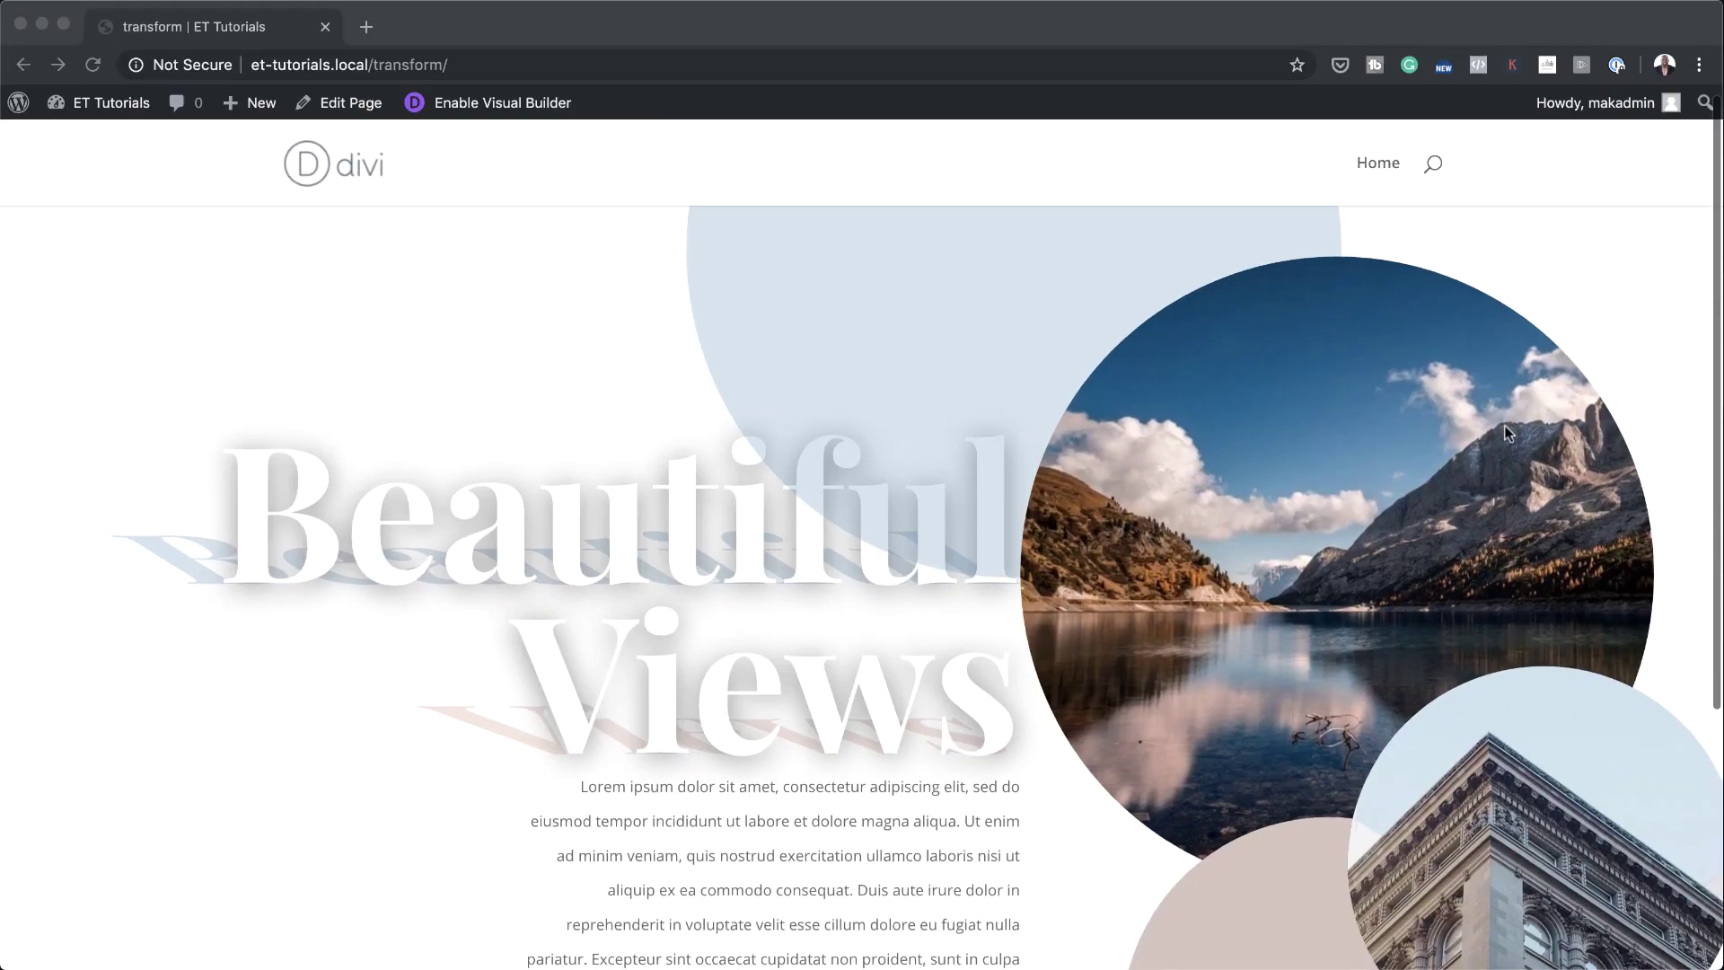
# - Look over the finished example page, from the Beautiful Views heading down to the footer and back
pyautogui.scroll(-5, 1505, 433)
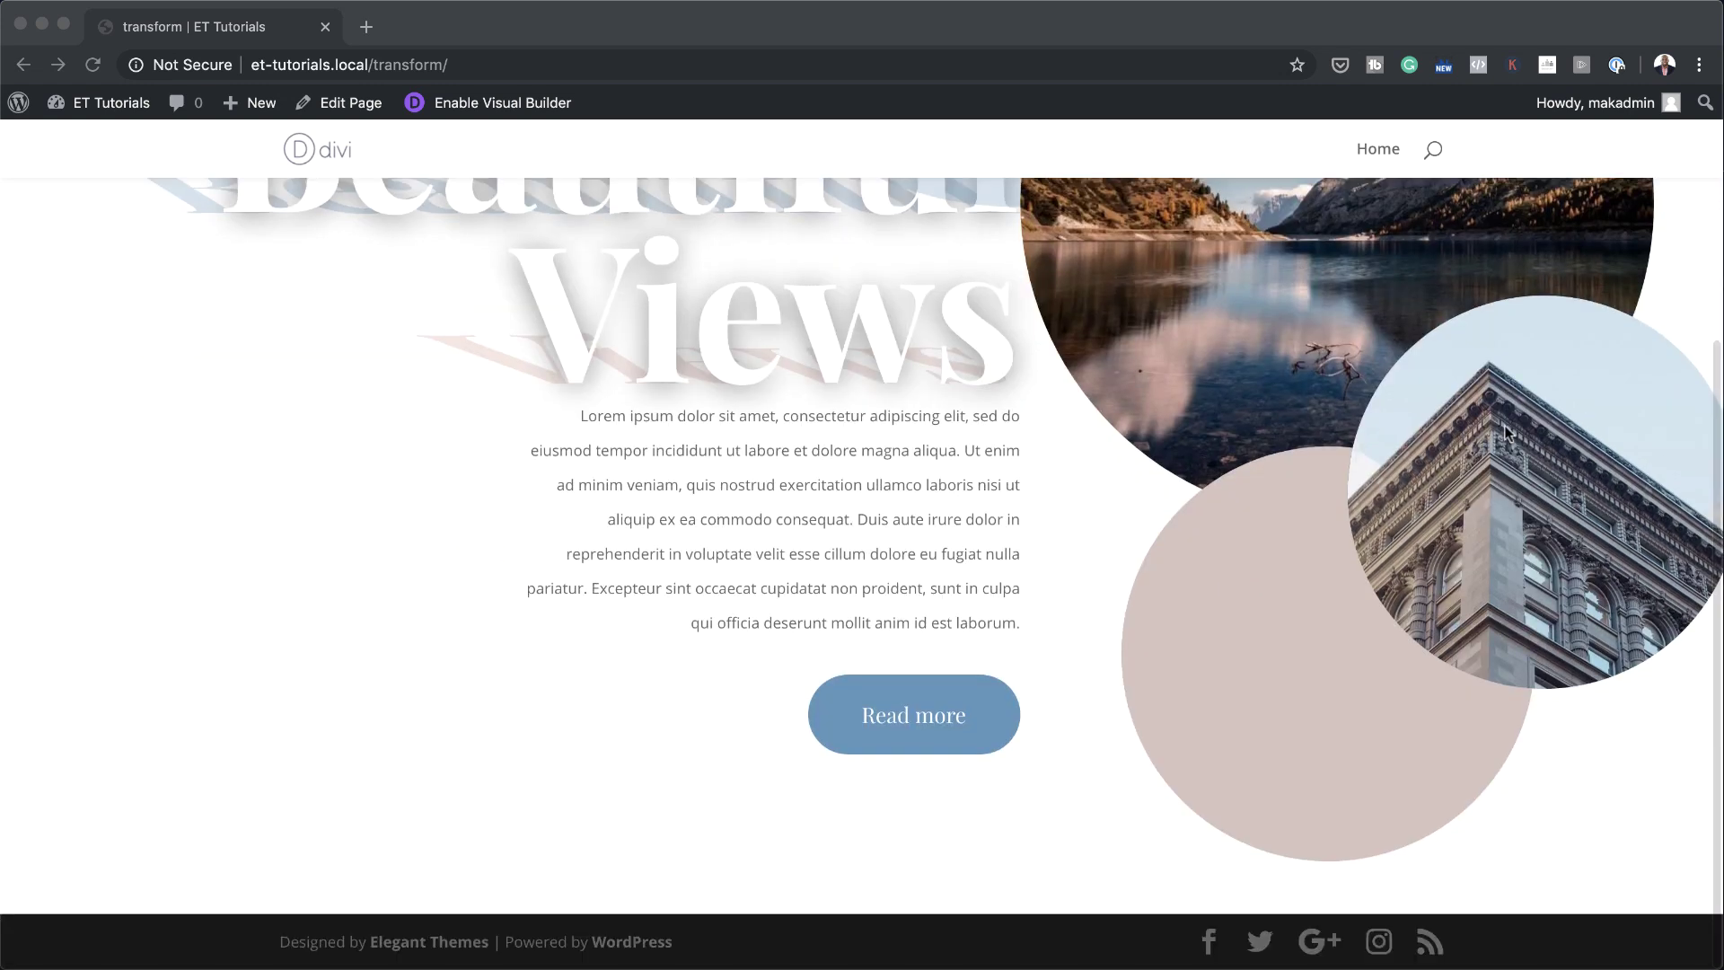
pyautogui.scroll(2, 1506, 433)
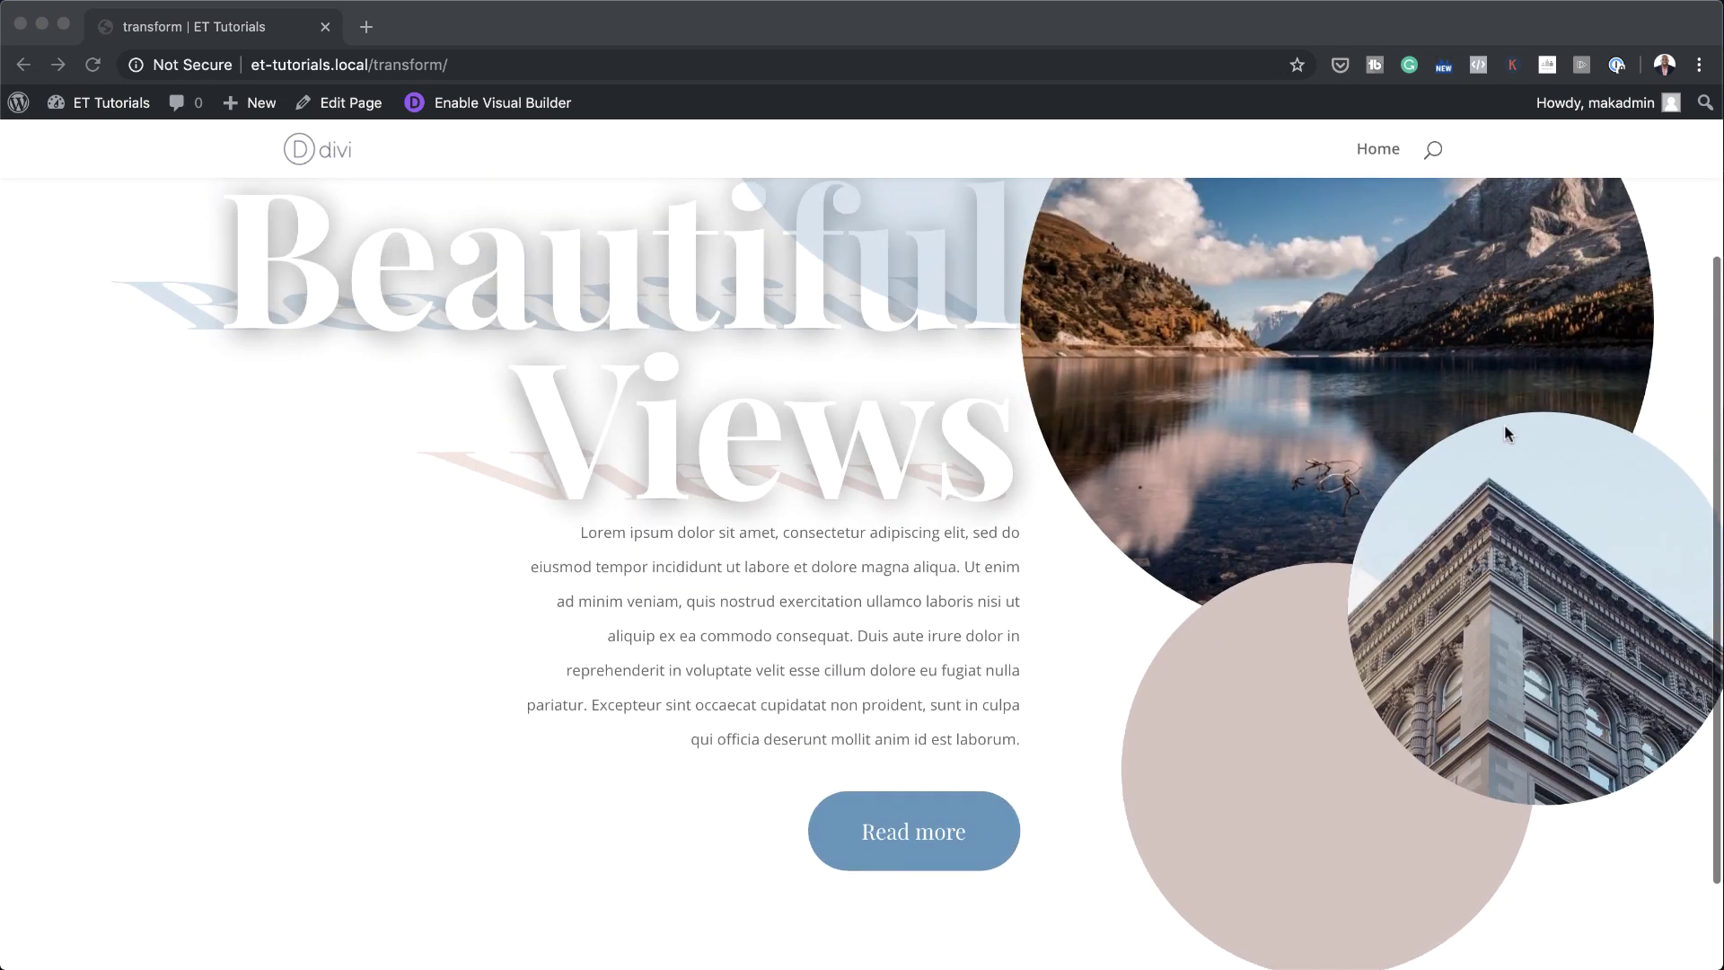
pyautogui.scroll(3, 1505, 433)
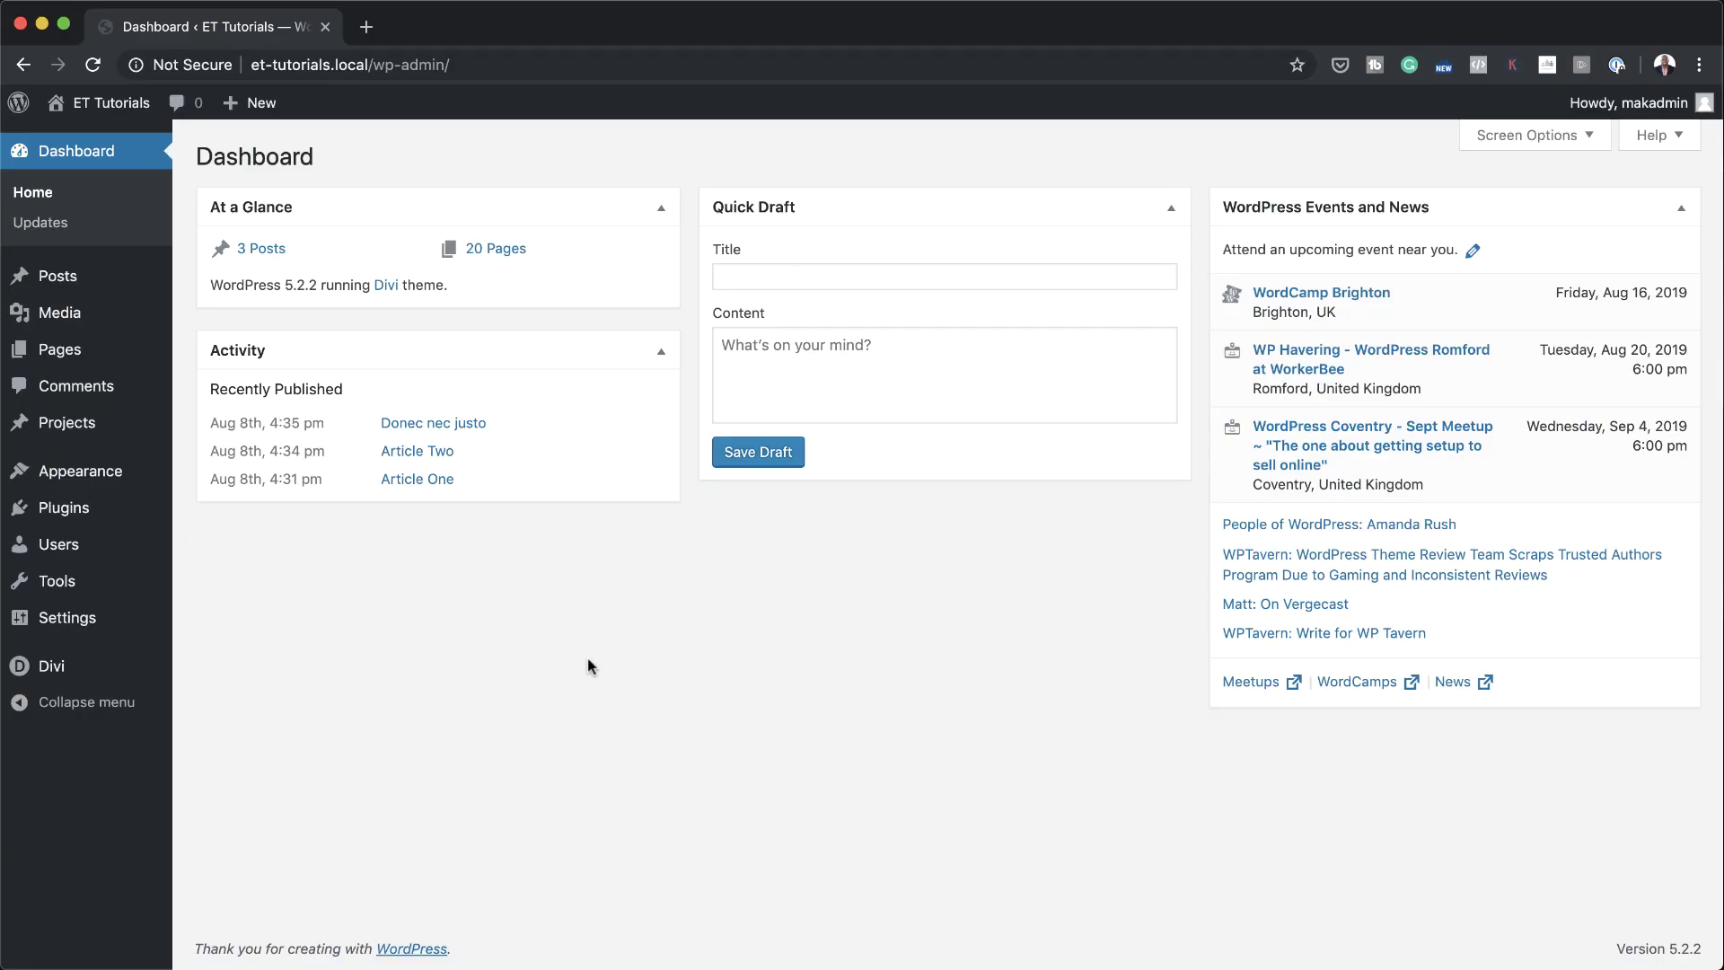
# - Create a new page titled "shadows" and start building it from scratch with the Divi Builder, dismissing the row picker
pyautogui.moveTo(90, 351)
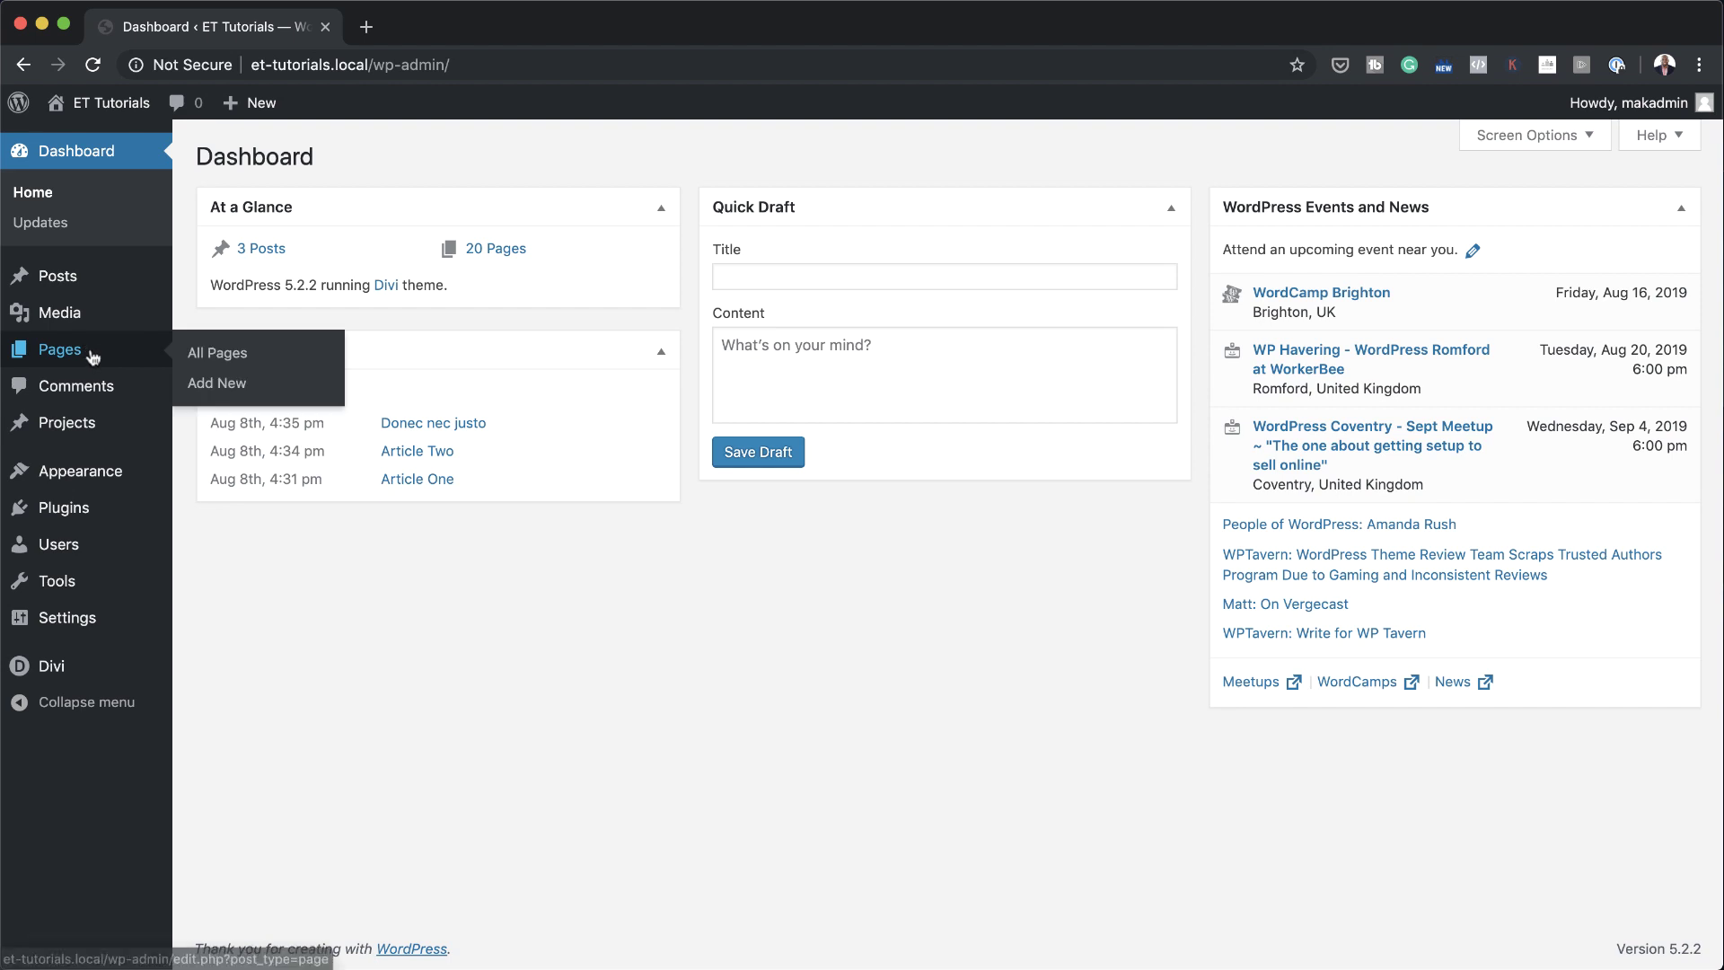
pyautogui.click(232, 386)
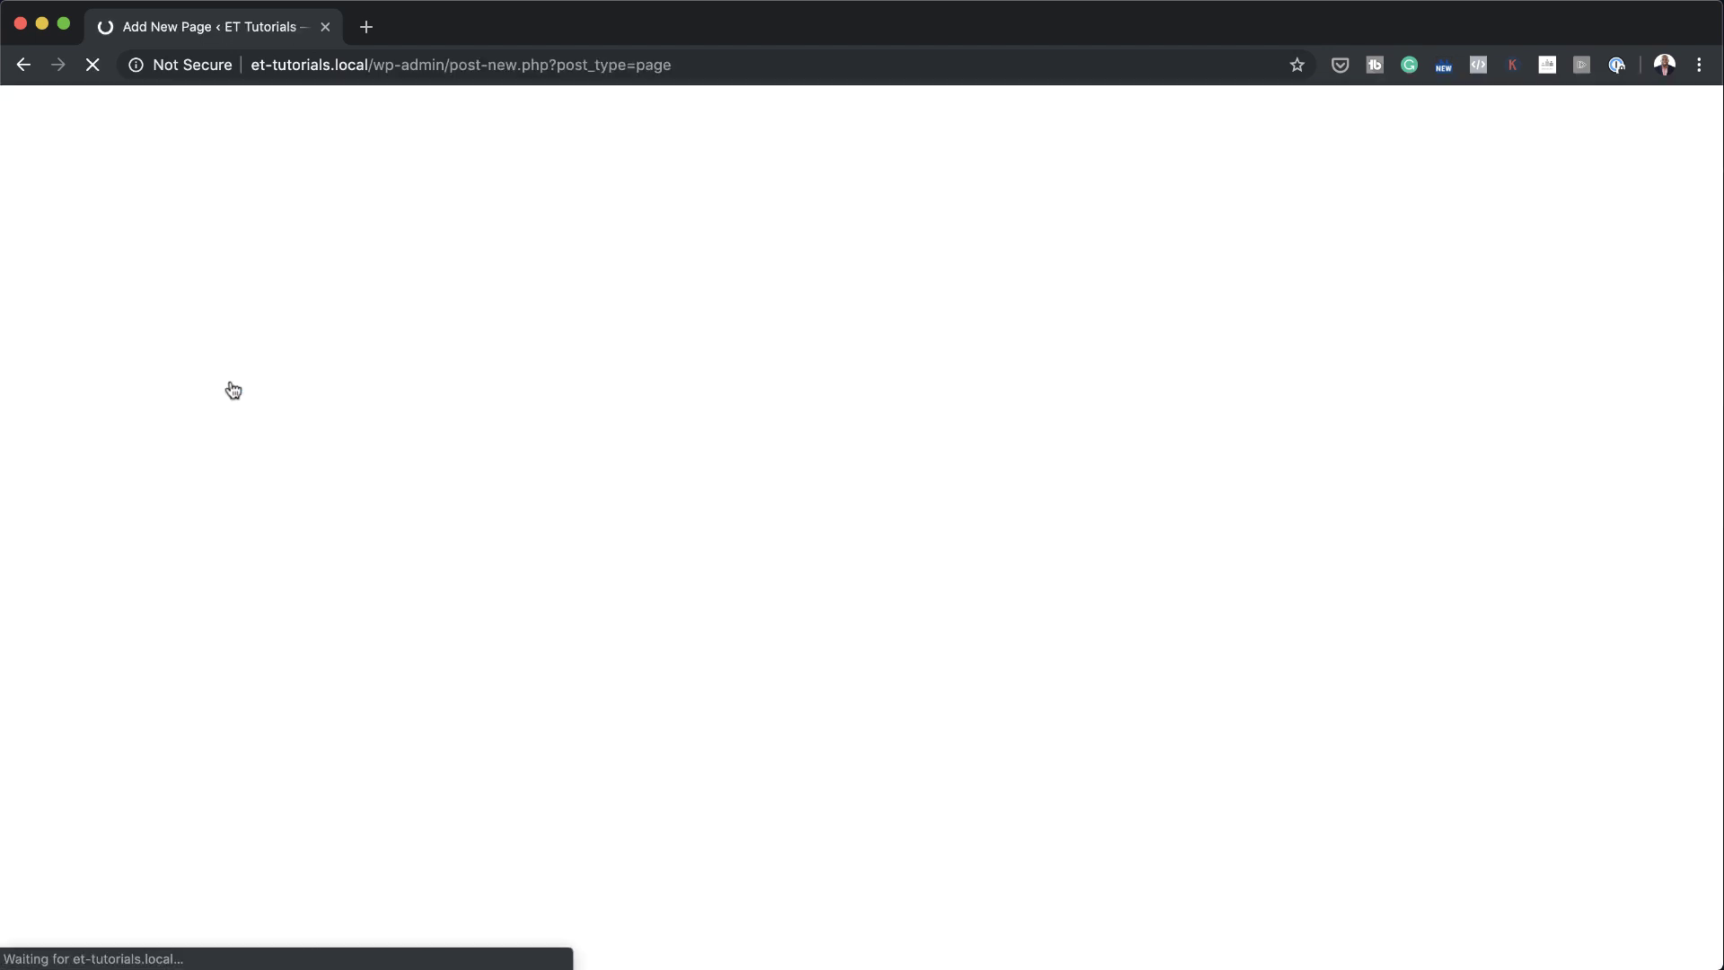
pyautogui.write('shadows')
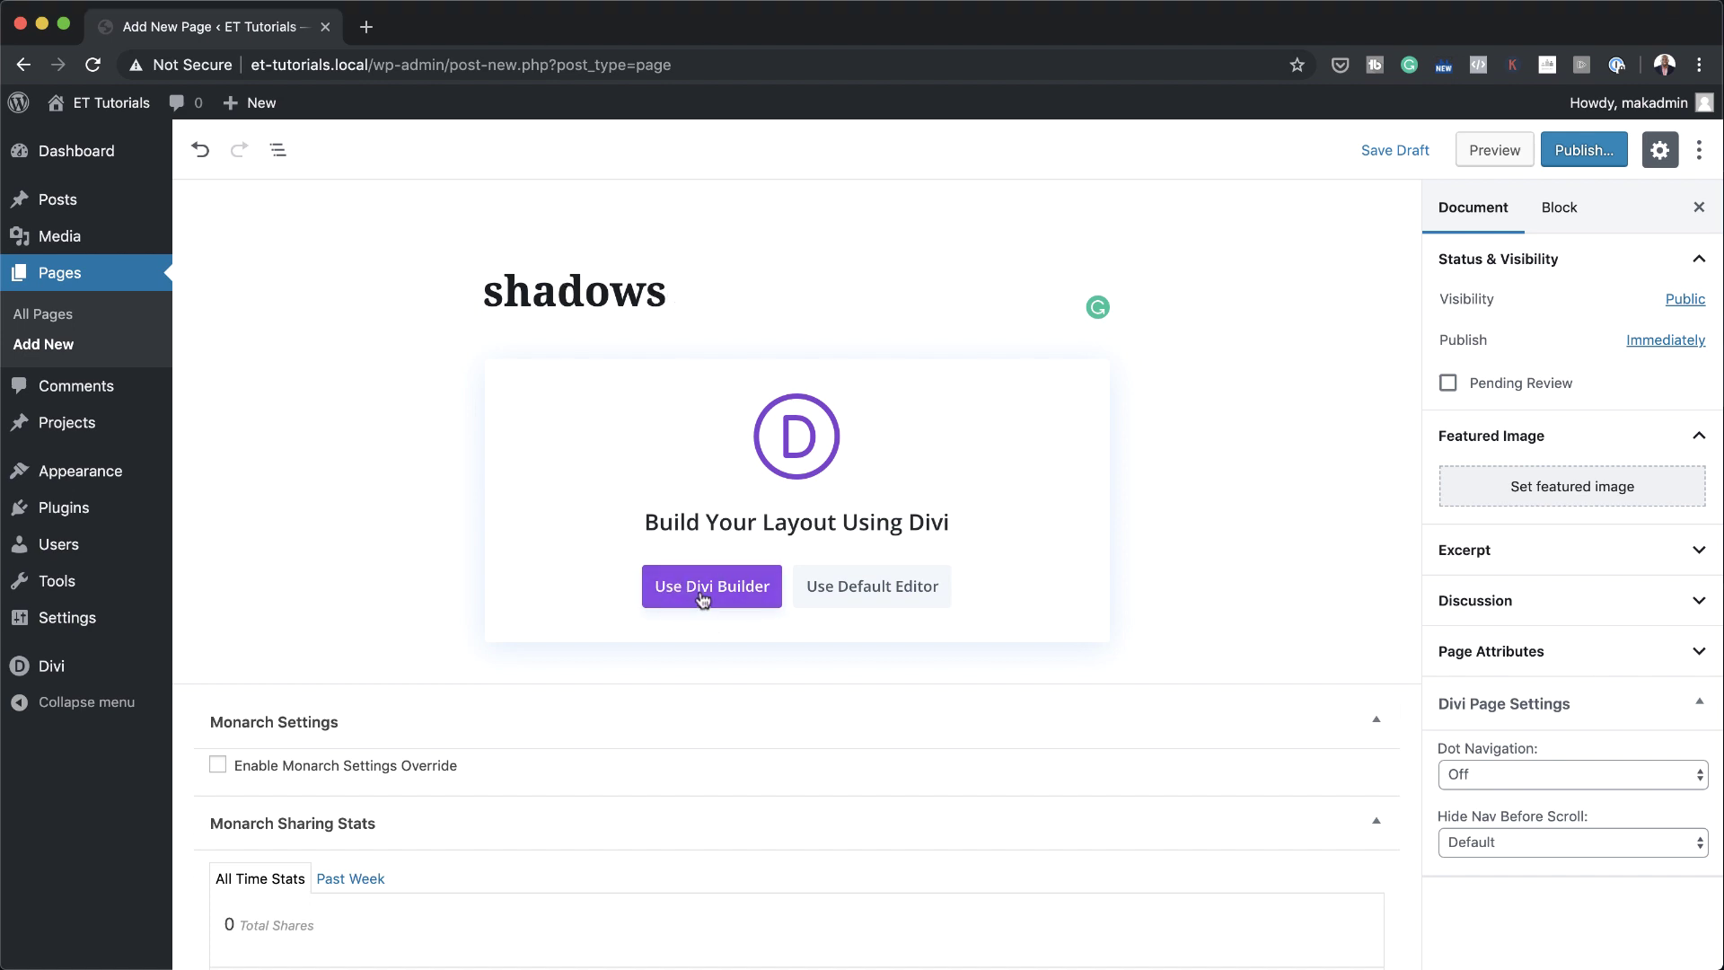
pyautogui.click(752, 595)
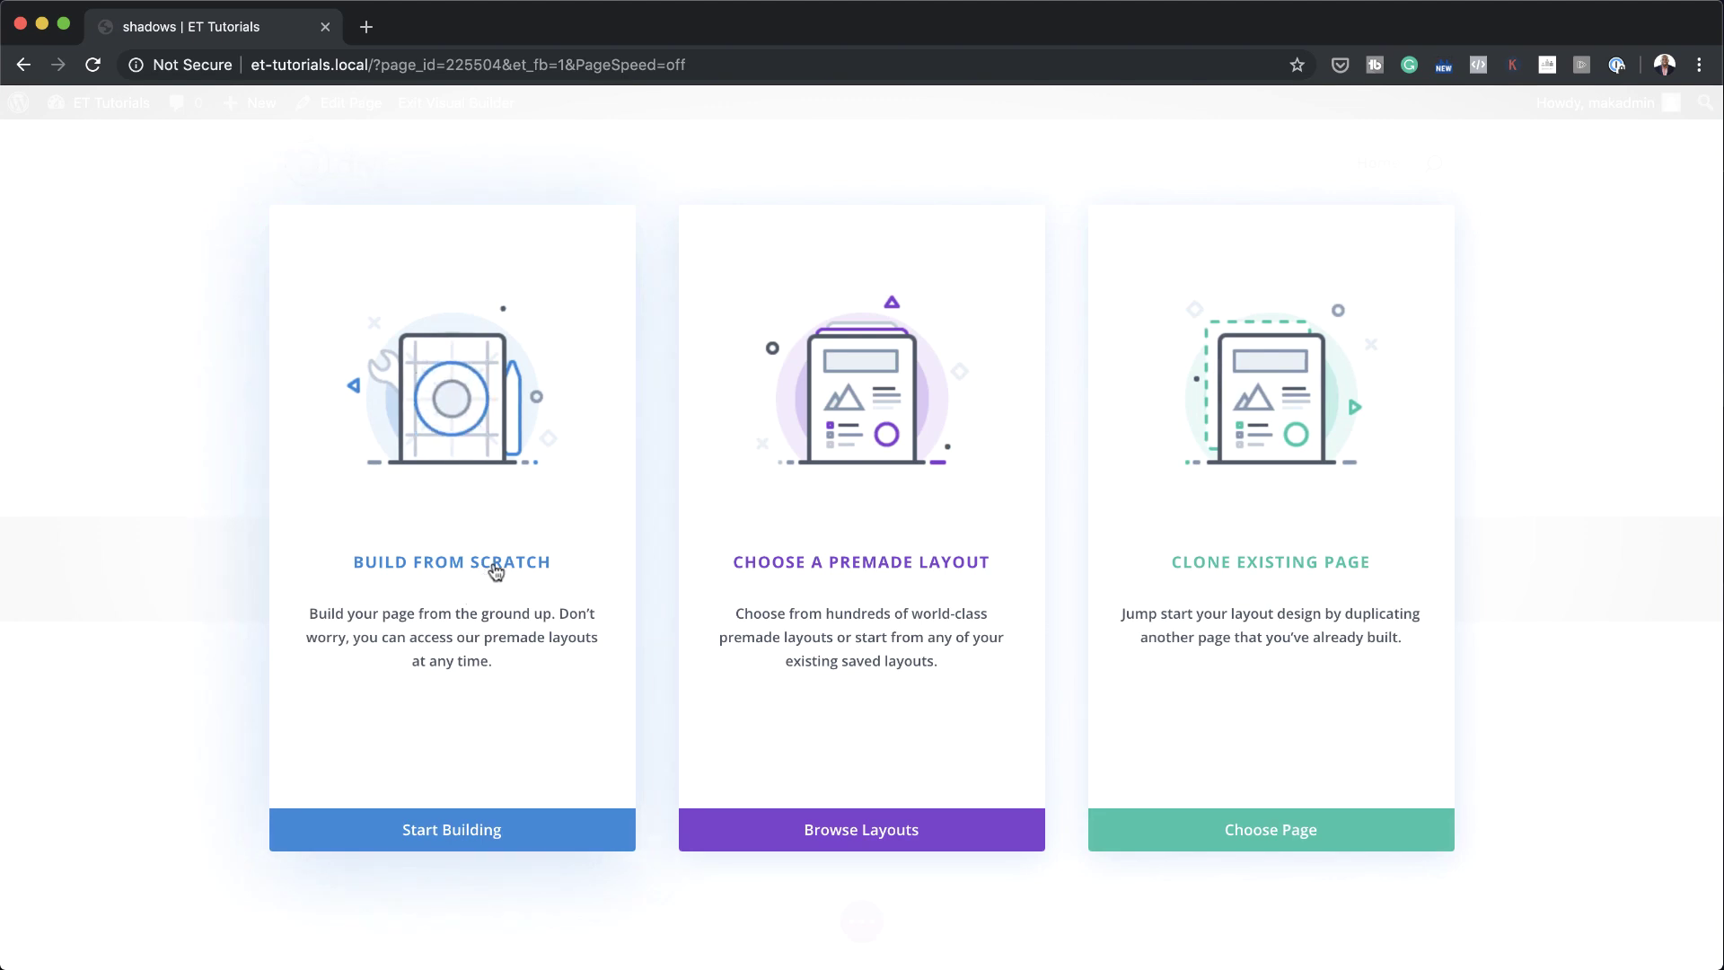
pyautogui.click(495, 571)
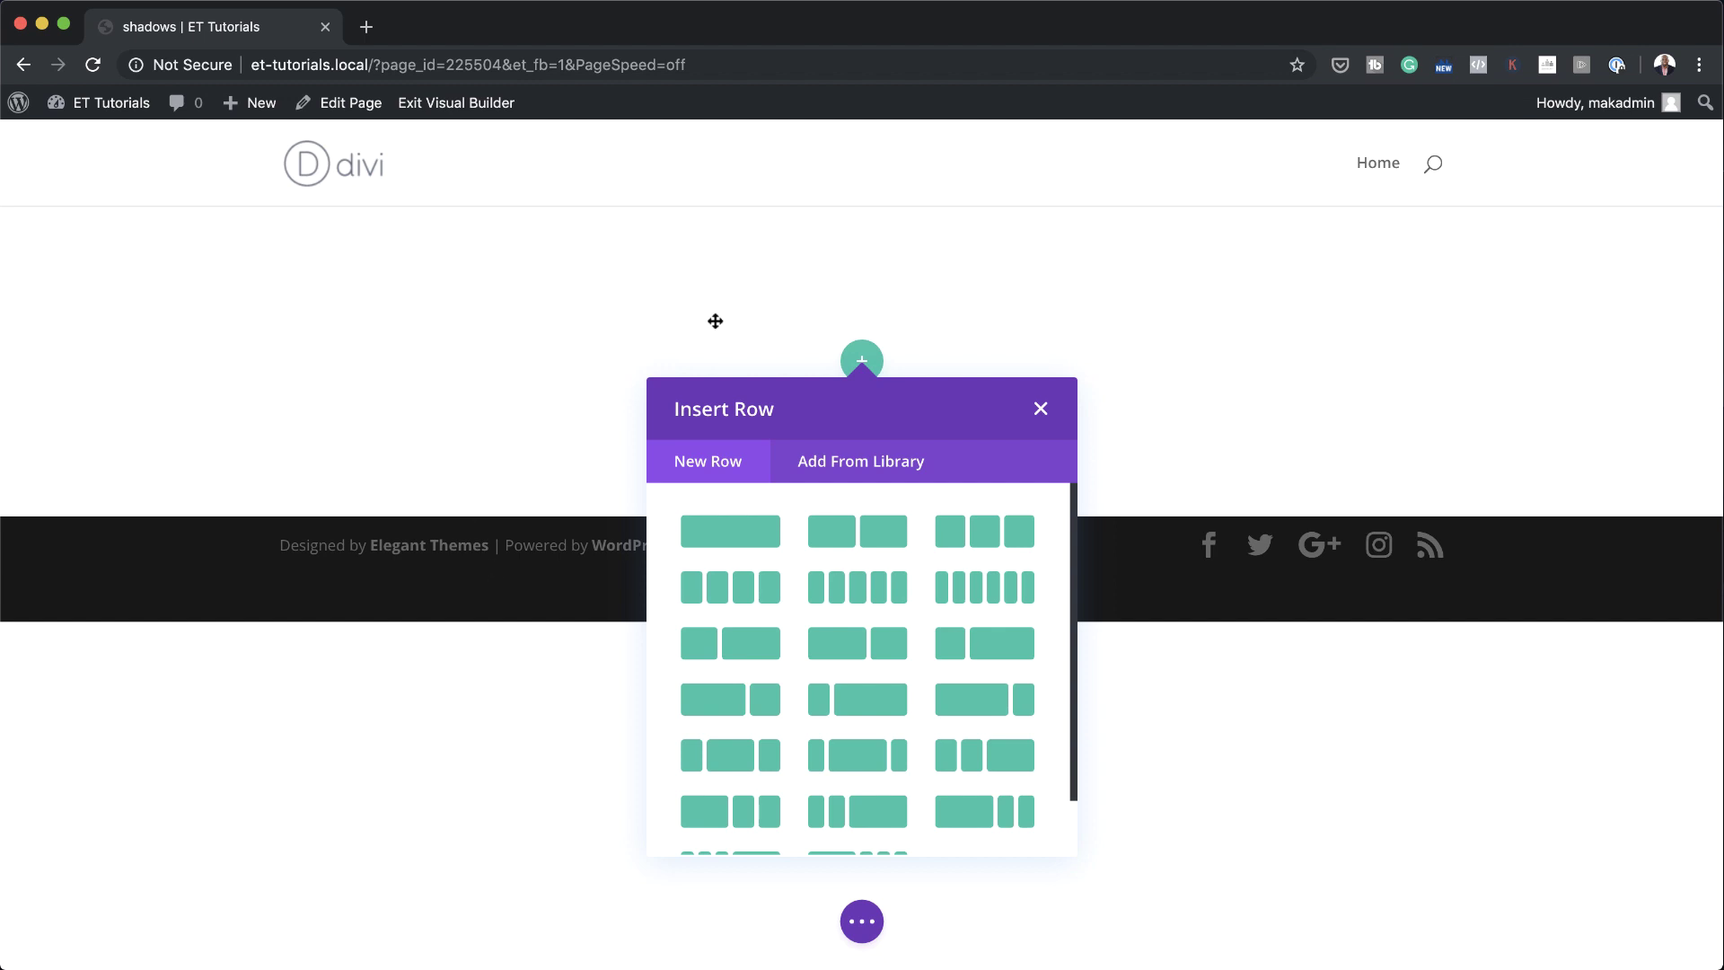
pyautogui.click(1041, 409)
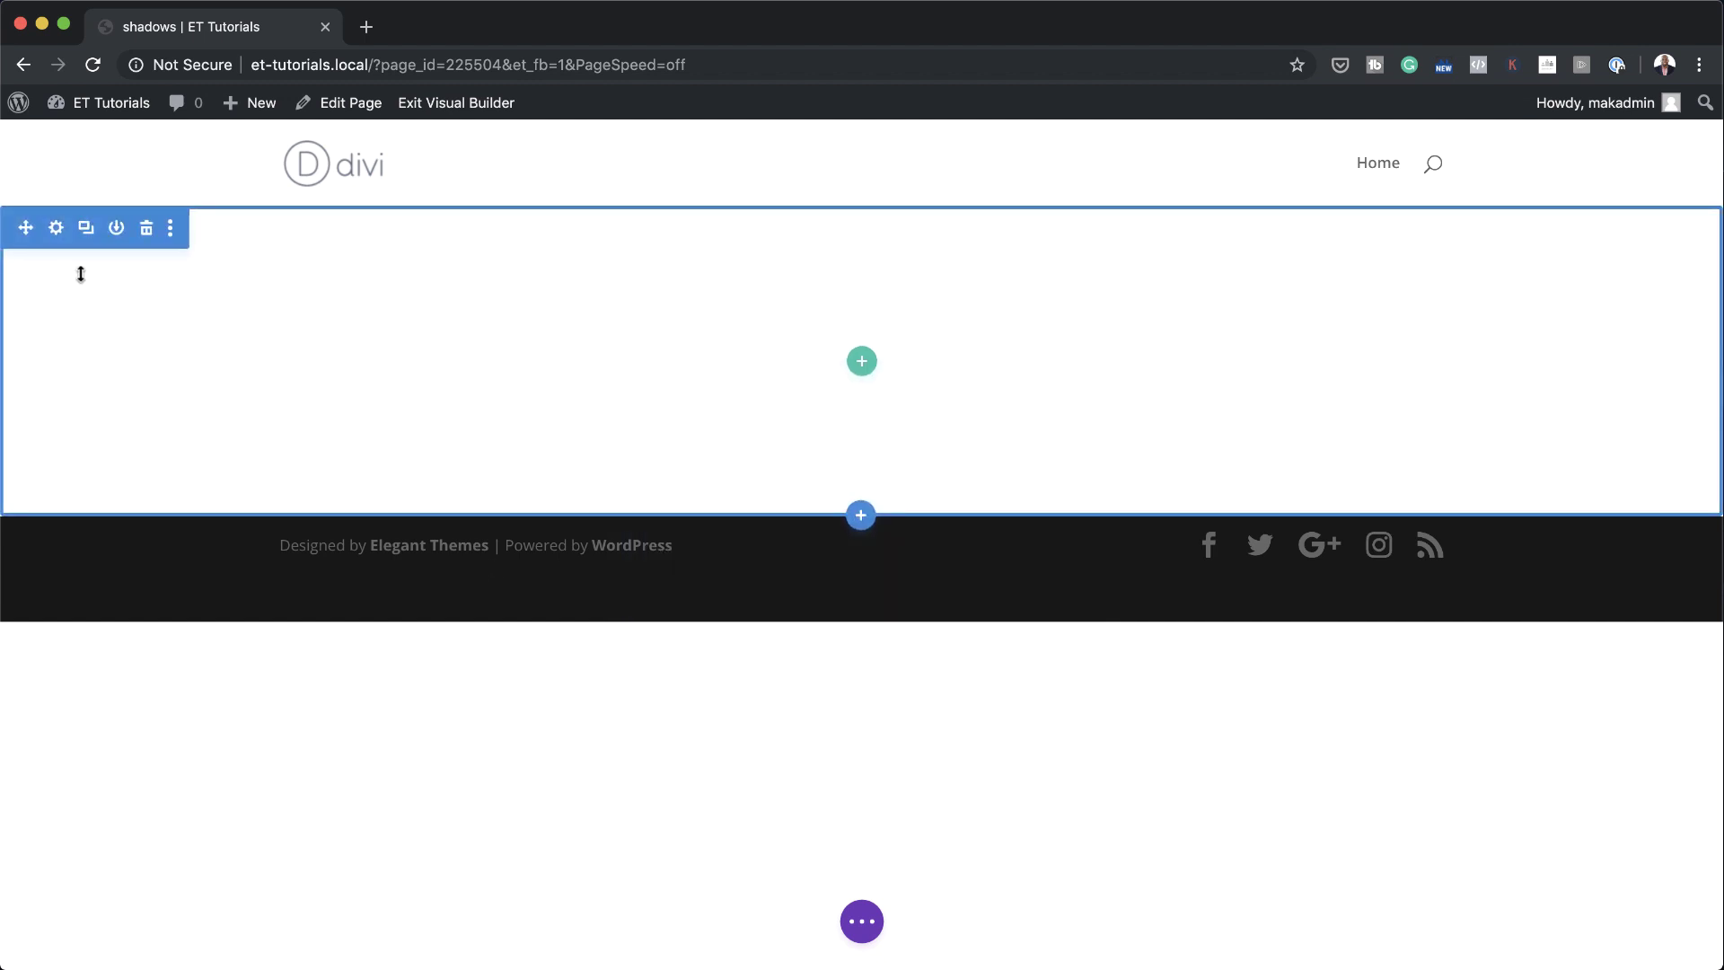
# - Set the section's linked top and bottom padding to 0px
pyautogui.click(56, 228)
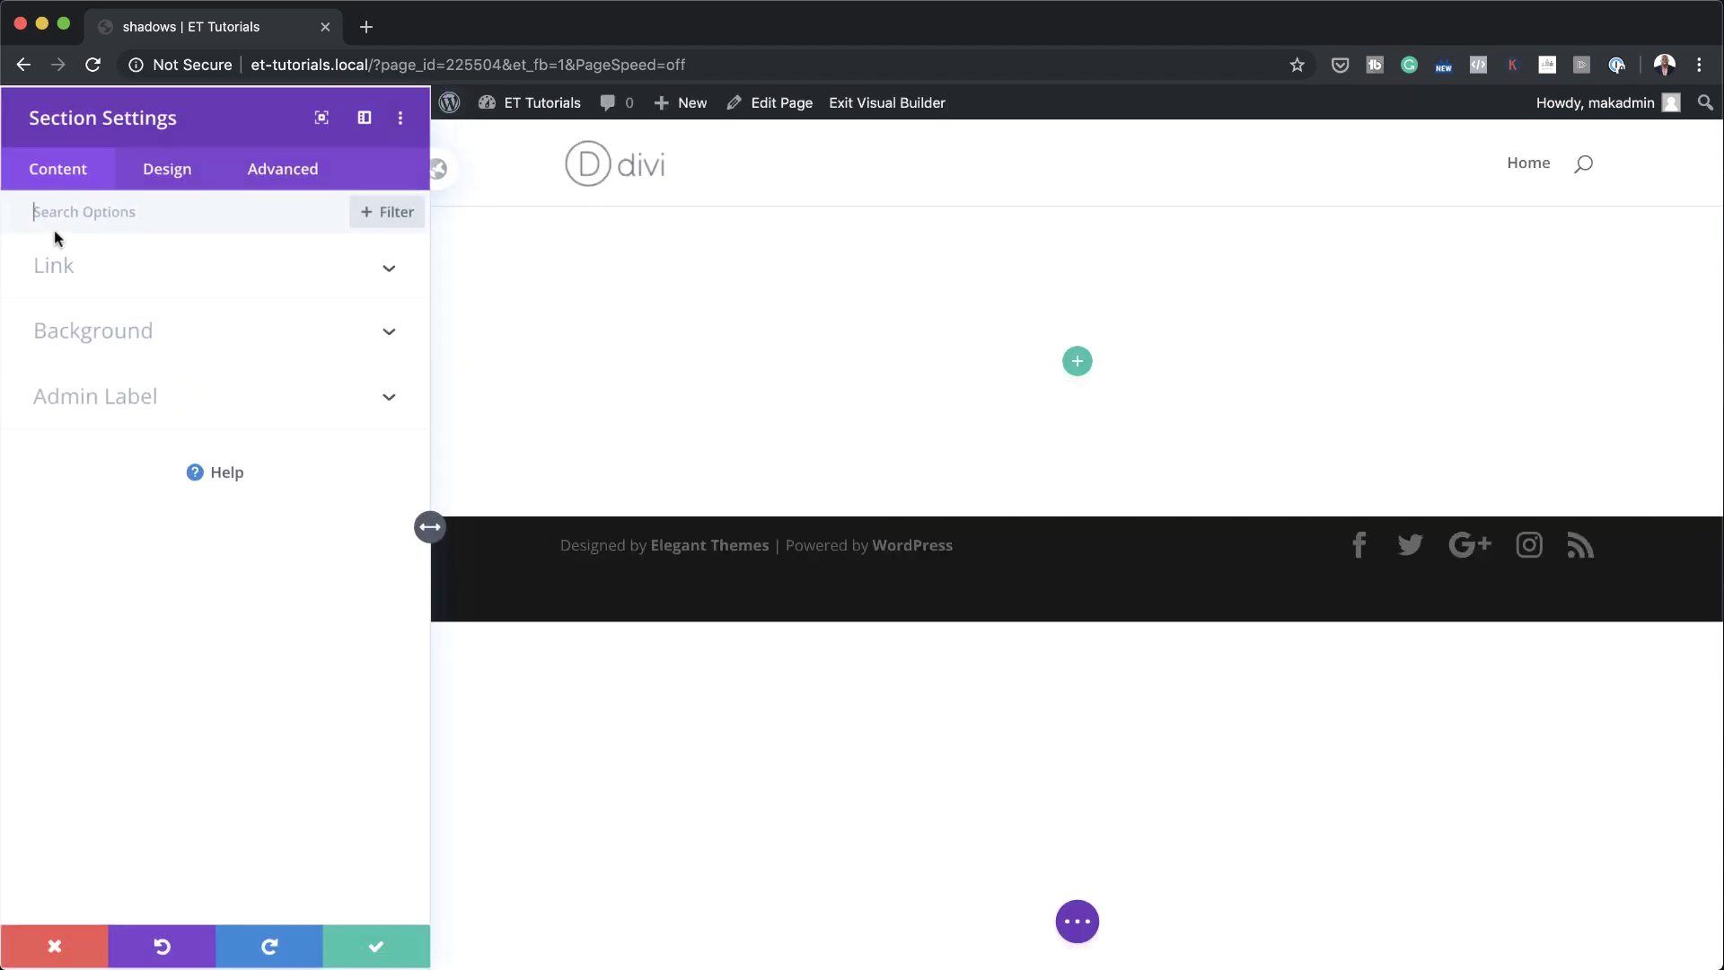
pyautogui.click(177, 174)
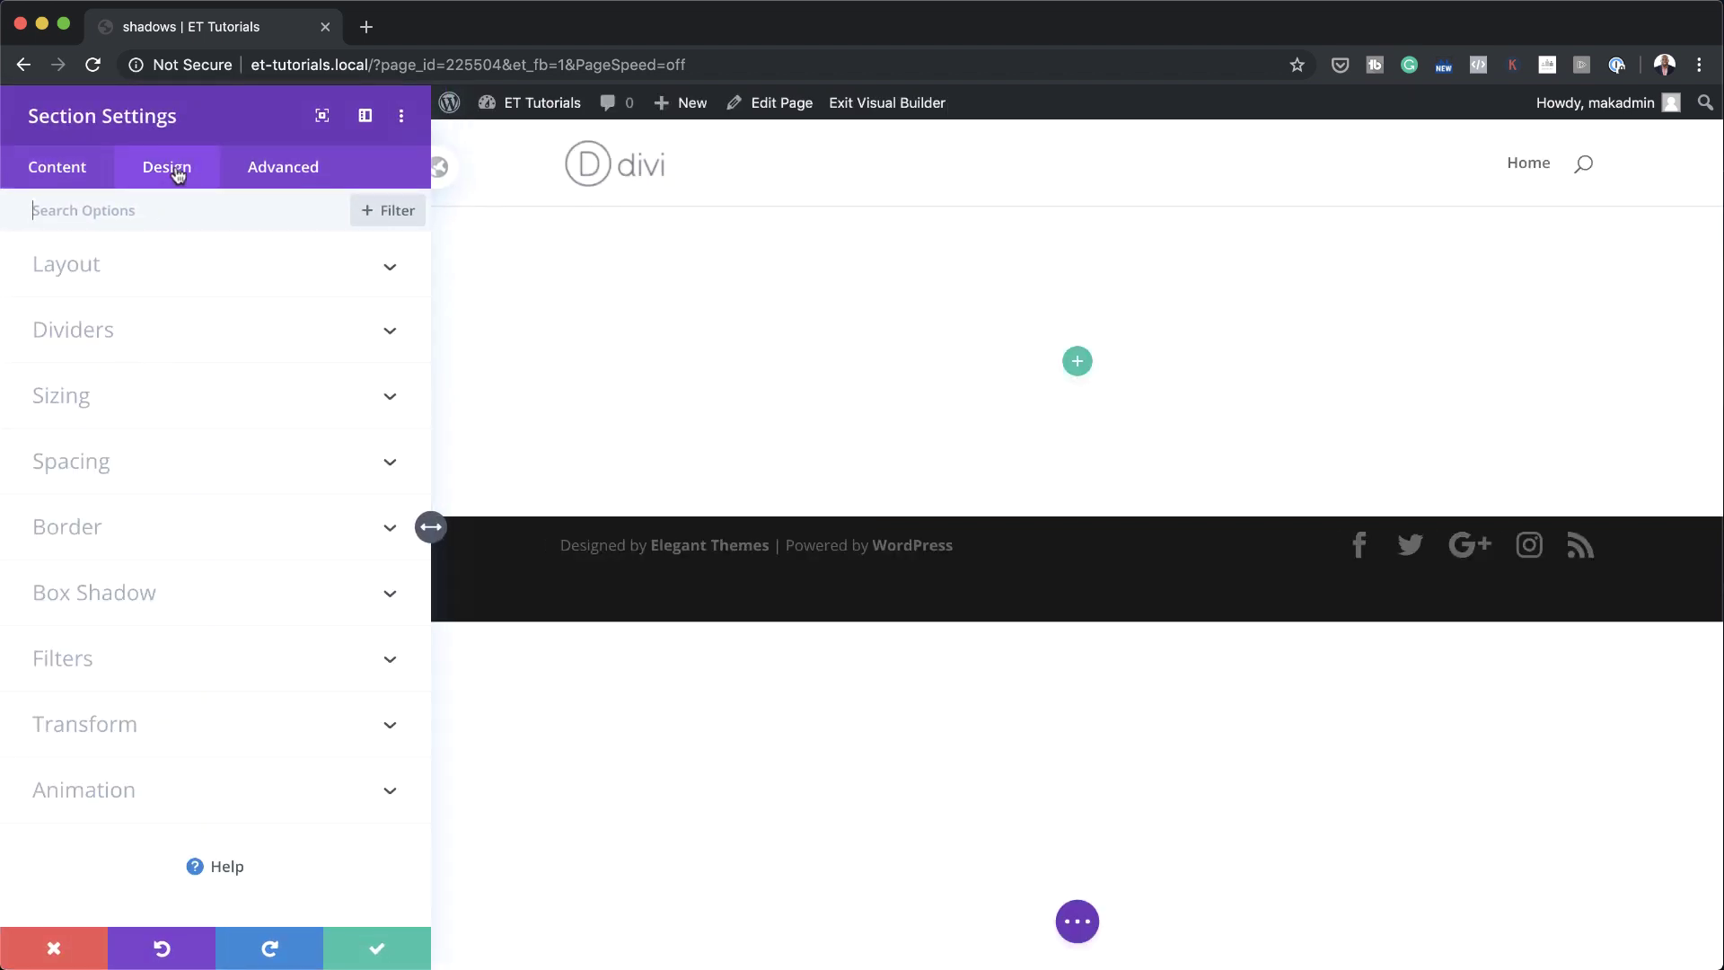
pyautogui.click(89, 464)
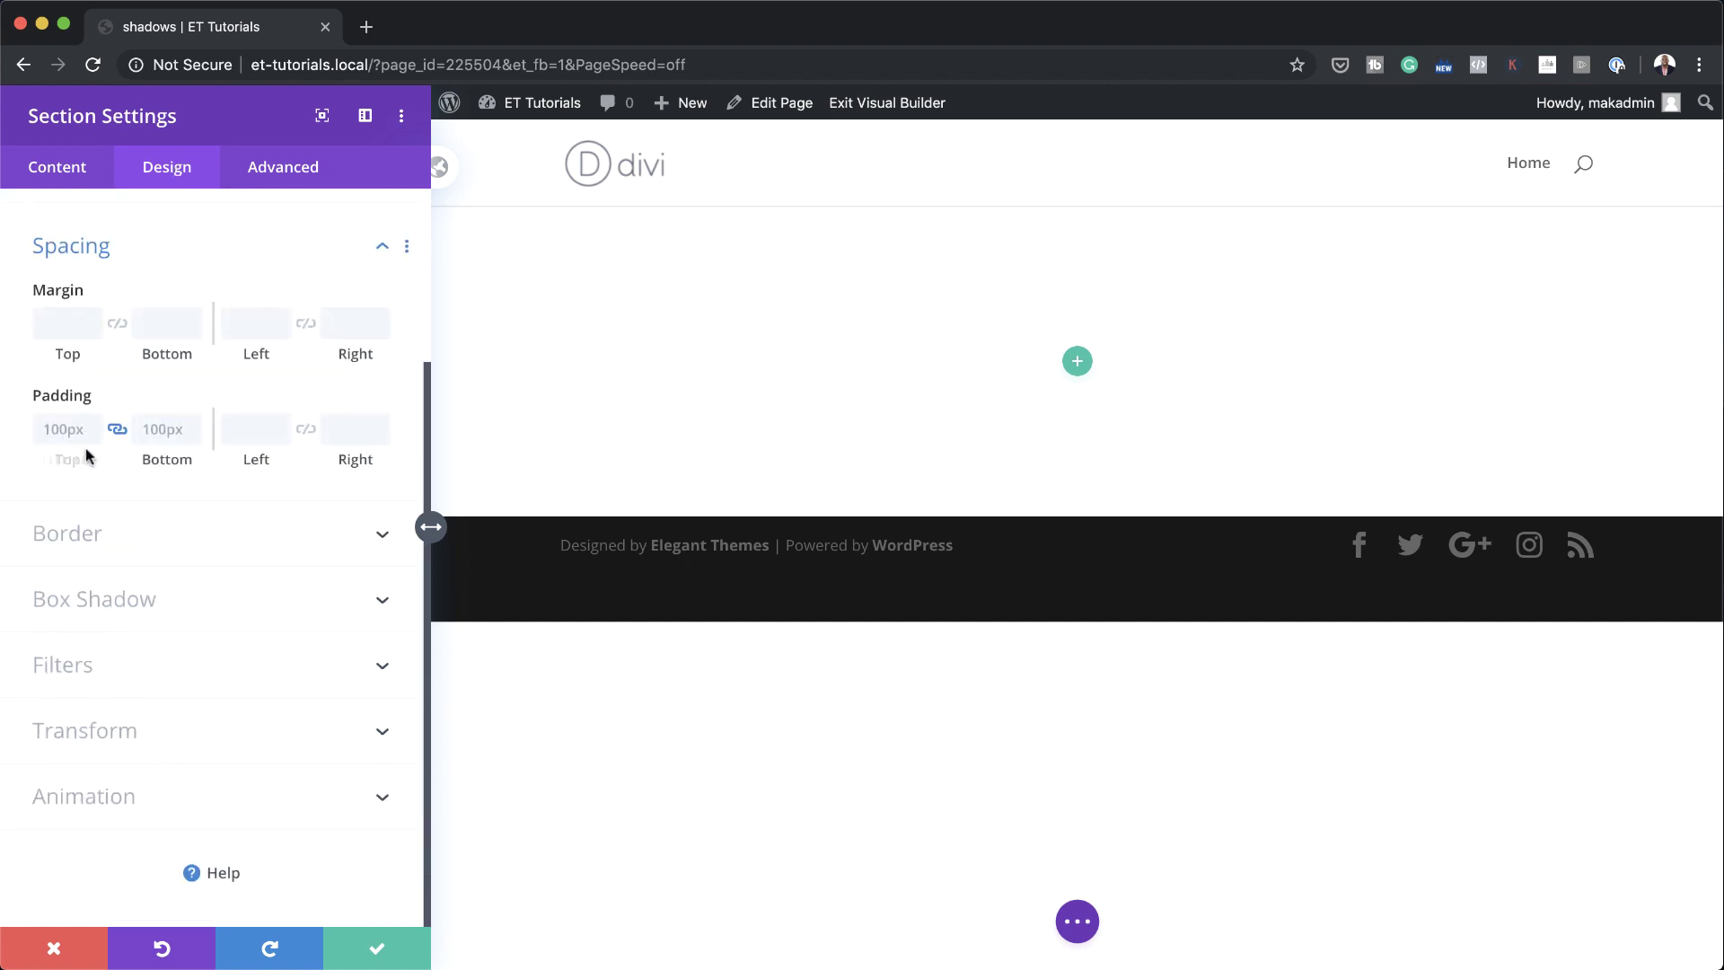
pyautogui.click(66, 428)
pyautogui.write('0')
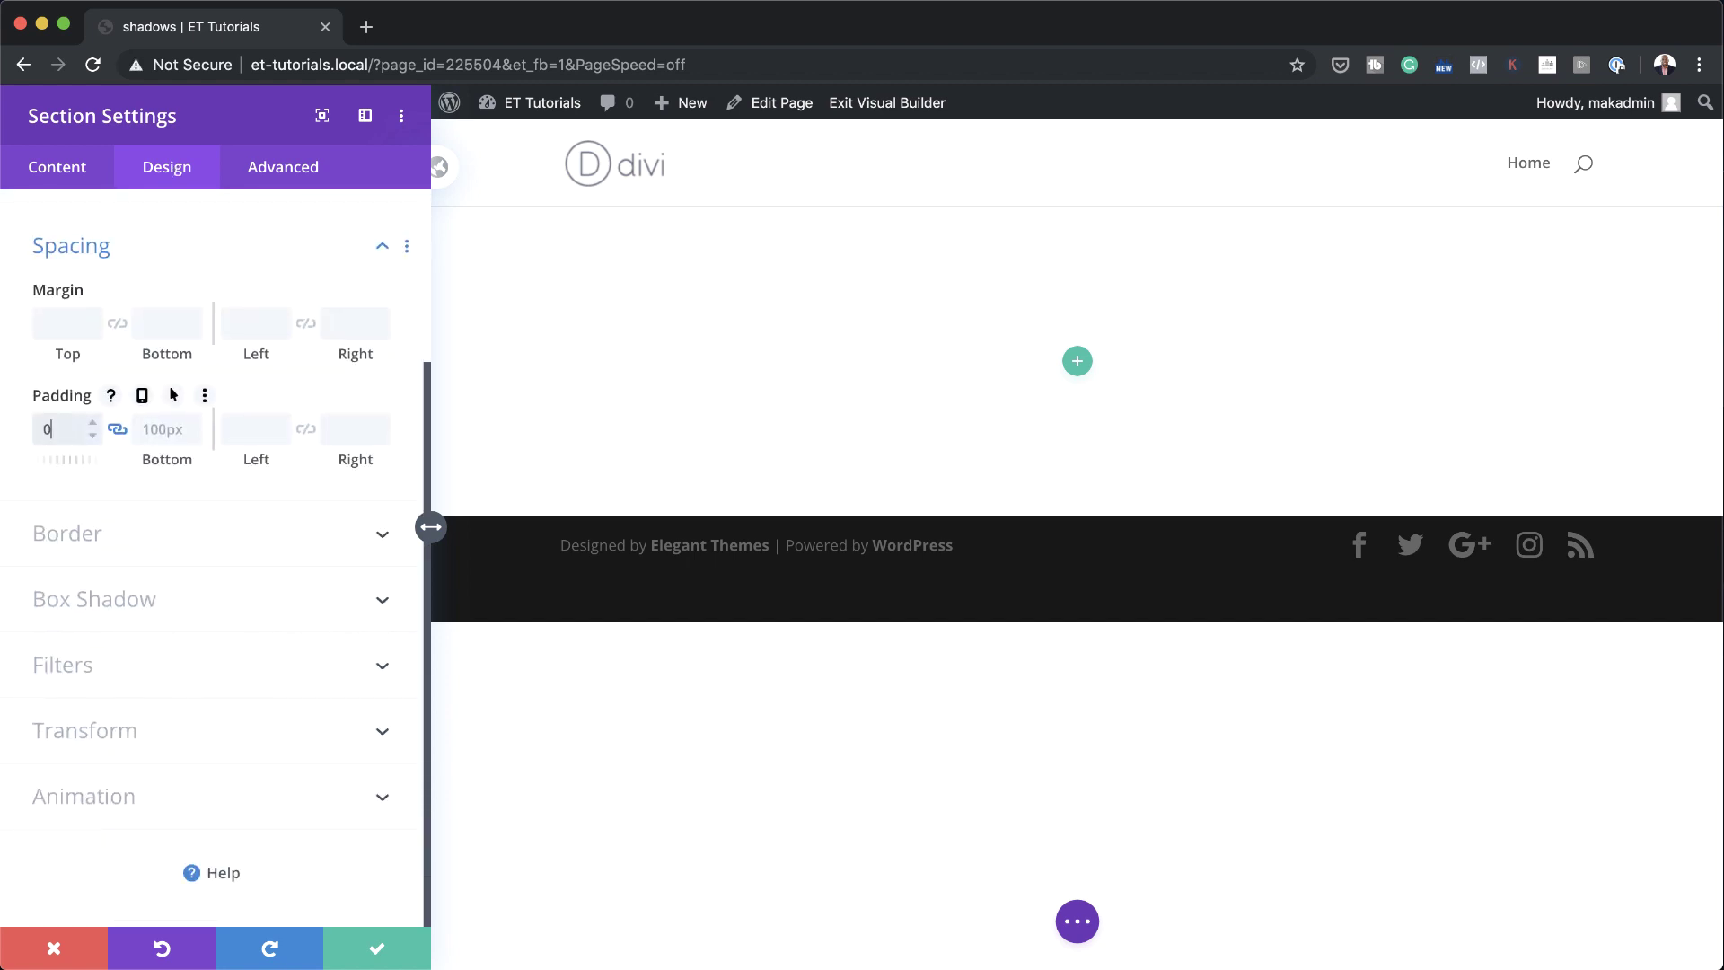
pyautogui.click(154, 429)
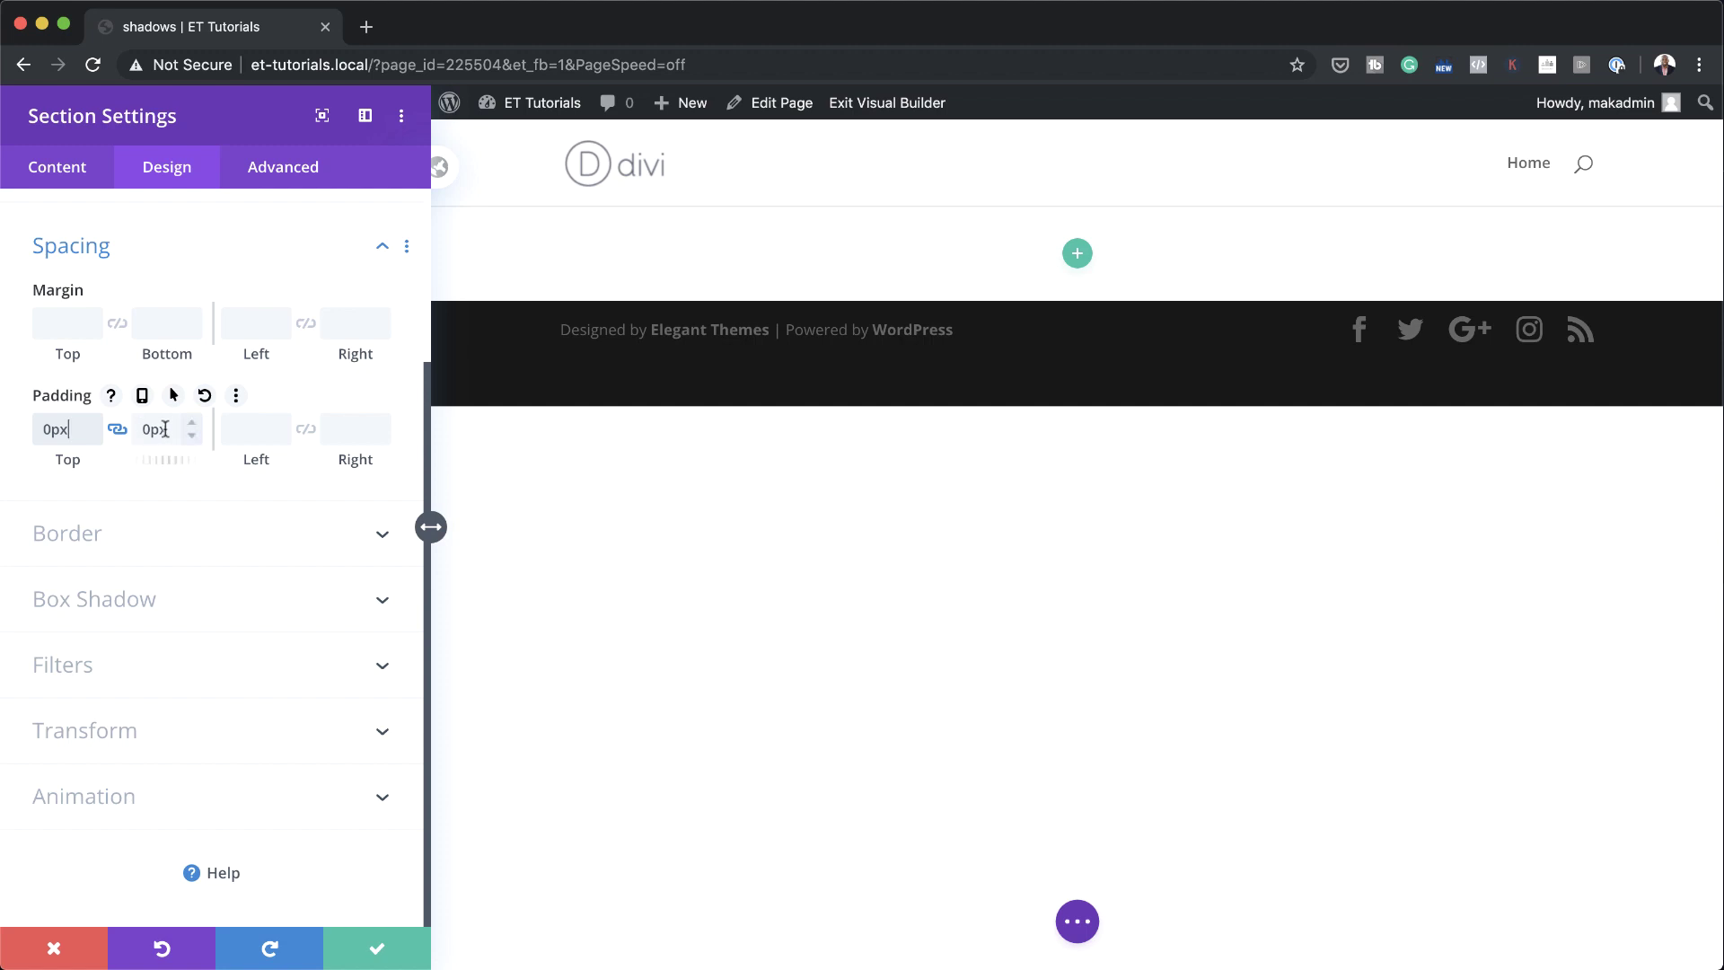
# - Set the section's horizontal and vertical overflow to Hidden and save the section settings
pyautogui.click(293, 176)
pyautogui.click(130, 407)
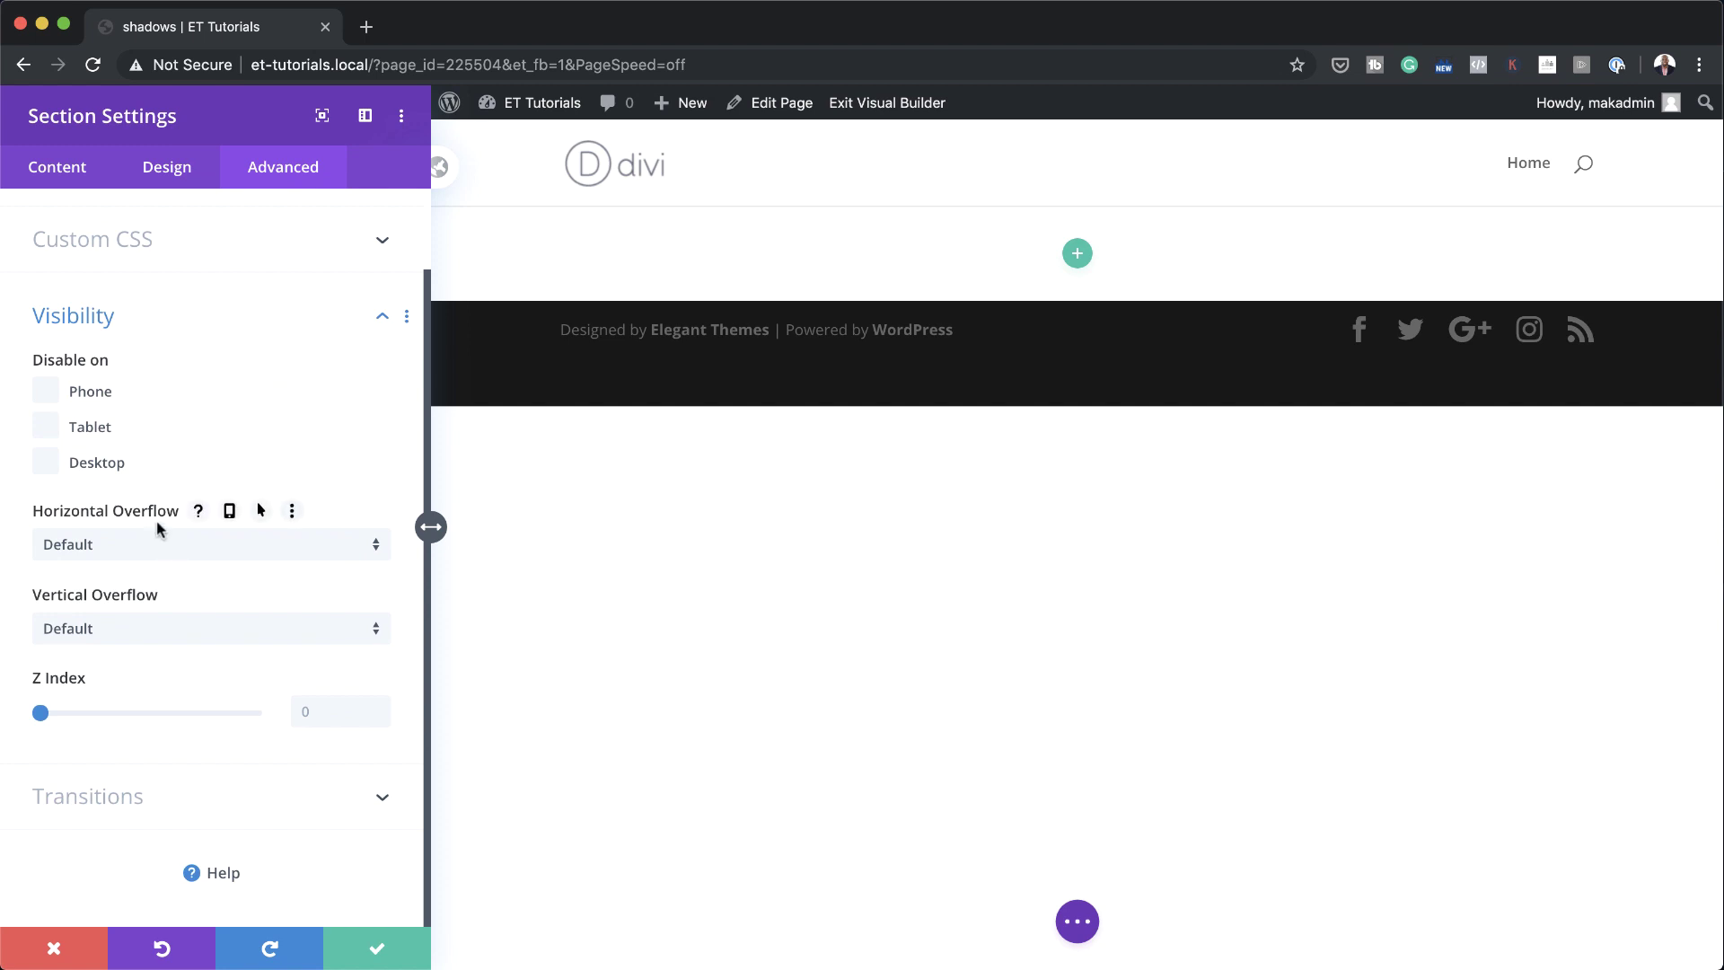
pyautogui.click(153, 545)
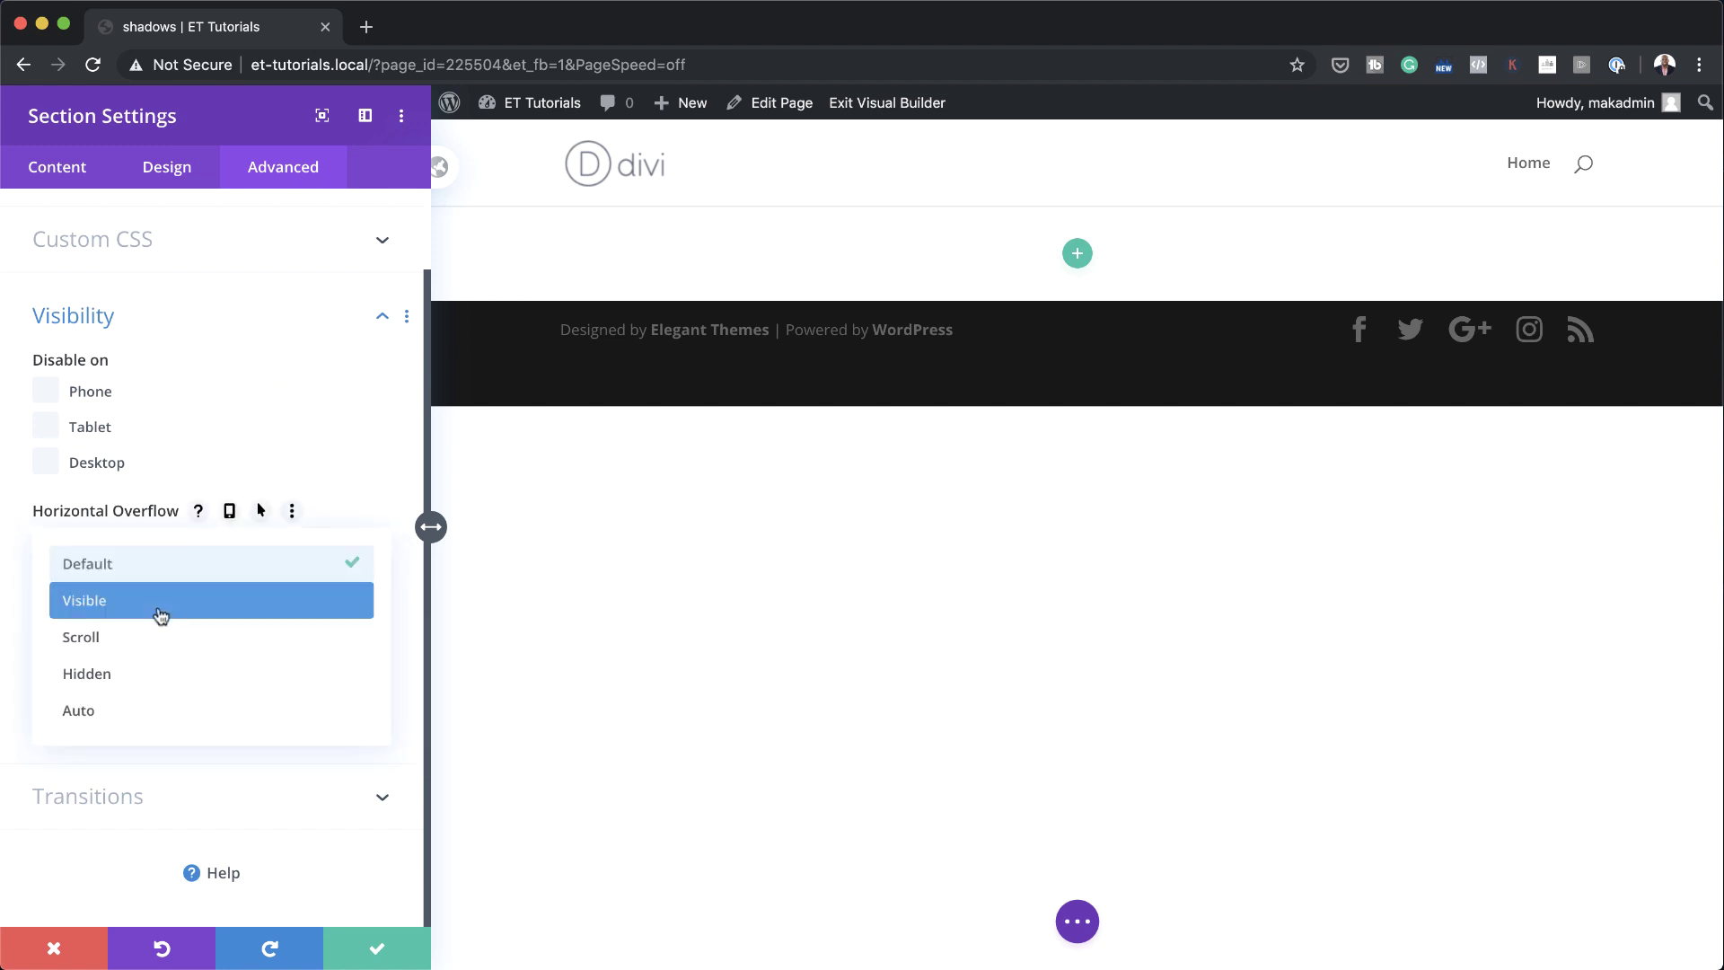
pyautogui.click(174, 676)
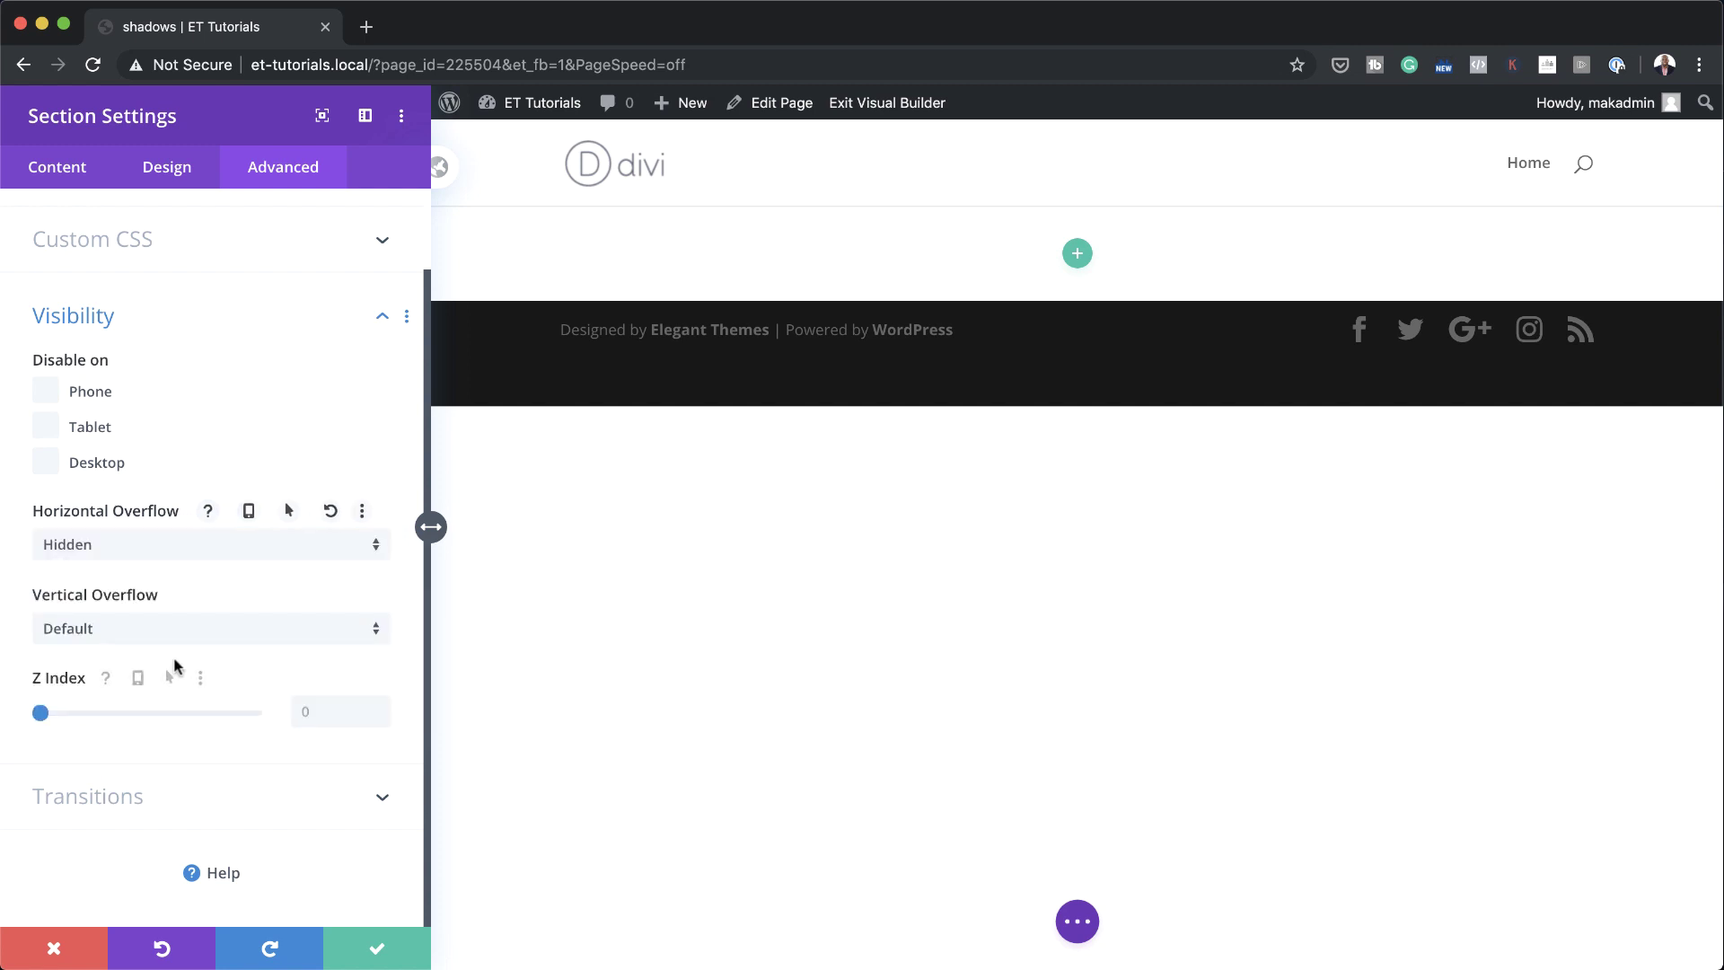
pyautogui.click(177, 634)
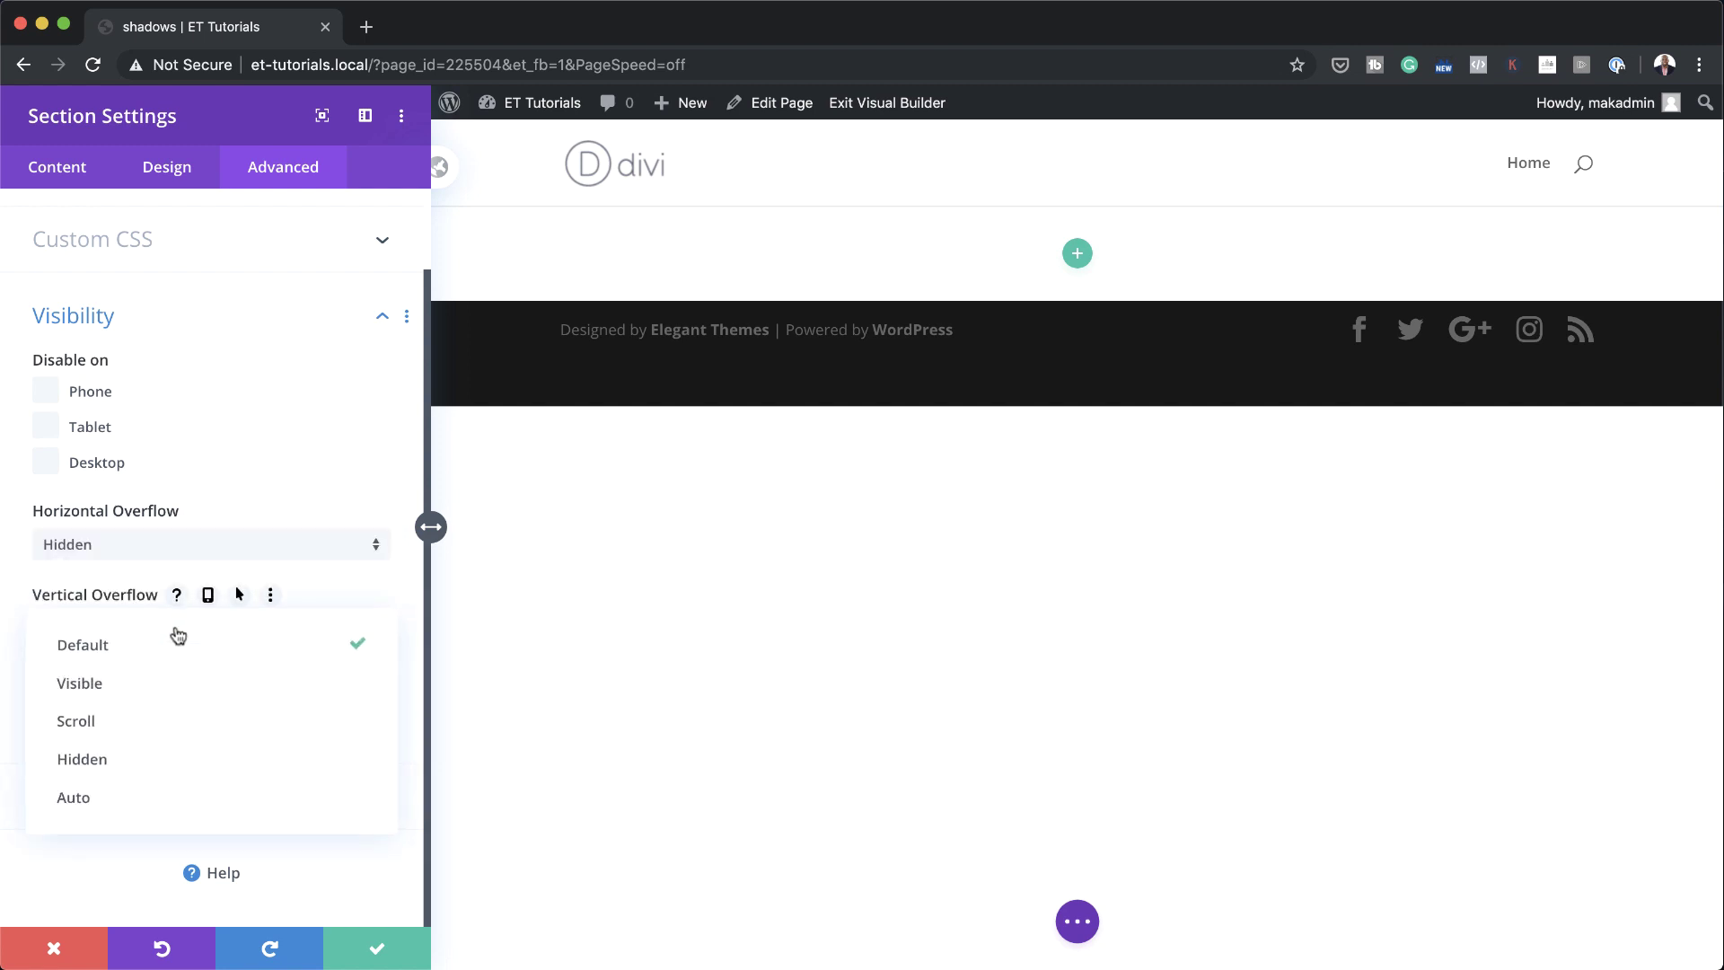
pyautogui.click(160, 760)
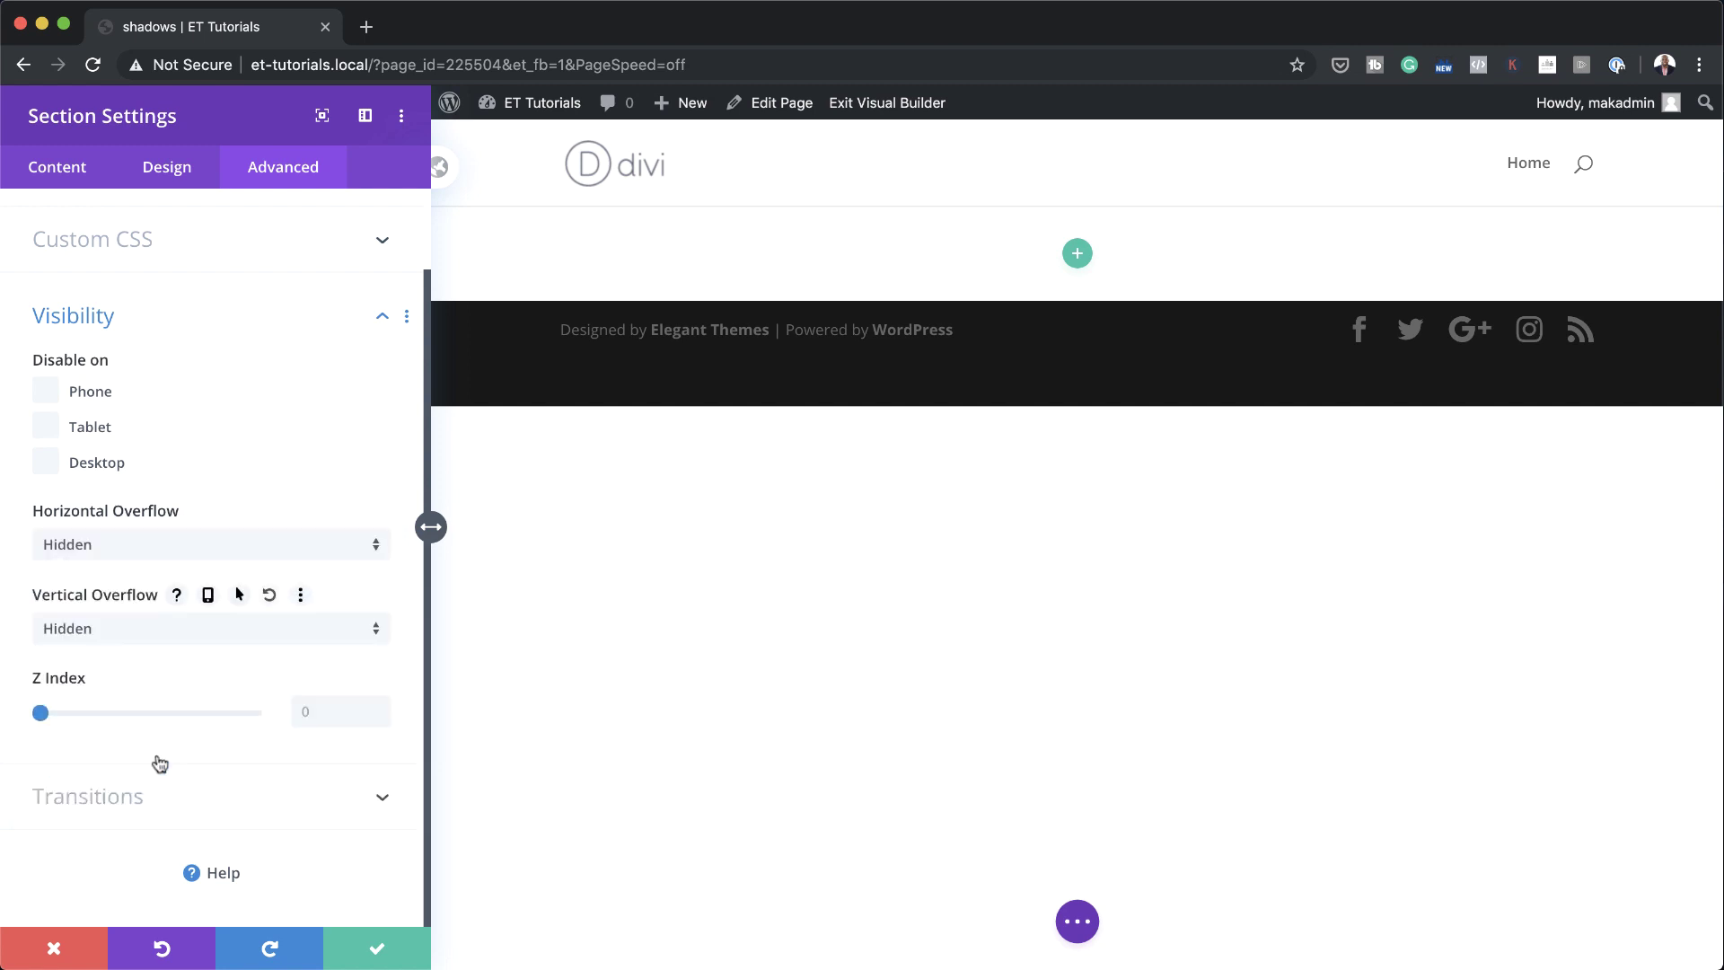
pyautogui.click(377, 949)
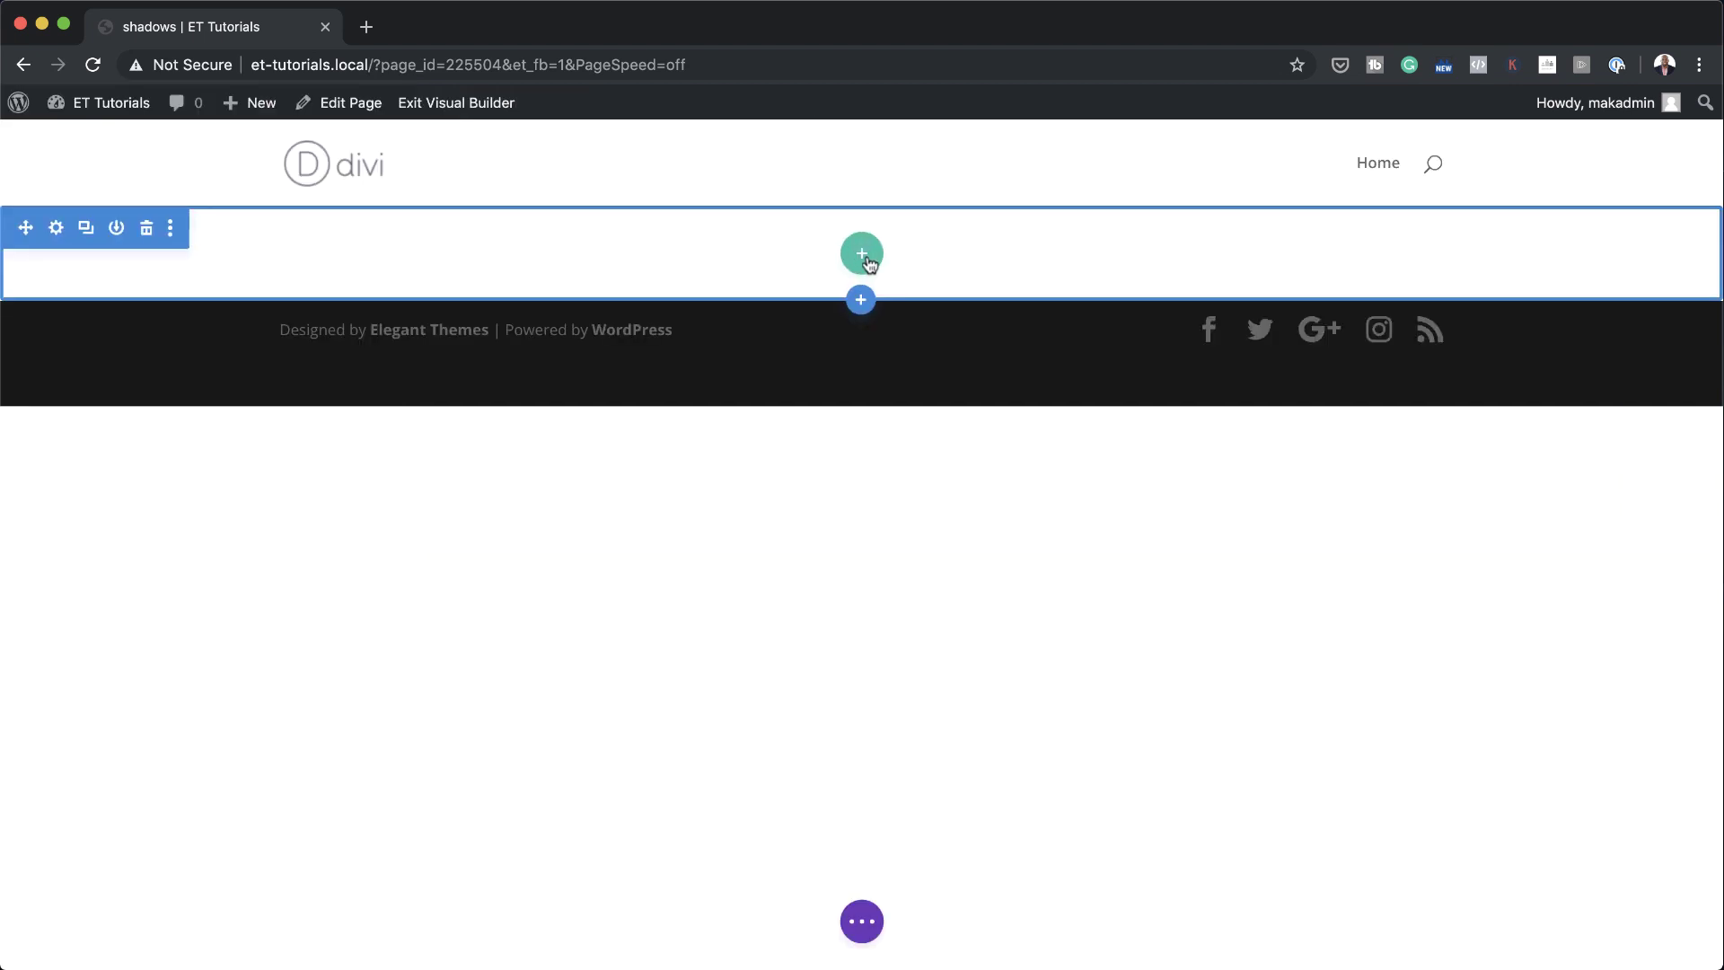
# - Insert a two-column row with a three-fifths and a two-fifths column, leaving the columns without modules
pyautogui.click(864, 256)
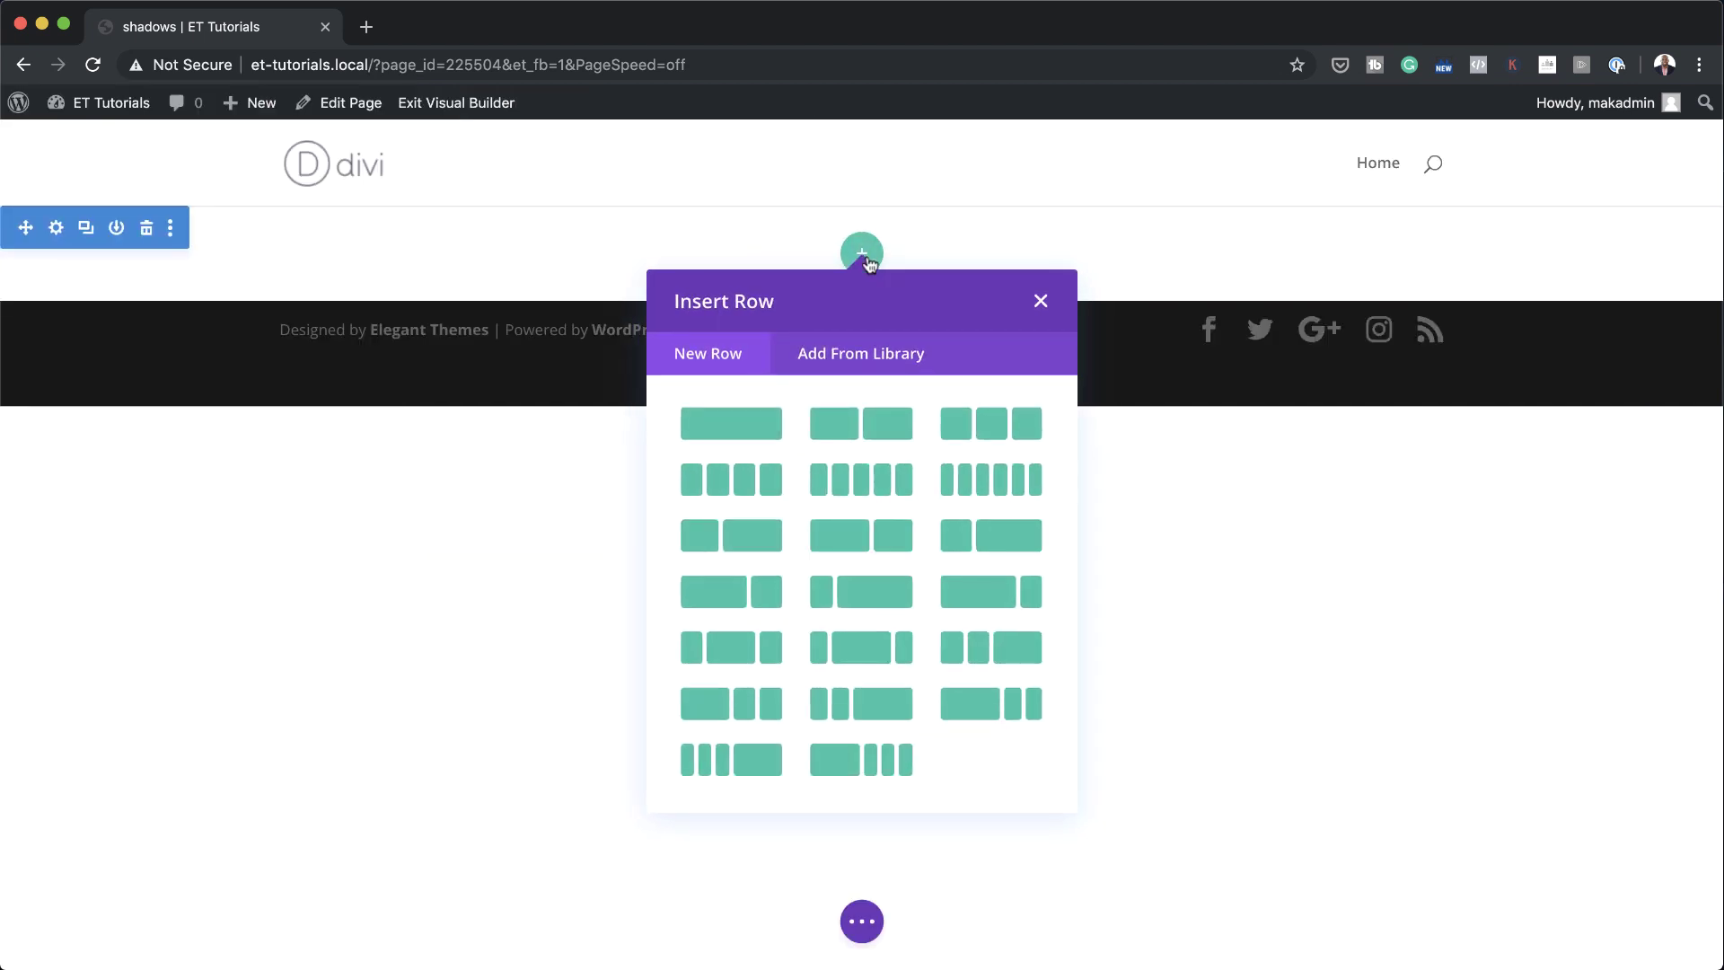
pyautogui.click(892, 537)
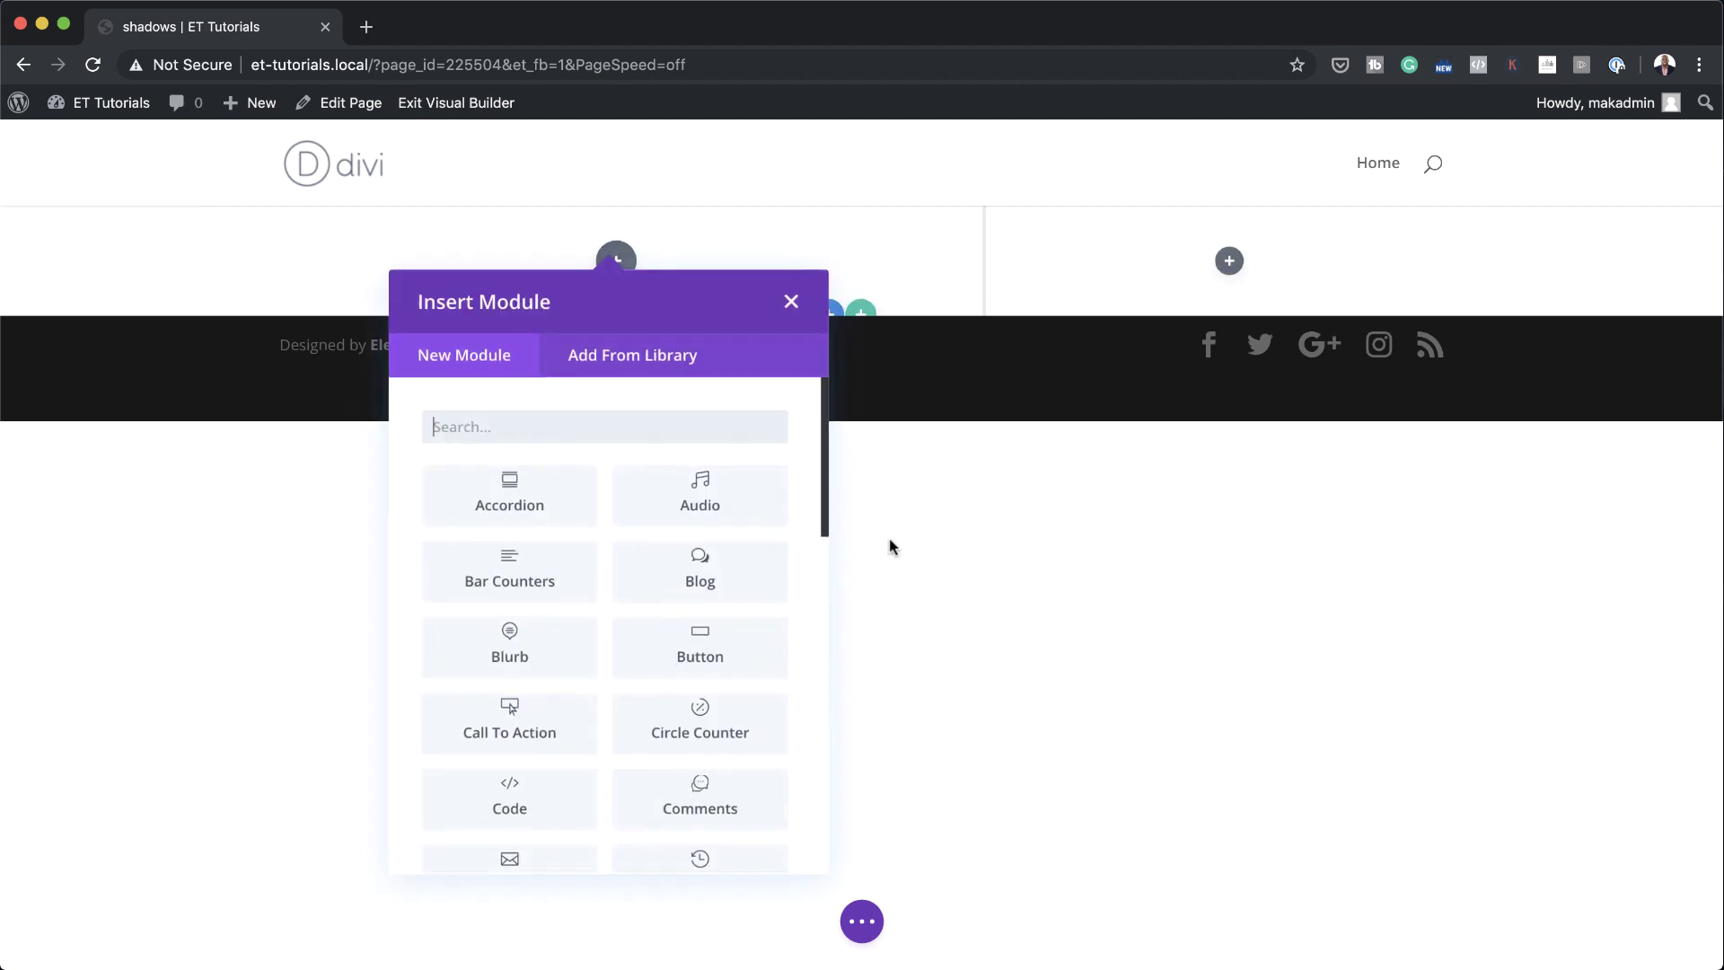
pyautogui.click(787, 301)
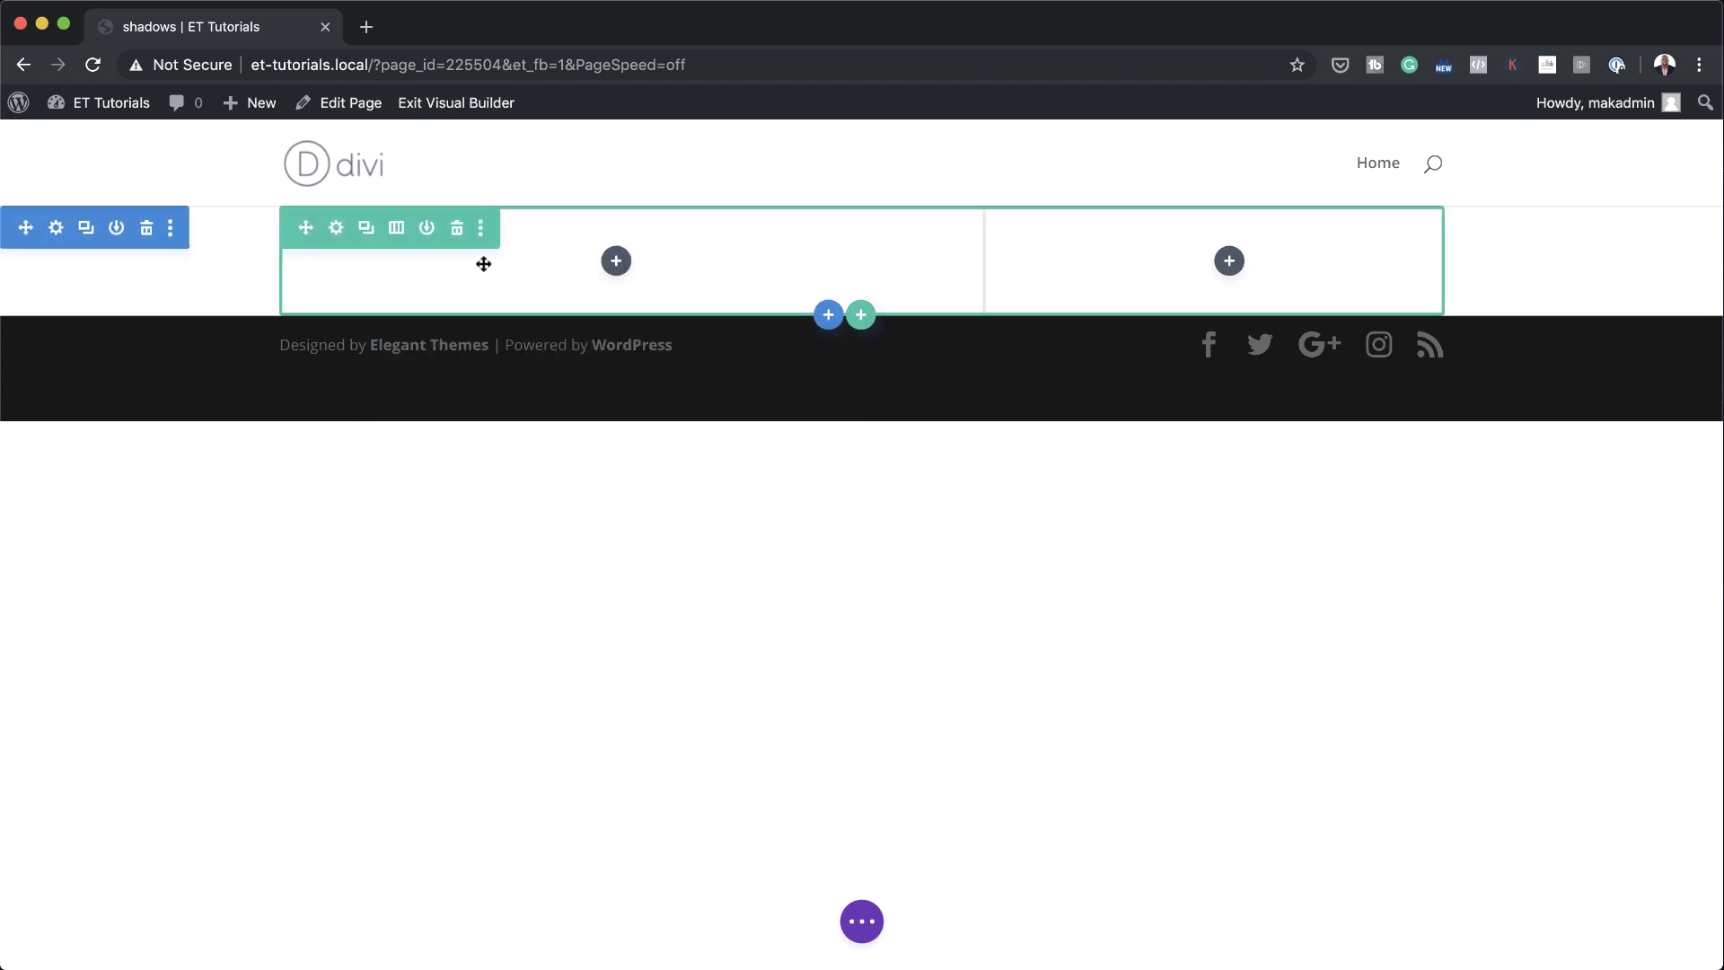
# - Give the row a custom gutter width of 1 and equalize its column heights
pyautogui.click(335, 230)
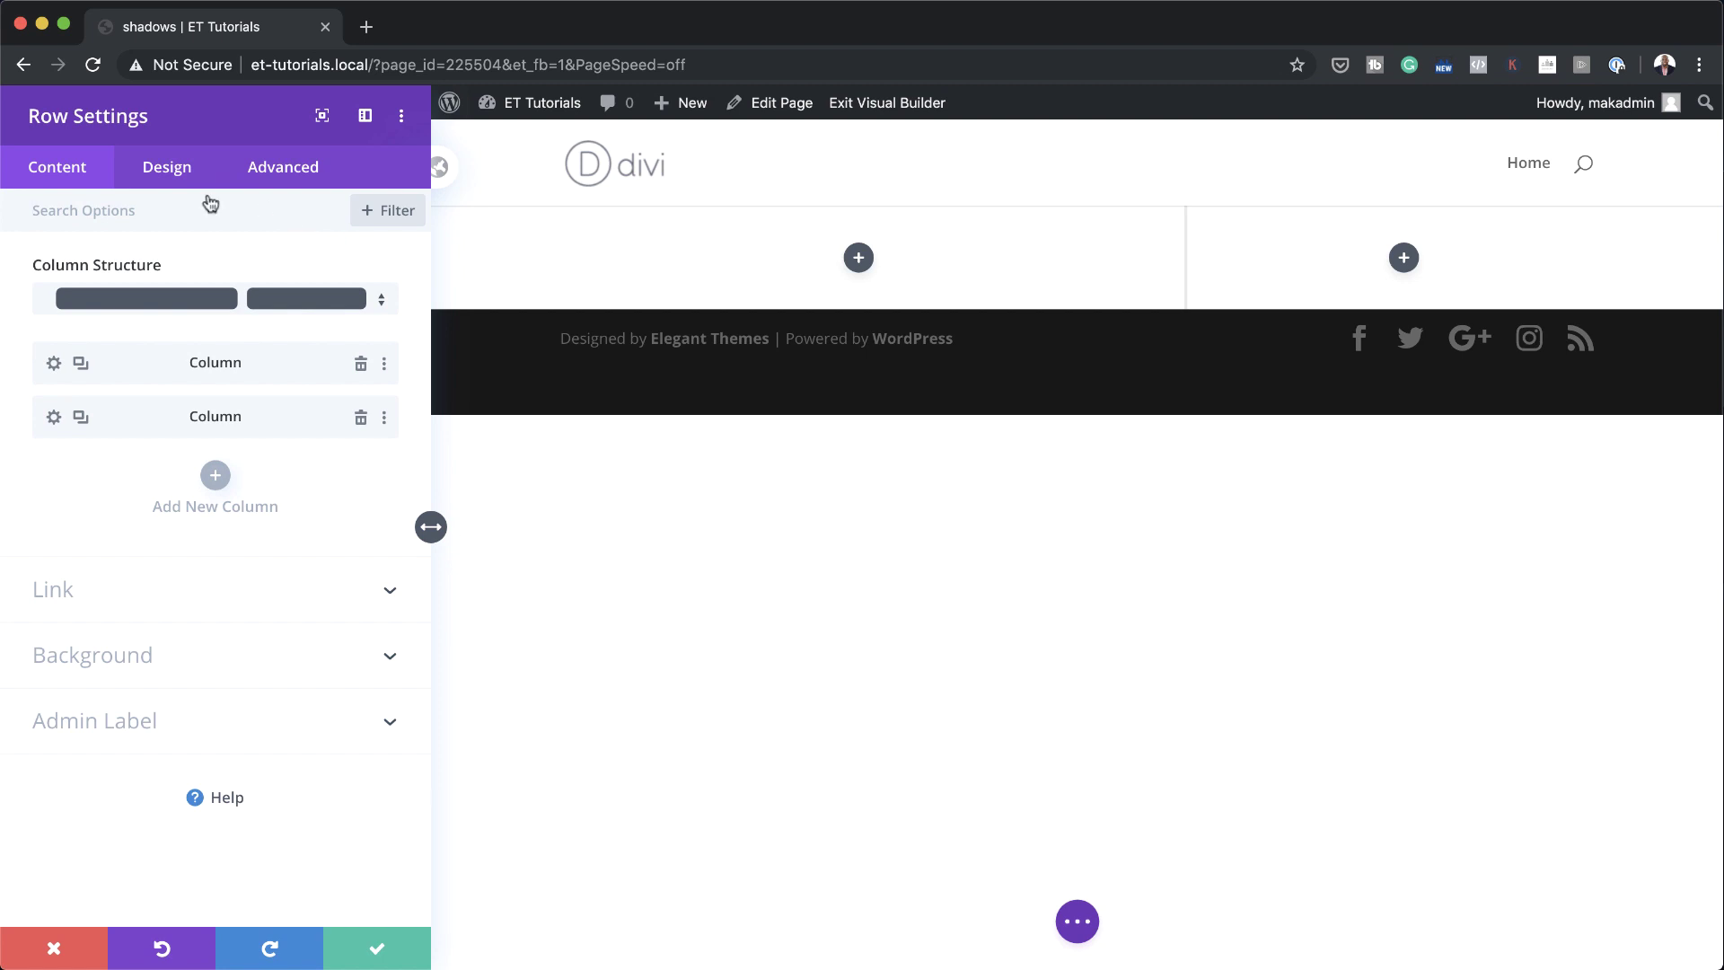
pyautogui.click(170, 172)
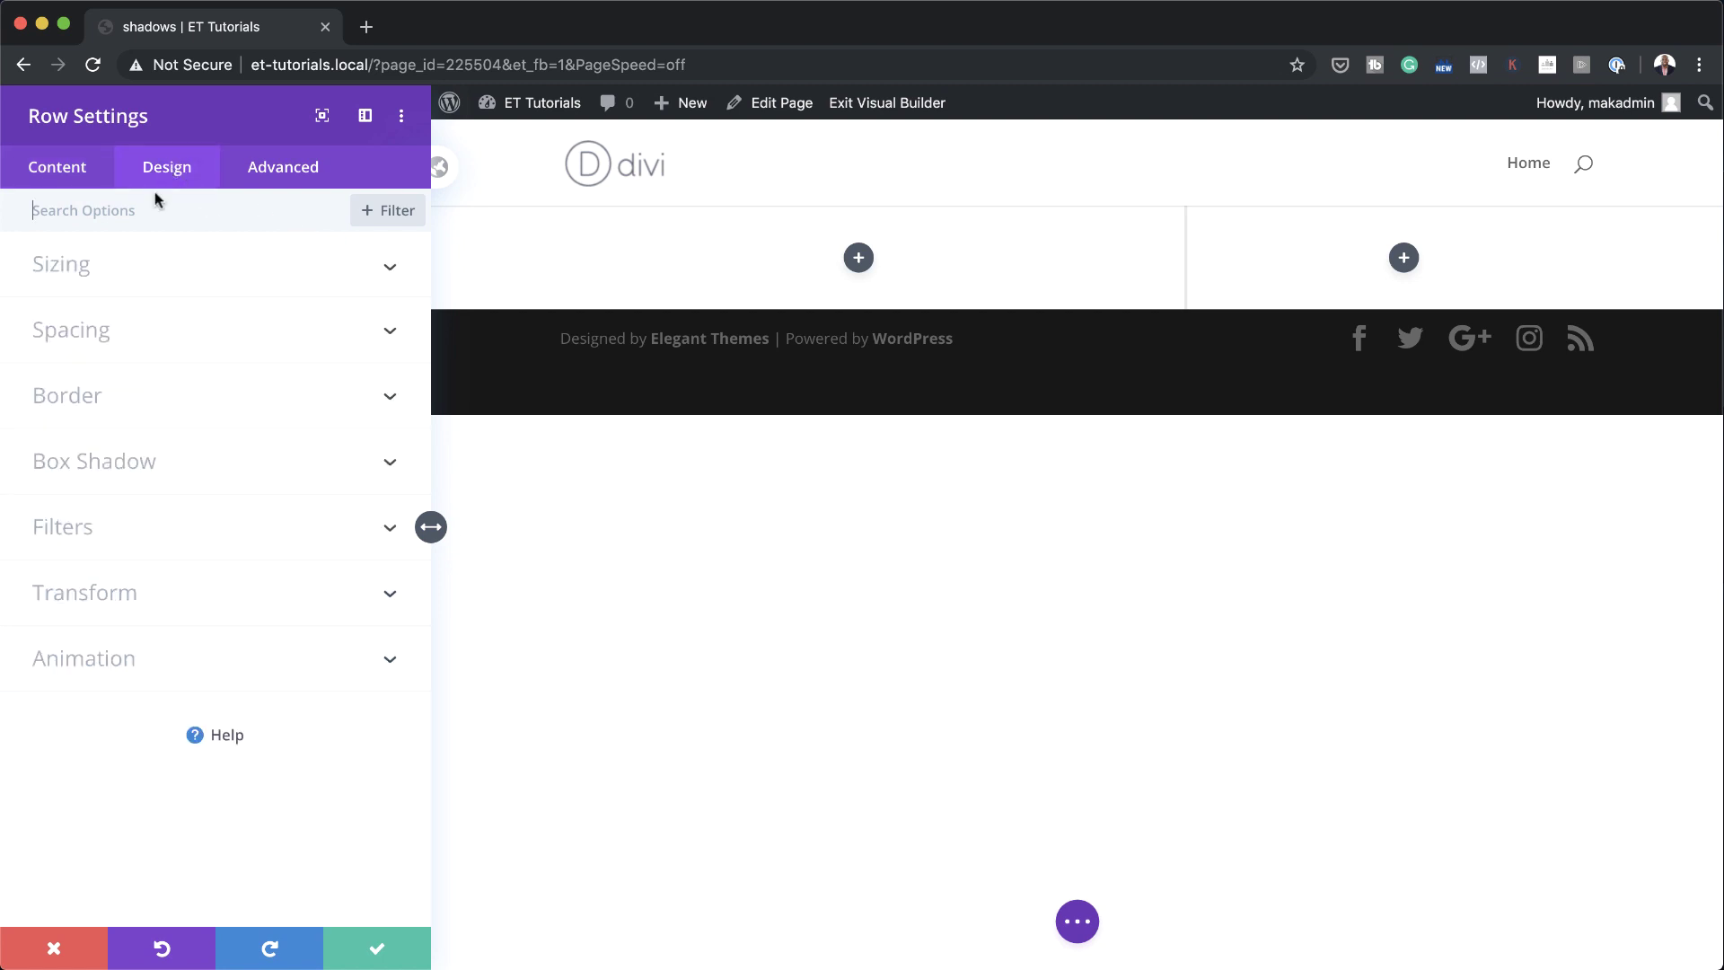
pyautogui.click(94, 274)
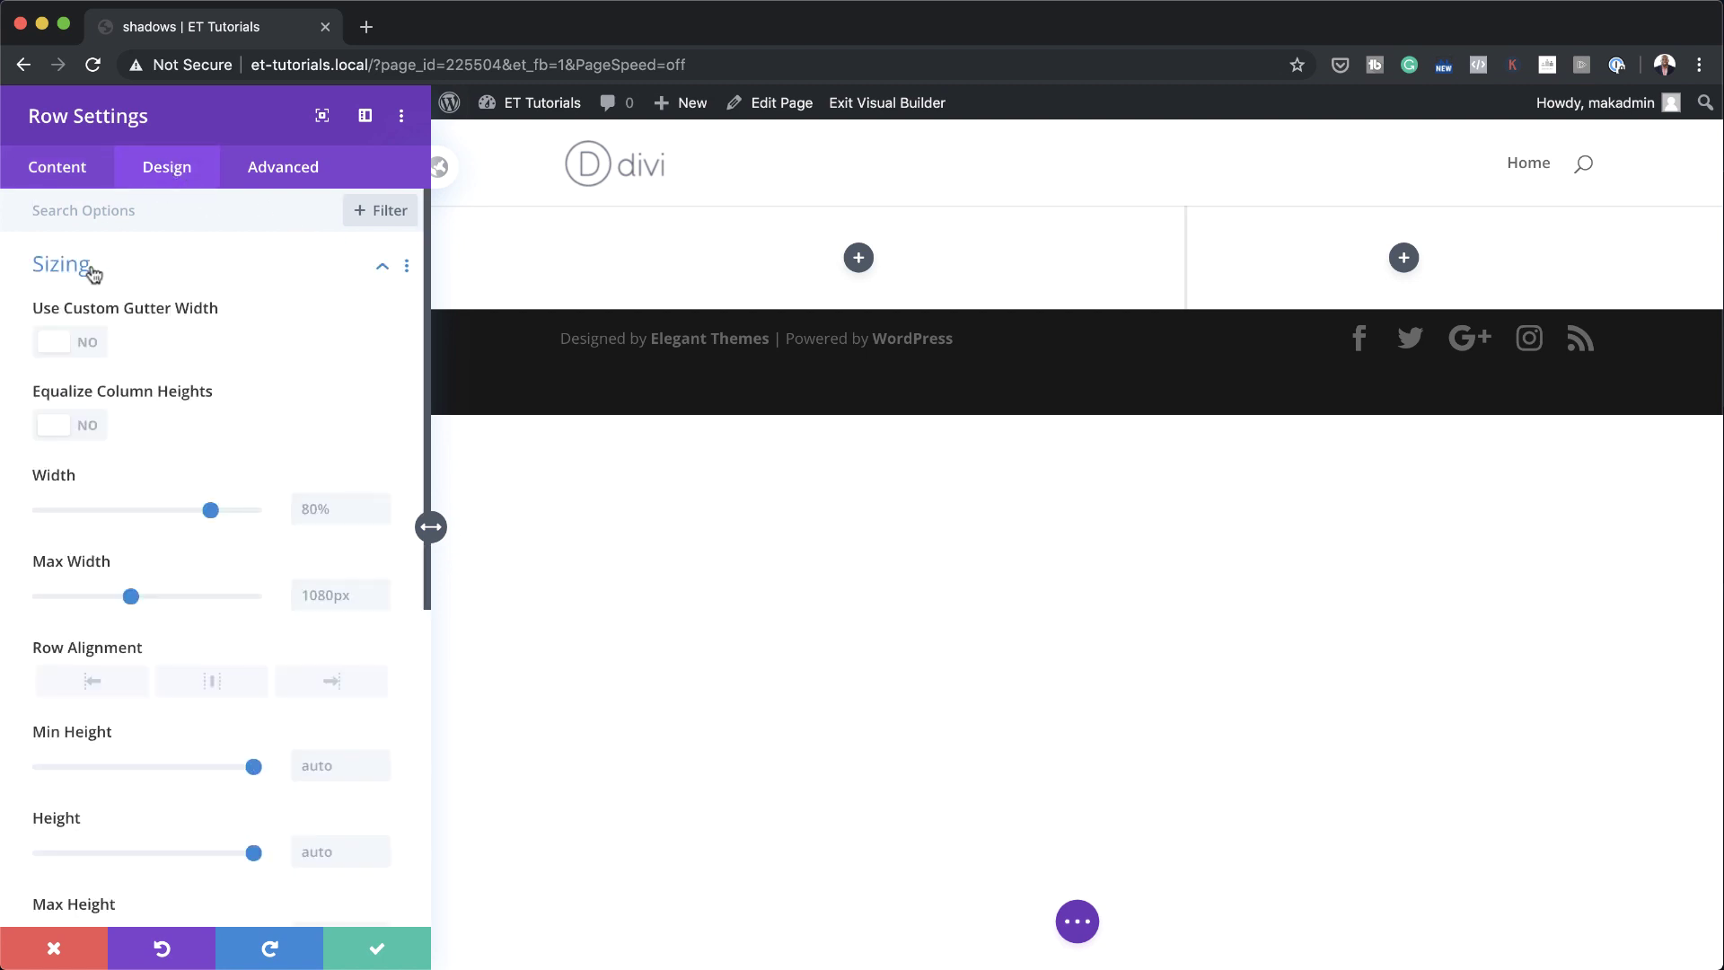
pyautogui.click(89, 349)
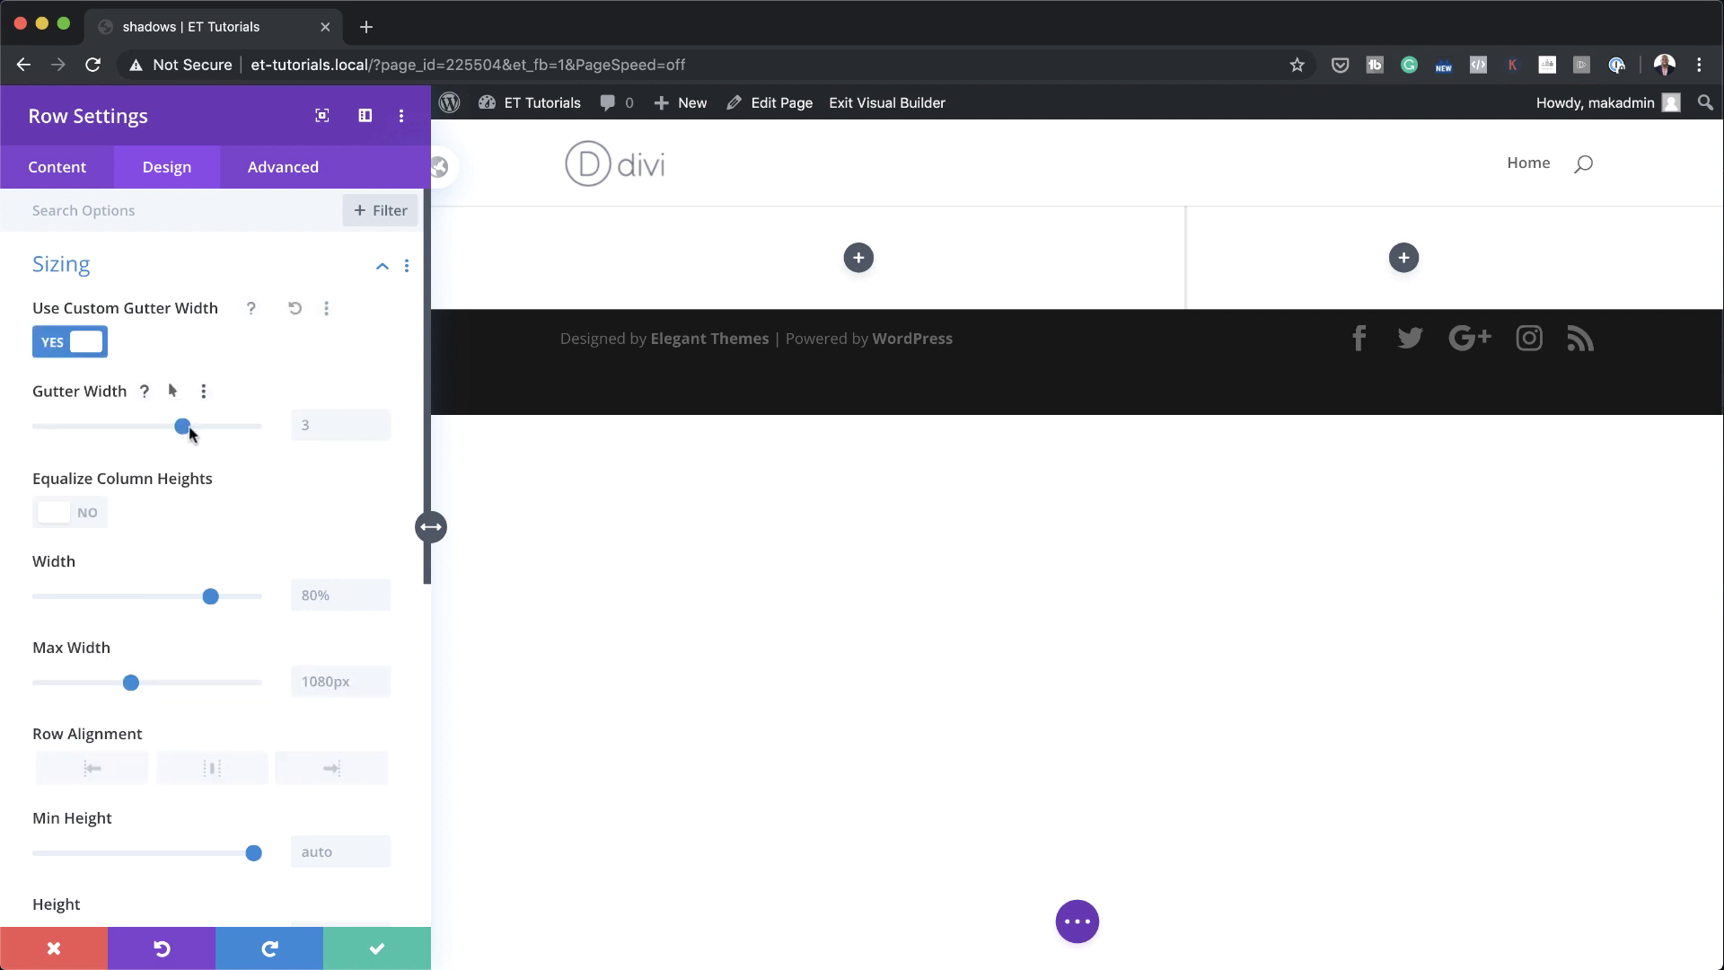
pyautogui.moveTo(151, 431); pyautogui.dragTo(67, 431)
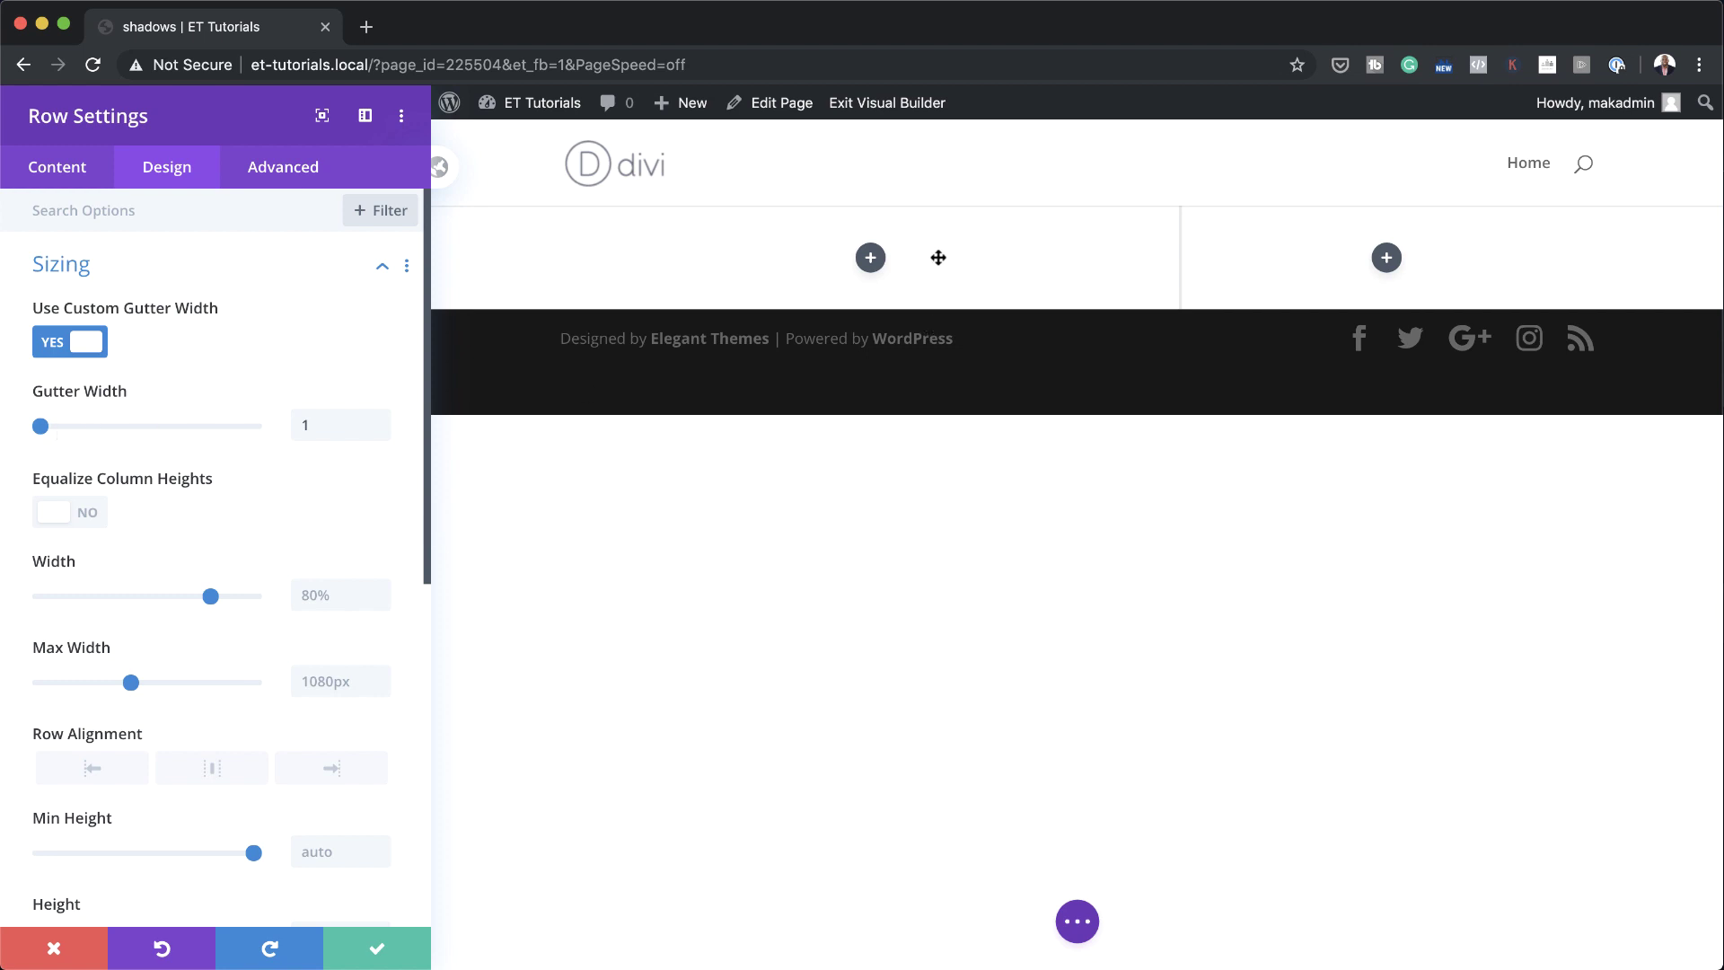
pyautogui.click(88, 516)
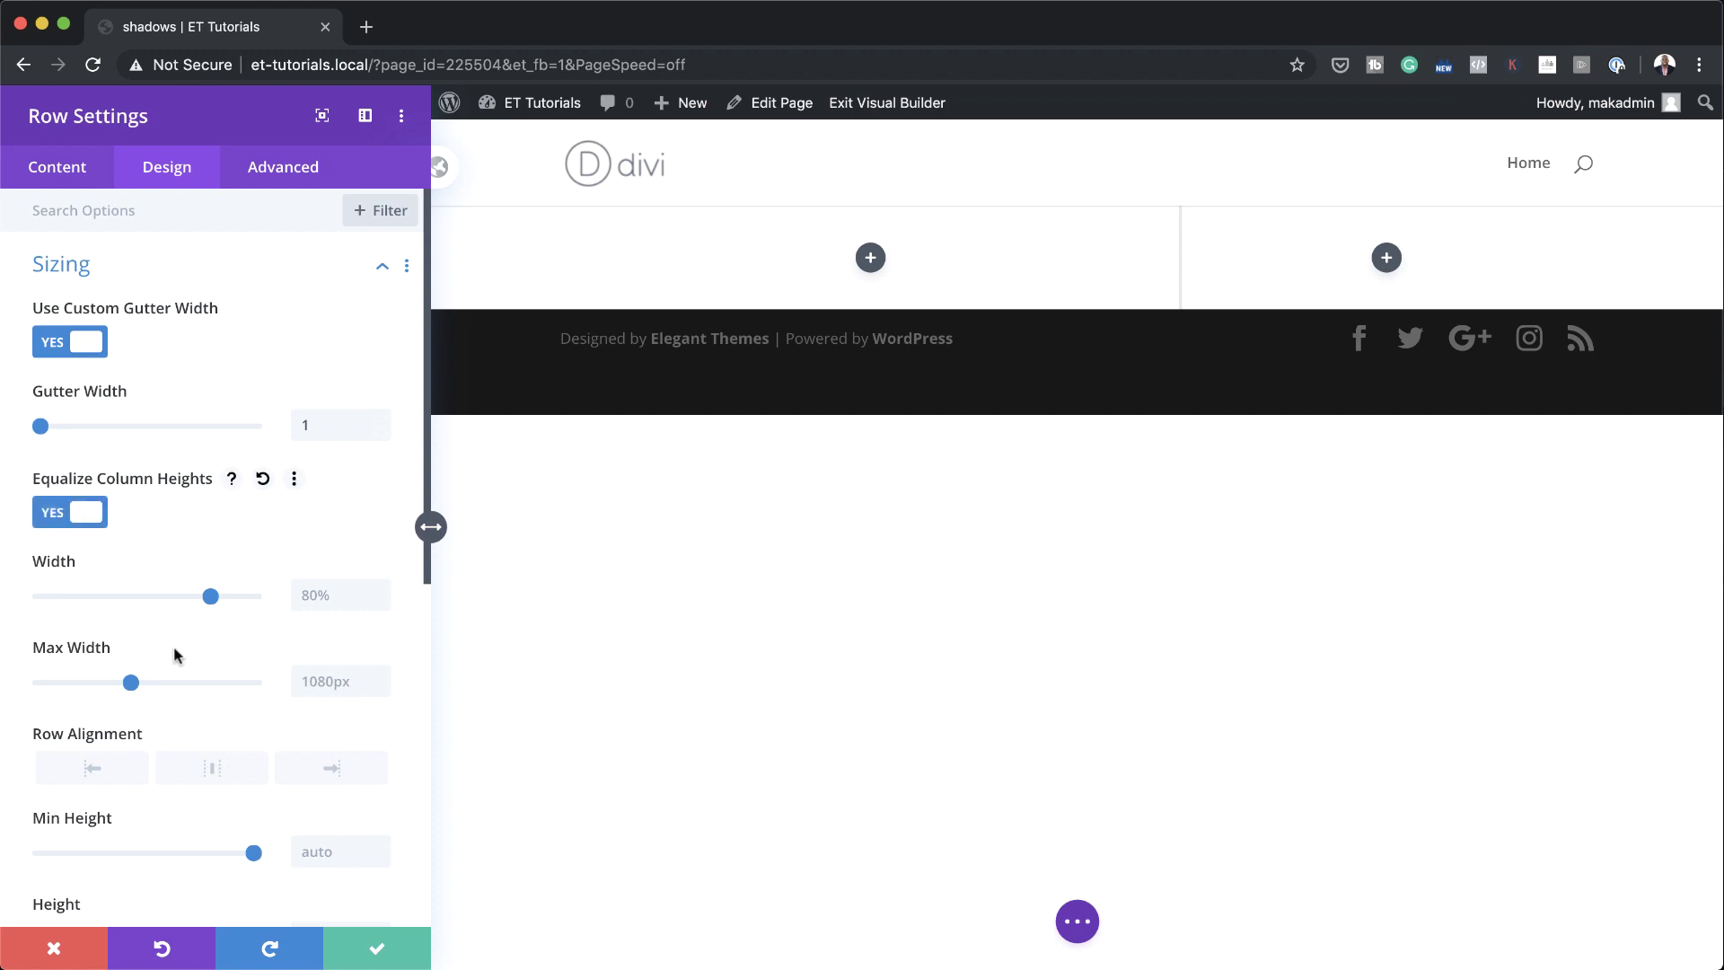
# - Set the row's width and max width to 100%
pyautogui.scroll(-7, 197, 662)
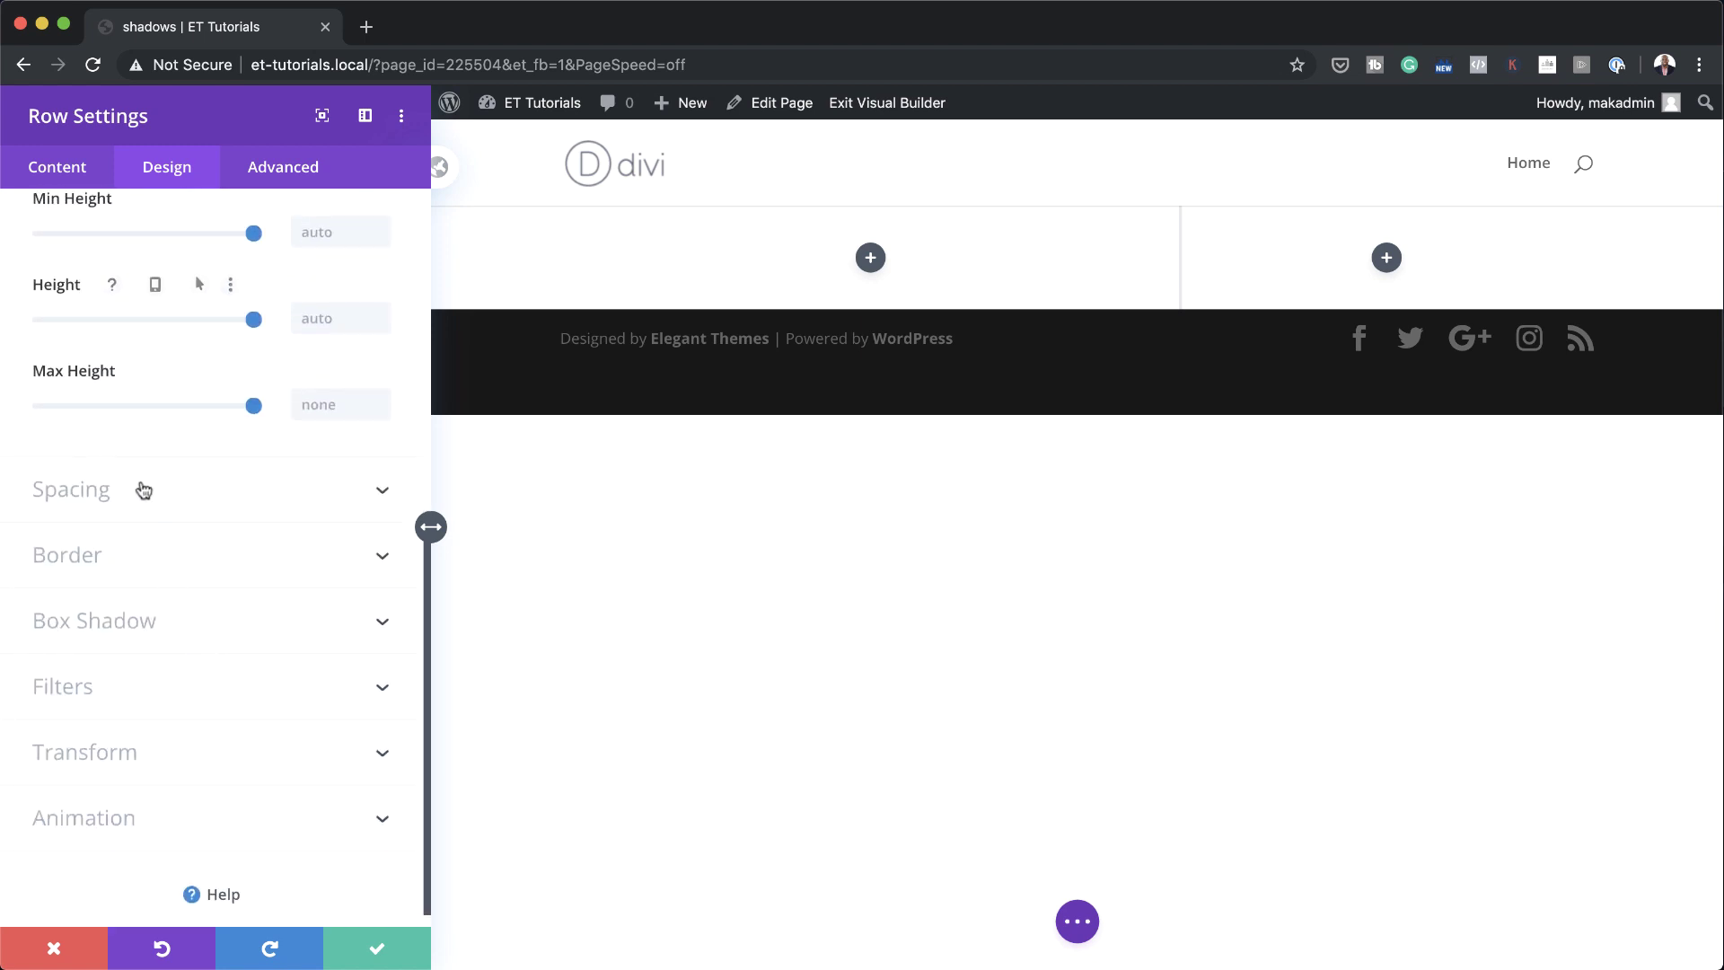
pyautogui.scroll(8, 169, 538)
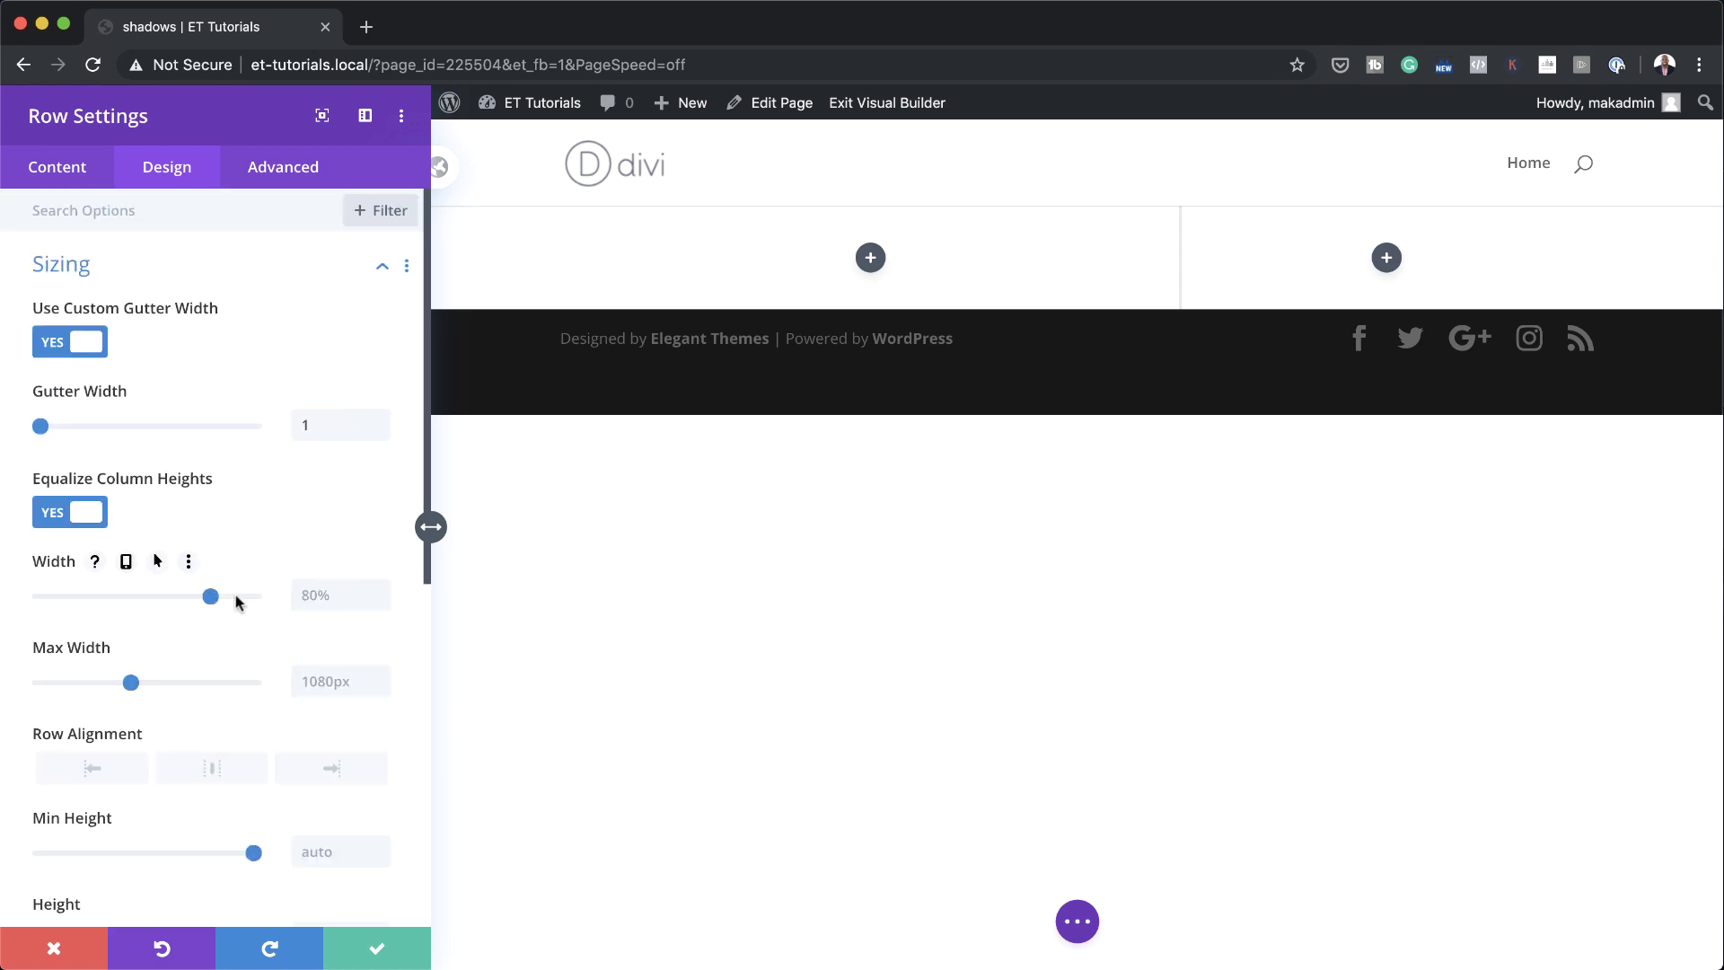
pyautogui.click(317, 596)
pyautogui.click(324, 641)
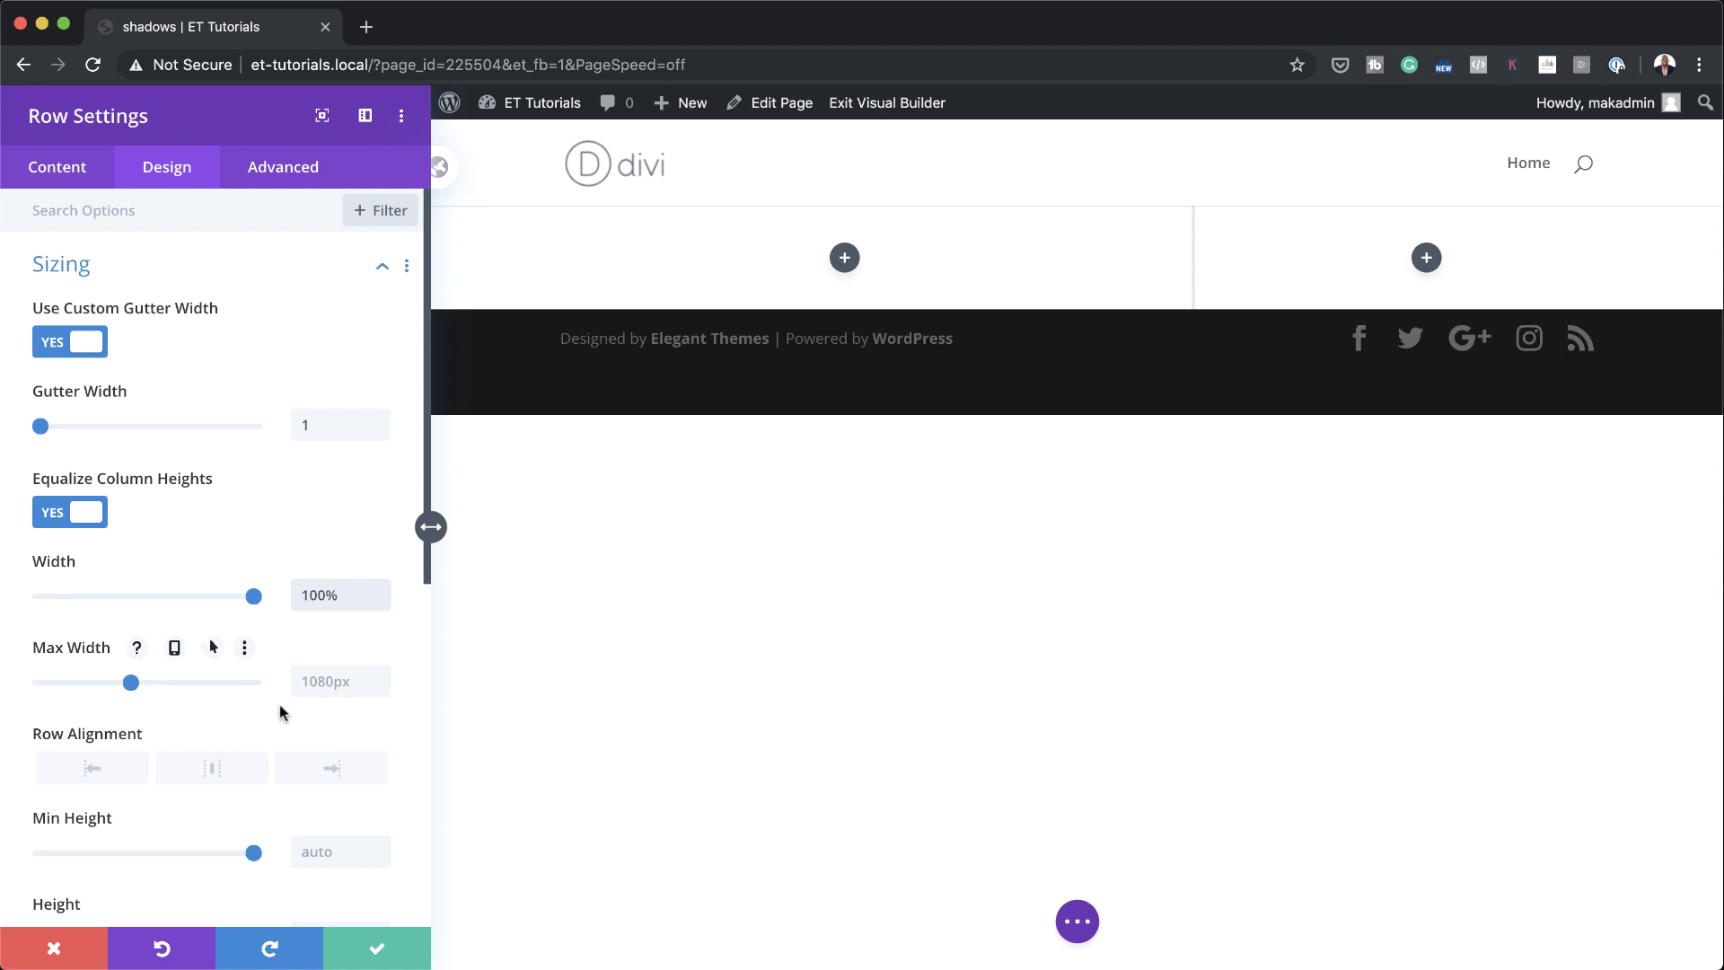
pyautogui.click(320, 682)
pyautogui.click(324, 731)
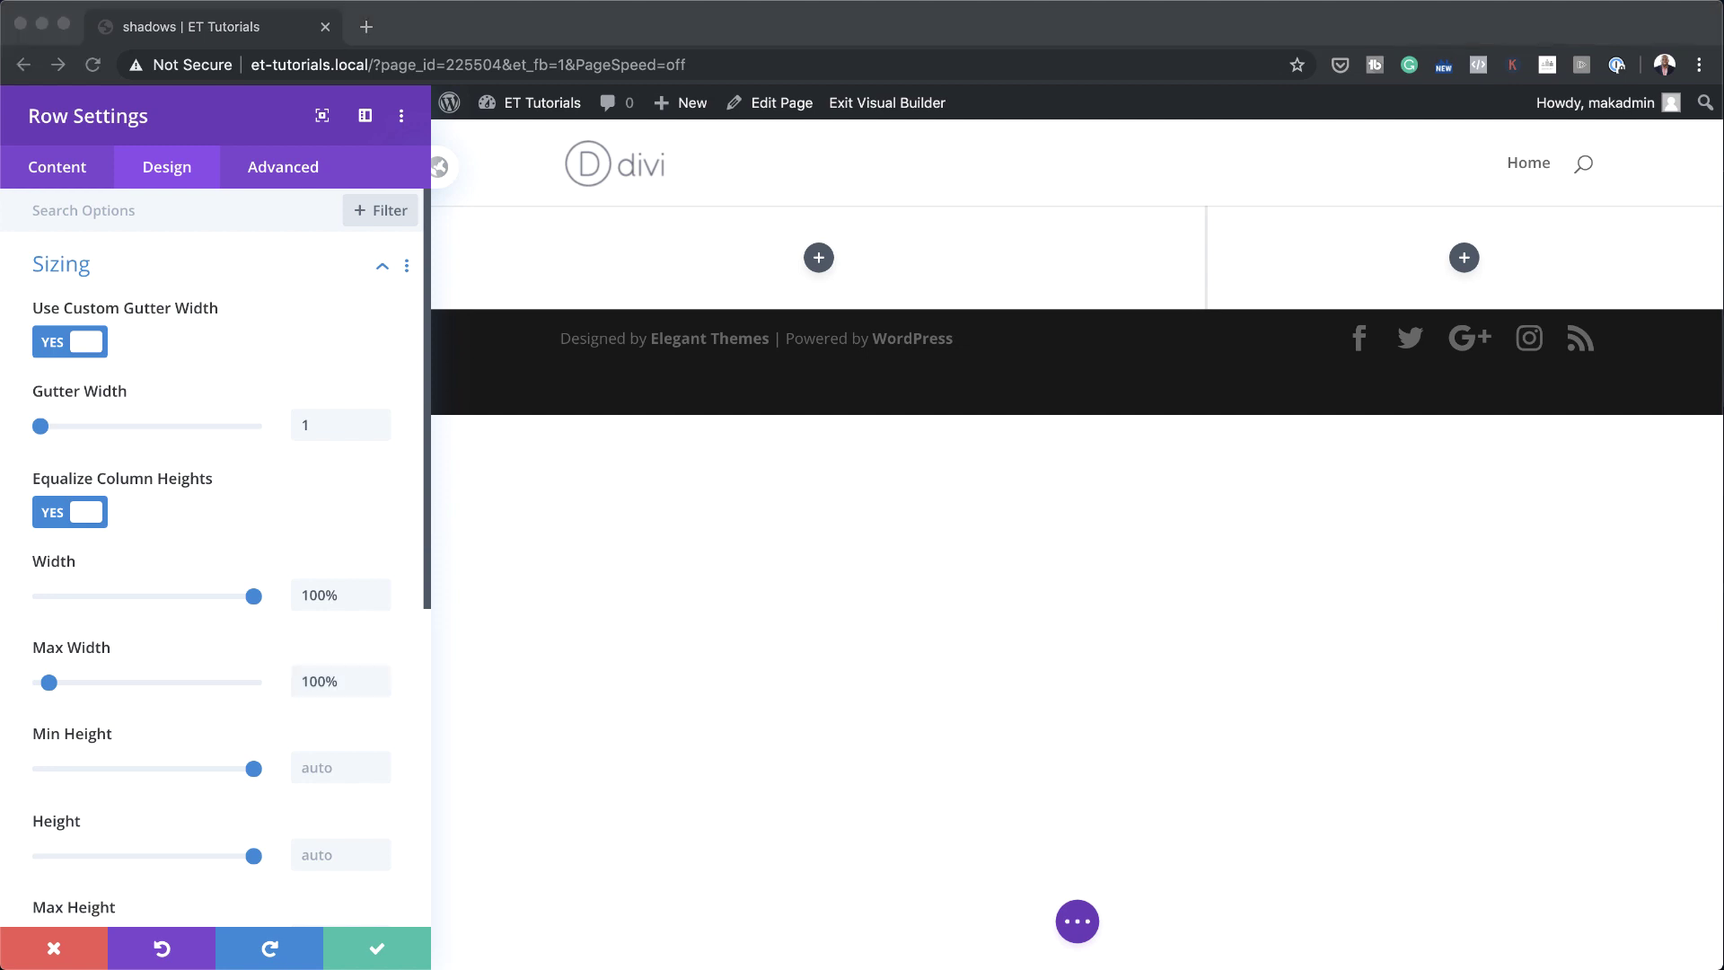
# - Set the row's left and right padding to 4vw and its bottom padding to 0px, and save the row settings
pyautogui.scroll(-5, 374, 736)
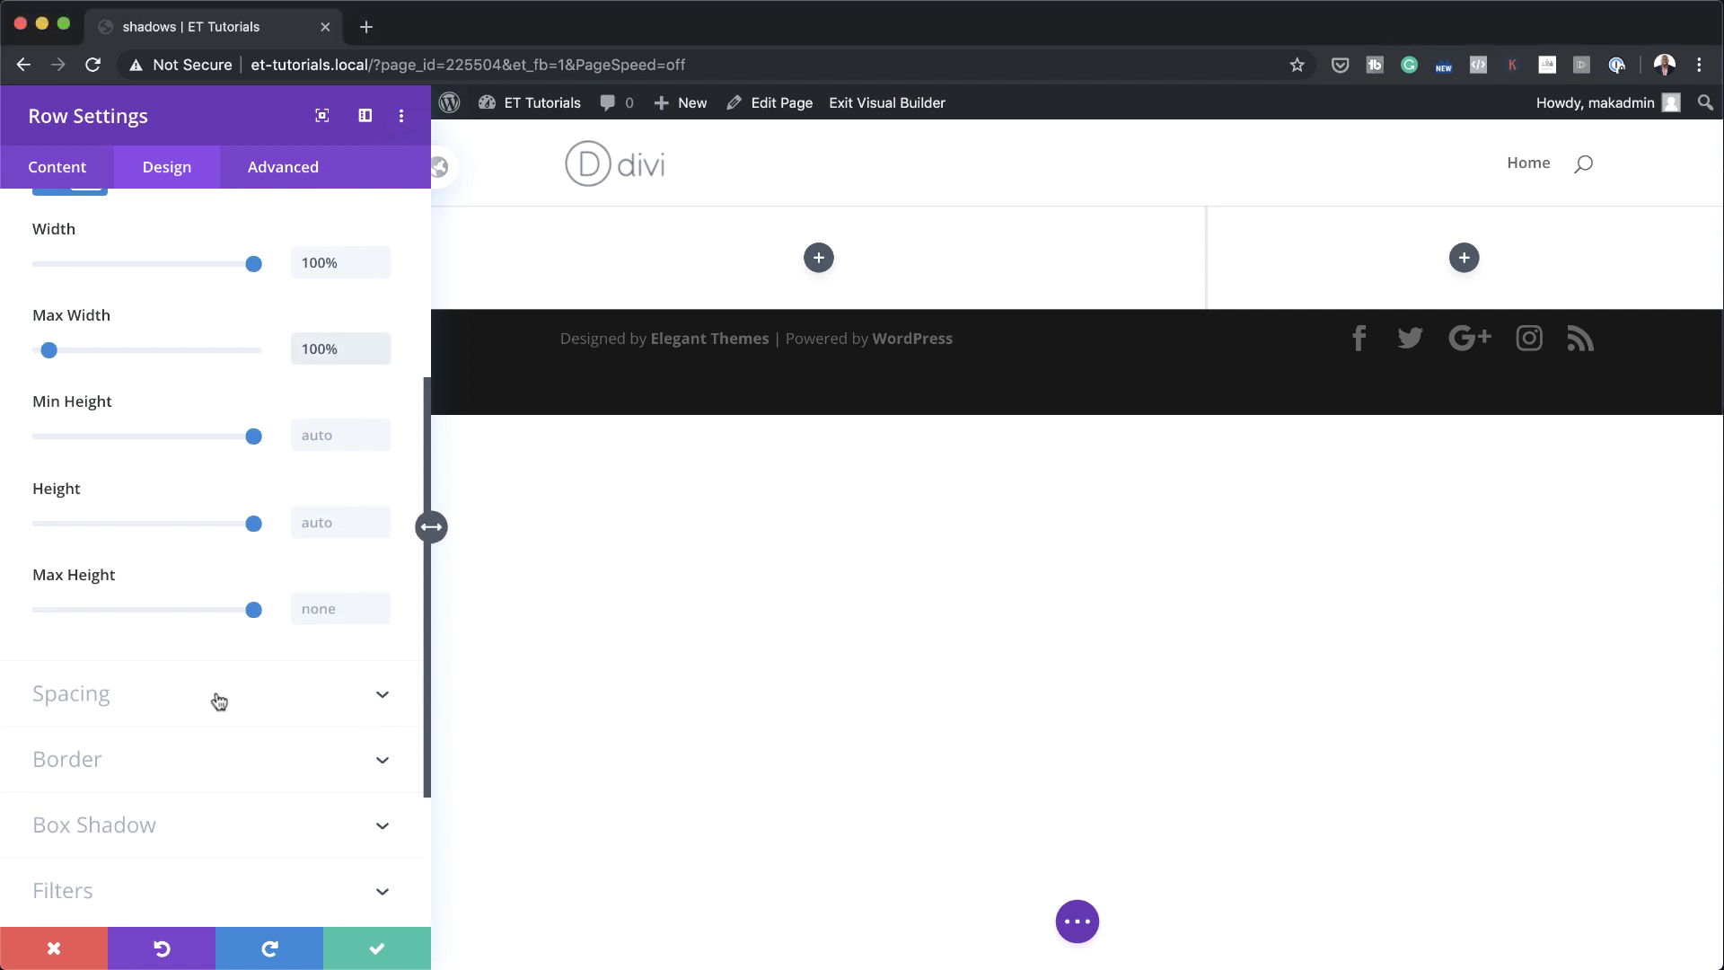
pyautogui.click(215, 700)
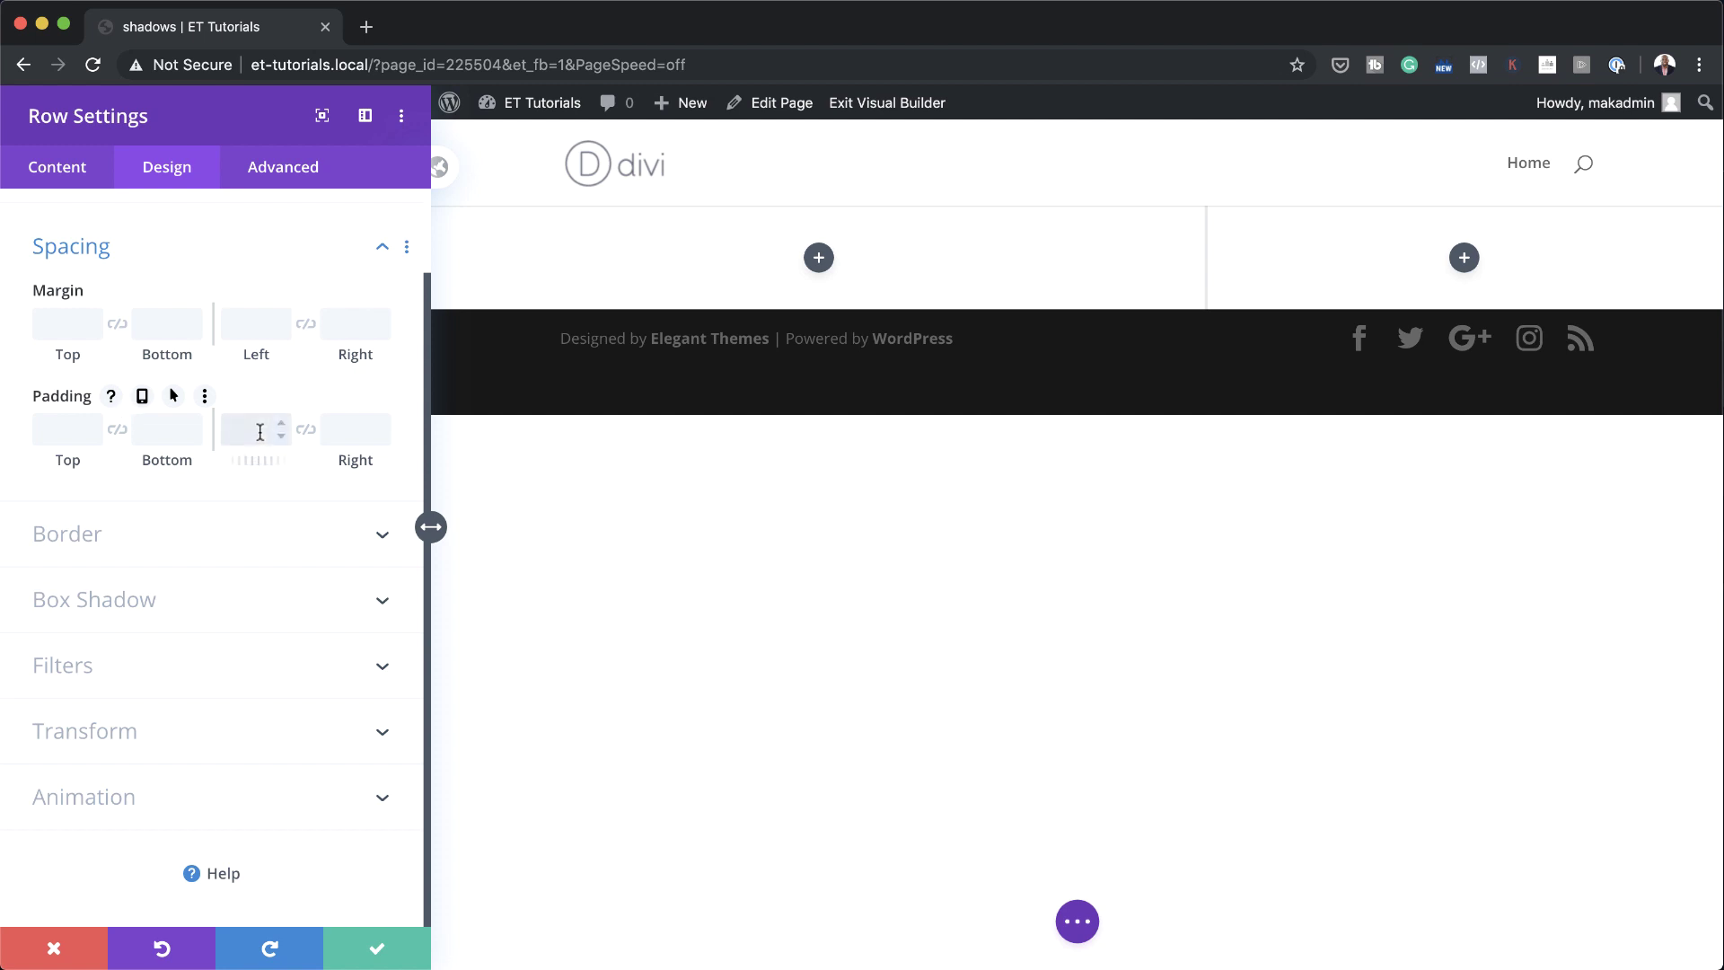
pyautogui.click(308, 433)
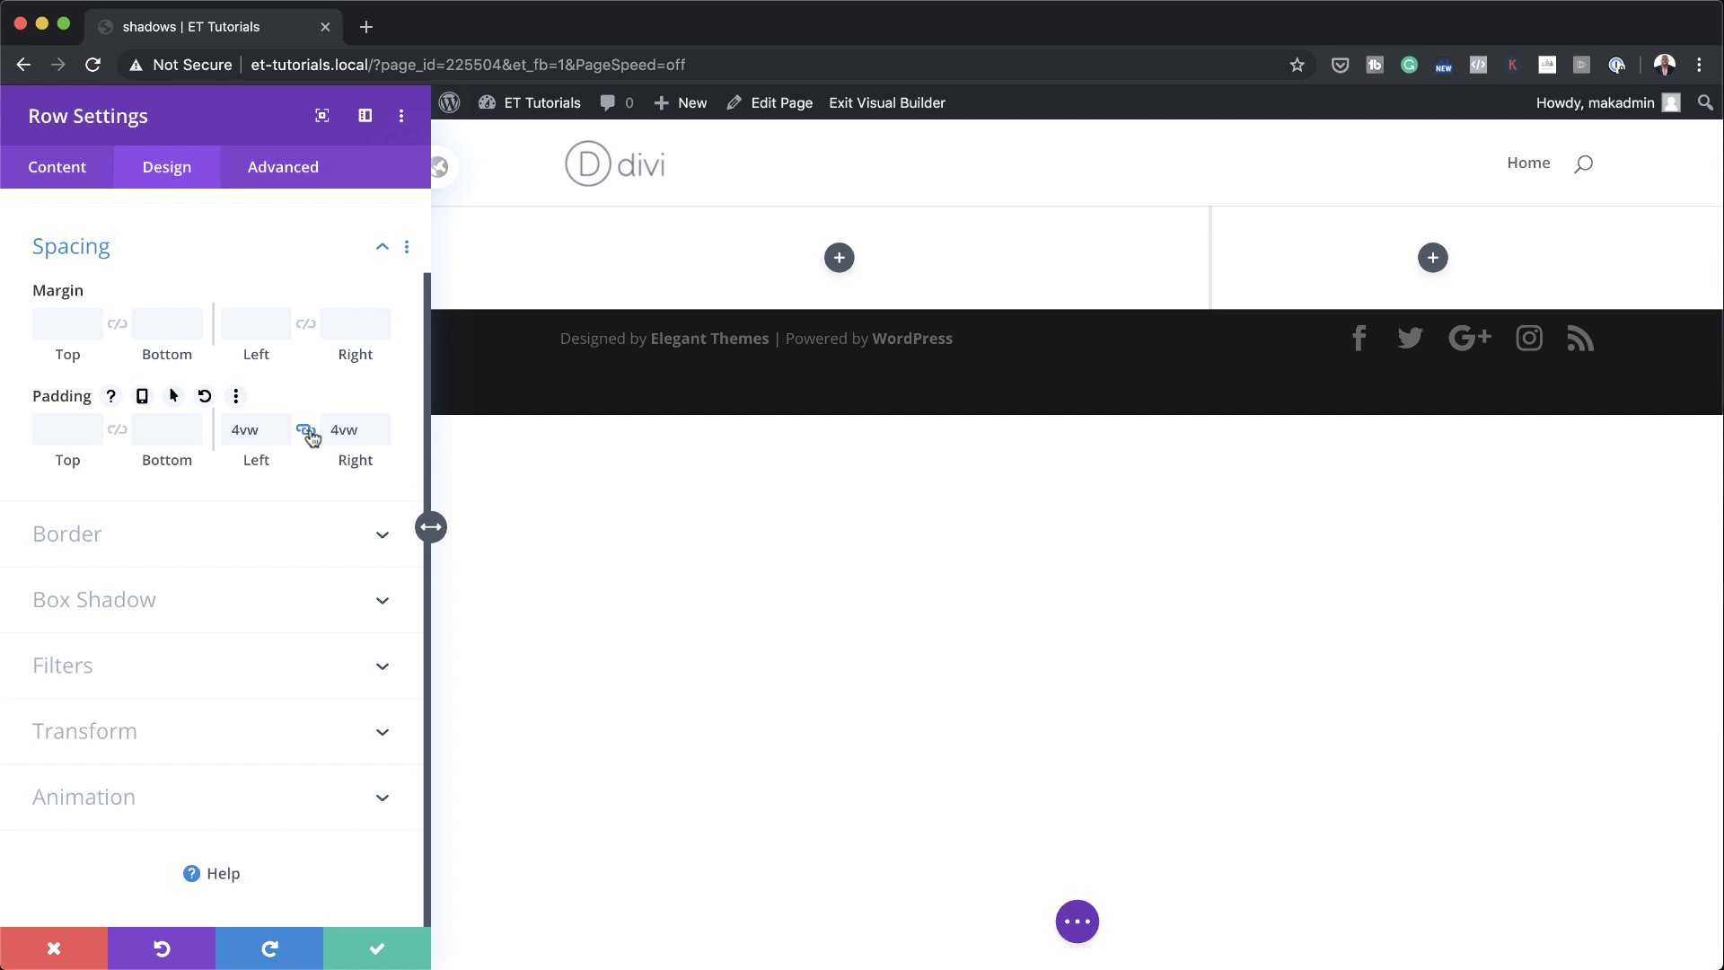
pyautogui.click(153, 432)
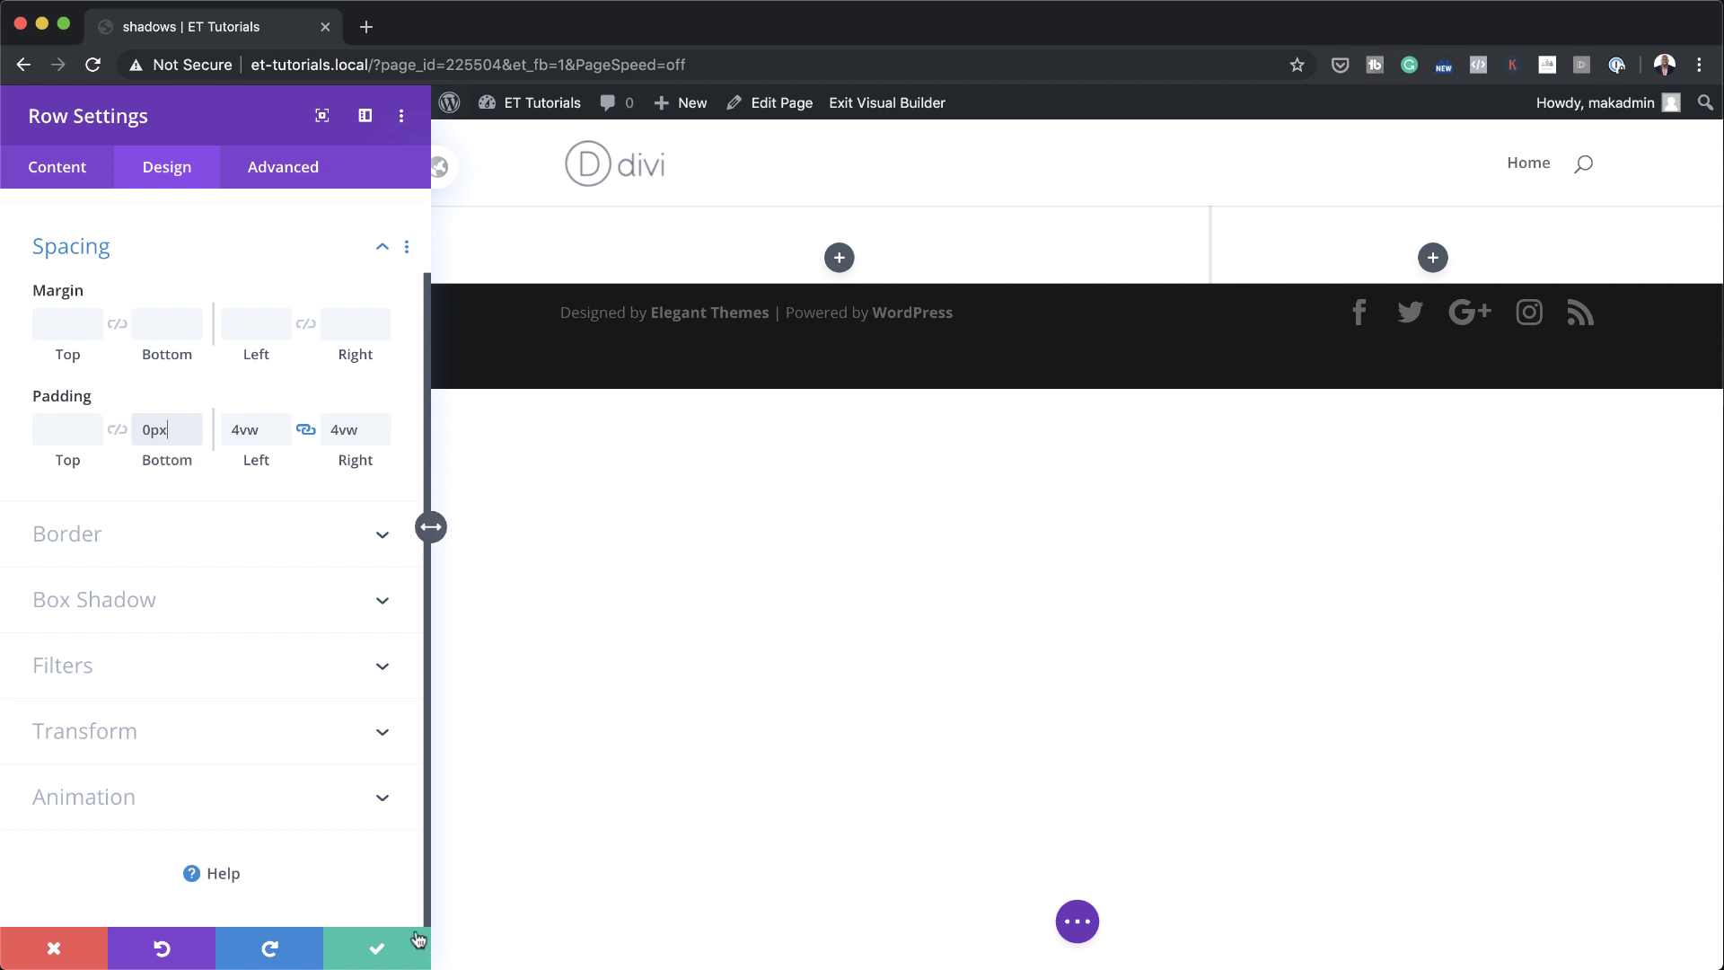
pyautogui.click(377, 948)
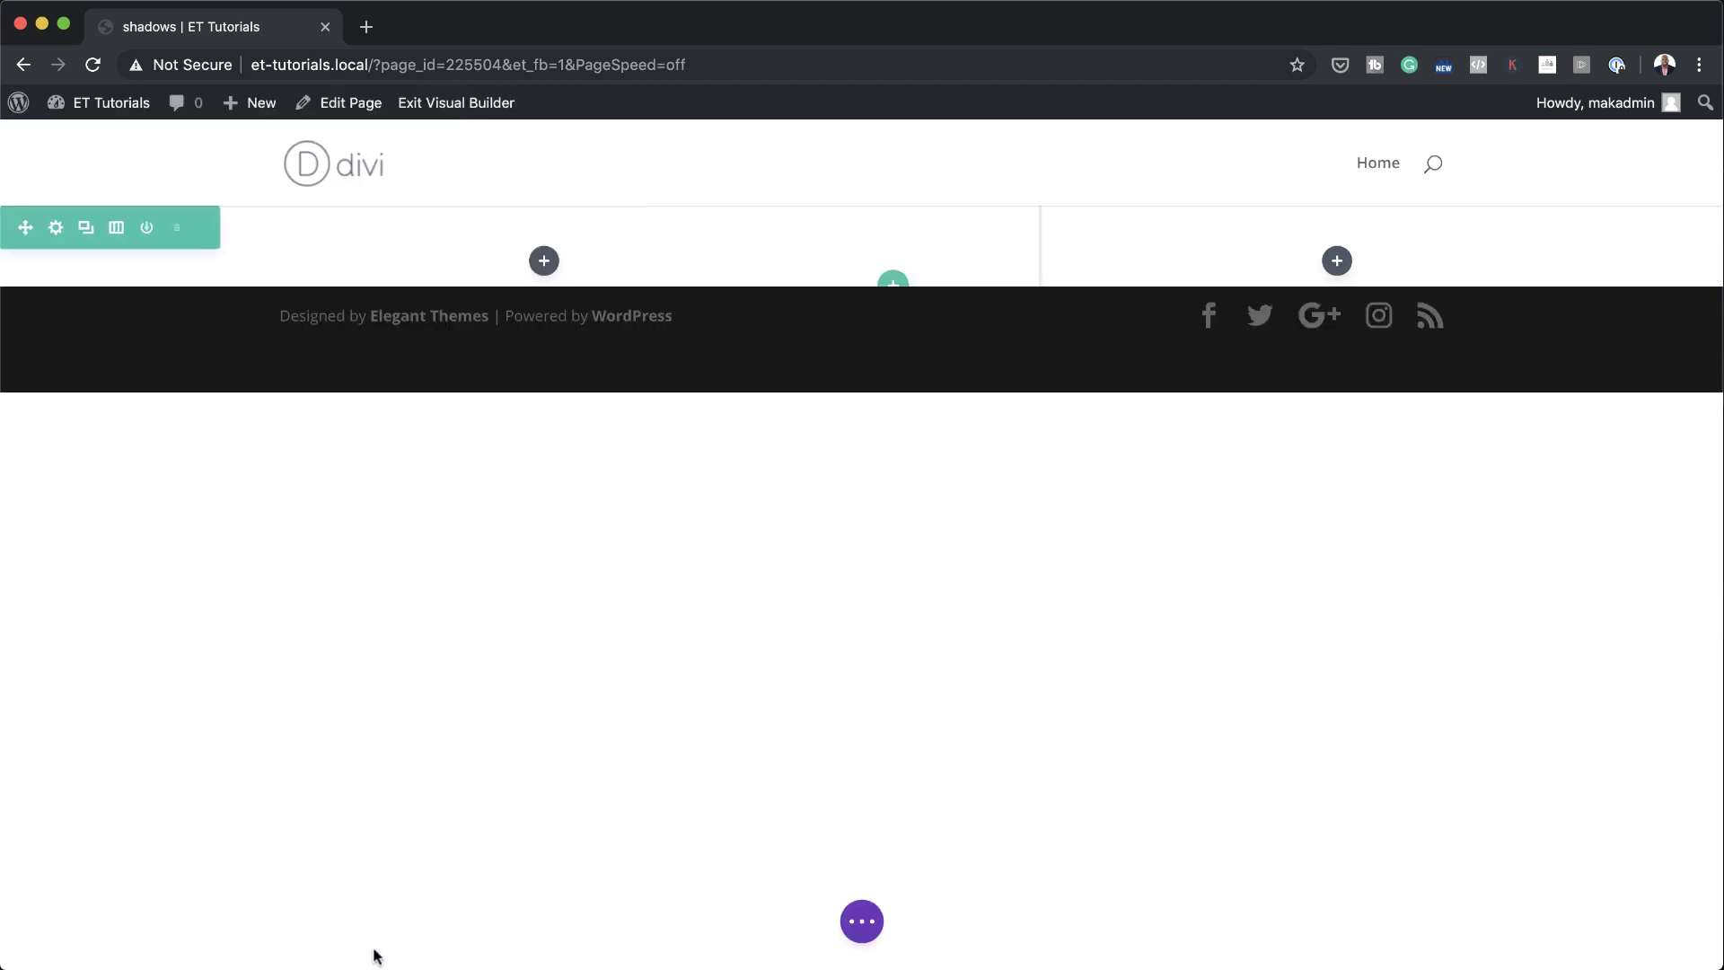
# - Insert a Text module in the row's wider column and replace its placeholder body with "Beautiful"
pyautogui.click(544, 261)
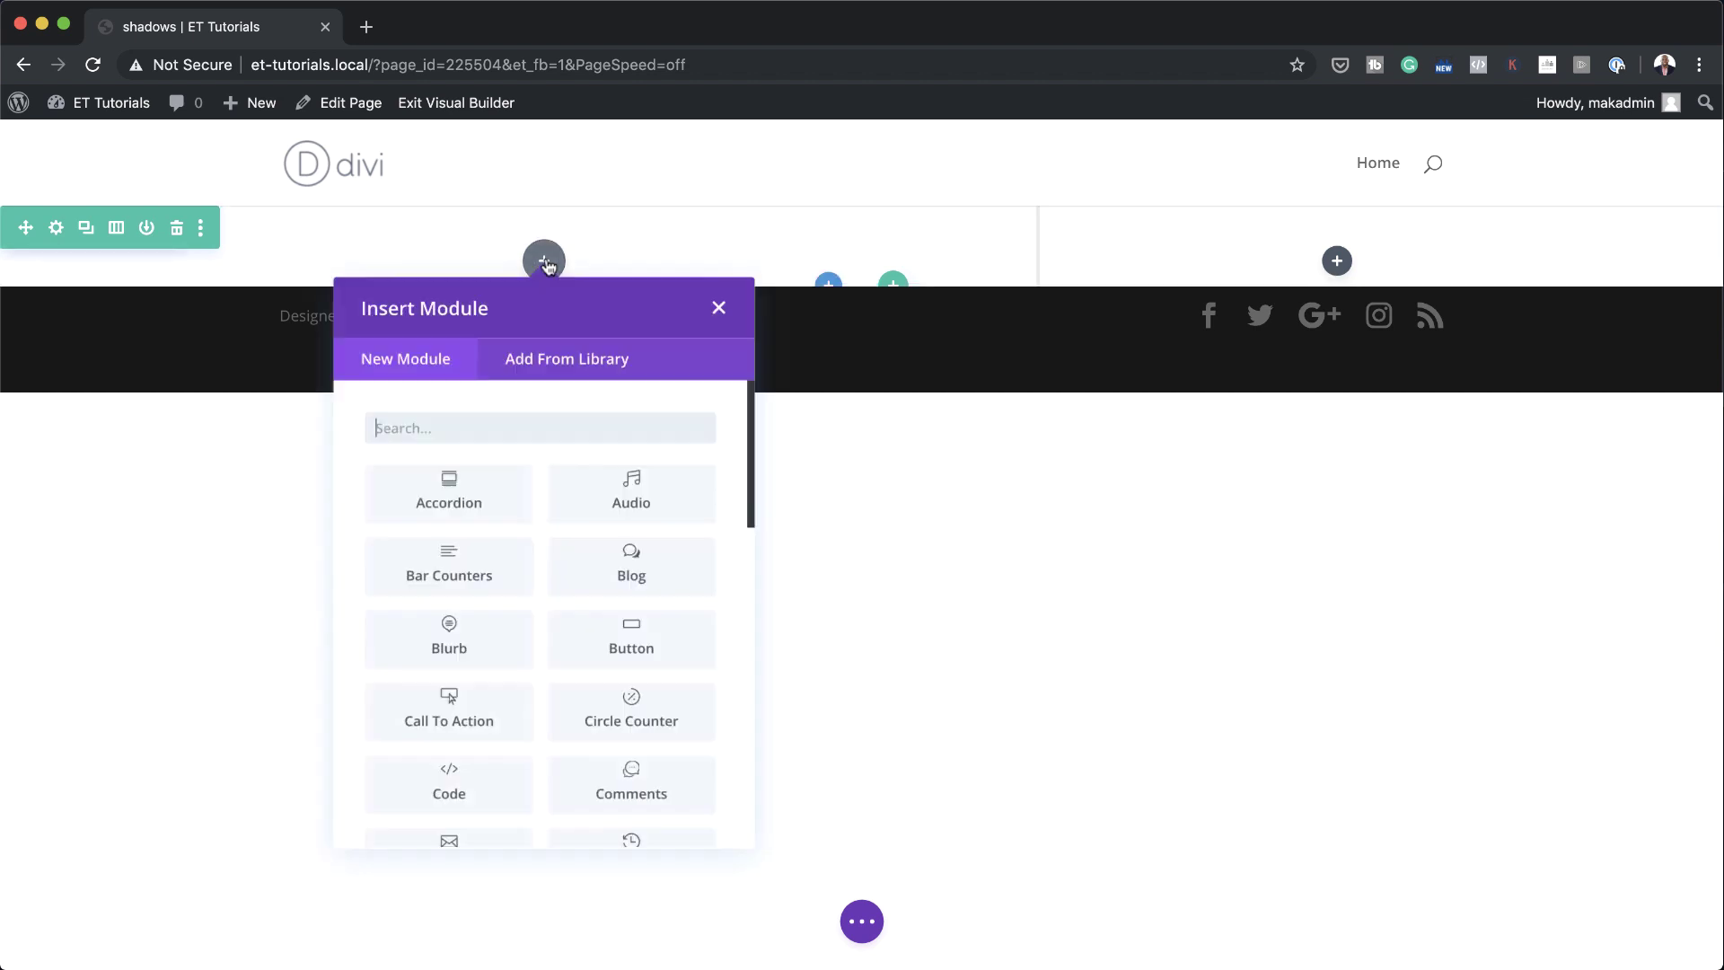
pyautogui.click(520, 439)
pyautogui.write('text')
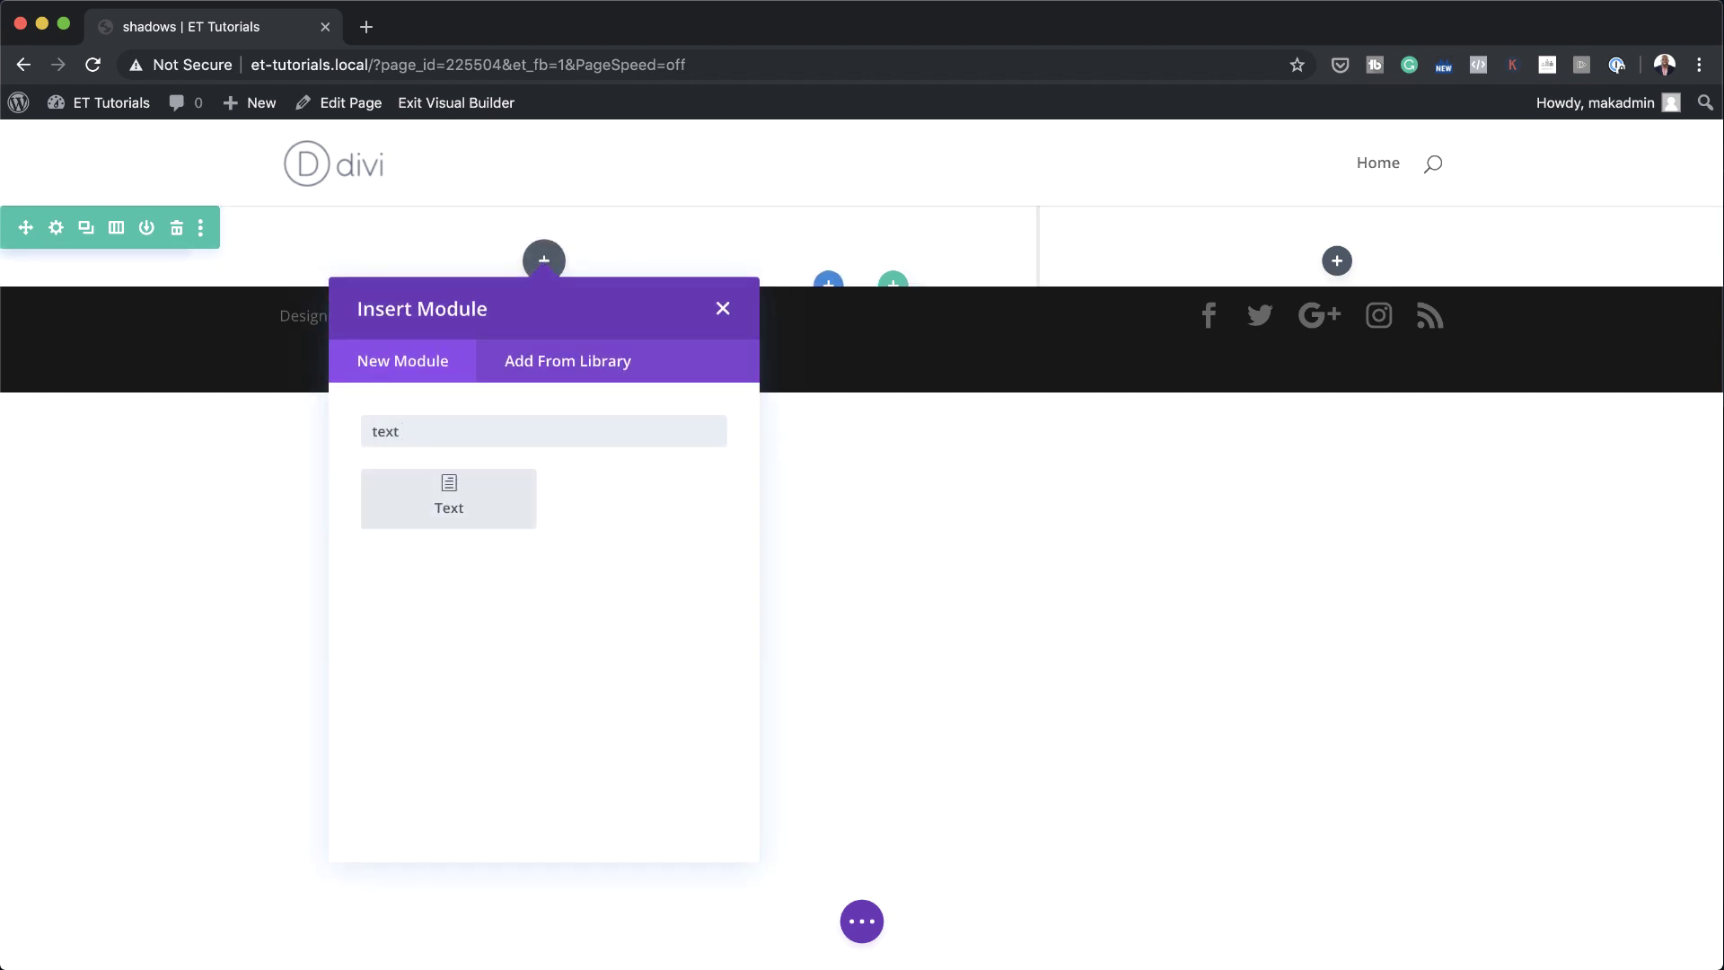
pyautogui.click(501, 498)
pyautogui.moveTo(290, 625); pyautogui.dragTo(37, 471)
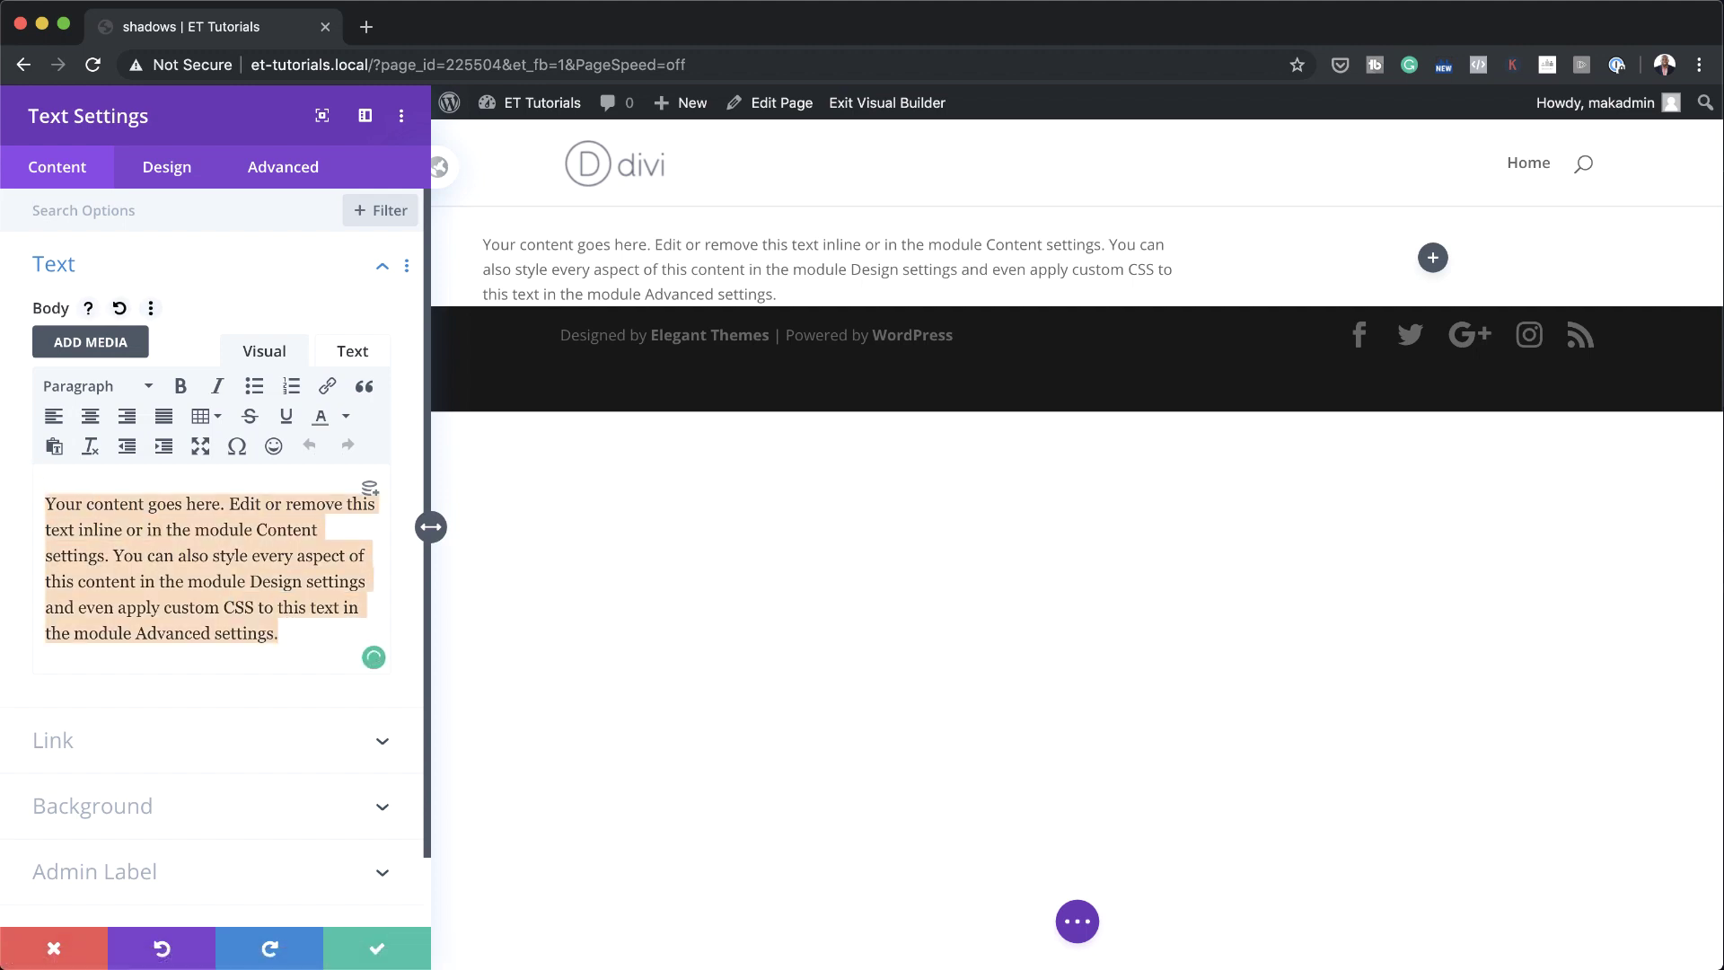
pyautogui.write('Beautiful')
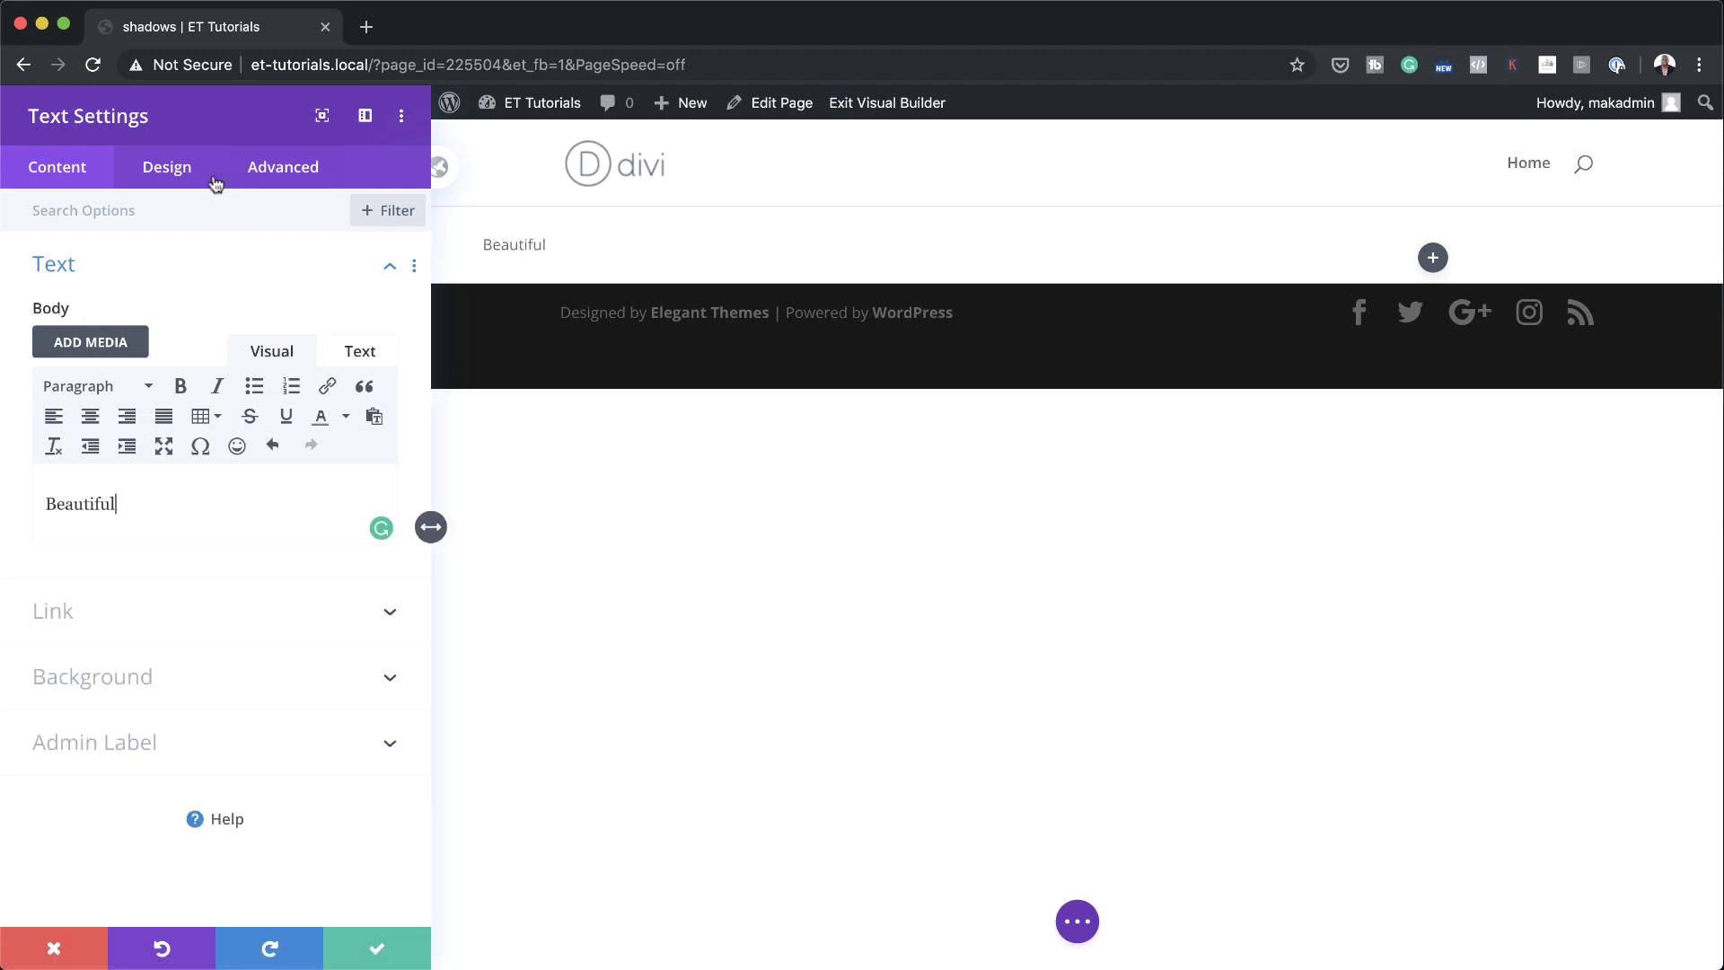
# - Set the text module's font to Playfair Display and align its text to the right
pyautogui.click(194, 176)
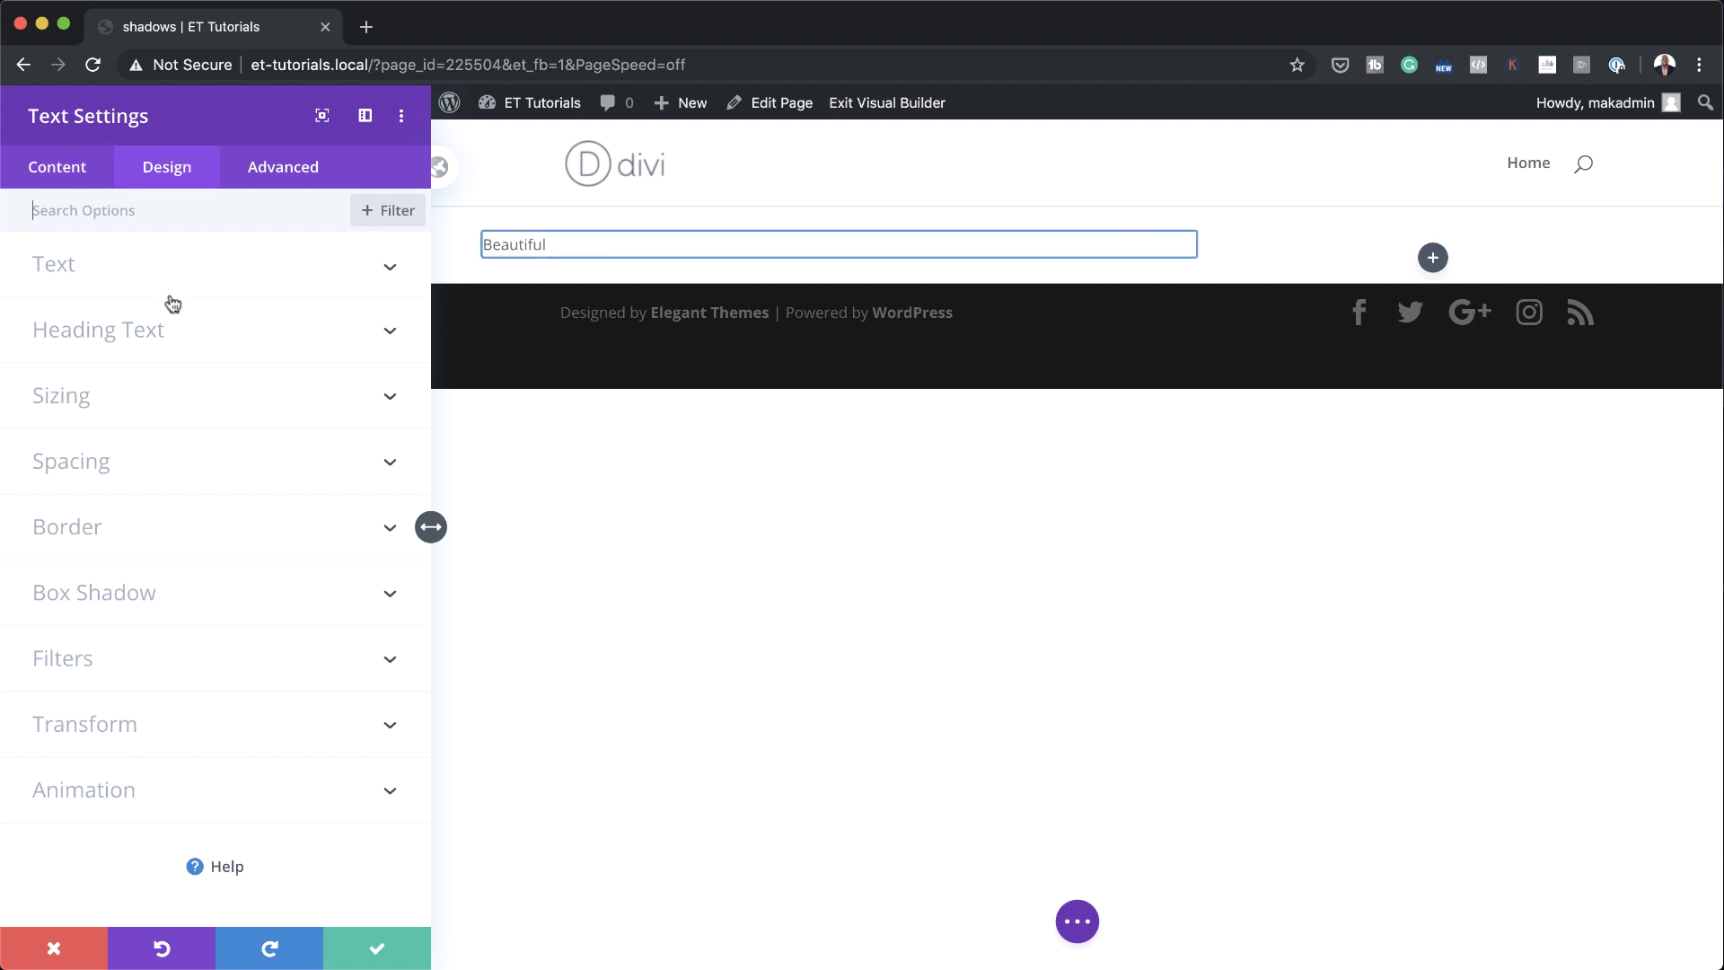
pyautogui.click(163, 269)
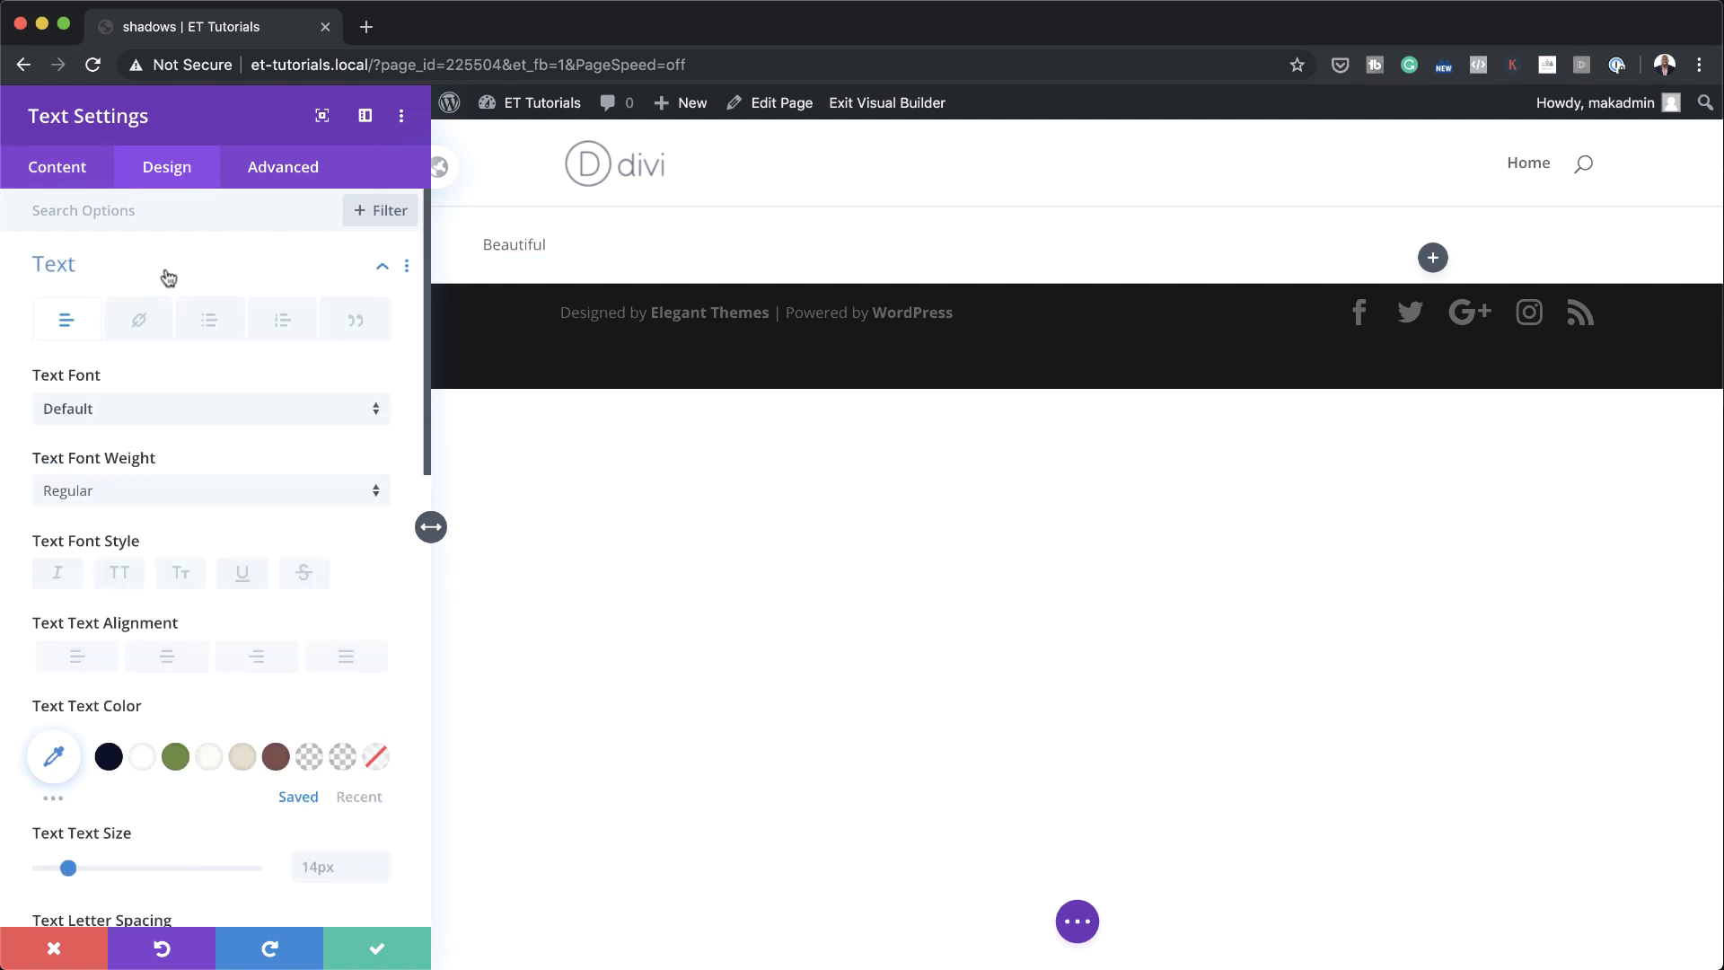
pyautogui.click(184, 411)
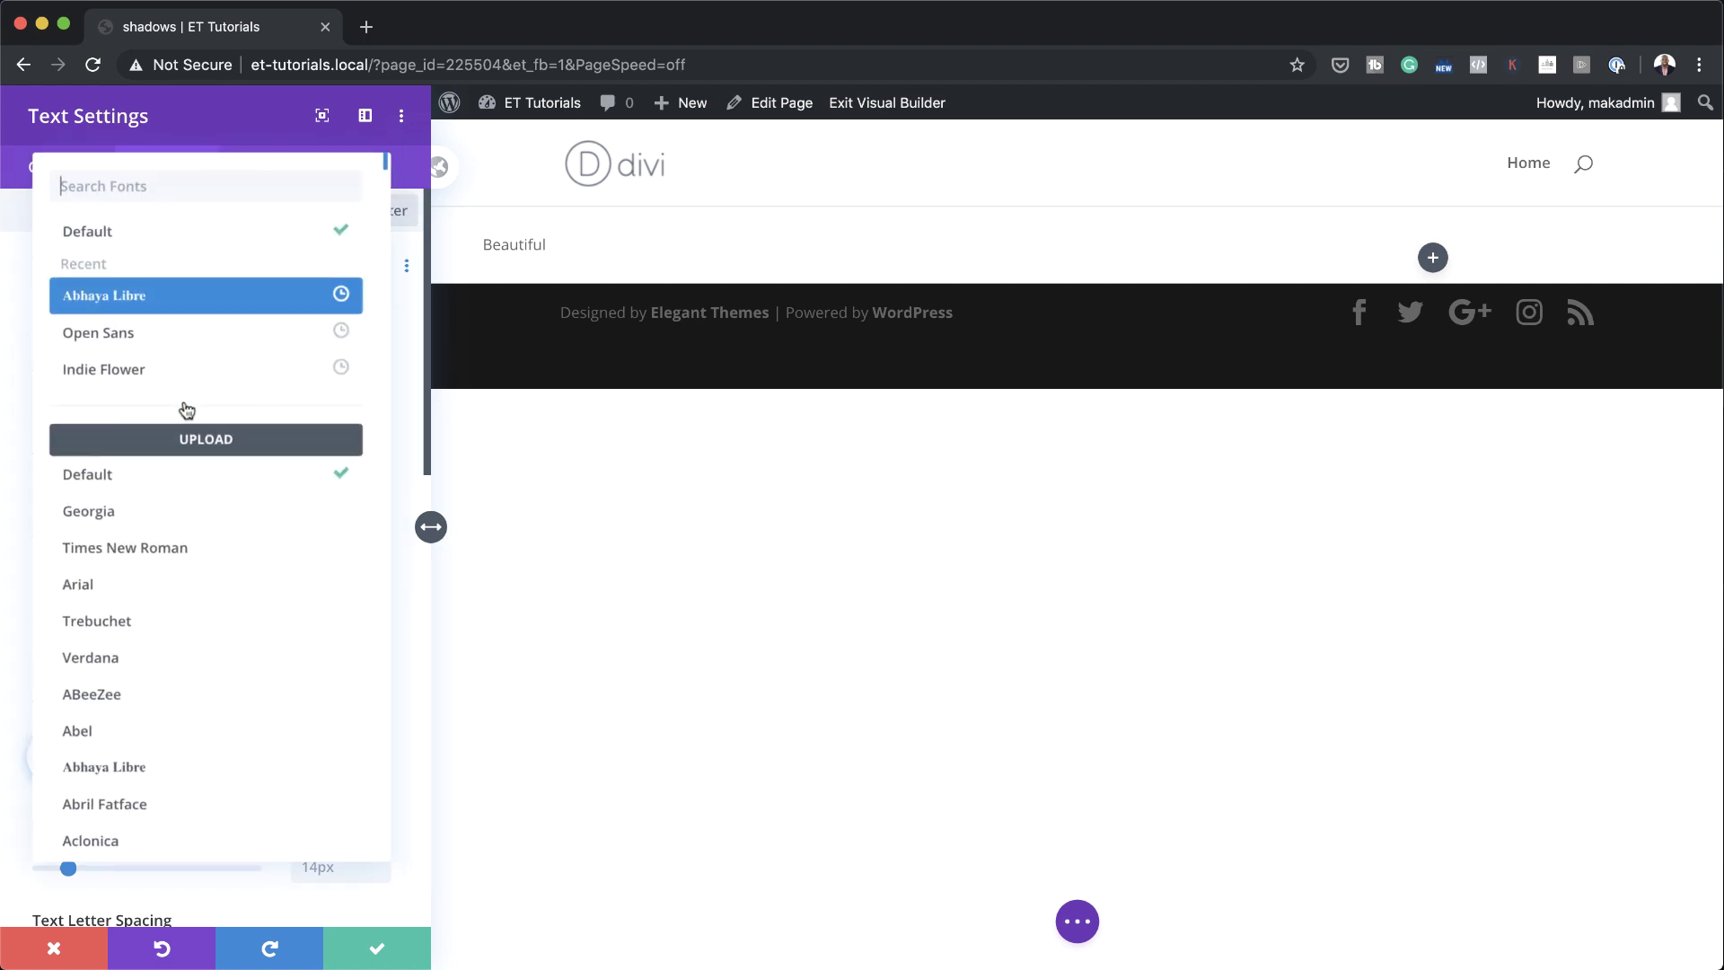
pyautogui.click(230, 186)
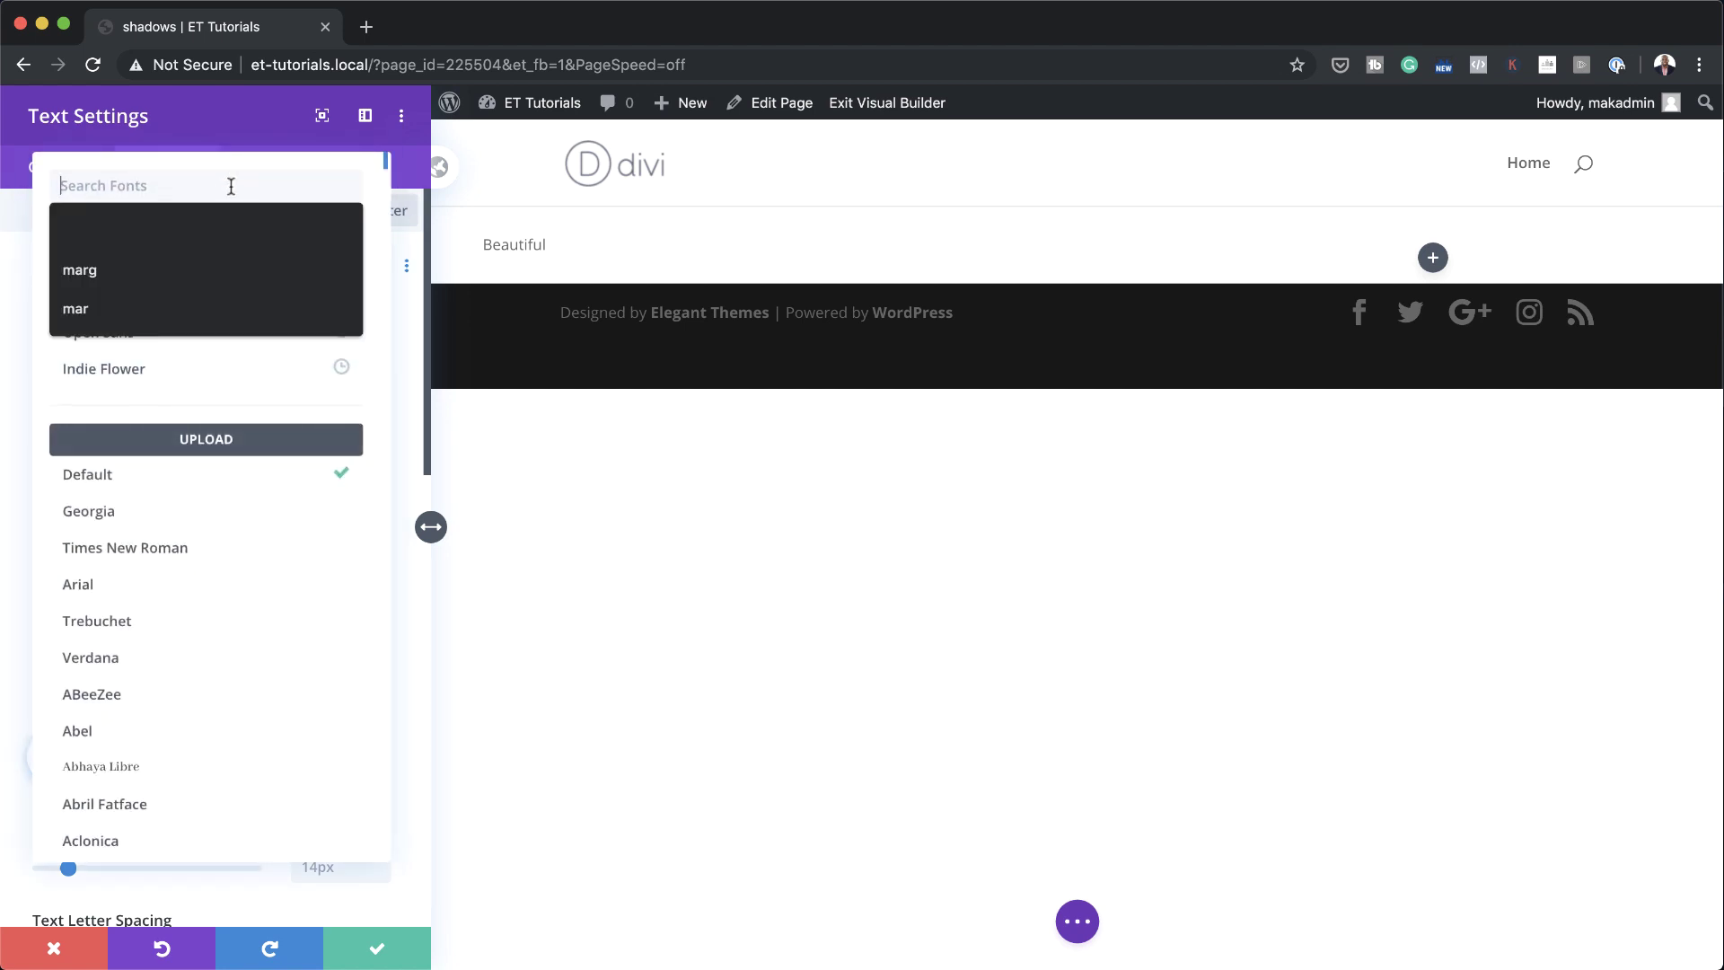
pyautogui.write('play')
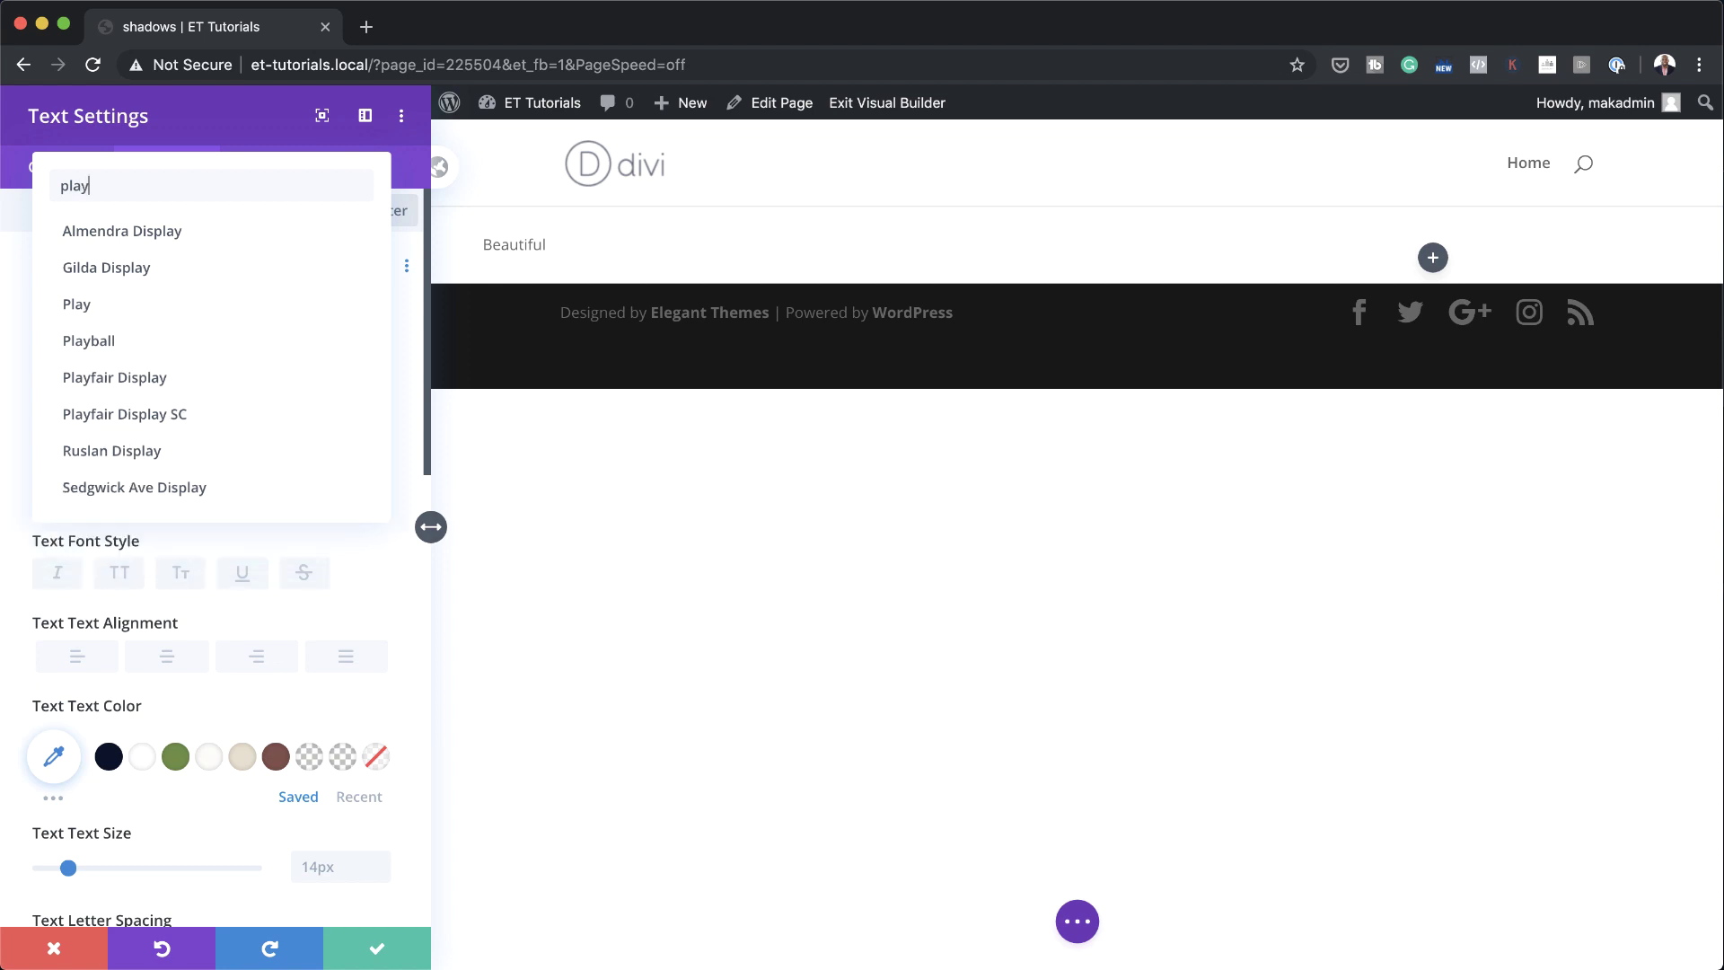
pyautogui.click(154, 377)
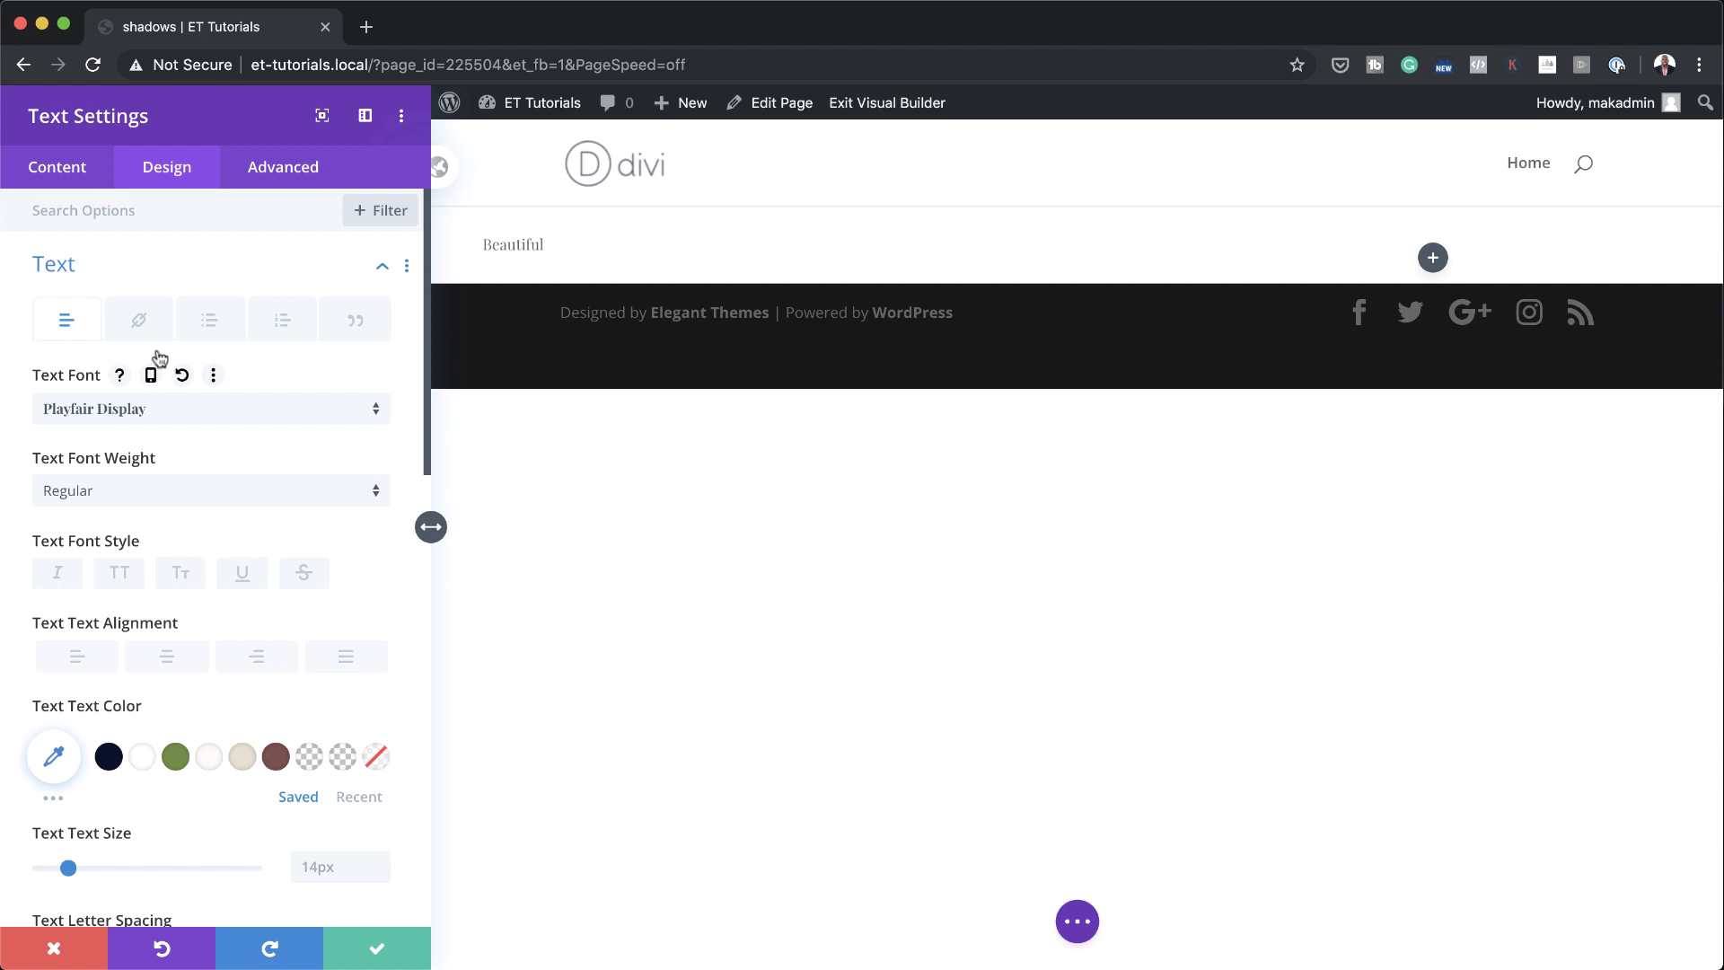
pyautogui.click(269, 660)
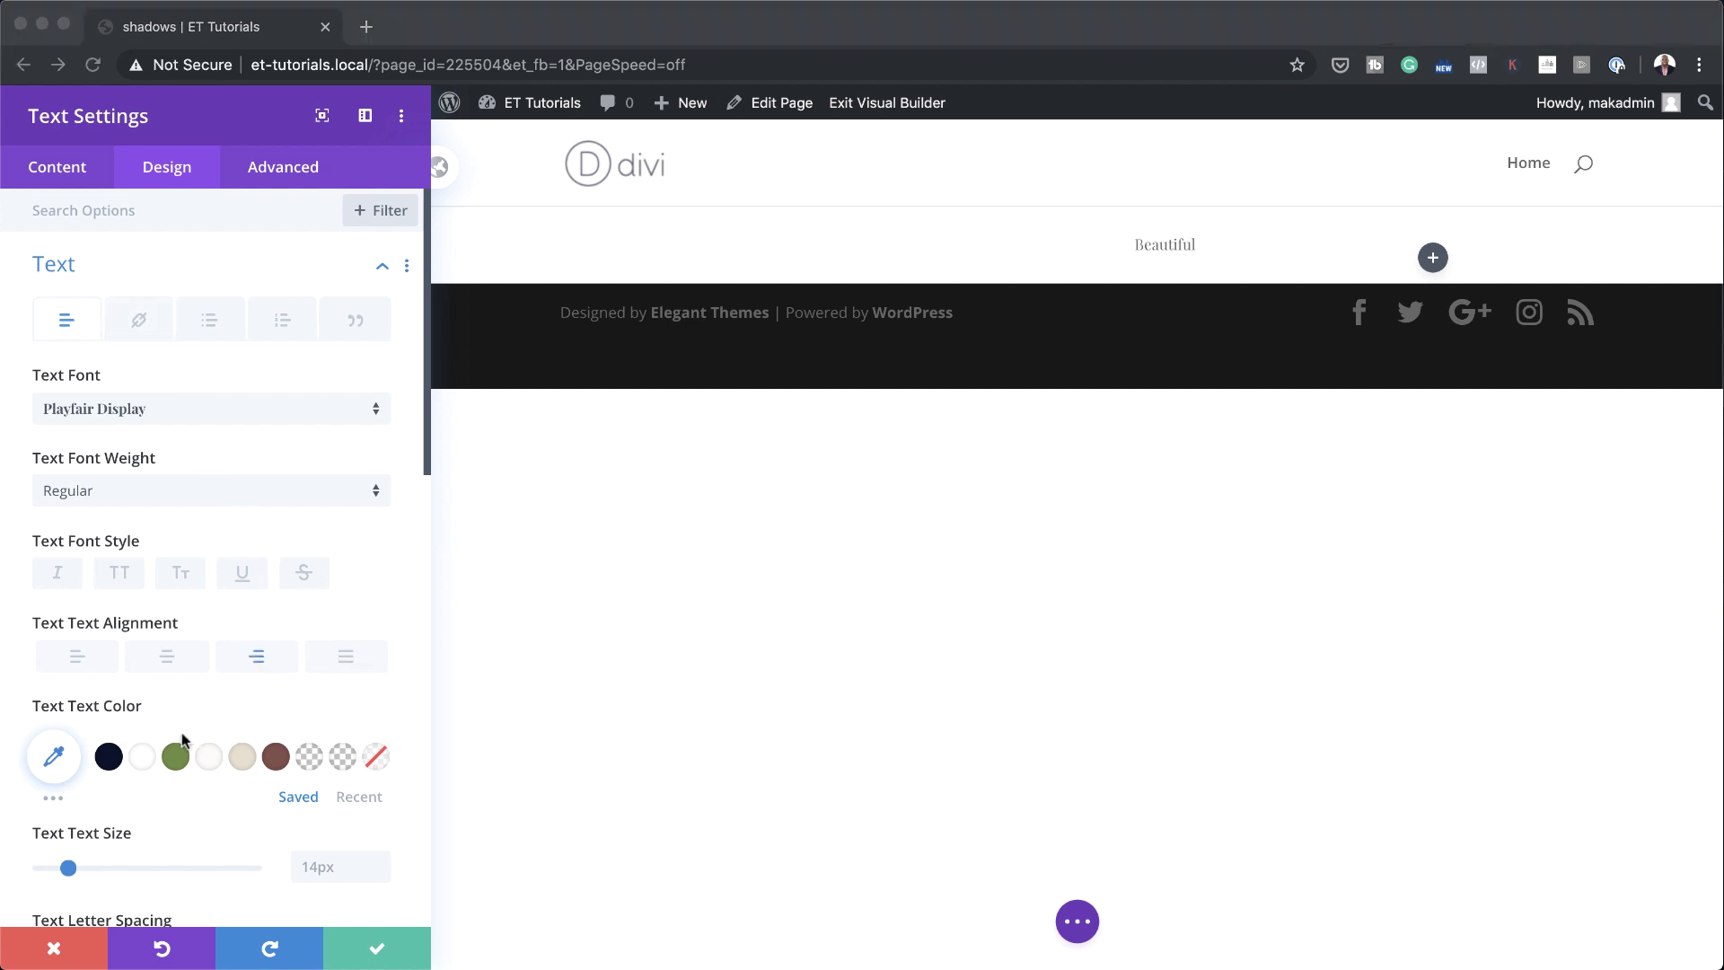
# - Set the "Beautiful" module's text color to white
pyautogui.scroll(-3, 172, 693)
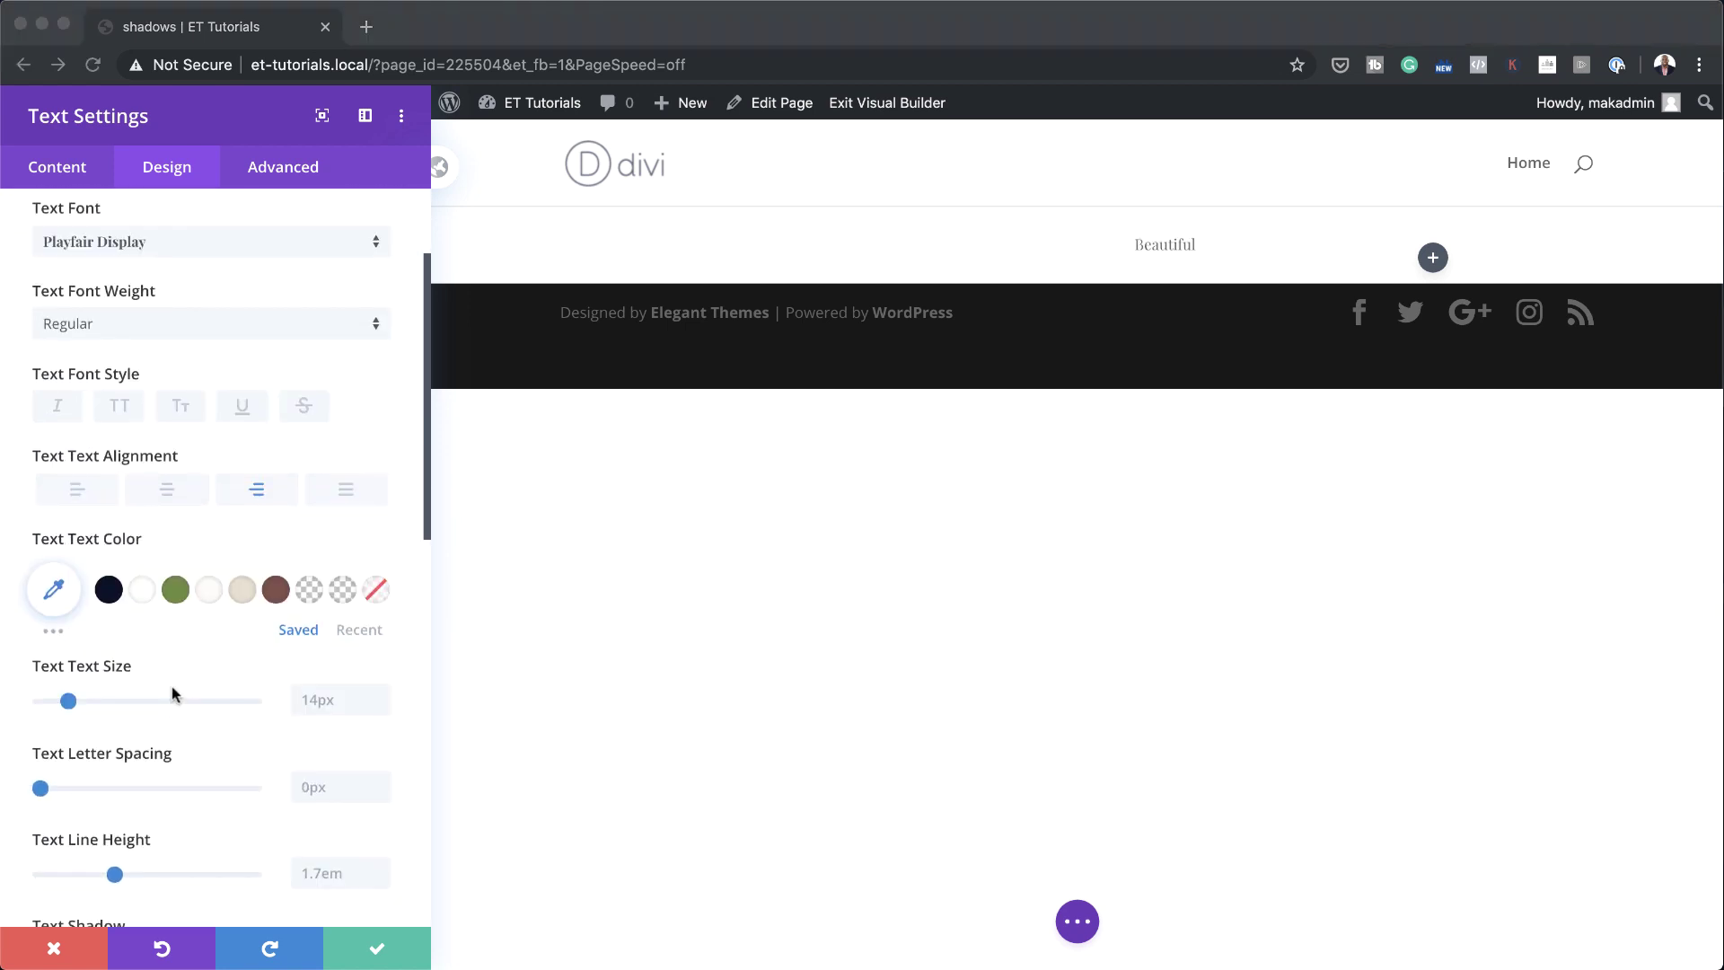
pyautogui.click(54, 589)
pyautogui.click(106, 774)
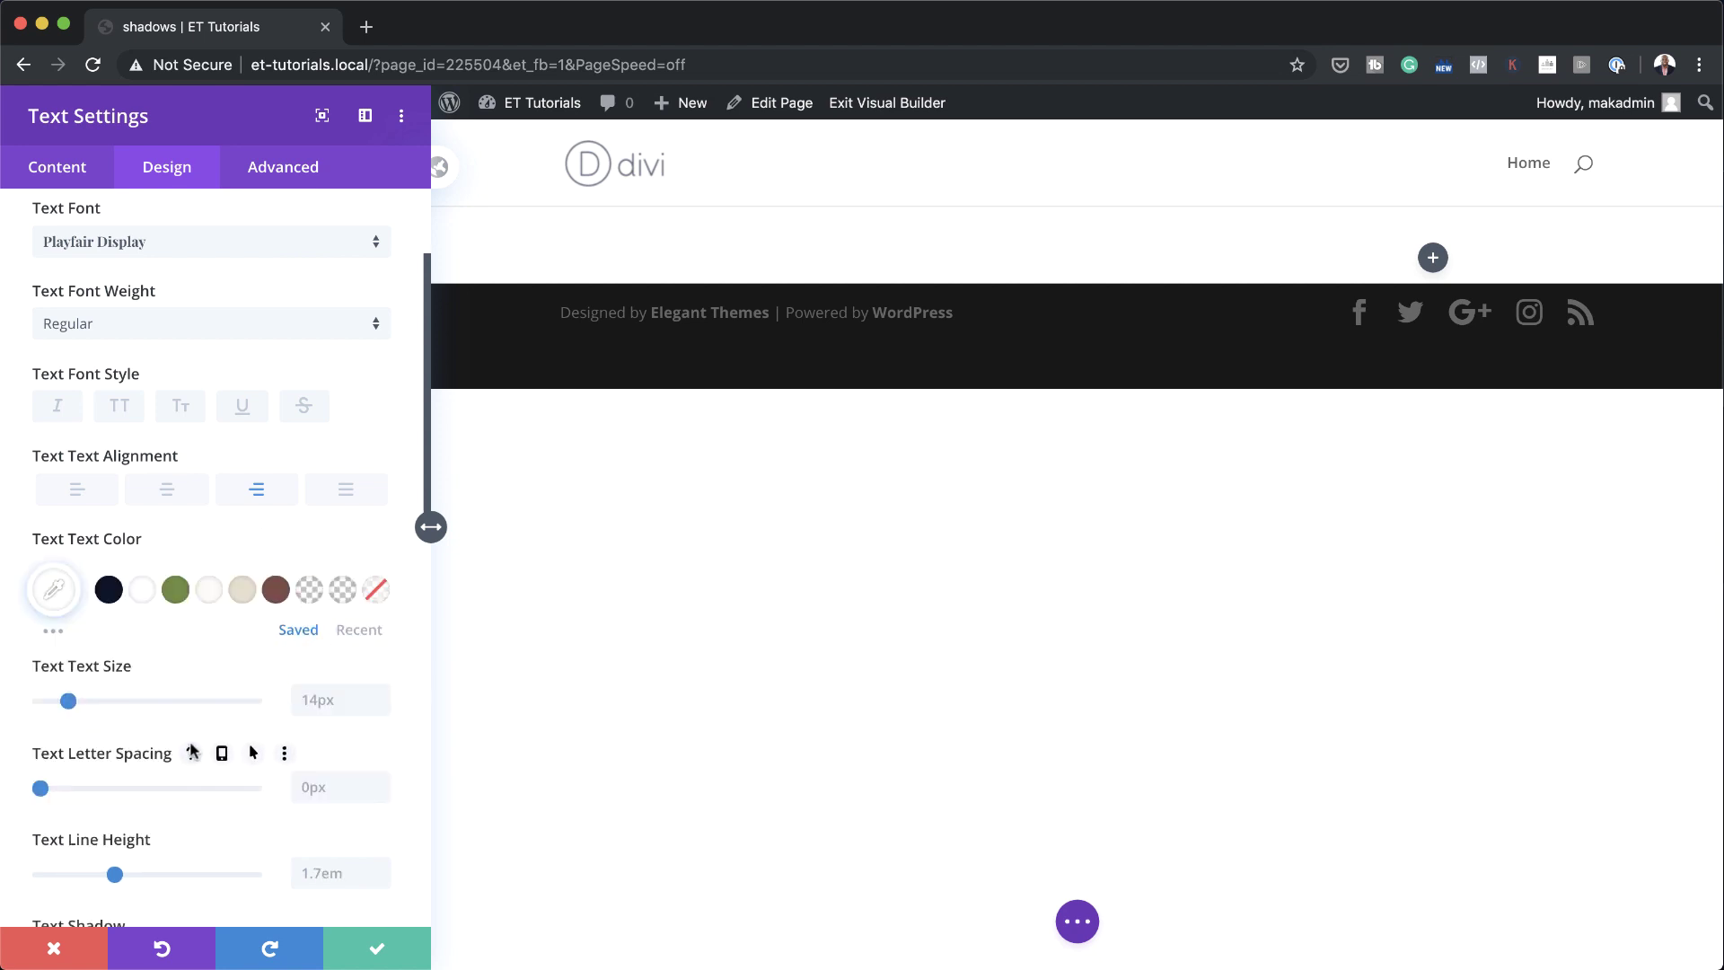
# - Set the module's text size to 11vw and its line height to 1em
pyautogui.click(309, 698)
pyautogui.write('11vw')
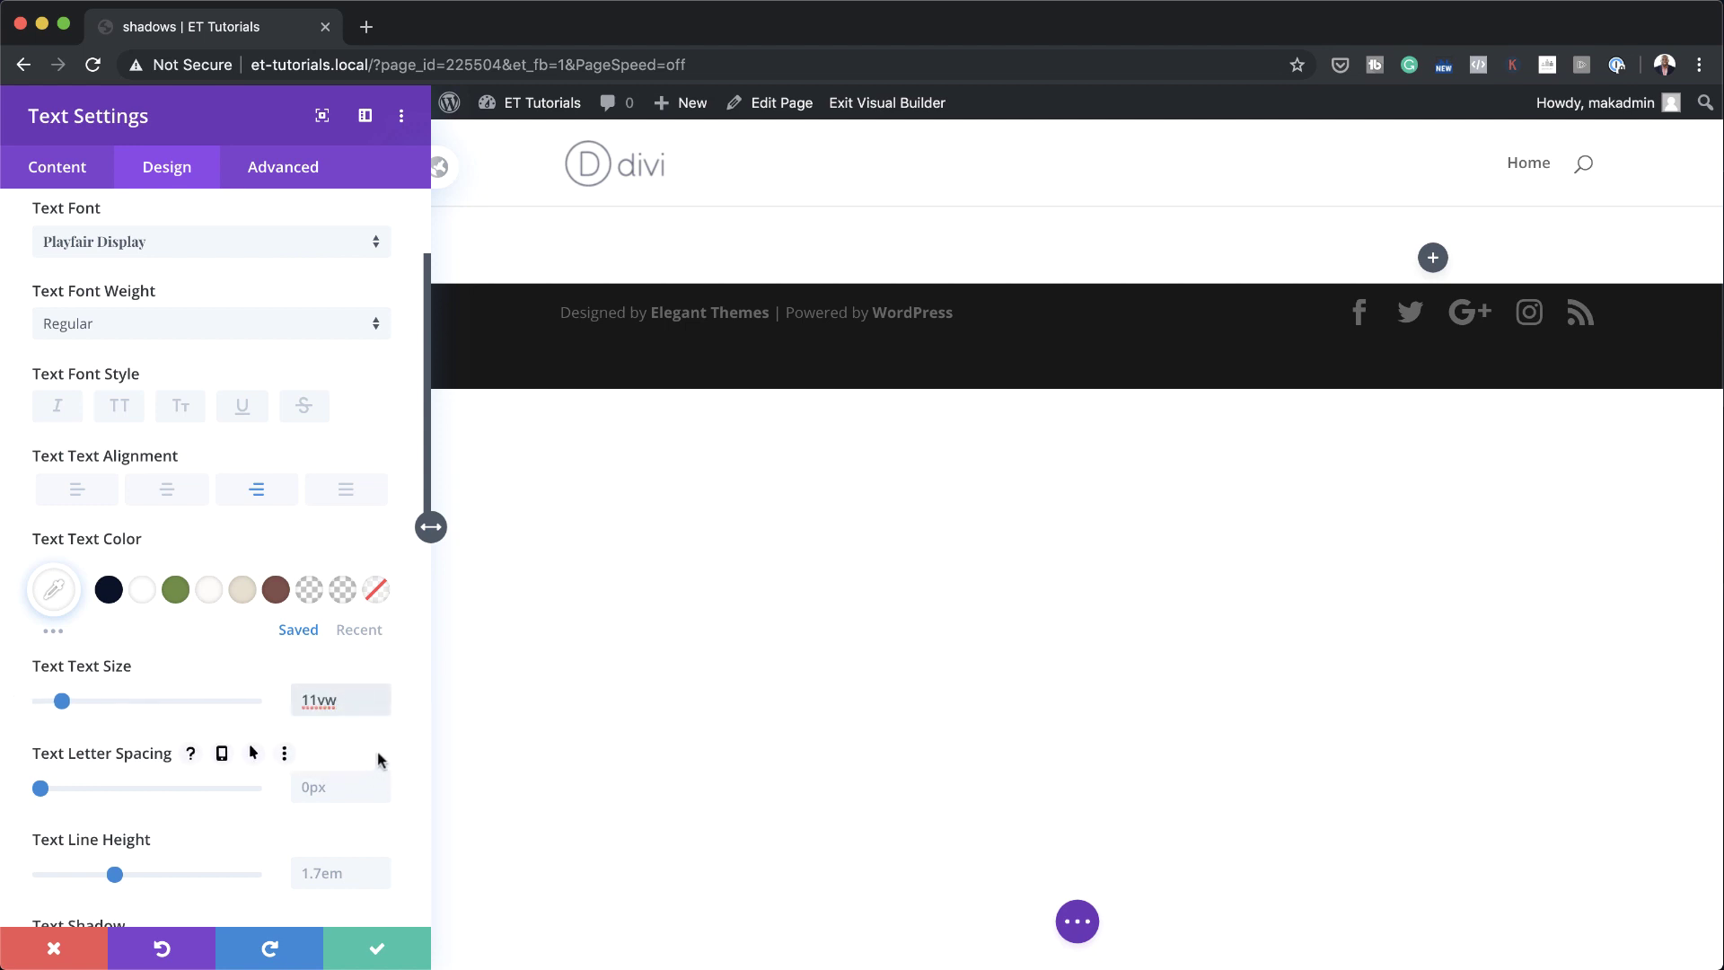
pyautogui.scroll(-4, 262, 752)
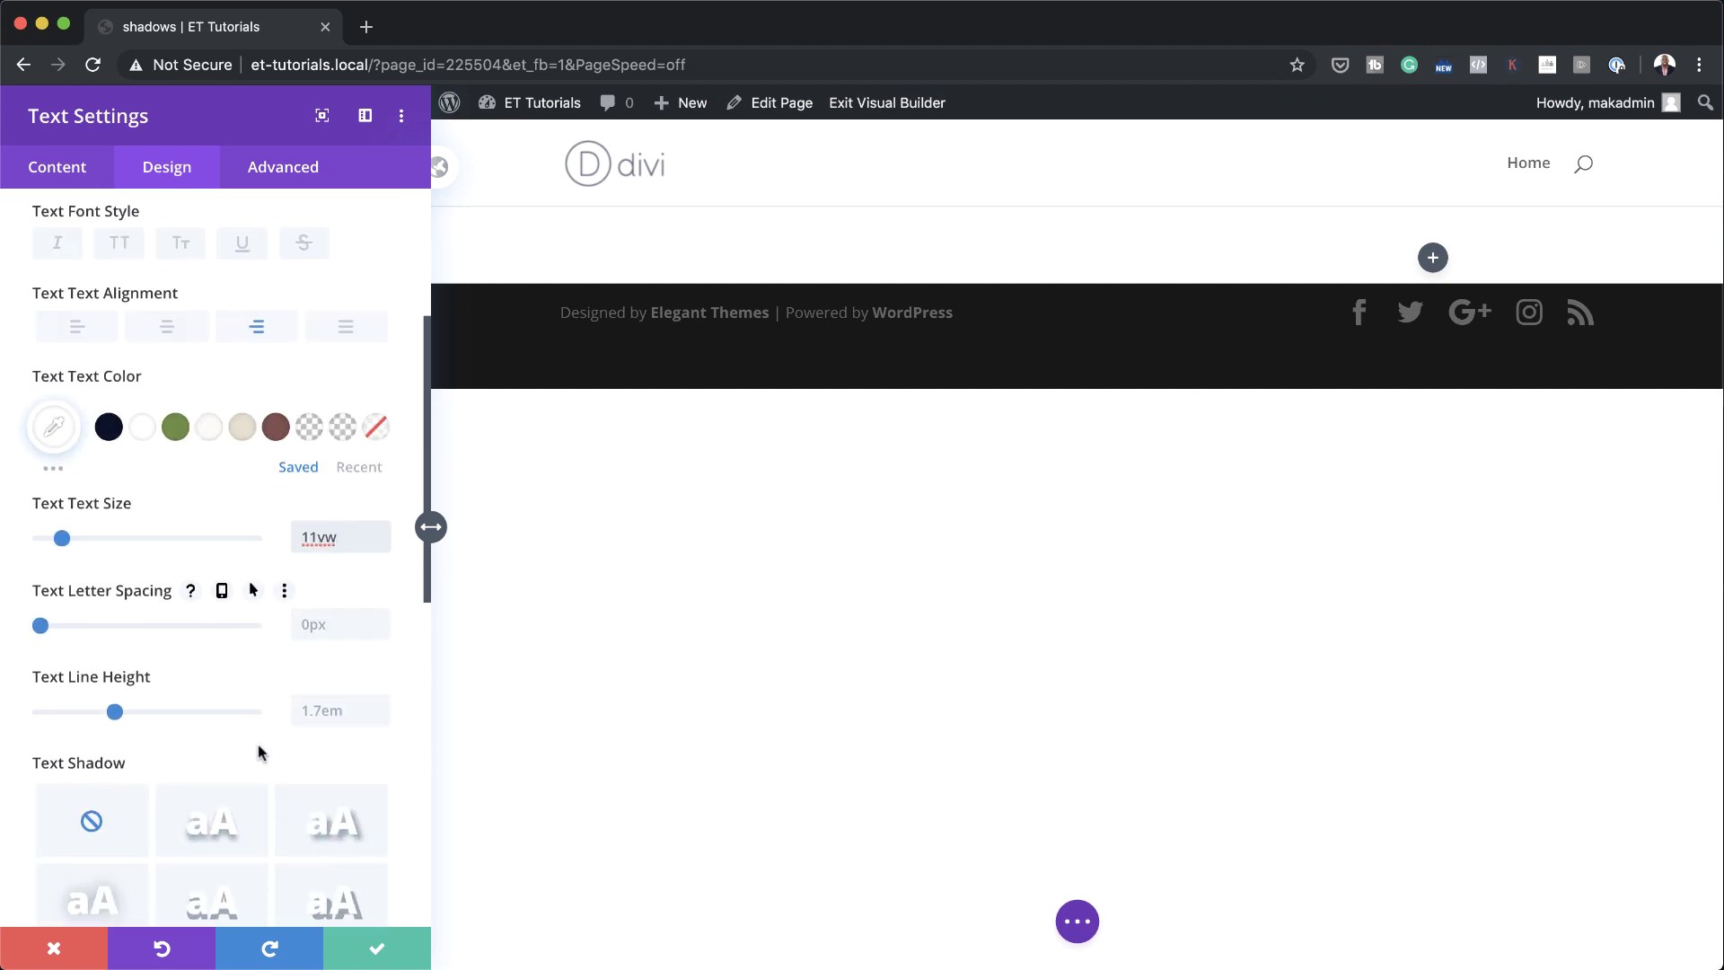
pyautogui.click(323, 709)
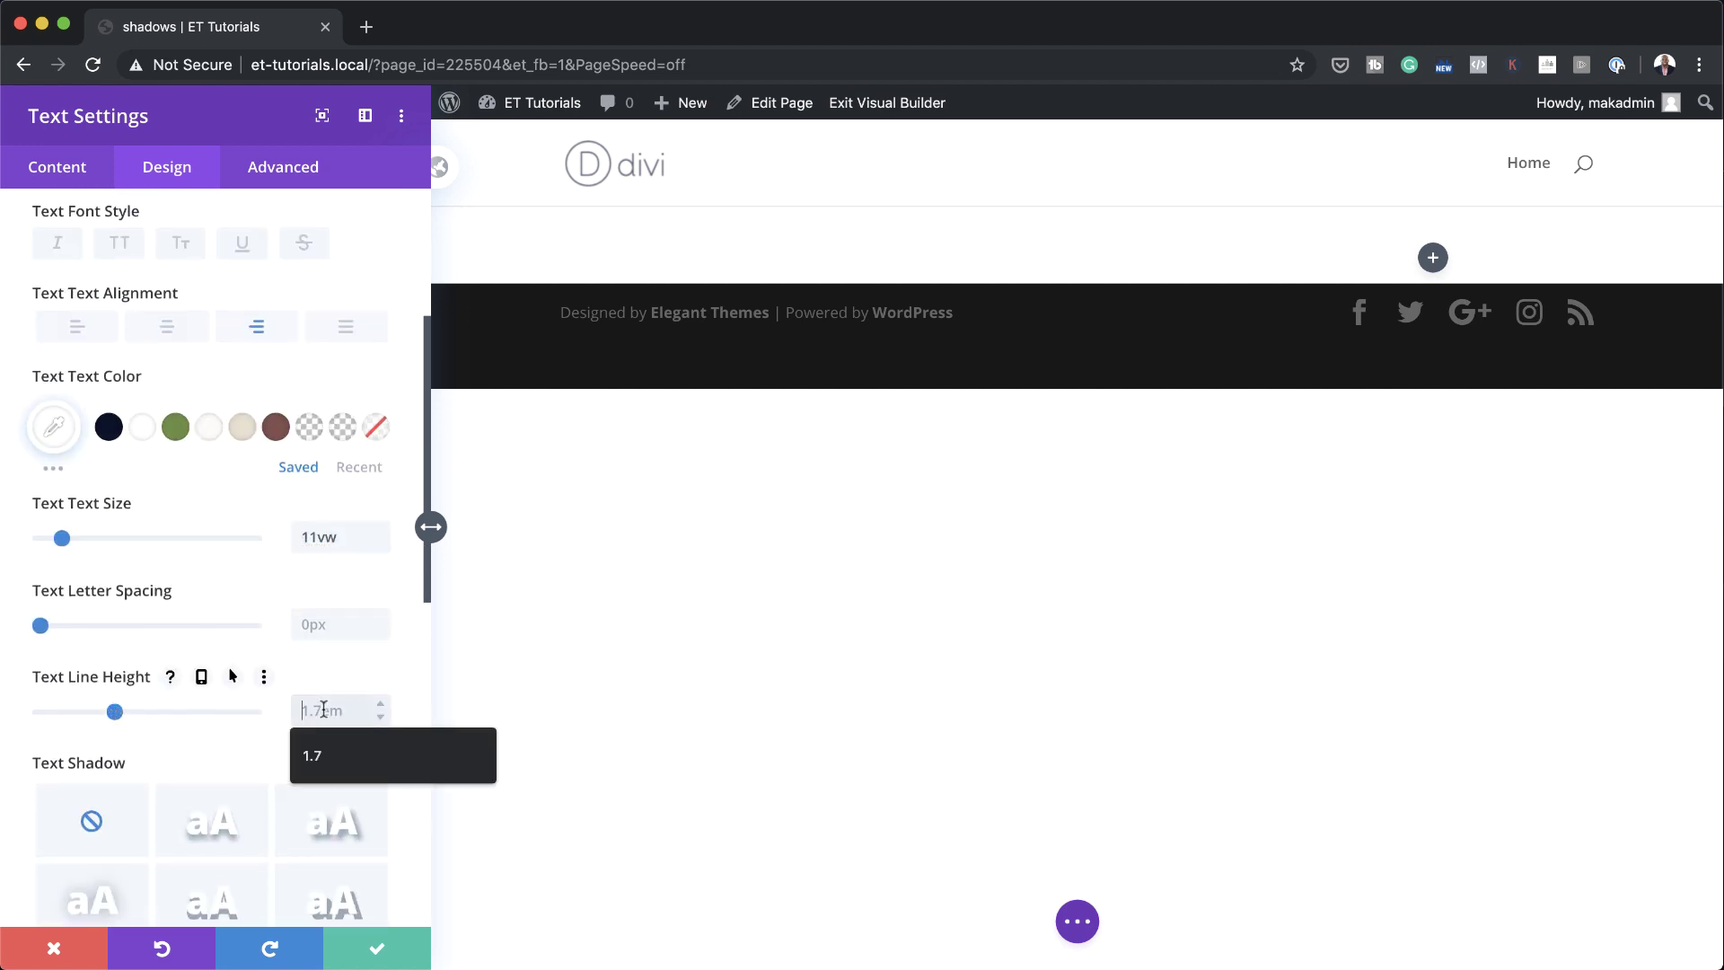
pyautogui.write('1em')
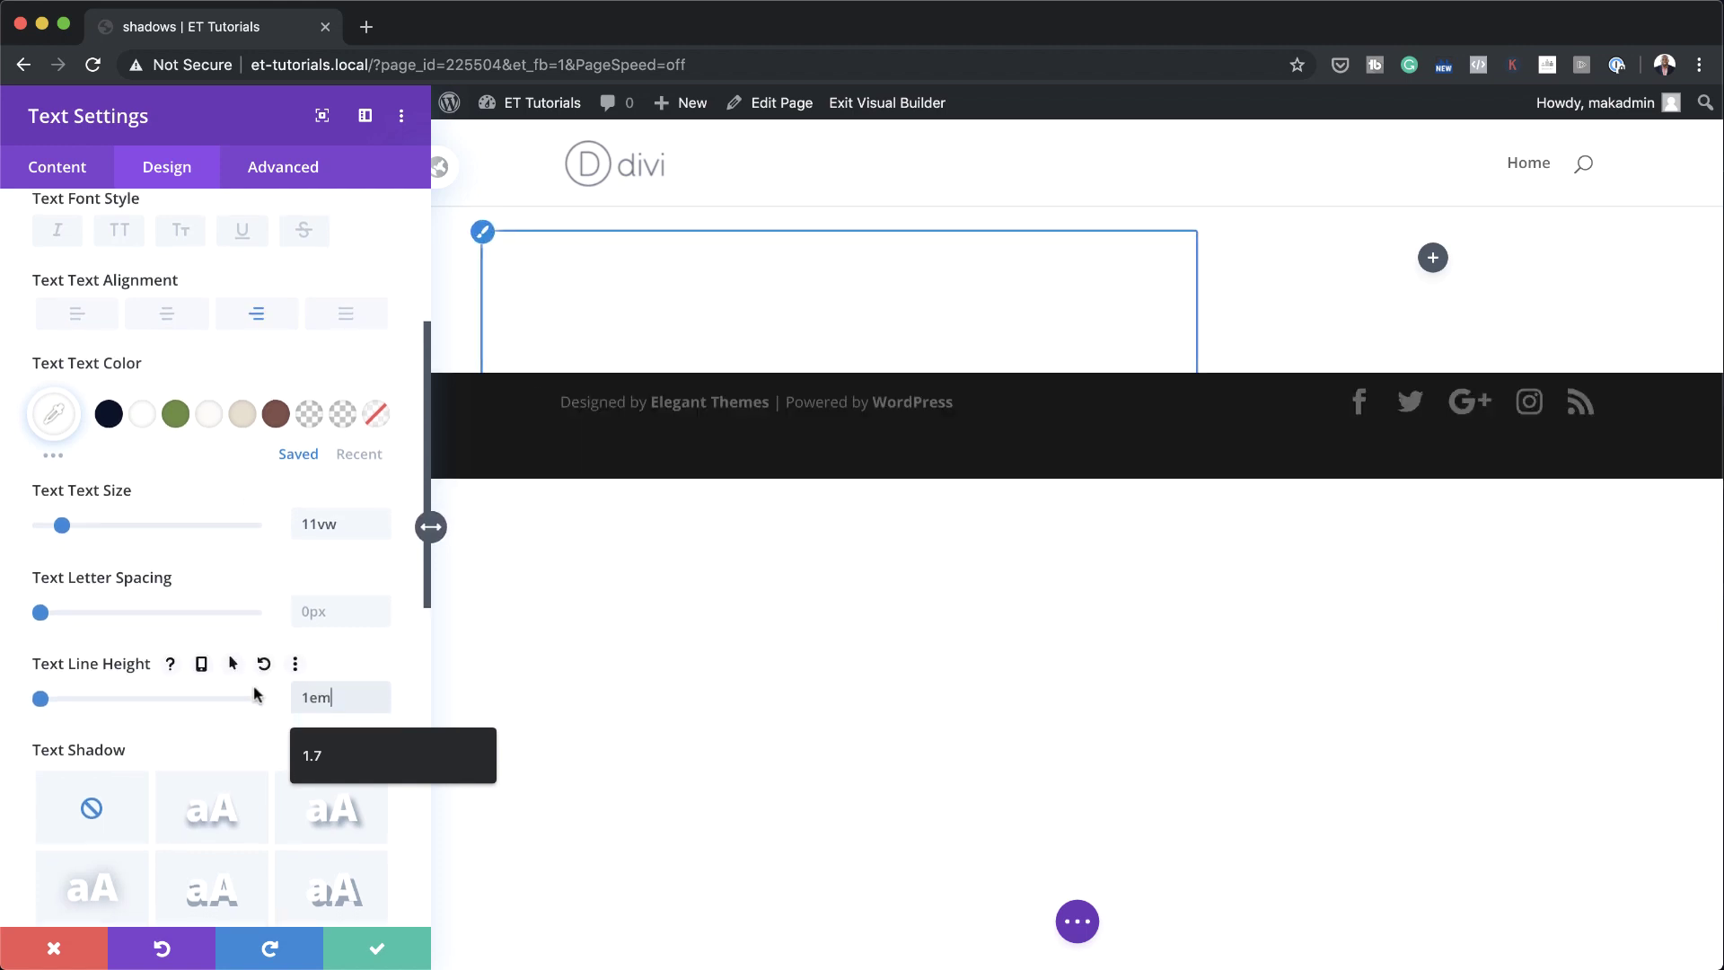
# - Apply the first text shadow preset after None to the "Beautiful" text
pyautogui.scroll(-1, 254, 691)
pyautogui.scroll(-1, 207, 681)
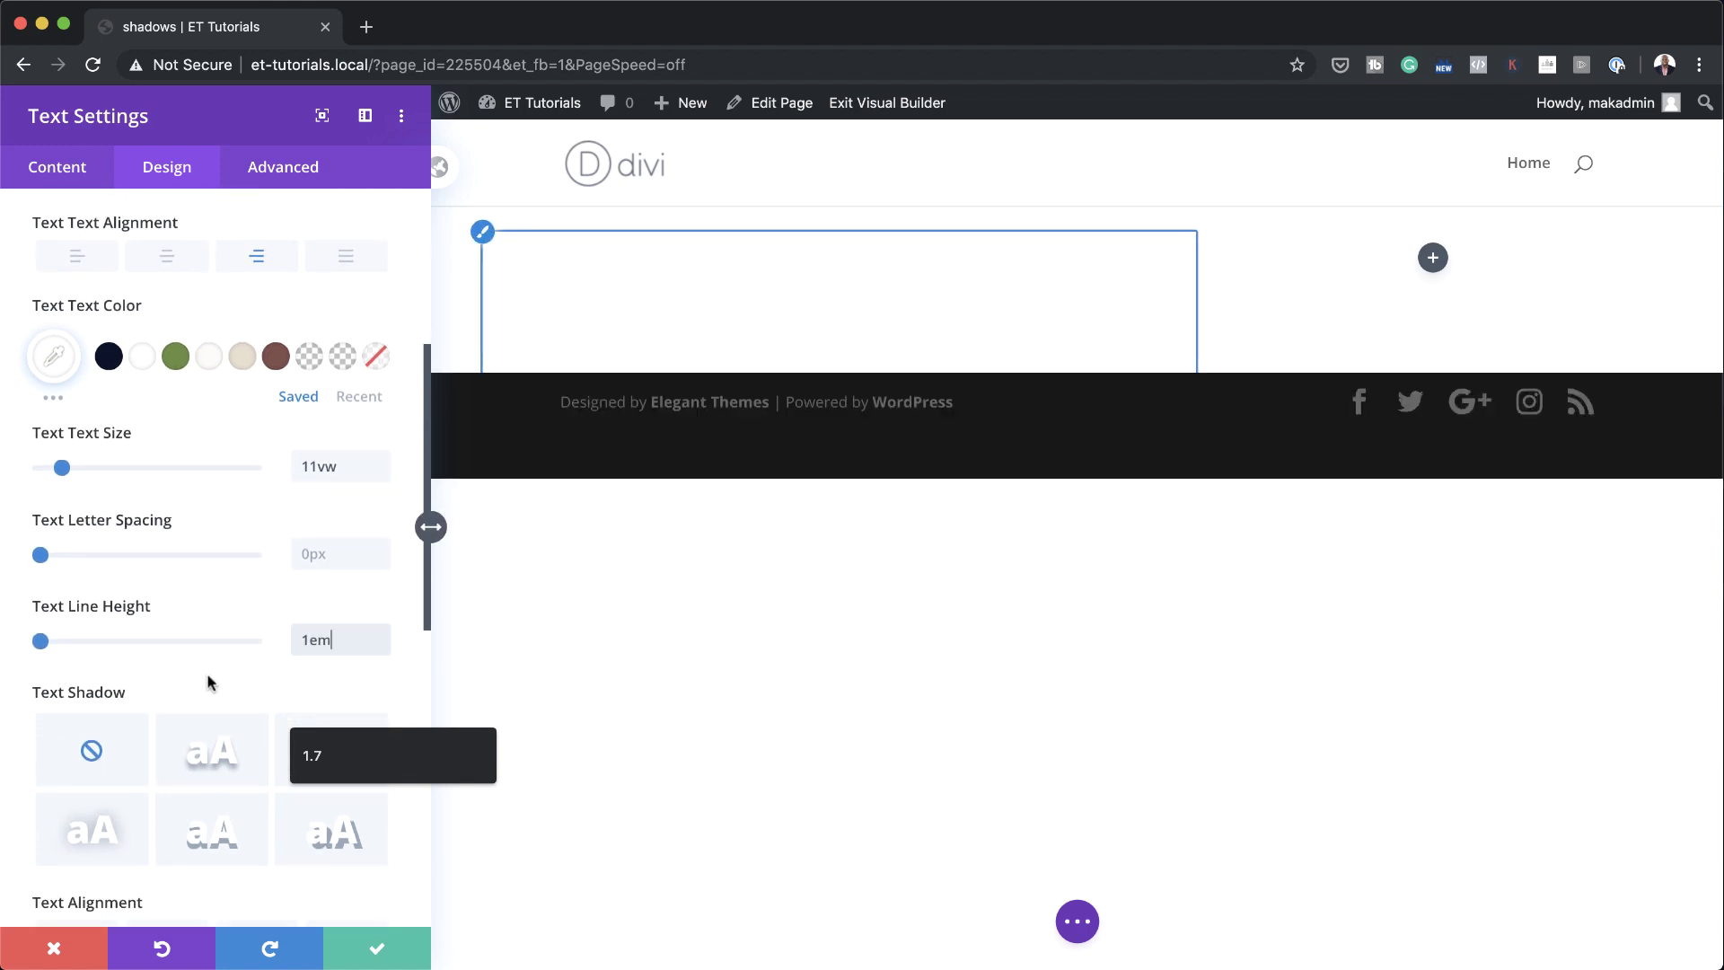
pyautogui.click(217, 689)
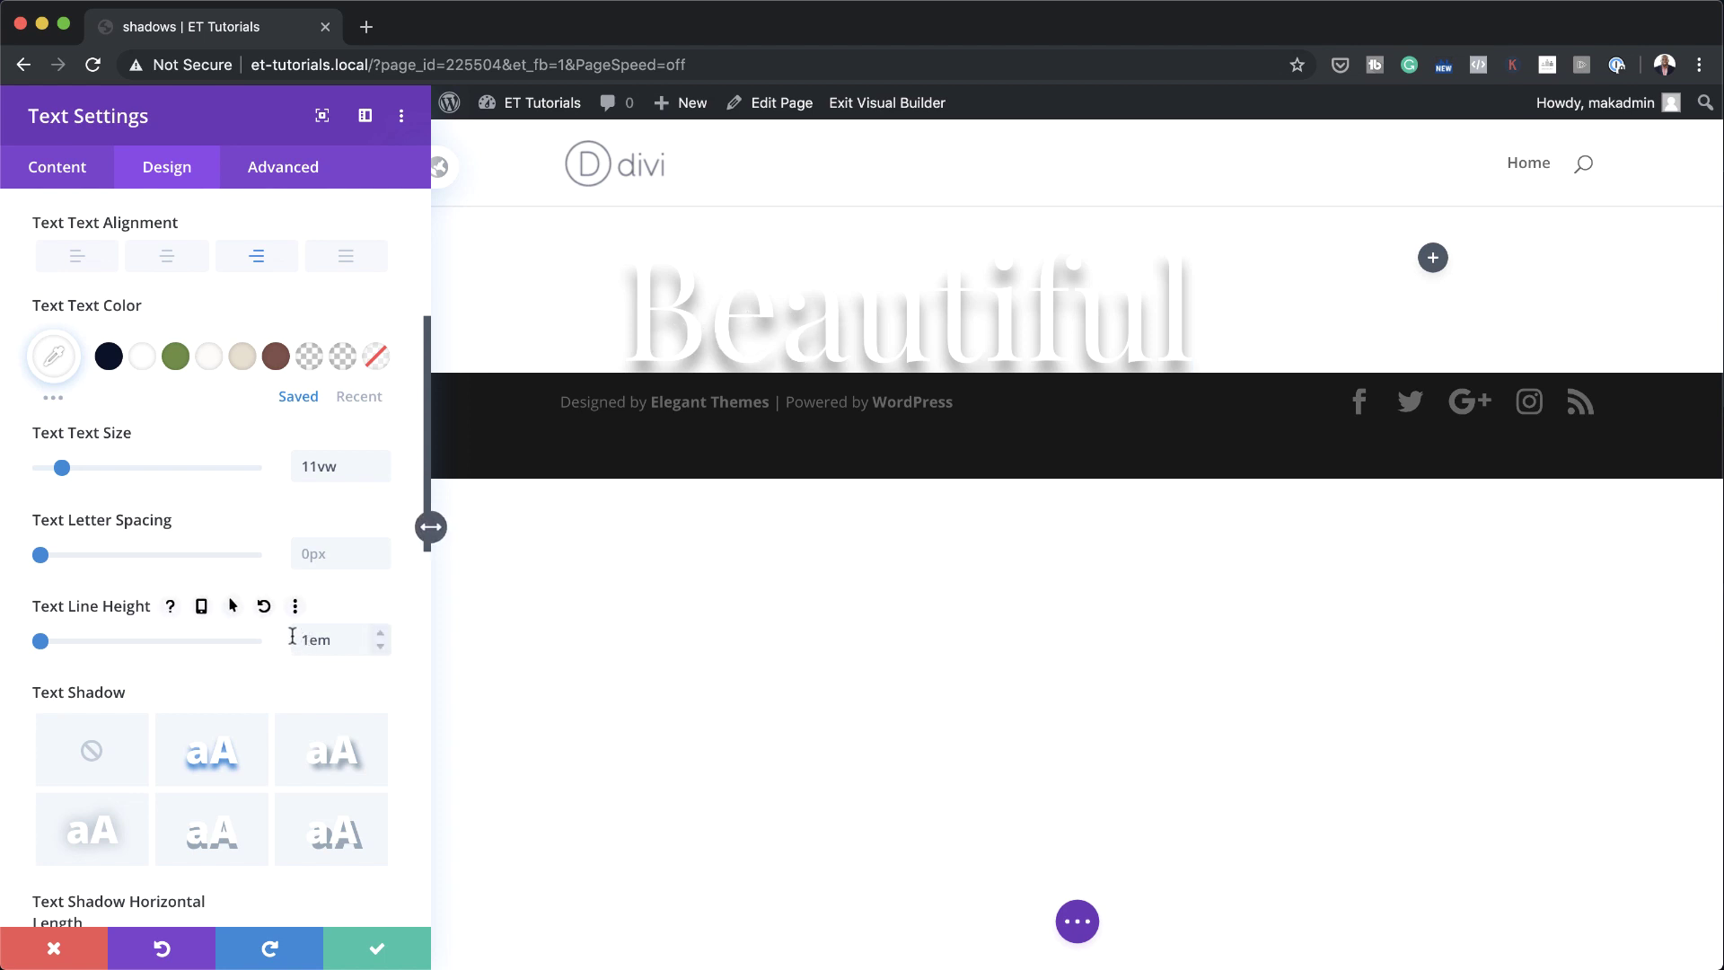
# - Set the text shadow's vertical length to 0.02em and its blur strength to 0.16em
pyautogui.scroll(-1, 197, 654)
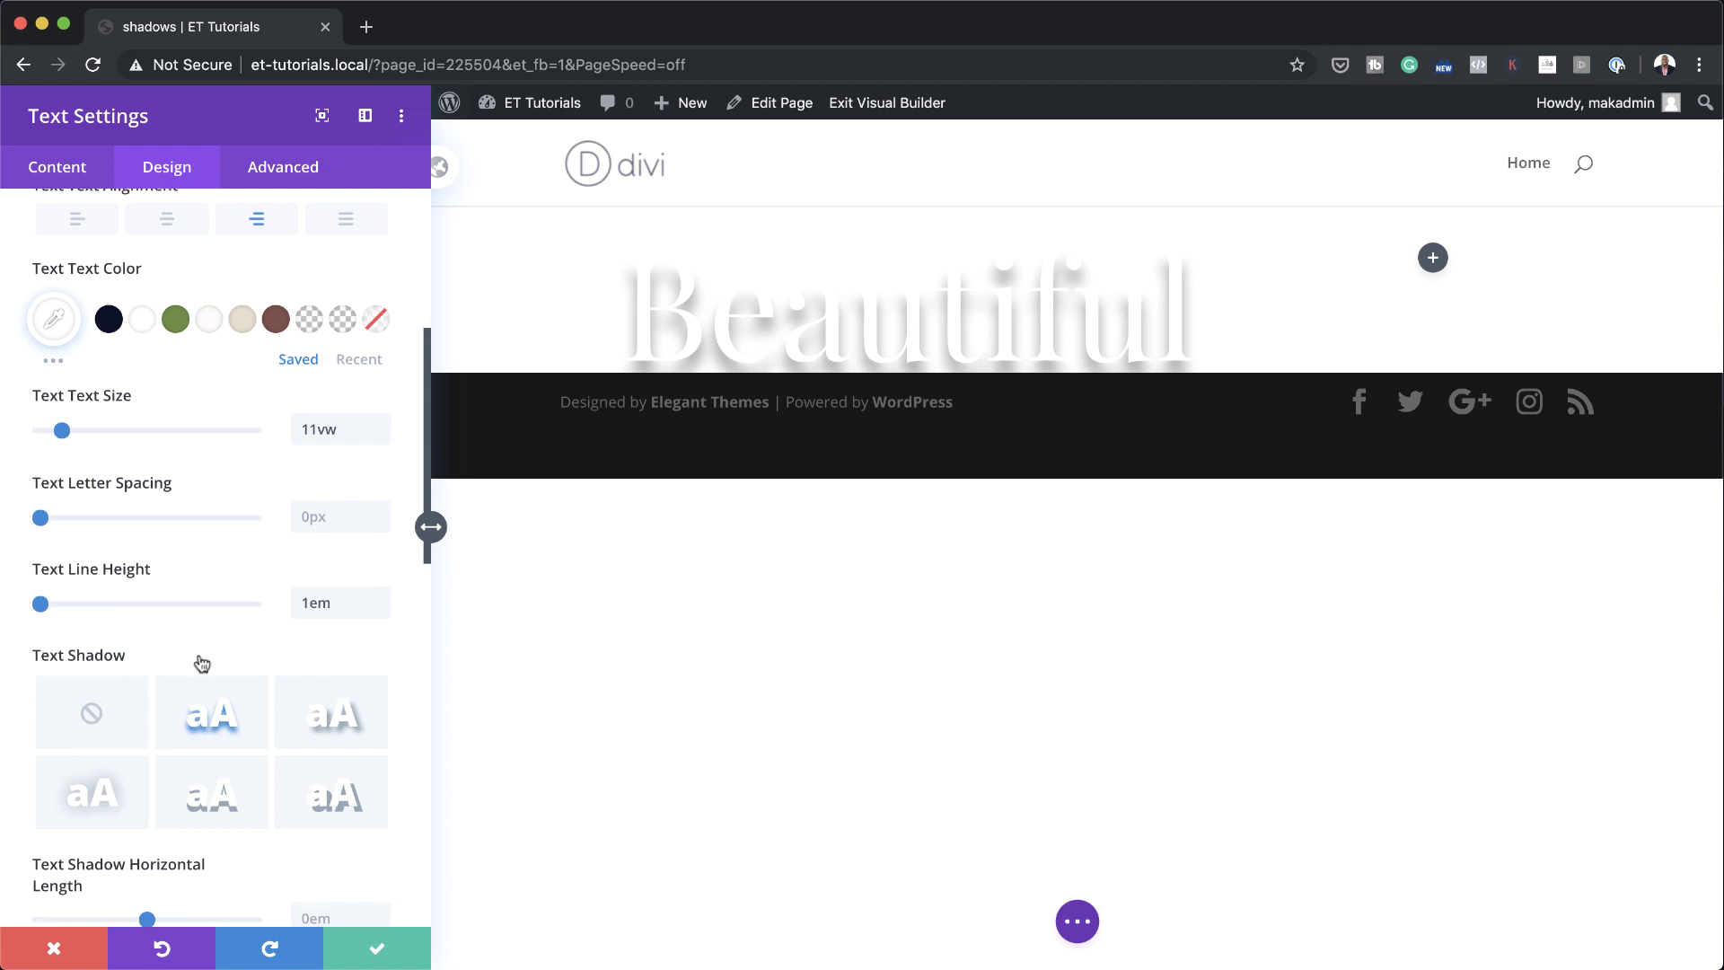
pyautogui.scroll(-5, 232, 595)
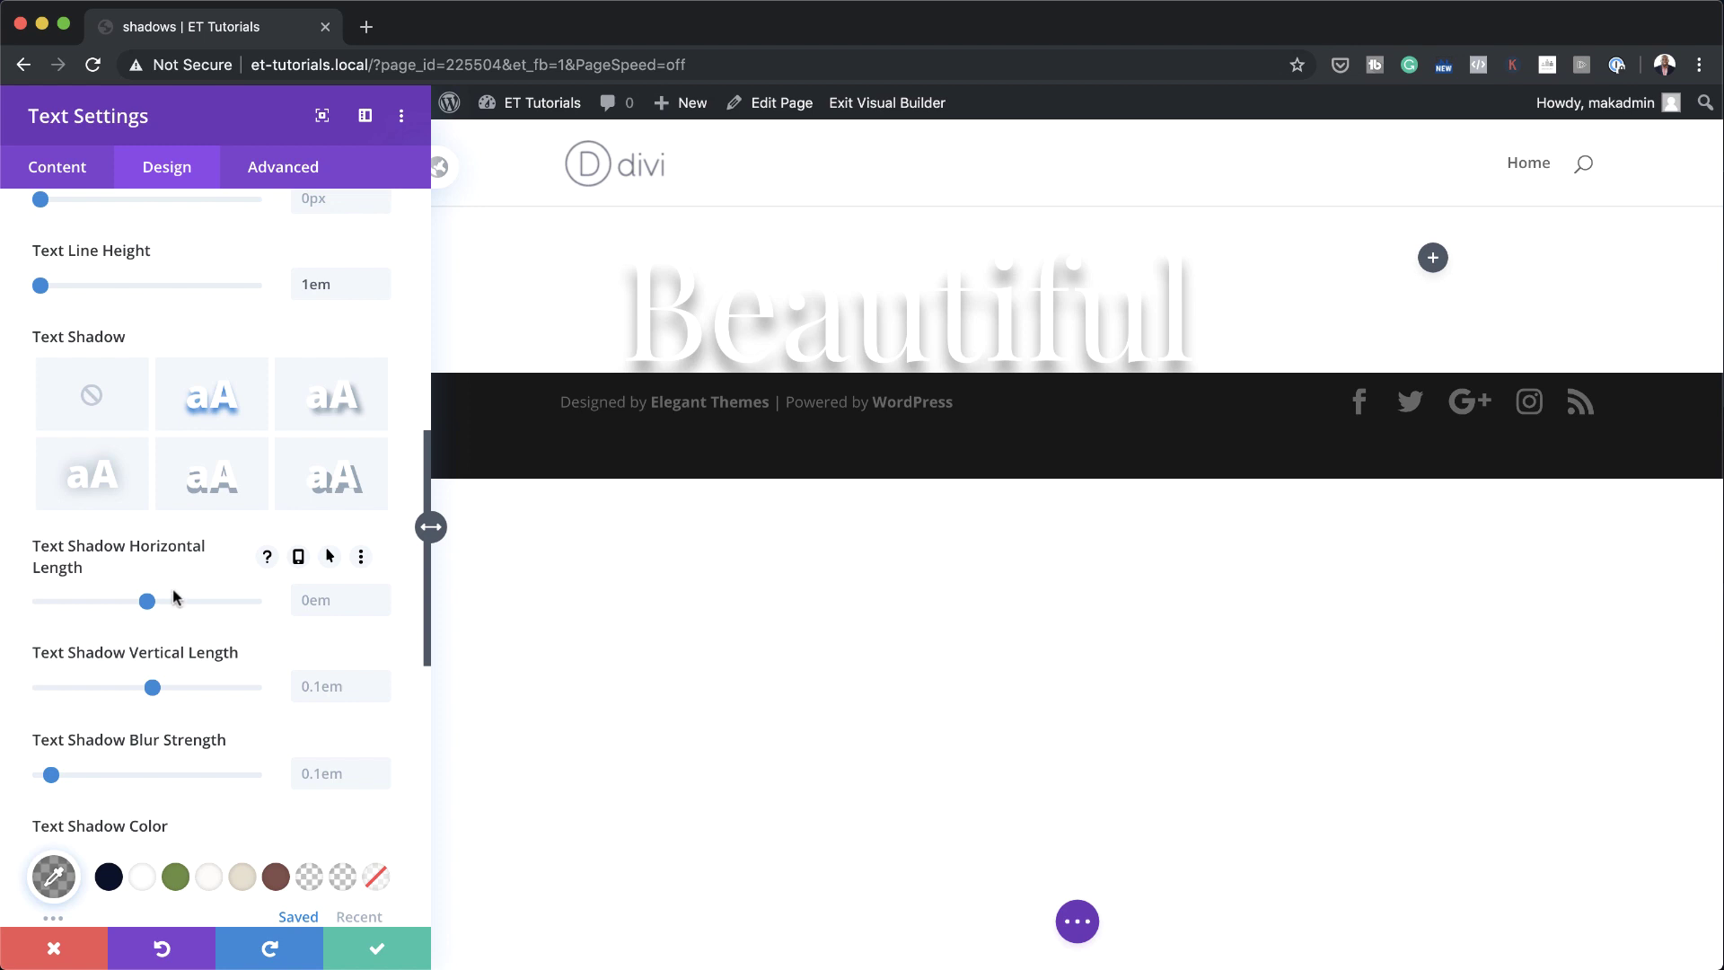
pyautogui.click(354, 684)
pyautogui.write('0.02em')
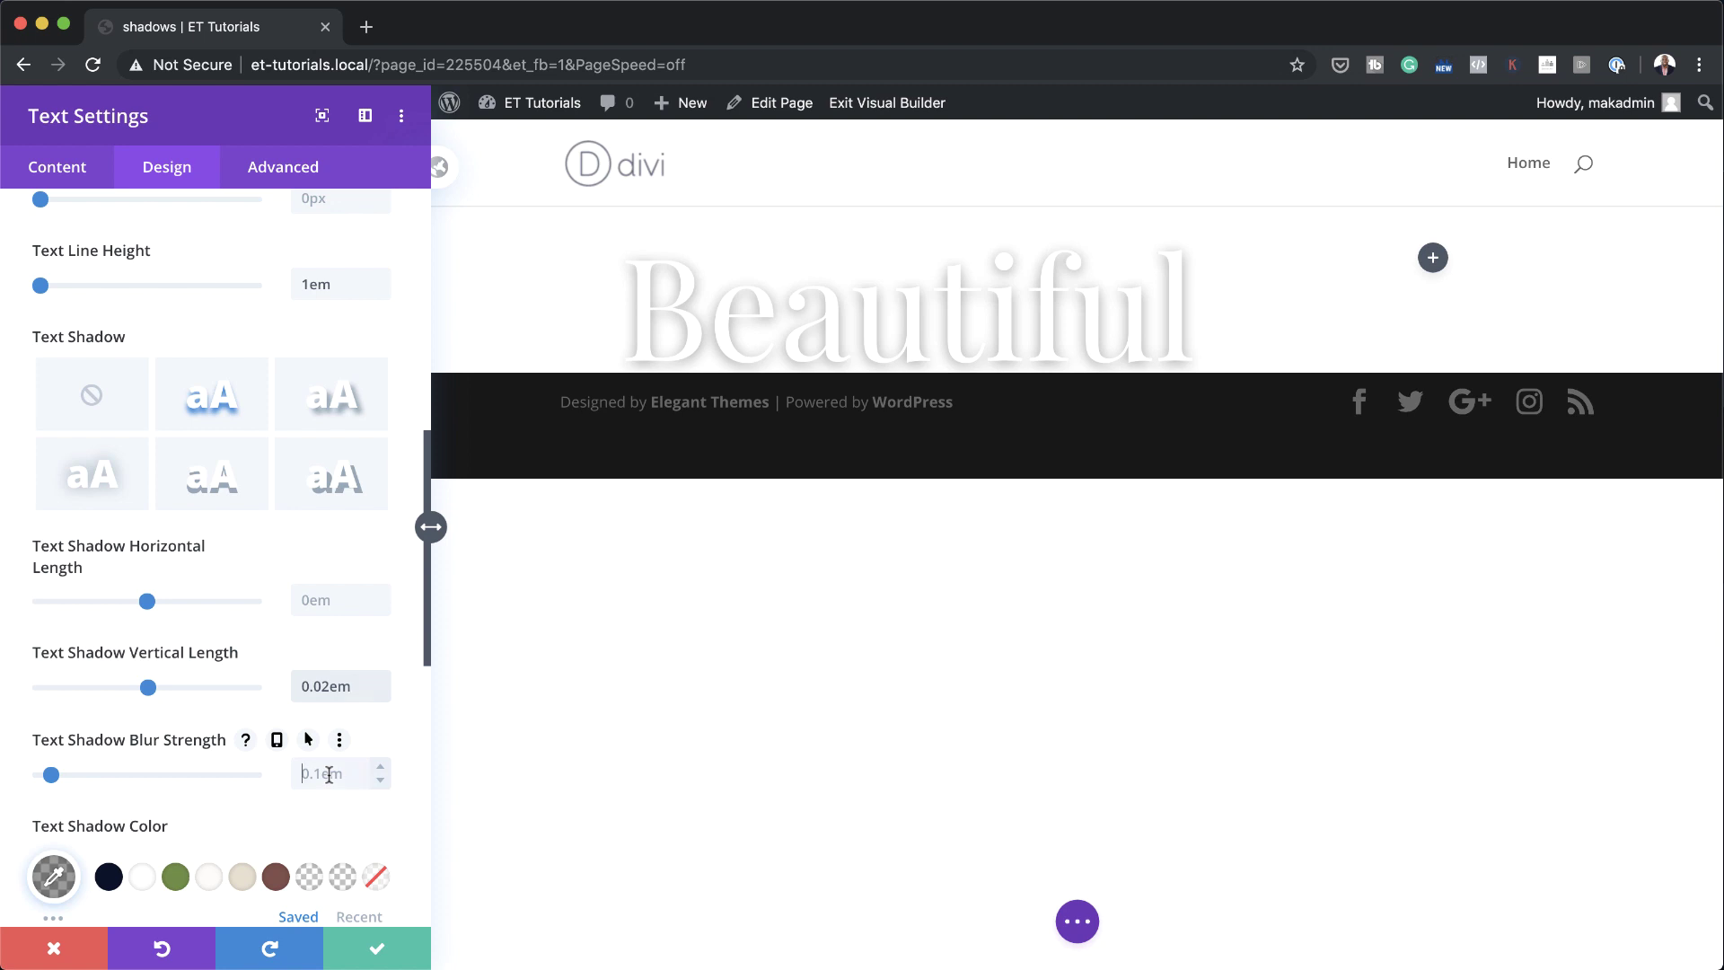
pyautogui.write('0.')
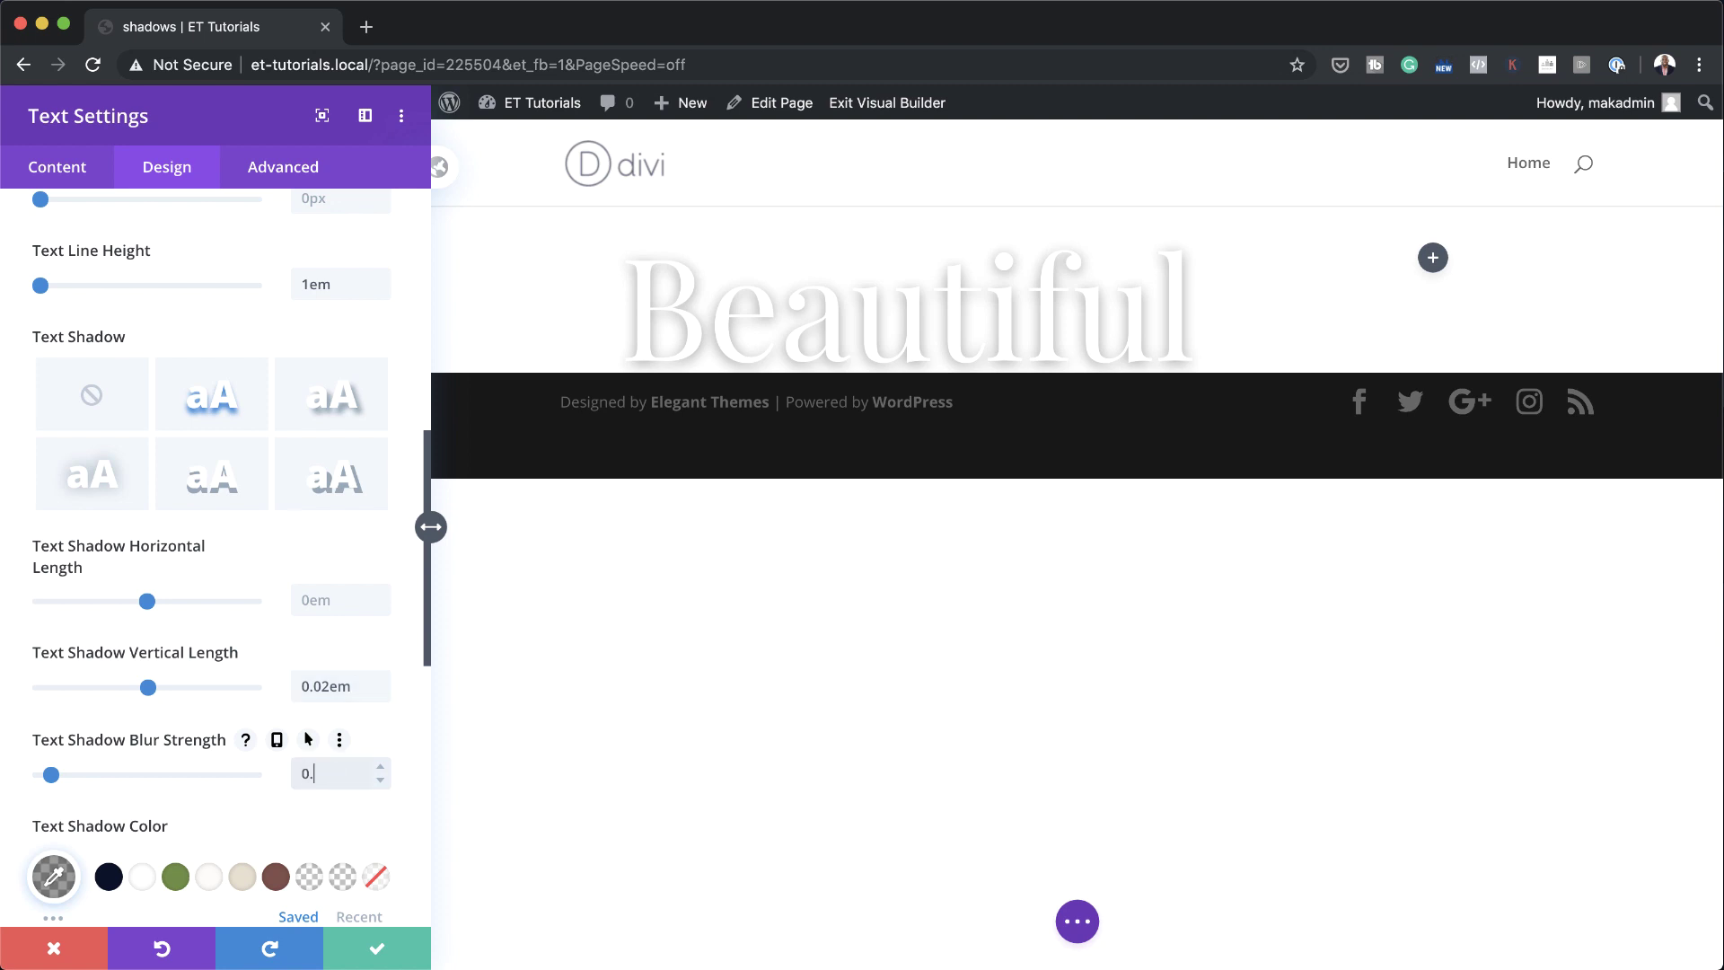
pyautogui.write('16em')
# - Edit the opacity value in the text shadow's RGBA color
pyautogui.scroll(-3, 102, 788)
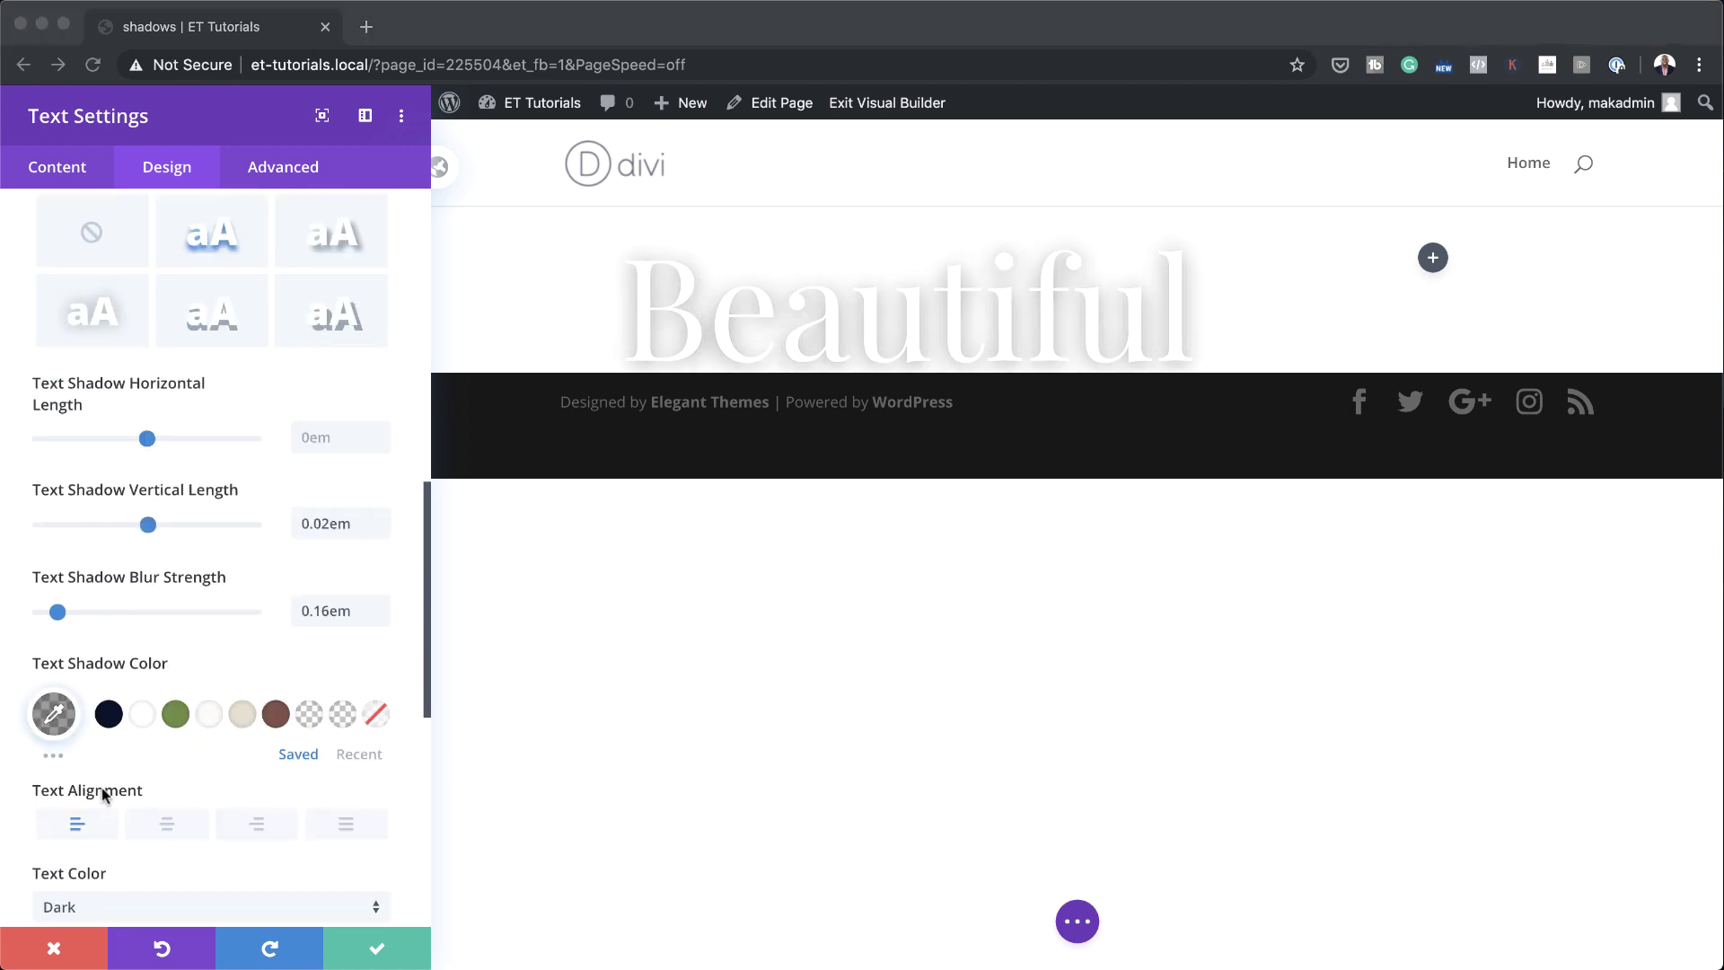
pyautogui.click(55, 715)
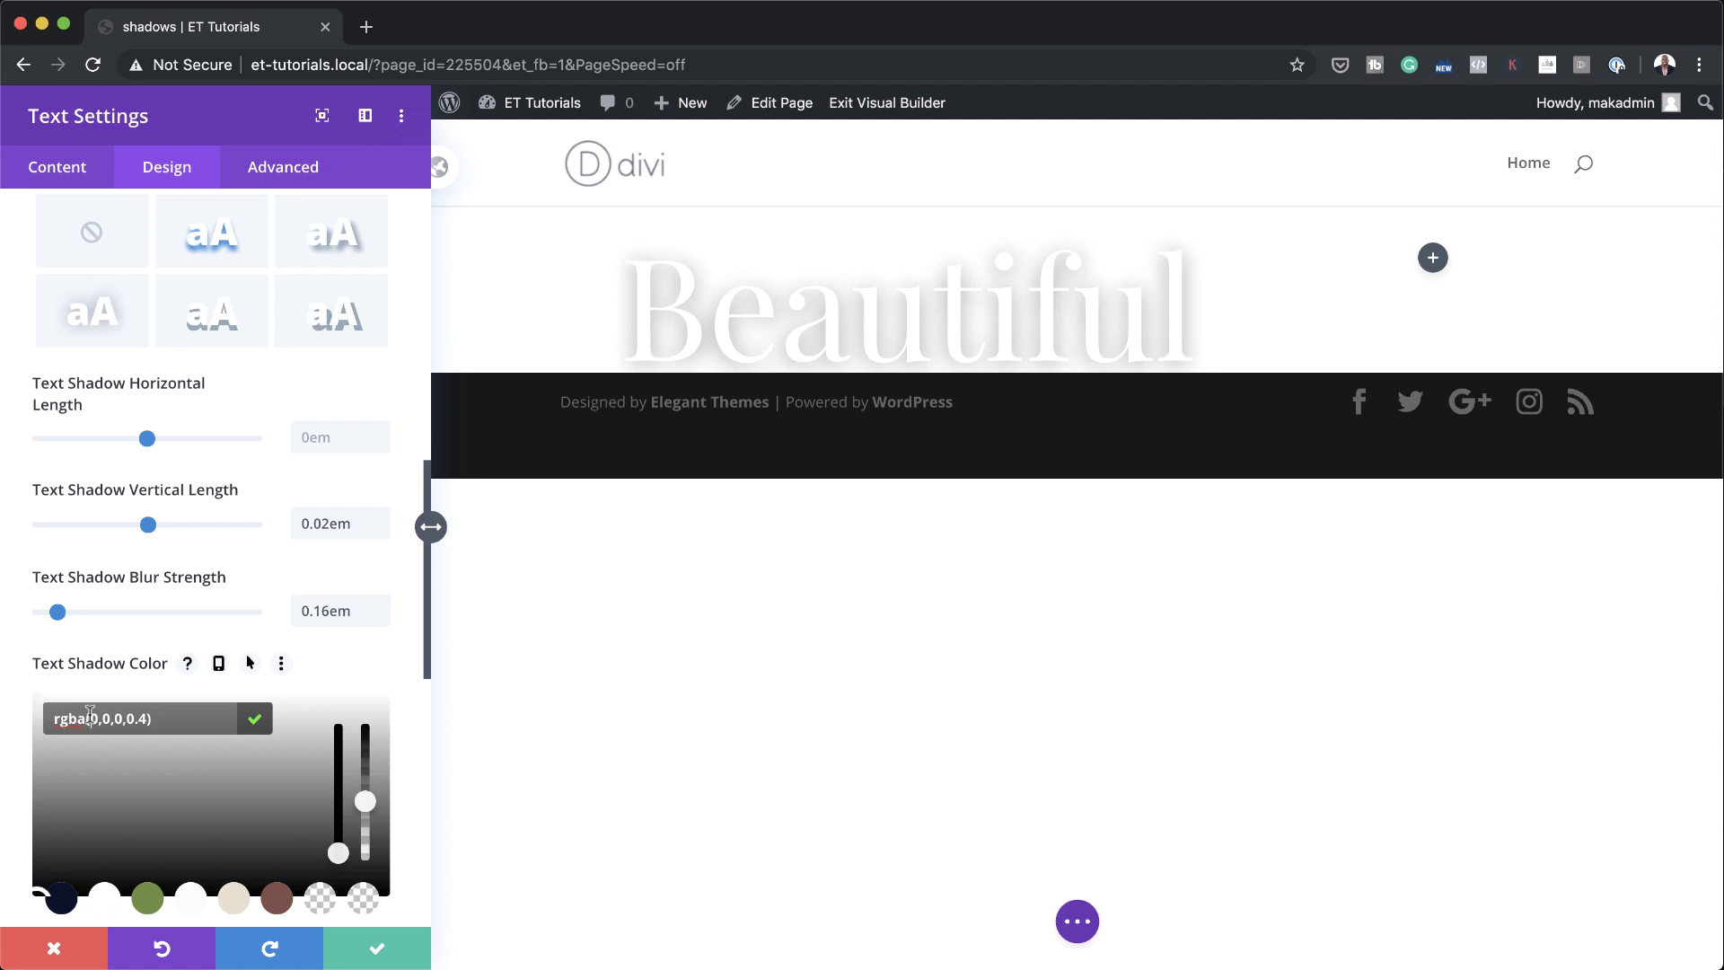
pyautogui.moveTo(90, 712); pyautogui.dragTo(144, 711)
pyautogui.click(144, 711)
pyautogui.write('4')
pyautogui.click(376, 669)
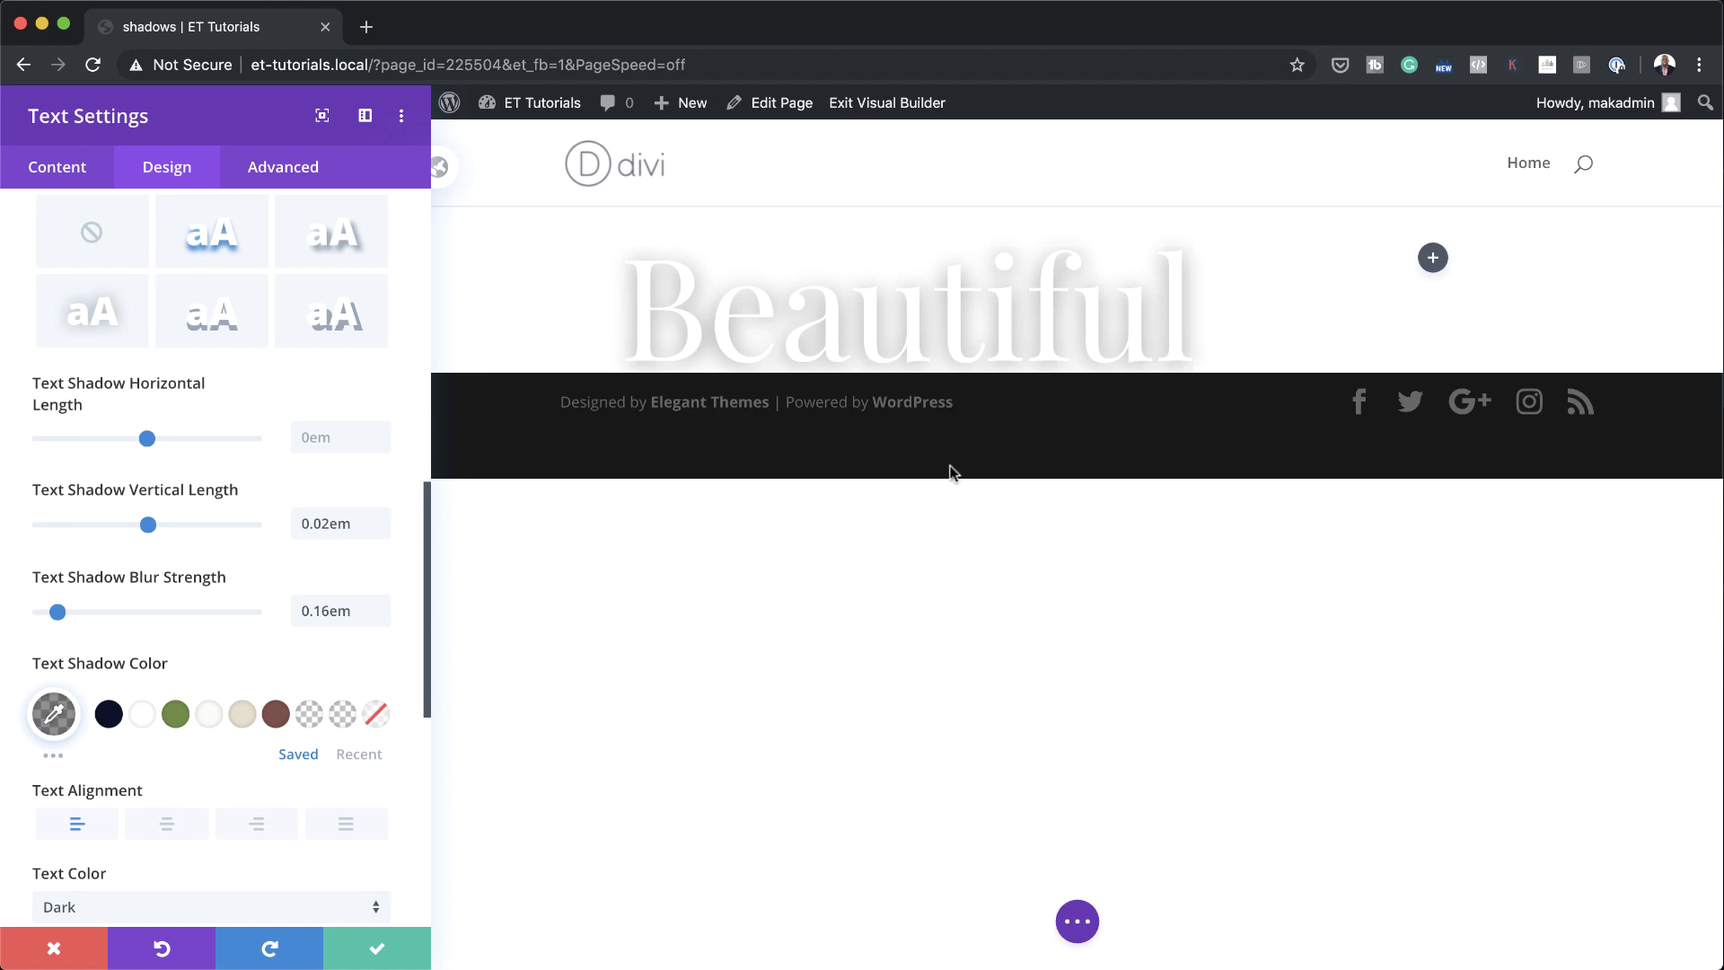
# - Change the "Beautiful" text's font weight to Bold and save the text module settings
pyautogui.scroll(10, 308, 643)
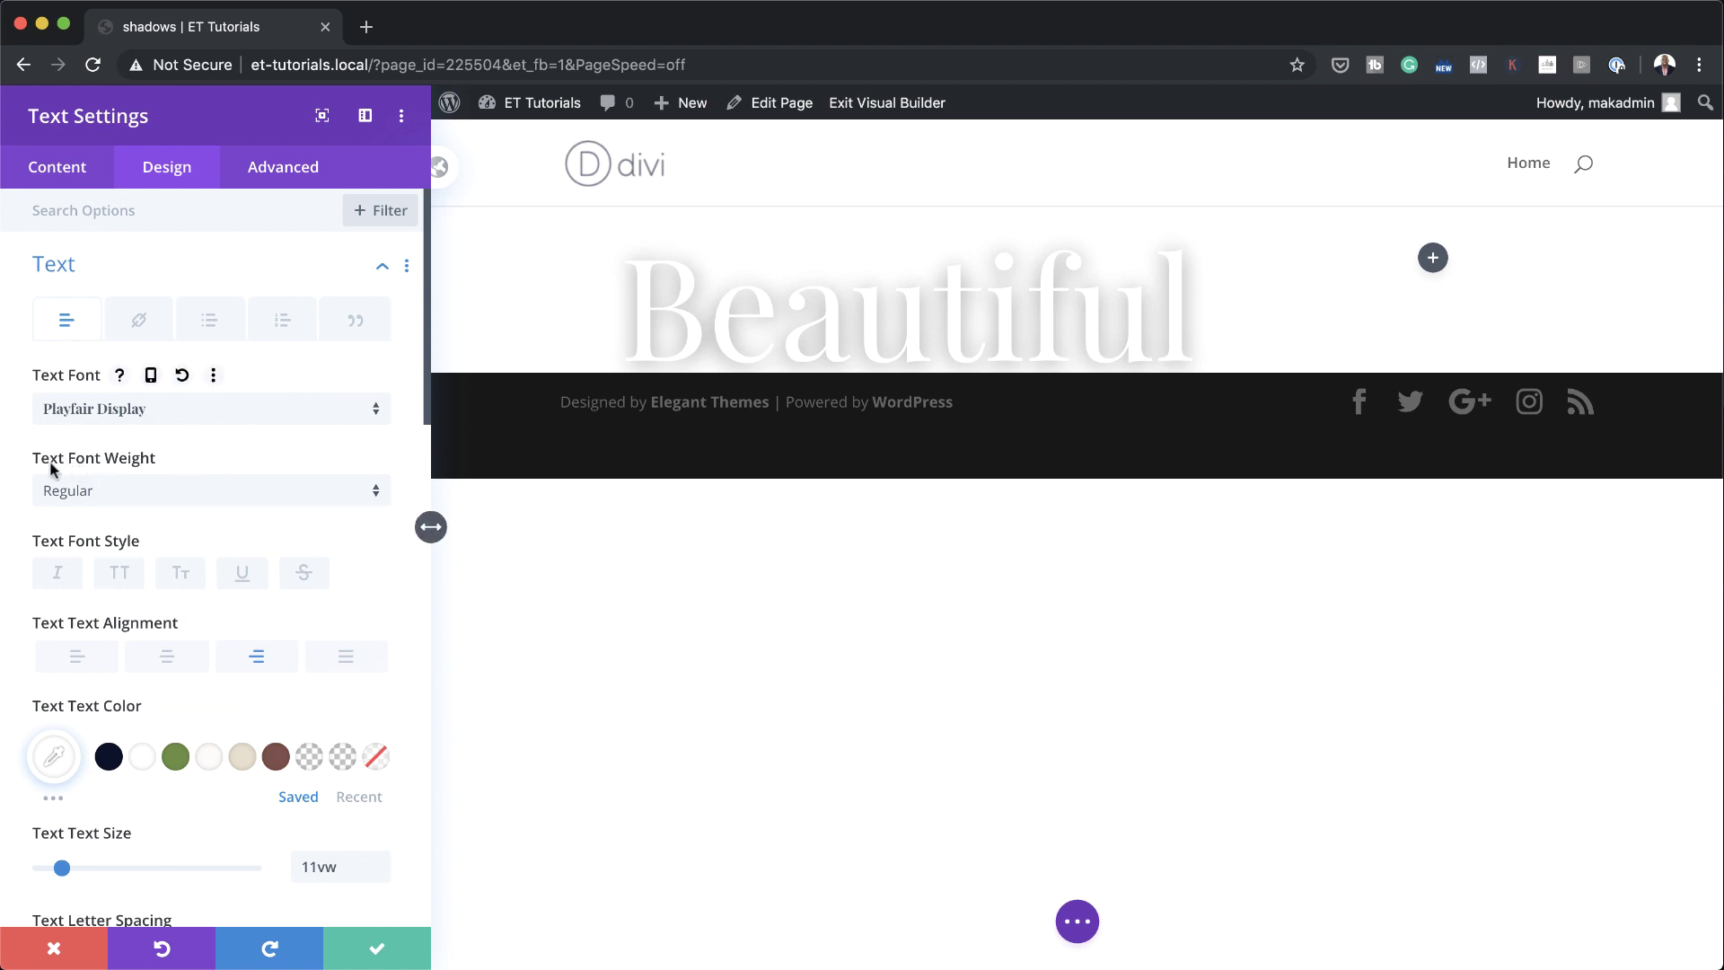
pyautogui.click(136, 489)
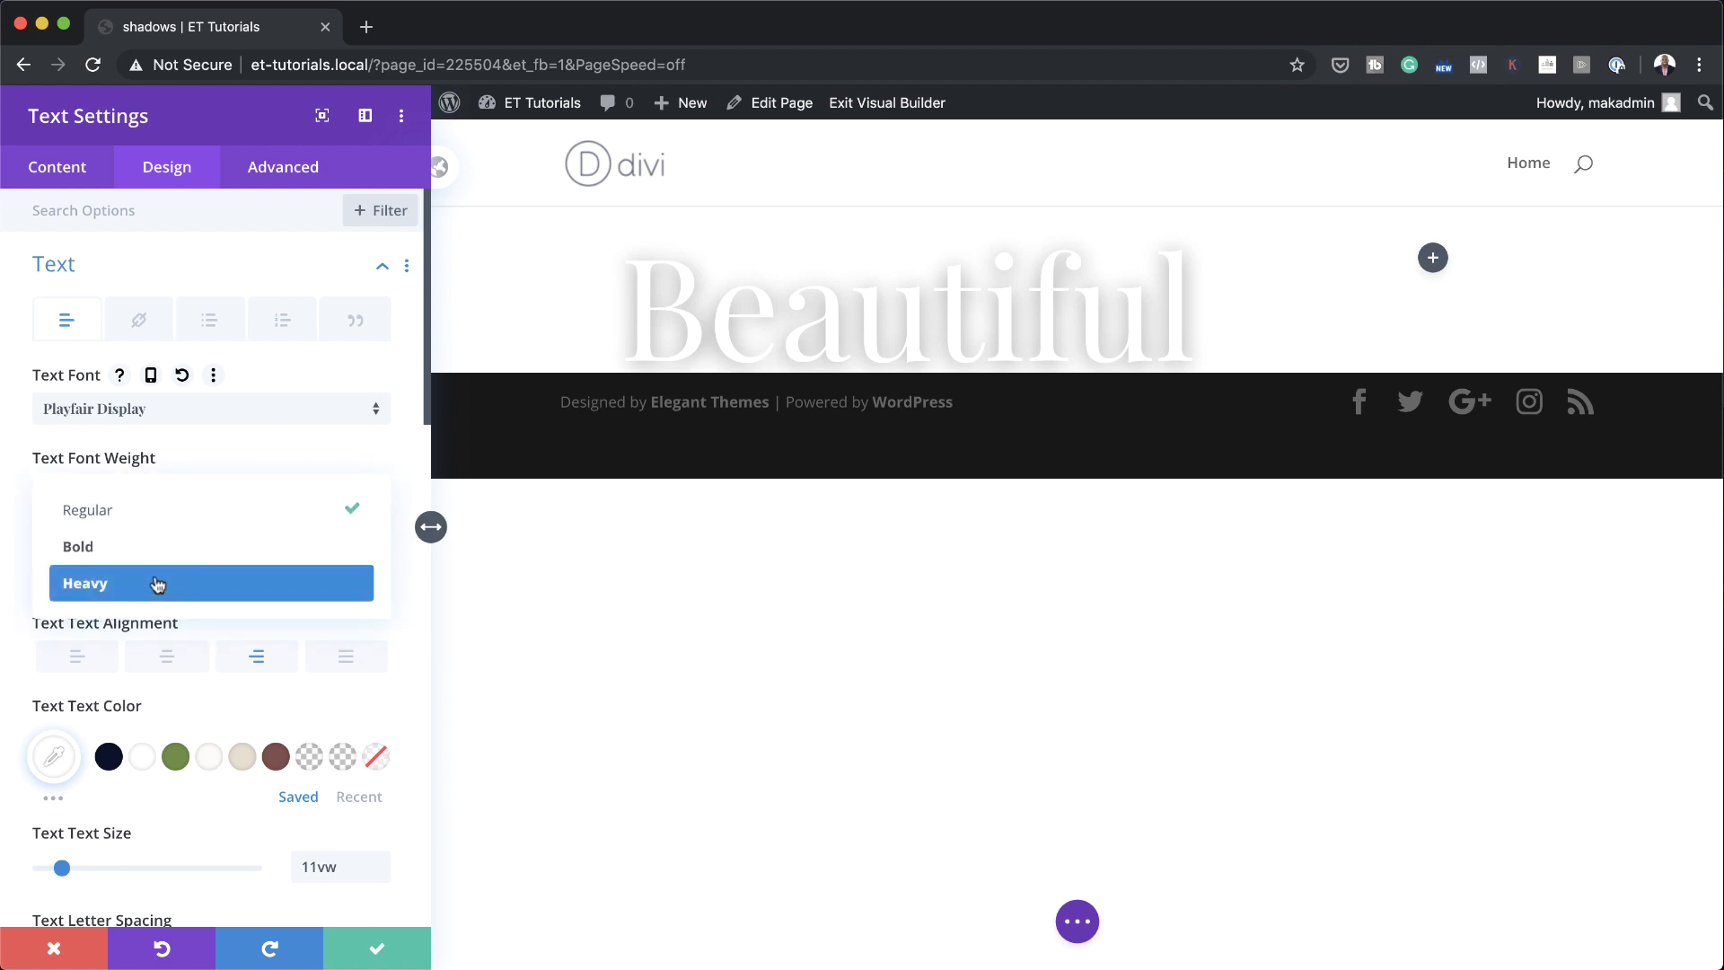
pyautogui.click(158, 547)
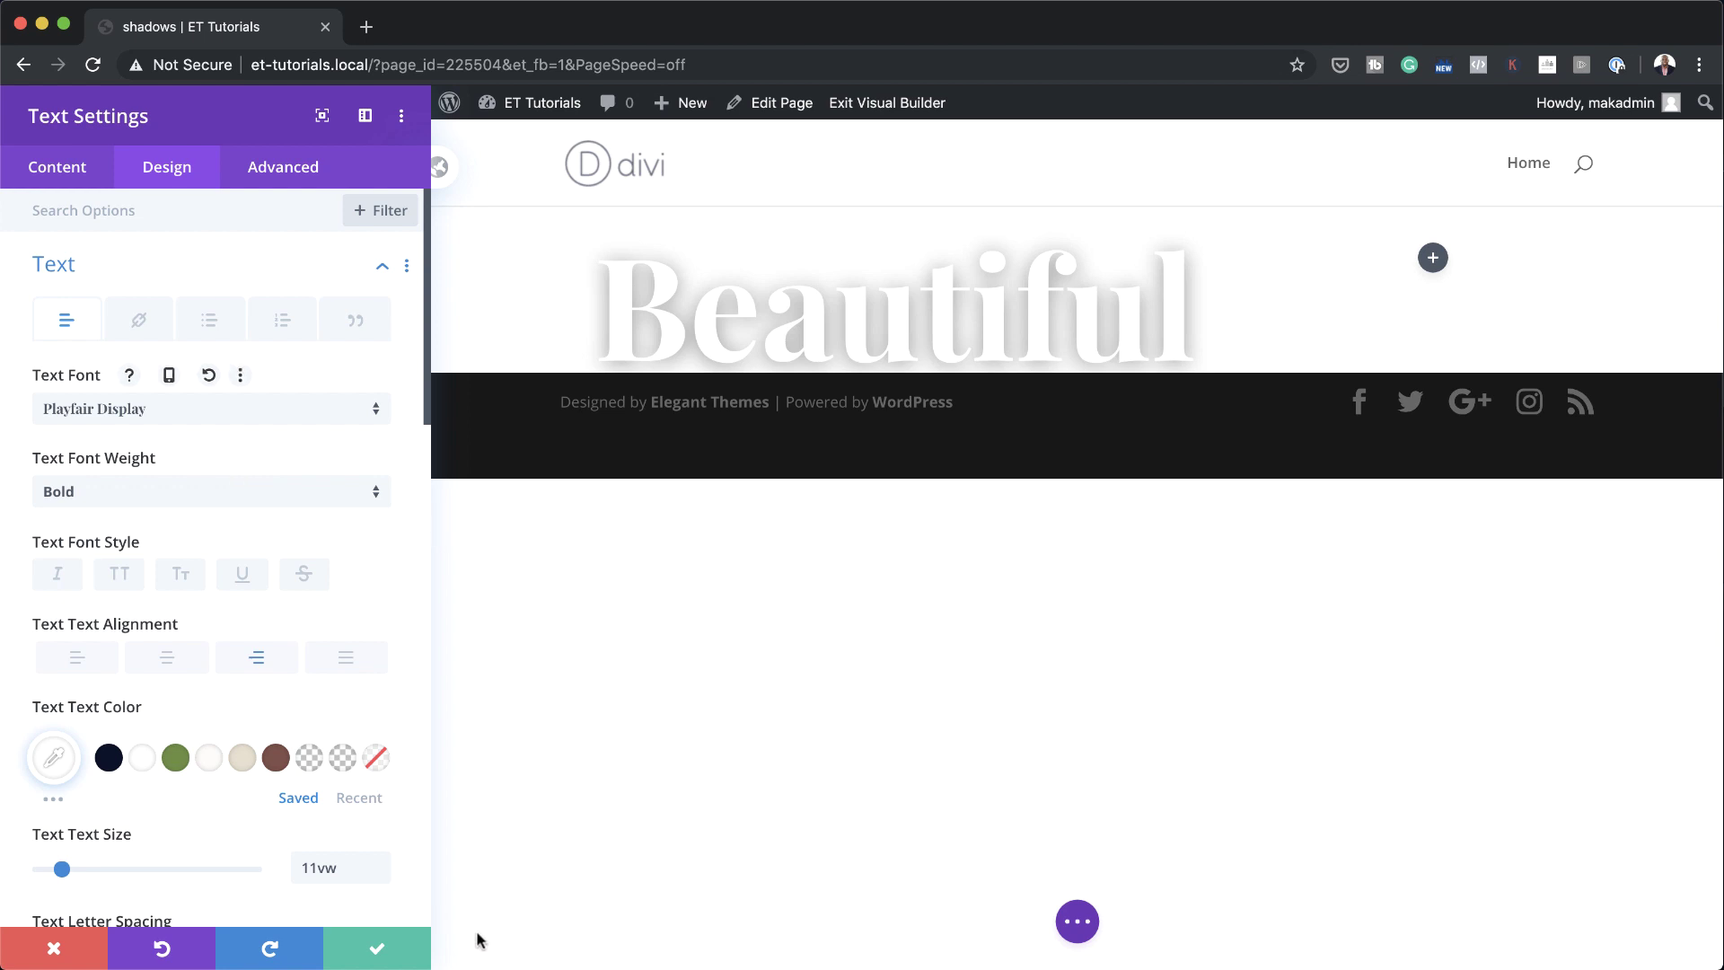
pyautogui.click(386, 950)
pyautogui.moveTo(669, 263)
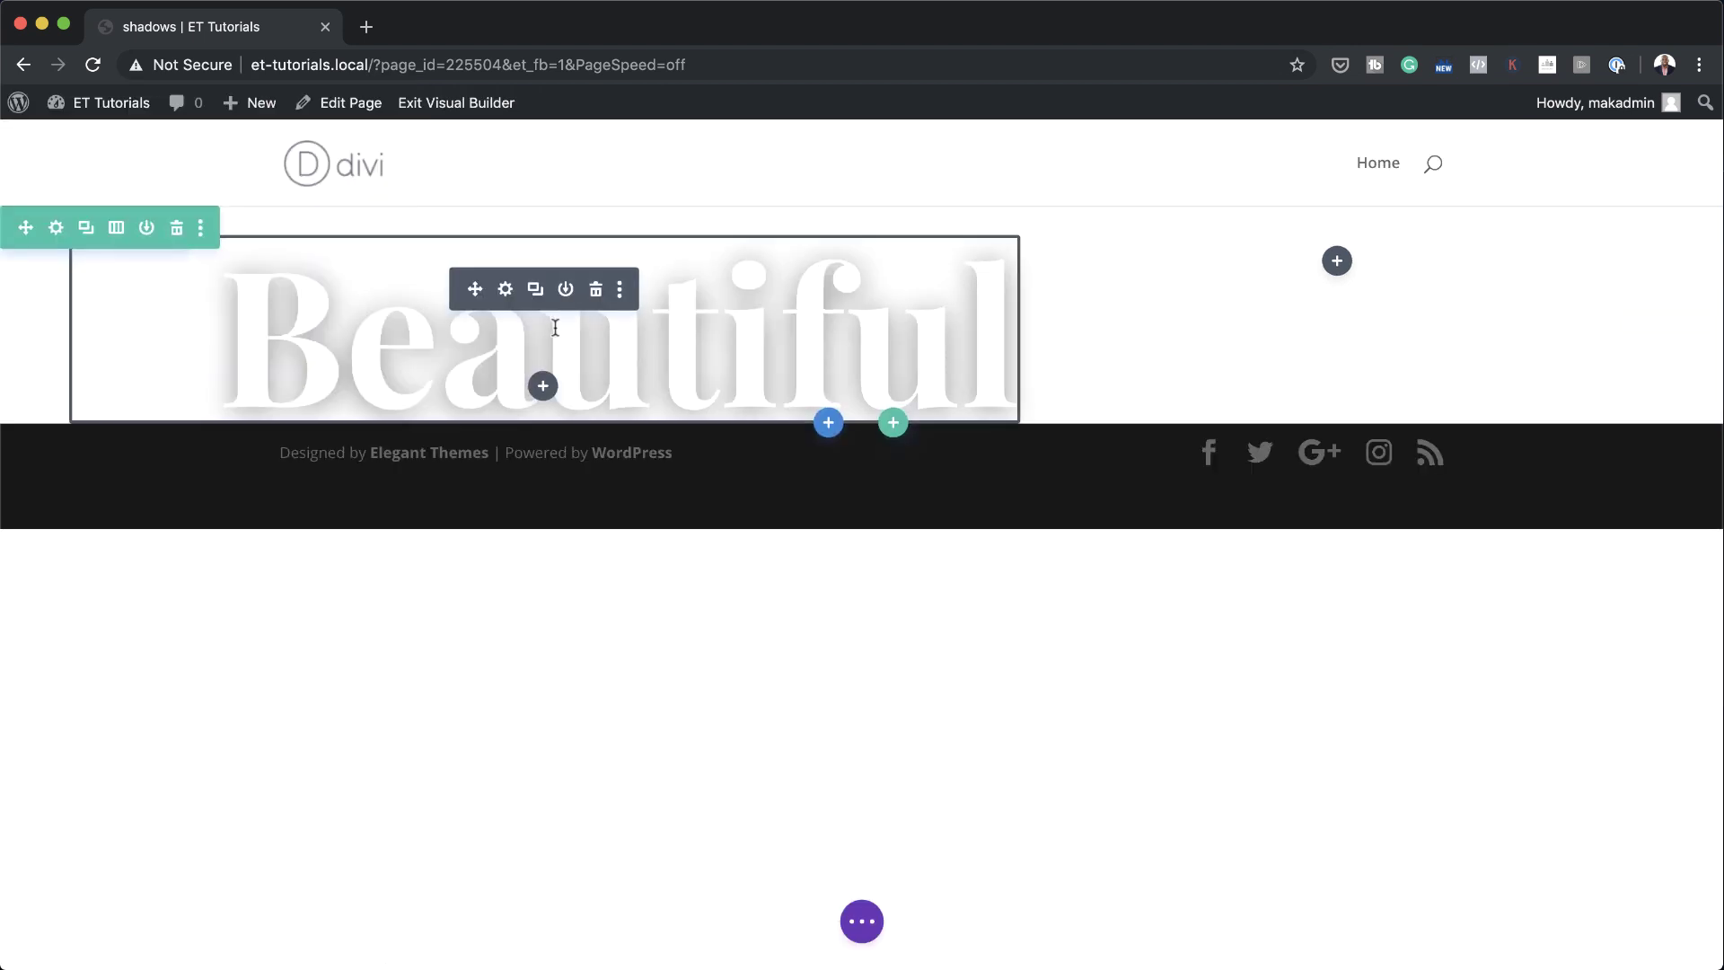
# - Duplicate the "Beautiful" text module and replace the copy's text with "Views"
pyautogui.click(535, 288)
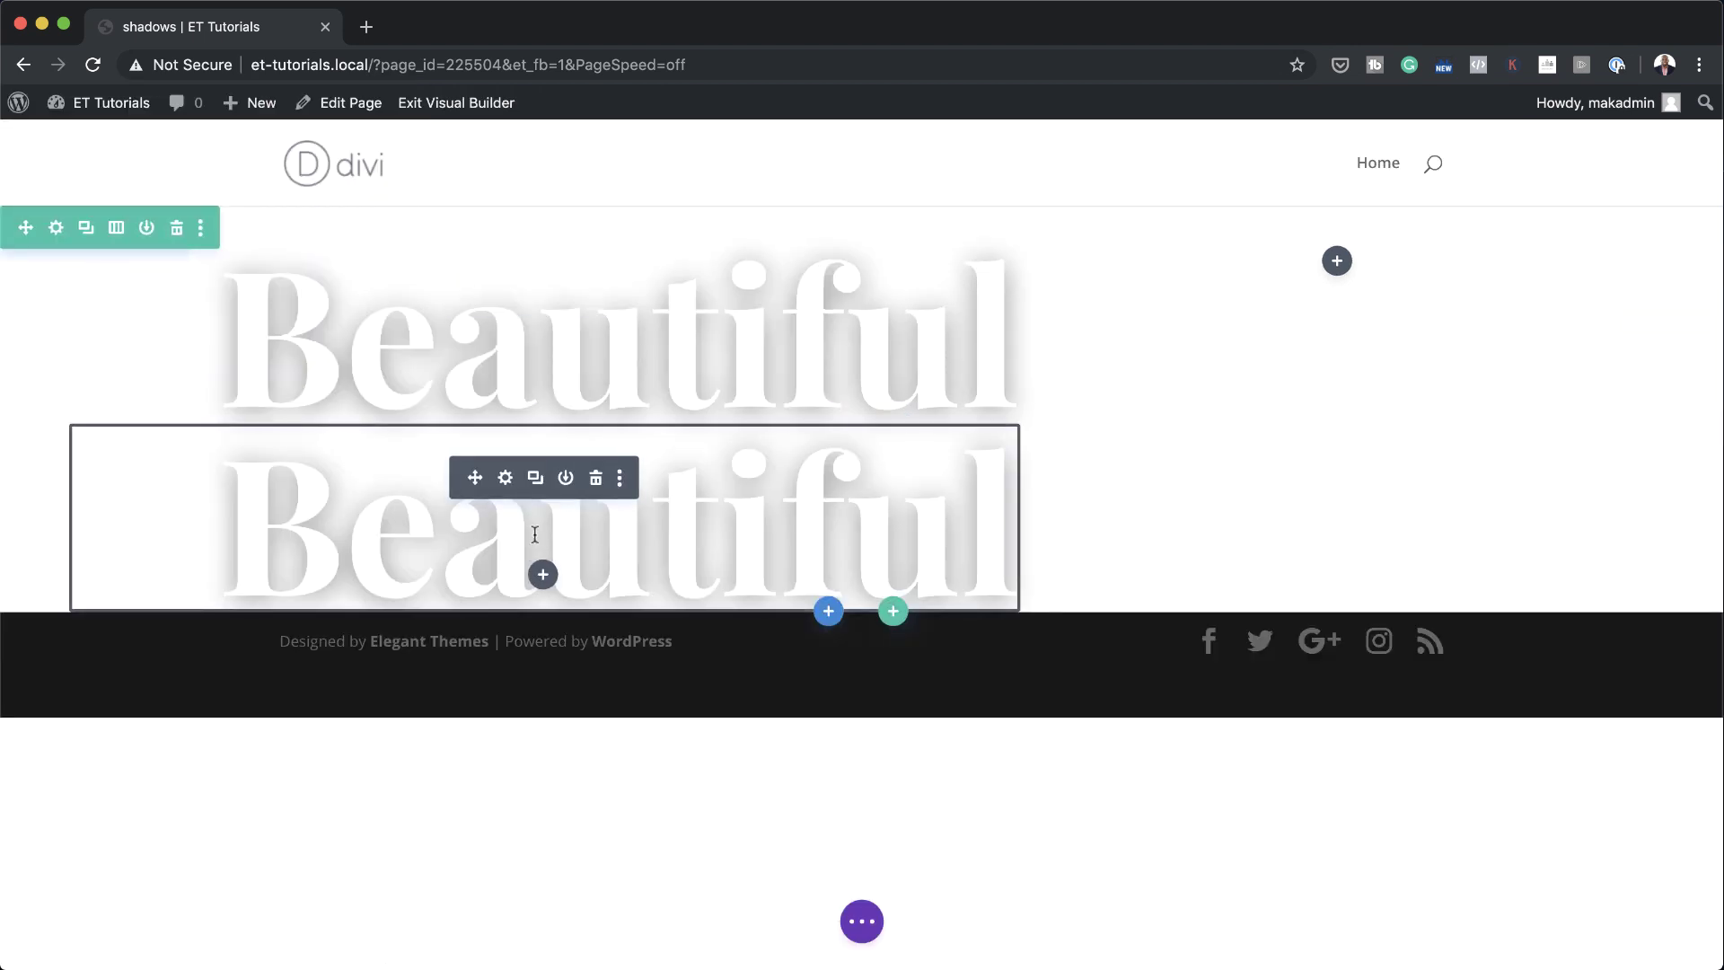
pyautogui.click(495, 533)
pyautogui.doubleClick(494, 533)
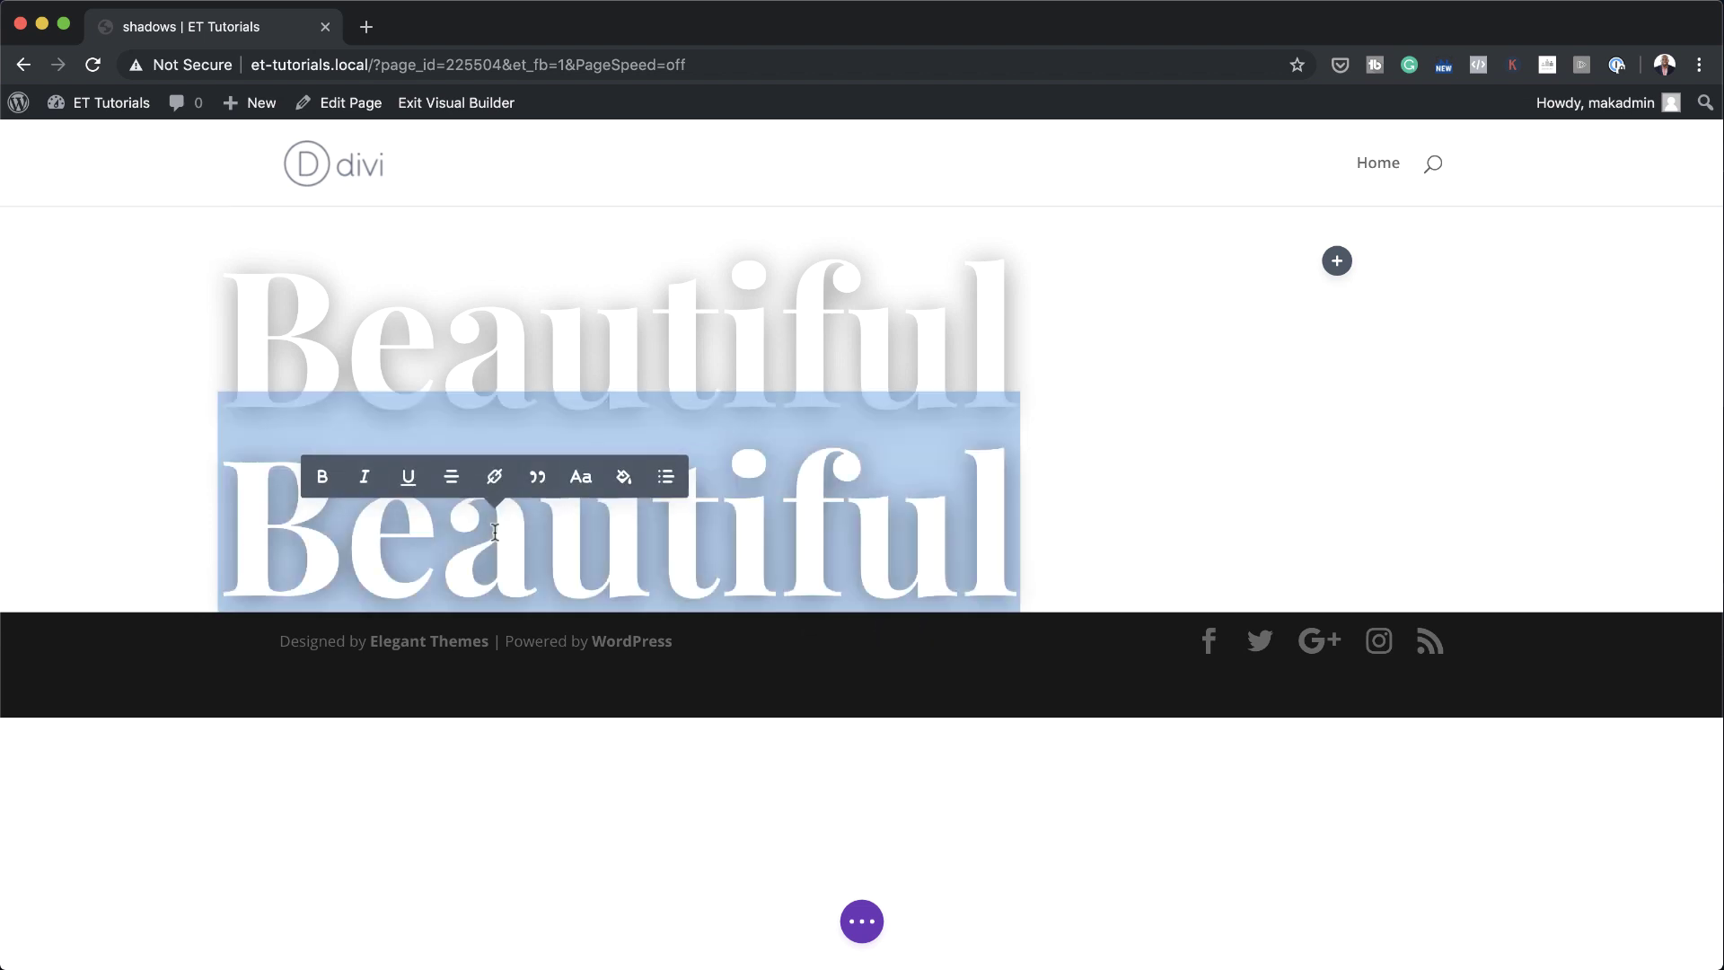
pyautogui.write('View')
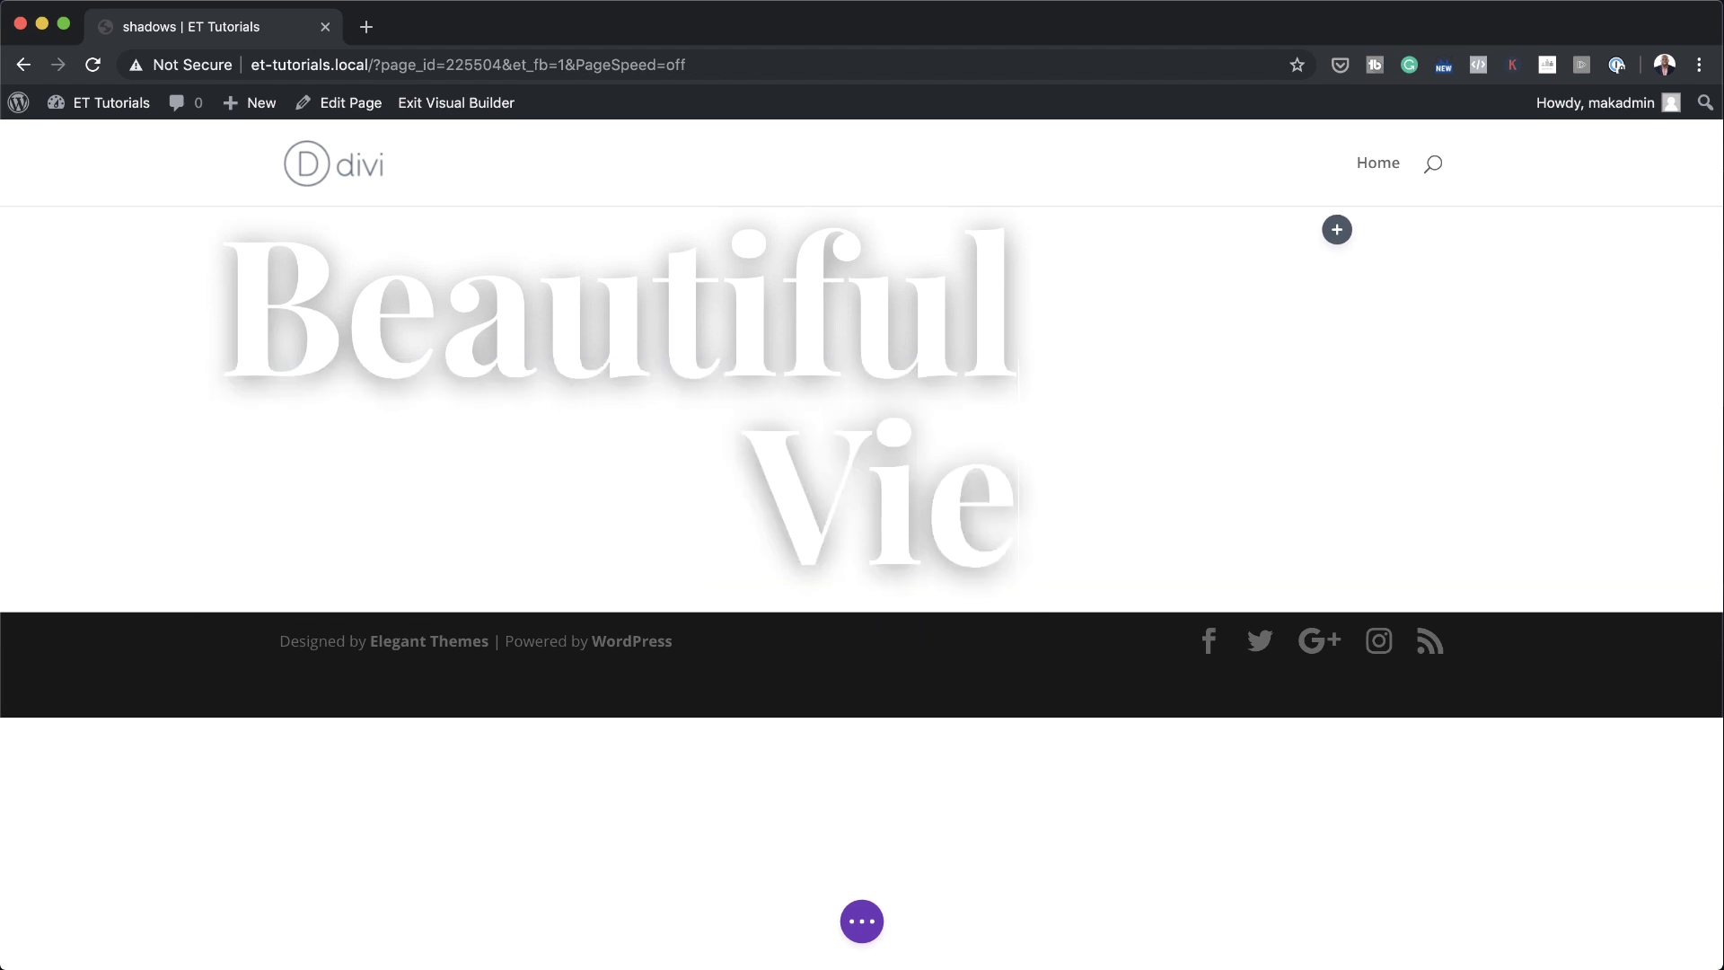
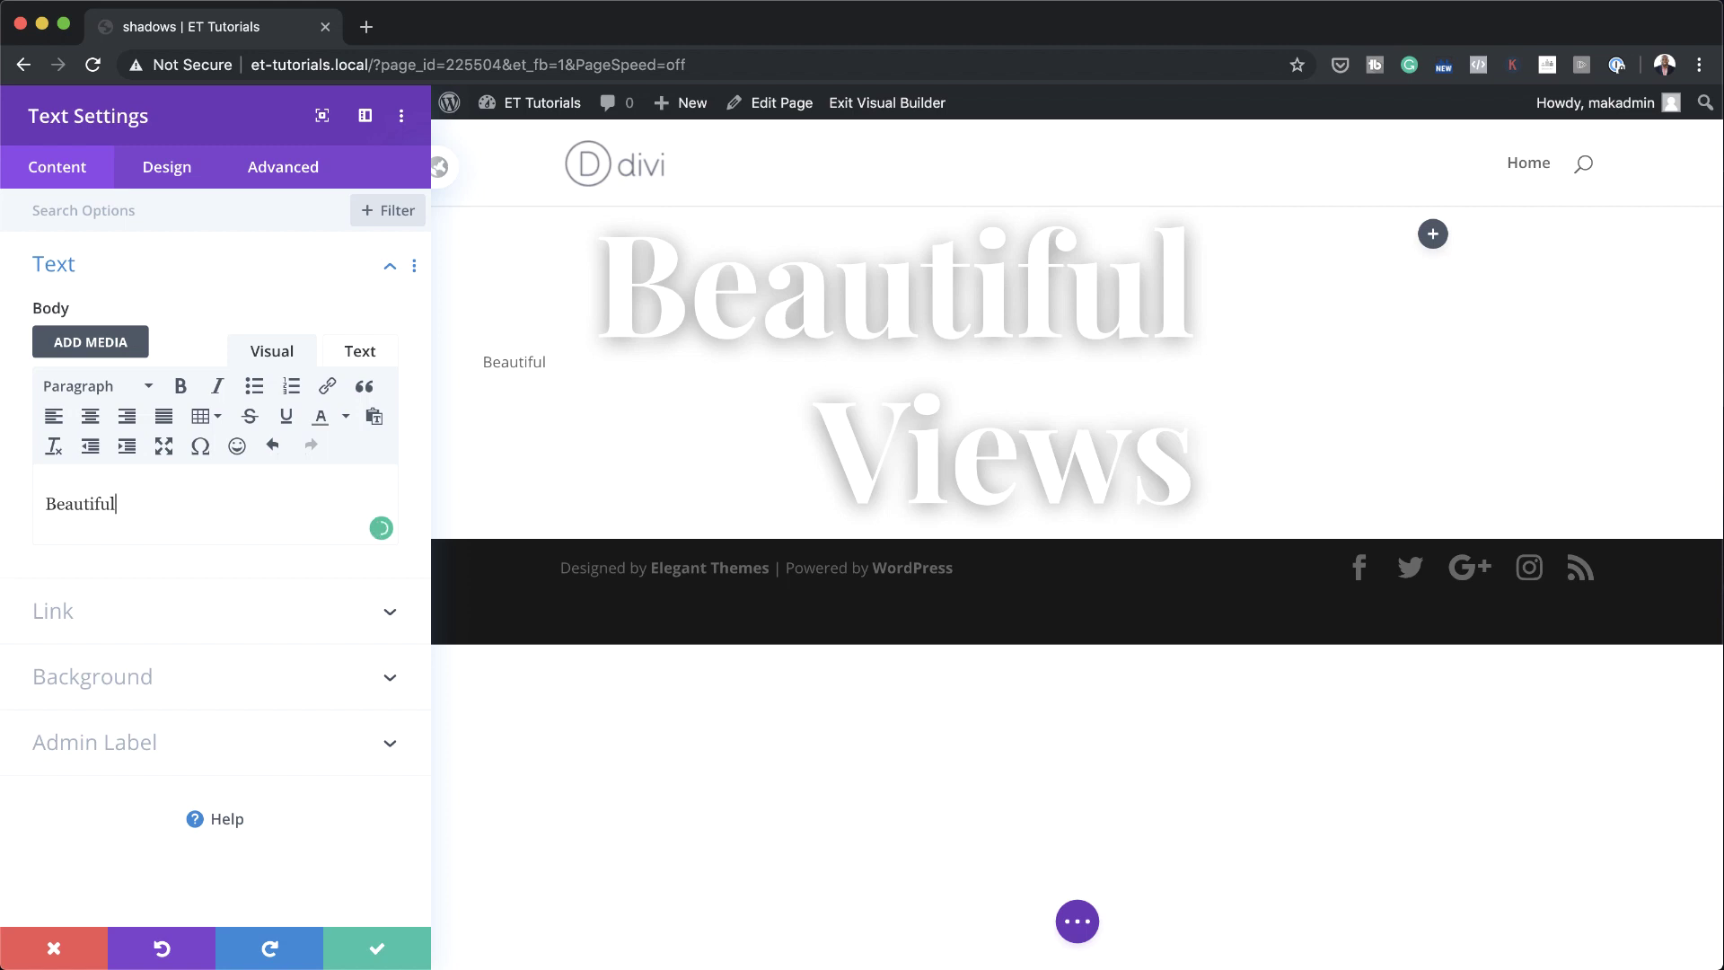
# - Format the new plain "Beautiful" text in Playfair Display with Bold weight and right alignment
pyautogui.click(169, 170)
pyautogui.click(70, 267)
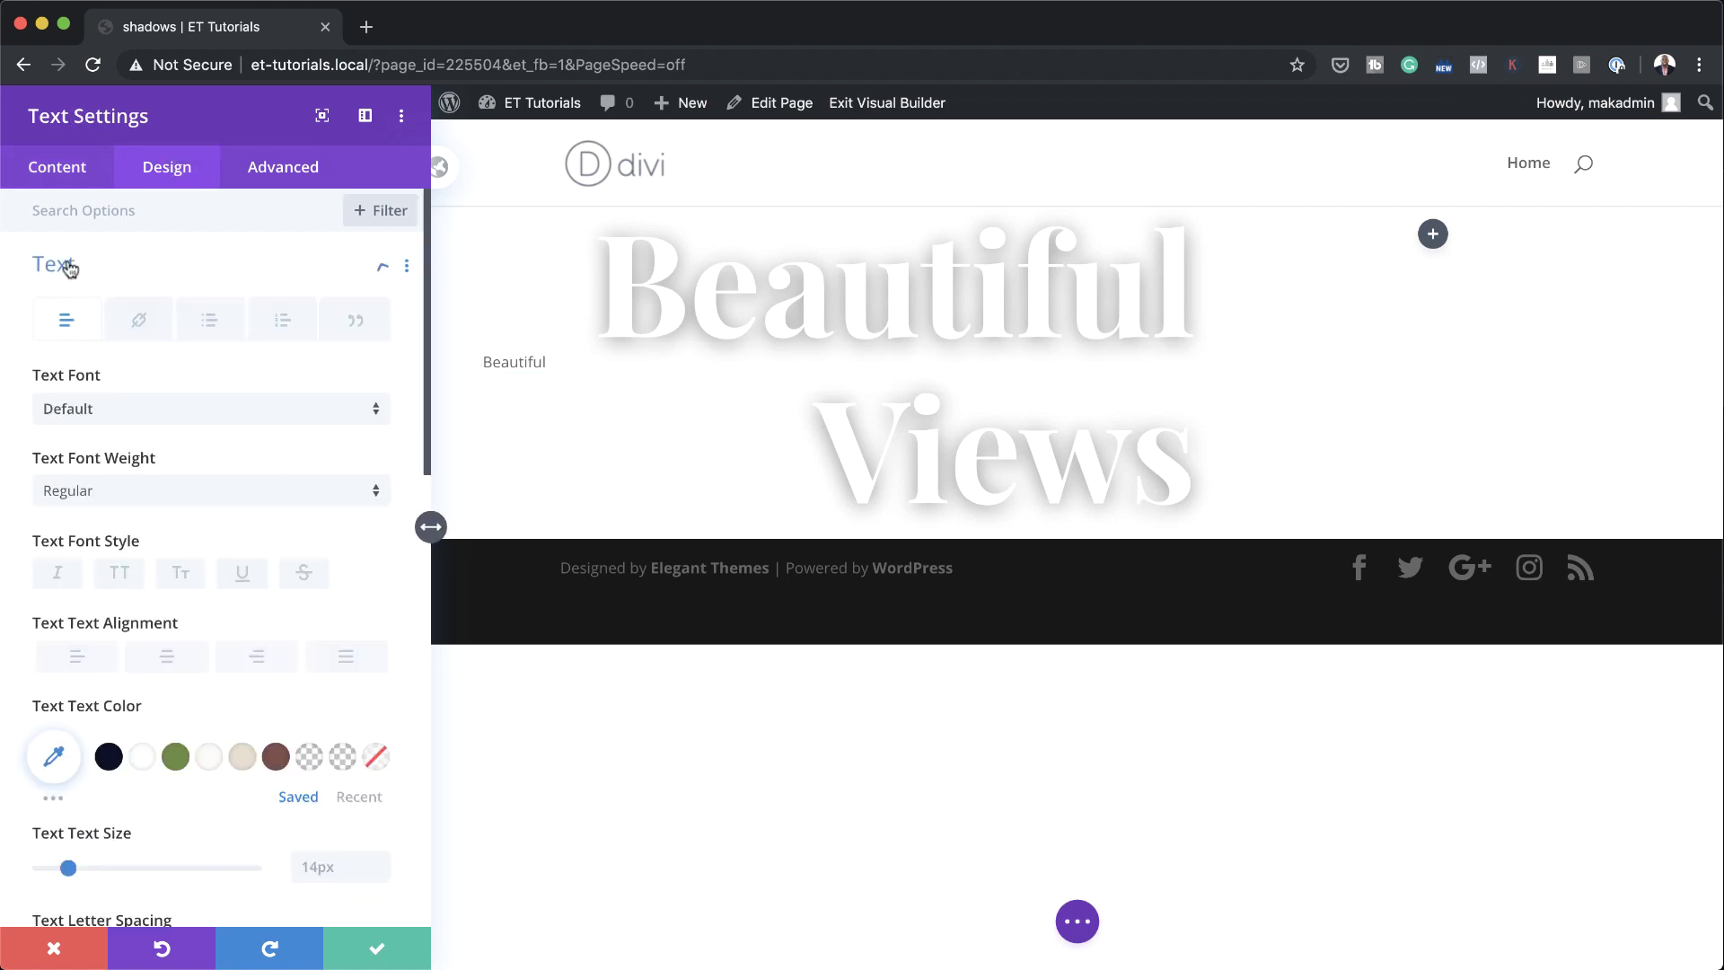
pyautogui.click(126, 414)
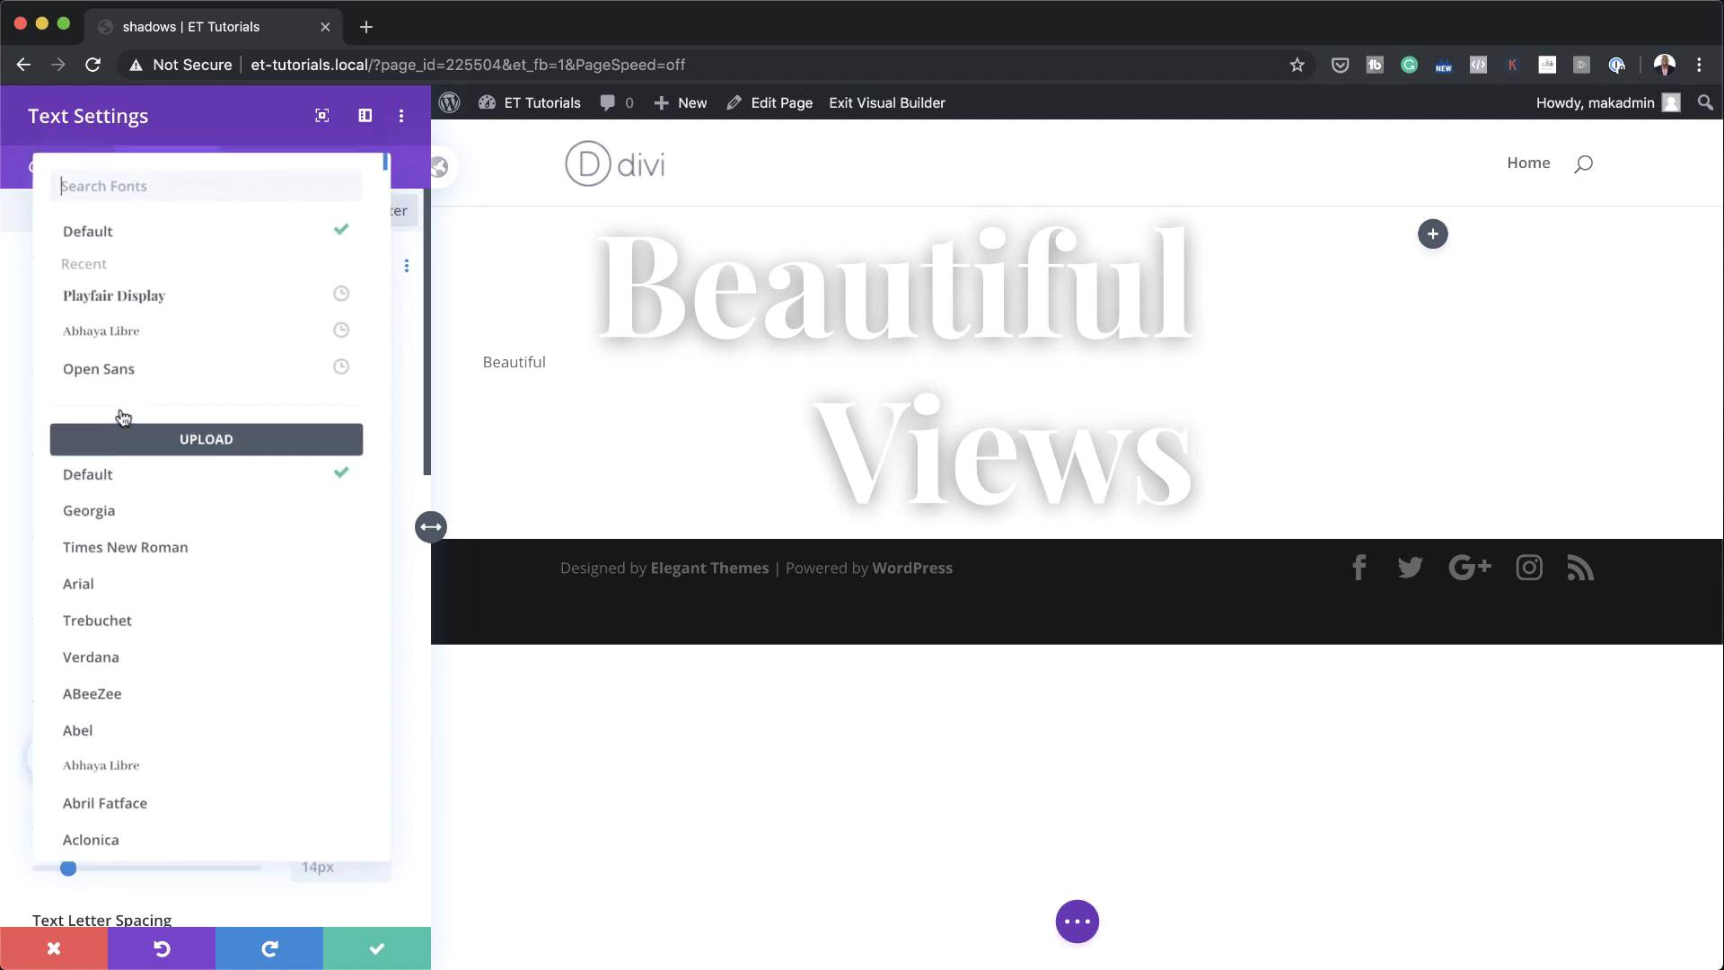
pyautogui.click(208, 306)
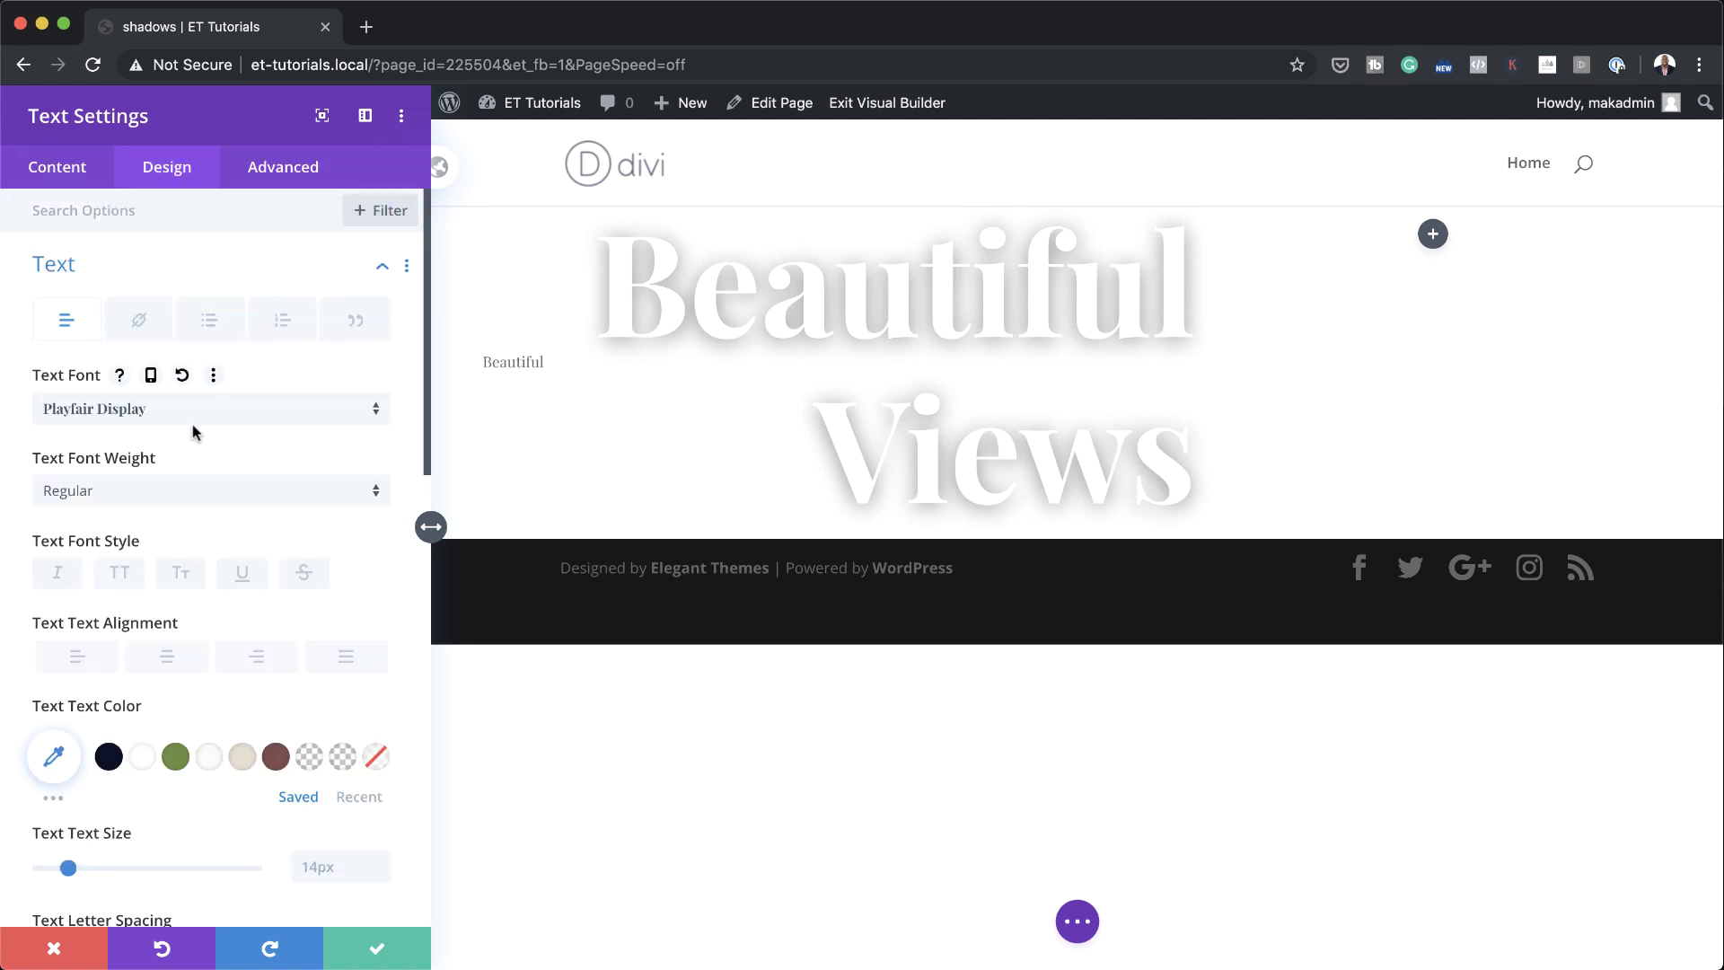
pyautogui.click(144, 492)
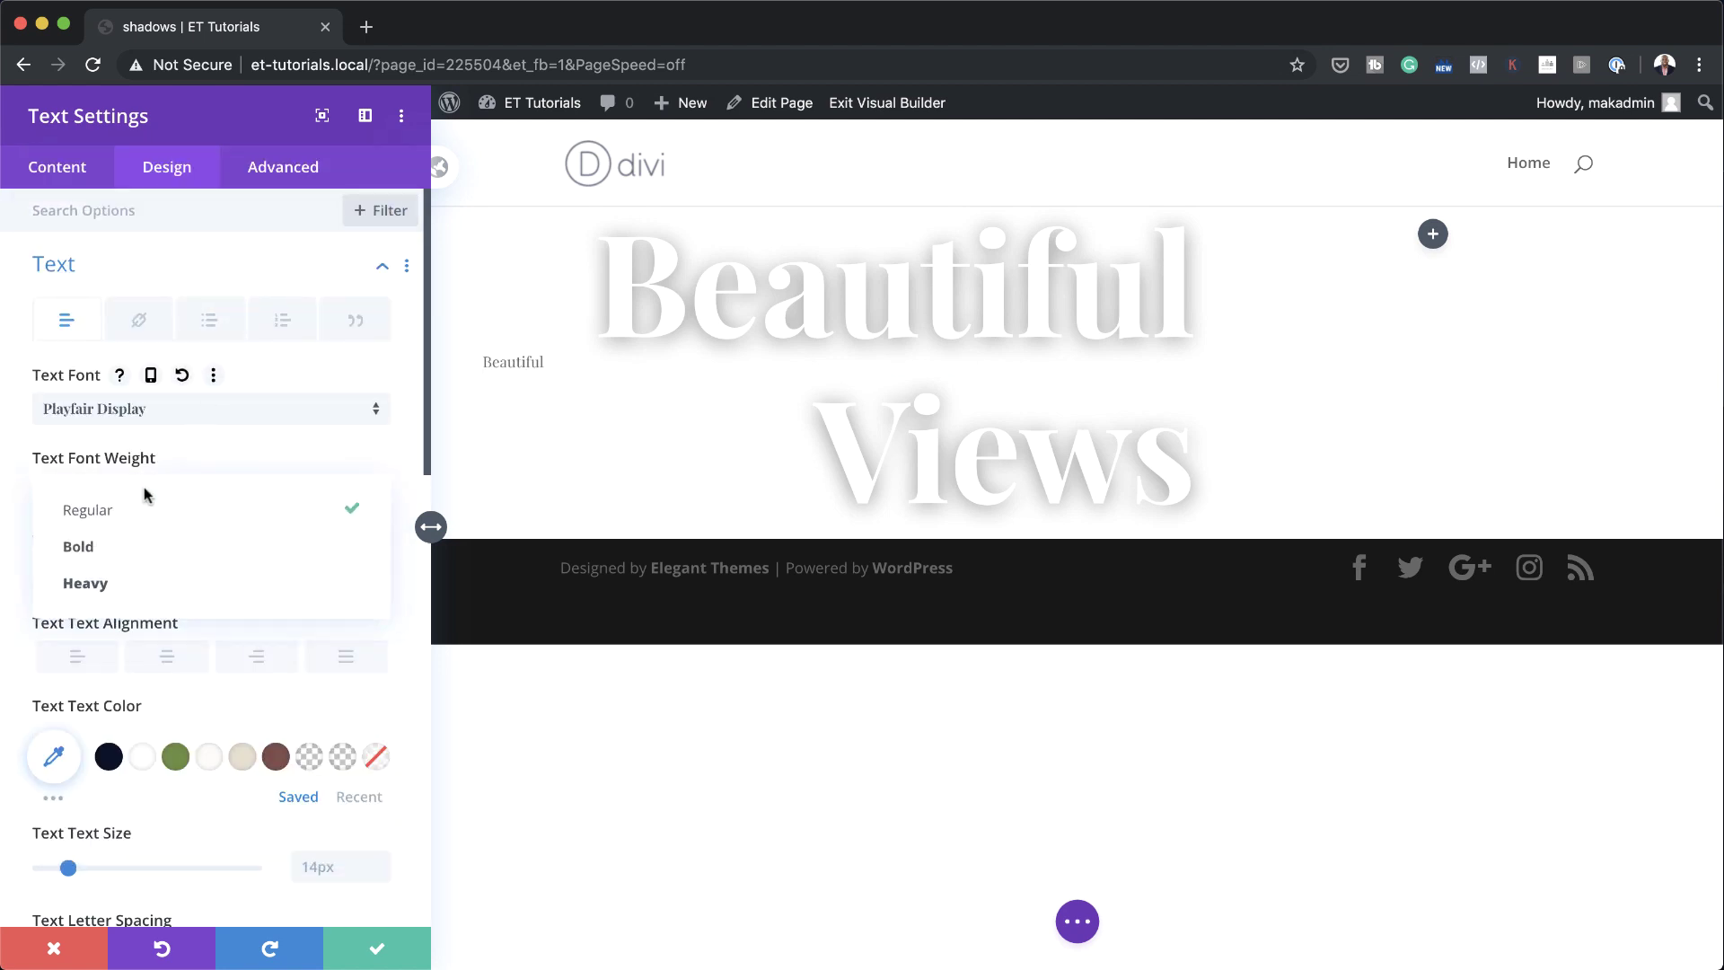
pyautogui.click(164, 554)
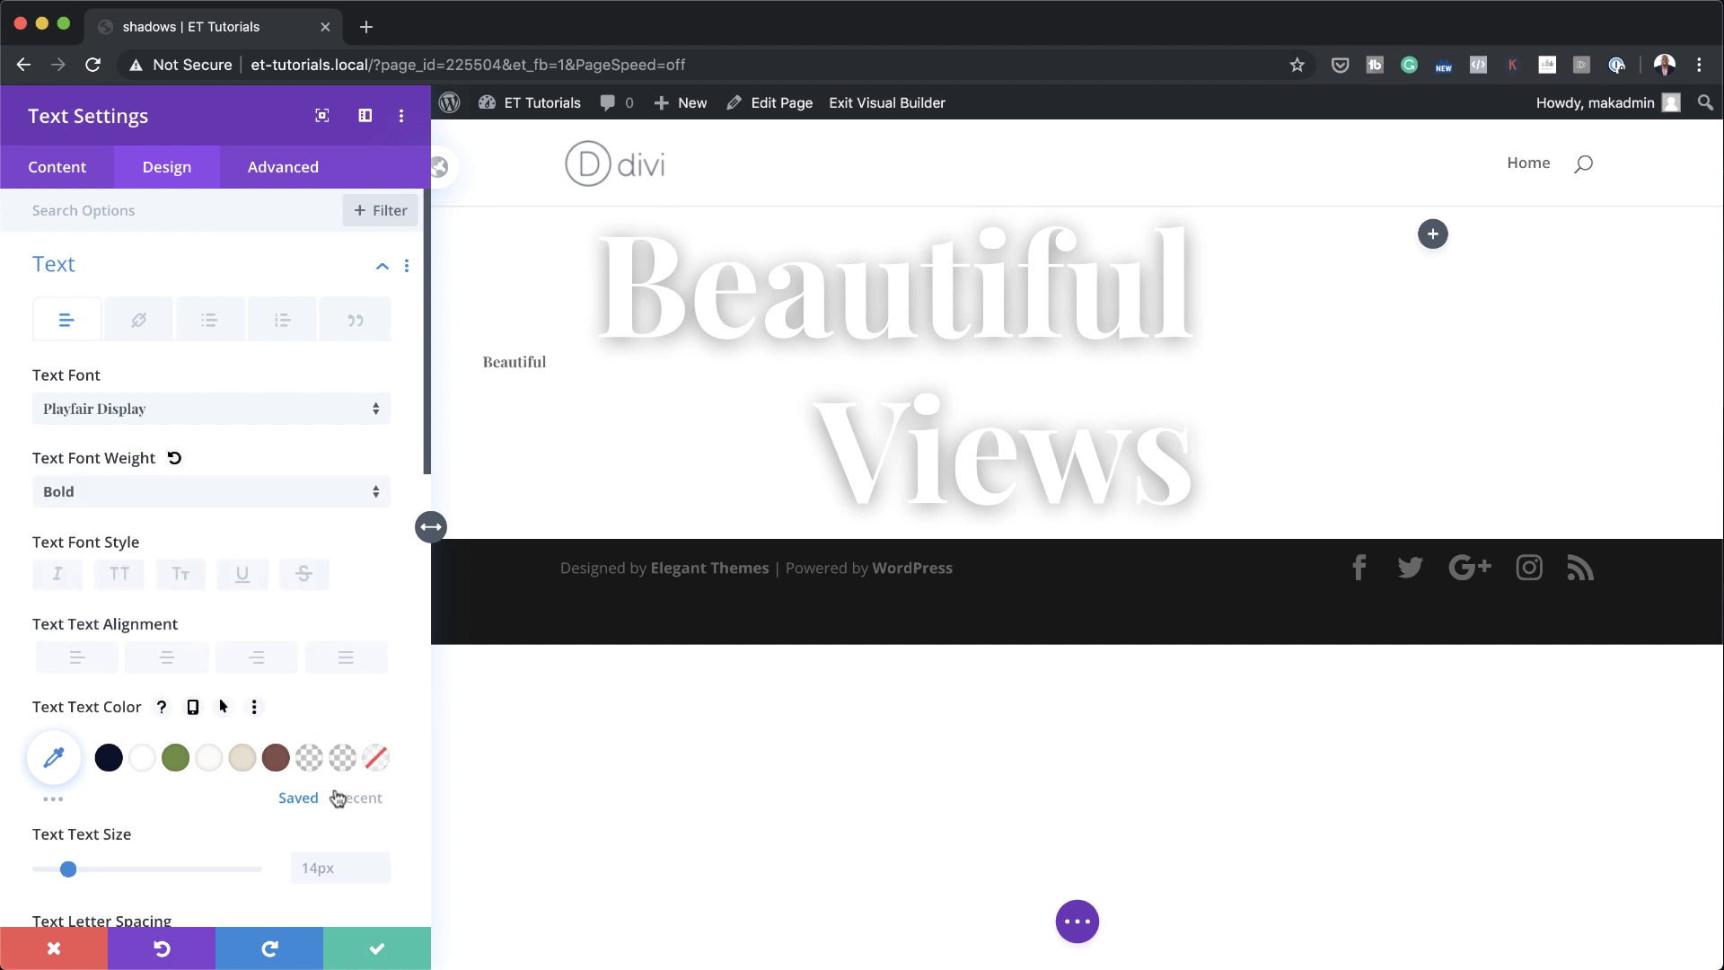
pyautogui.click(258, 660)
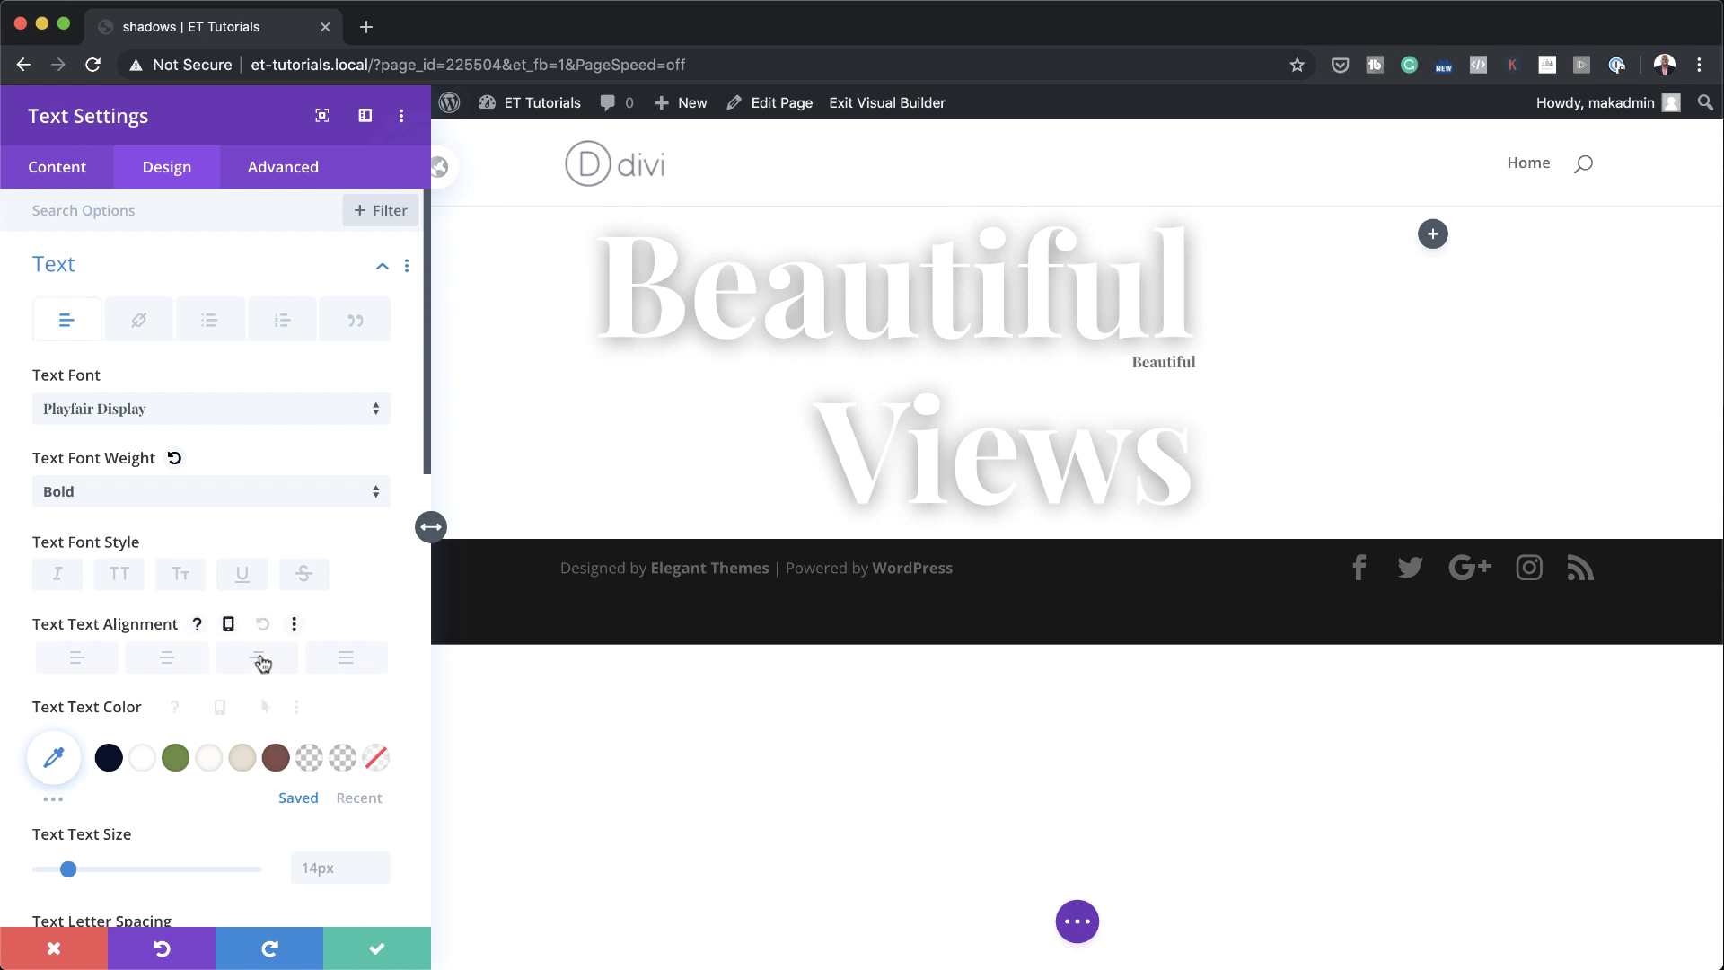
# - Set the new "Beautiful" text's color to rgba(94,150,187,0.28)
pyautogui.scroll(-2, 262, 665)
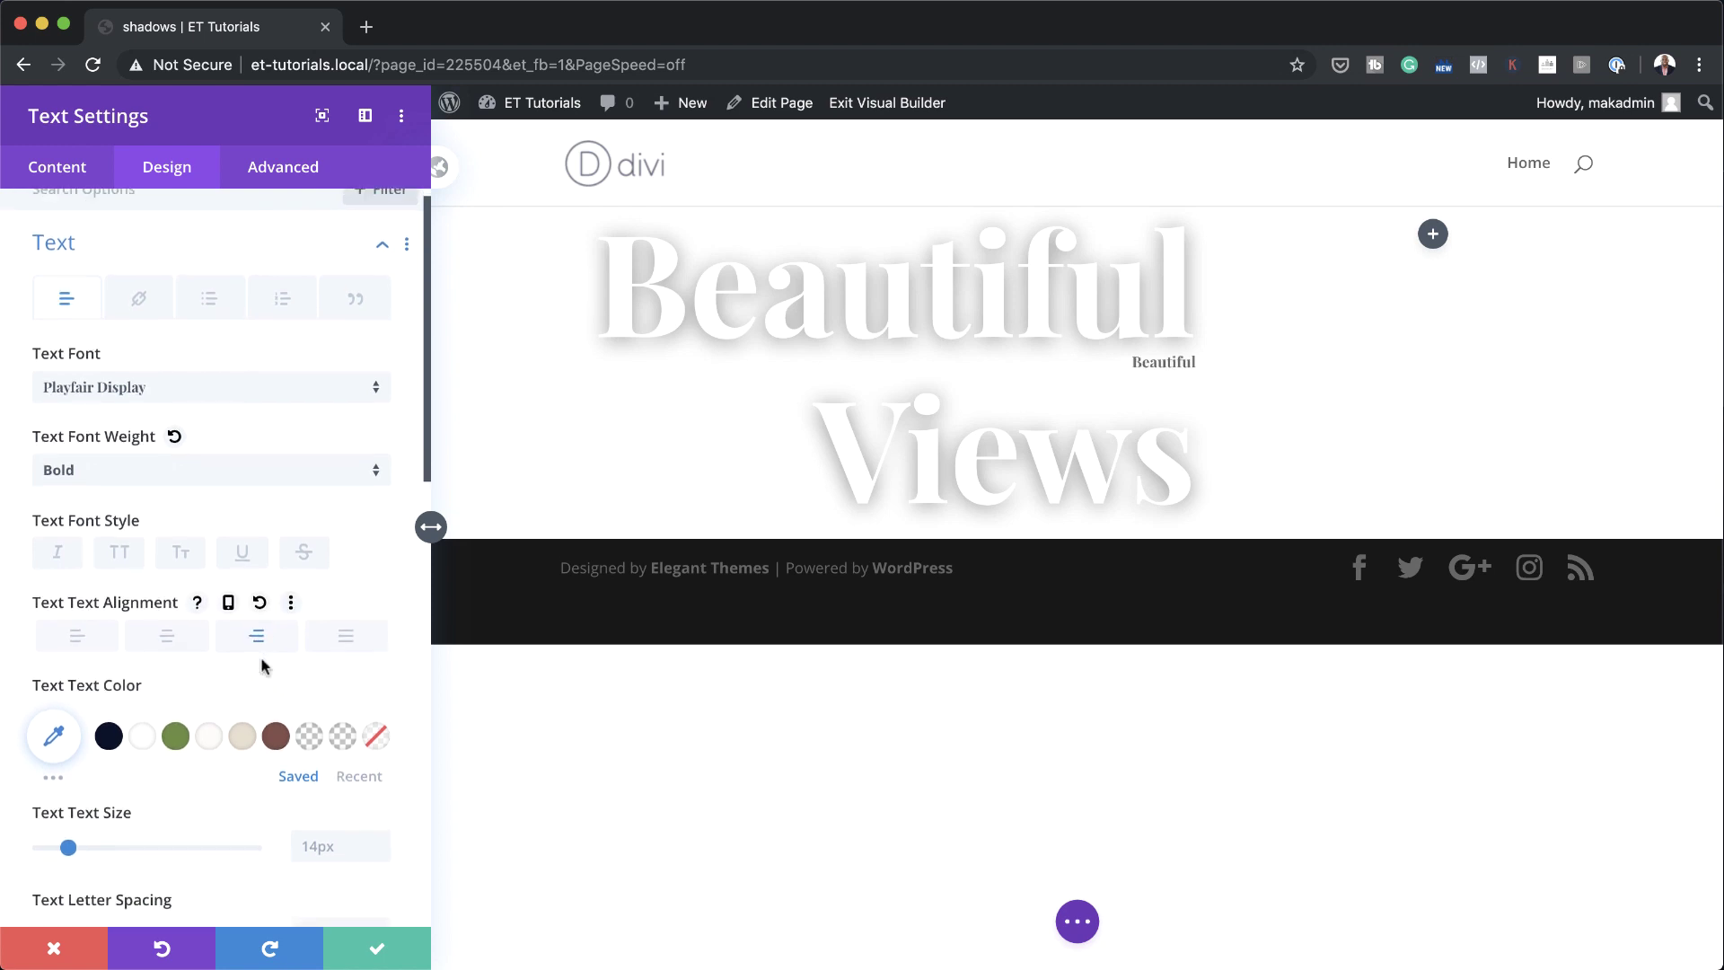
pyautogui.scroll(-1, 263, 665)
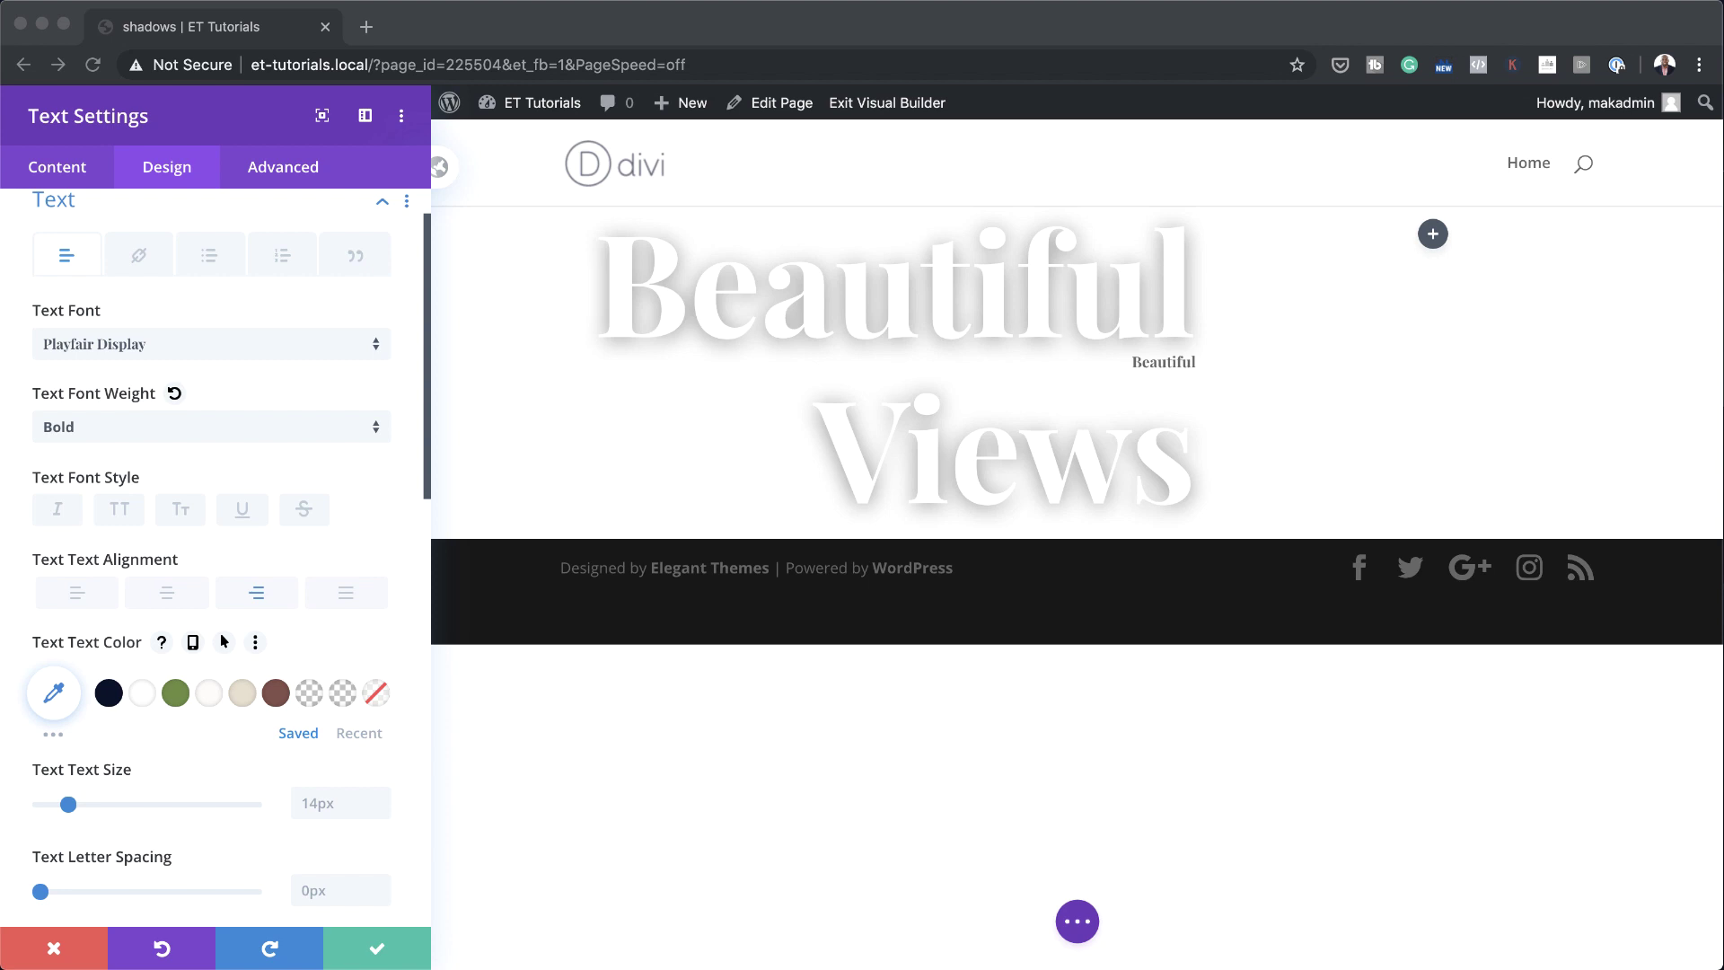
pyautogui.click(54, 692)
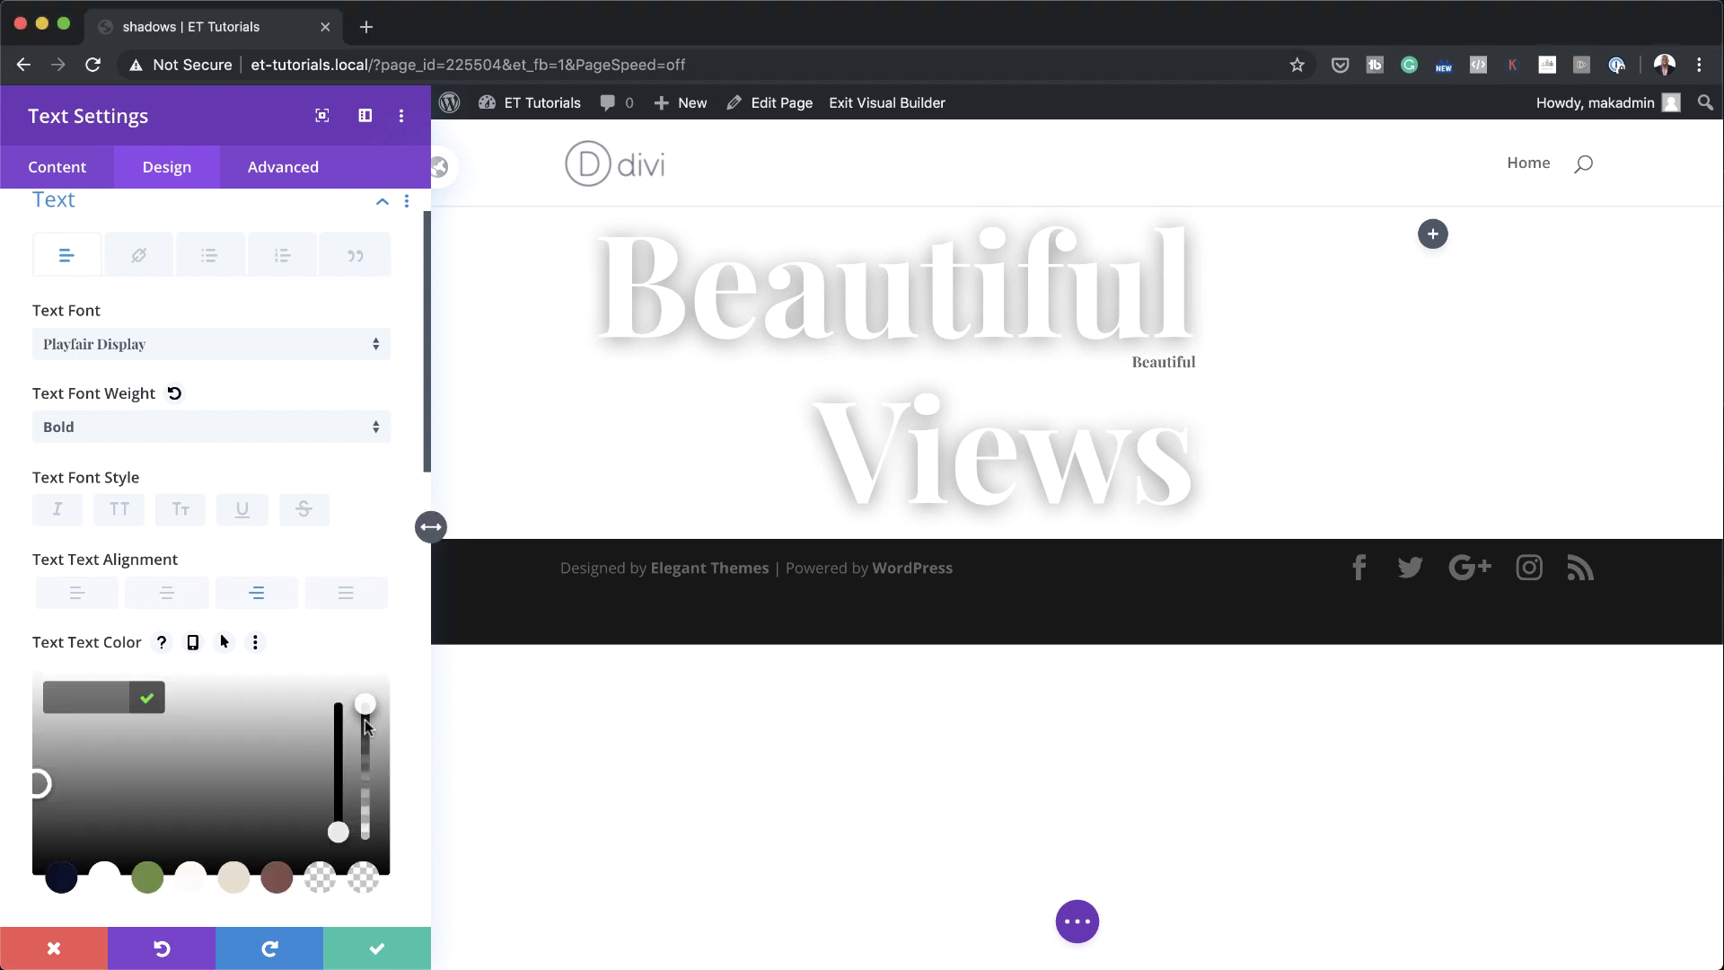
pyautogui.moveTo(364, 706); pyautogui.dragTo(365, 753)
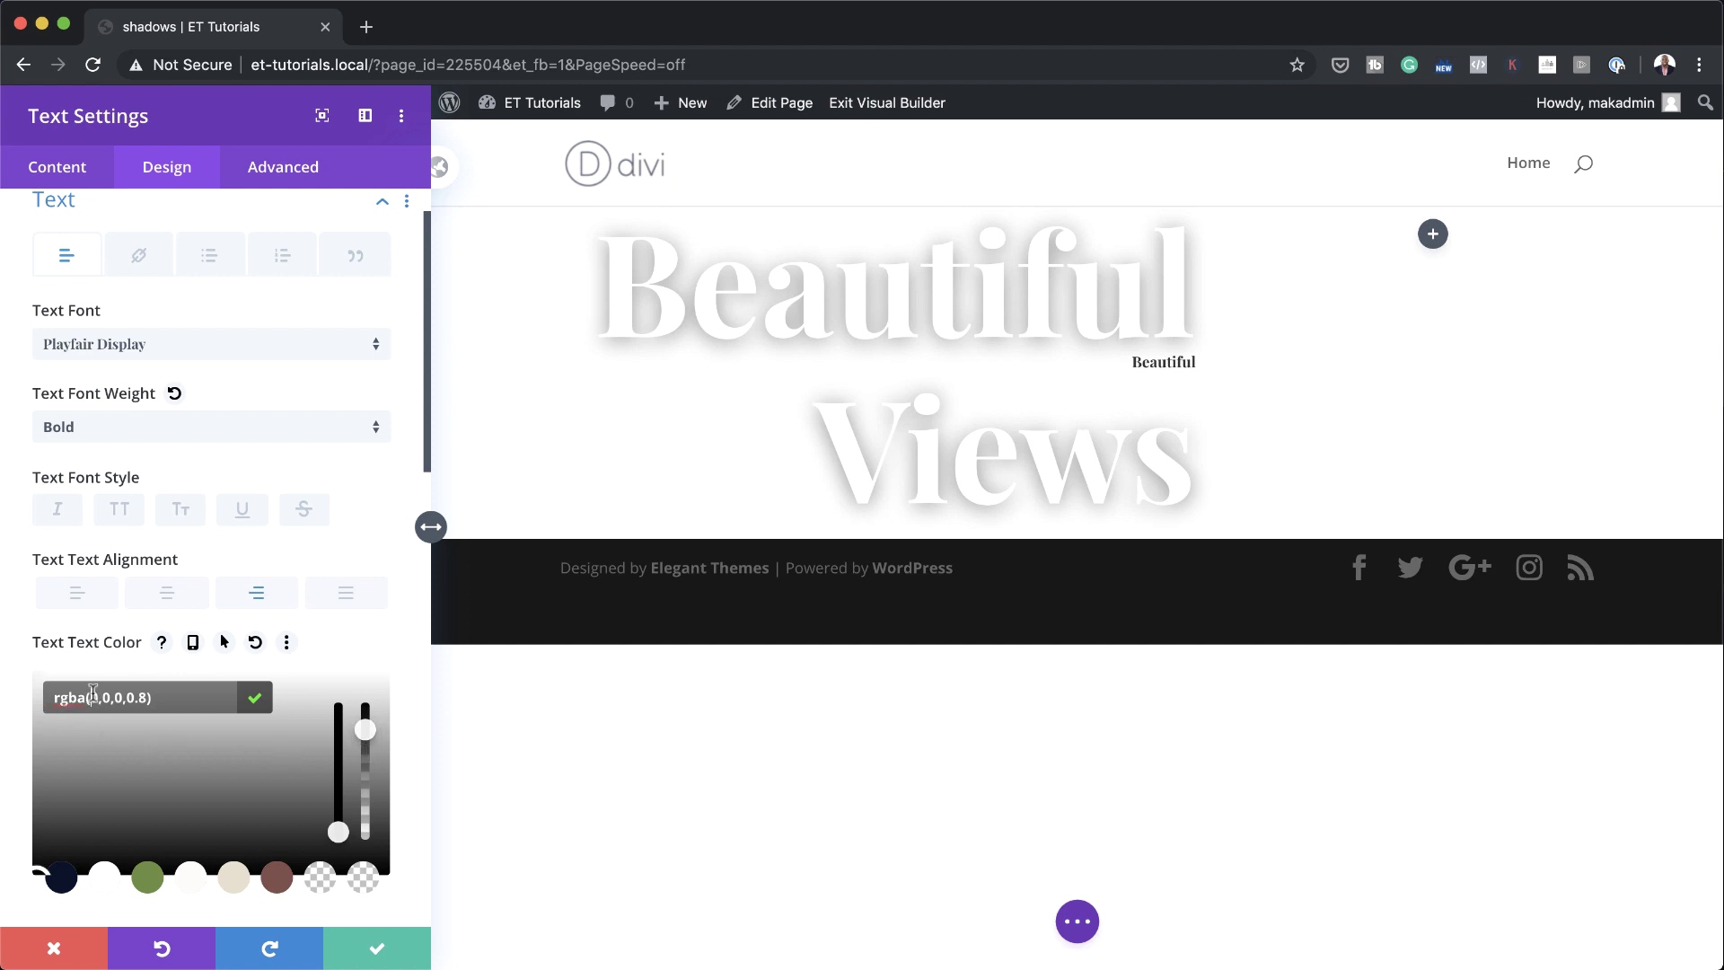
pyautogui.moveTo(93, 693); pyautogui.dragTo(144, 696)
pyautogui.write('94,150,187,0.28')
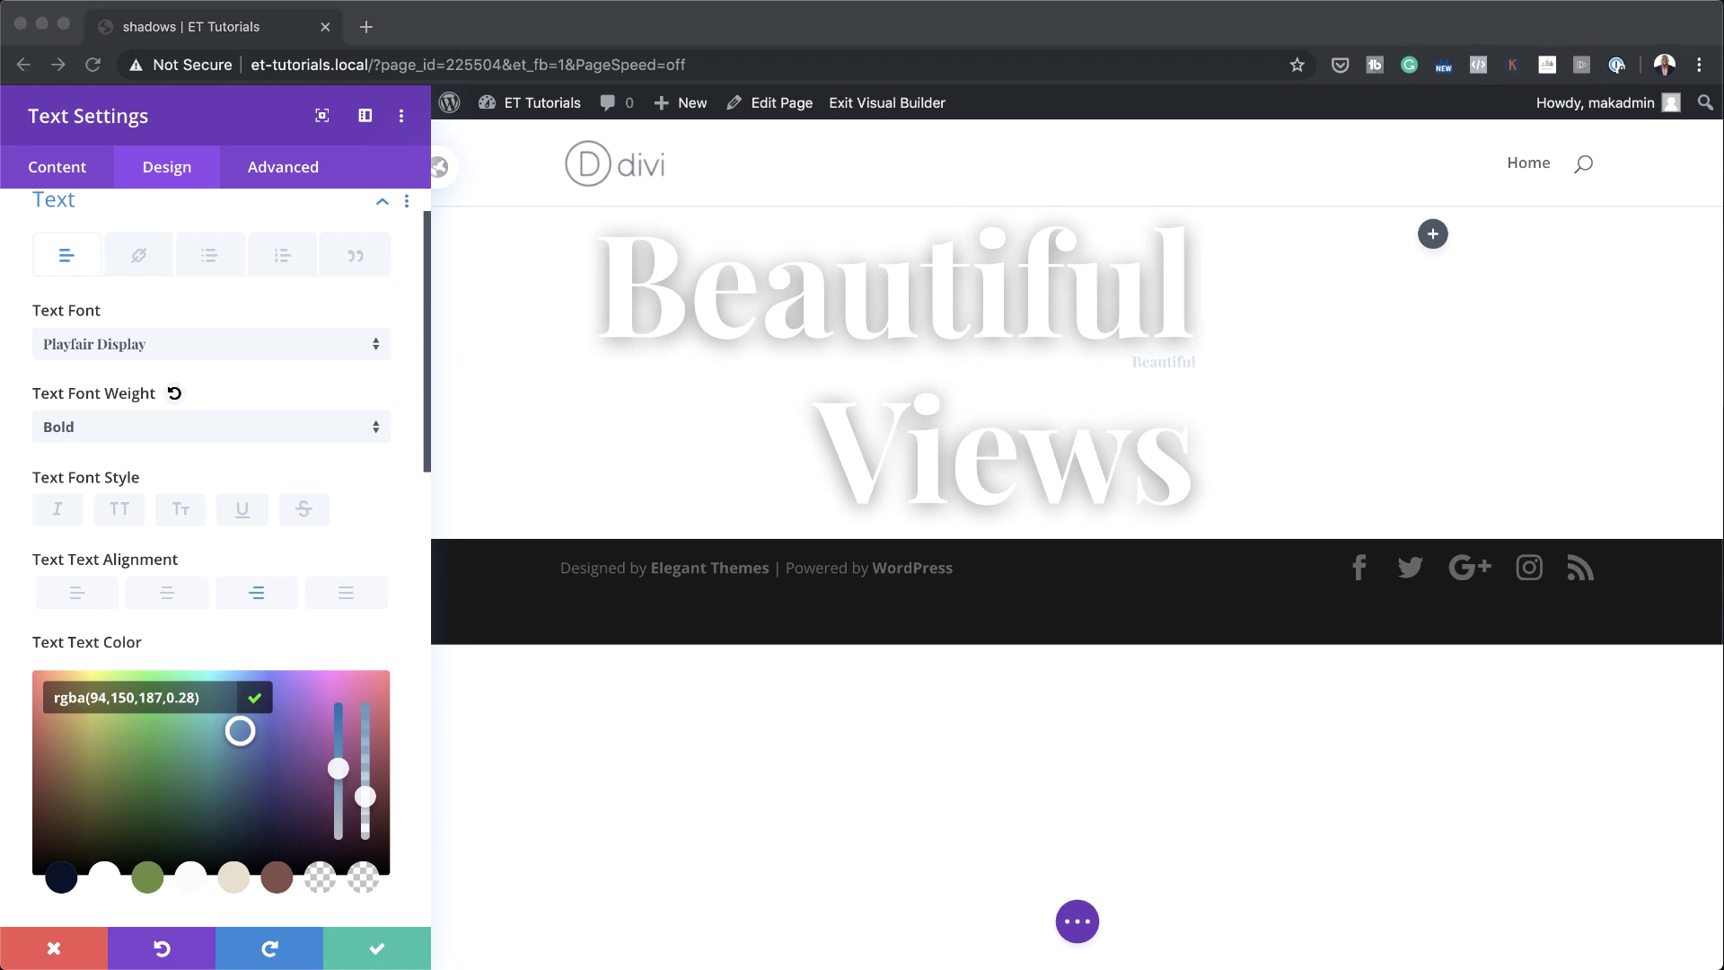
# - Set the pale blue "Beautiful" text's size to 11vw and its letter spacing to 4.5px
pyautogui.scroll(-3, 242, 815)
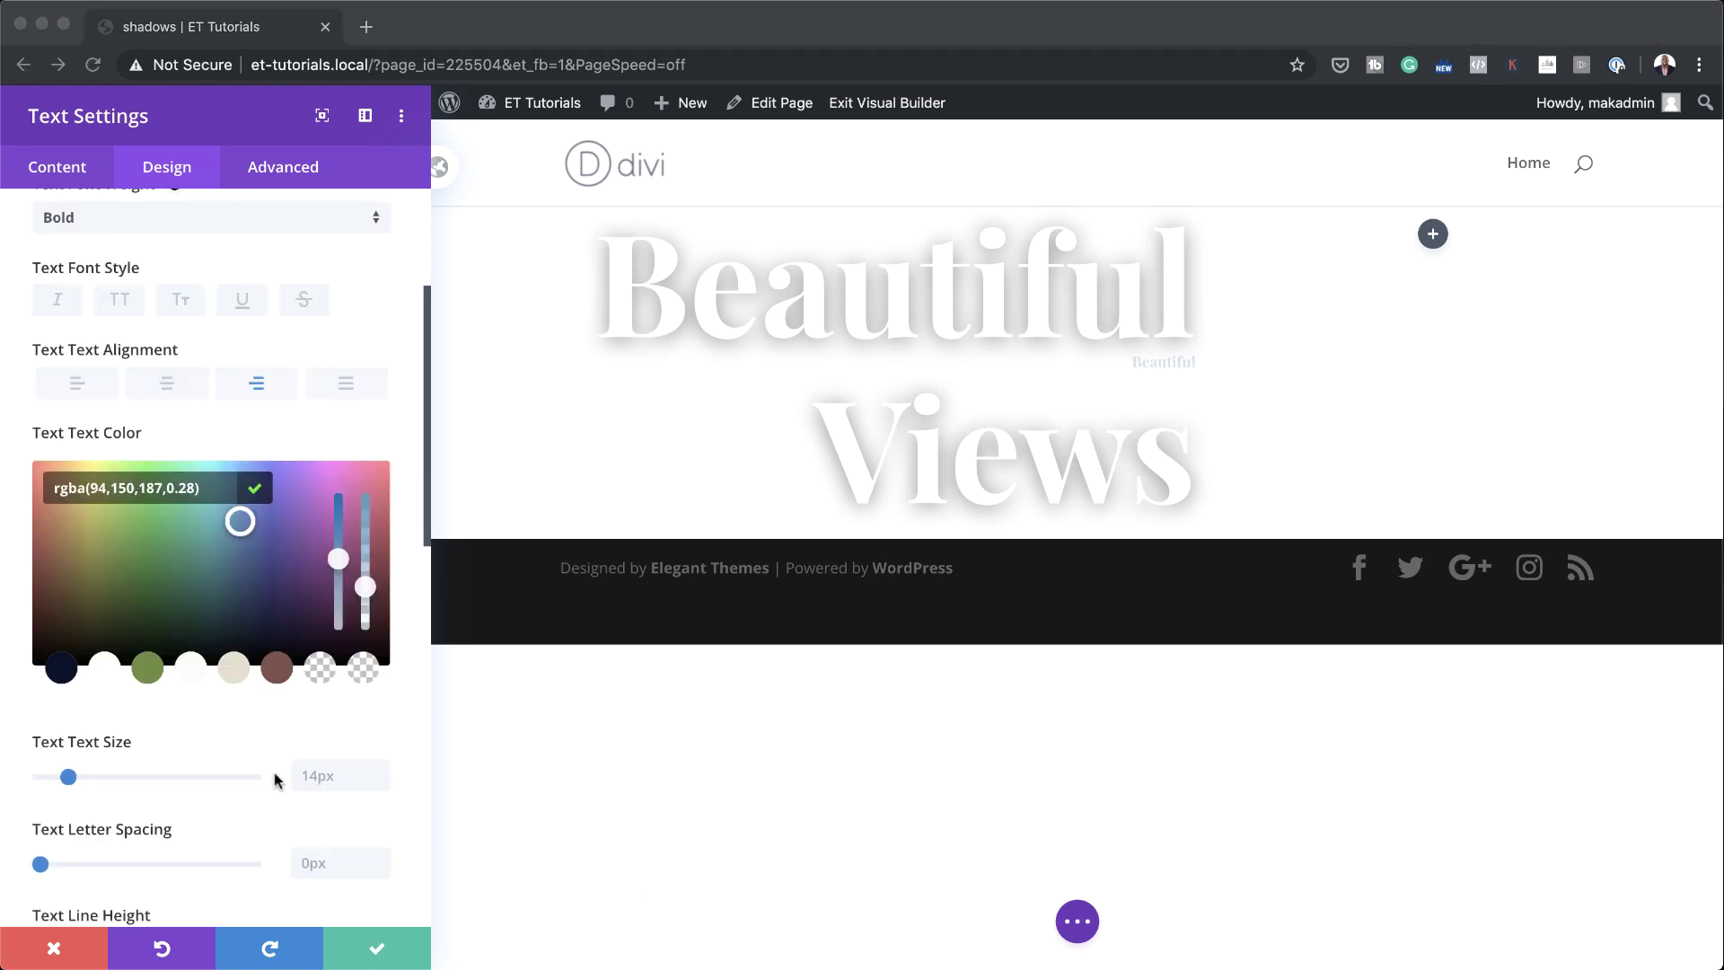
pyautogui.click(341, 776)
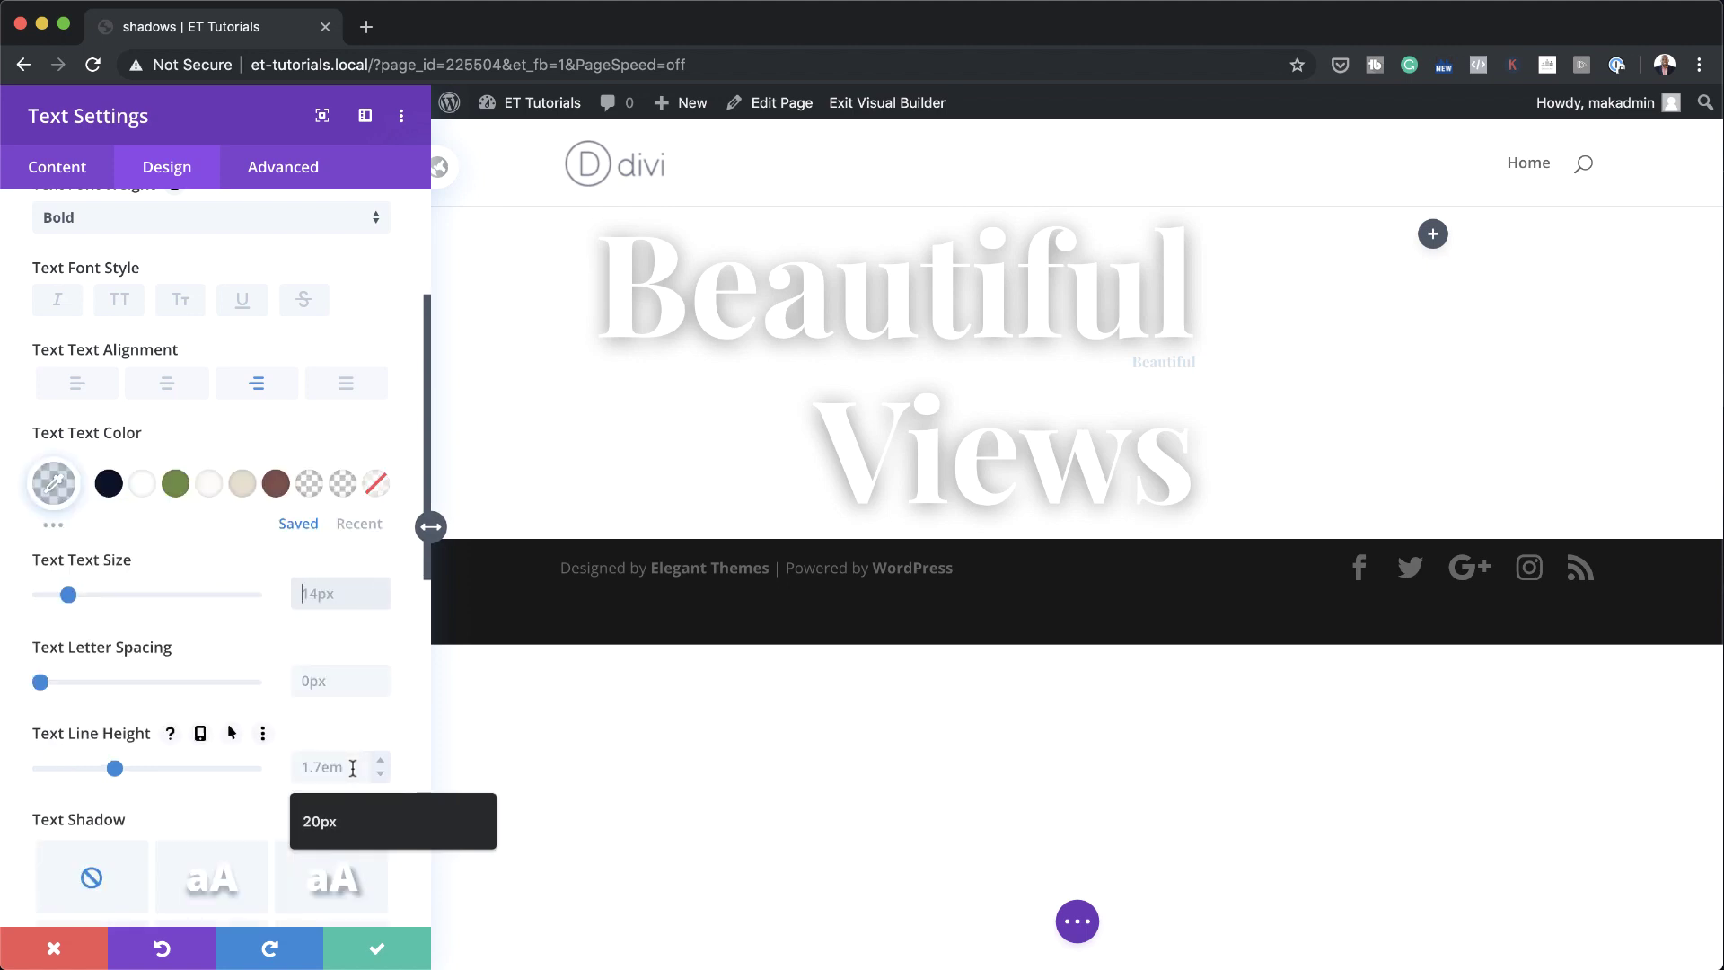
pyautogui.write('11vw')
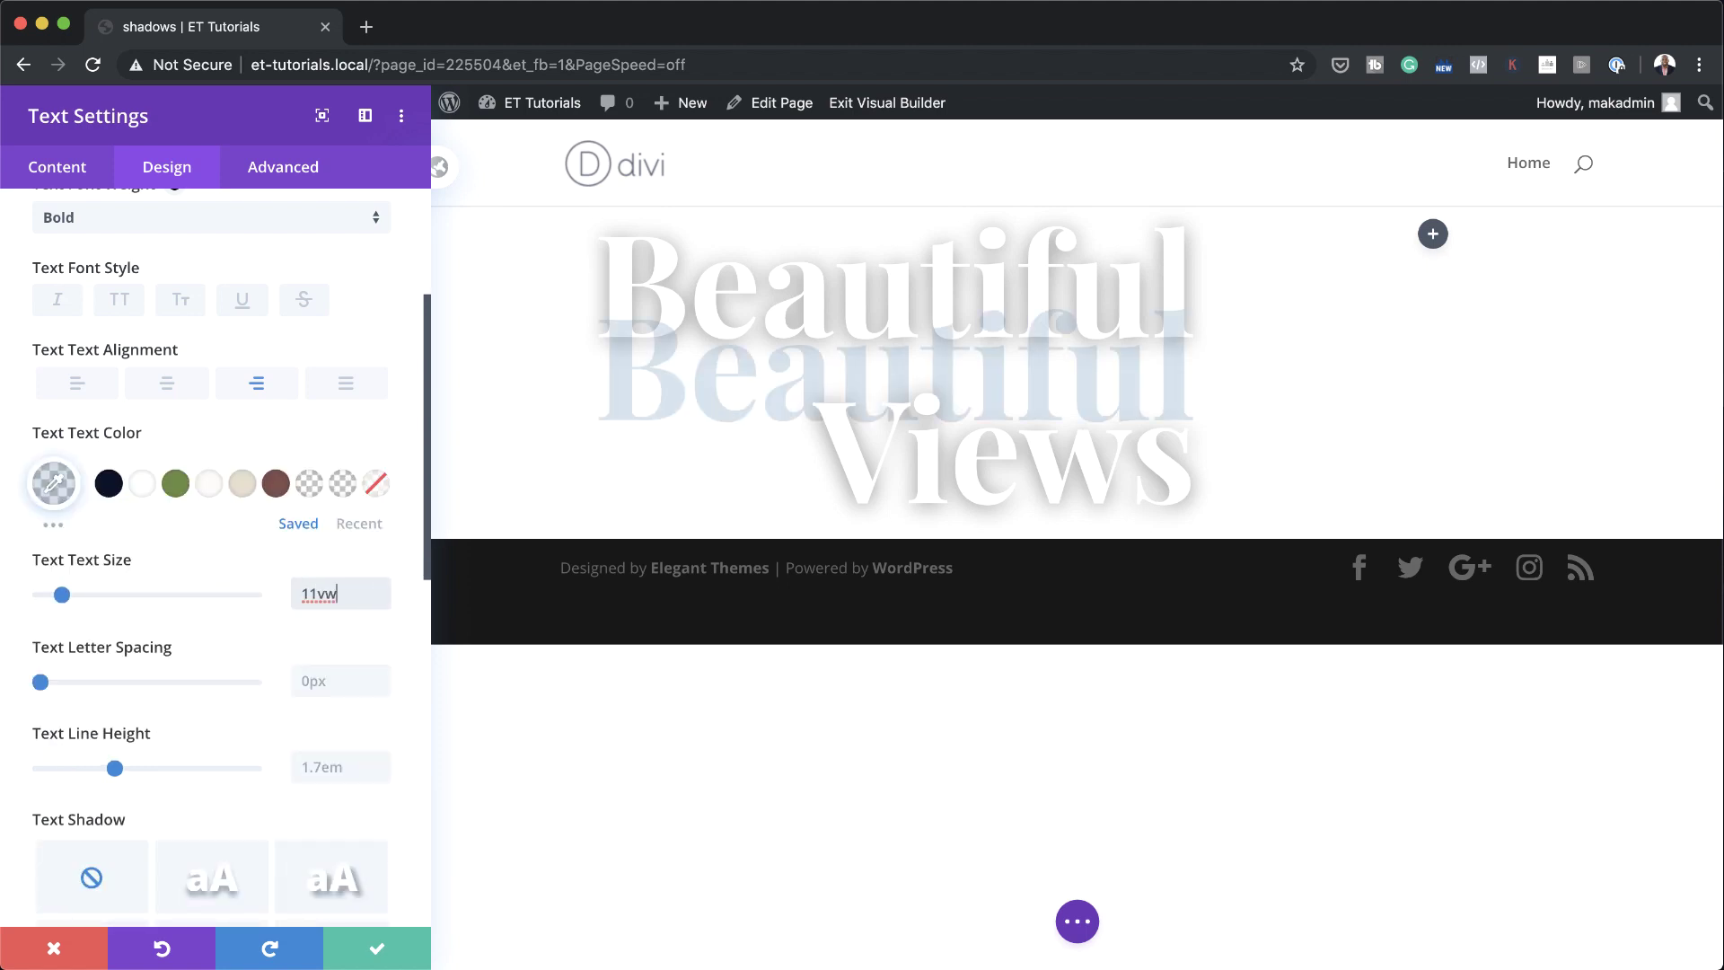
pyautogui.press('super+Tab')
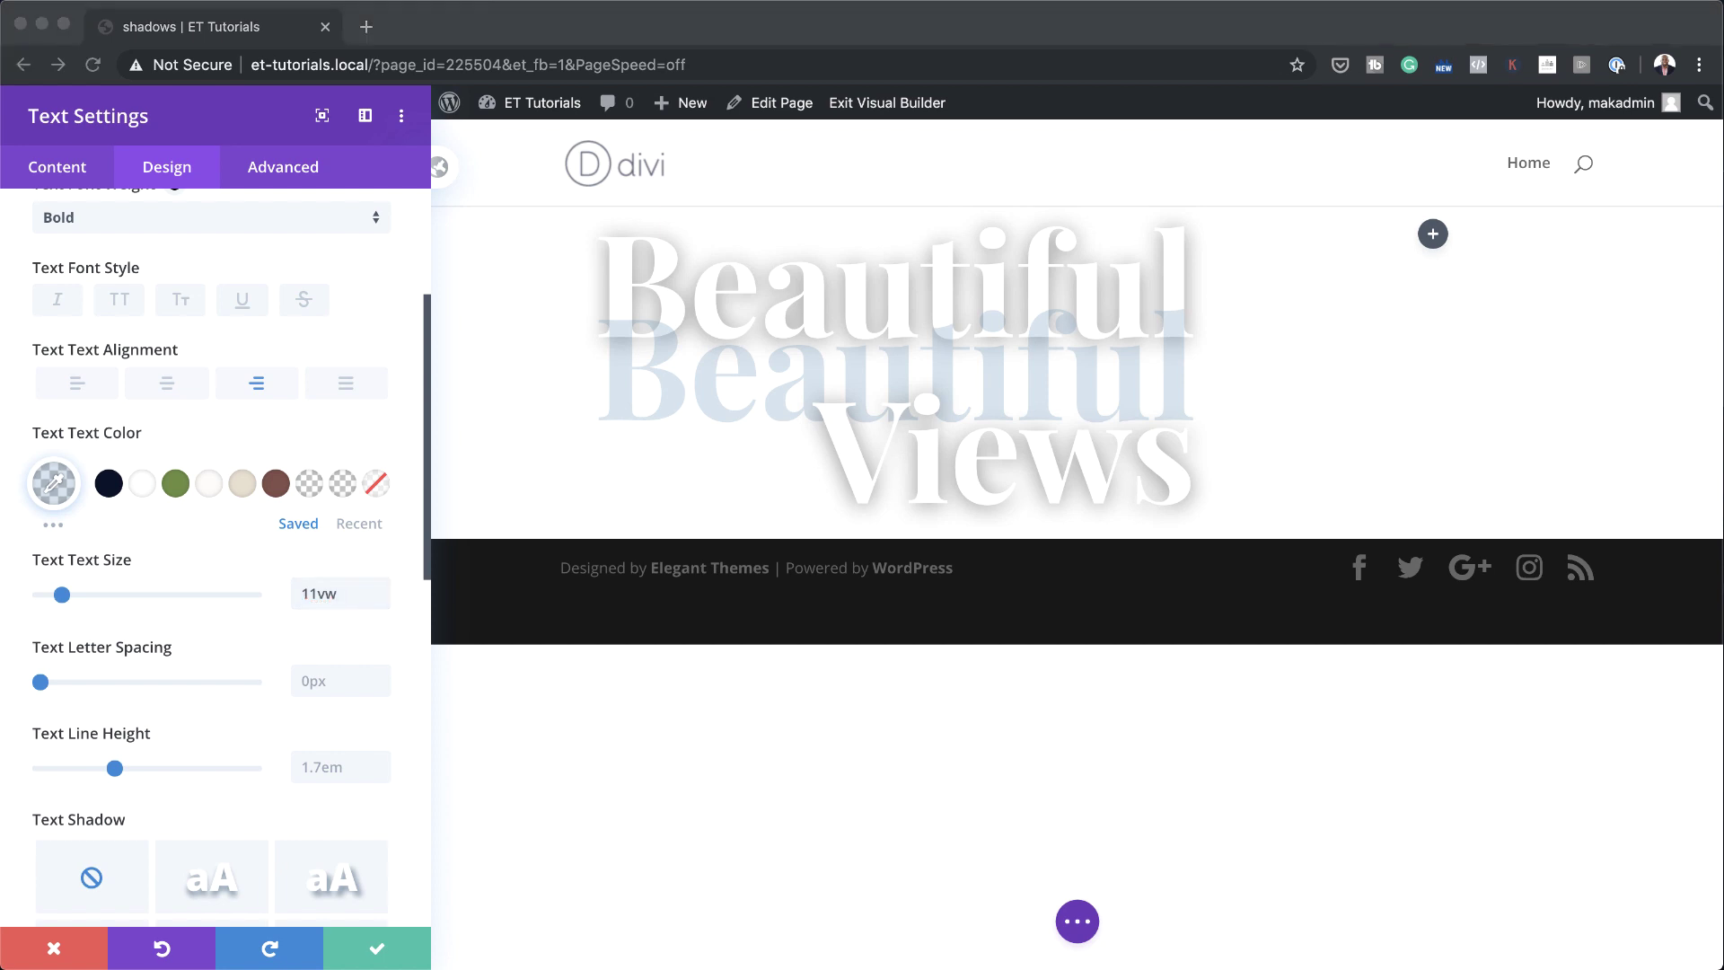
pyautogui.press('super+Tab')
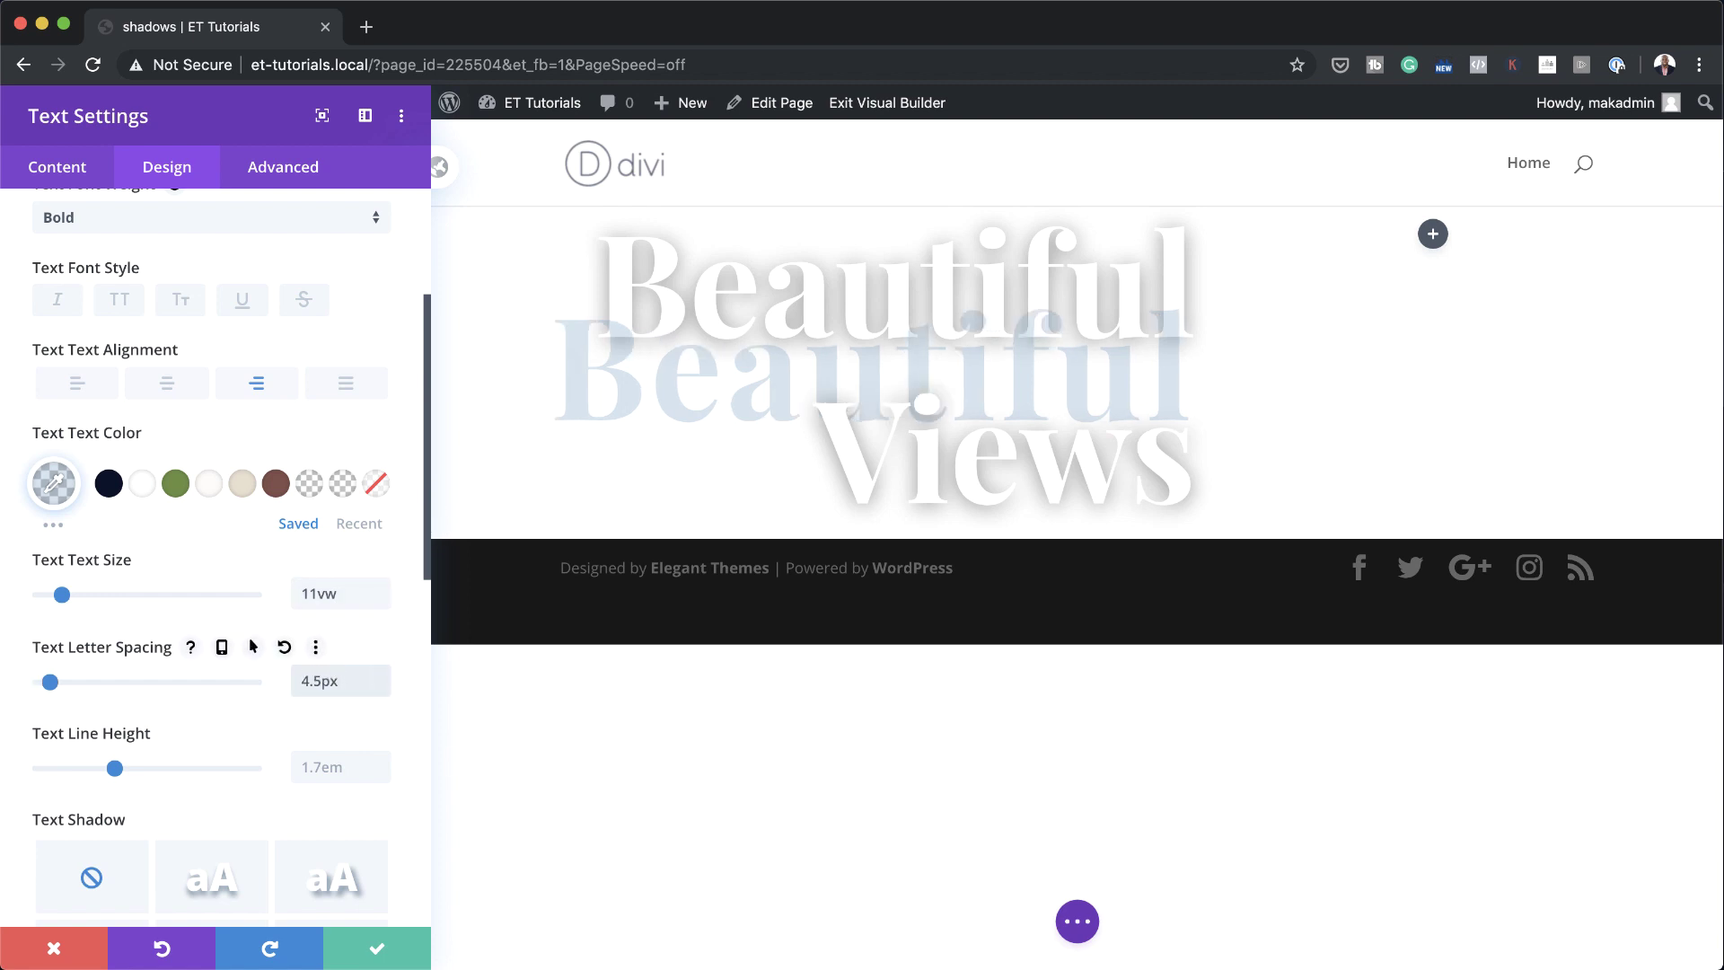
# - Set the pale blue "Beautiful" text's line height to 1em
pyautogui.click(346, 769)
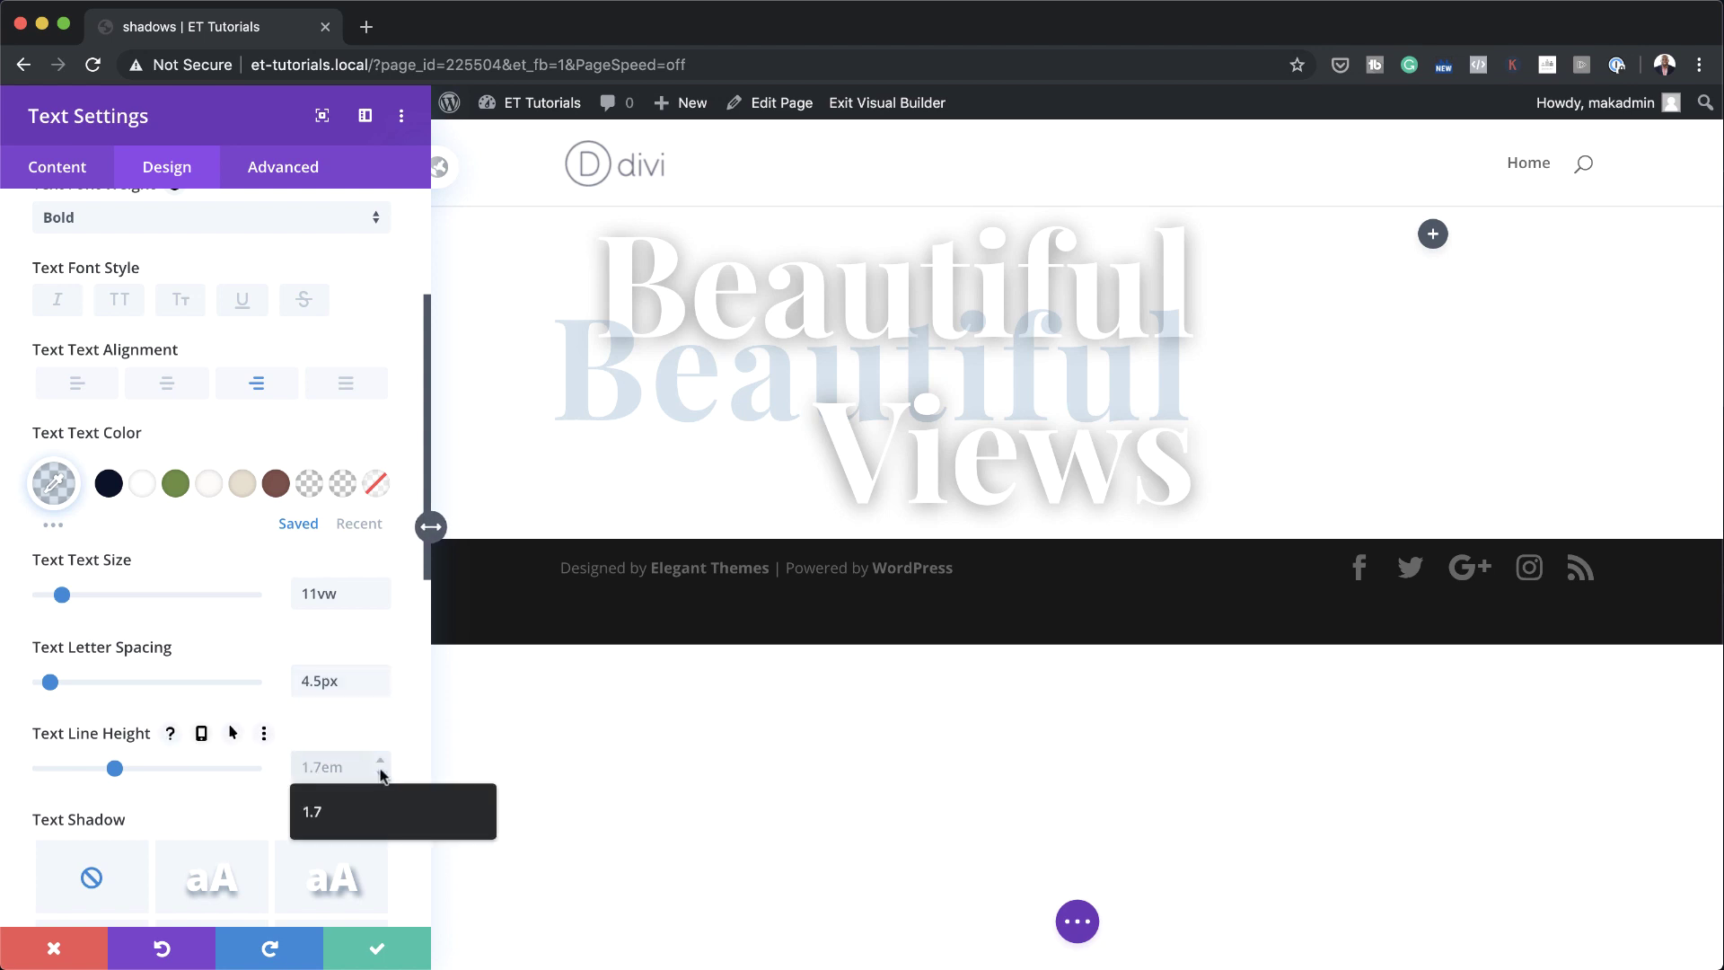
pyautogui.write('1em')
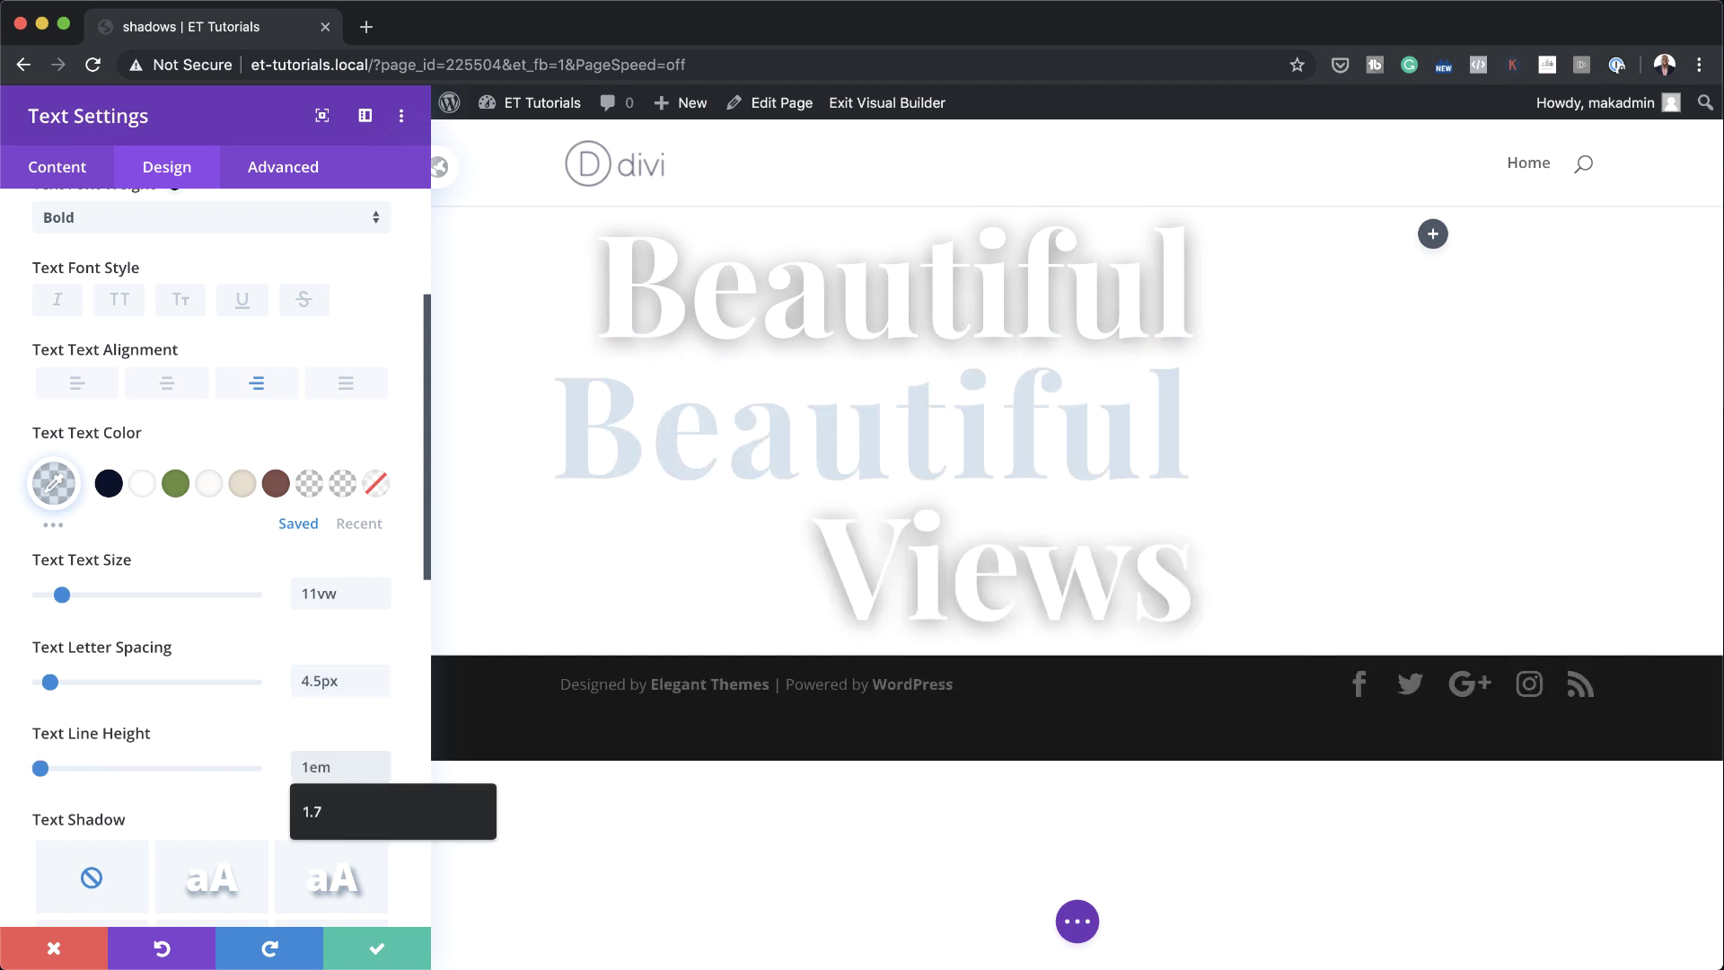
pyautogui.click(391, 723)
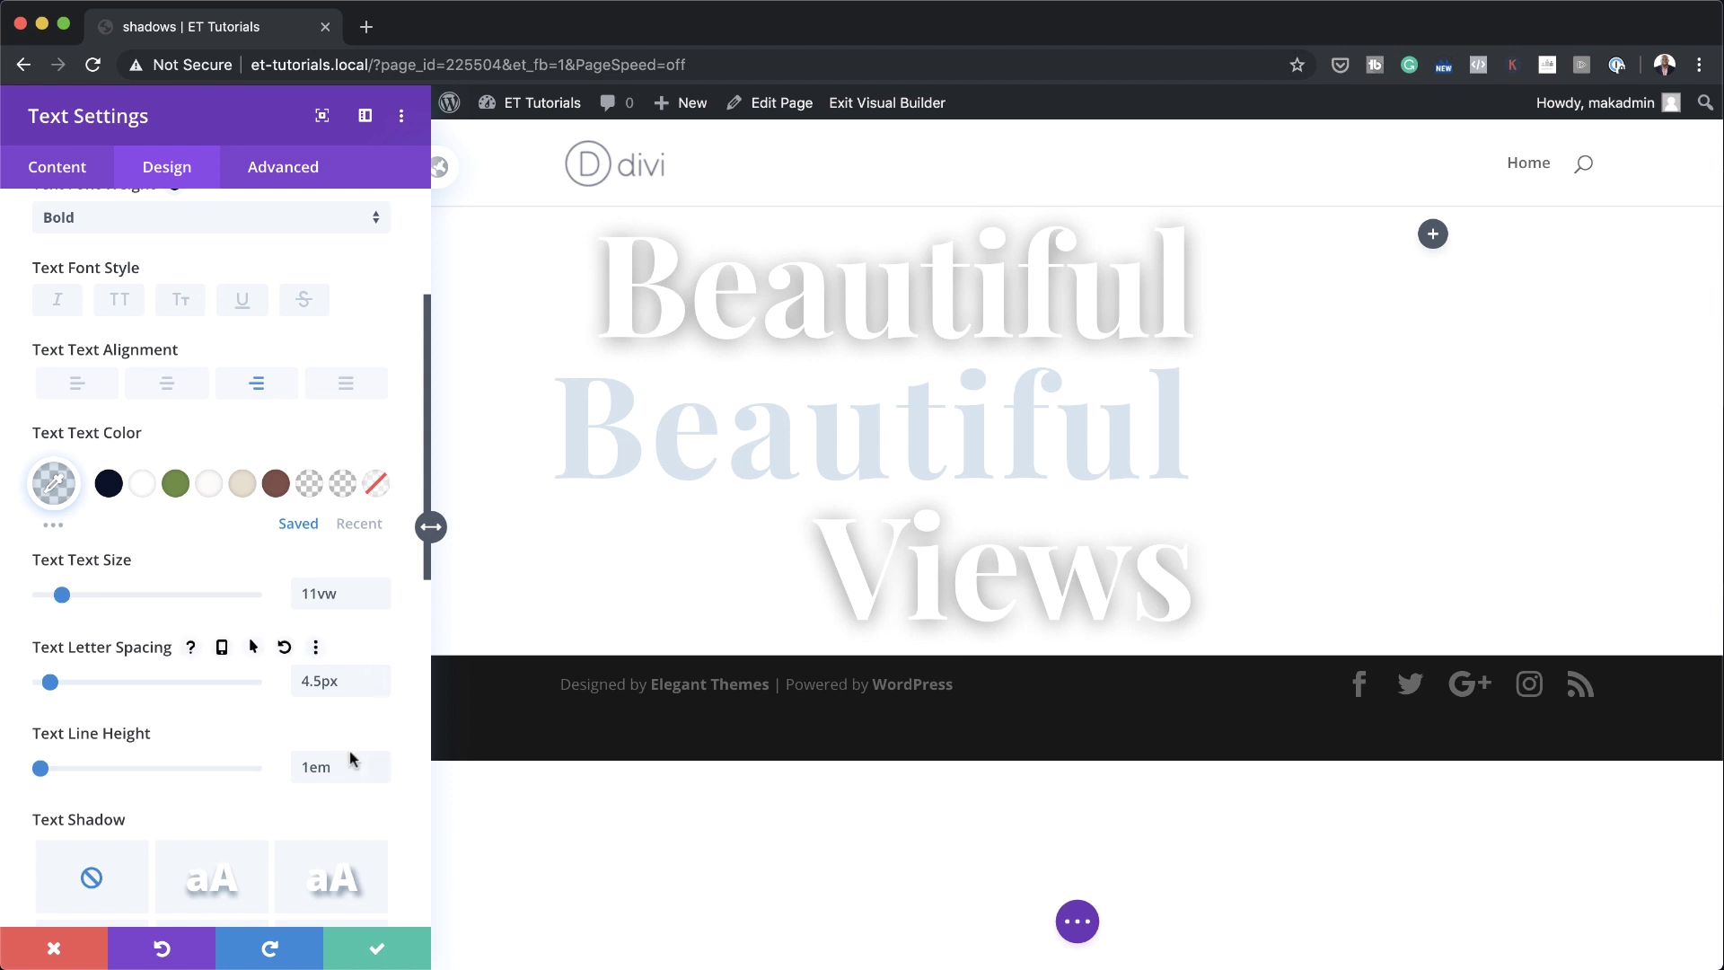
# - Unlink the translate axes and move the pale blue "Beautiful" text 13.9vw vertically and -2.1vw horizontally
pyautogui.scroll(-10, 350, 759)
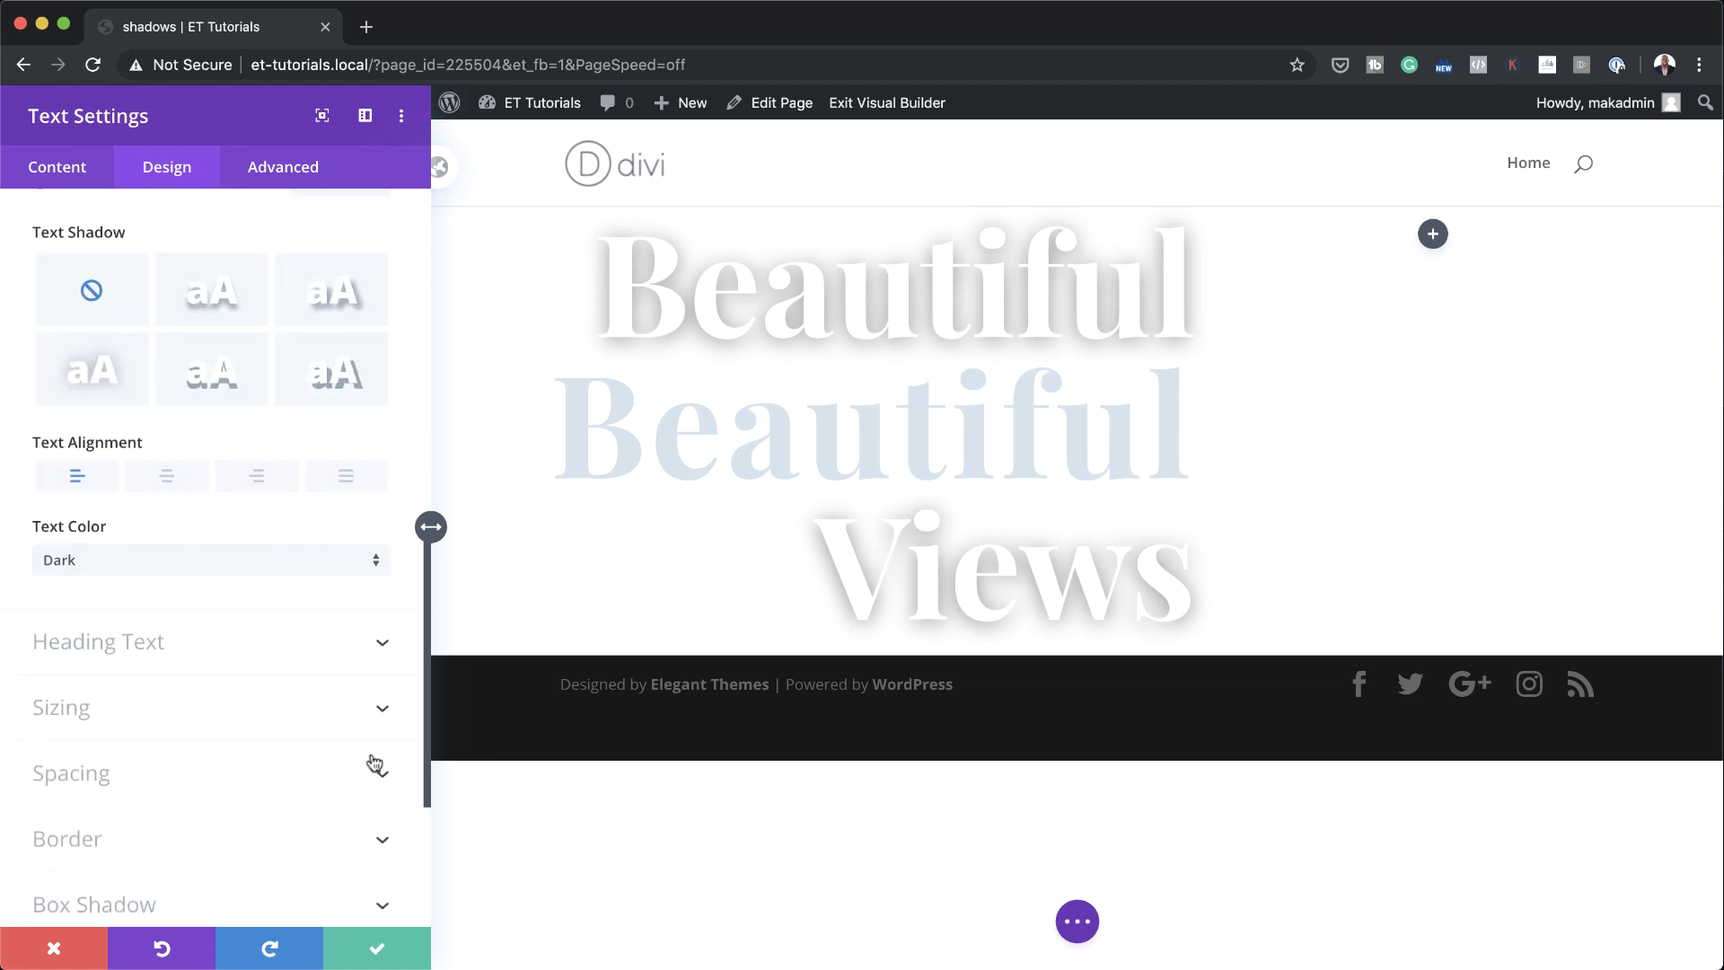
pyautogui.scroll(-5, 375, 763)
pyautogui.click(215, 753)
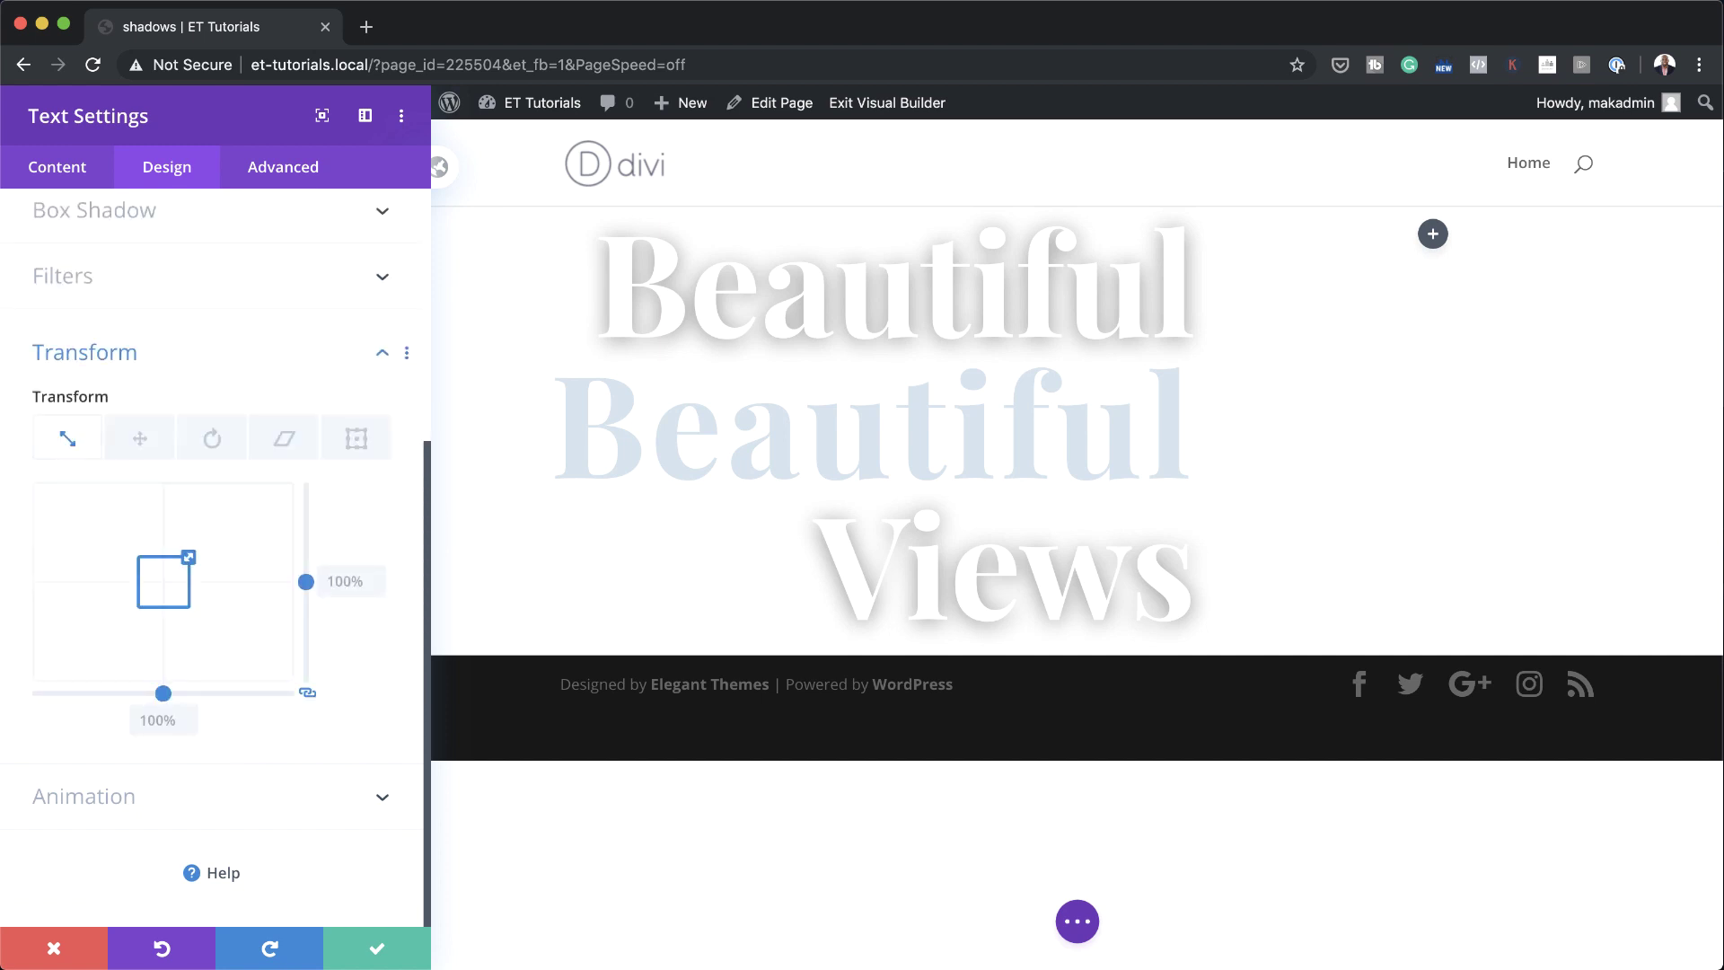
pyautogui.click(141, 440)
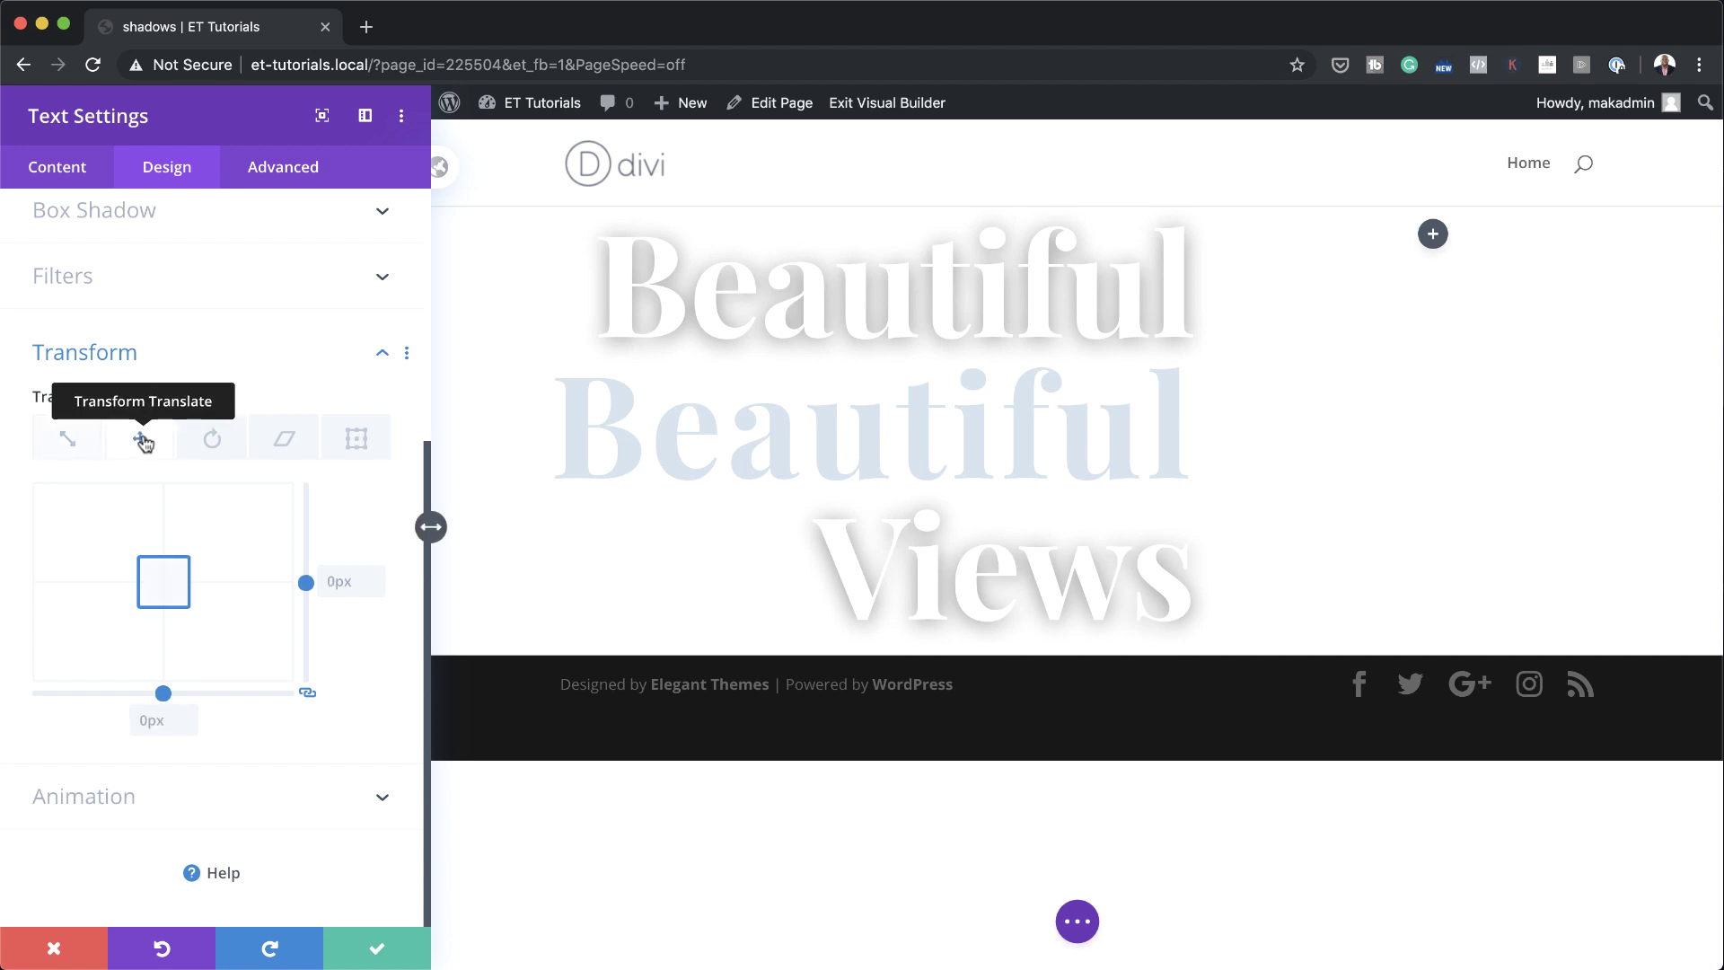
pyautogui.click(307, 696)
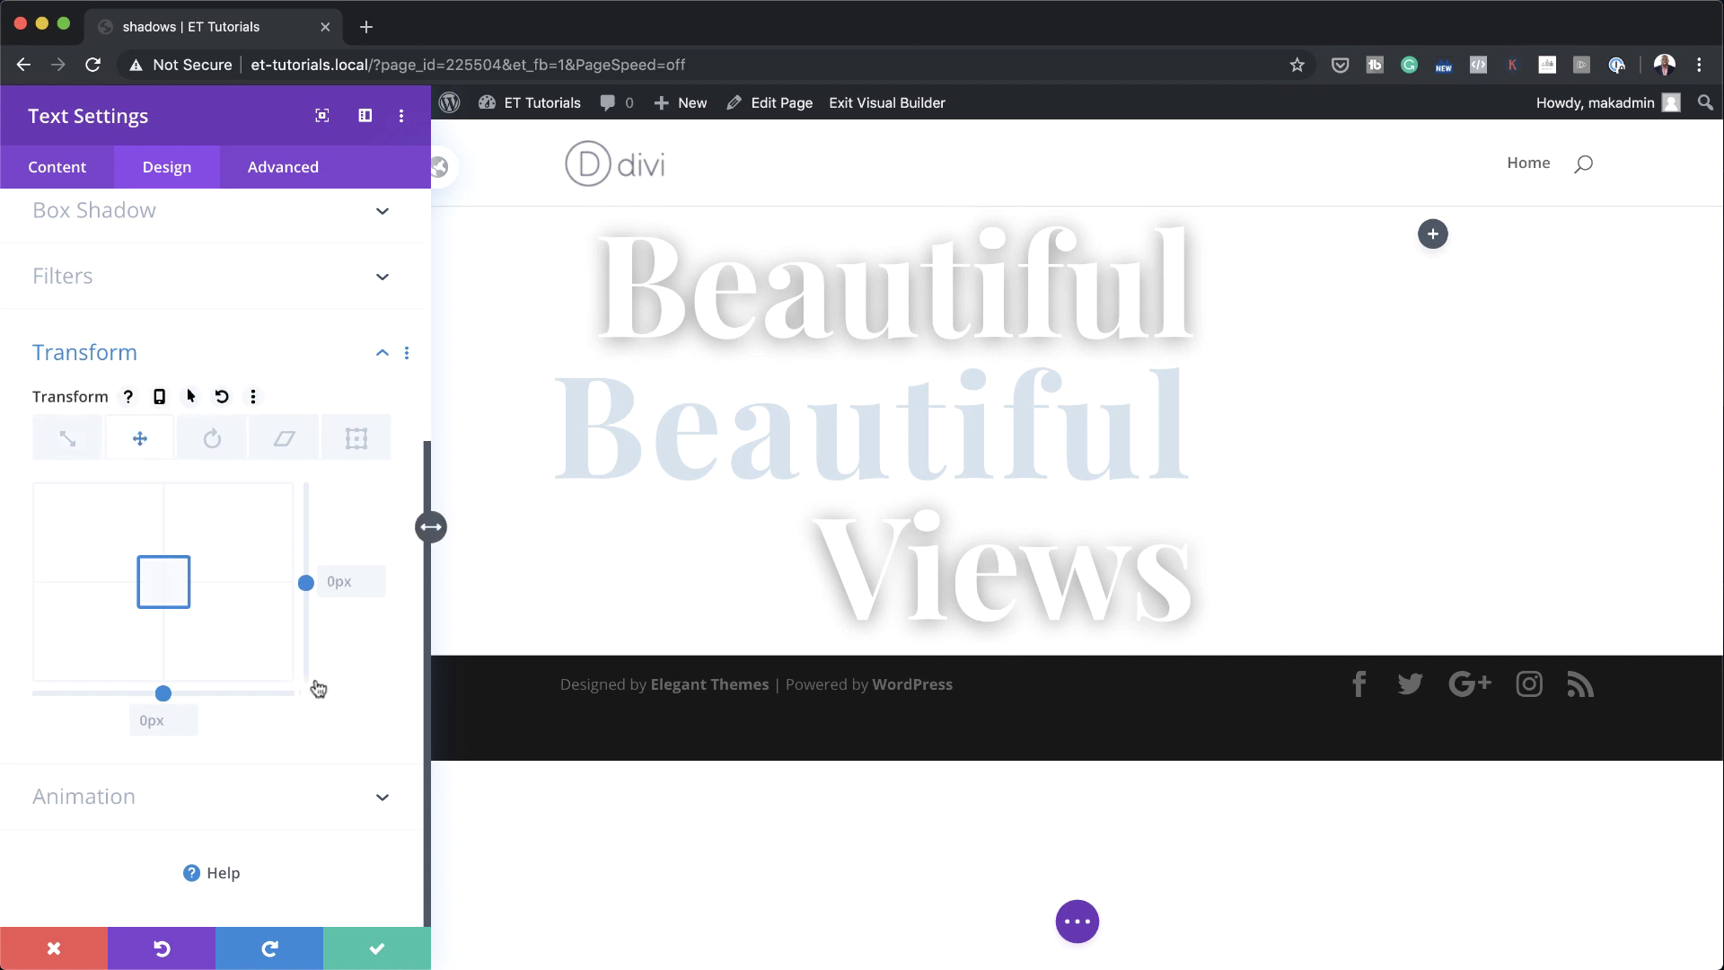
pyautogui.click(334, 579)
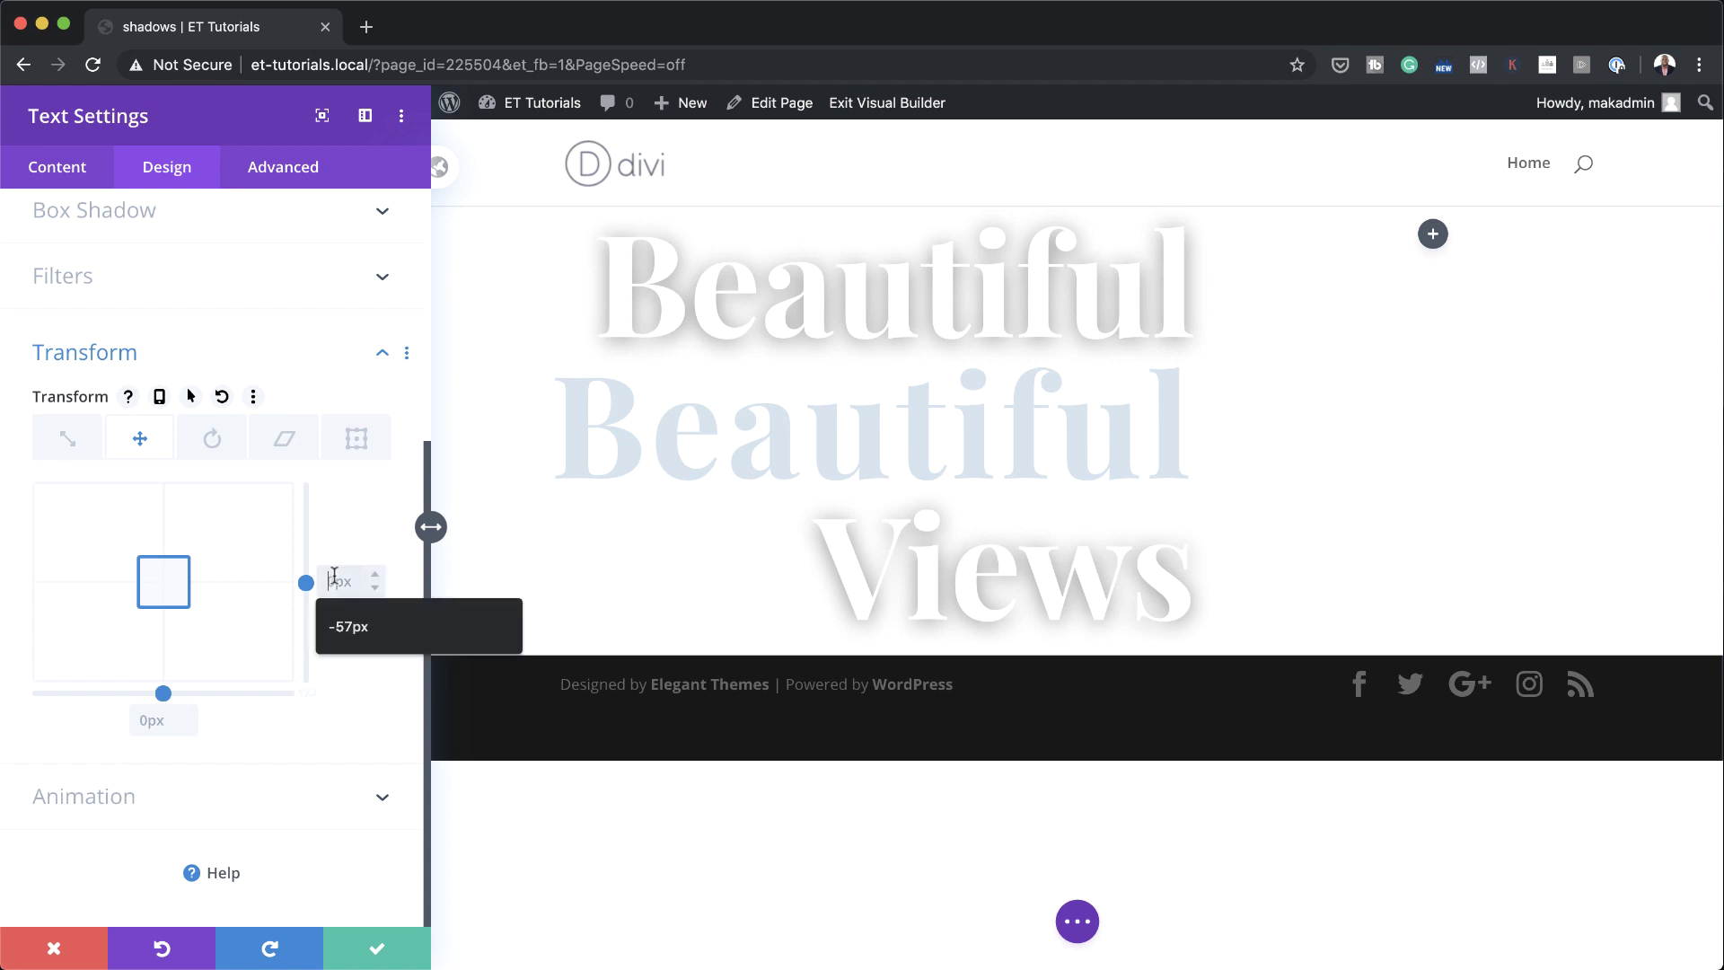
pyautogui.write('13.9vw')
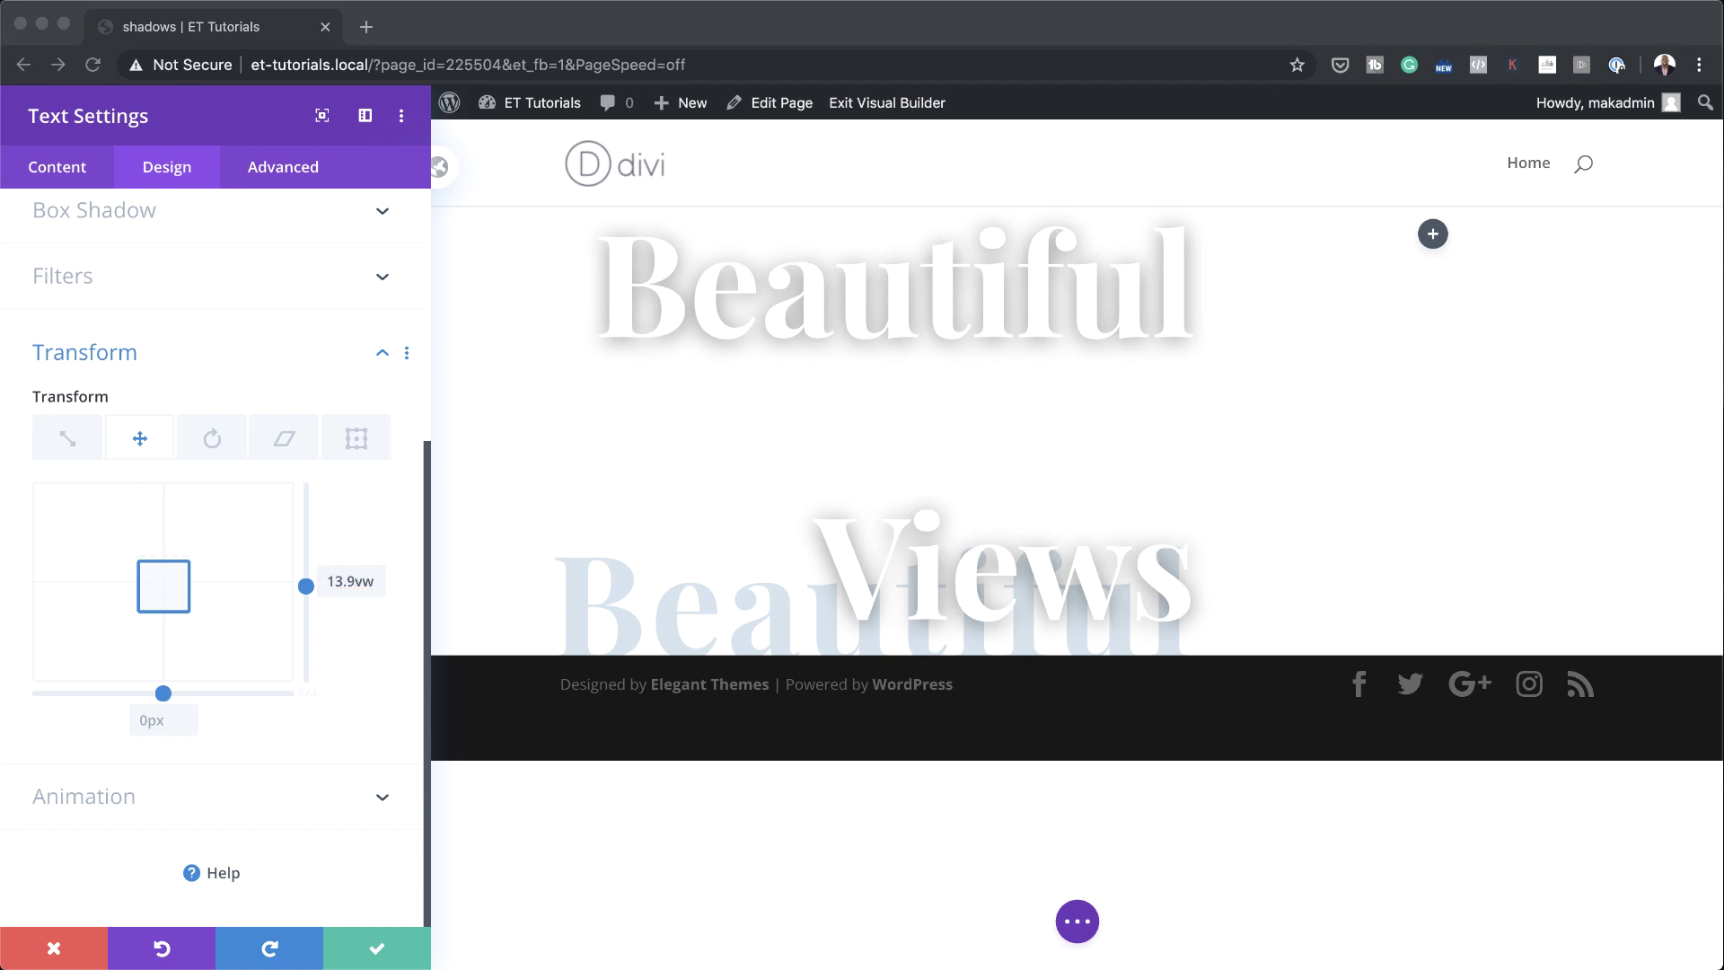
pyautogui.click(163, 722)
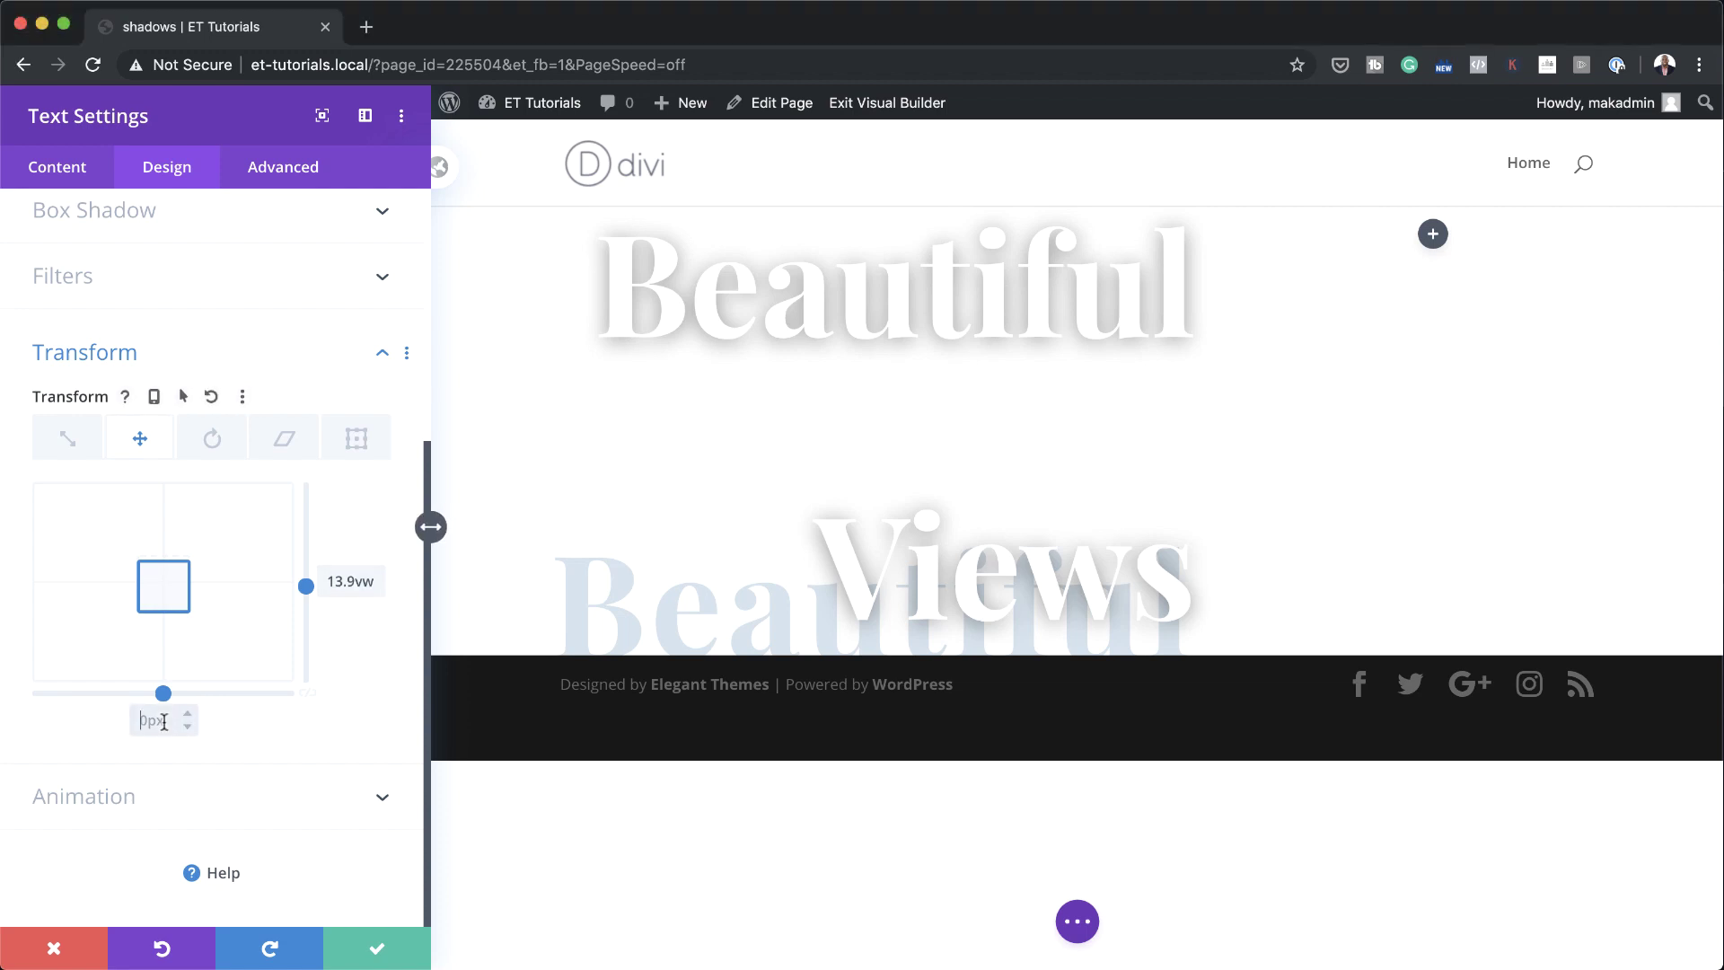
pyautogui.write('-2.1vw')
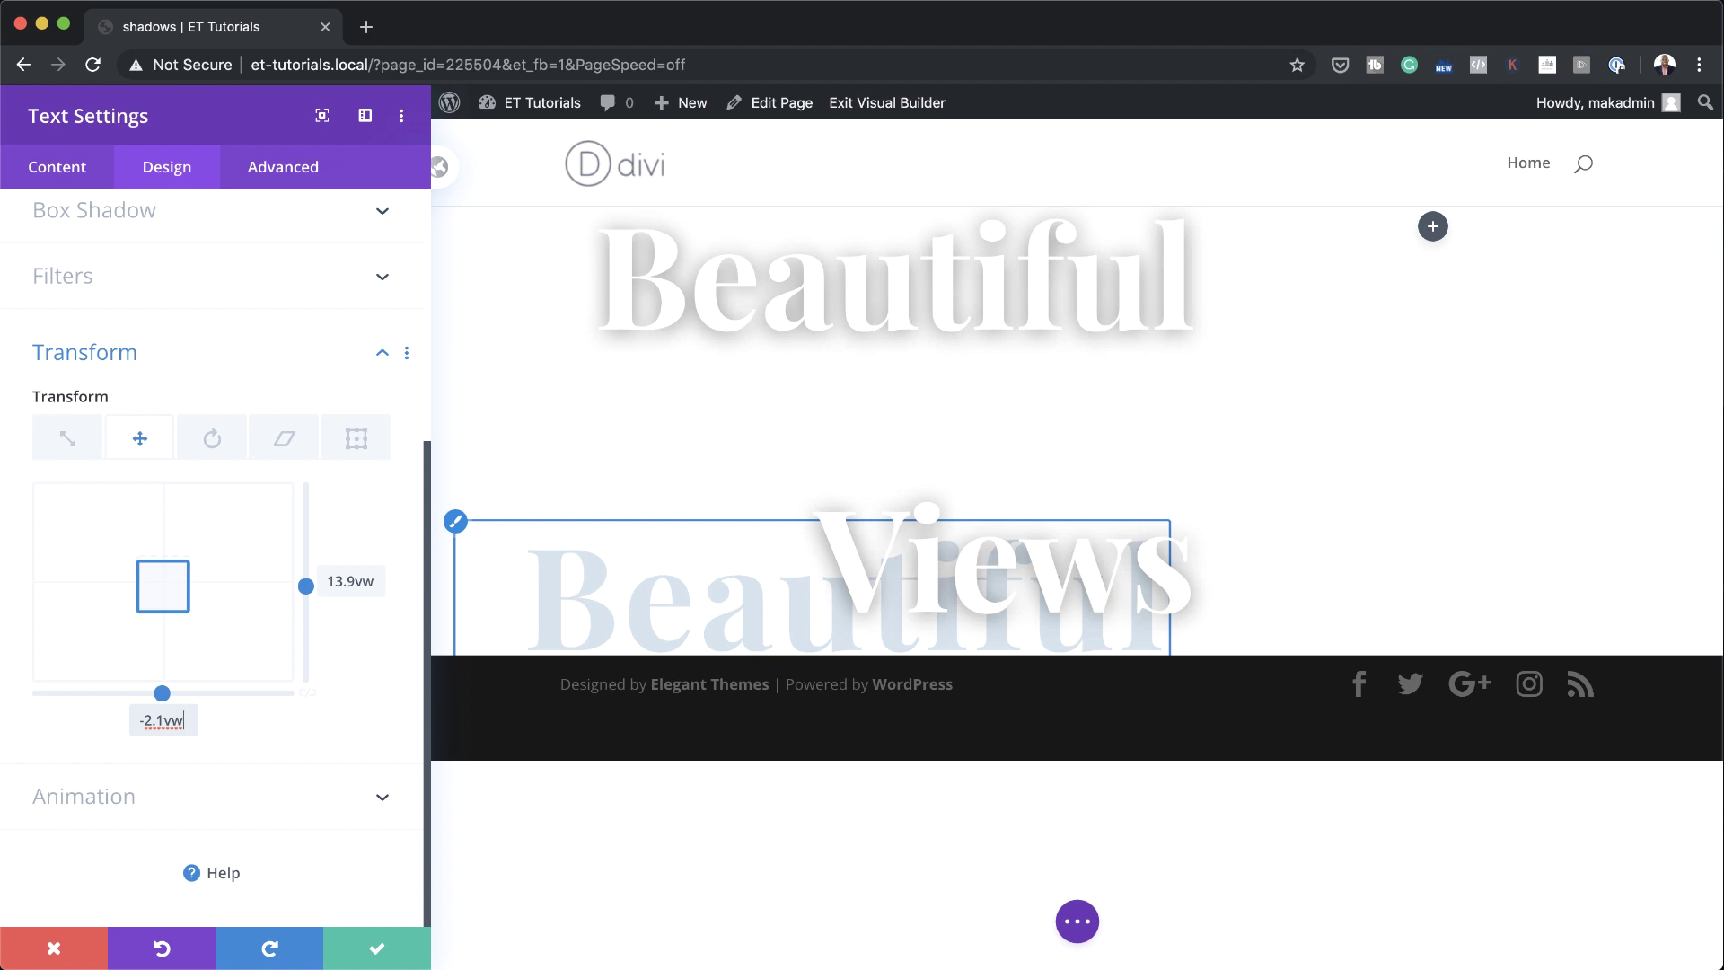
pyautogui.press('super+Tab')
pyautogui.press('super+Tab')
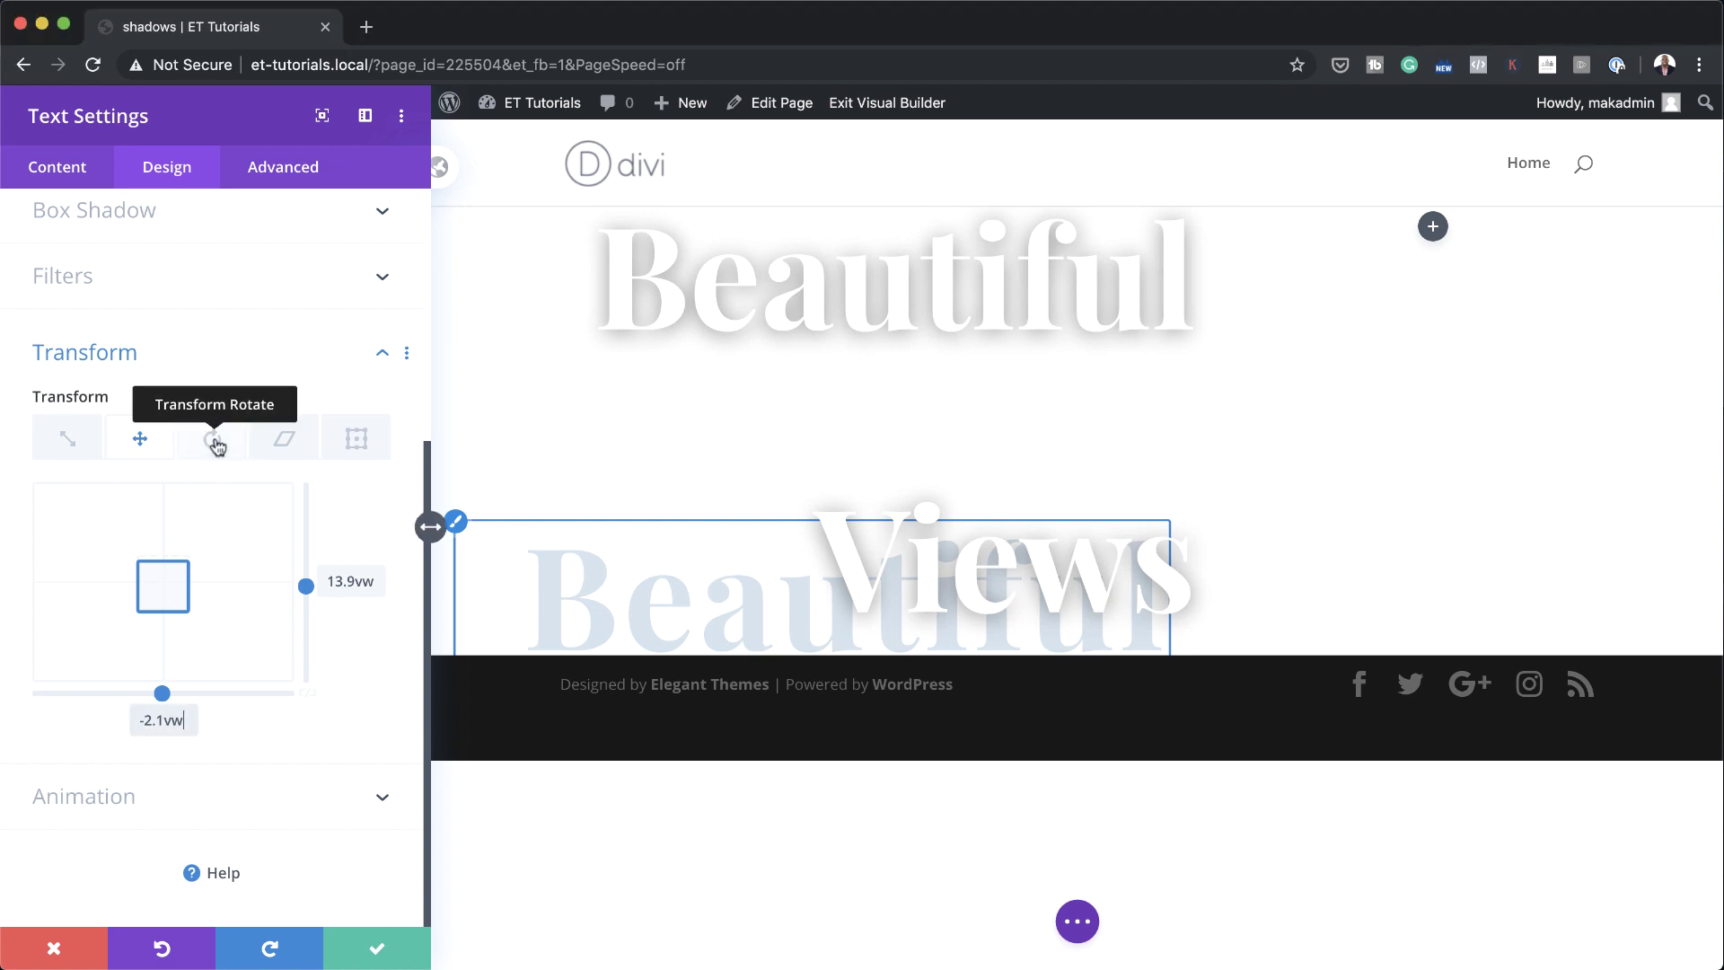
# - Rotate the pale blue "Beautiful" text 291deg about its horizontal axis
pyautogui.click(213, 440)
pyautogui.click(216, 720)
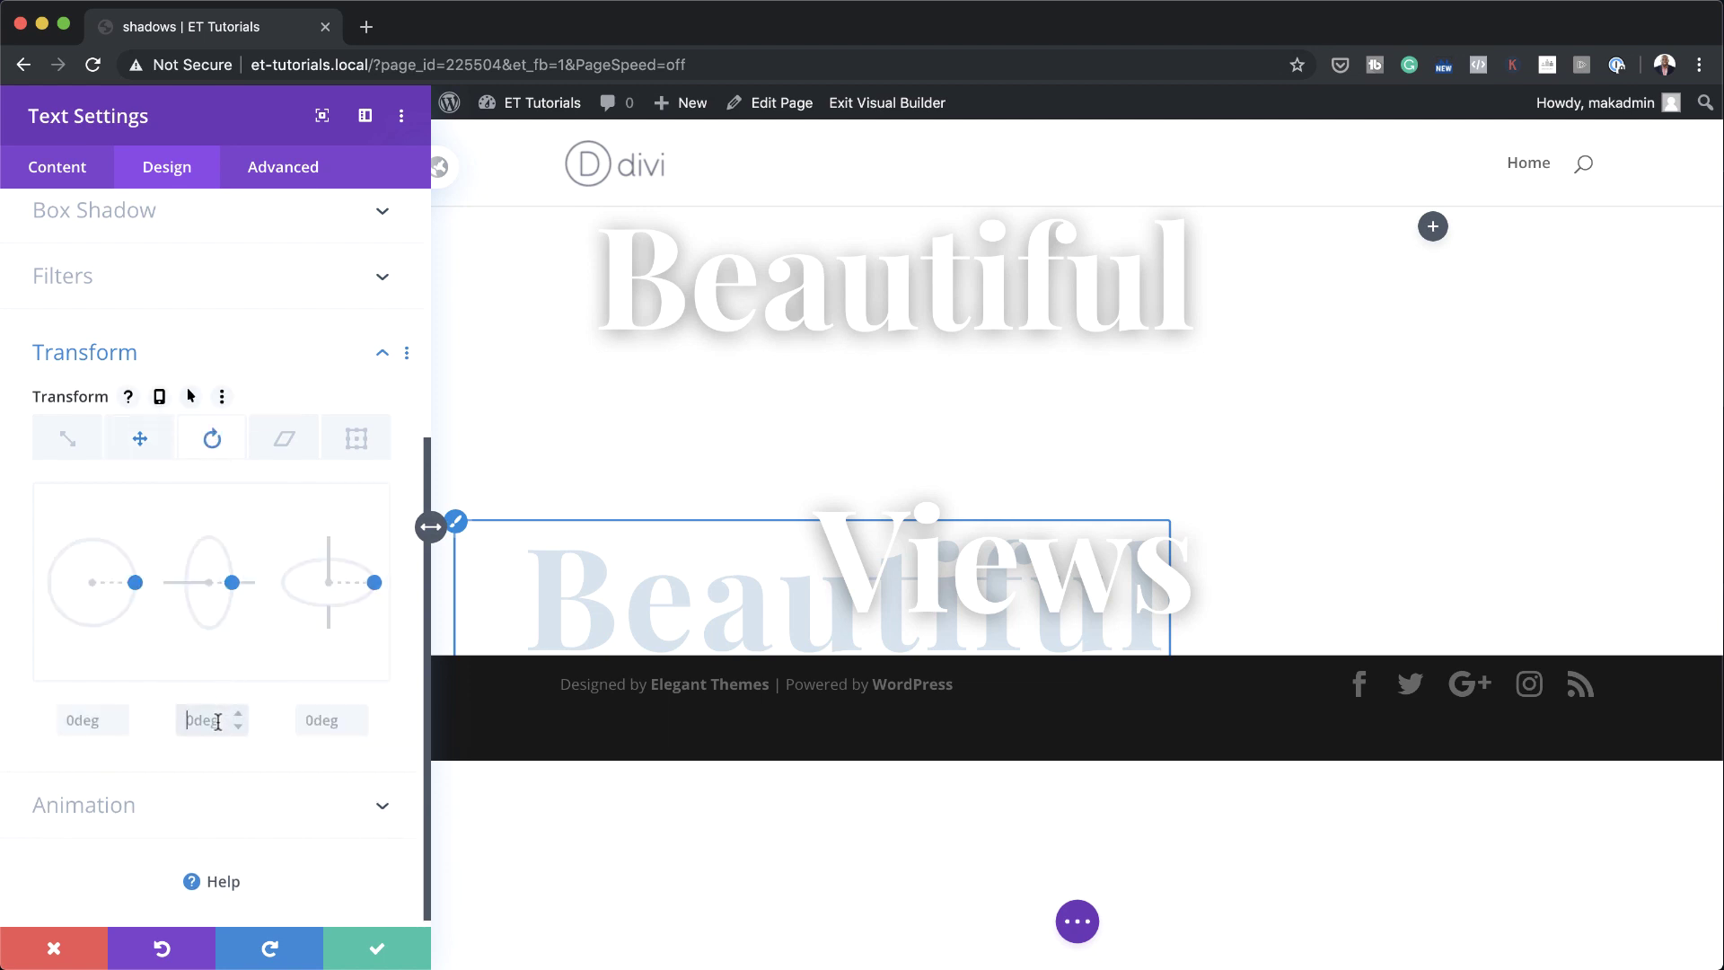
pyautogui.write('291deg')
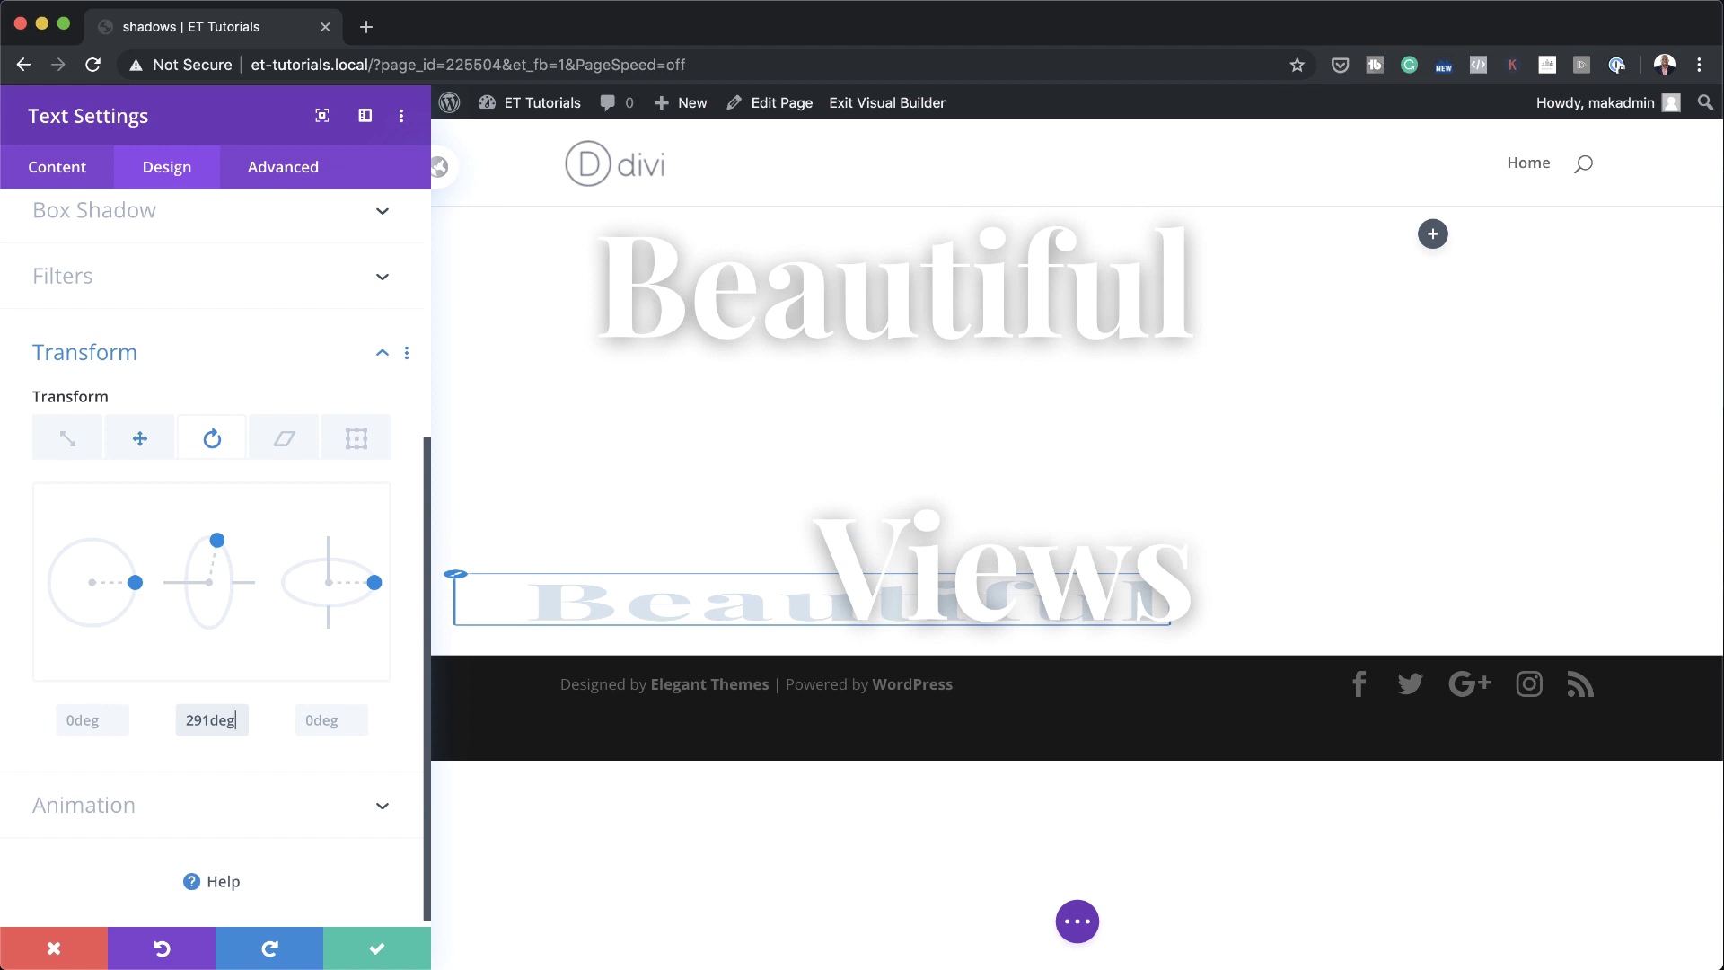
# - Skew the pale blue "Beautiful" text 30deg horizontally and save the module's settings
pyautogui.click(283, 438)
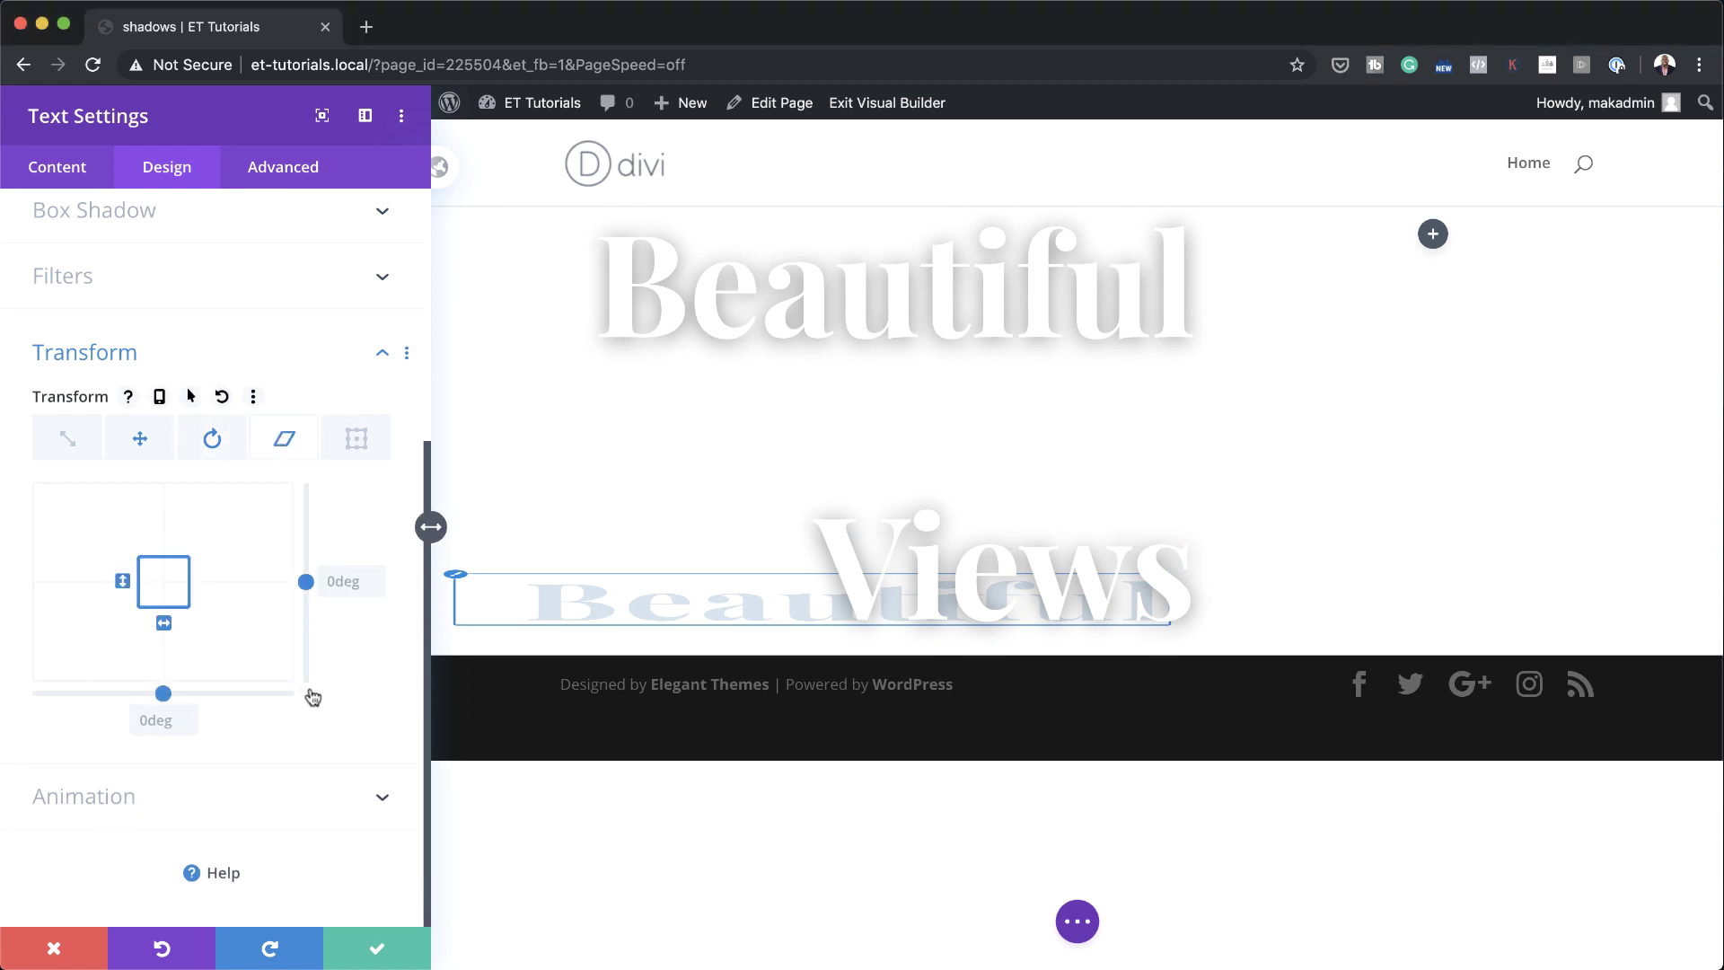
pyautogui.click(141, 710)
pyautogui.write('3')
pyautogui.press('Return')
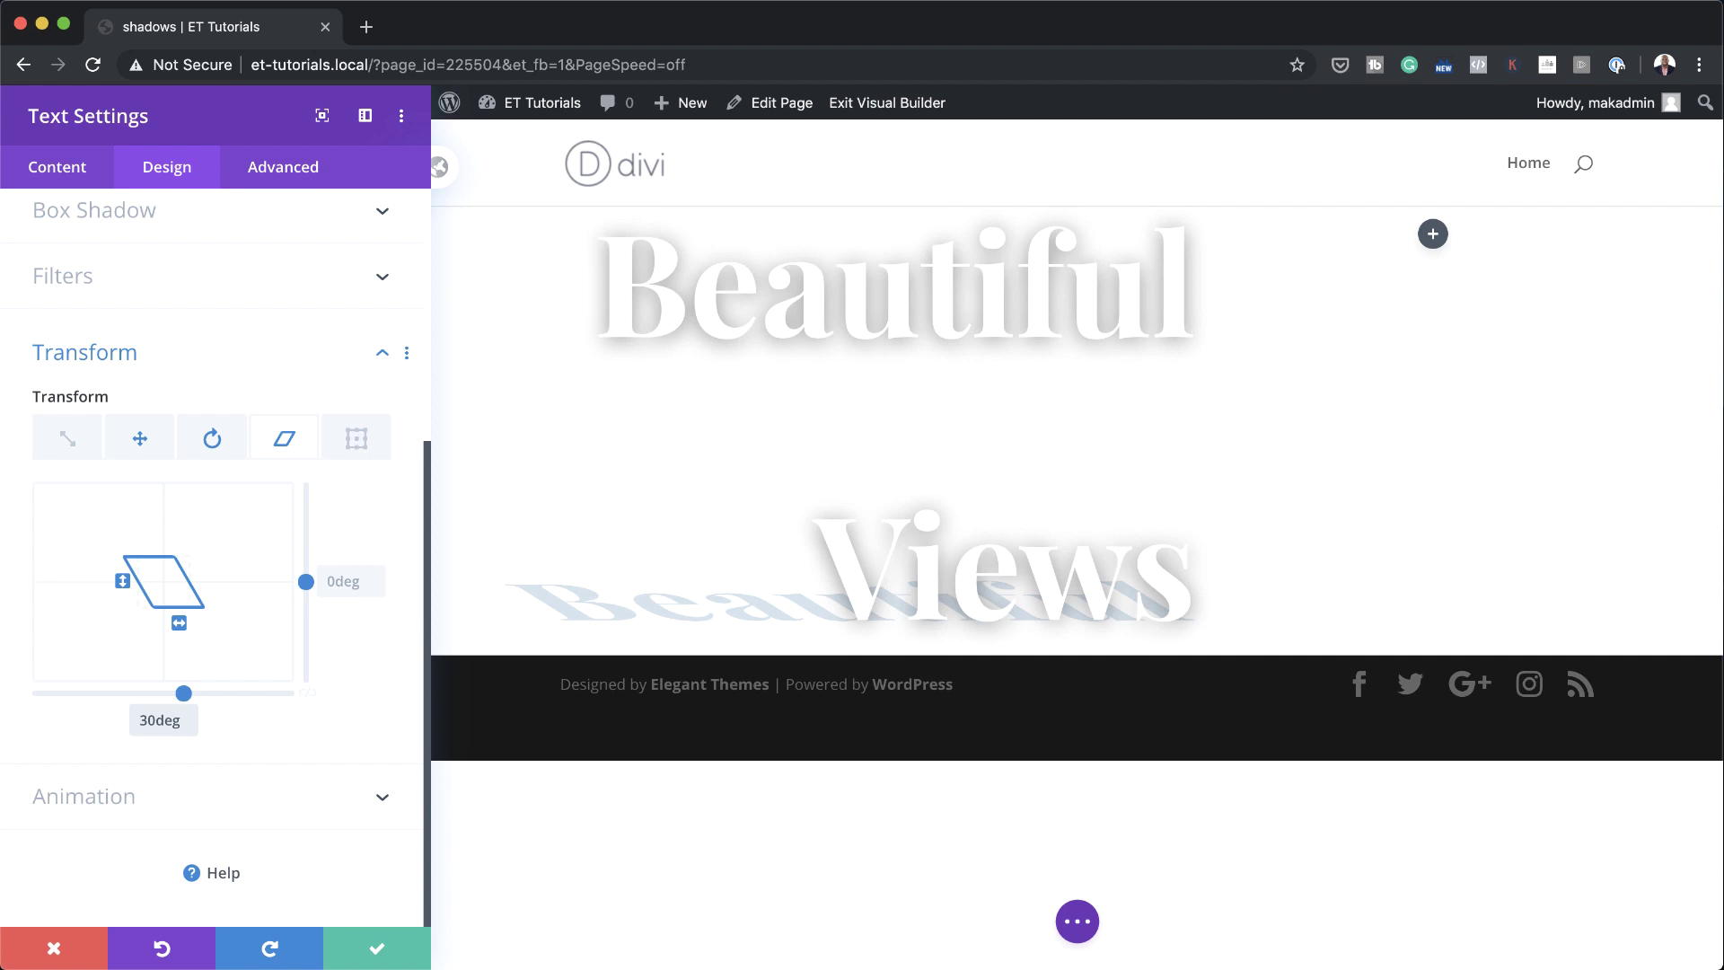
pyautogui.click(378, 947)
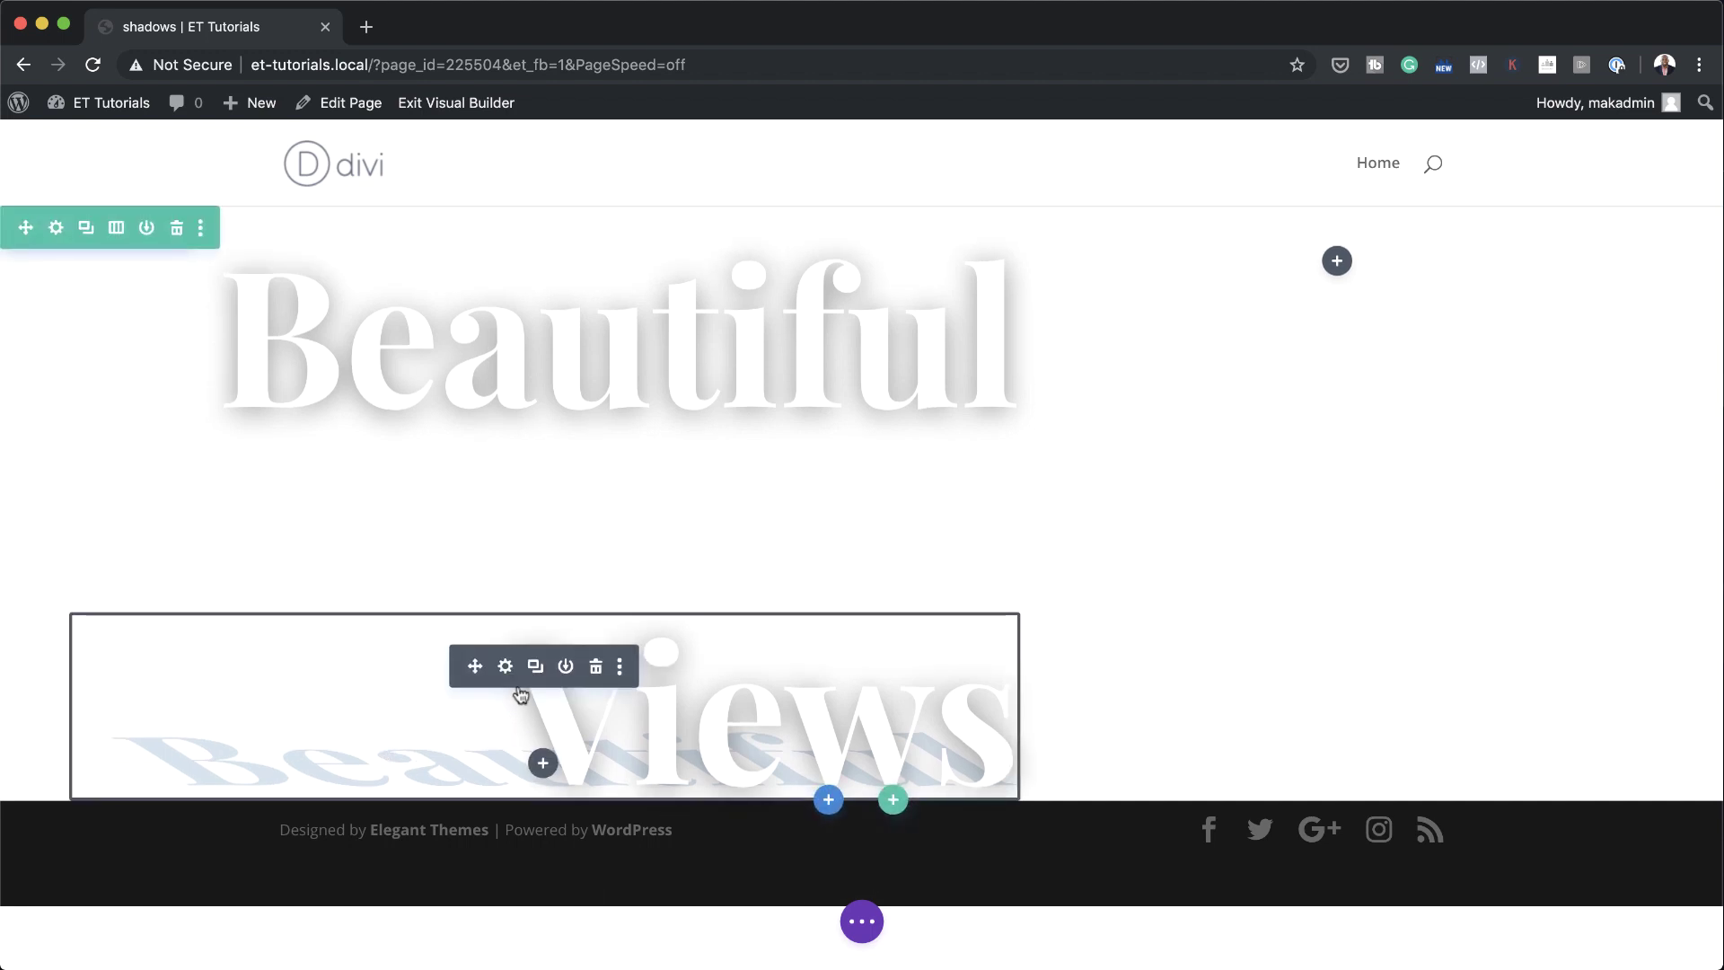
# - In the wireframe layout, move the pale blue "Beautiful" text module above the white one, return to the desktop view and save the page
pyautogui.click(861, 921)
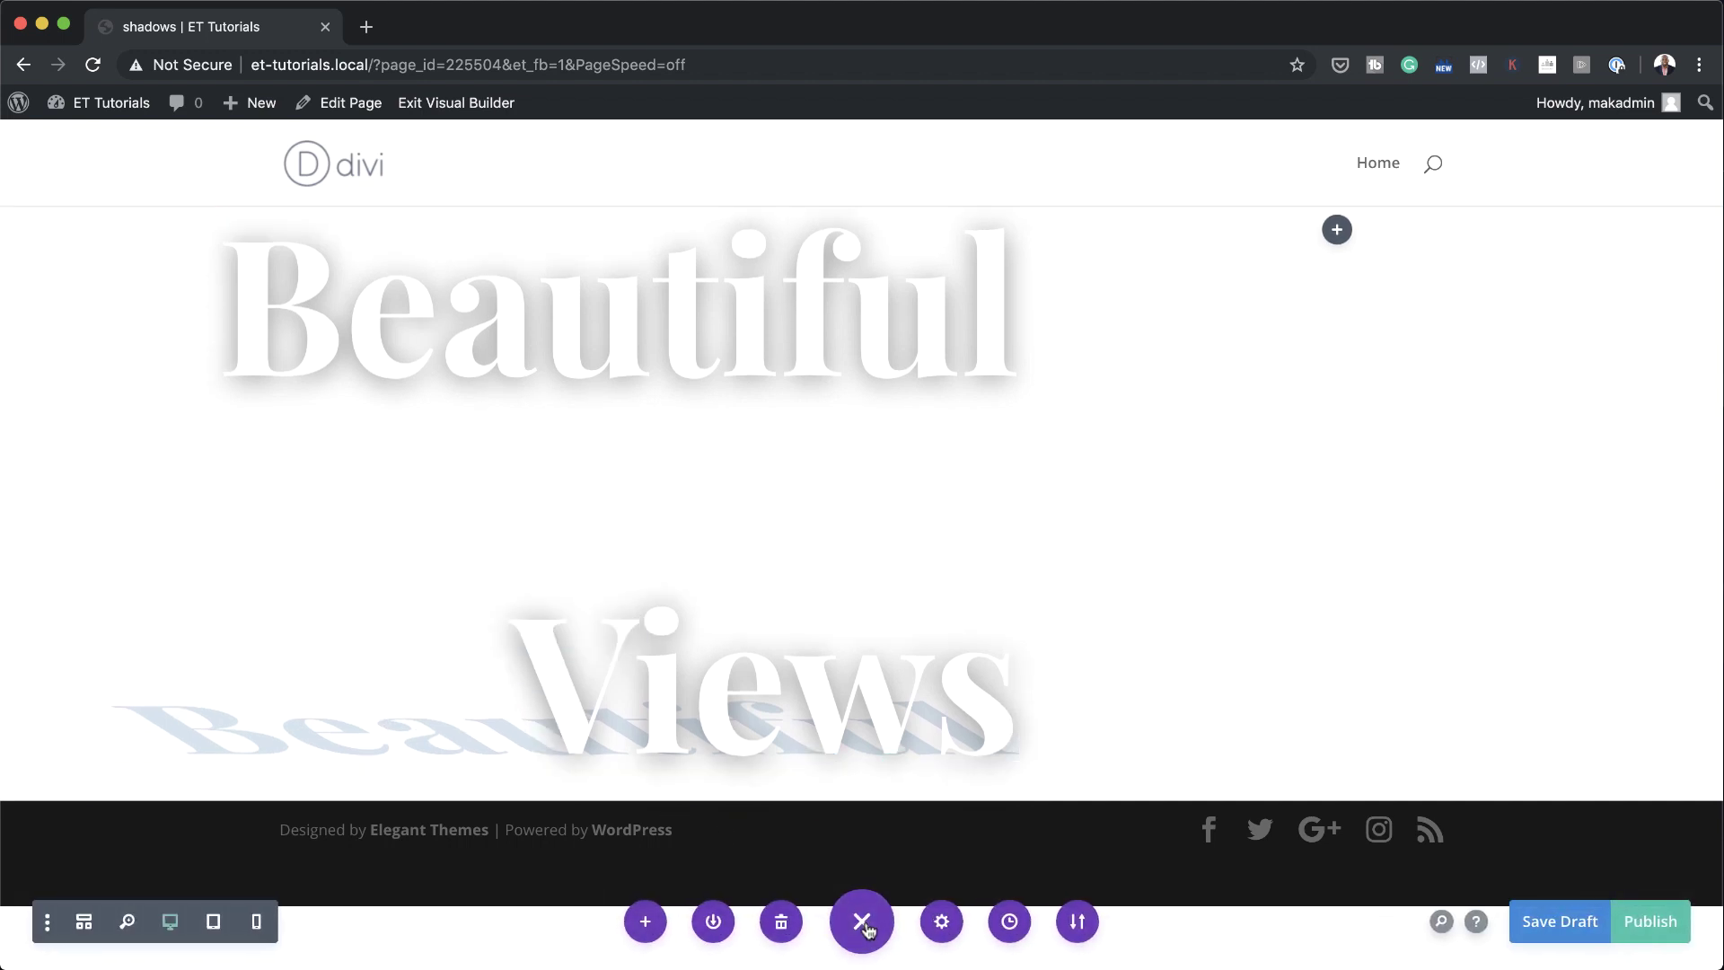
pyautogui.click(85, 922)
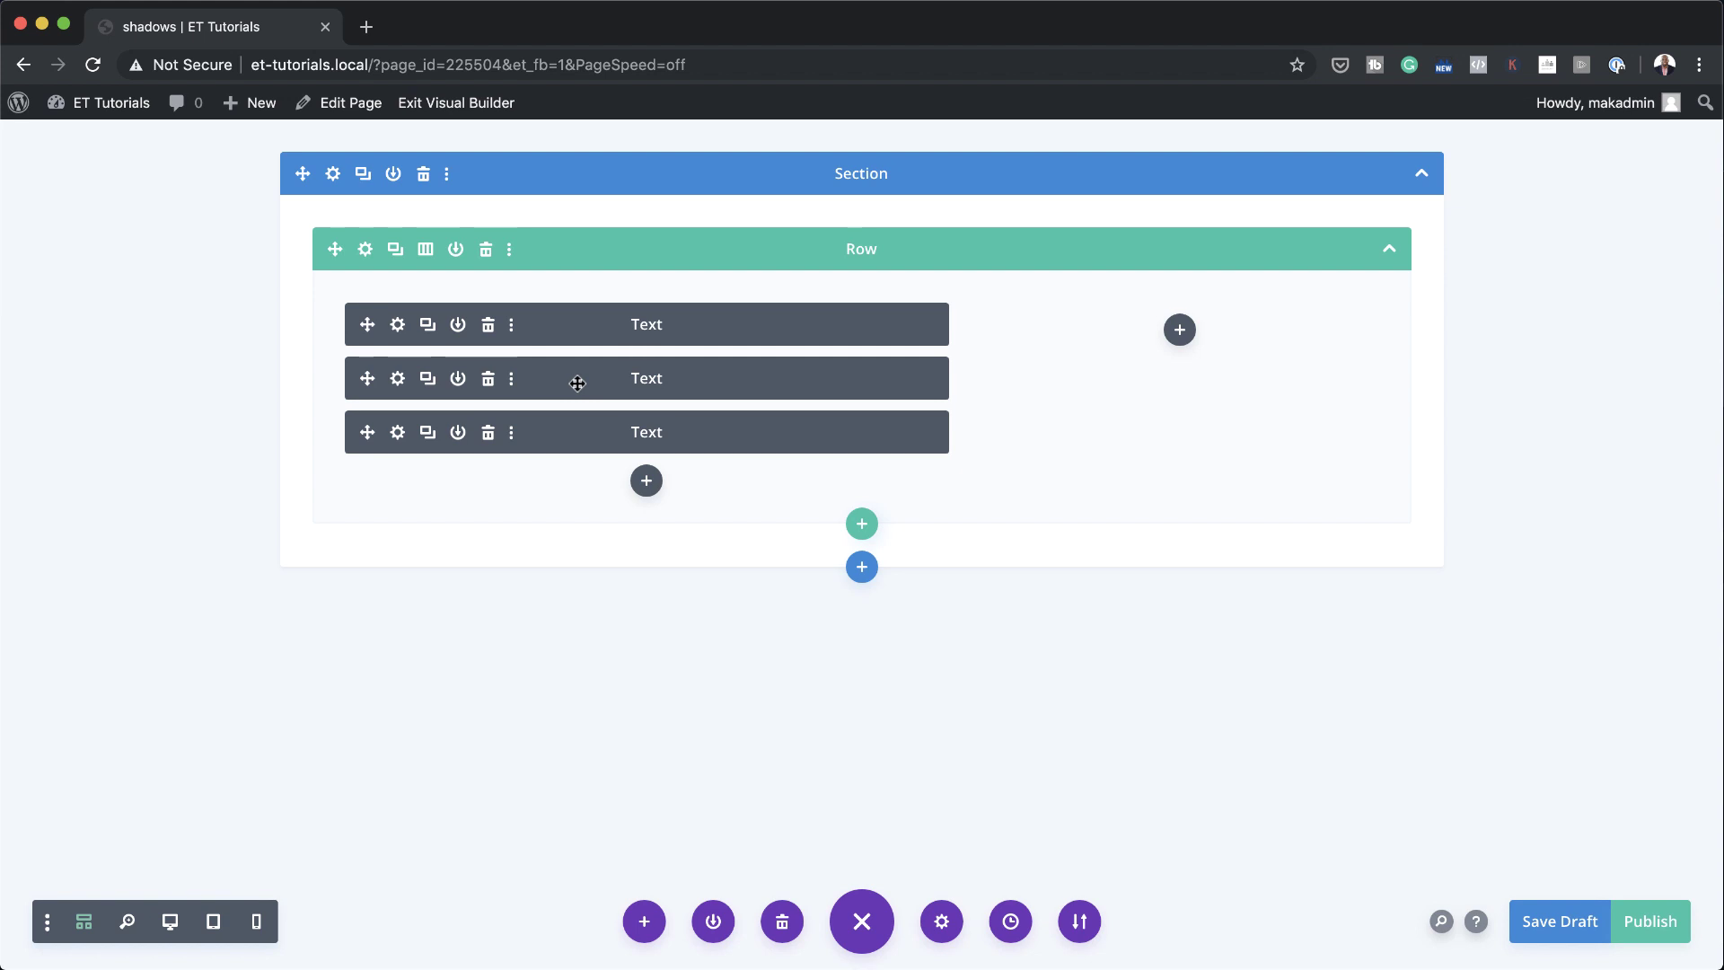
pyautogui.moveTo(577, 383); pyautogui.dragTo(577, 325)
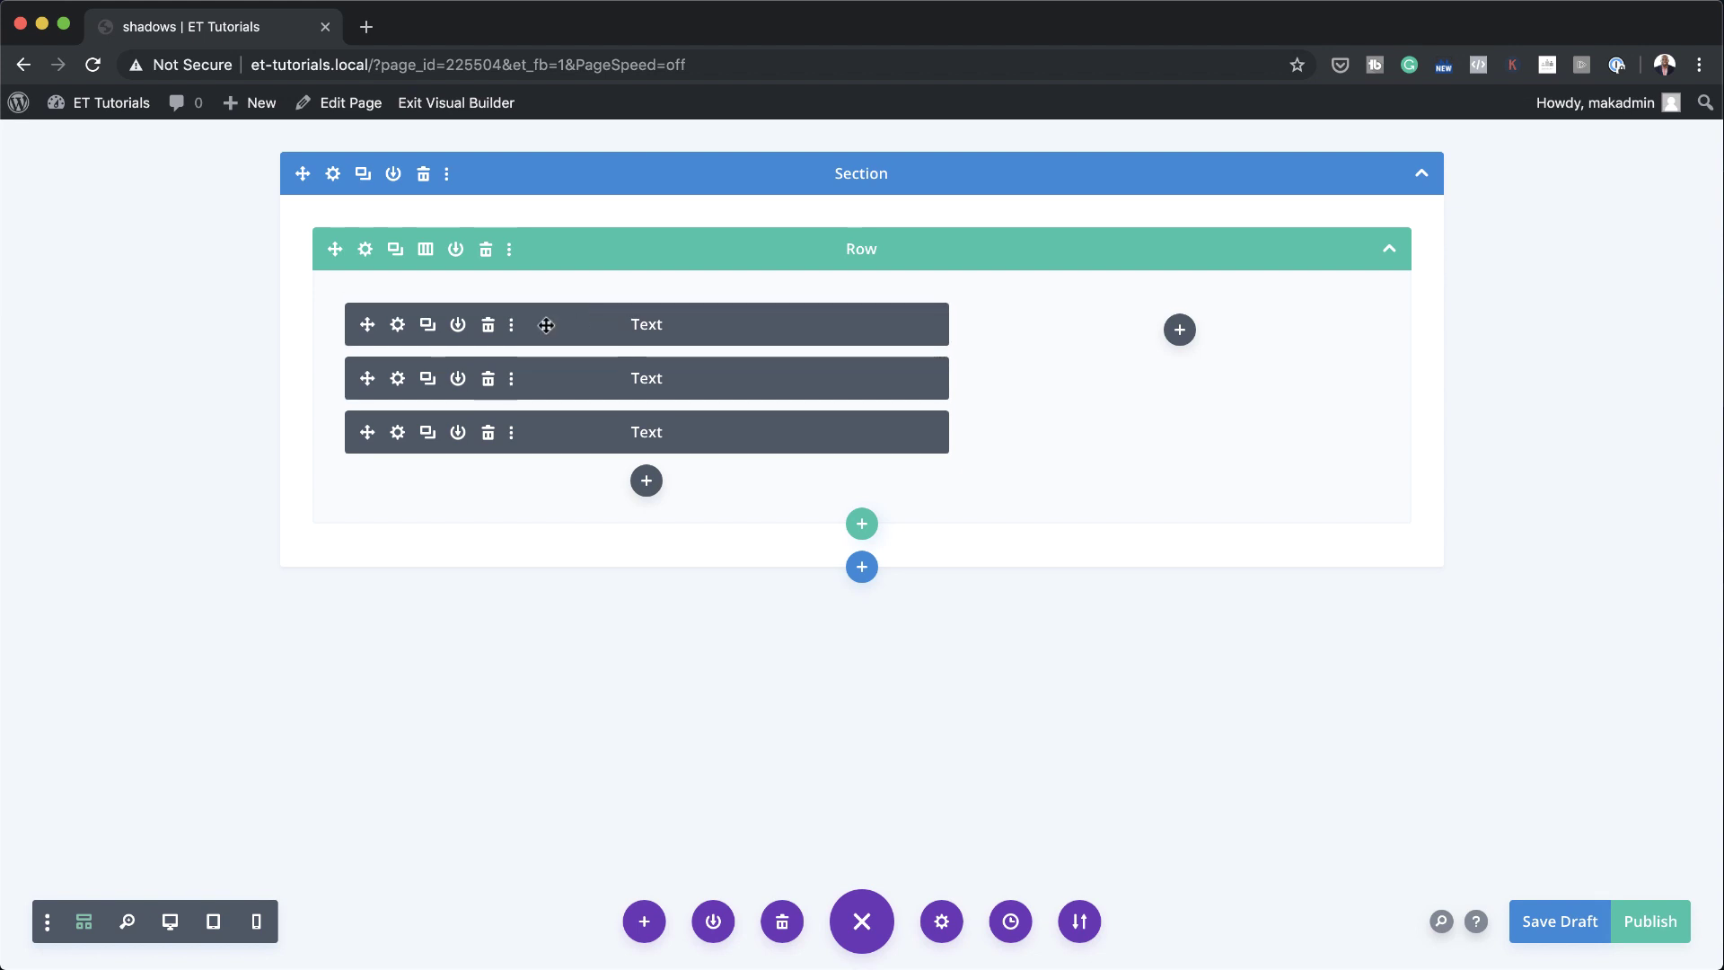
pyautogui.click(169, 921)
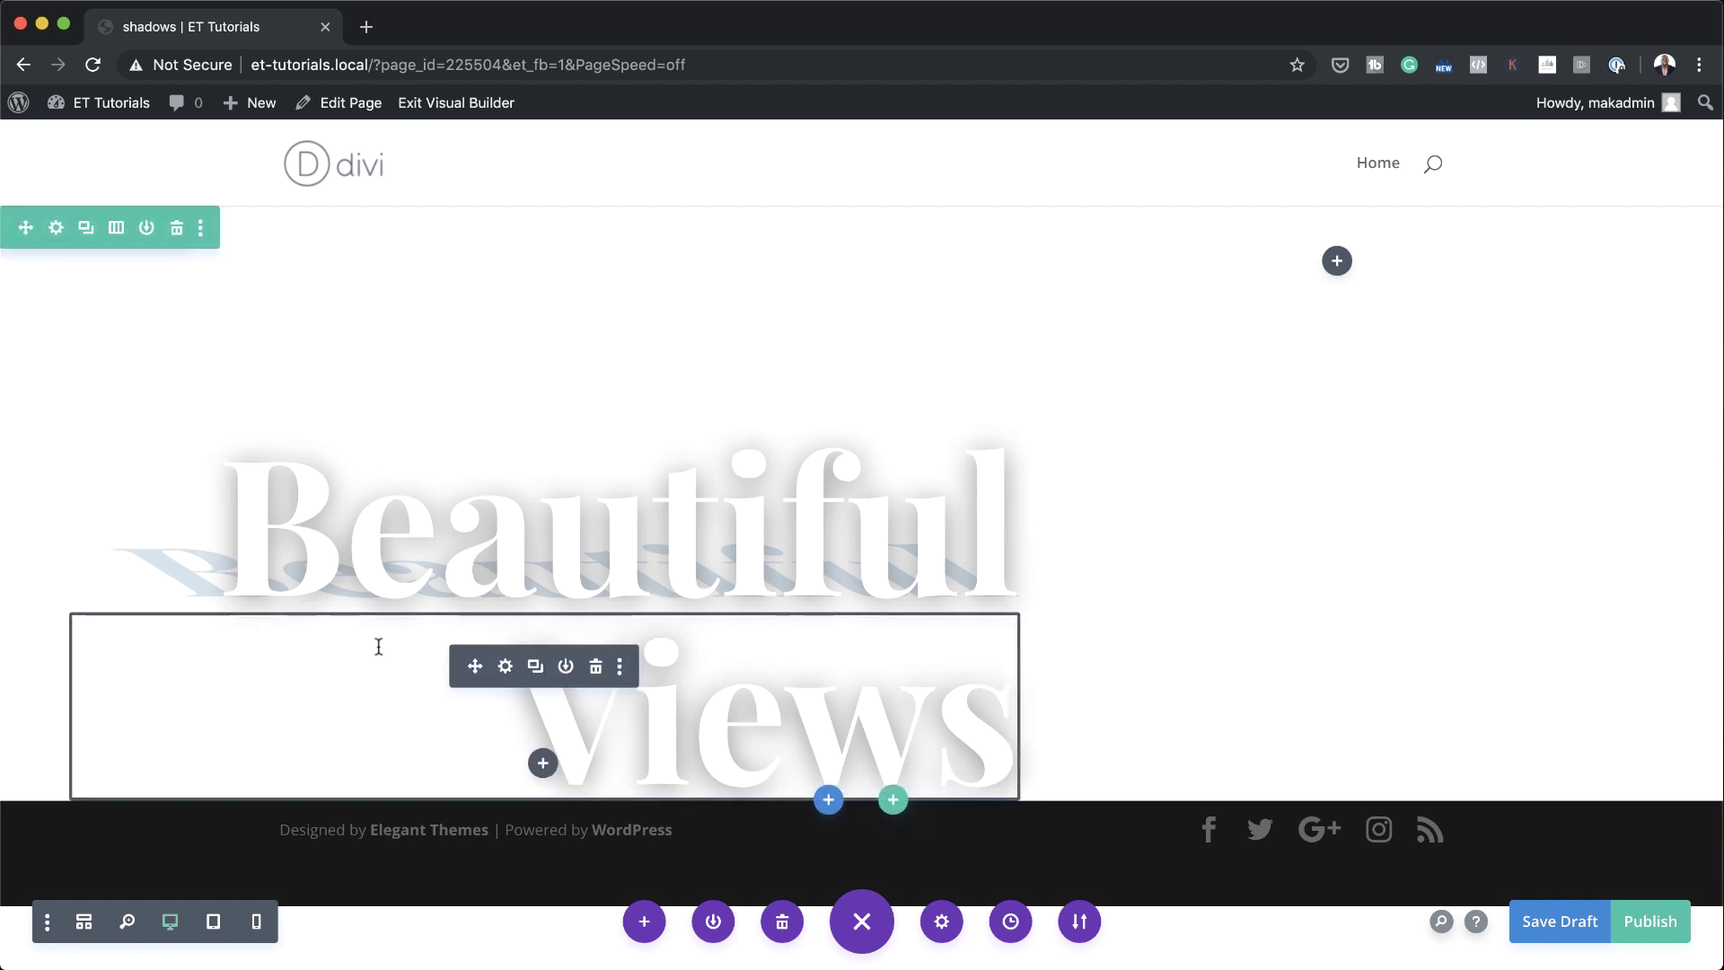
pyautogui.press('super+s')
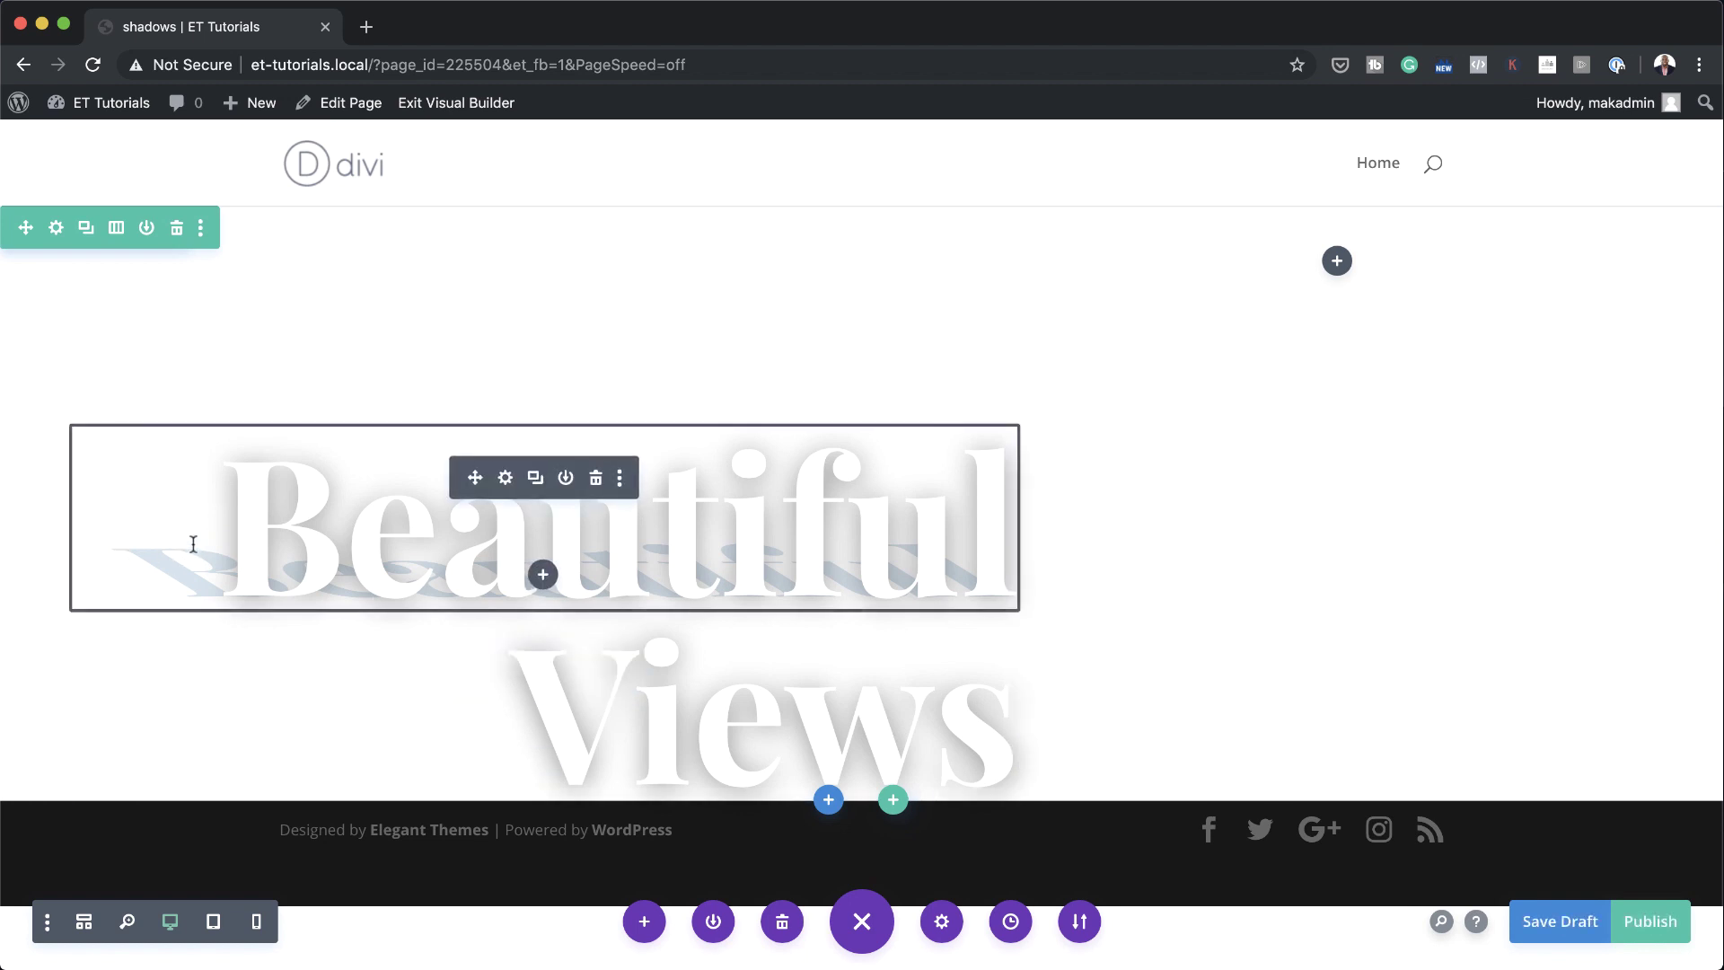
# - Duplicate the pale blue "Beautiful" text module in the wireframe layout and place the copy directly above the white "Views" module
pyautogui.click(85, 922)
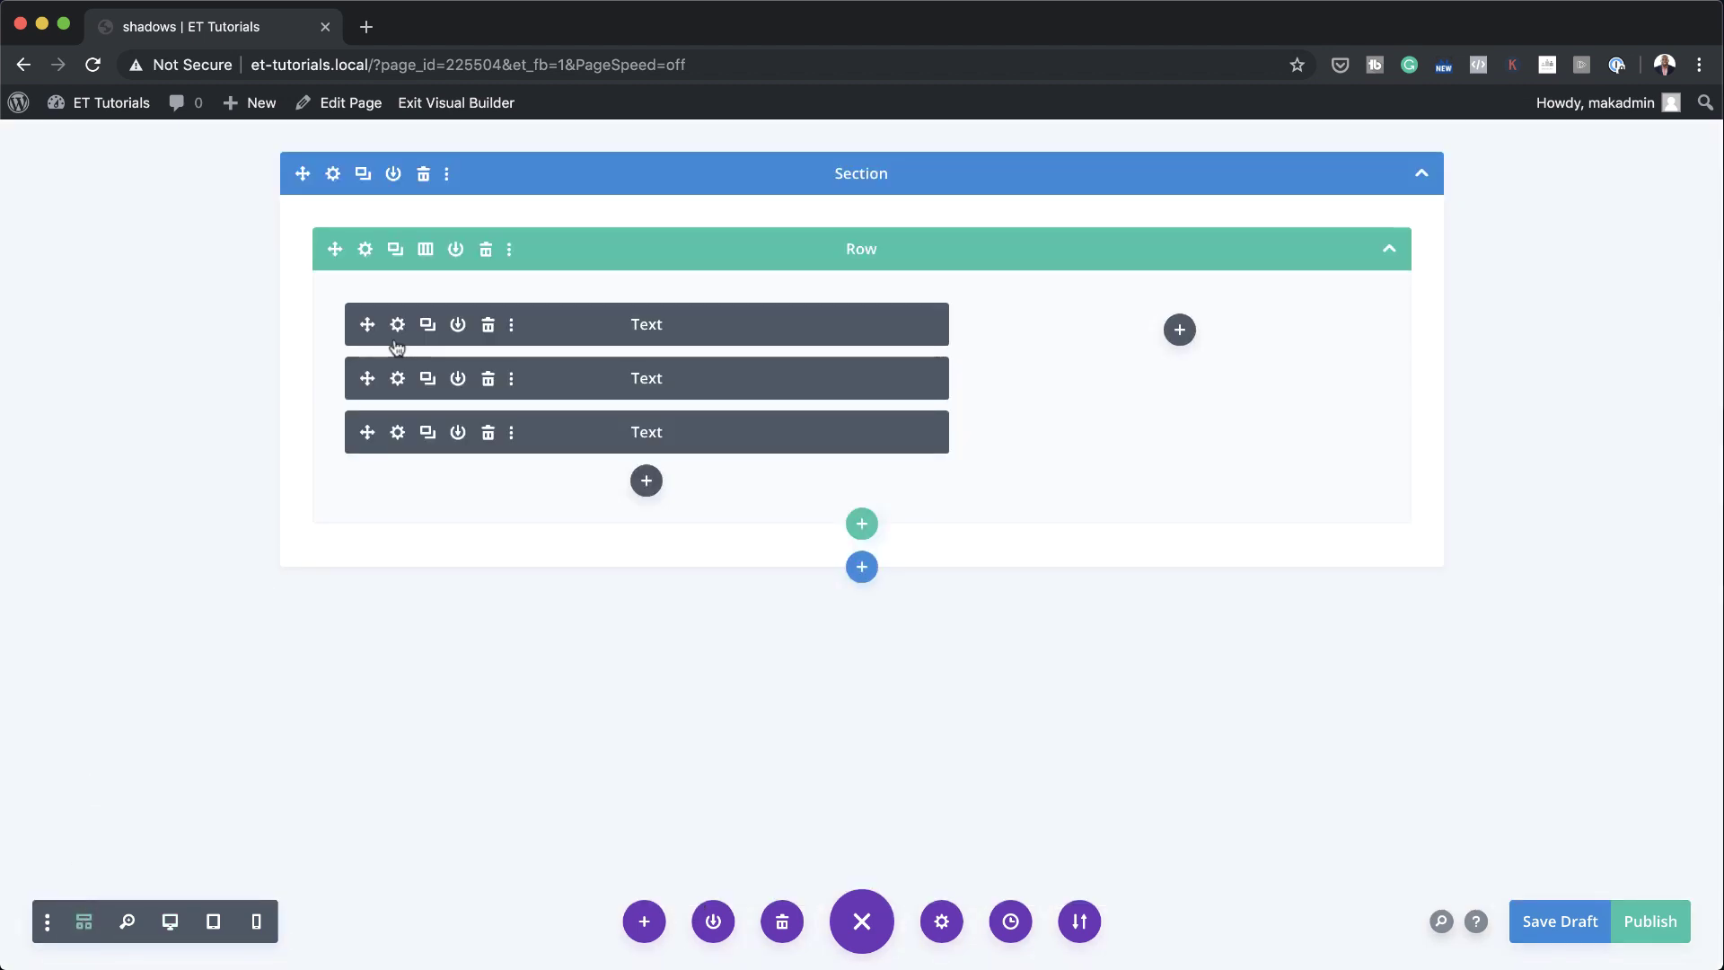
pyautogui.click(429, 328)
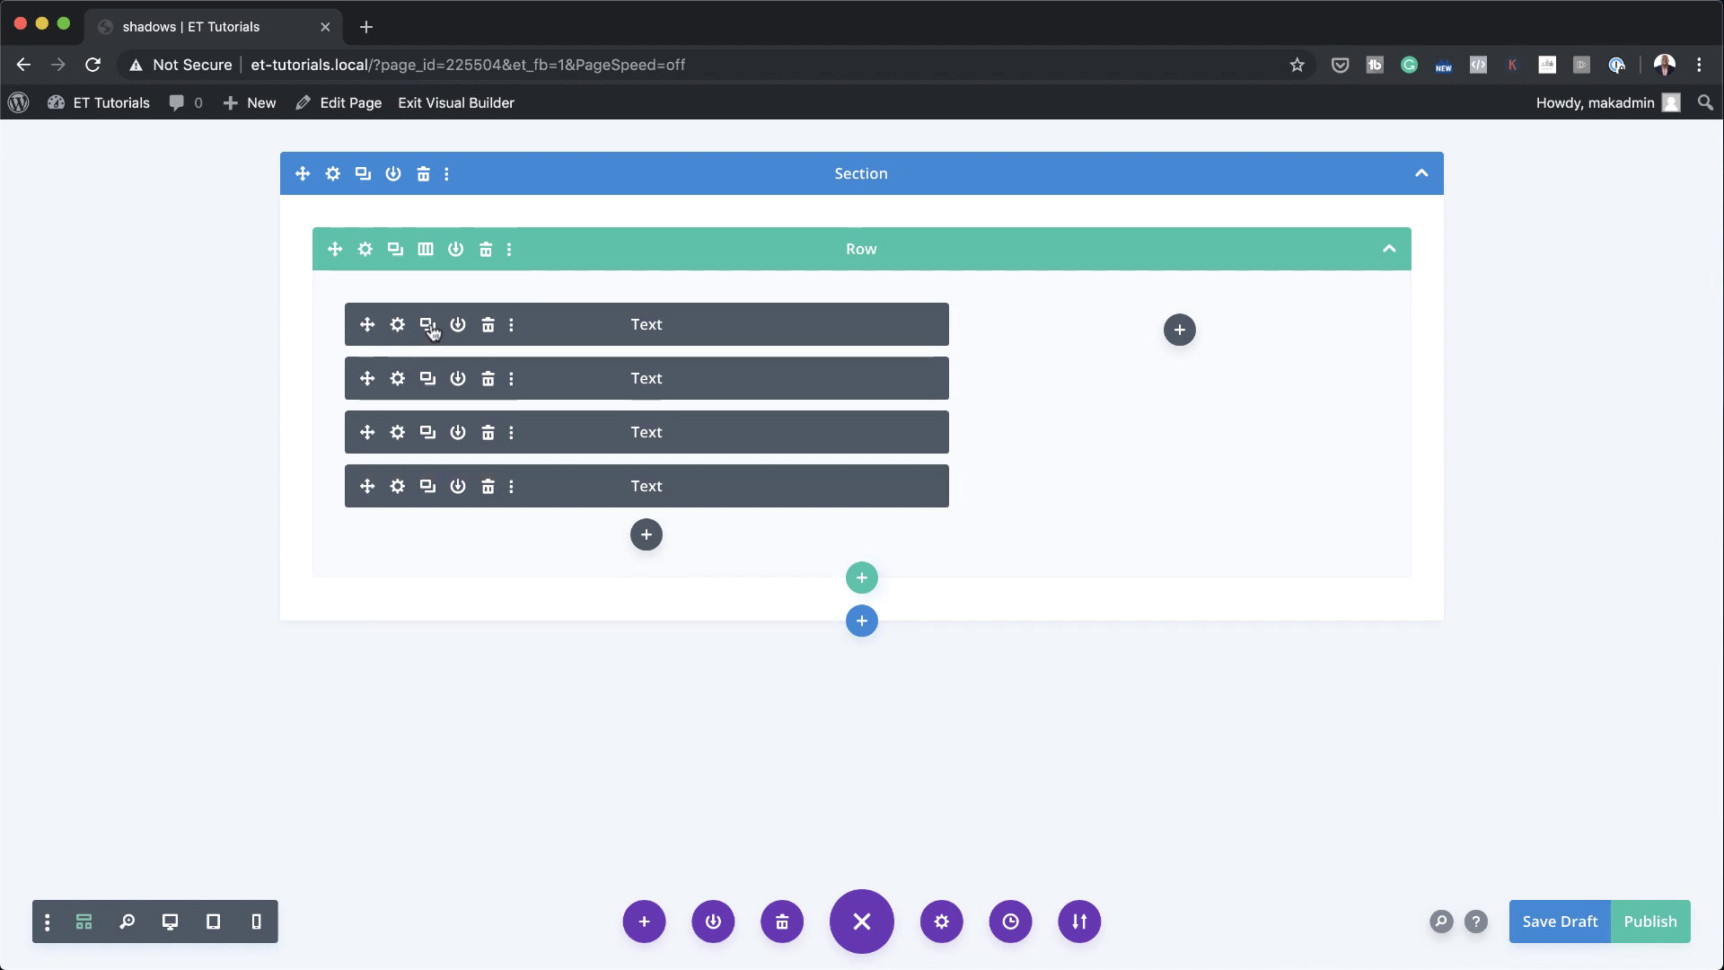
pyautogui.moveTo(369, 325); pyautogui.dragTo(364, 449)
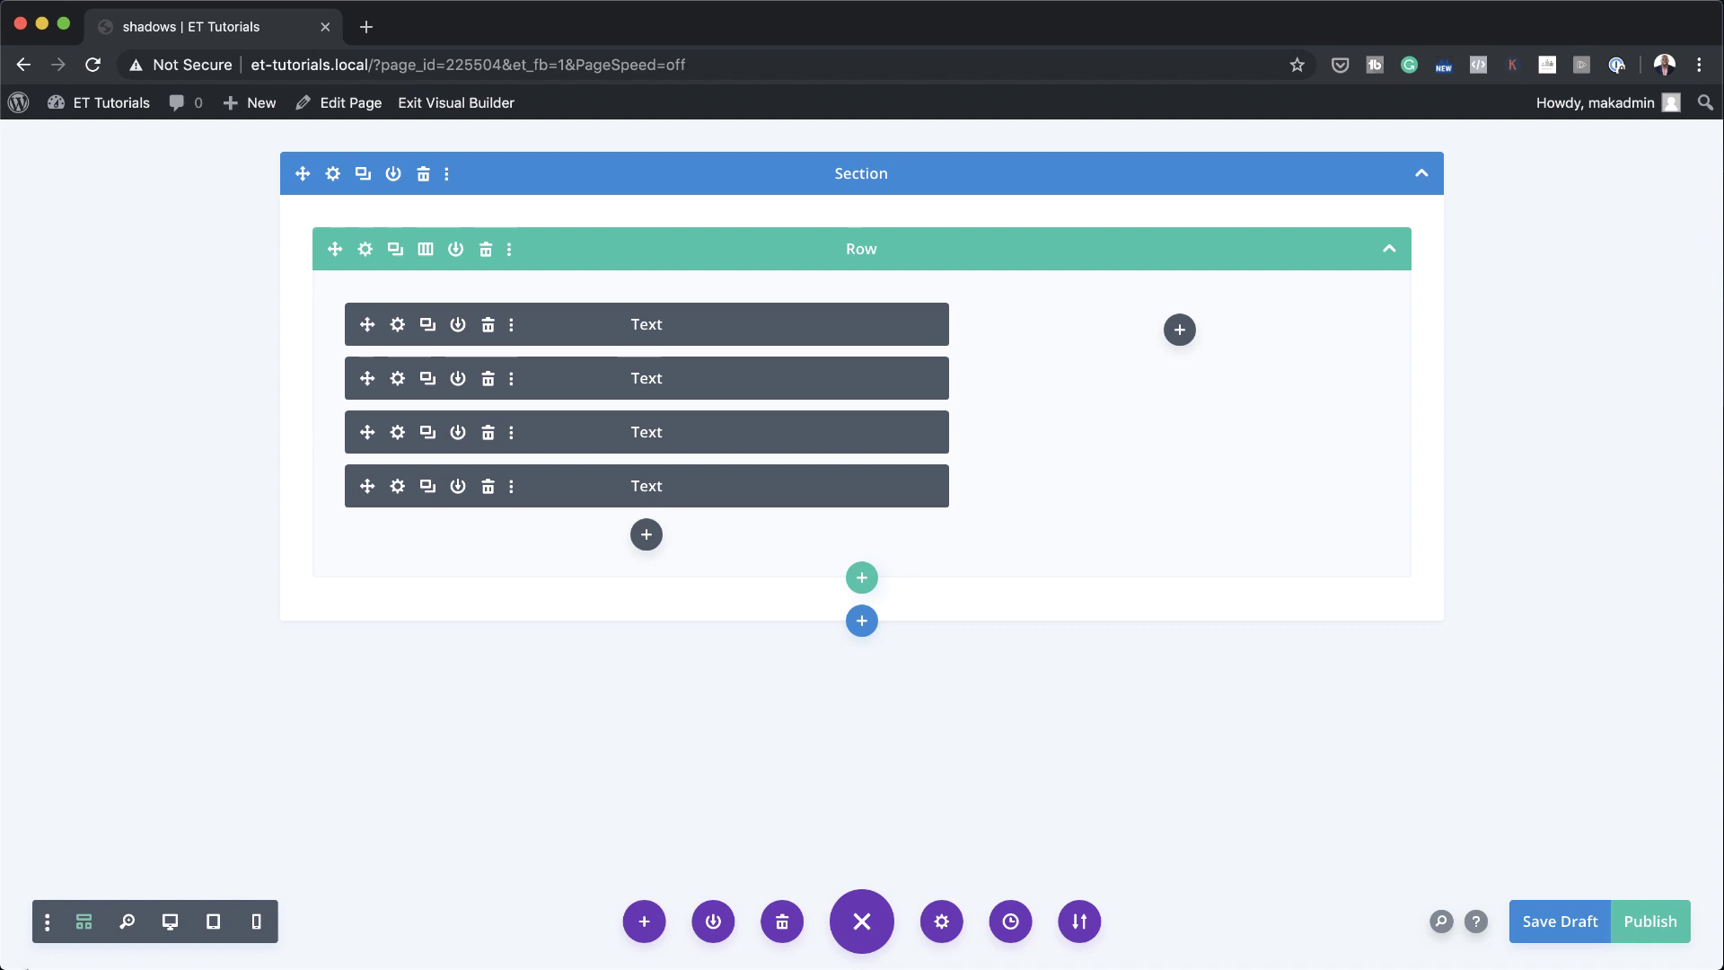
# - Change the duplicated shadow module's text to "Views" while showing the page in desktop view
pyautogui.click(398, 432)
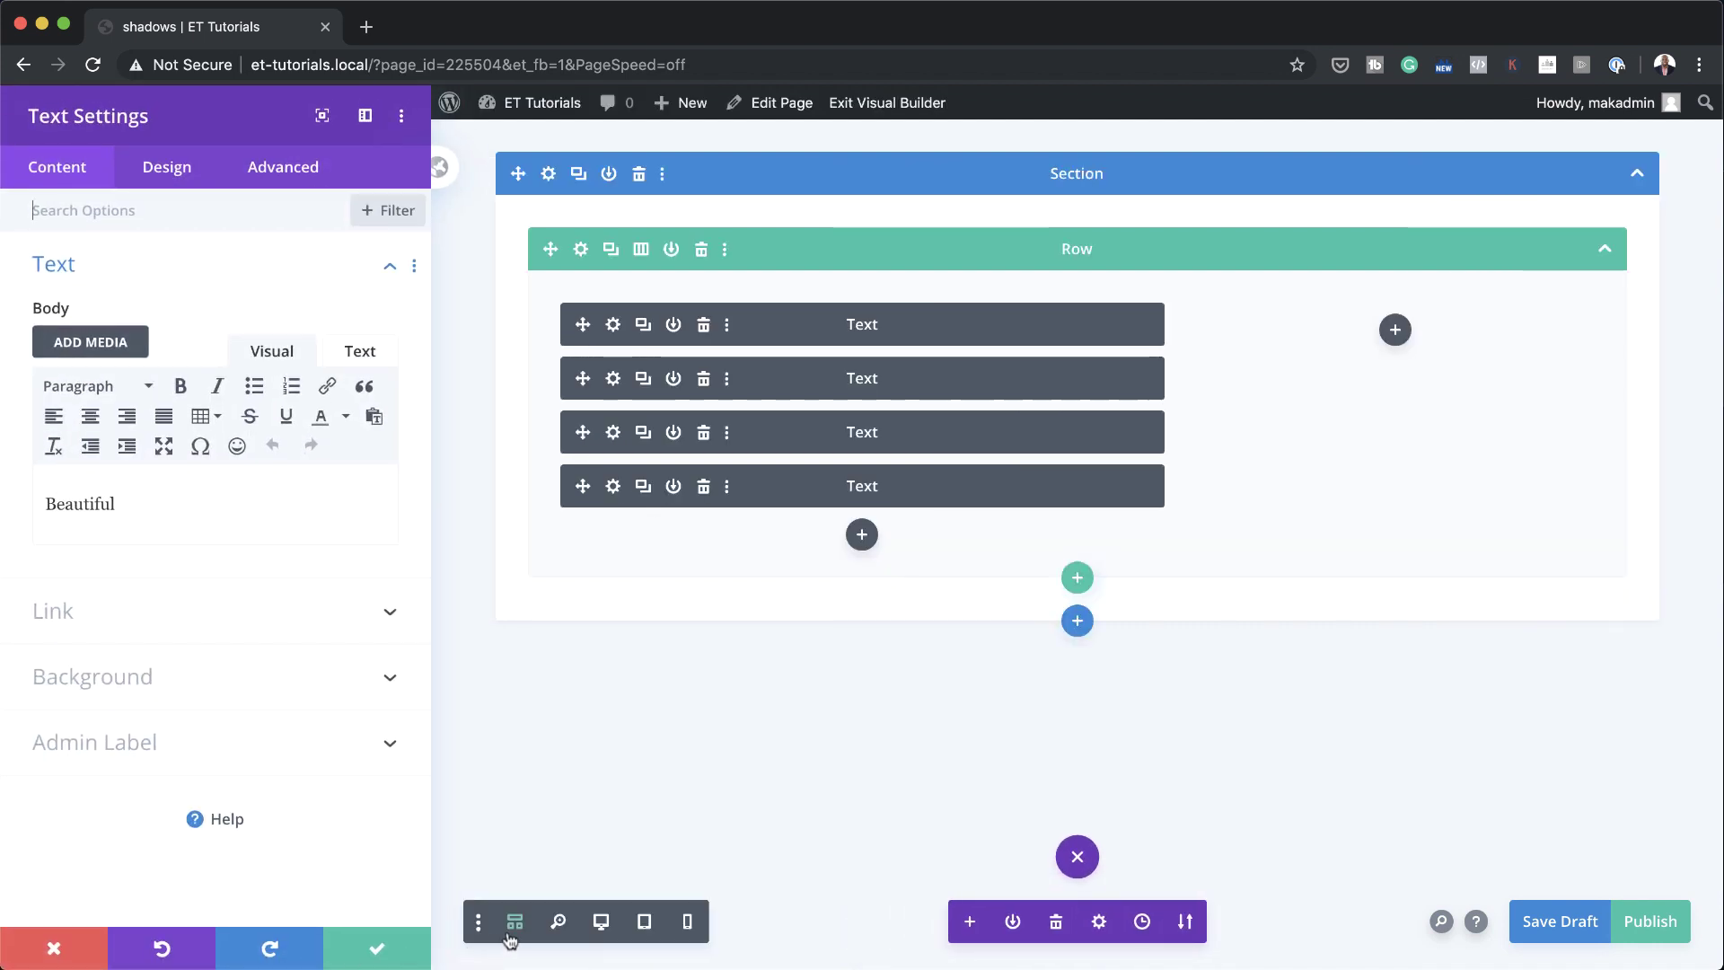
pyautogui.click(603, 922)
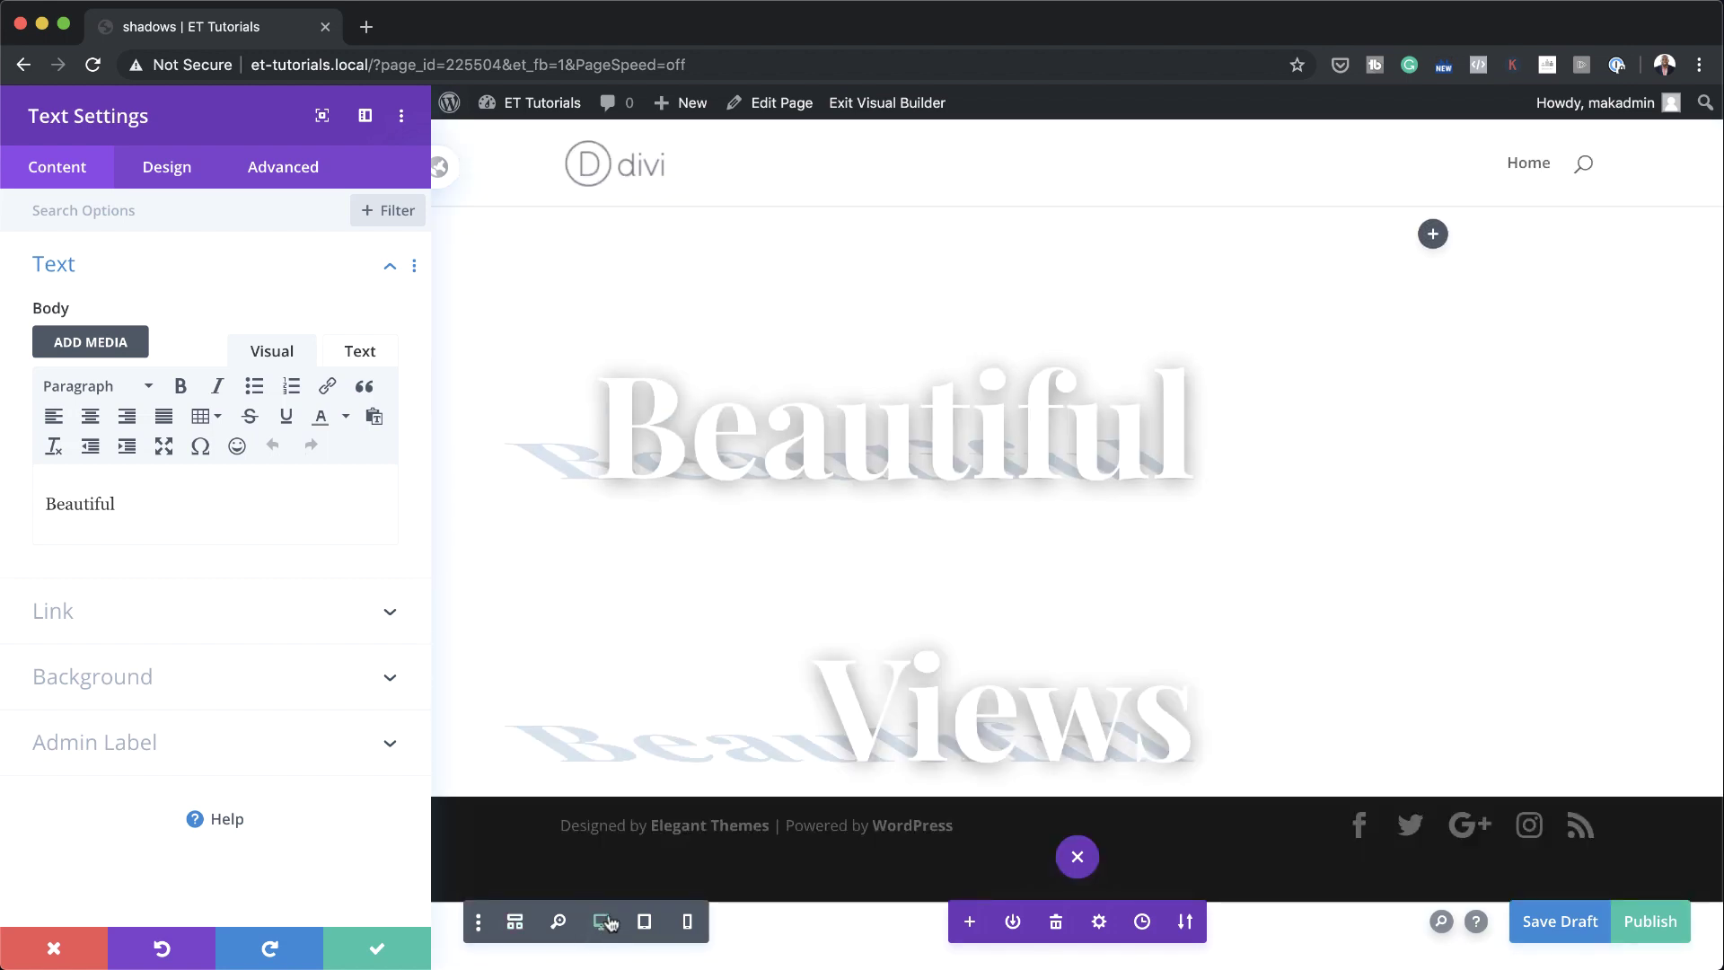
pyautogui.doubleClick(117, 503)
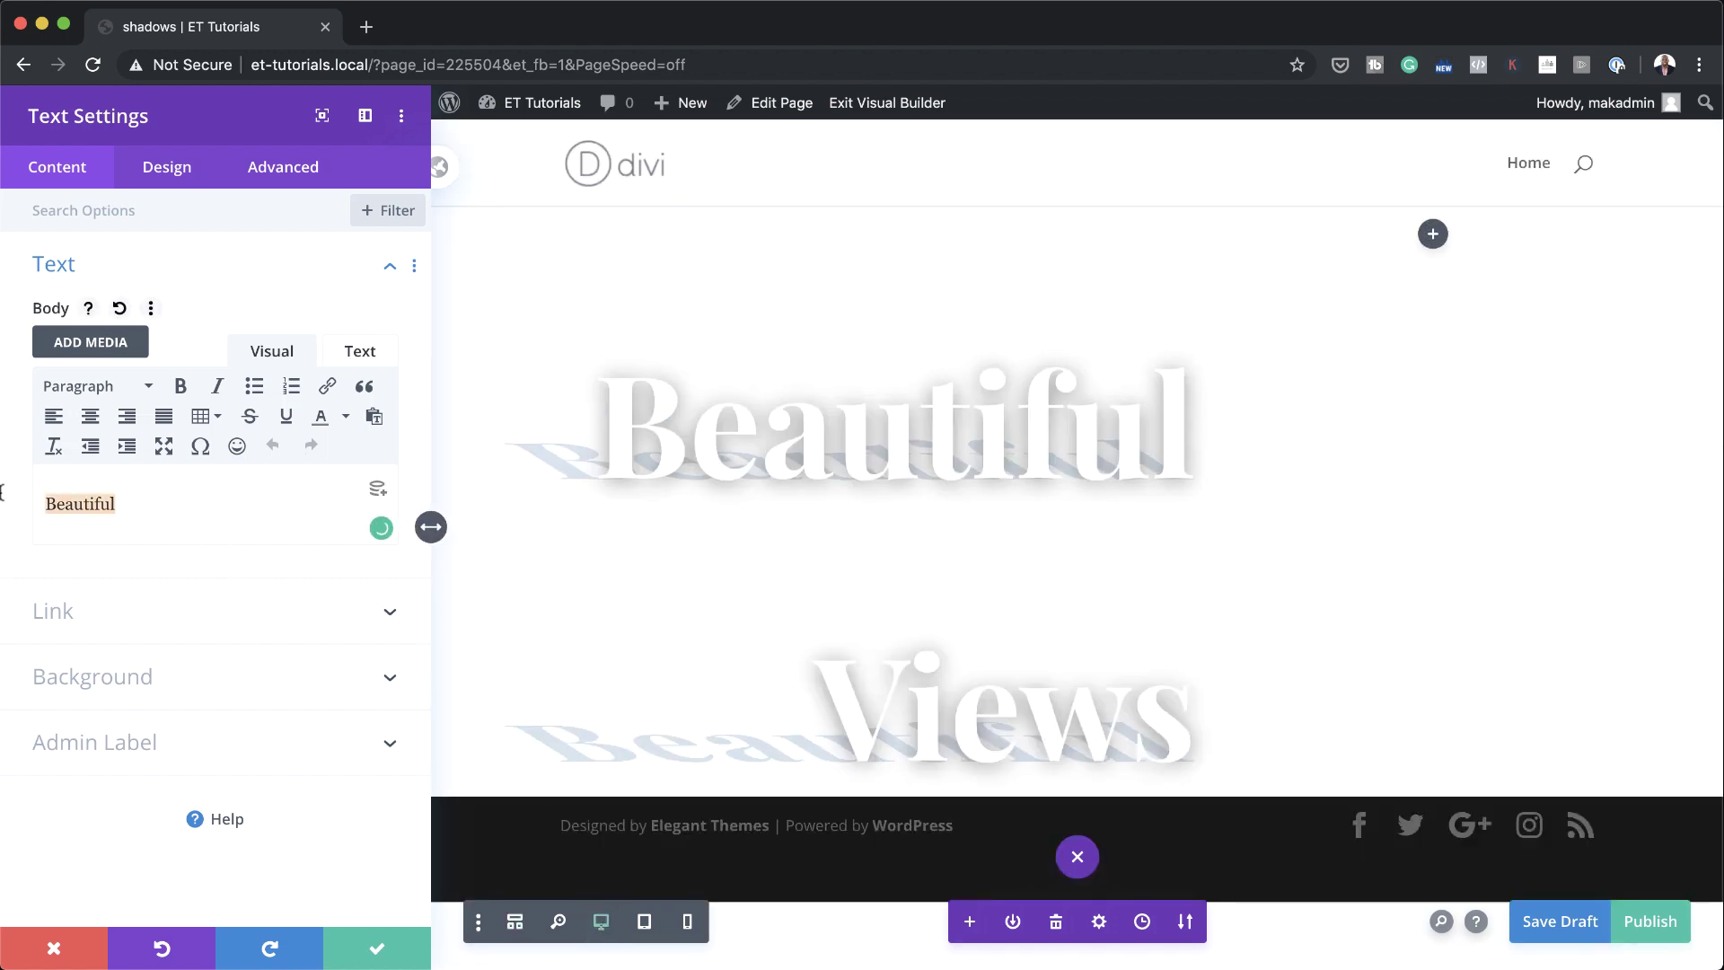
pyautogui.write('Views')
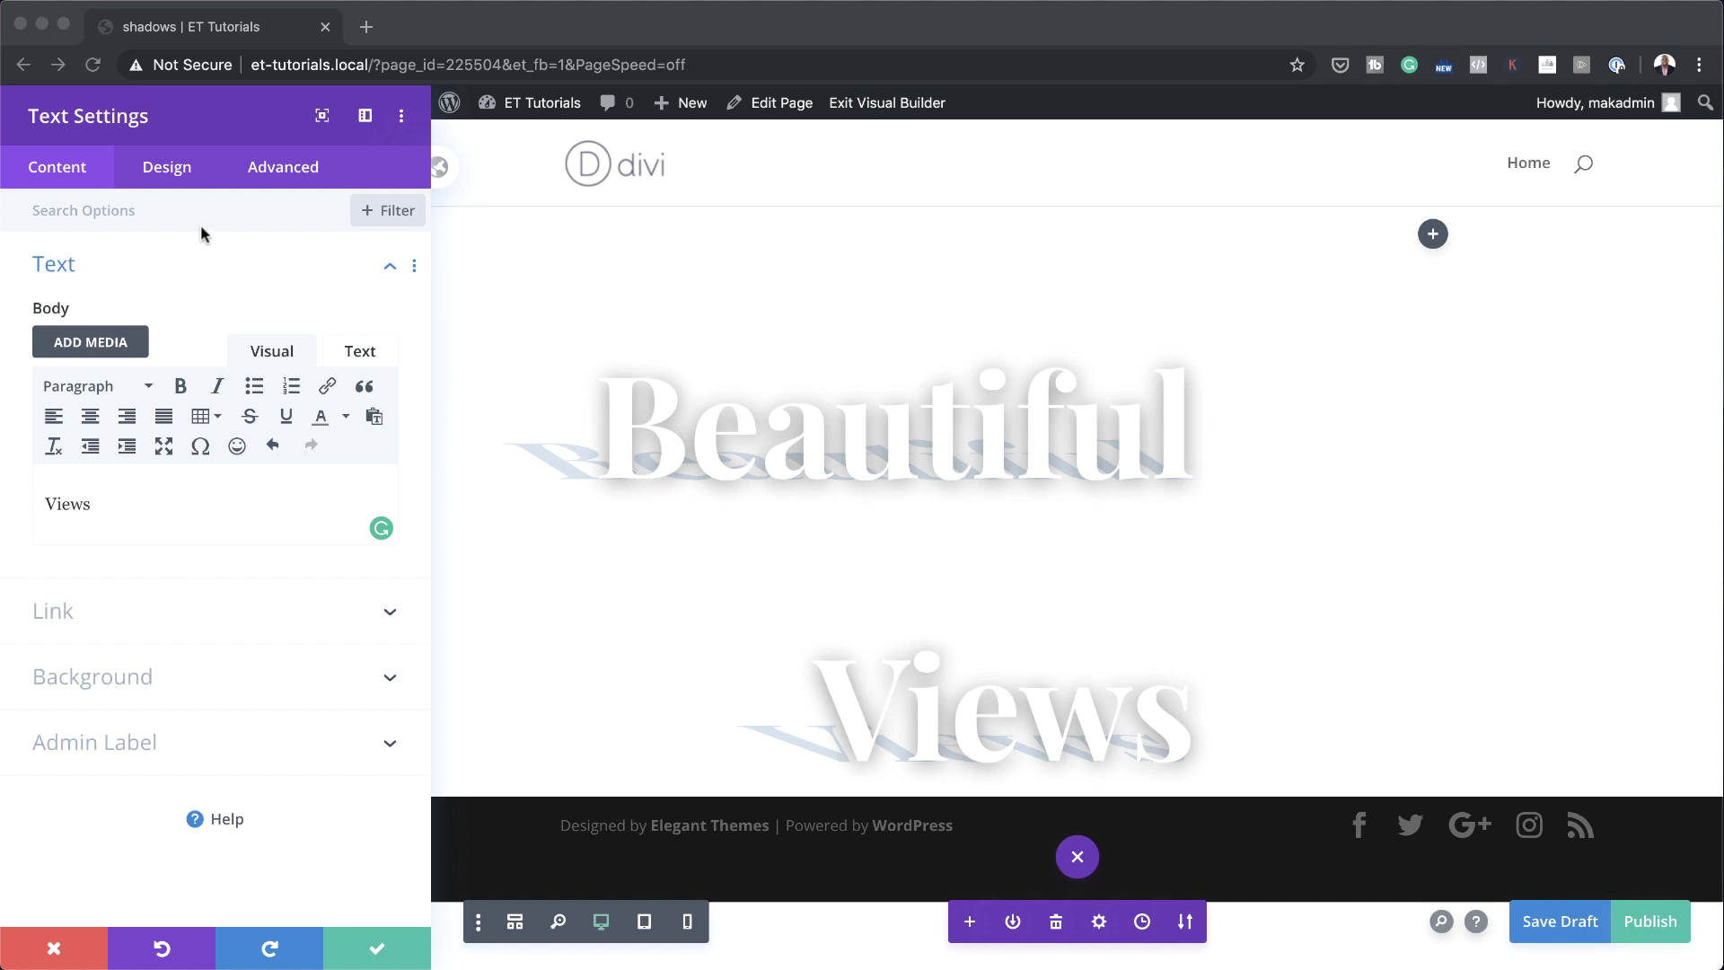
# - Set the "Views" shadow text's color to fully opaque #f3e4df
pyautogui.click(170, 174)
pyautogui.click(171, 173)
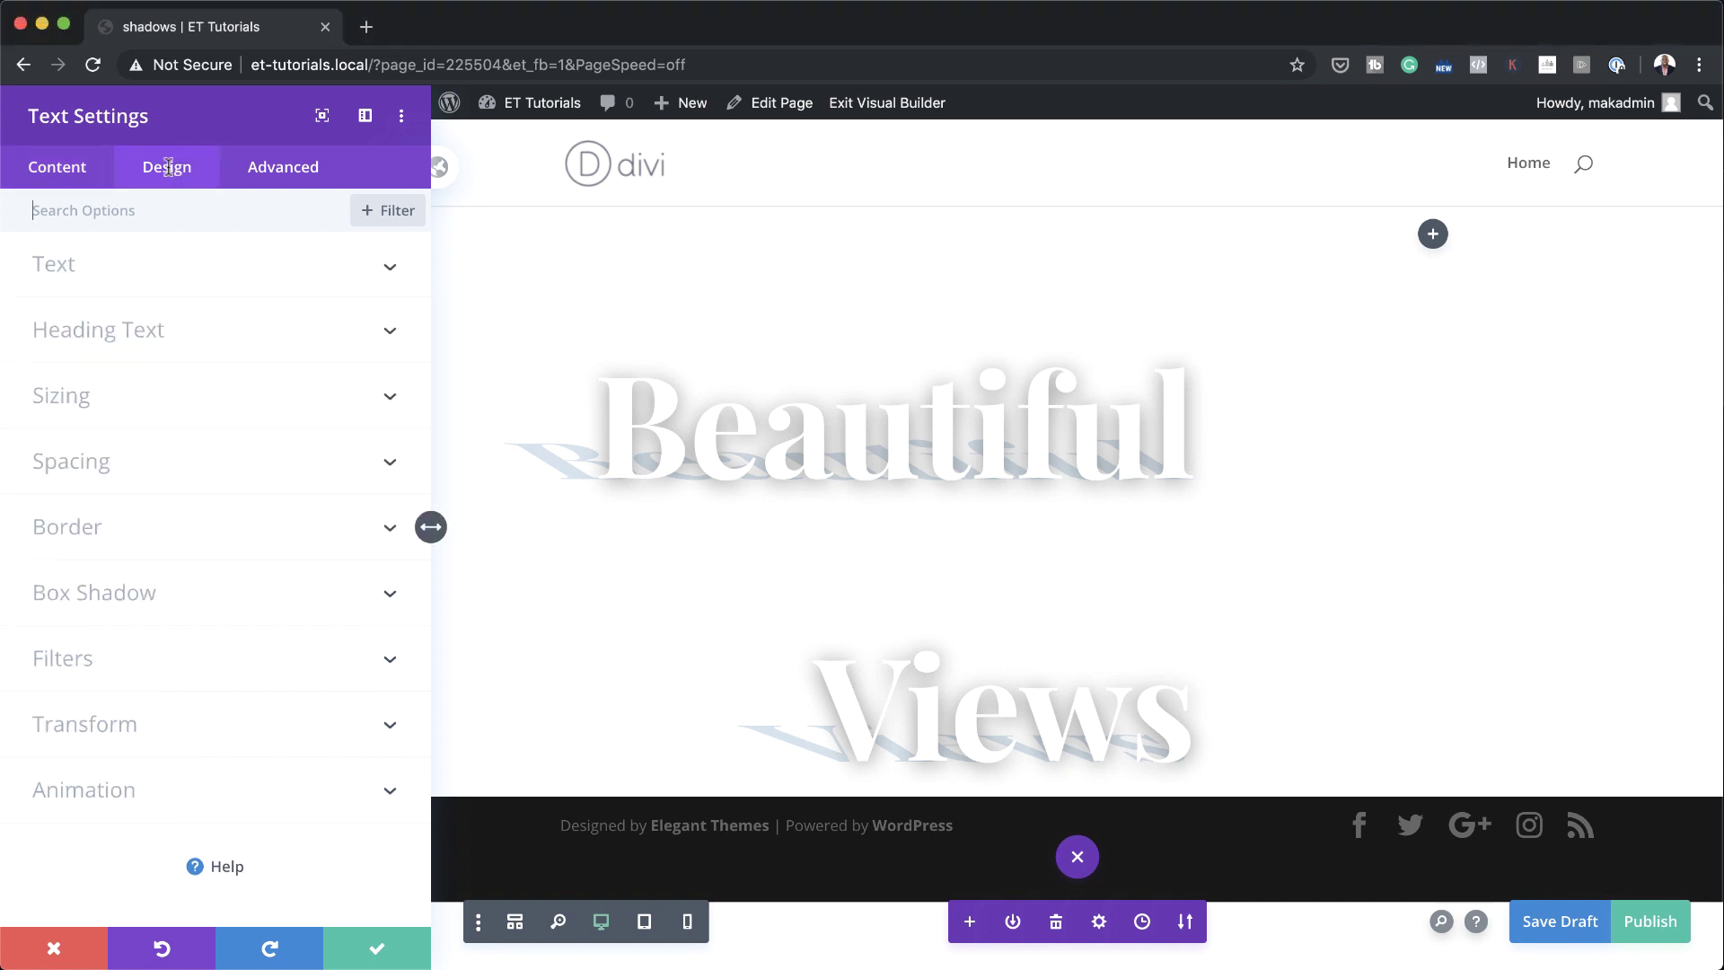
pyautogui.click(85, 273)
pyautogui.click(55, 766)
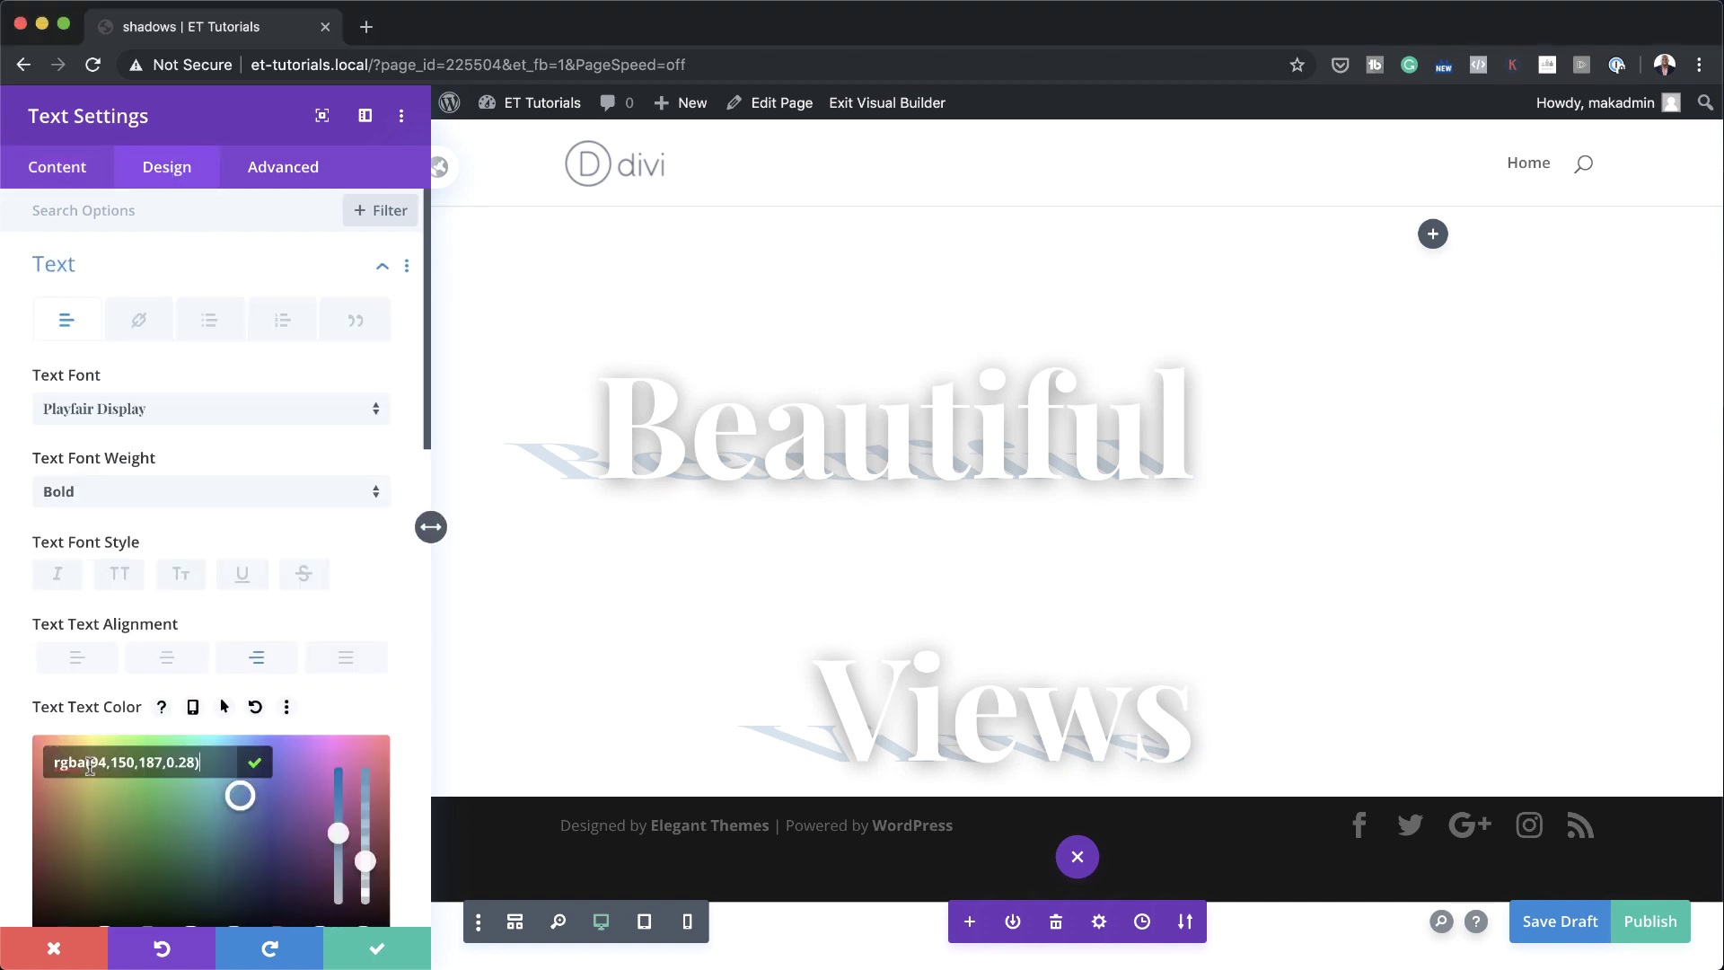
pyautogui.moveTo(369, 861); pyautogui.dragTo(365, 767)
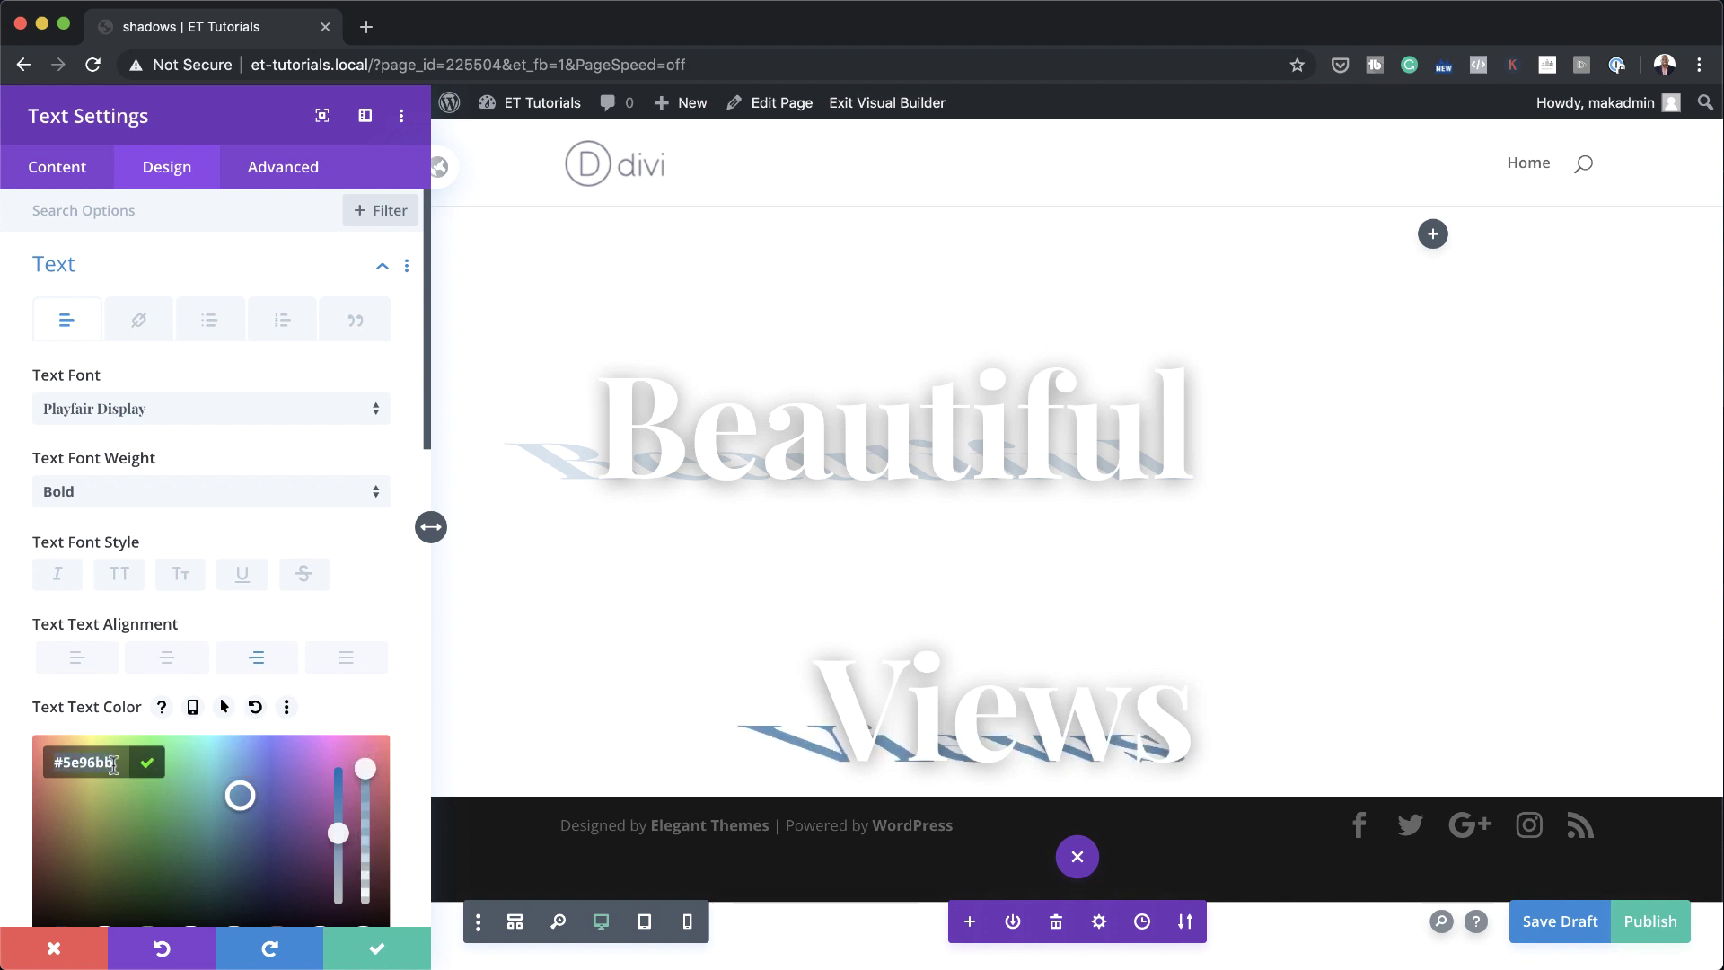
pyautogui.press('super+a')
pyautogui.write('#f3e4df')
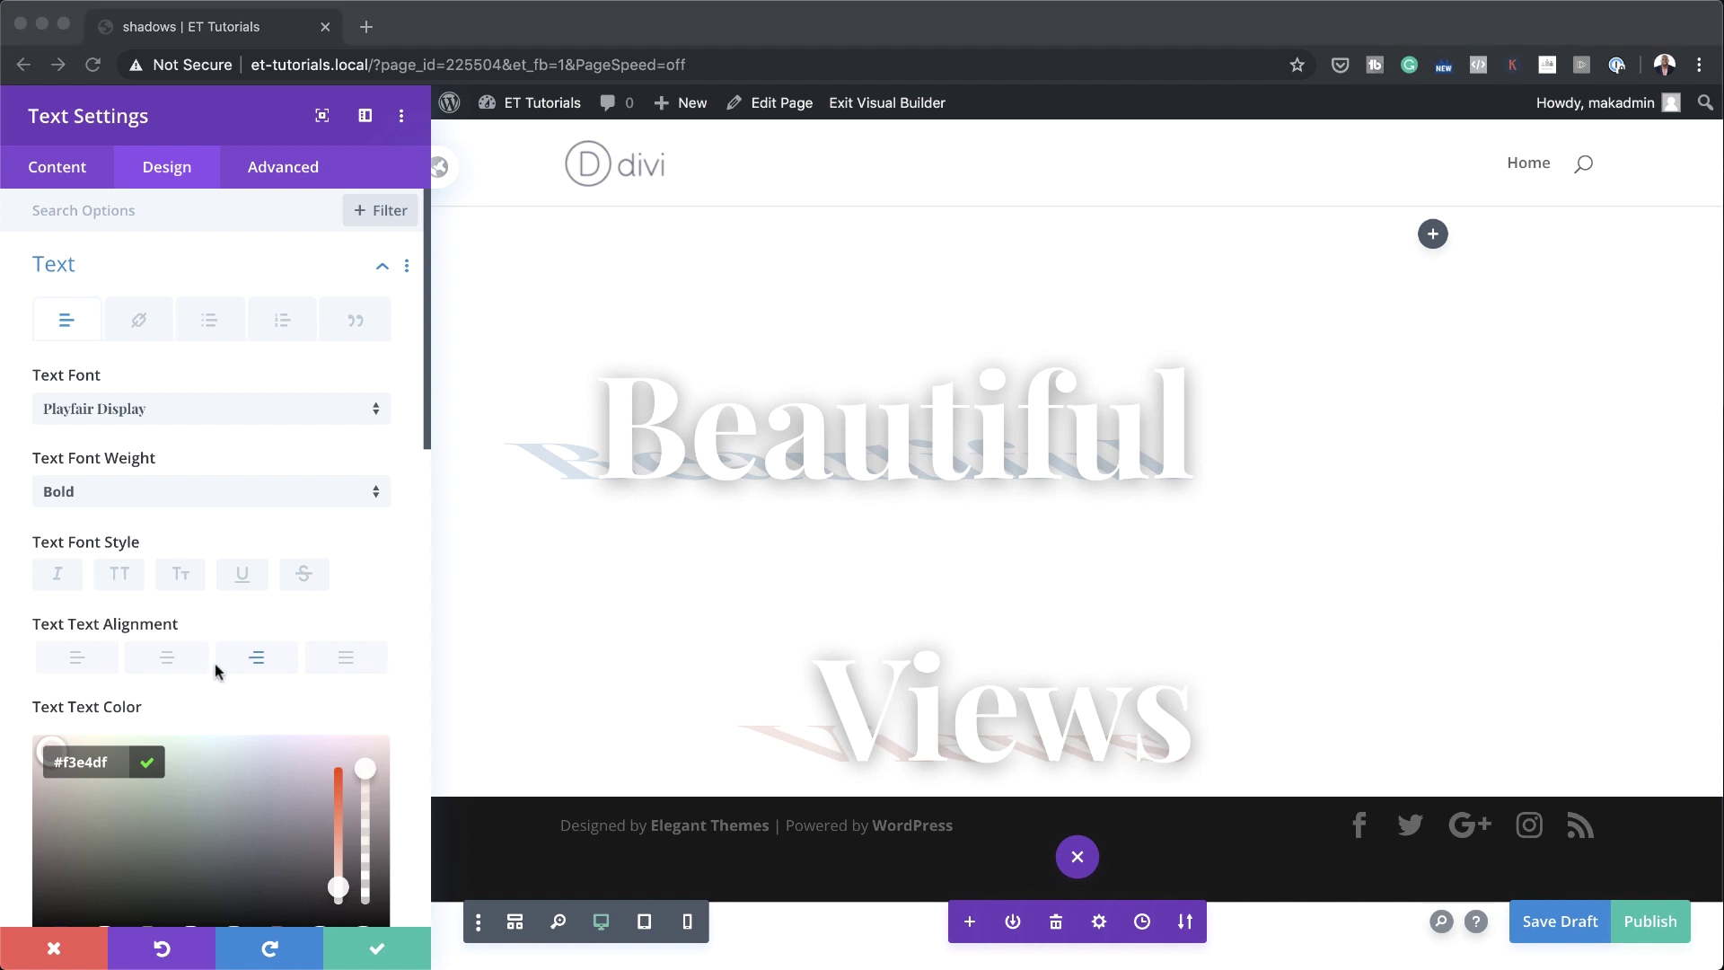
# - Give the "Views" shadow text a top margin of -12vw and save the module's settings
pyautogui.scroll(-6, 214, 664)
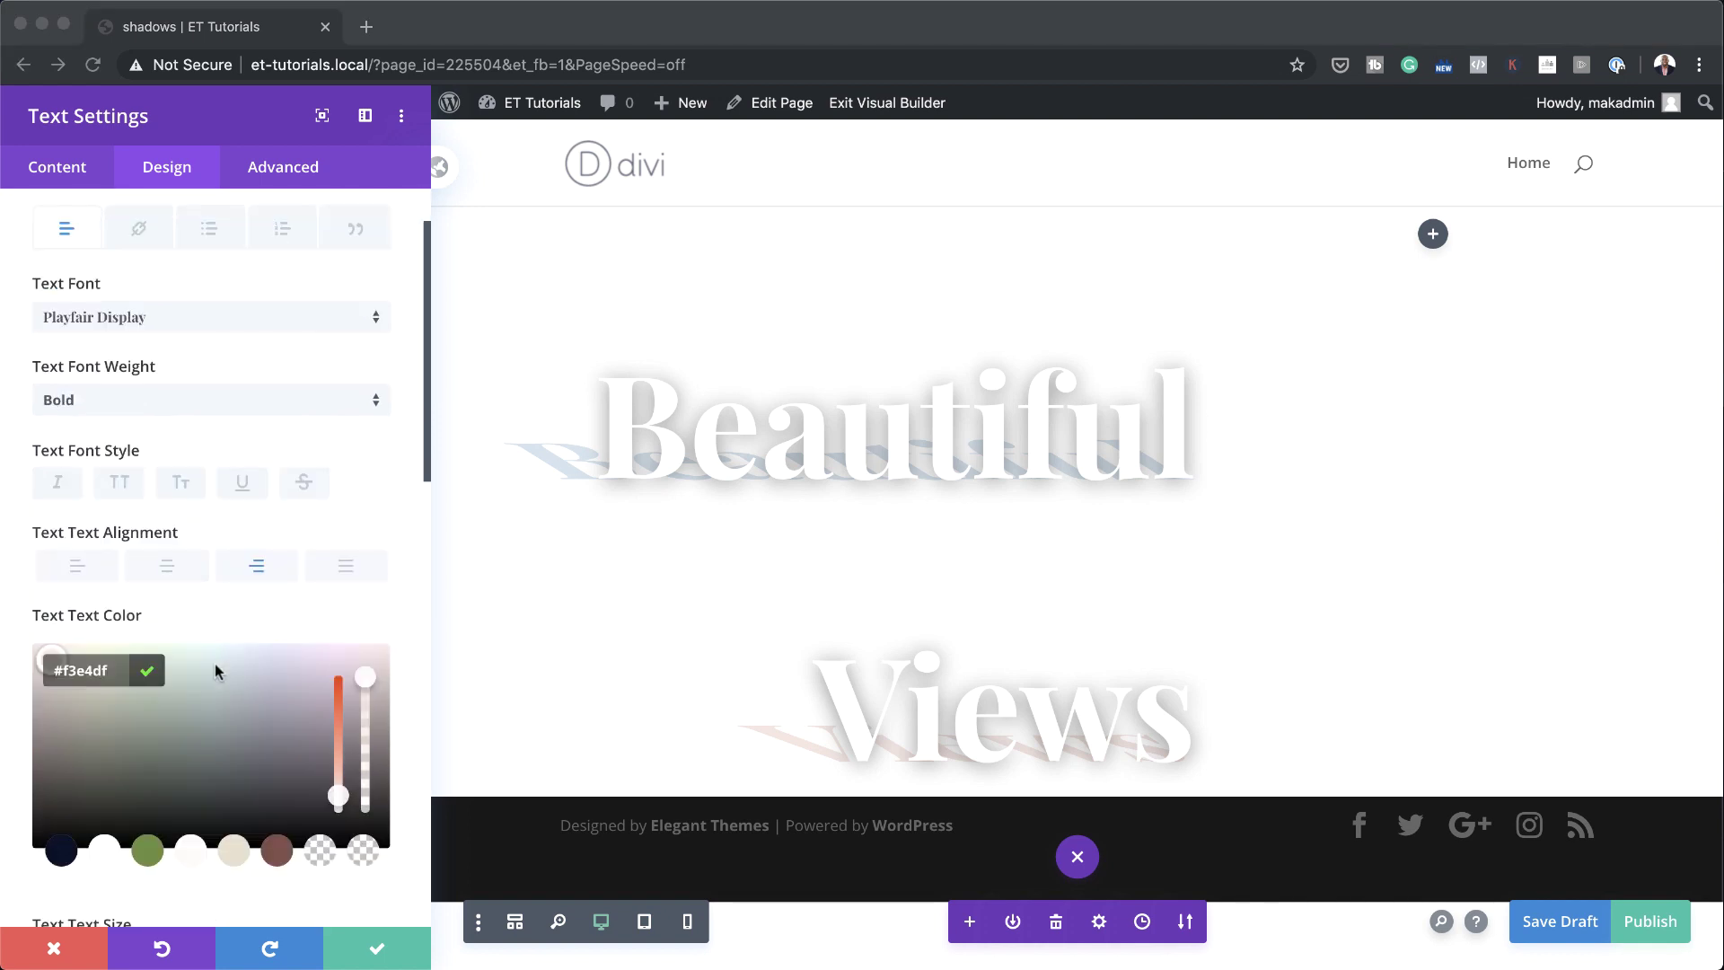
pyautogui.scroll(-10, 214, 665)
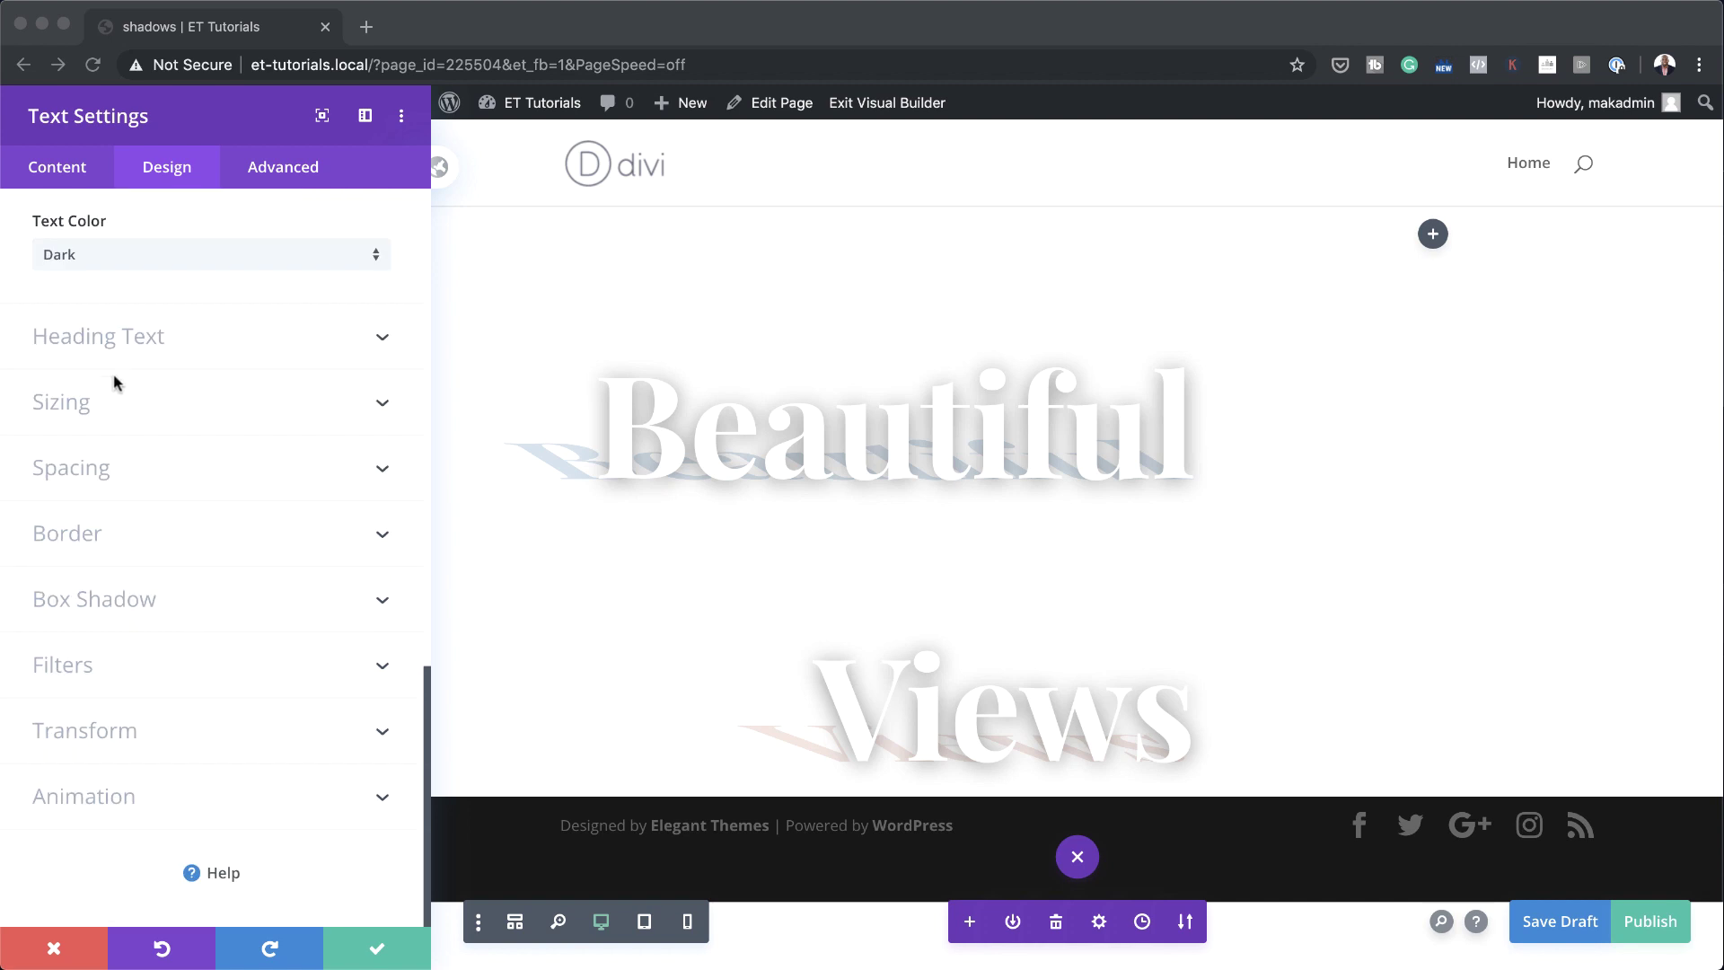
pyautogui.click(99, 465)
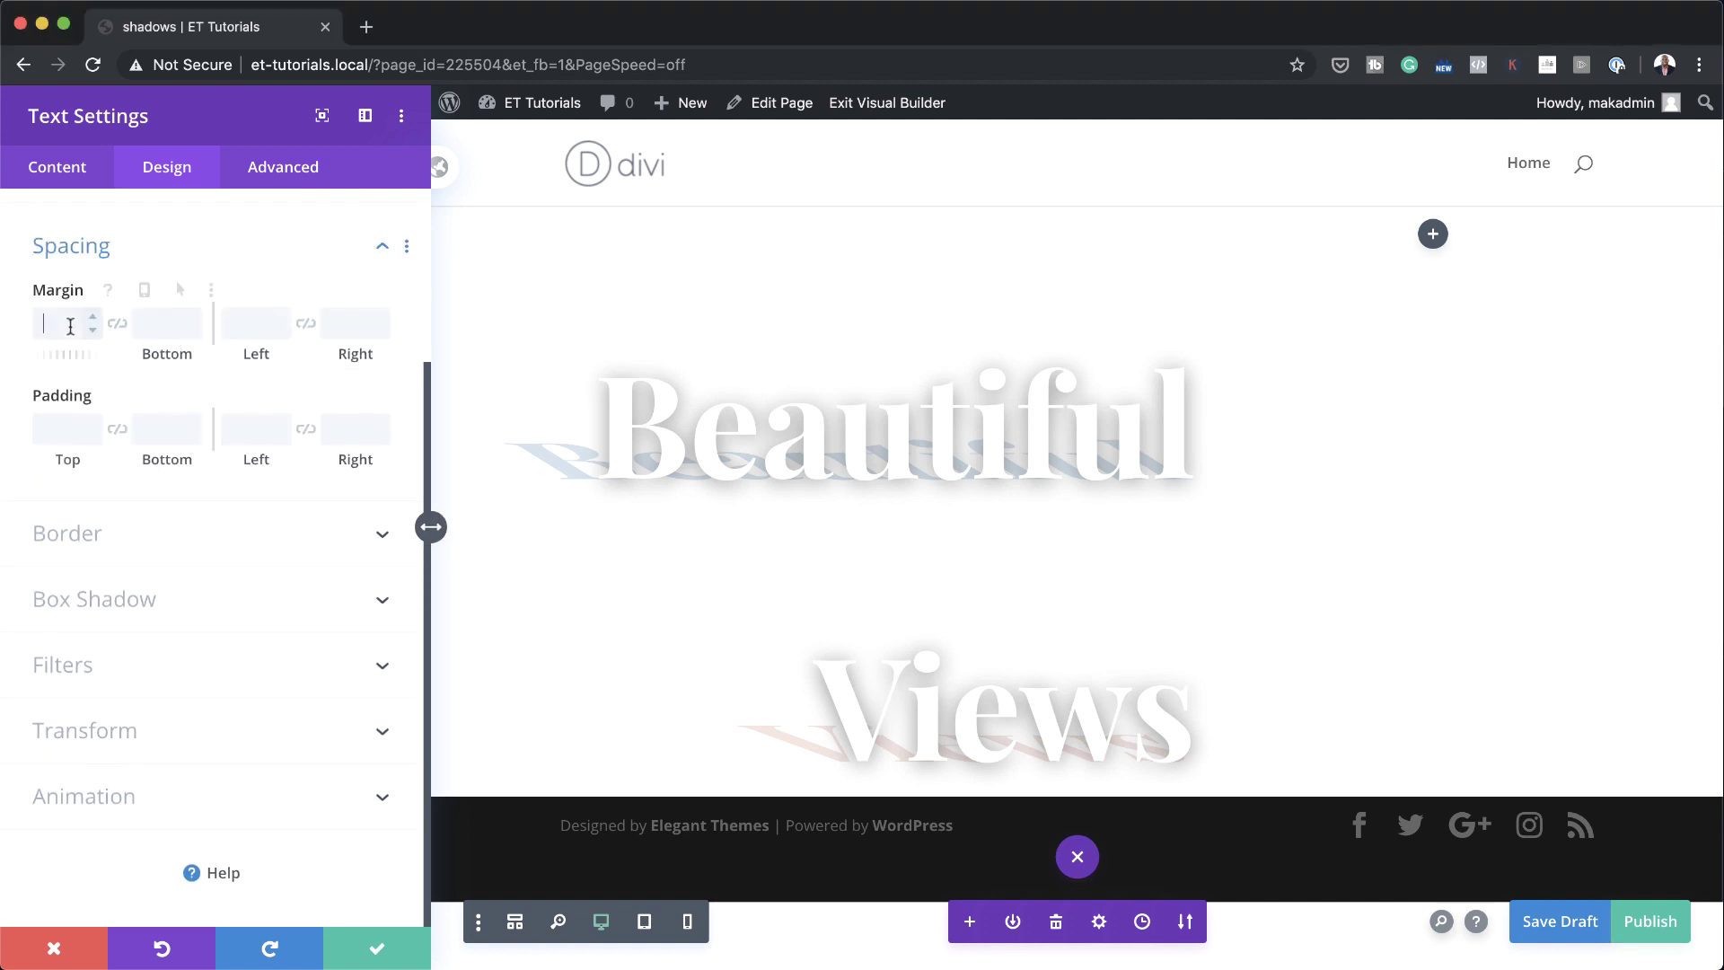
pyautogui.write('-12vw')
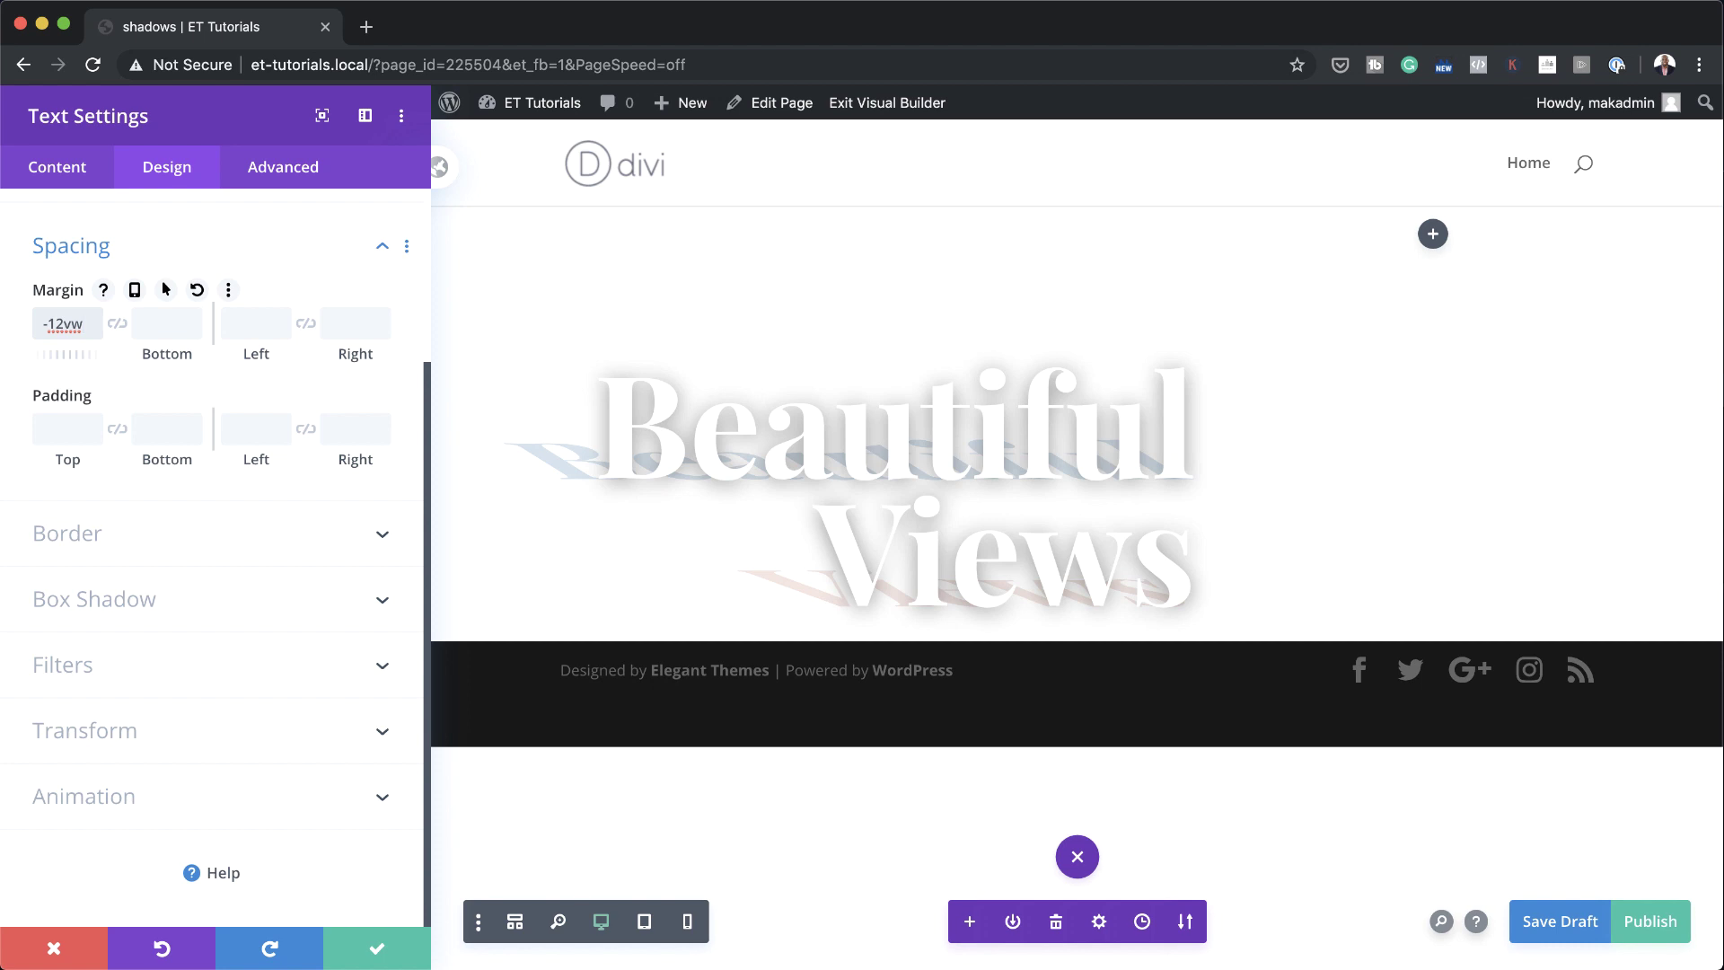
pyautogui.click(369, 946)
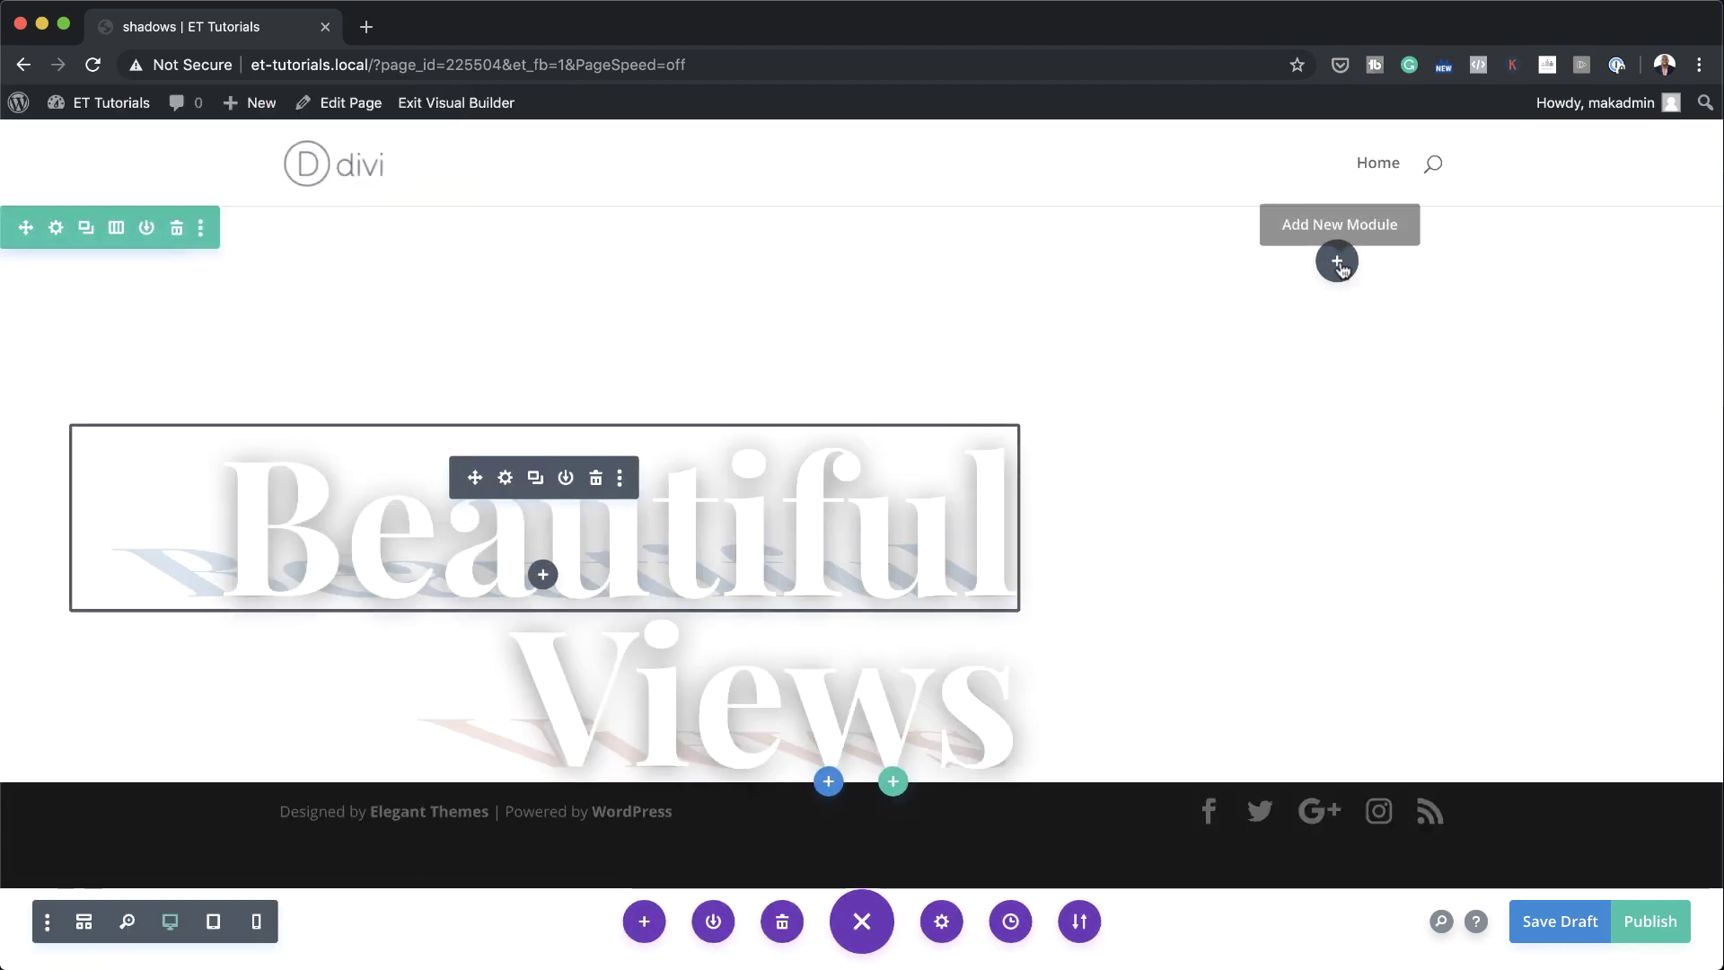
# - Add a text module to the empty second column and fill it with a single paragraph of Lorem ipsum text
pyautogui.click(1337, 262)
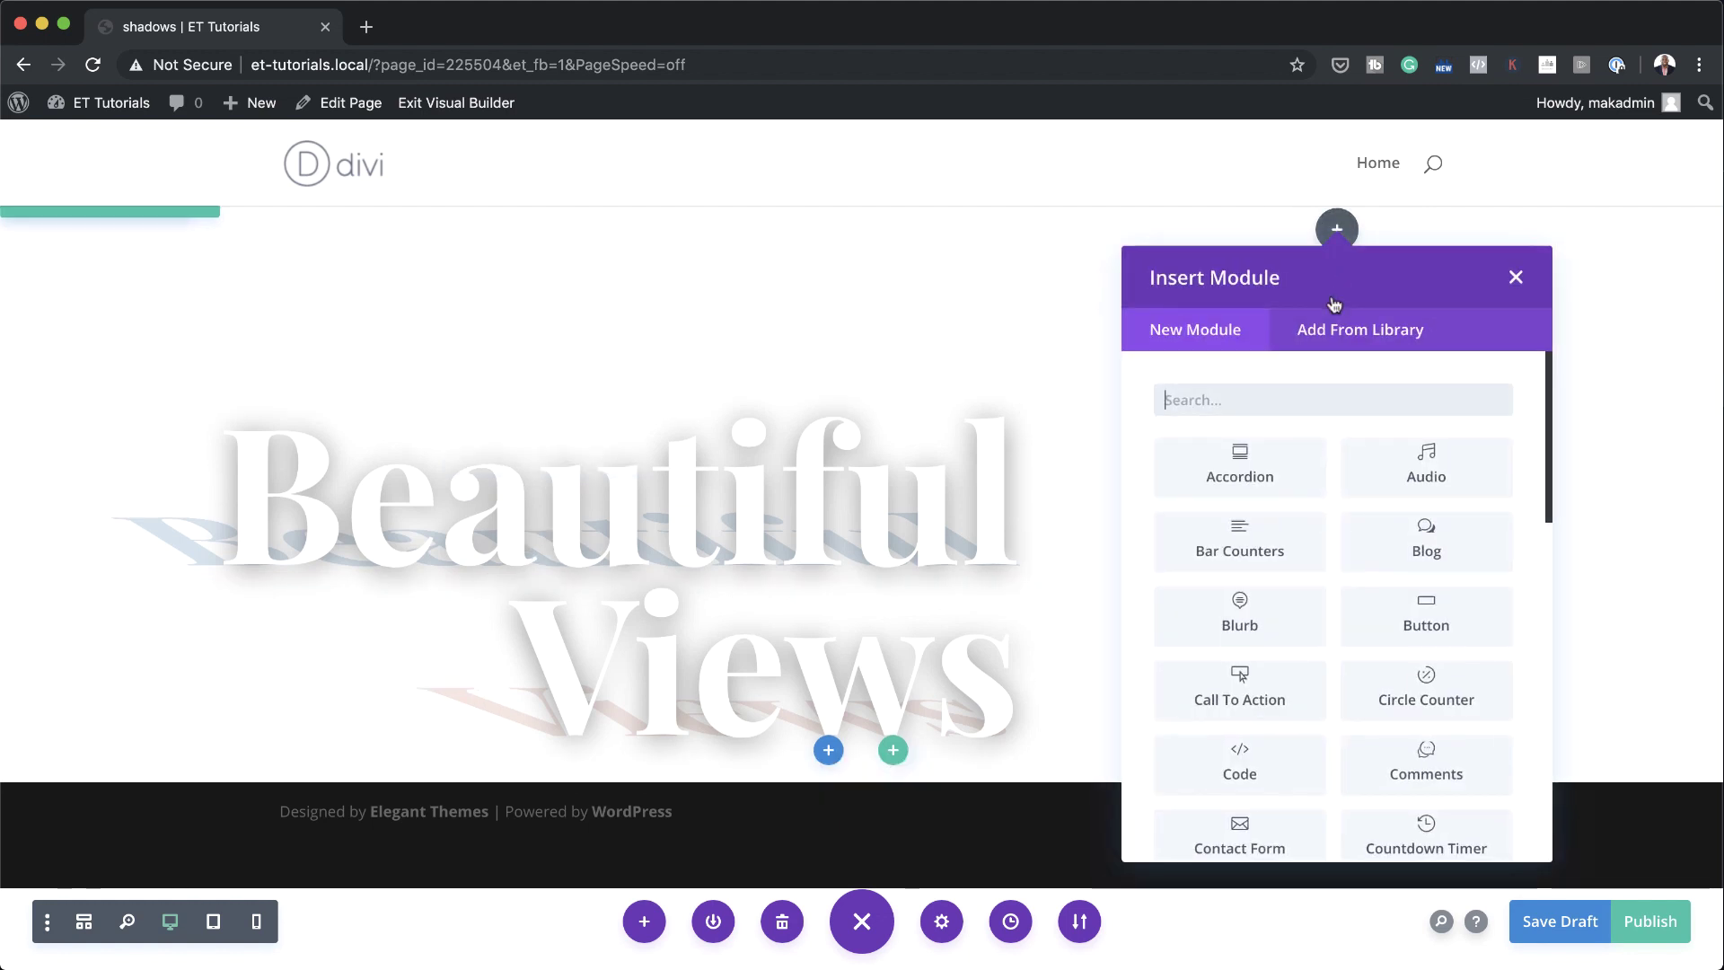
pyautogui.write('text')
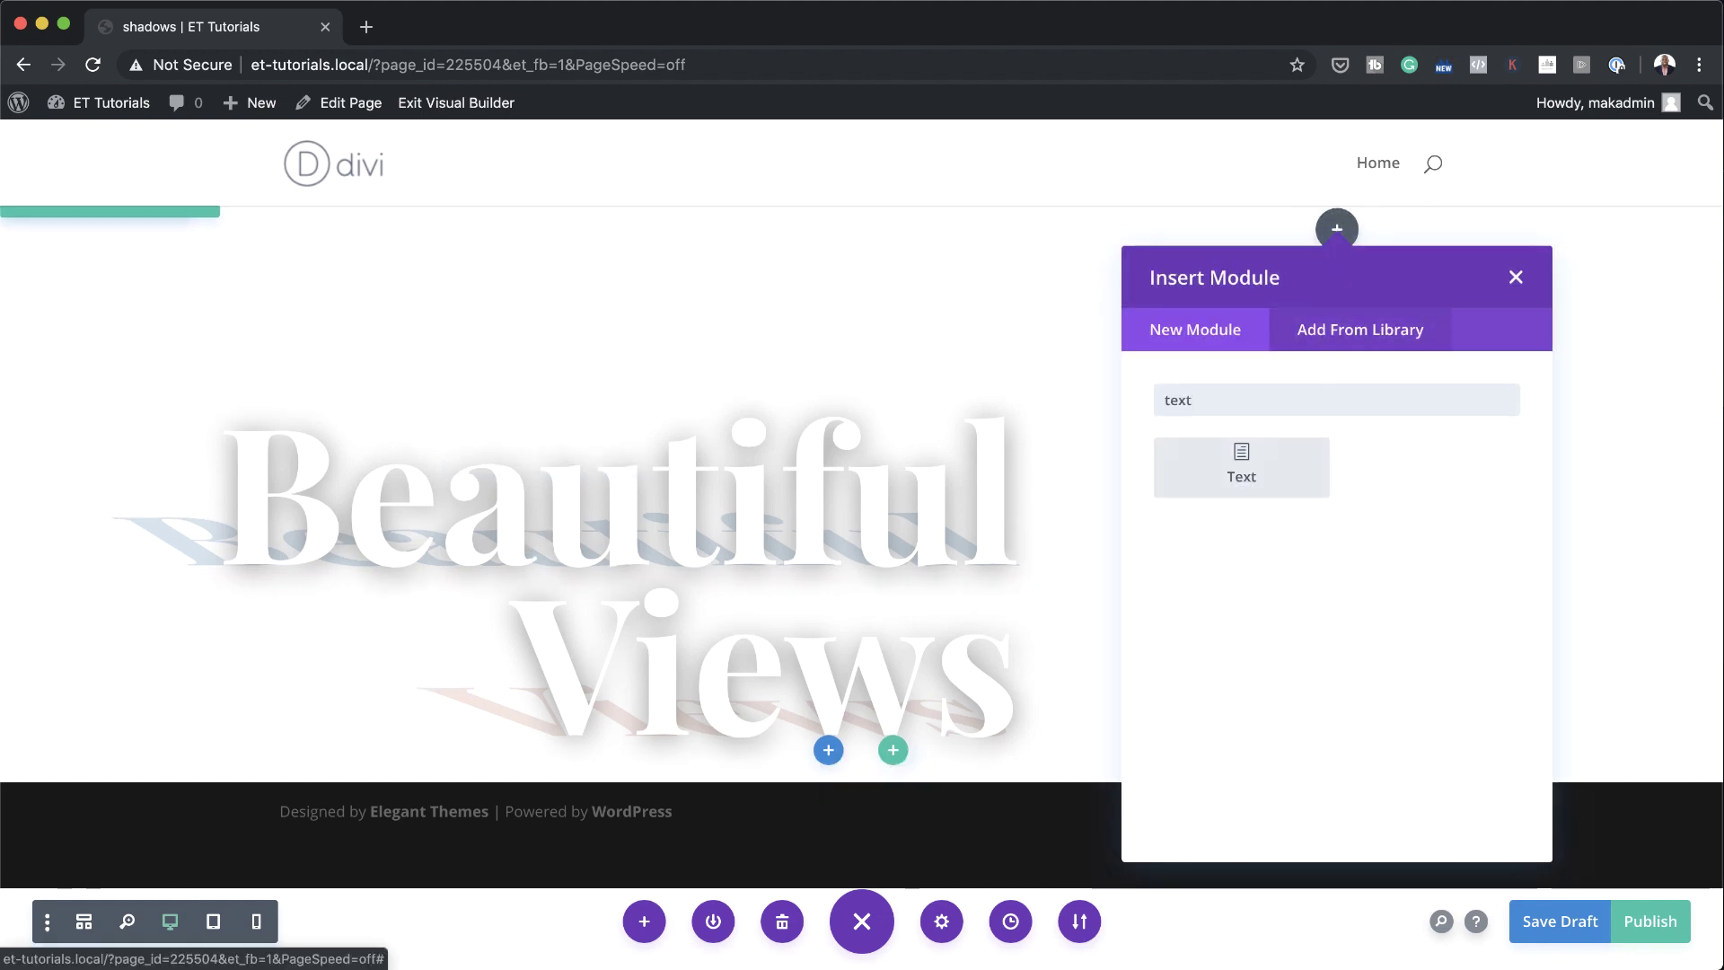
pyautogui.click(1242, 463)
pyautogui.tripleClick(132, 481)
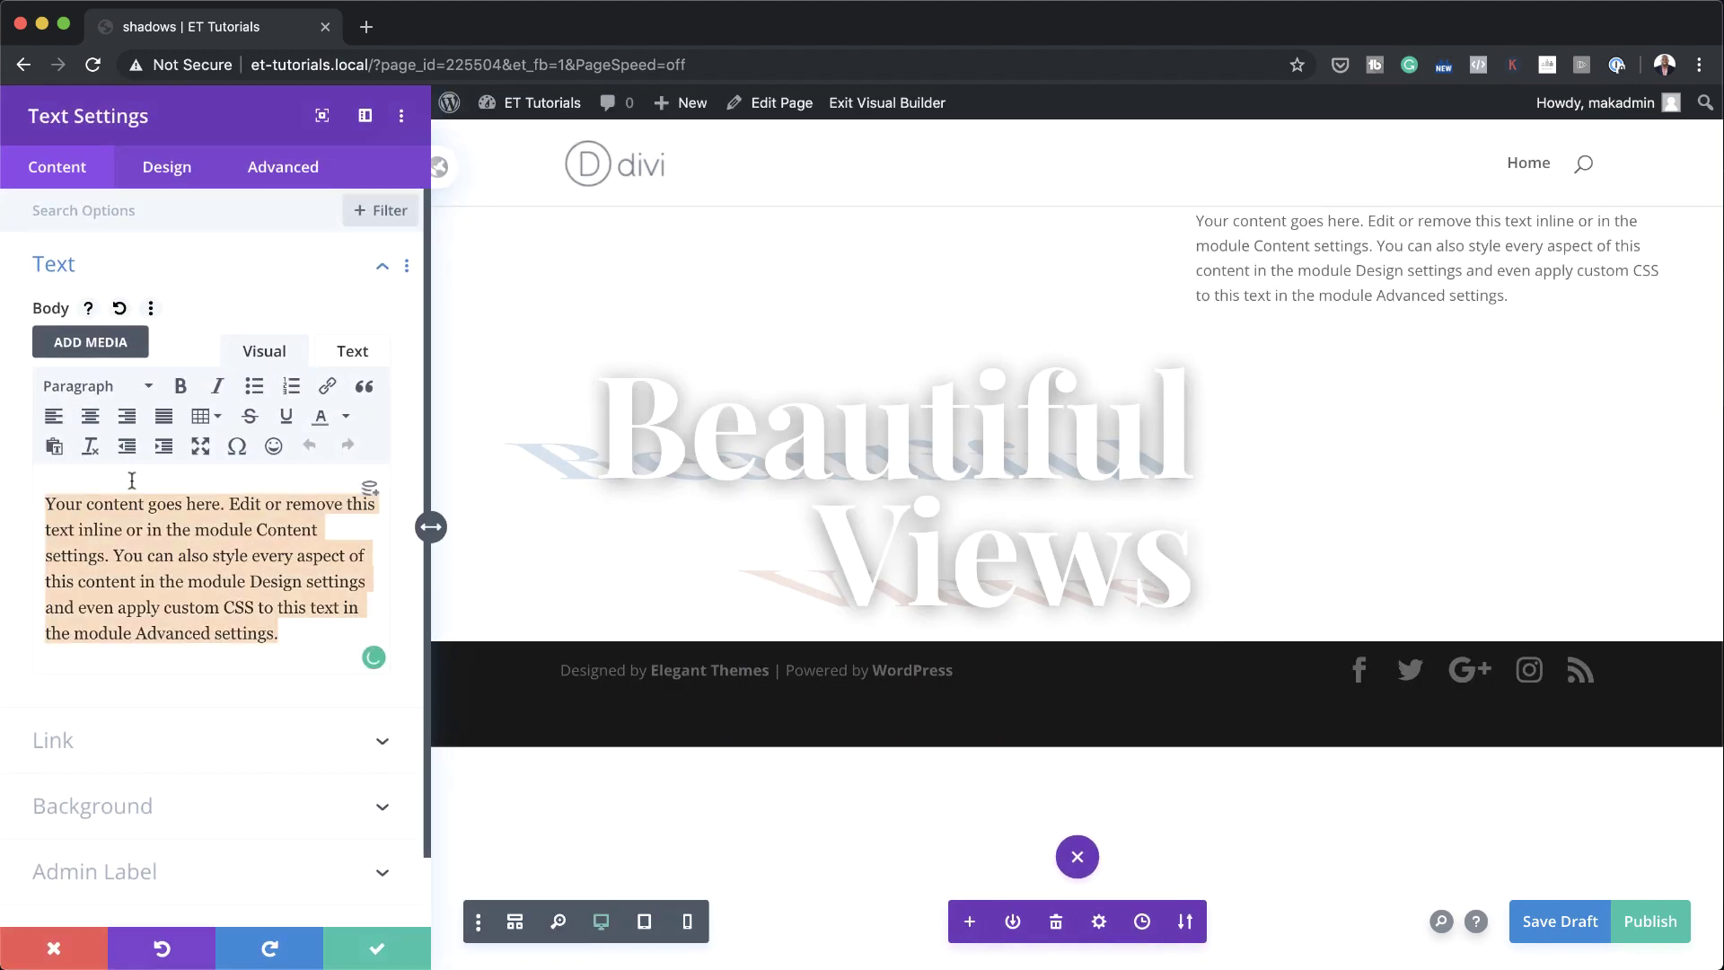
pyautogui.write('Lorem ipsum dolor sit amet, consectetuer adipiscing elit. Donec odio. Quisque volutpat mattis eros. Nullam malesuada erat ut turpis. Suspendisse urna nibh, viverra non, semper suscipit, posuere a, pede.  Donec nec justo eget felis facilisis fermentum. Aliquam porttitor mauris sit amet orci. Aenean dignissim pellentesque felis.')
pyautogui.click(46, 675)
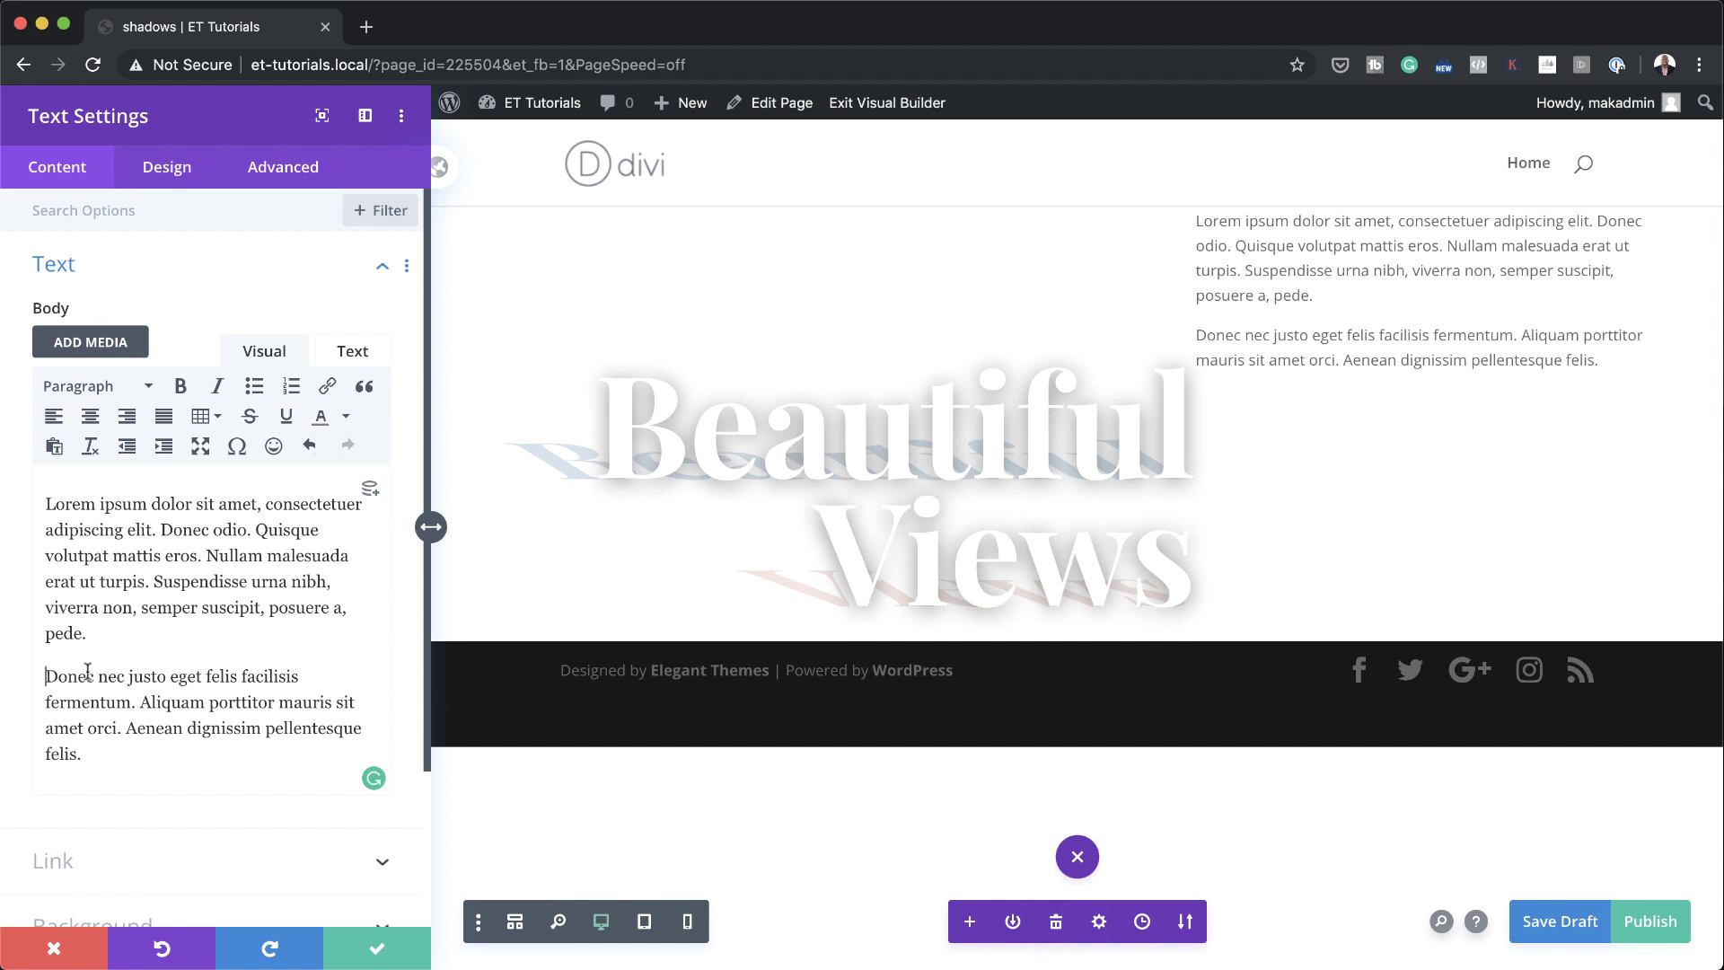
pyautogui.press('BackSpace')
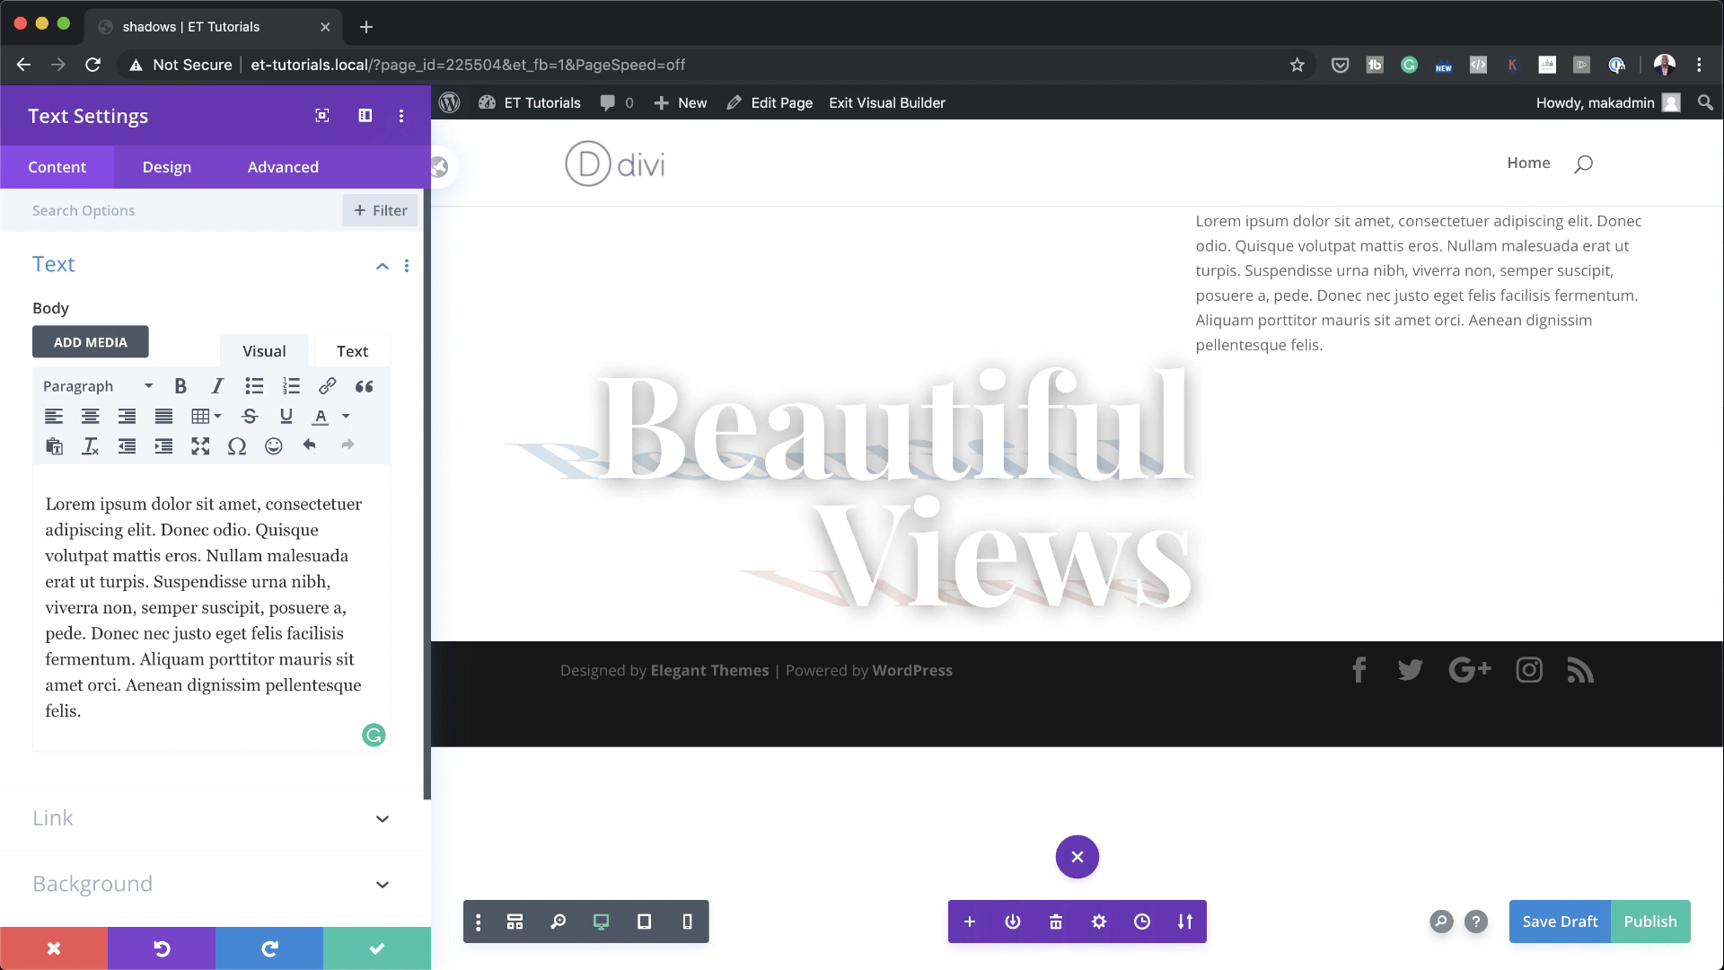
# - Set the Lorem ipsum paragraph's font to Open Sans and align its text to the right
pyautogui.click(166, 167)
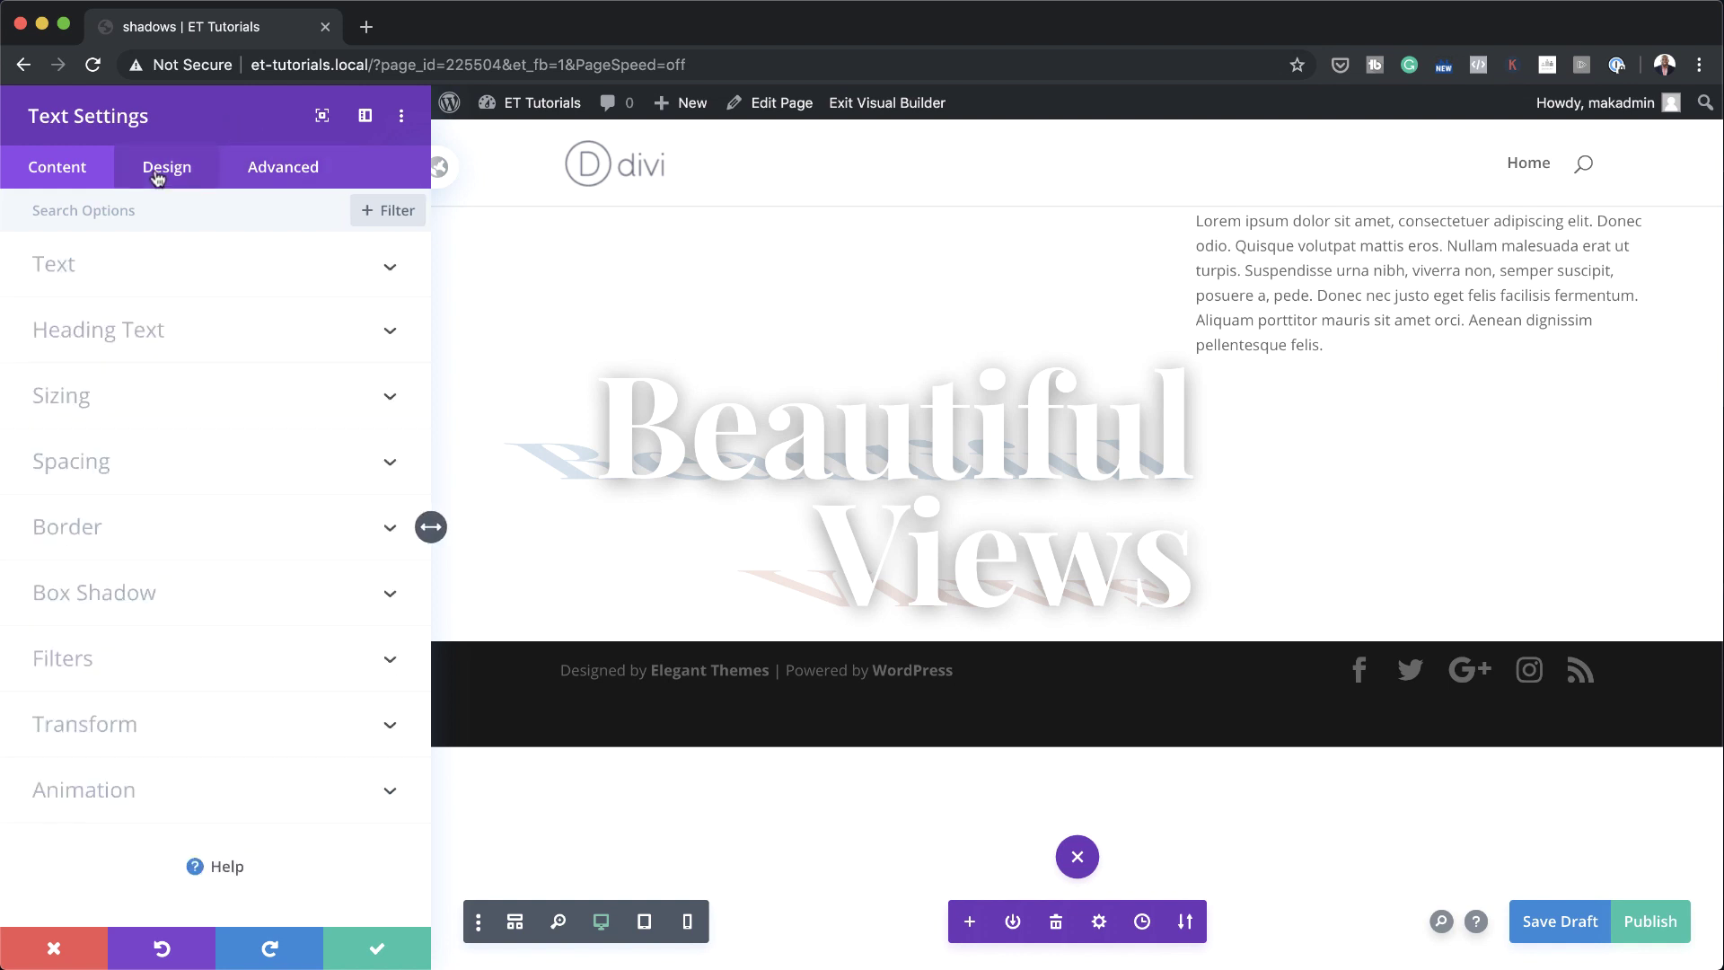
pyautogui.click(130, 277)
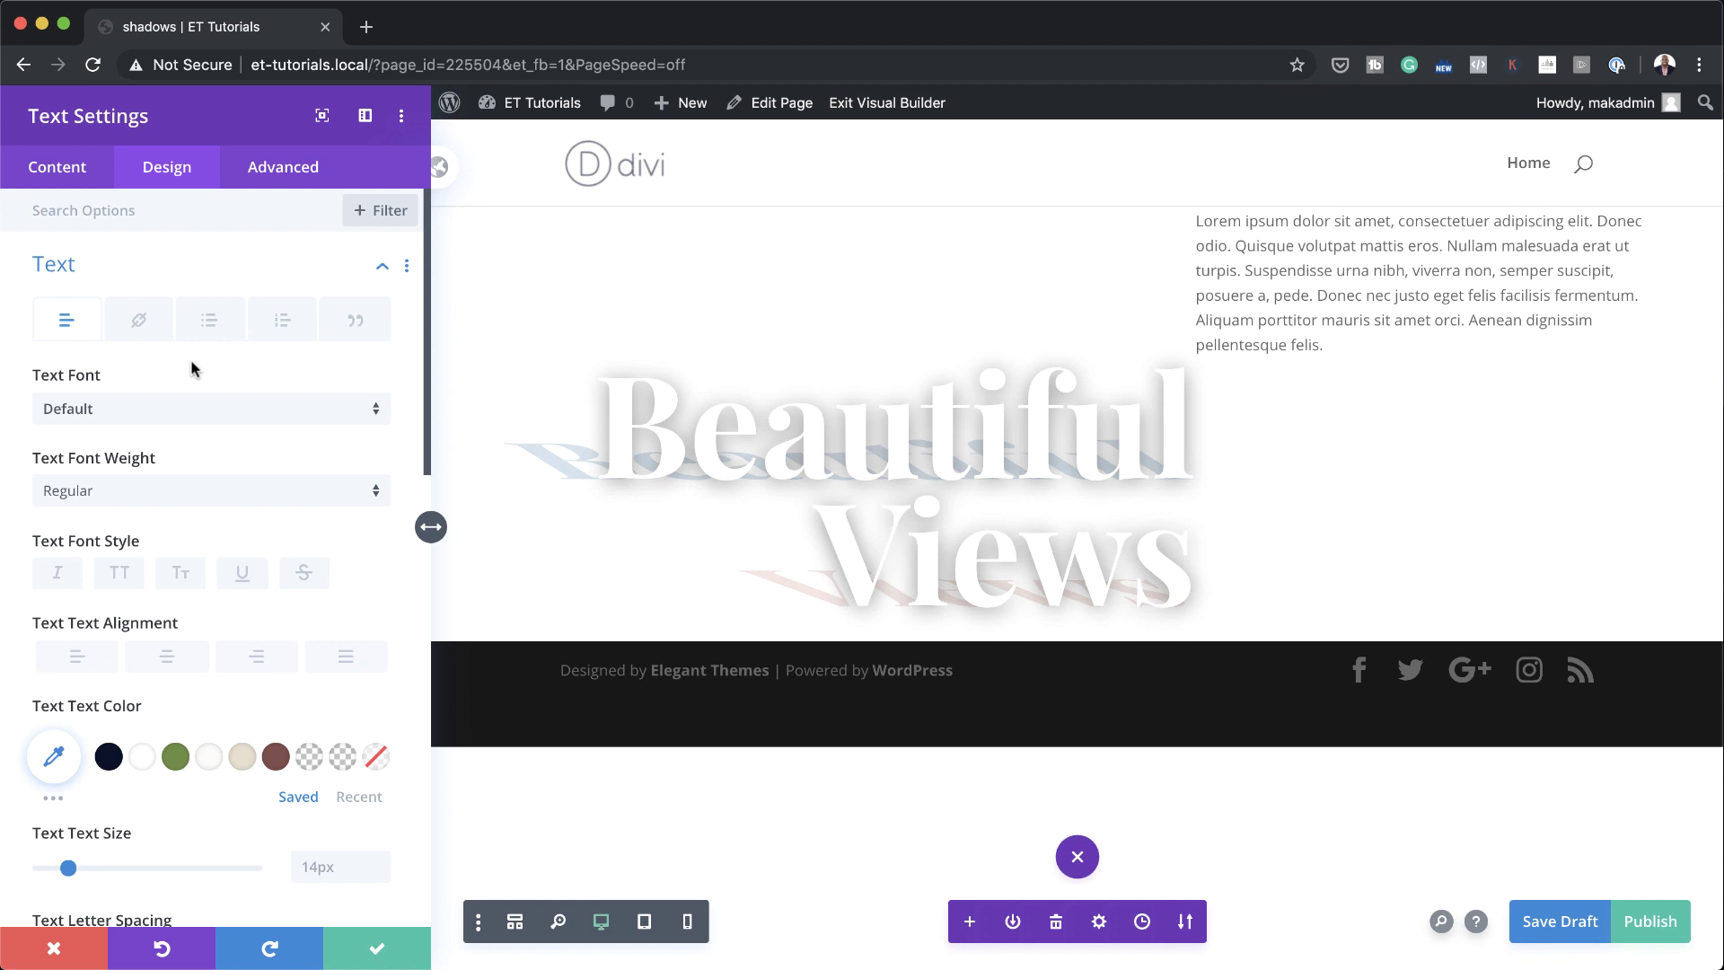
pyautogui.click(169, 410)
pyautogui.click(148, 375)
pyautogui.click(138, 414)
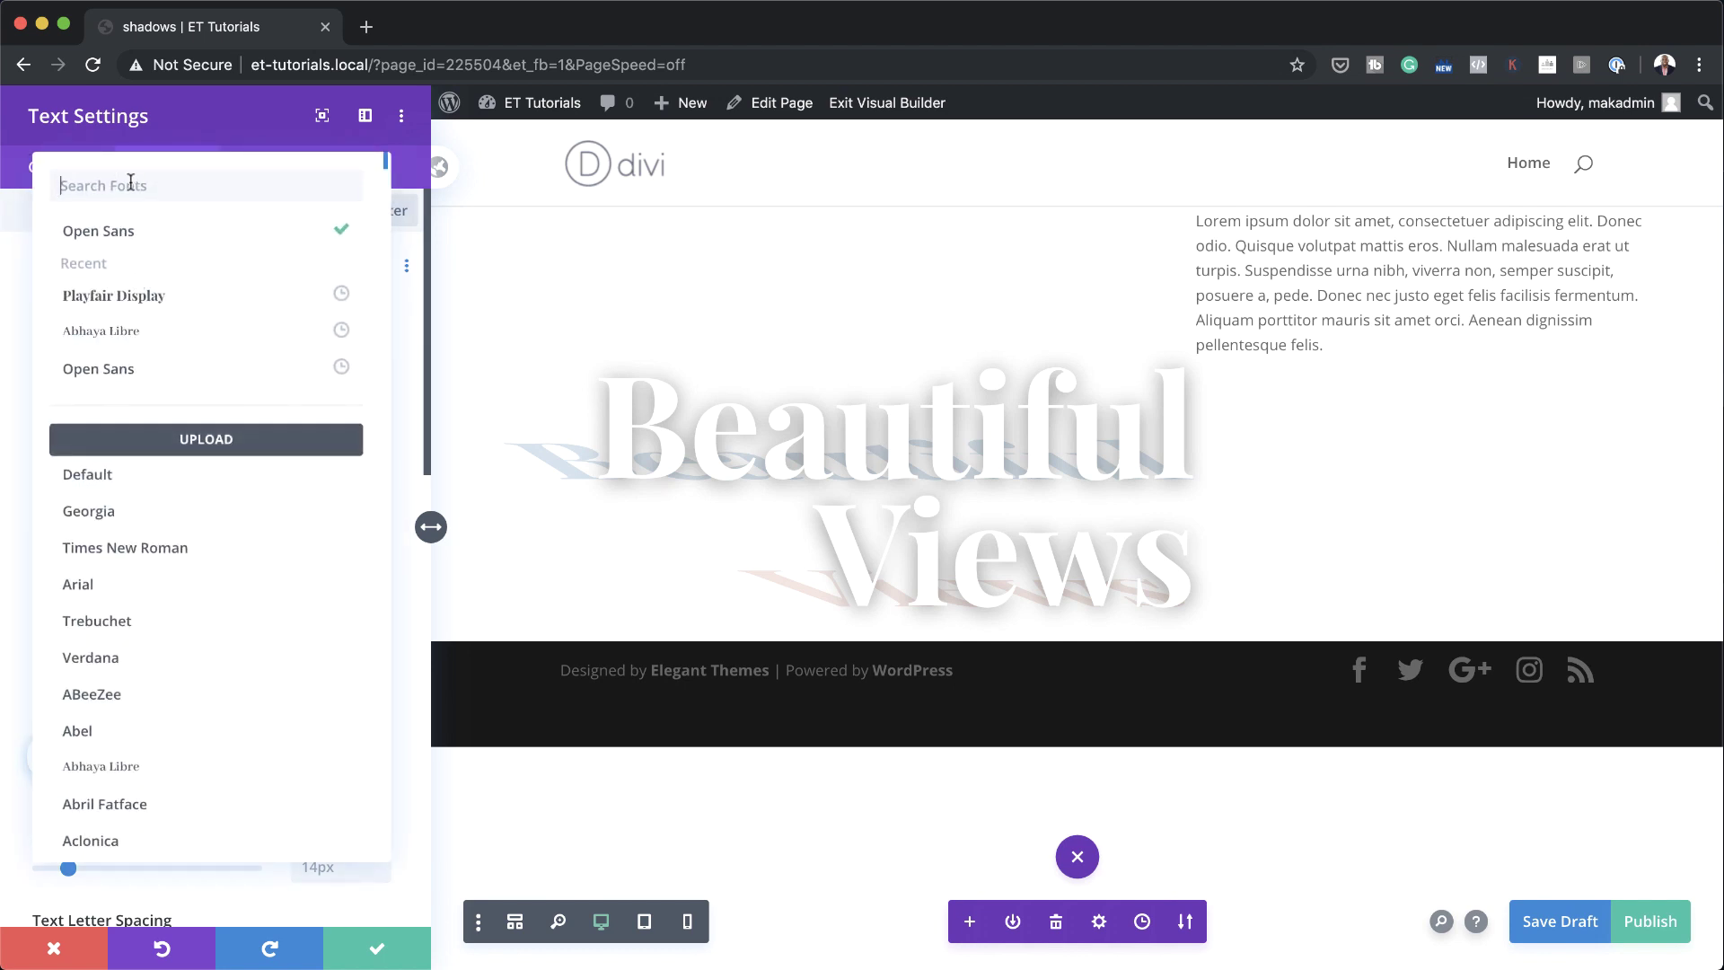
pyautogui.click(171, 369)
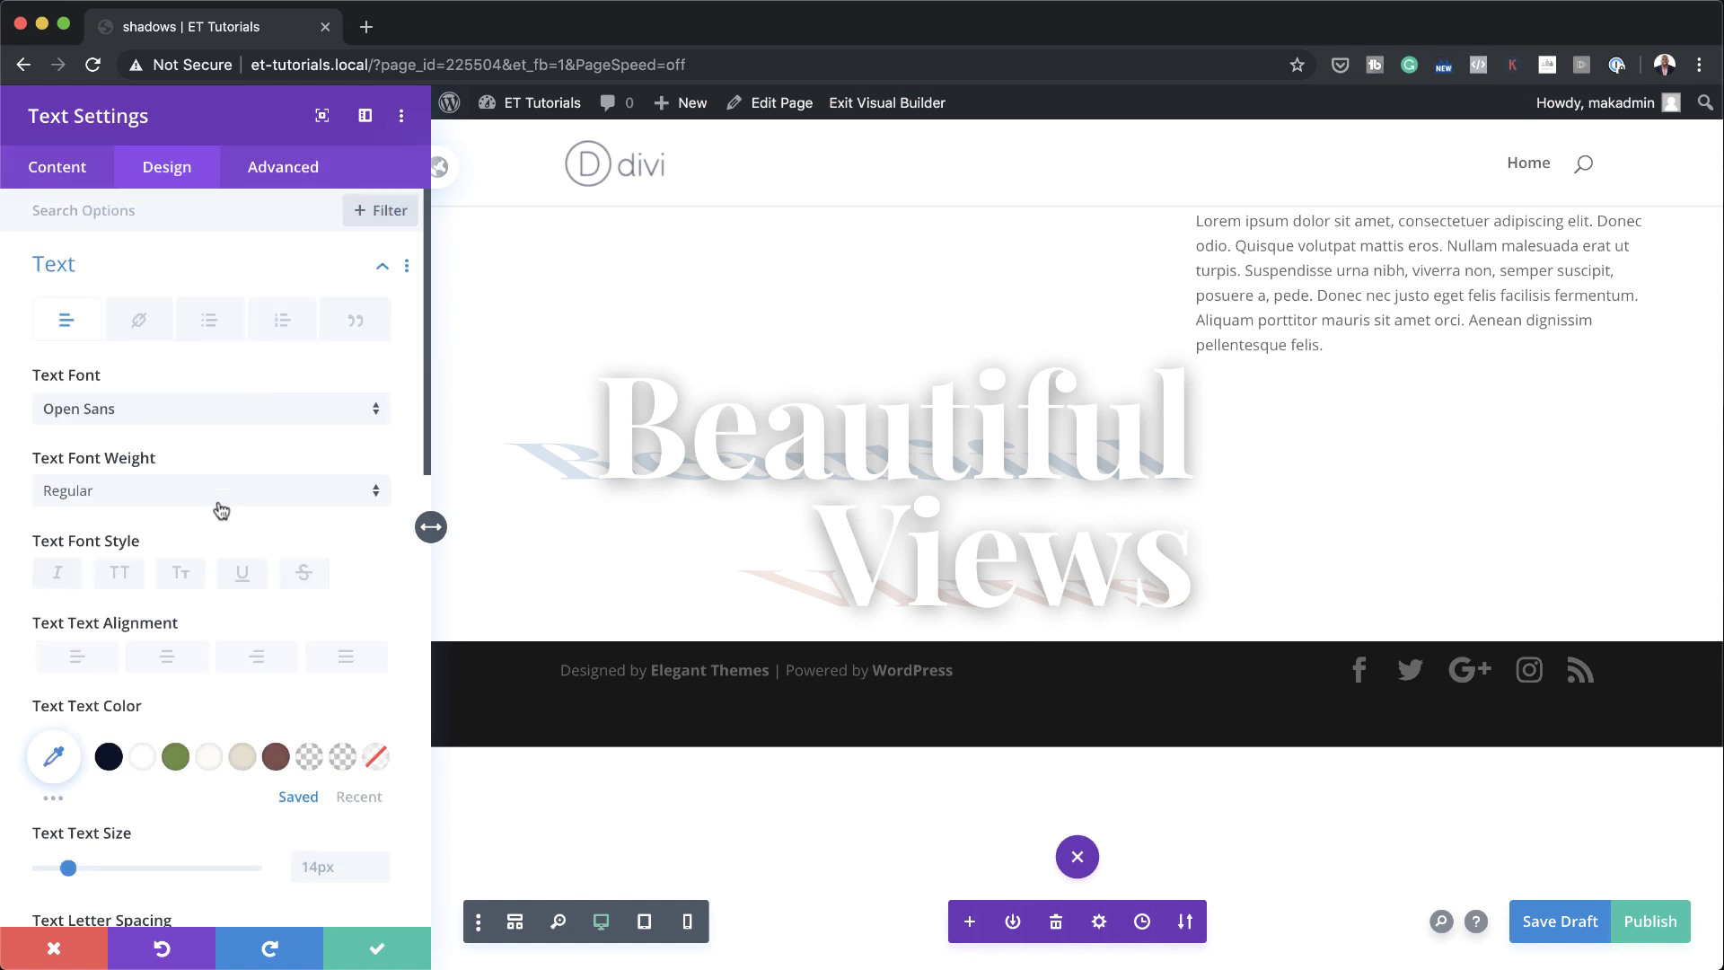
pyautogui.click(258, 659)
pyautogui.scroll(-2, 248, 651)
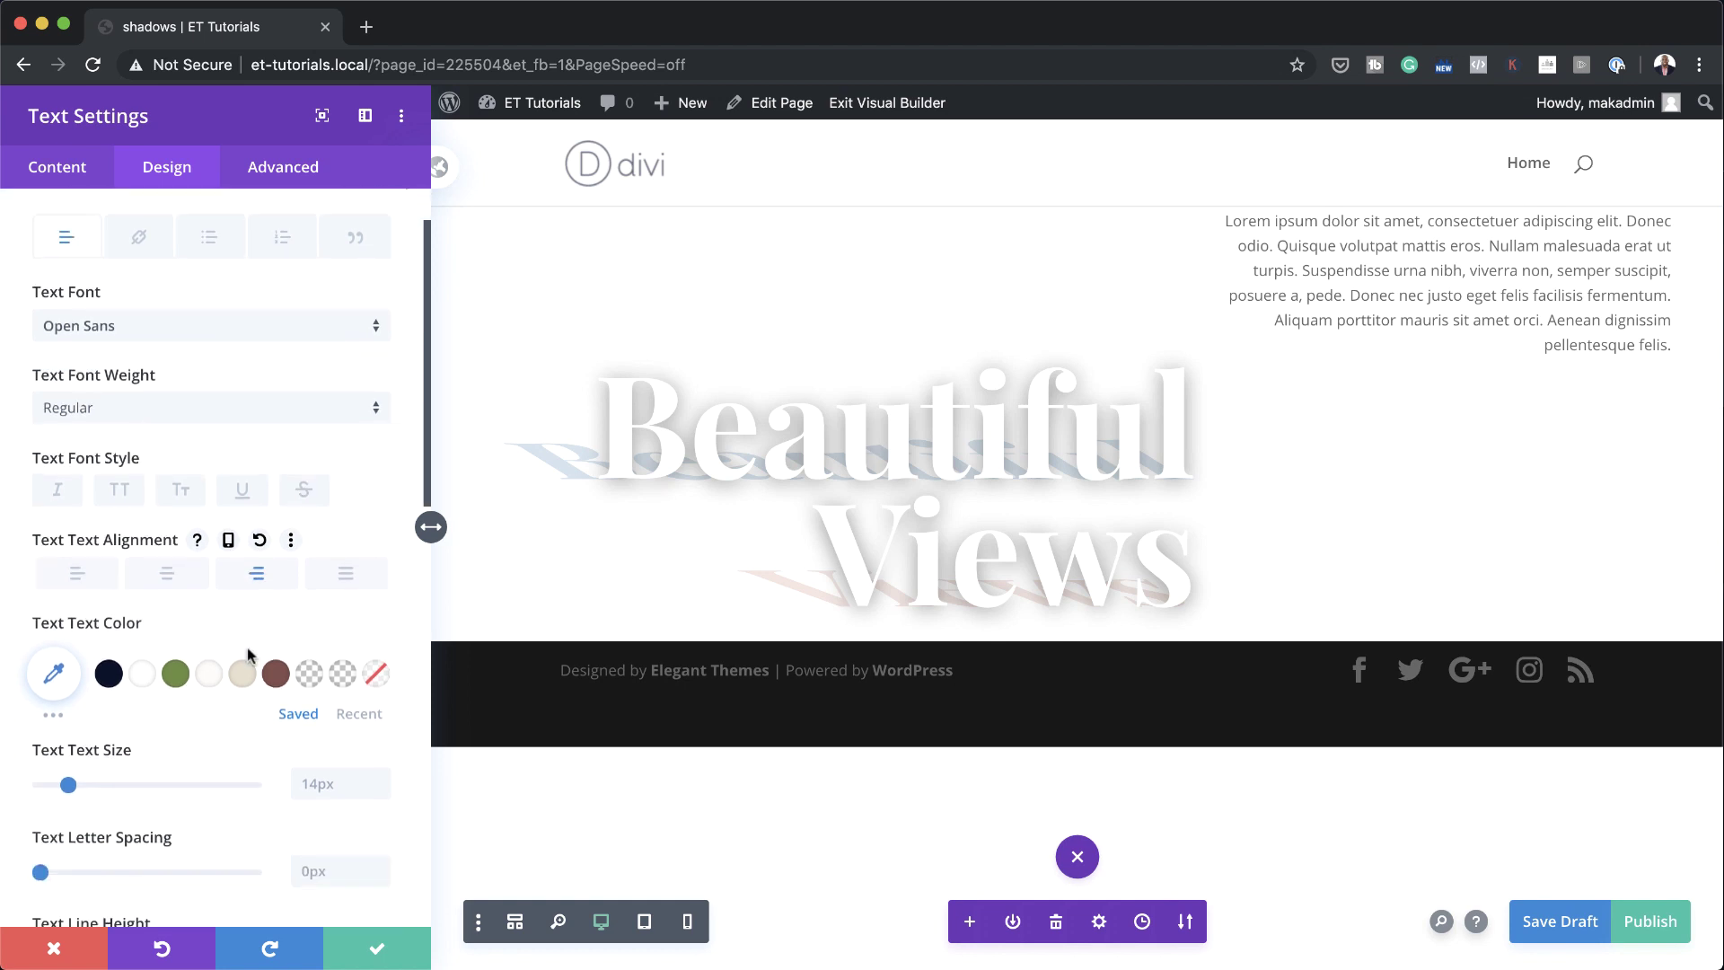
pyautogui.scroll(-4, 246, 648)
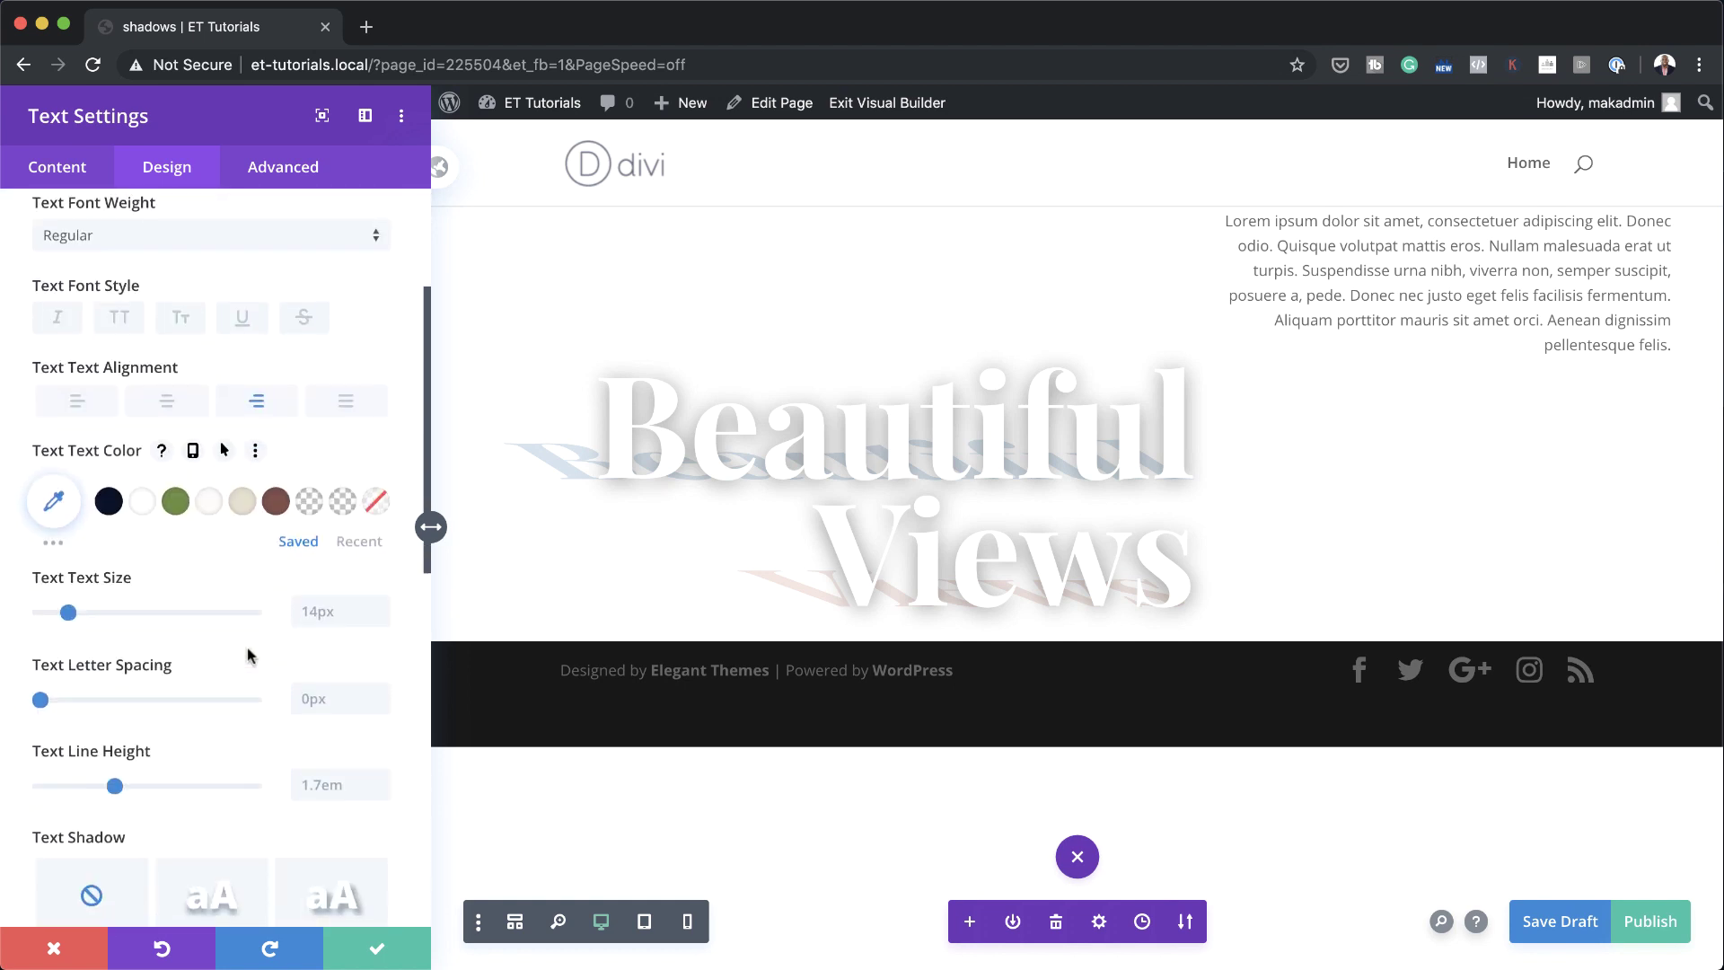
# - Set the Lorem ipsum paragraph's text line height to 2.3em
pyautogui.click(325, 790)
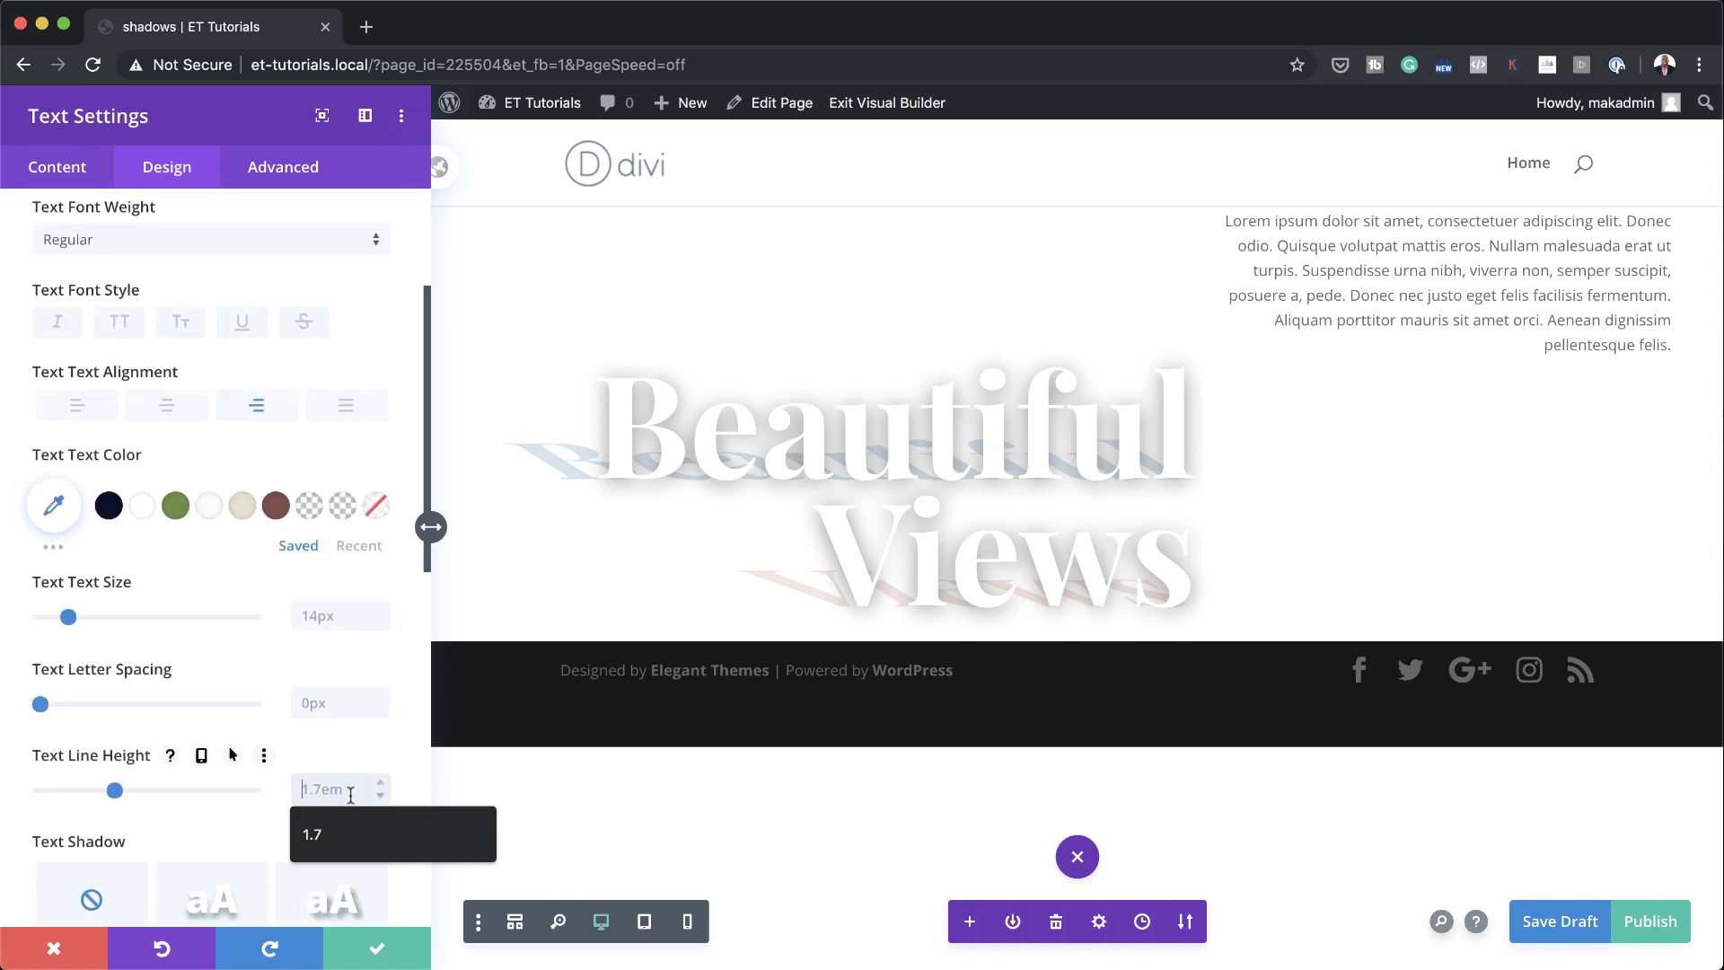
pyautogui.write('2.3em')
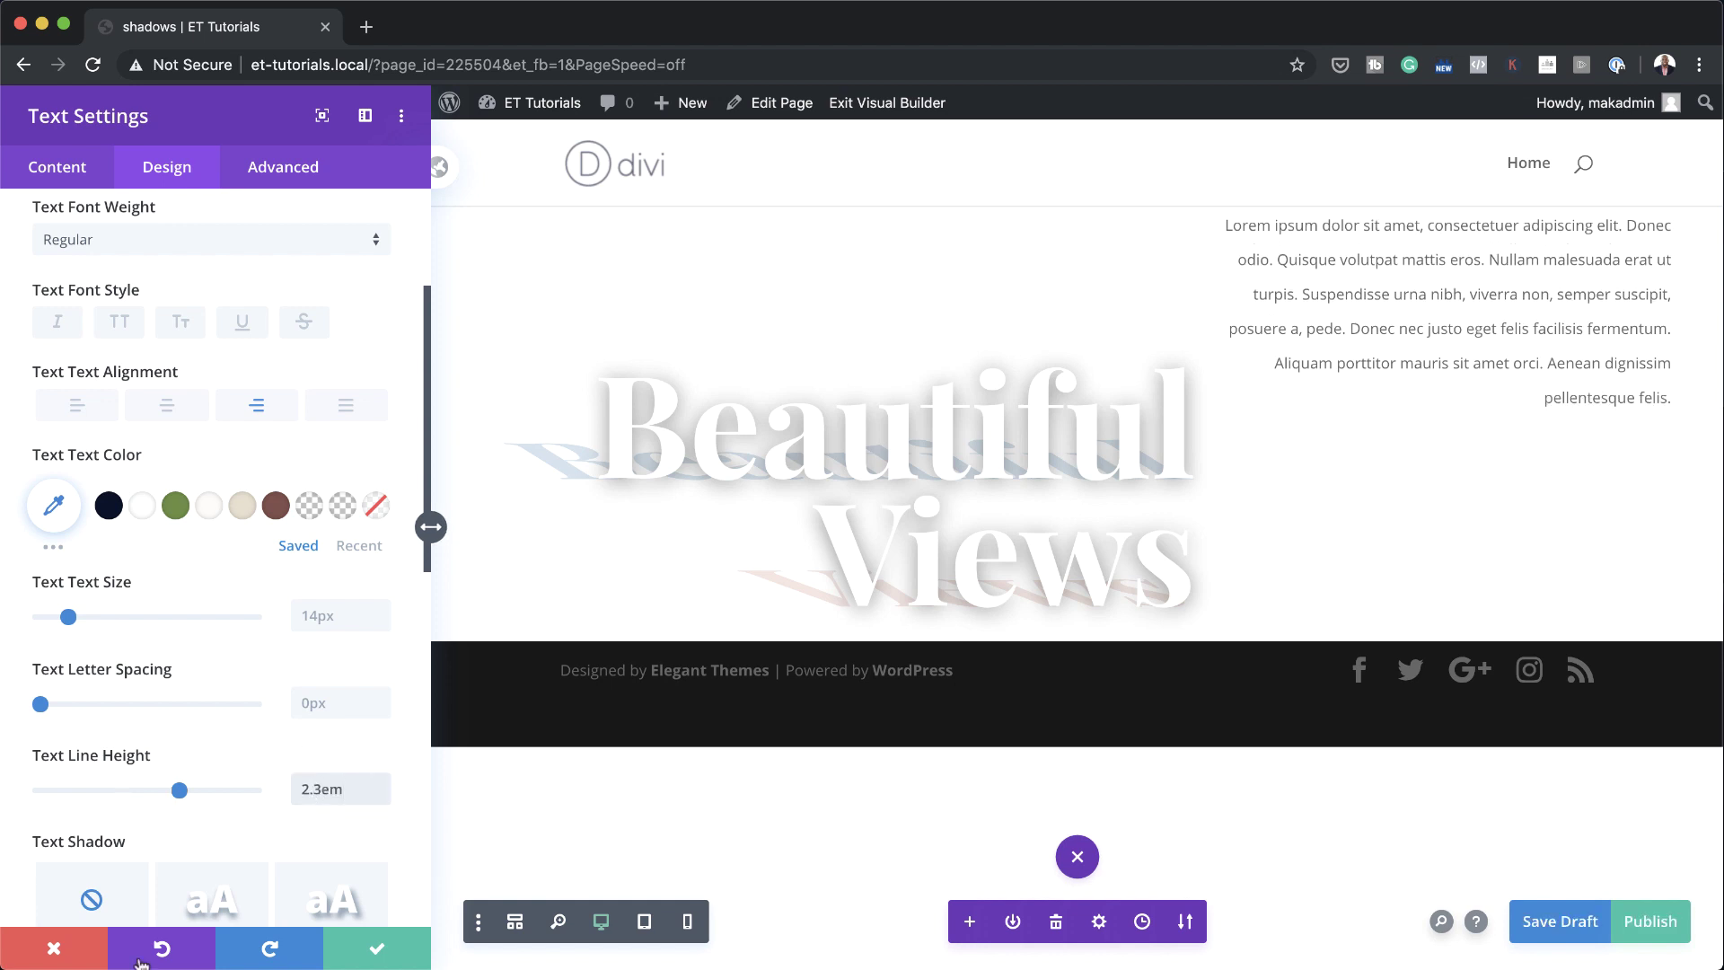
# - Set the Lorem ipsum module's width to 53% with right module alignment, and save its settings
pyautogui.scroll(-10, 271, 836)
pyautogui.scroll(-1, 271, 836)
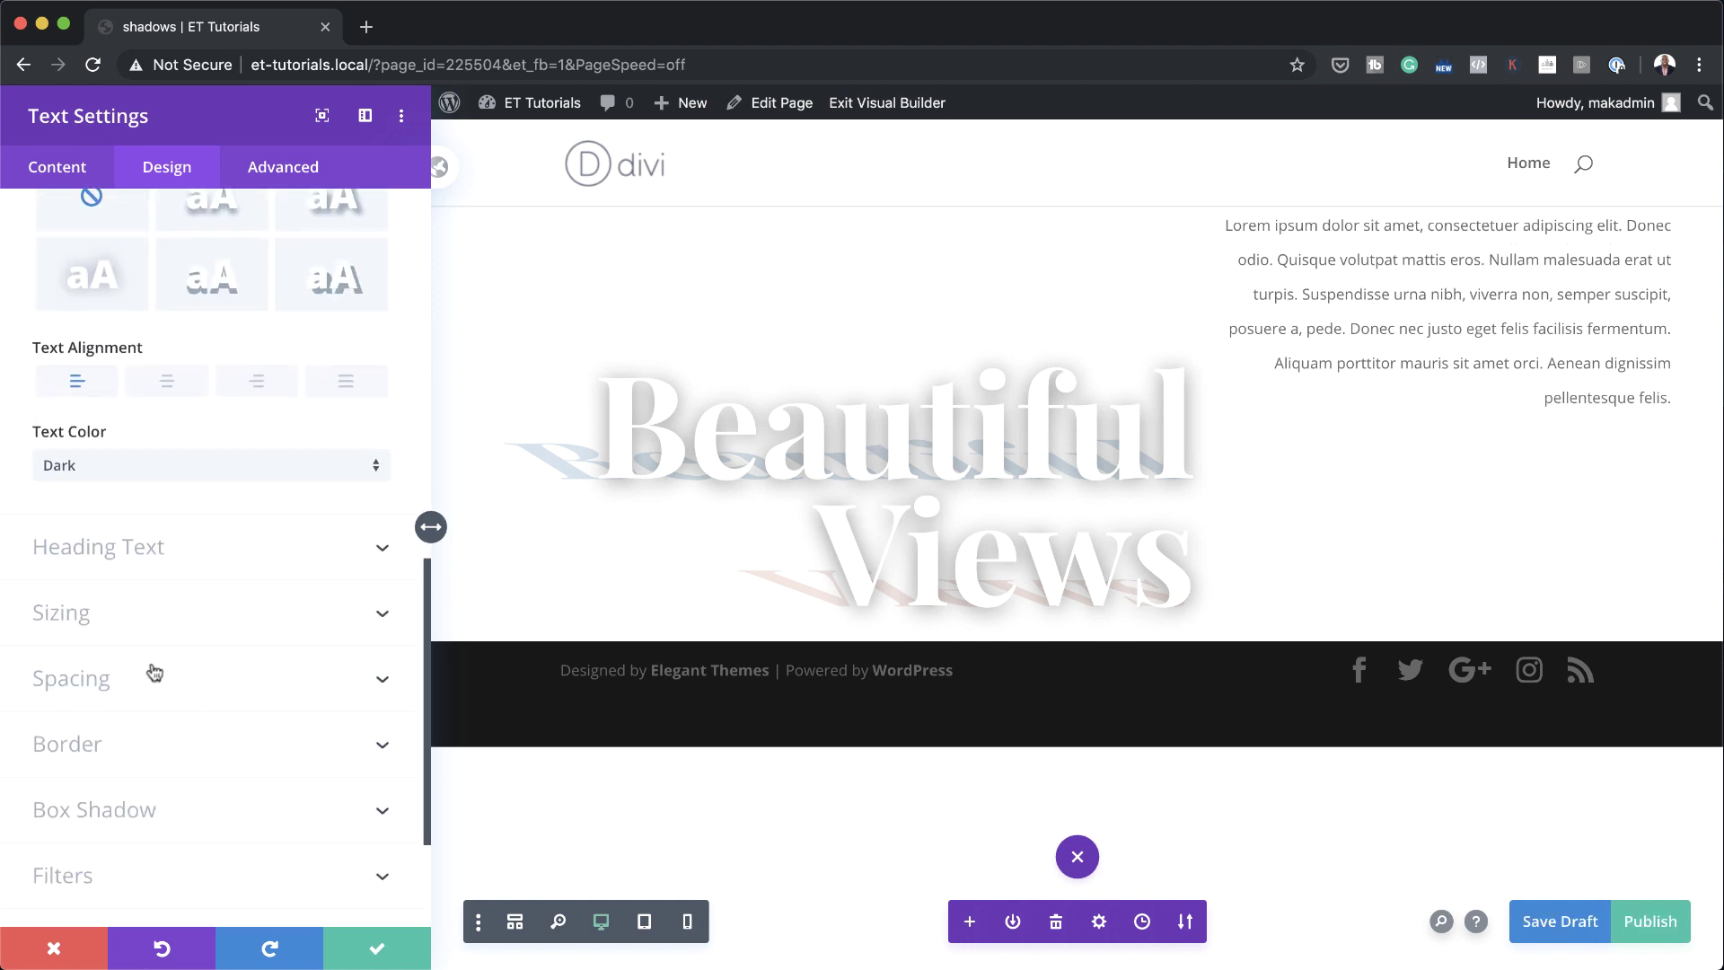
pyautogui.click(108, 621)
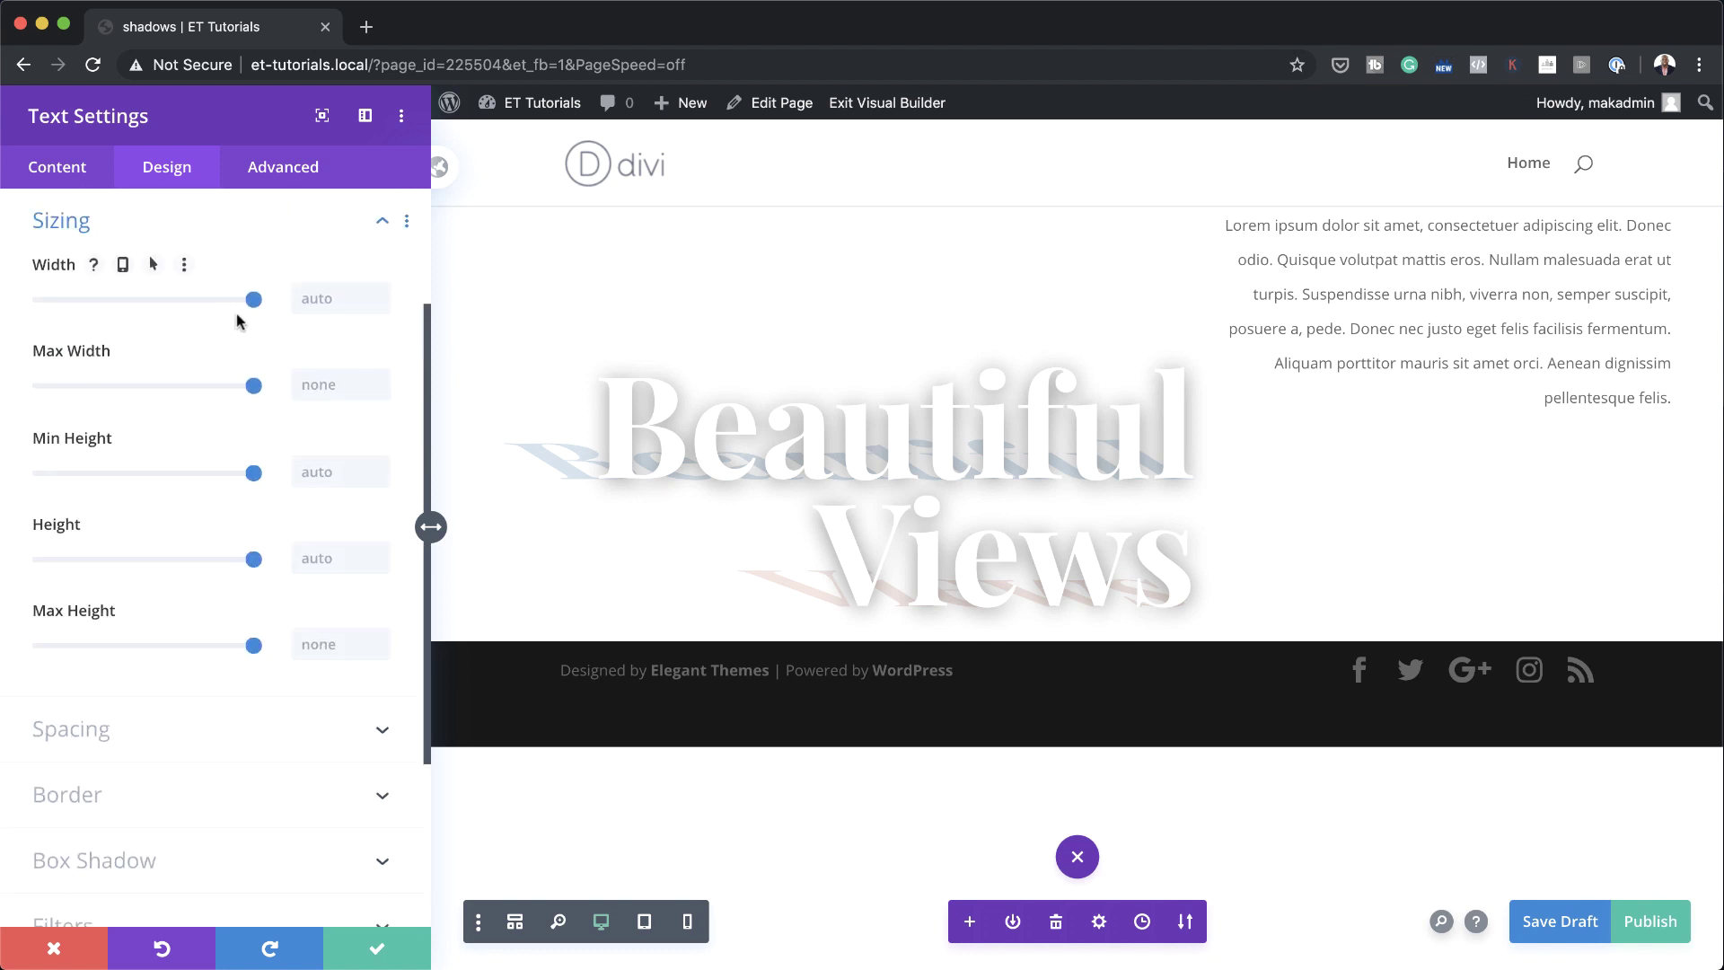
pyautogui.click(324, 289)
pyautogui.write('53%')
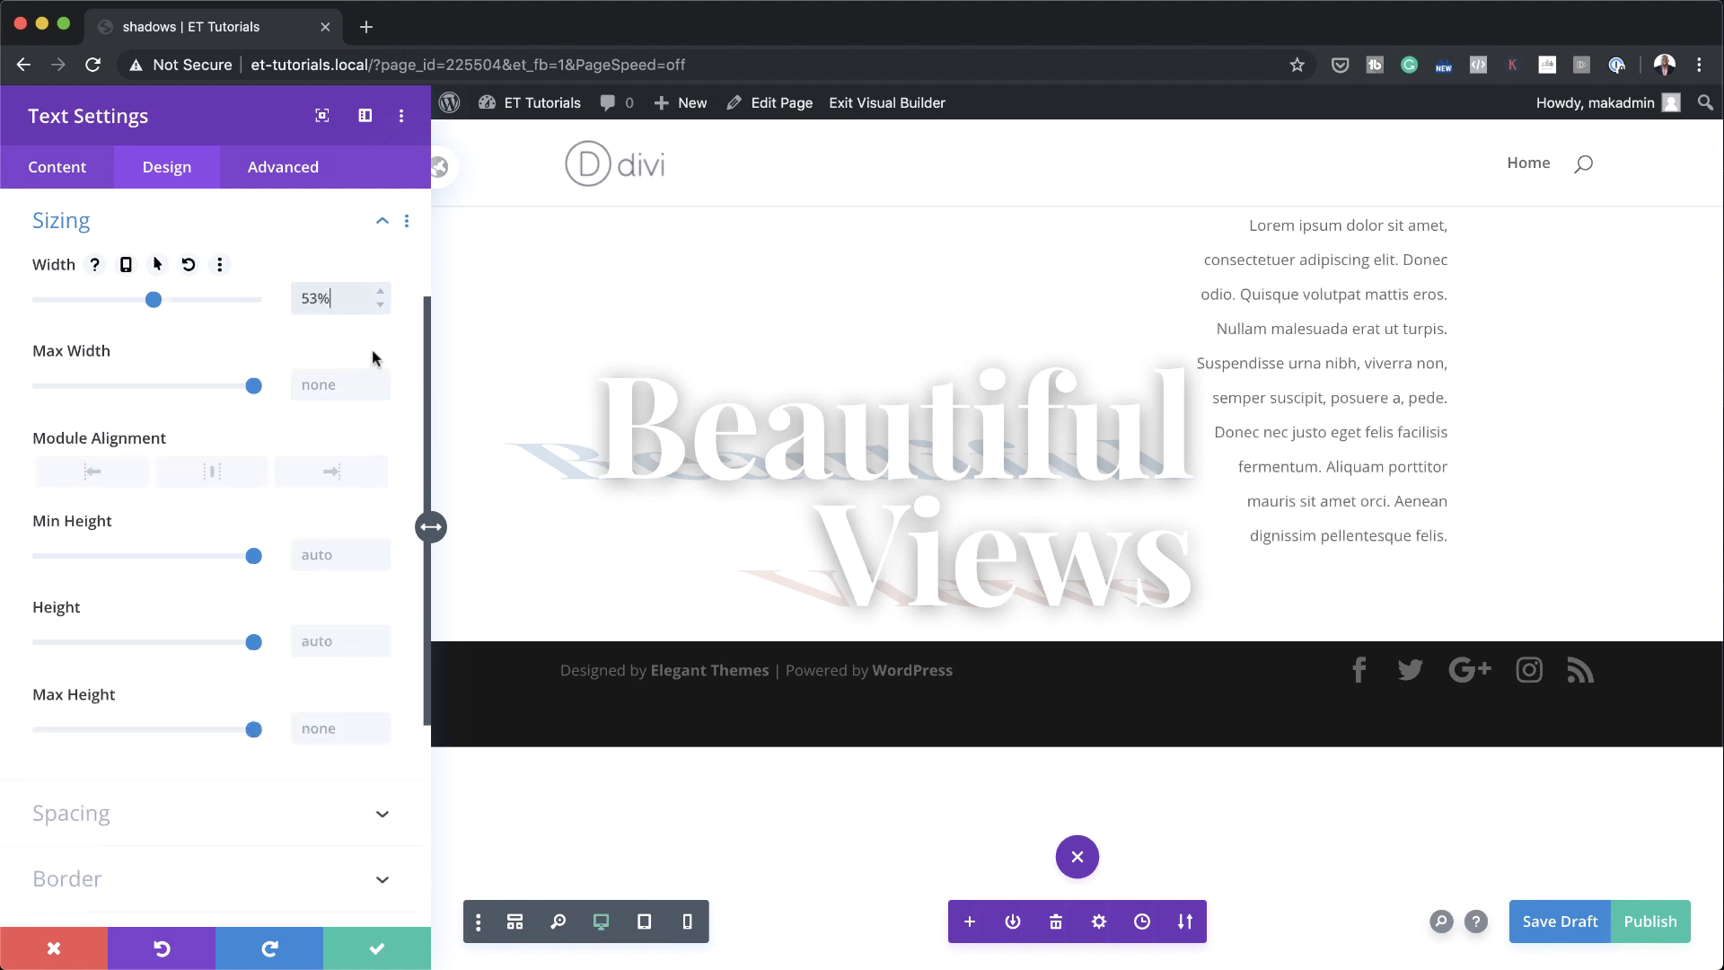
pyautogui.click(334, 476)
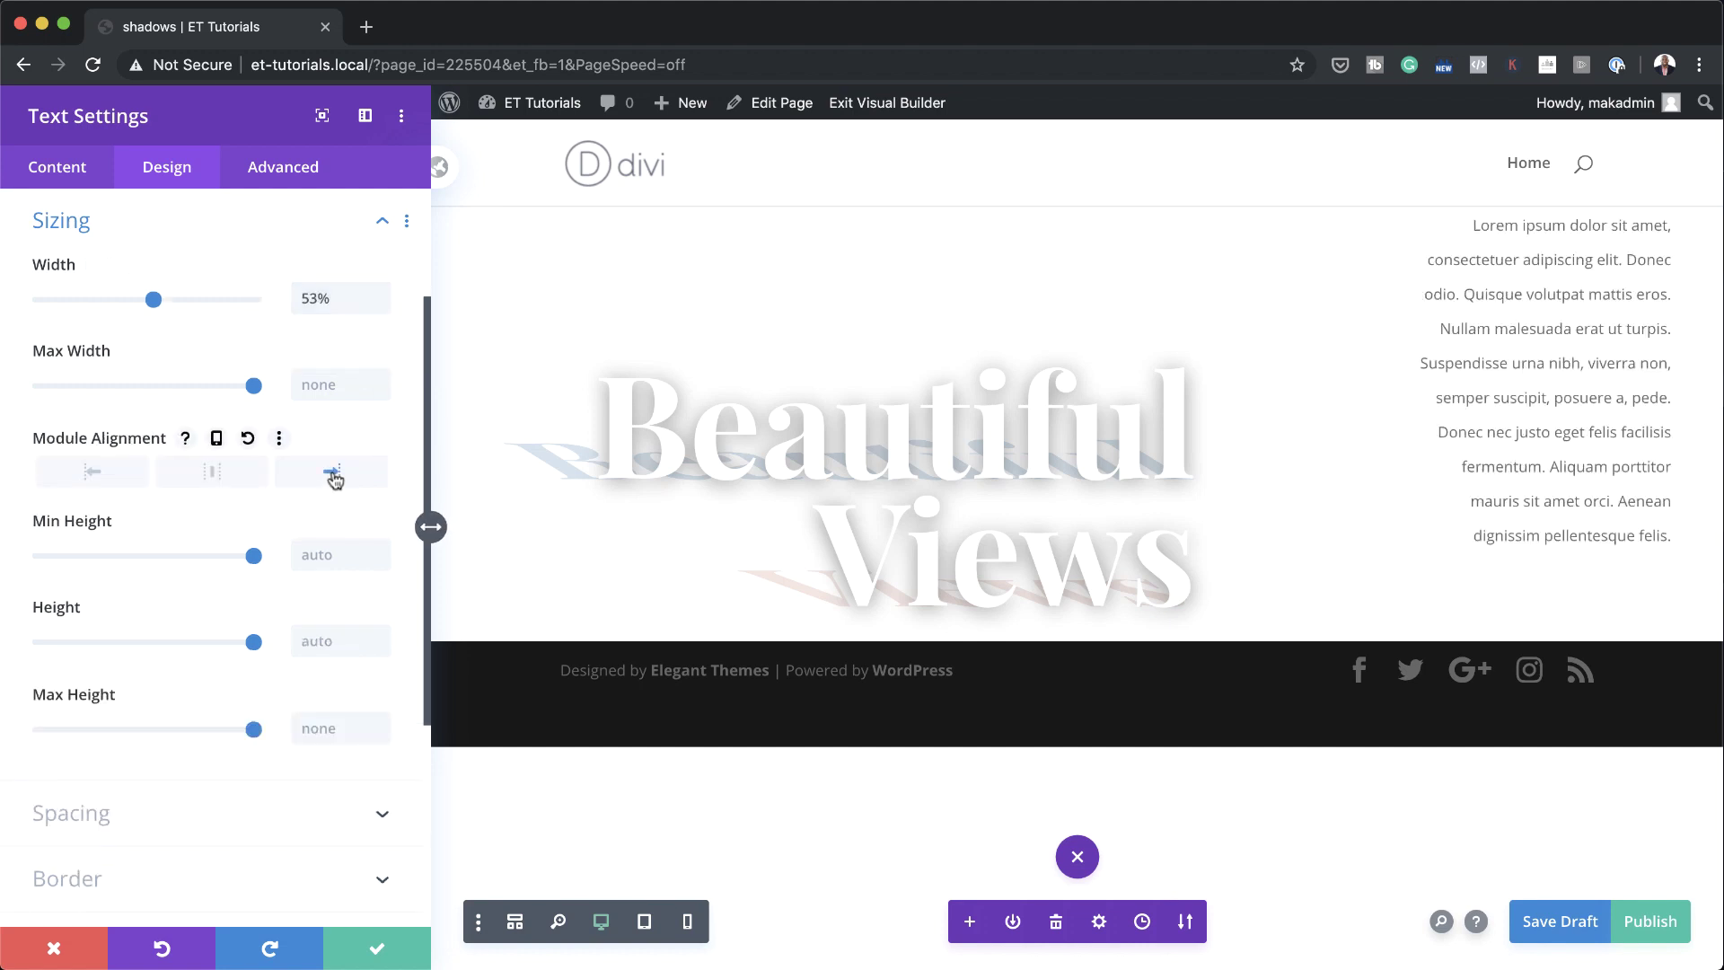
pyautogui.click(381, 950)
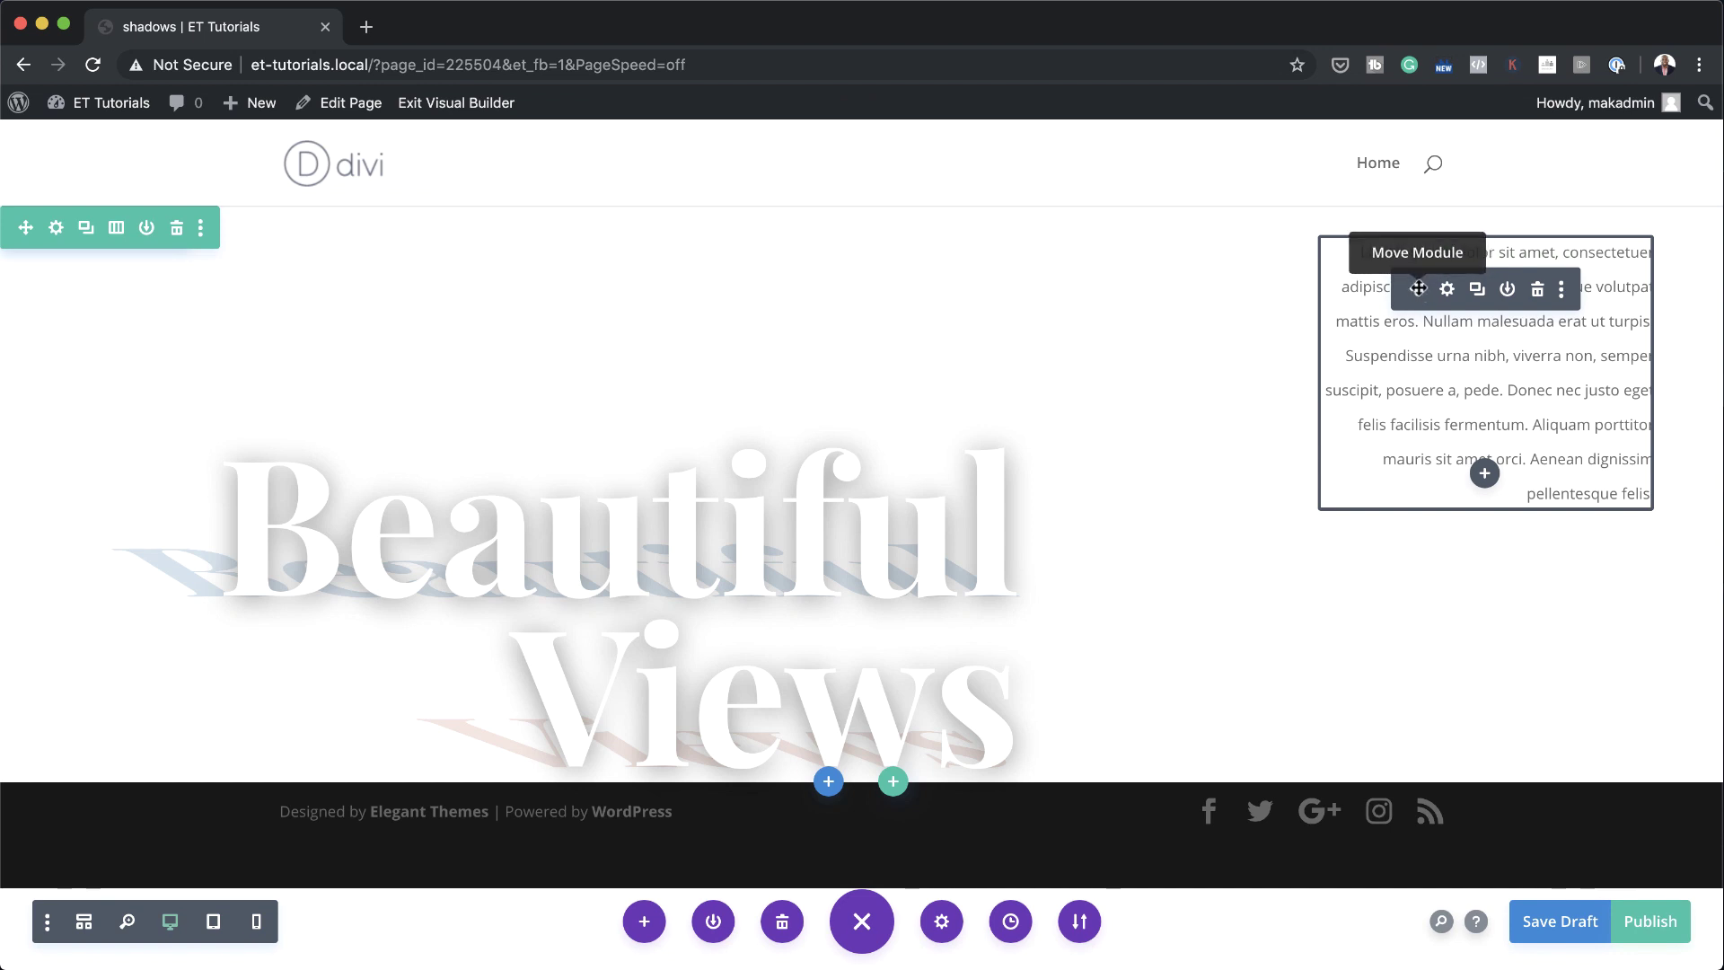
# - Move the Lorem ipsum text module from the second column to directly beneath the "Views" title in the first column
pyautogui.scroll(-1, 803, 719)
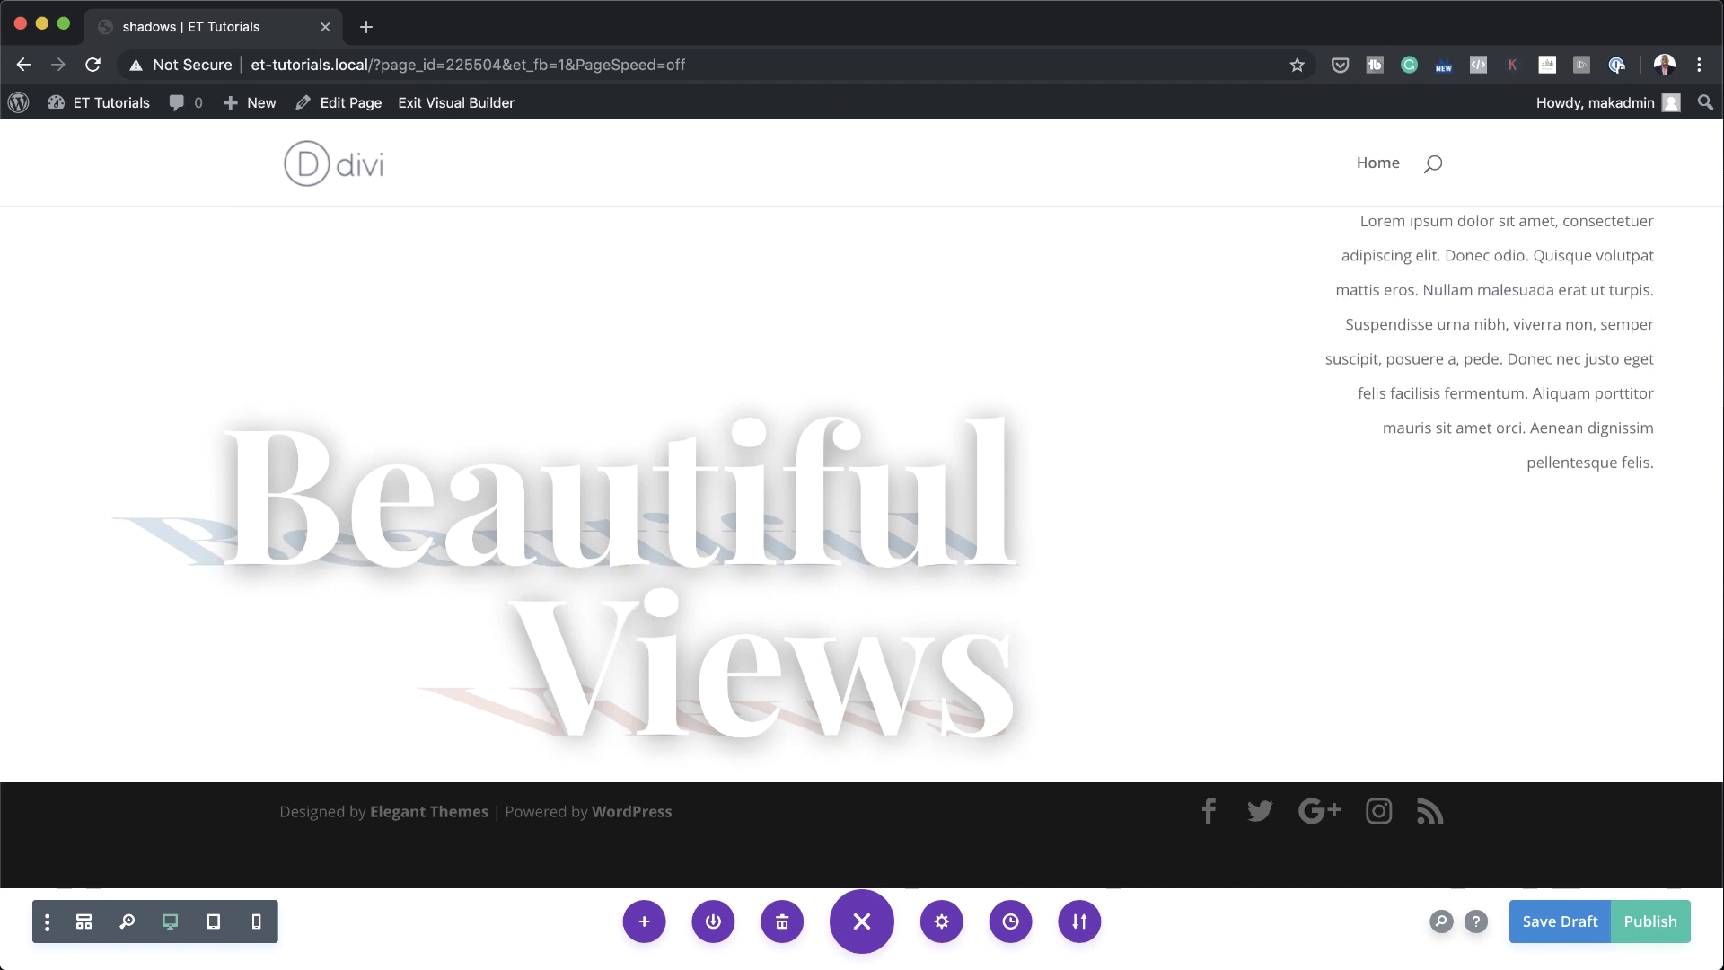
pyautogui.scroll(1, 1418, 287)
pyautogui.moveTo(1419, 288); pyautogui.dragTo(773, 784)
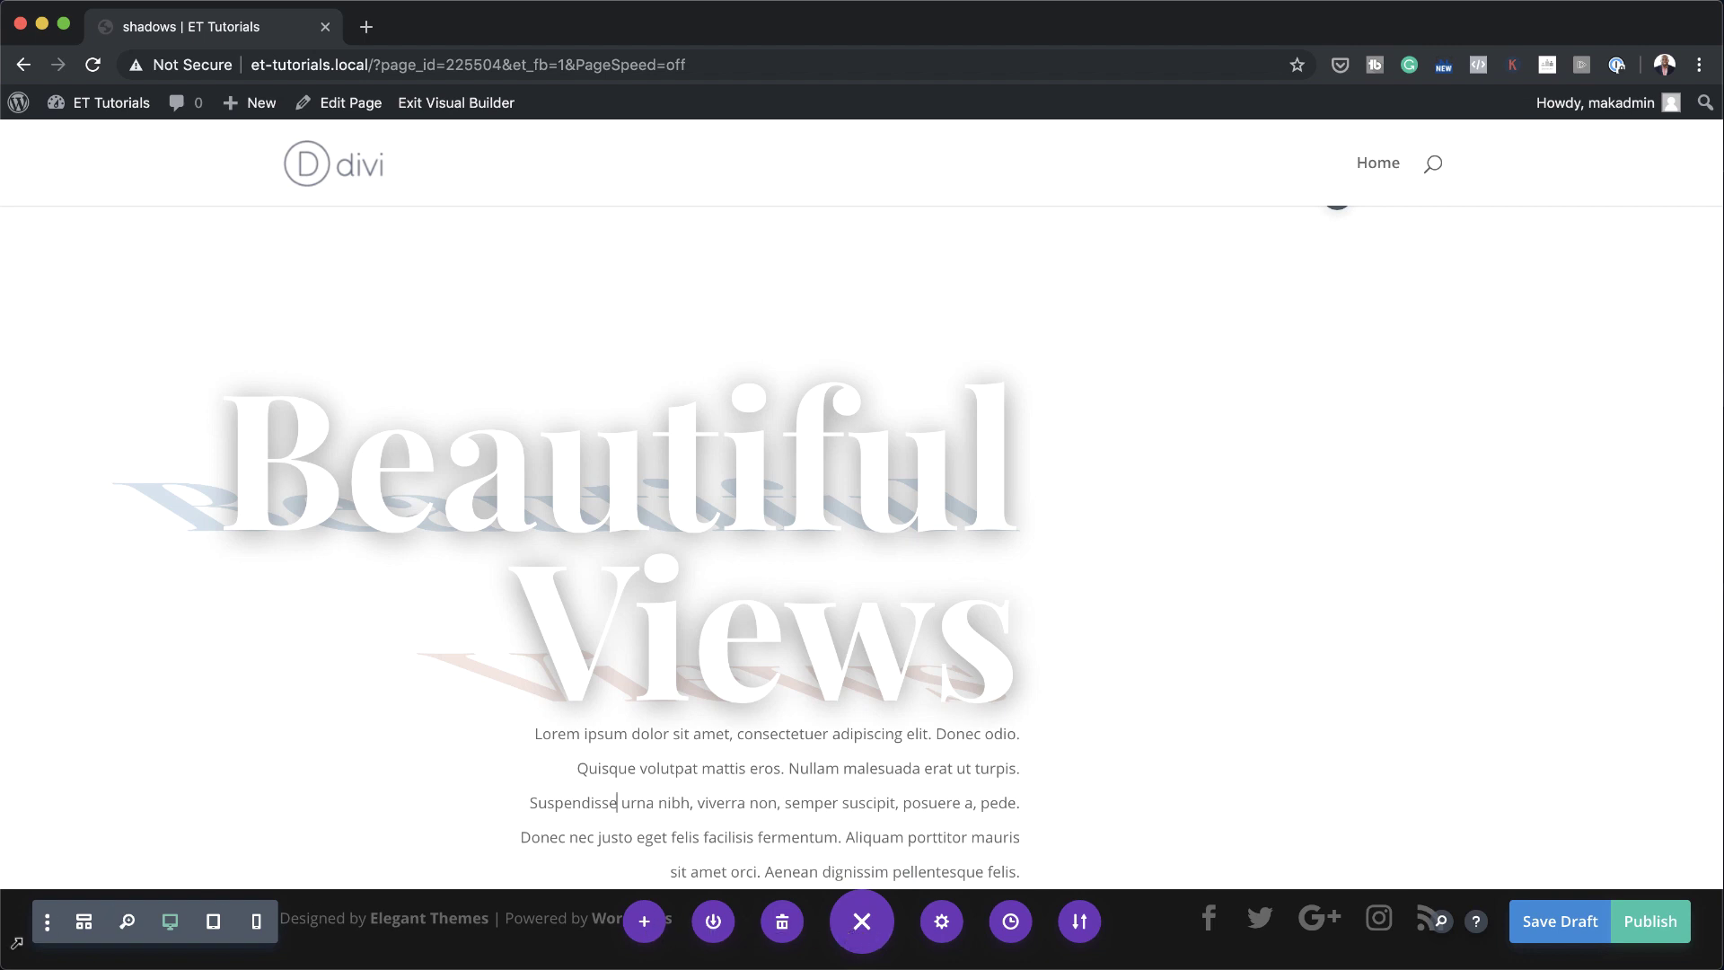
# - Add a button module below the Lorem ipsum paragraph, labelled "Read more" and linked to #
pyautogui.hotkey('ctrl', 'space')
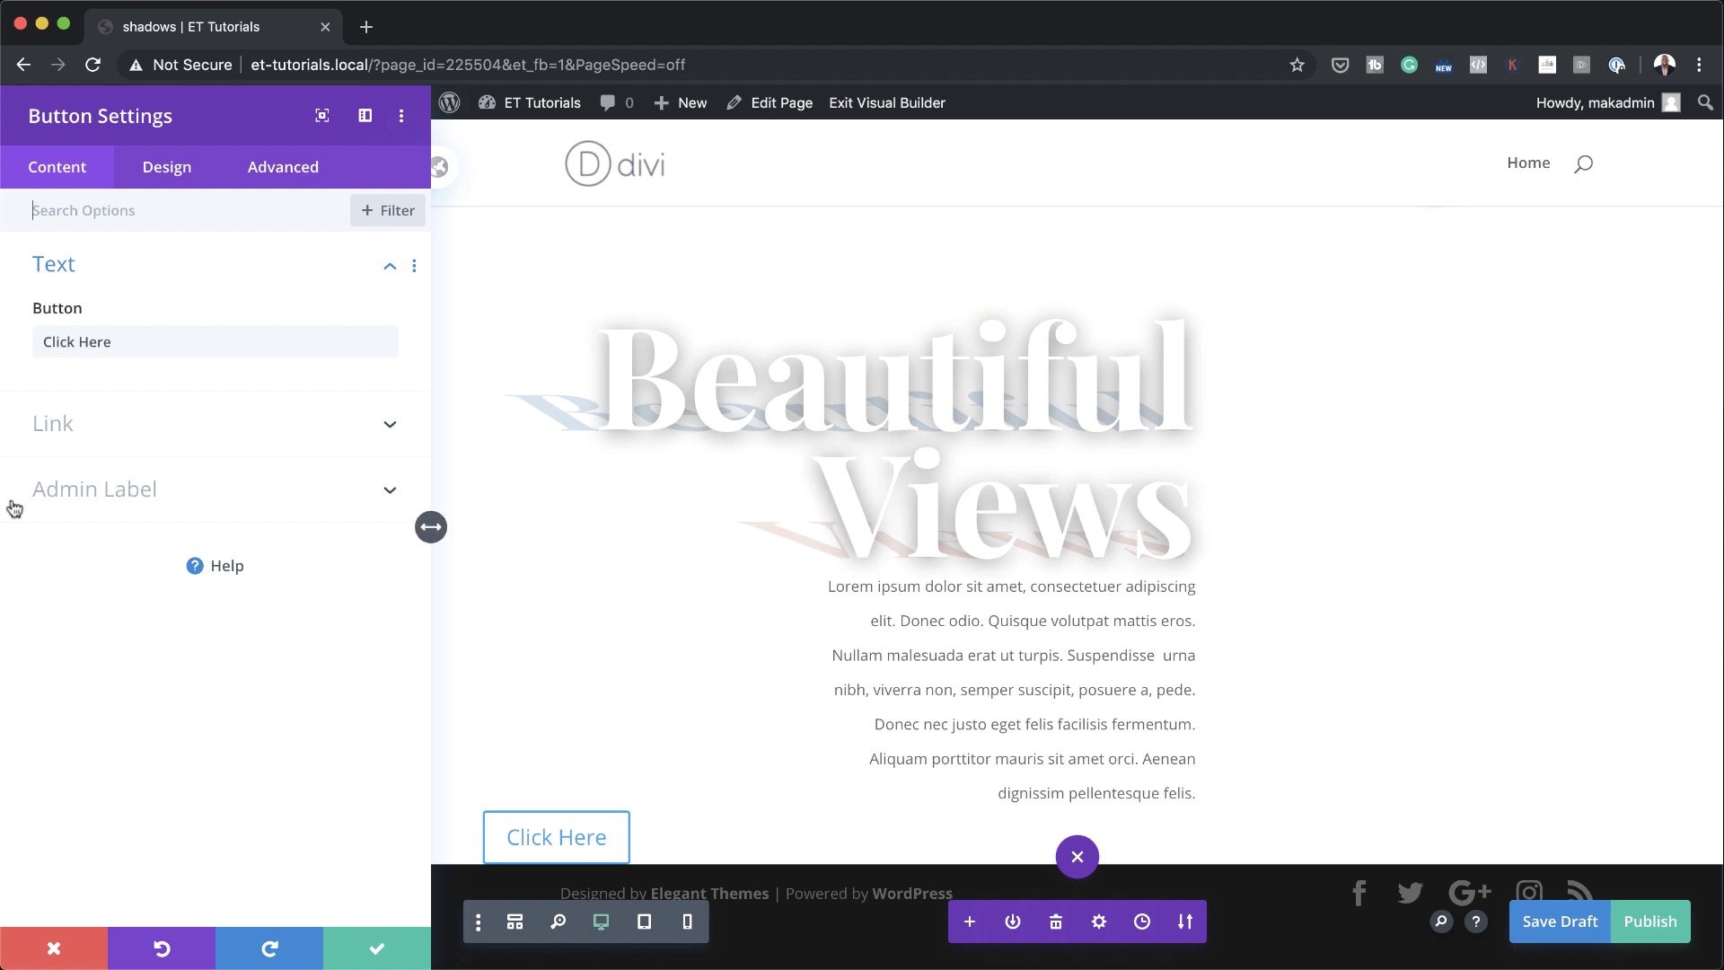
pyautogui.tripleClick(141, 336)
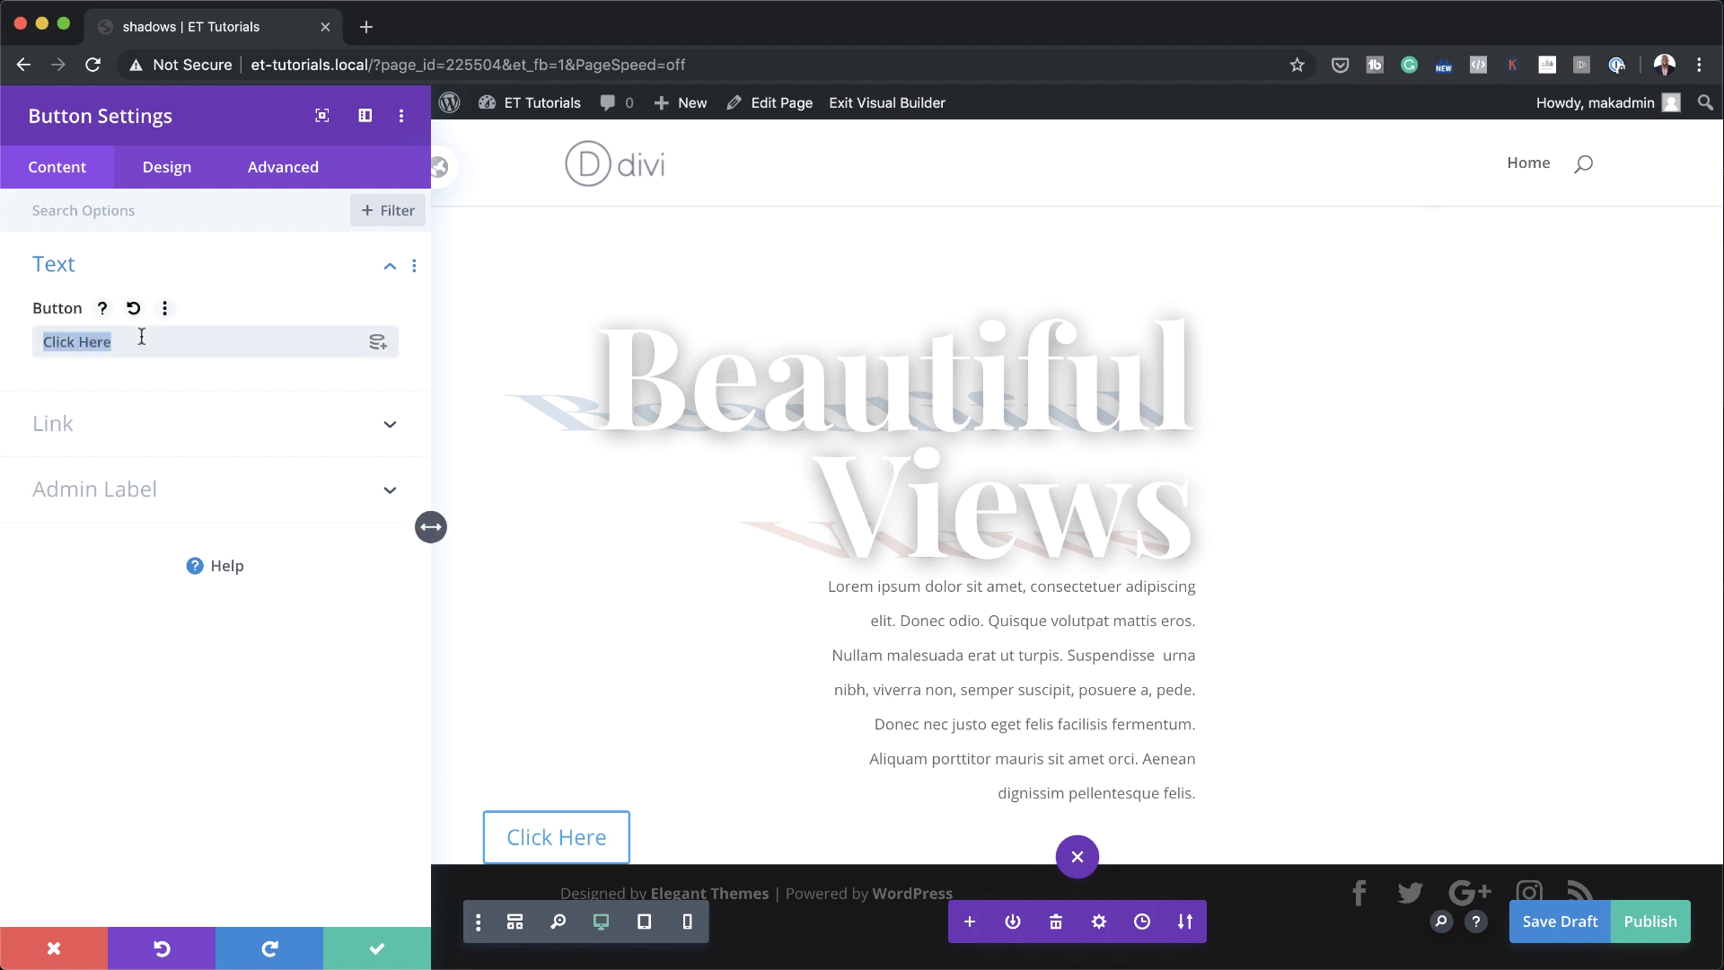
pyautogui.write('Read more')
pyautogui.click(99, 423)
pyautogui.click(122, 417)
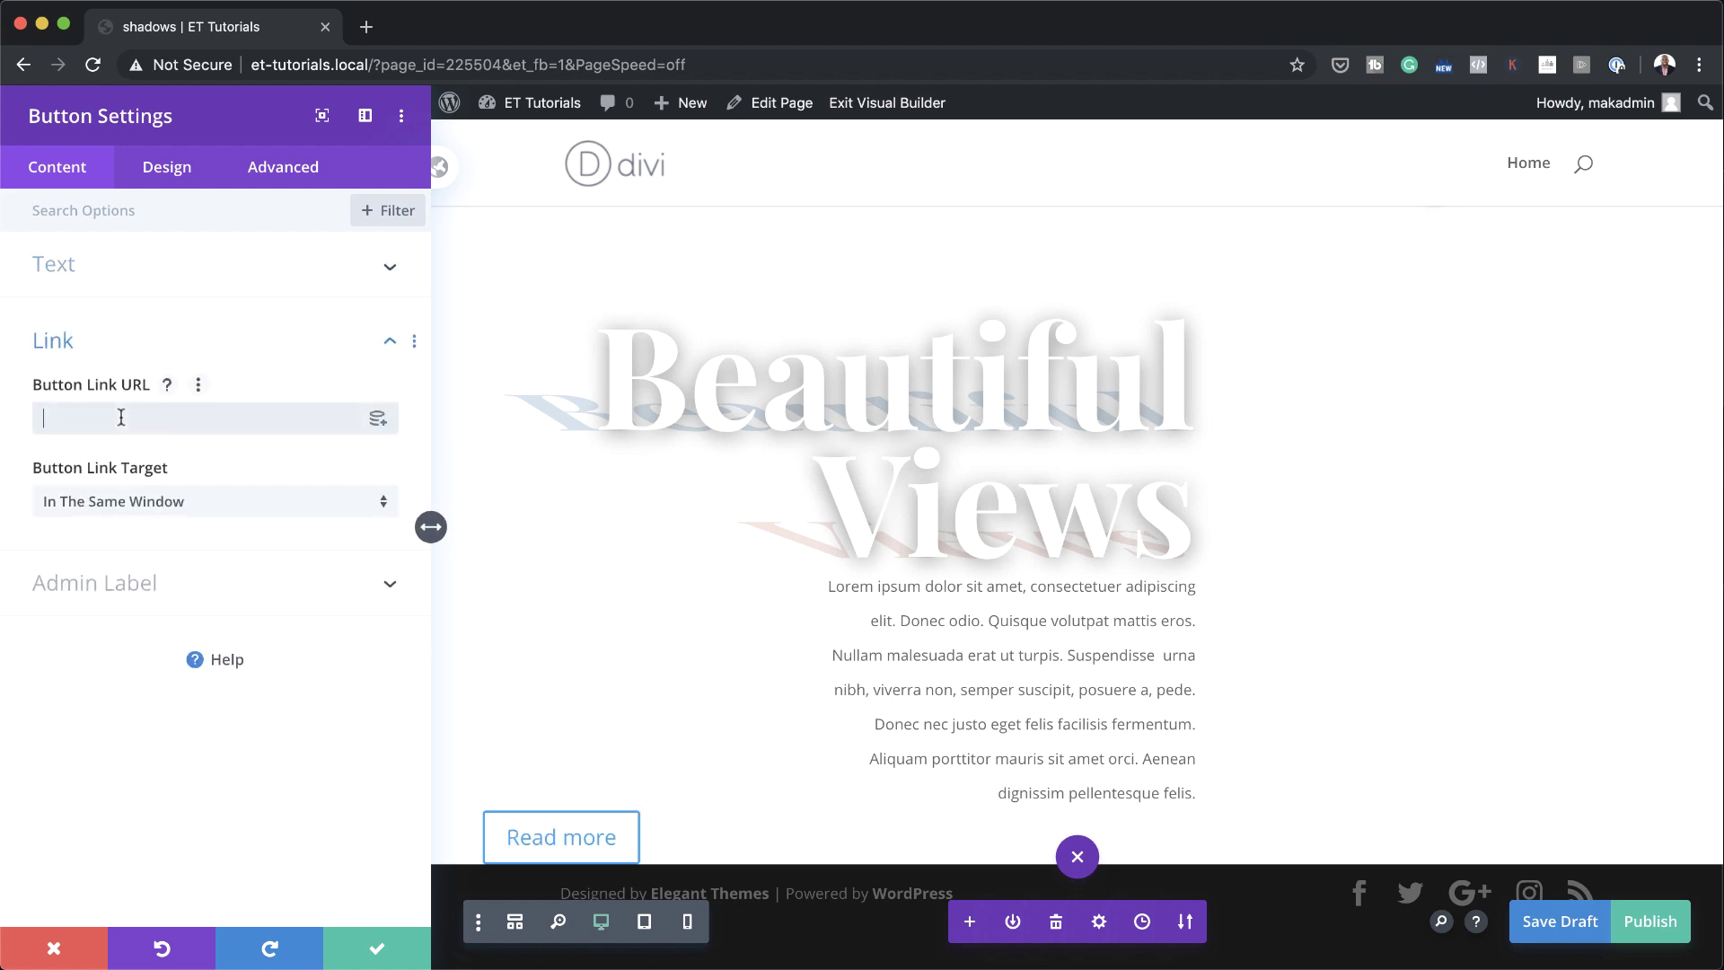
pyautogui.write('#')
# - Align the "Read more" button to the right of its column
pyautogui.click(167, 172)
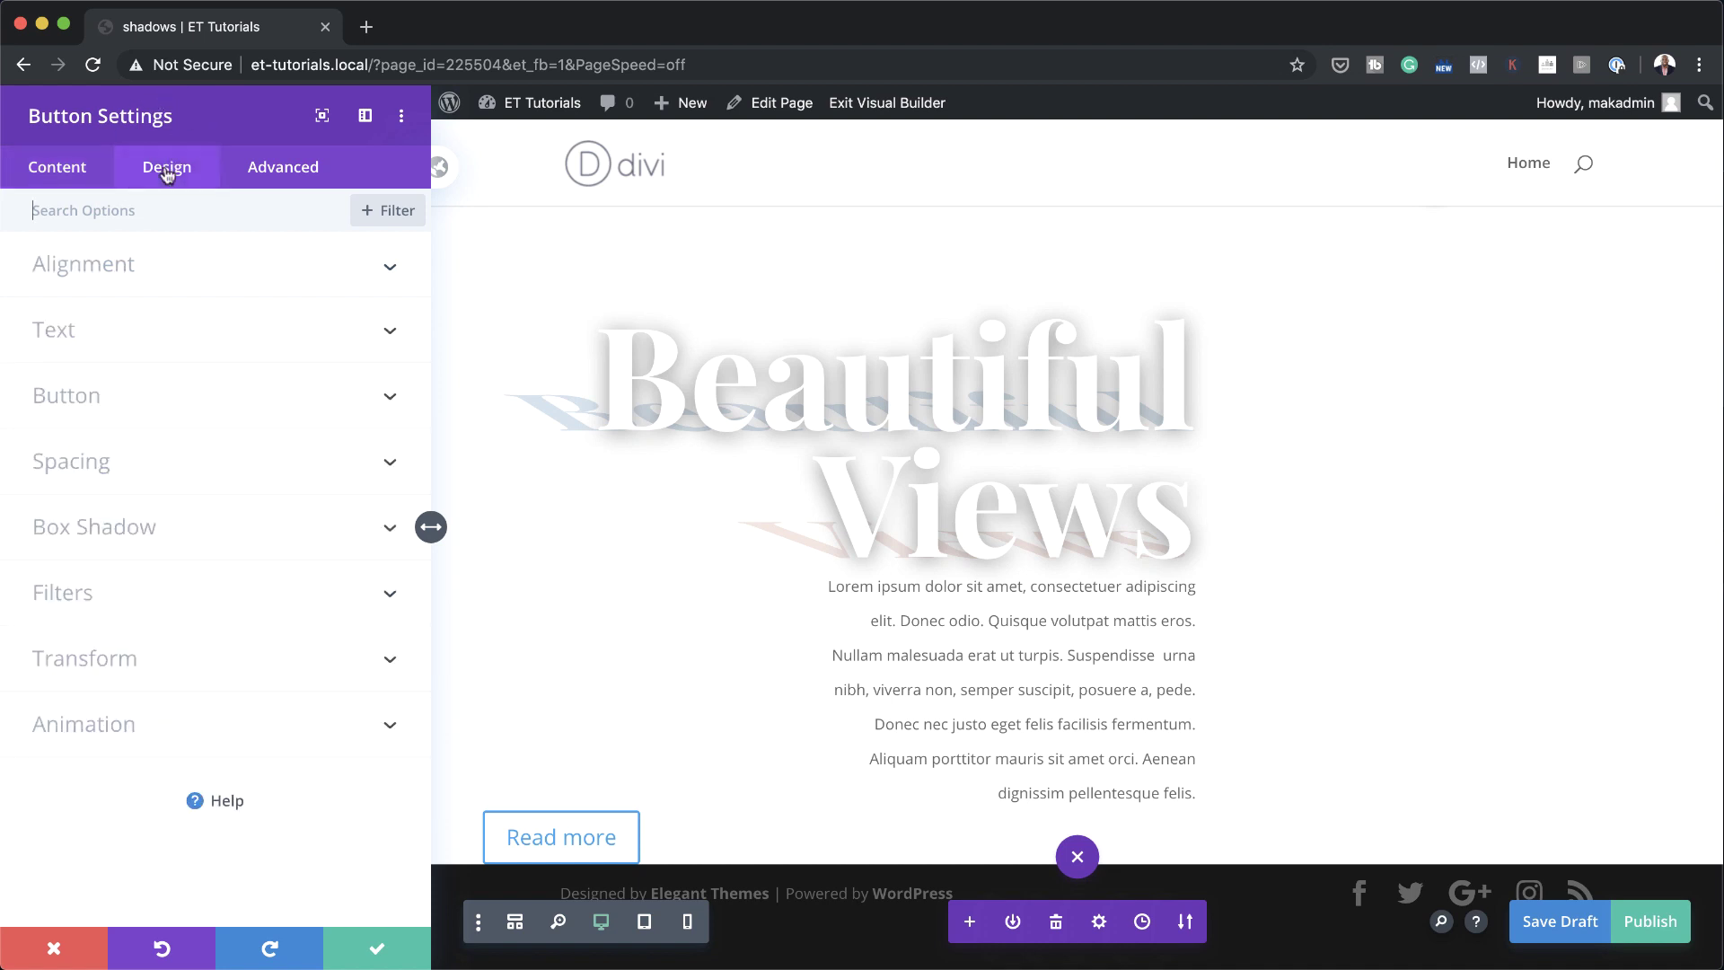
pyautogui.click(136, 267)
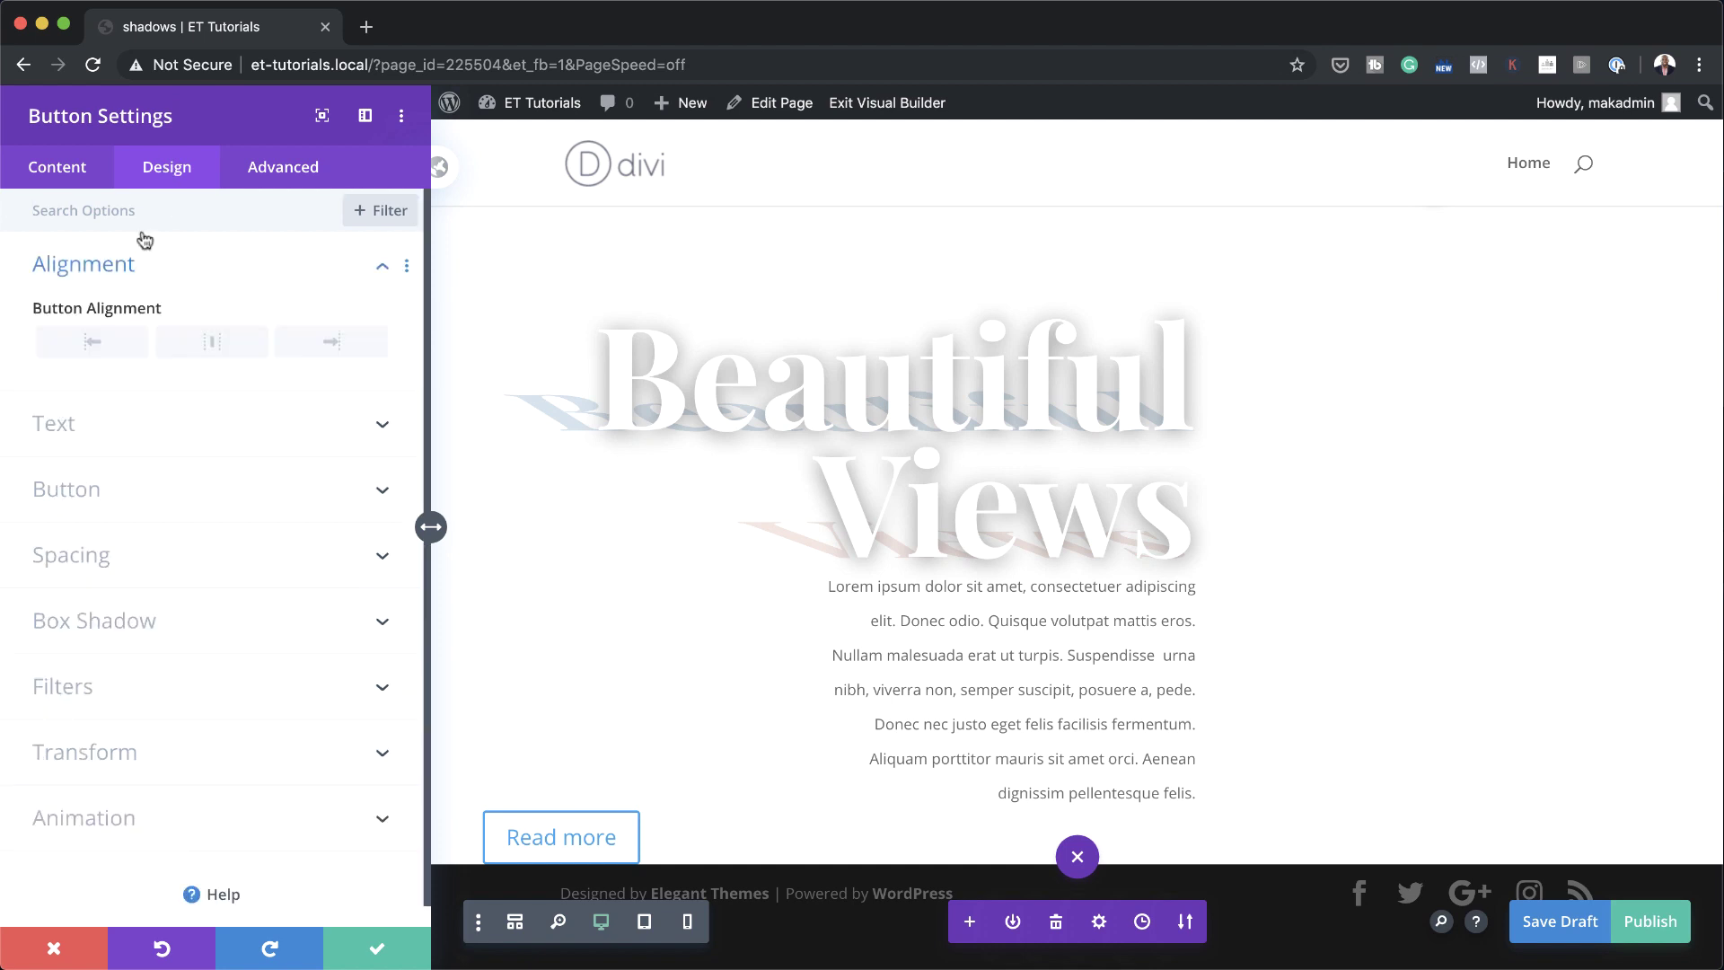
pyautogui.click(342, 348)
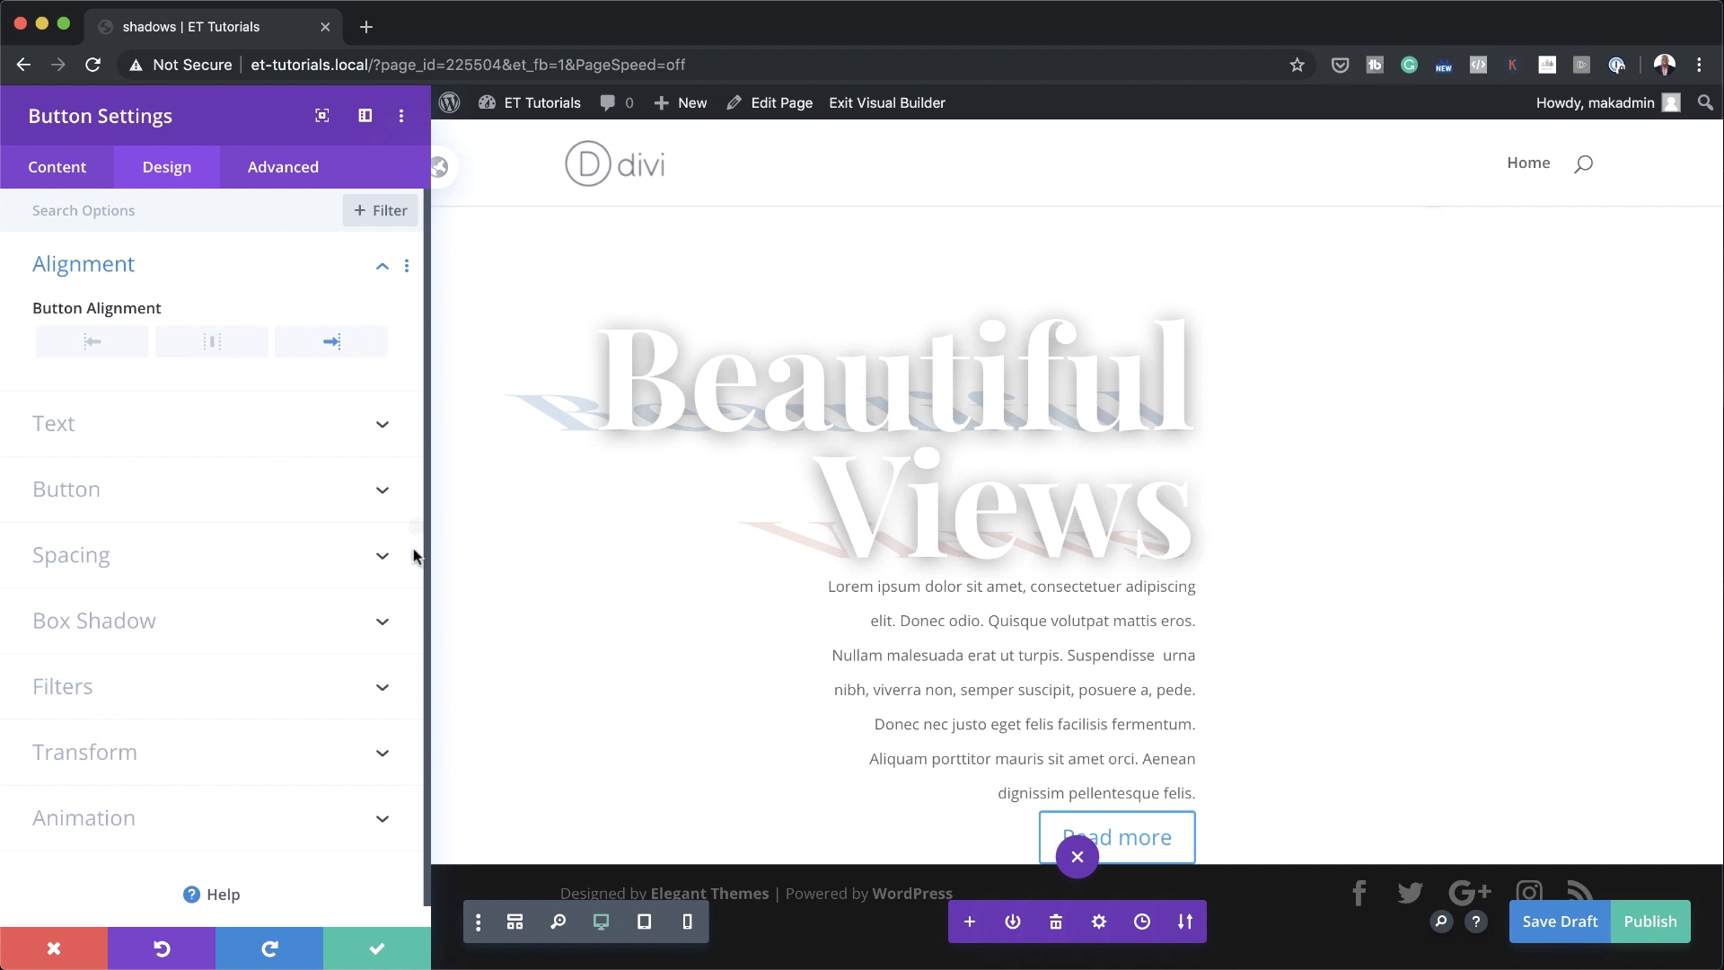
# - Enable custom styles for the "Read more" button and set its background color to #5e96bb
pyautogui.click(157, 496)
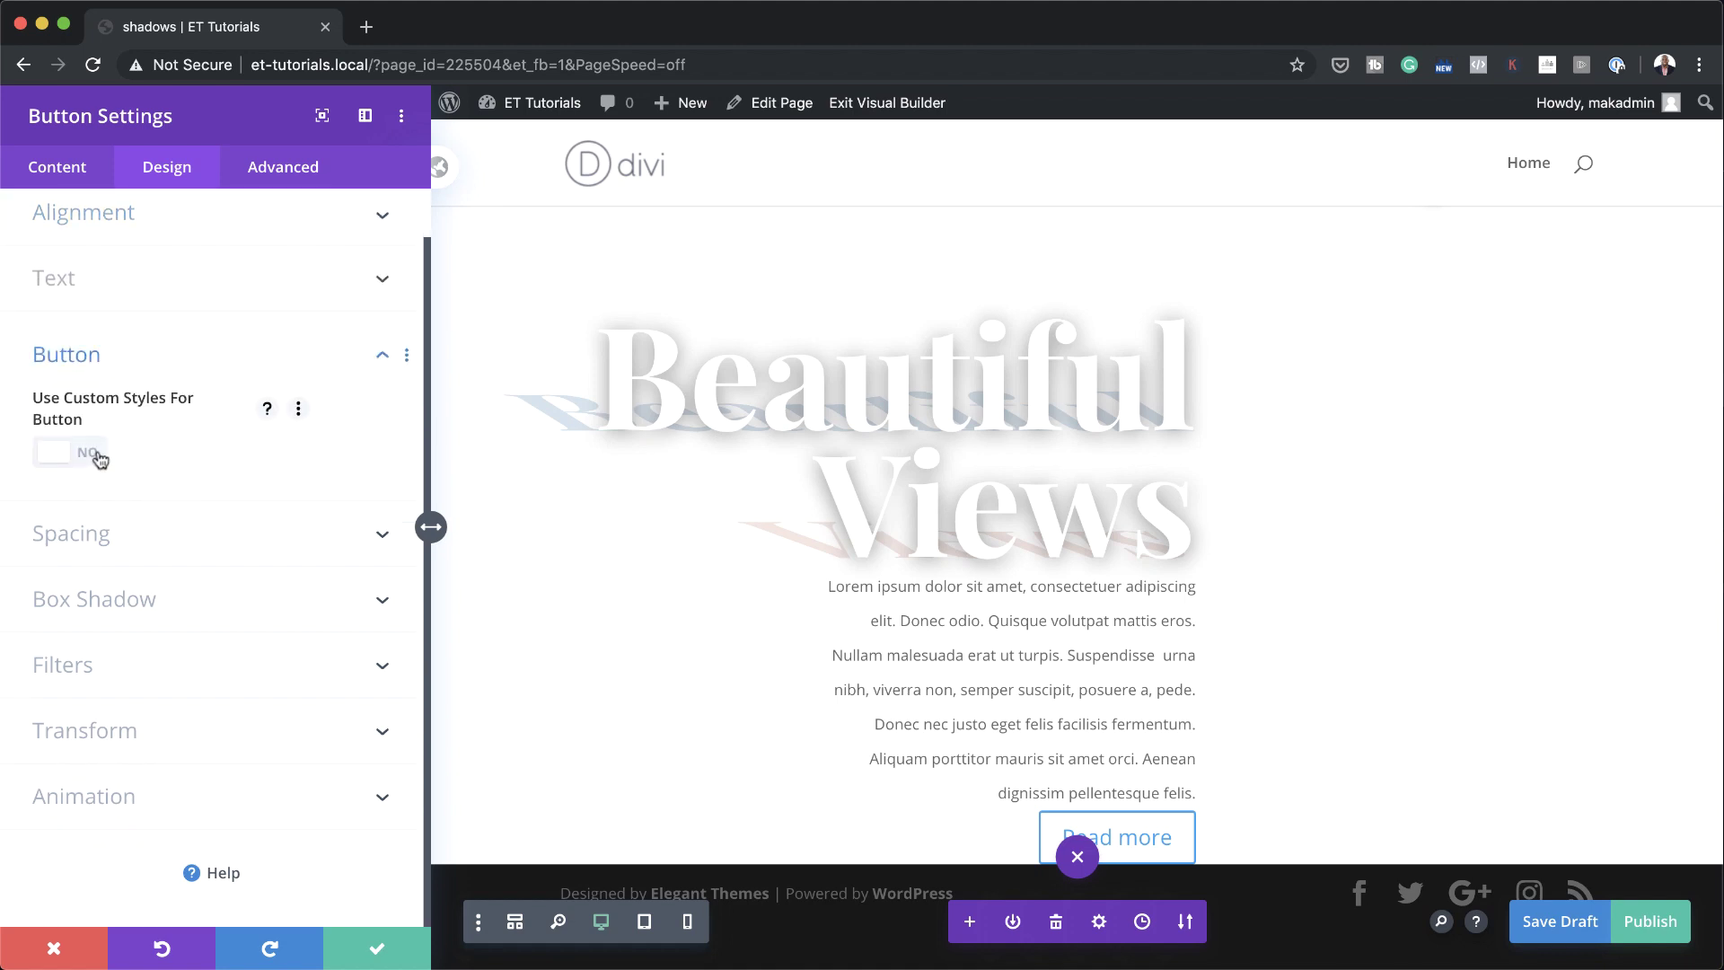
pyautogui.click(100, 459)
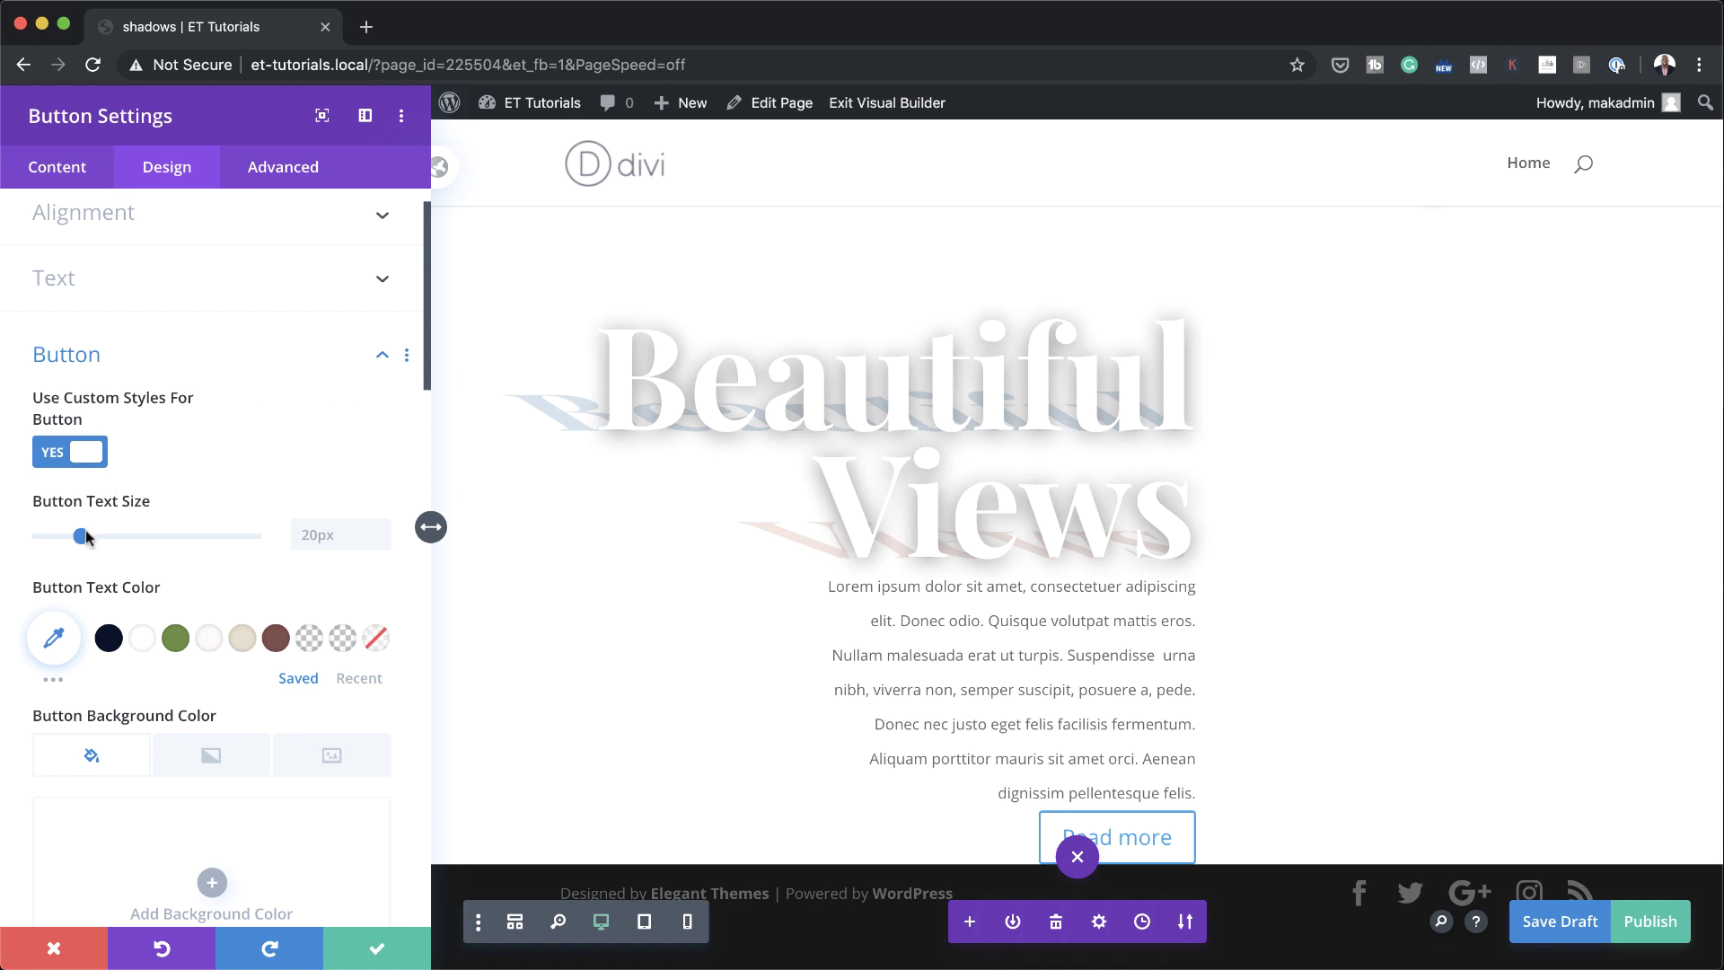
pyautogui.scroll(-1, 82, 534)
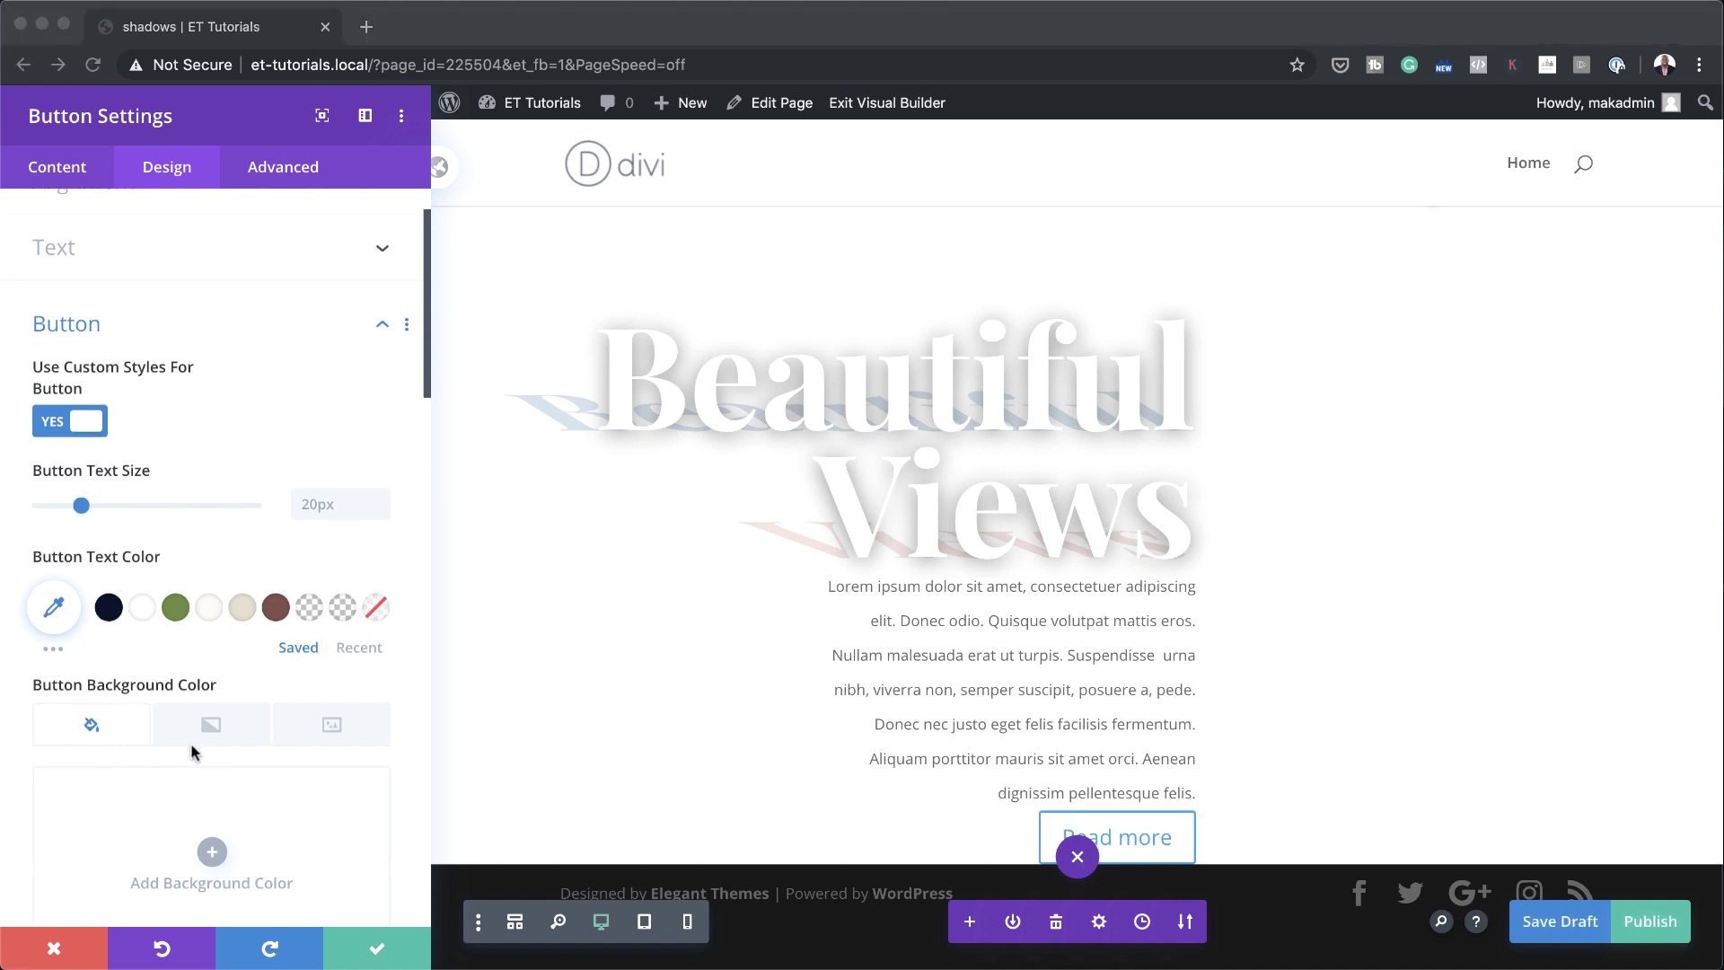
pyautogui.scroll(-2, 216, 772)
pyautogui.click(214, 777)
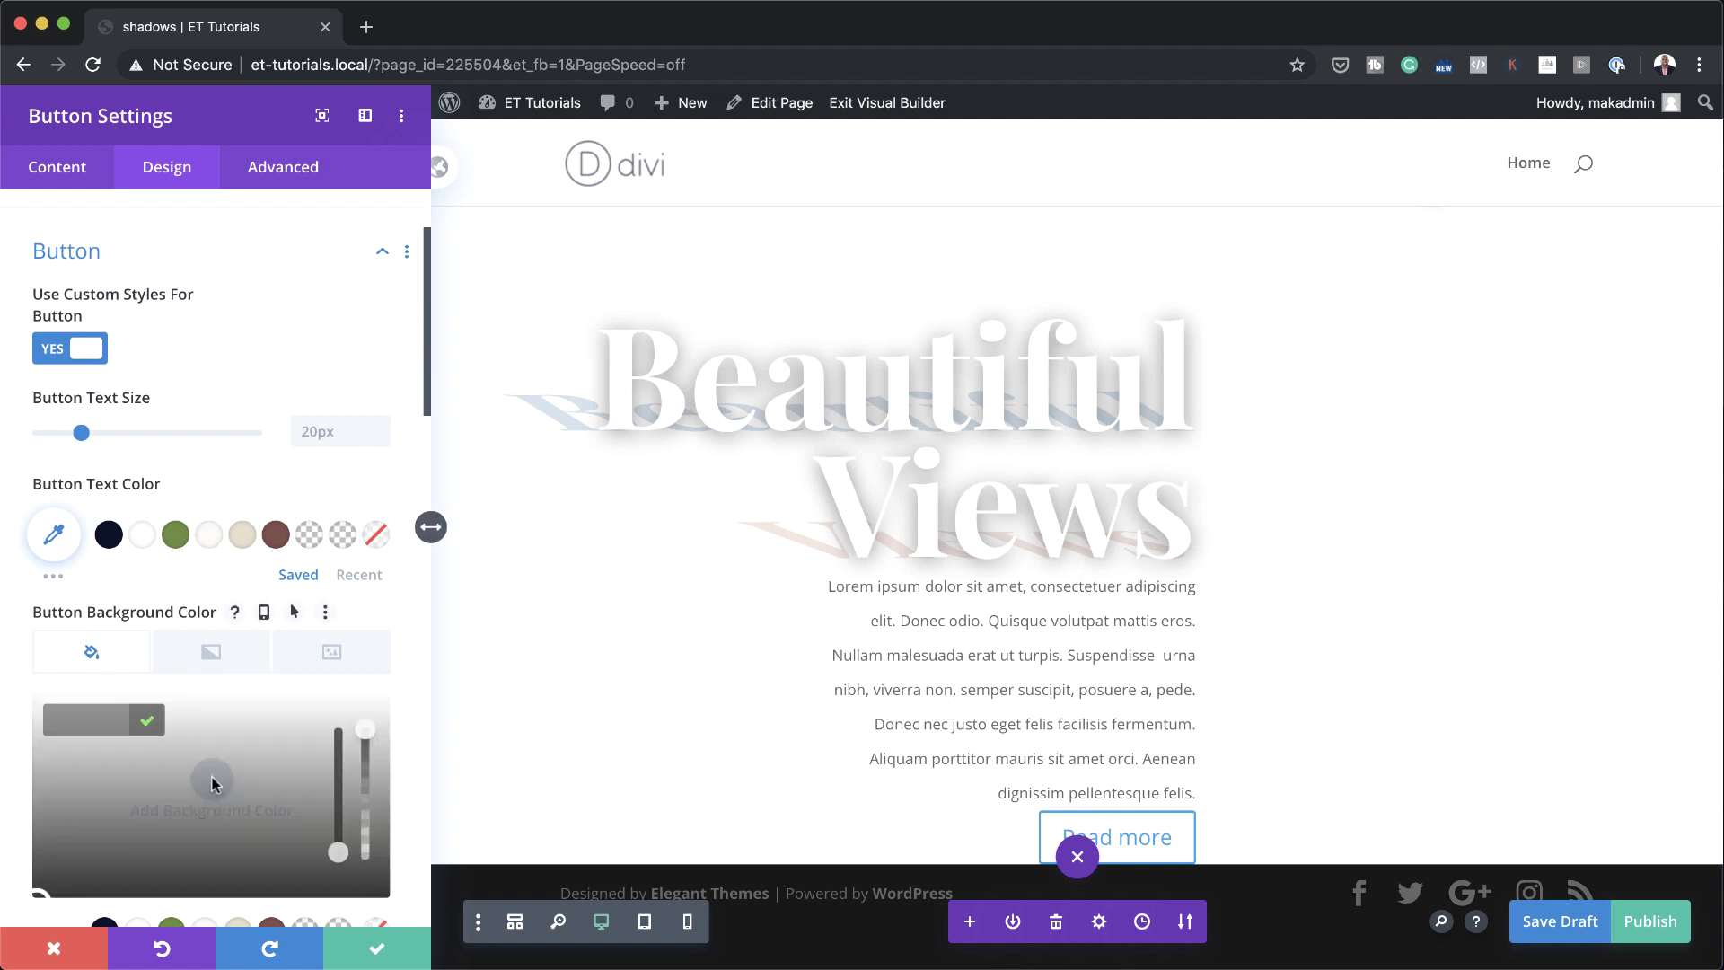
pyautogui.click(73, 718)
pyautogui.write('#5e96bb')
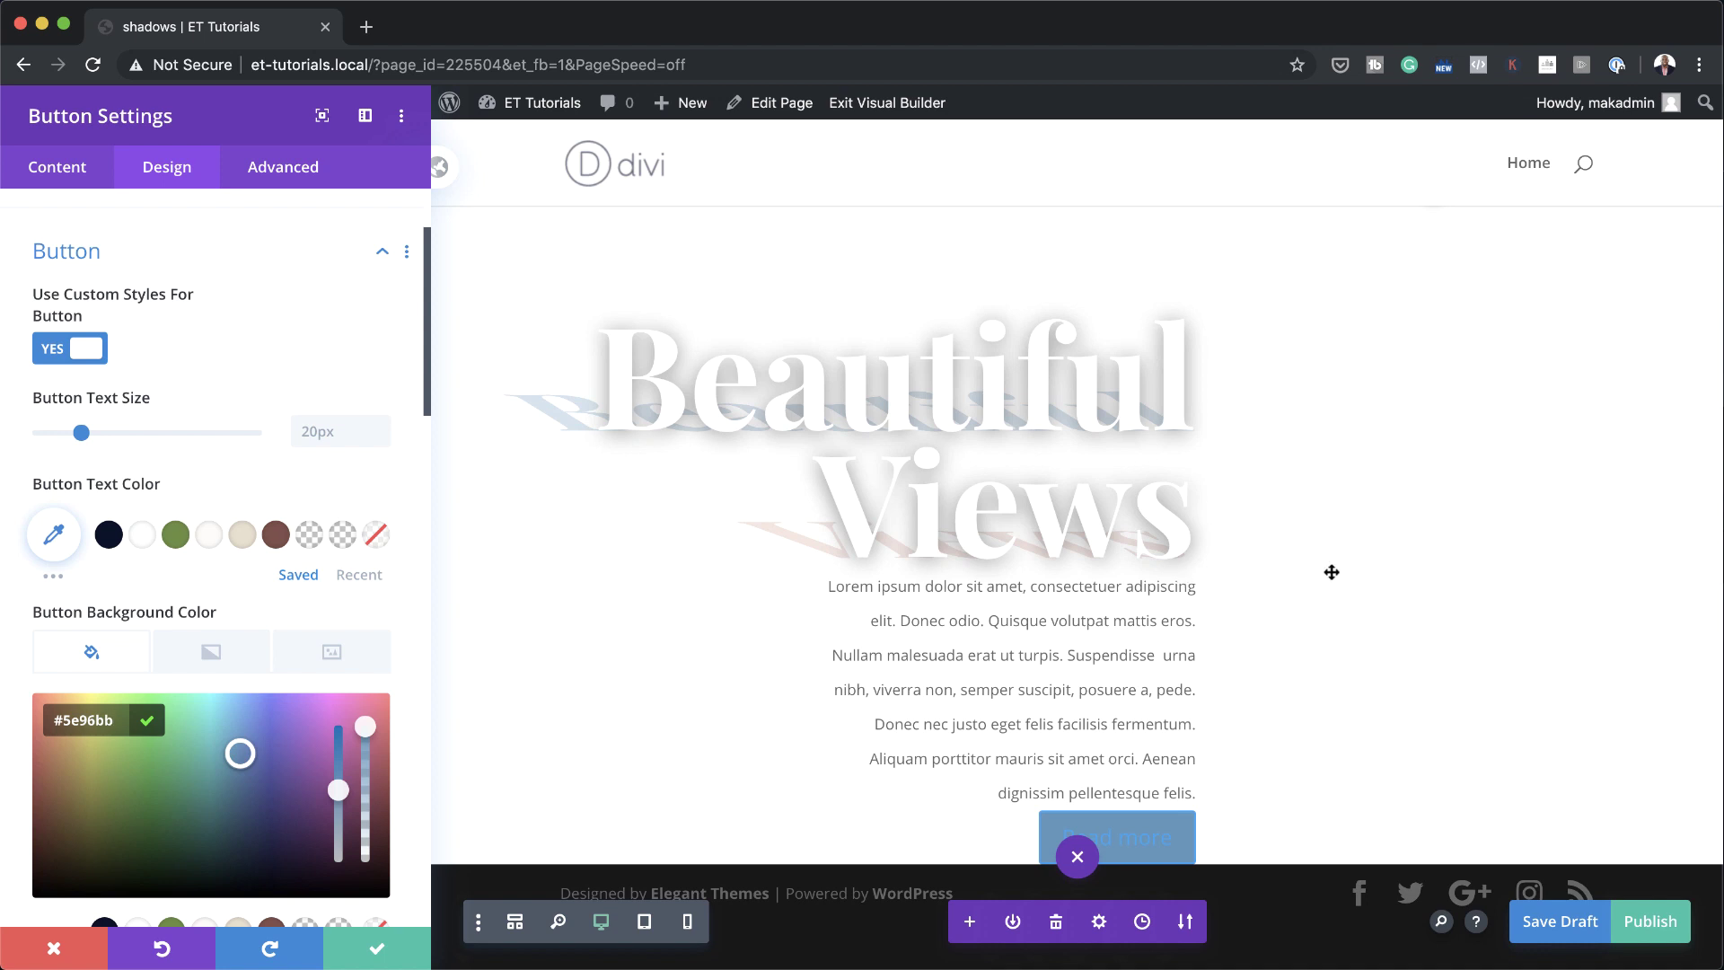
pyautogui.click(1367, 583)
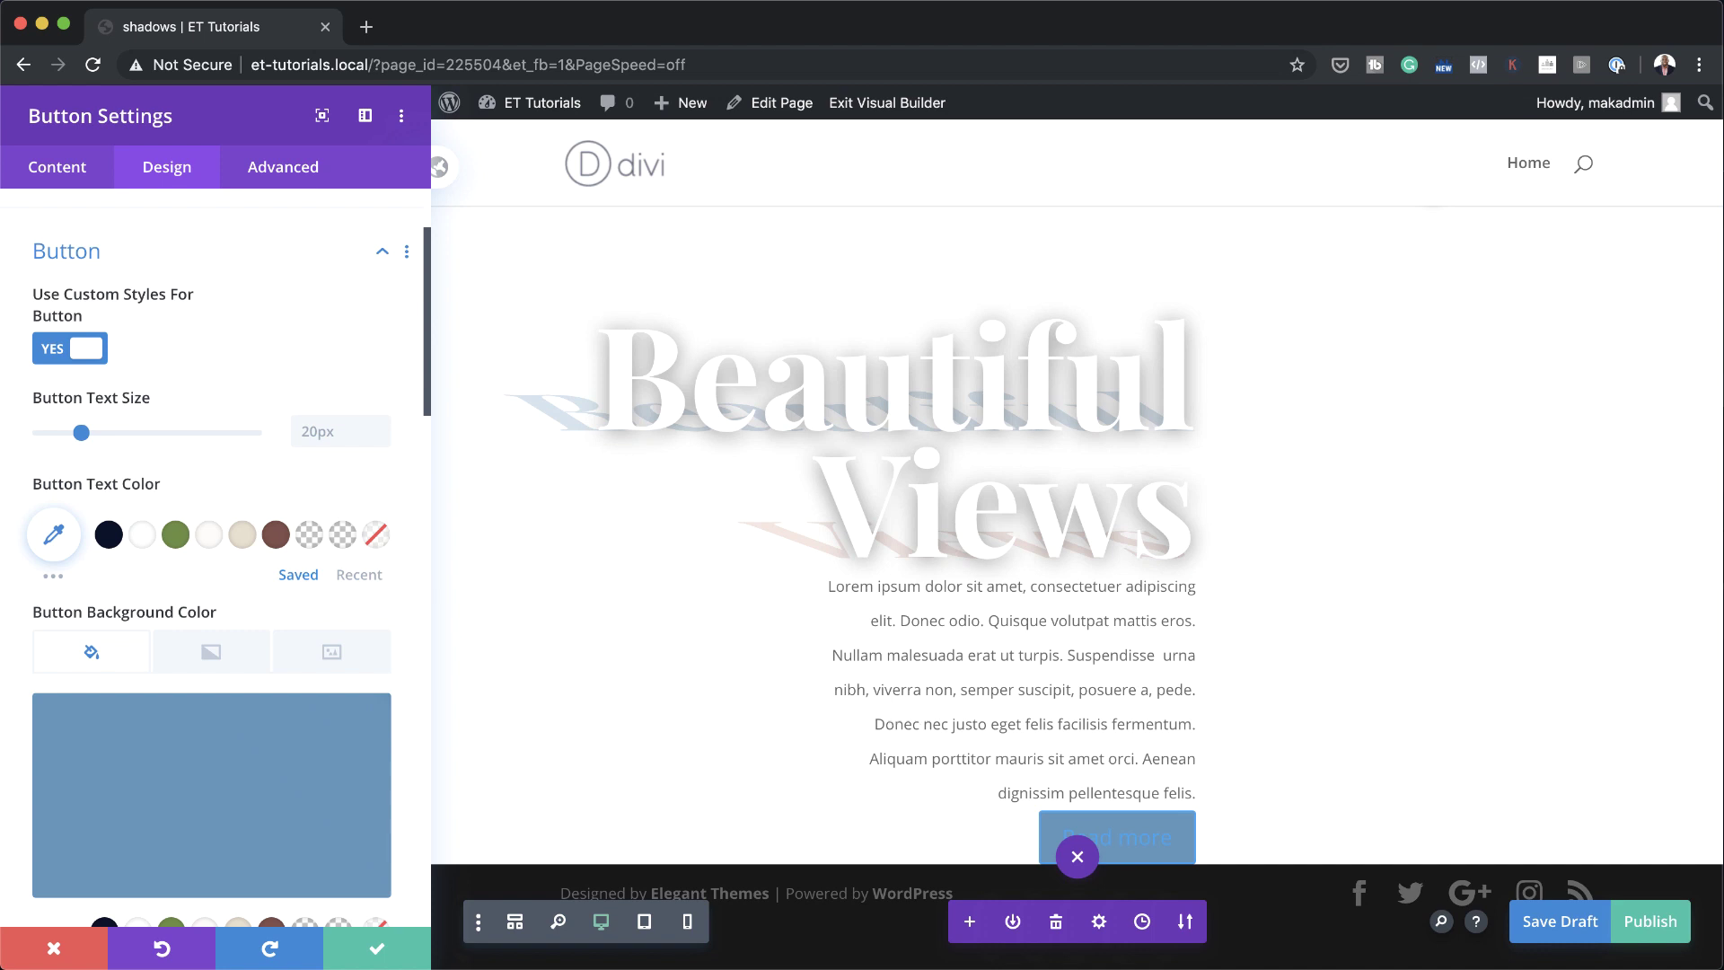
# - Set the "Read more" button's border width to 0px and its border radius to 50px
pyautogui.scroll(-7, 270, 745)
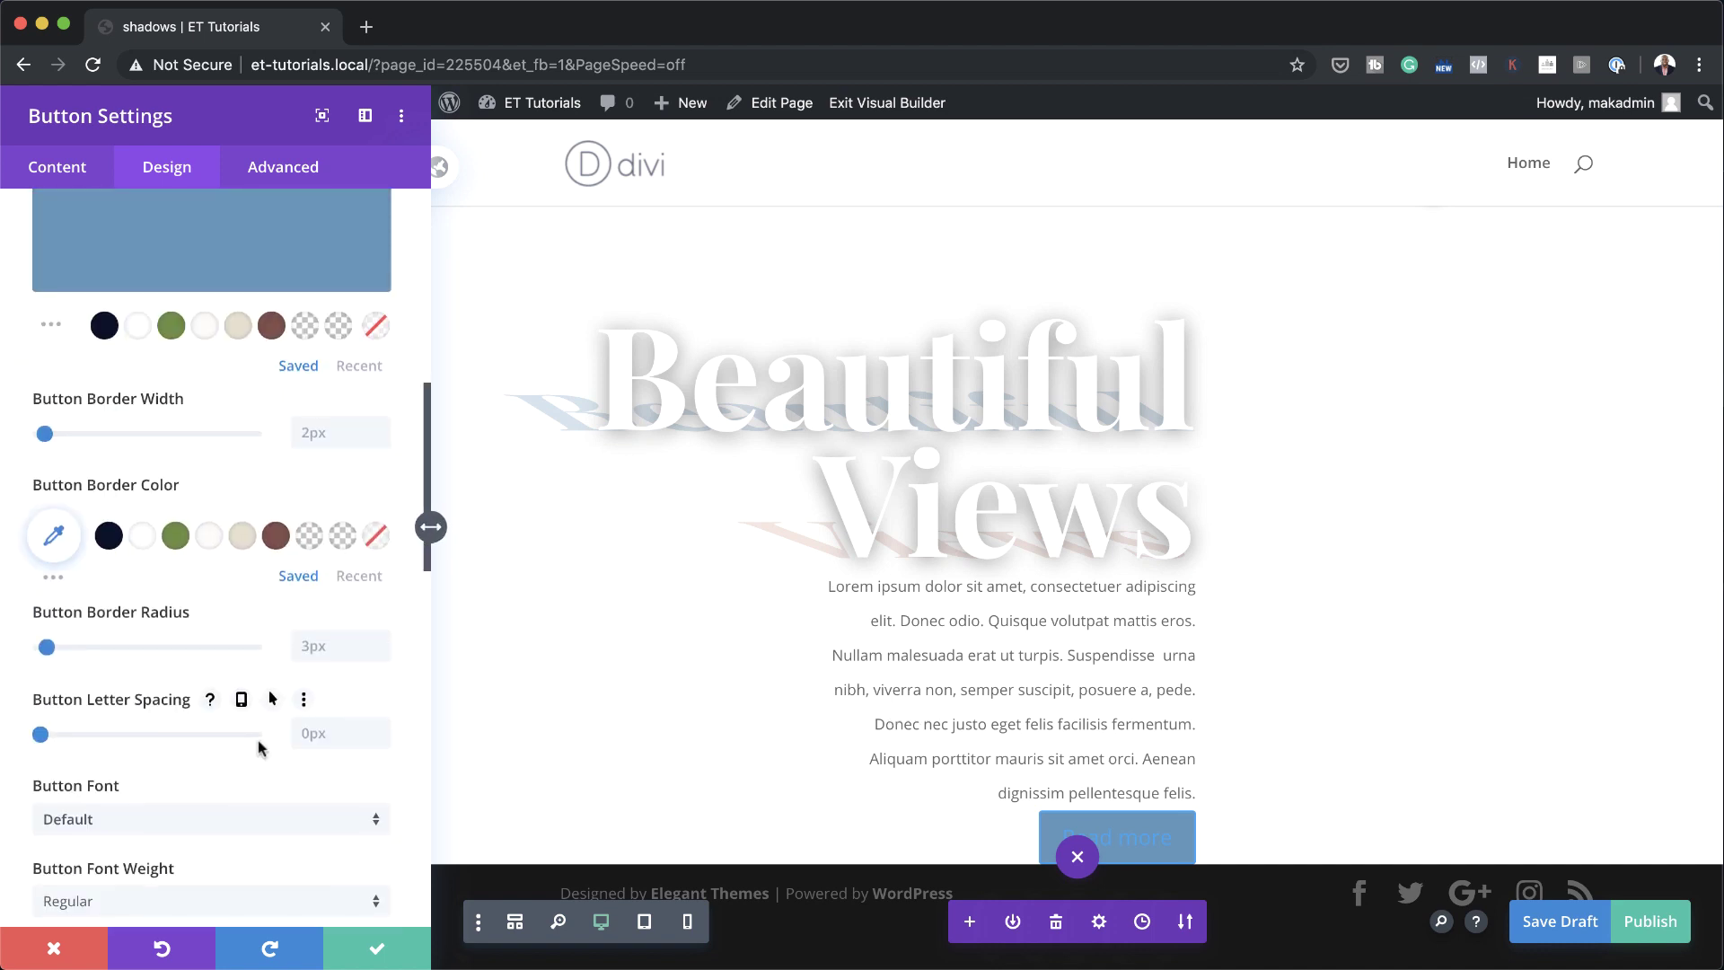
pyautogui.click(22, 435)
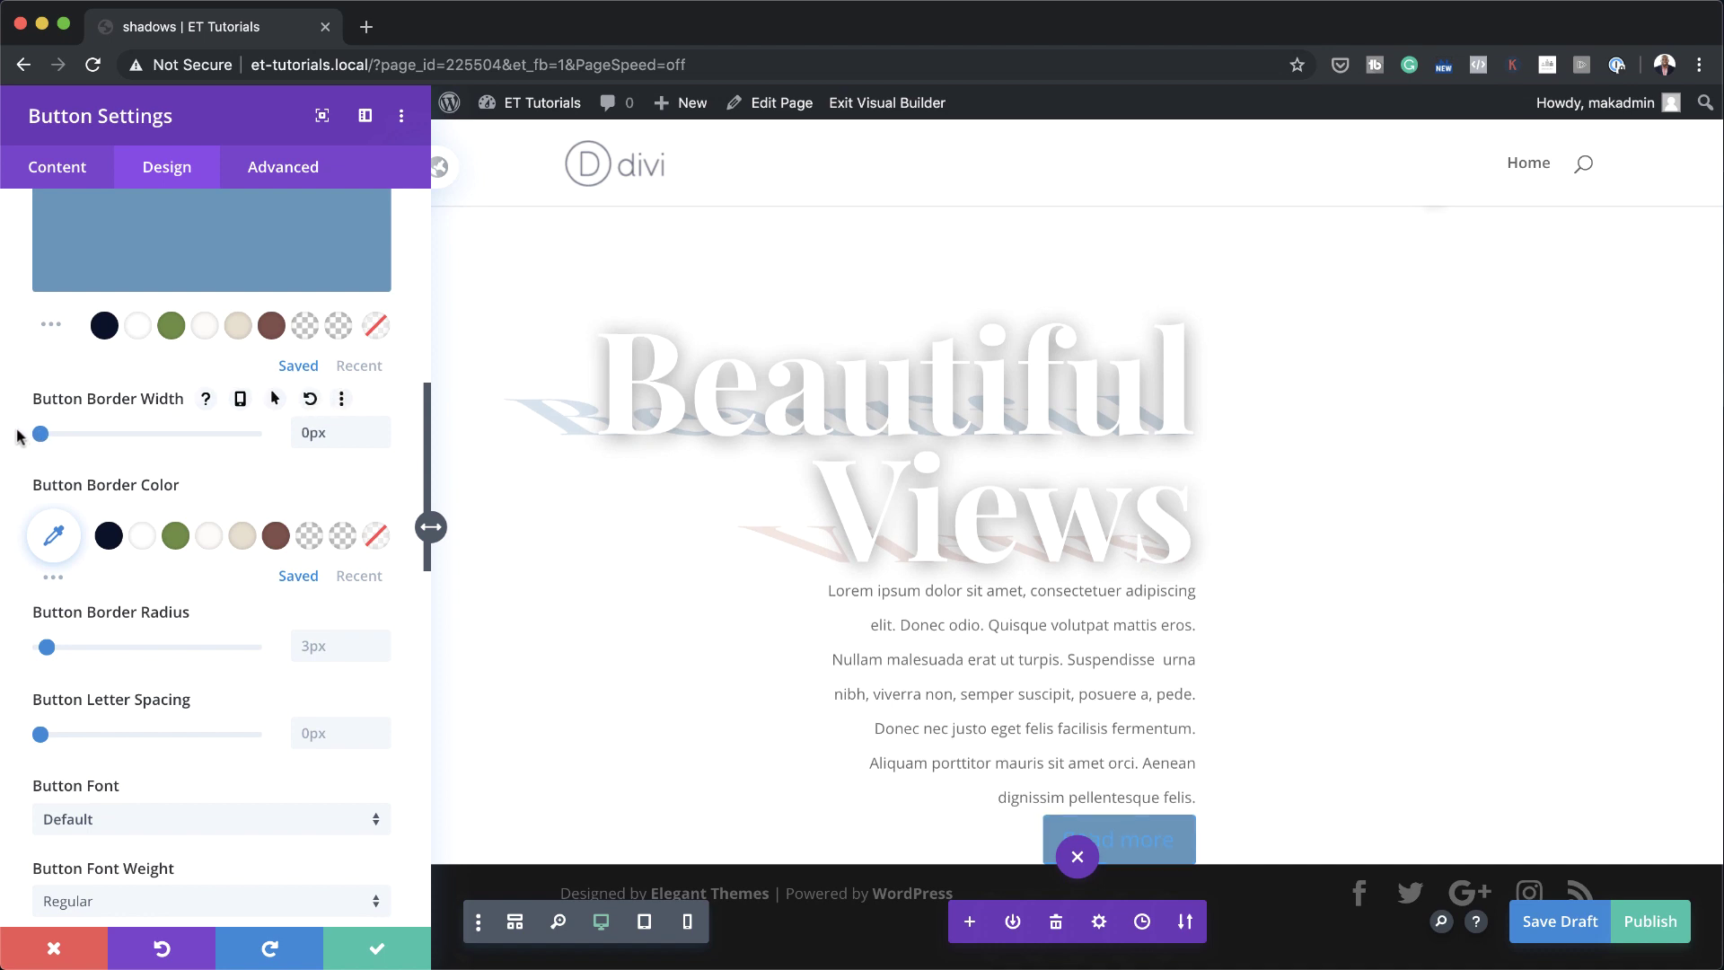
pyautogui.click(331, 647)
pyautogui.write('50')
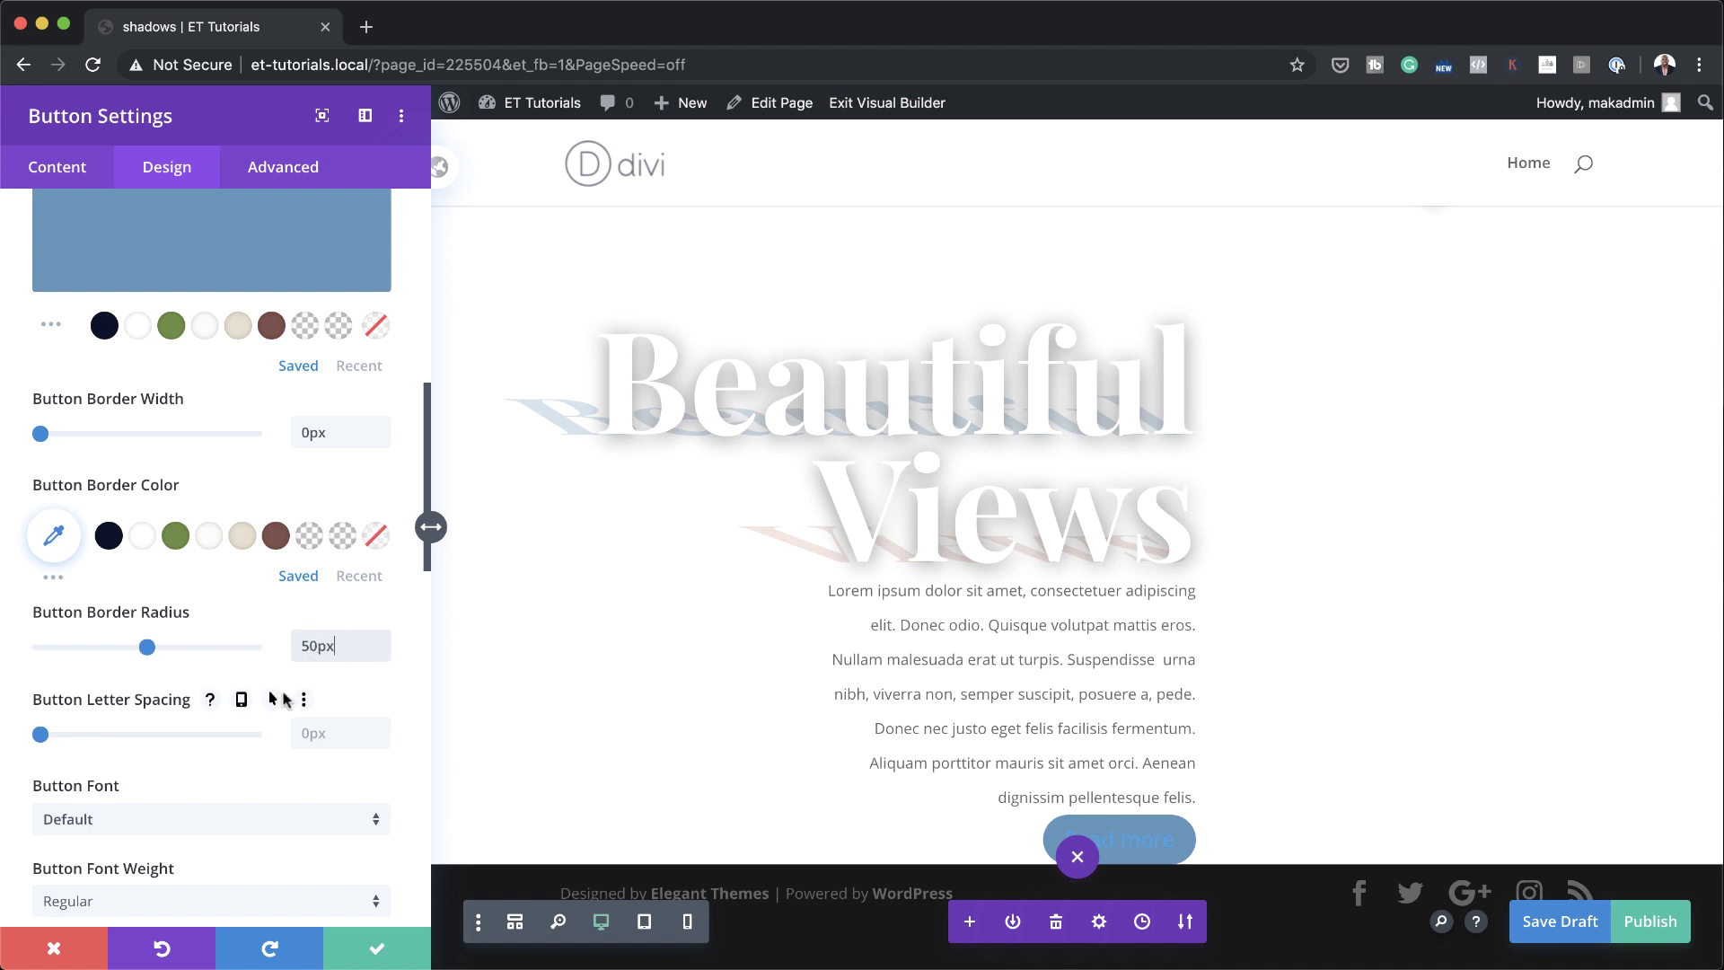
# - Set the "Read more" button's font to Playfair Display and its text color to white
pyautogui.scroll(-3, 281, 696)
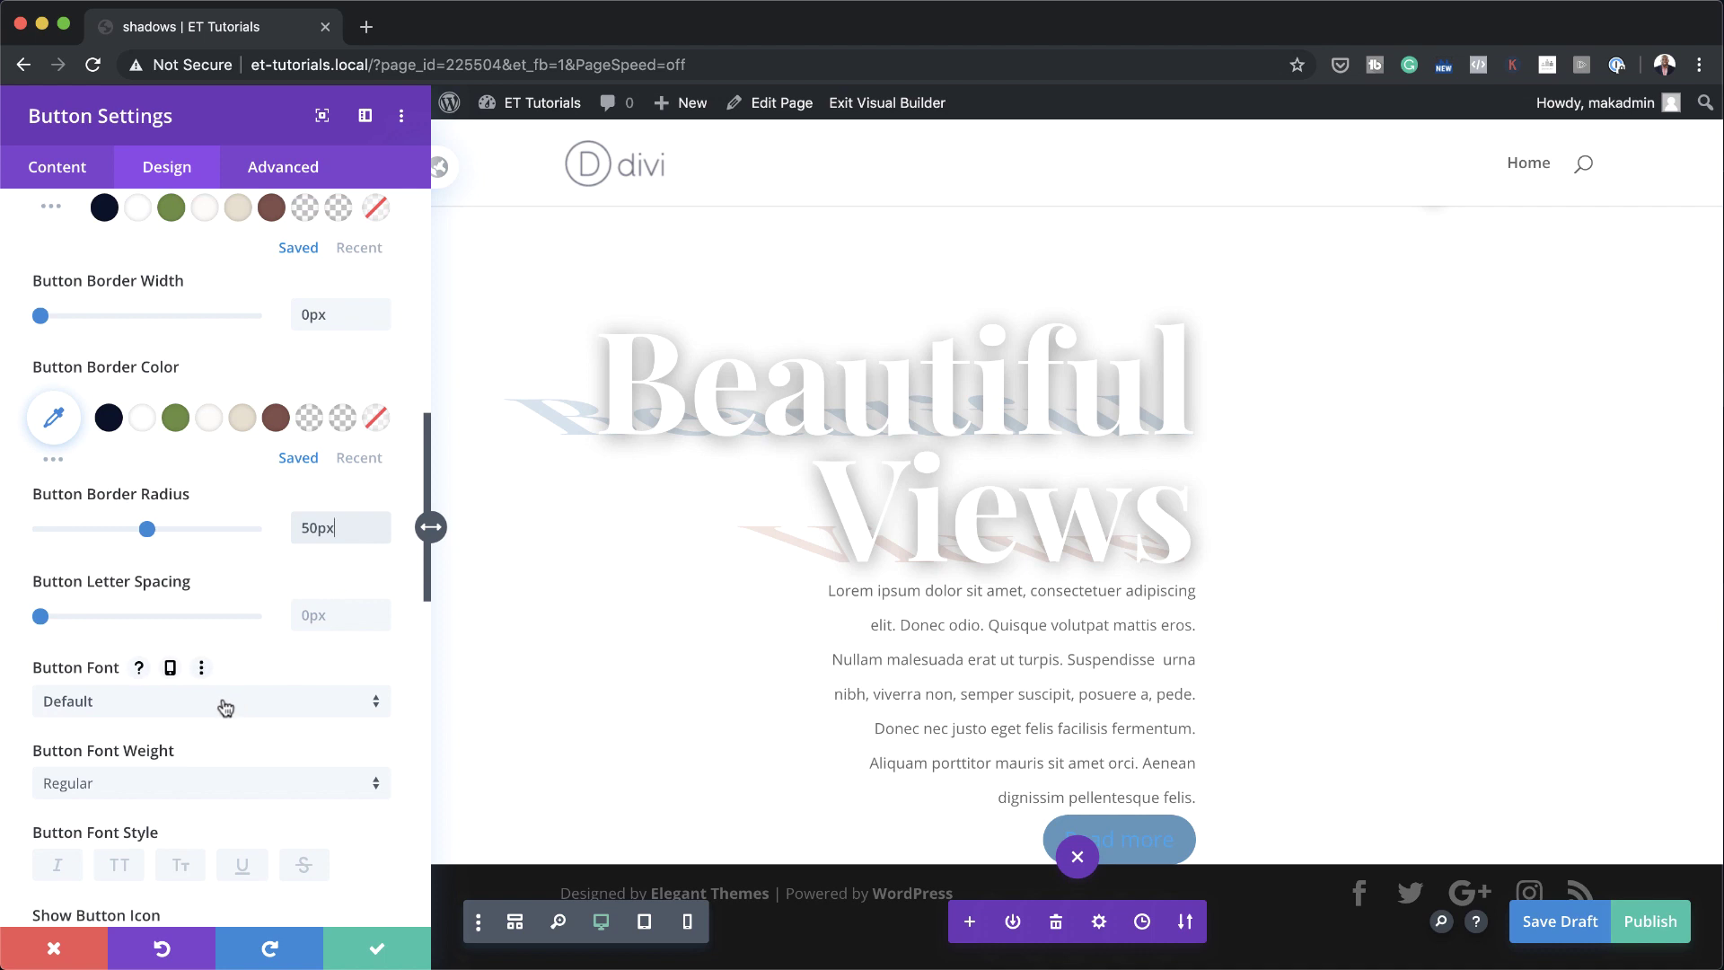
pyautogui.click(225, 708)
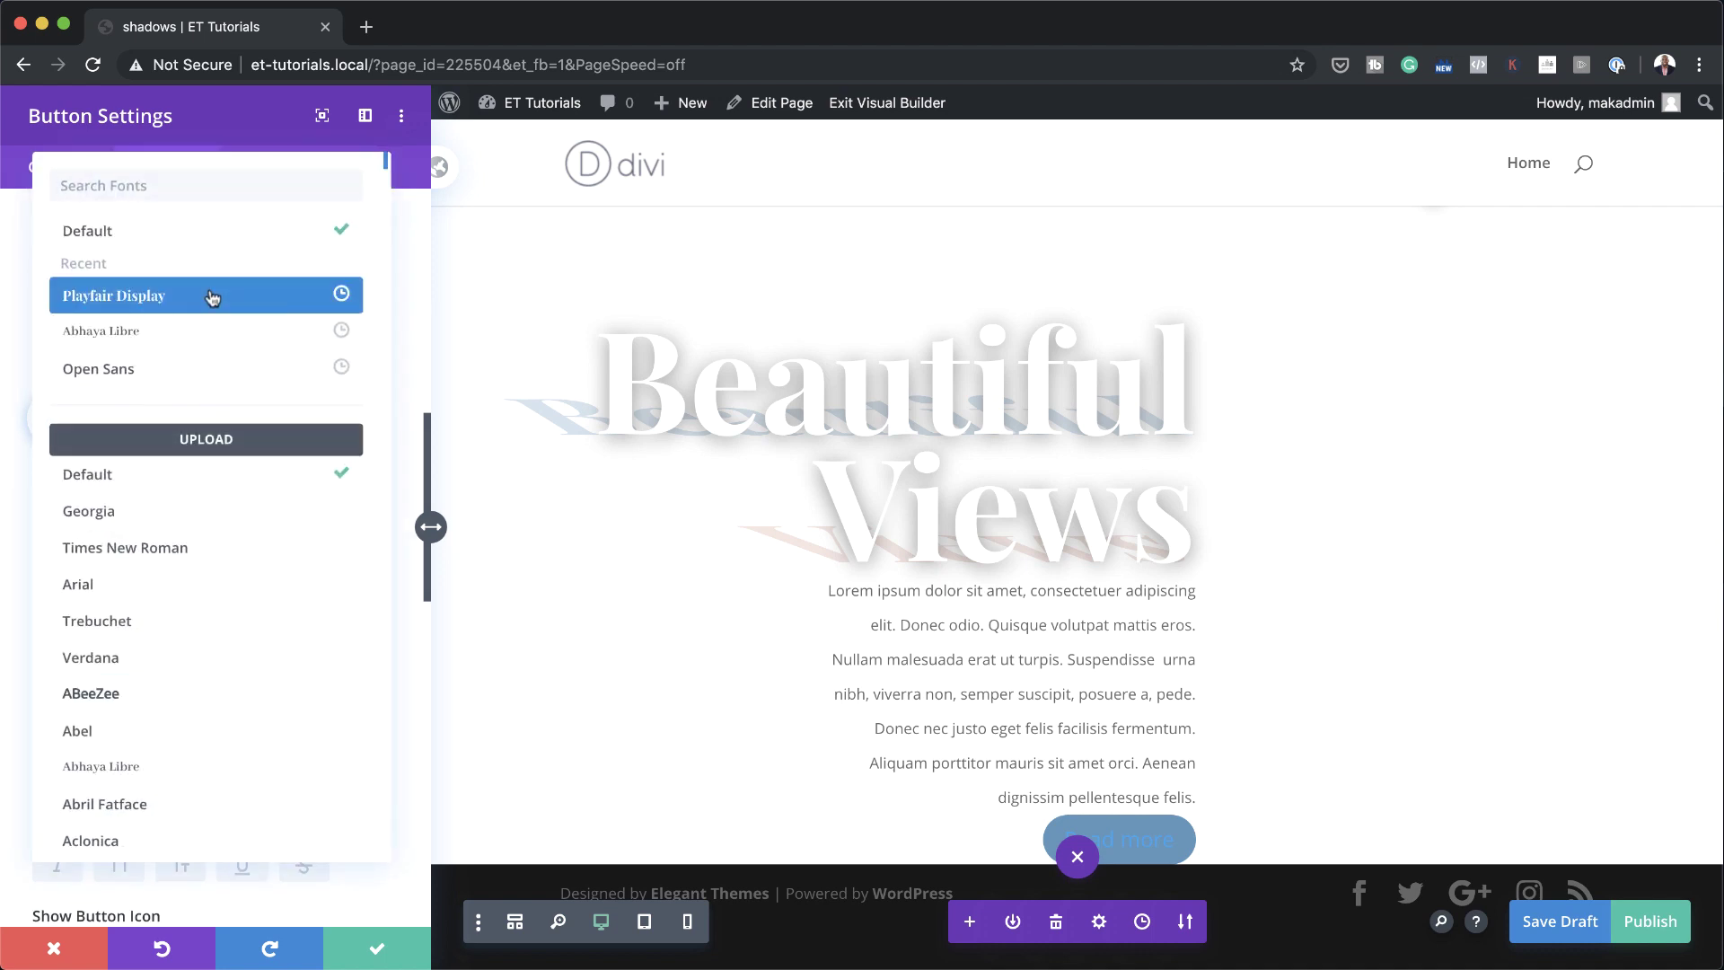
pyautogui.click(212, 297)
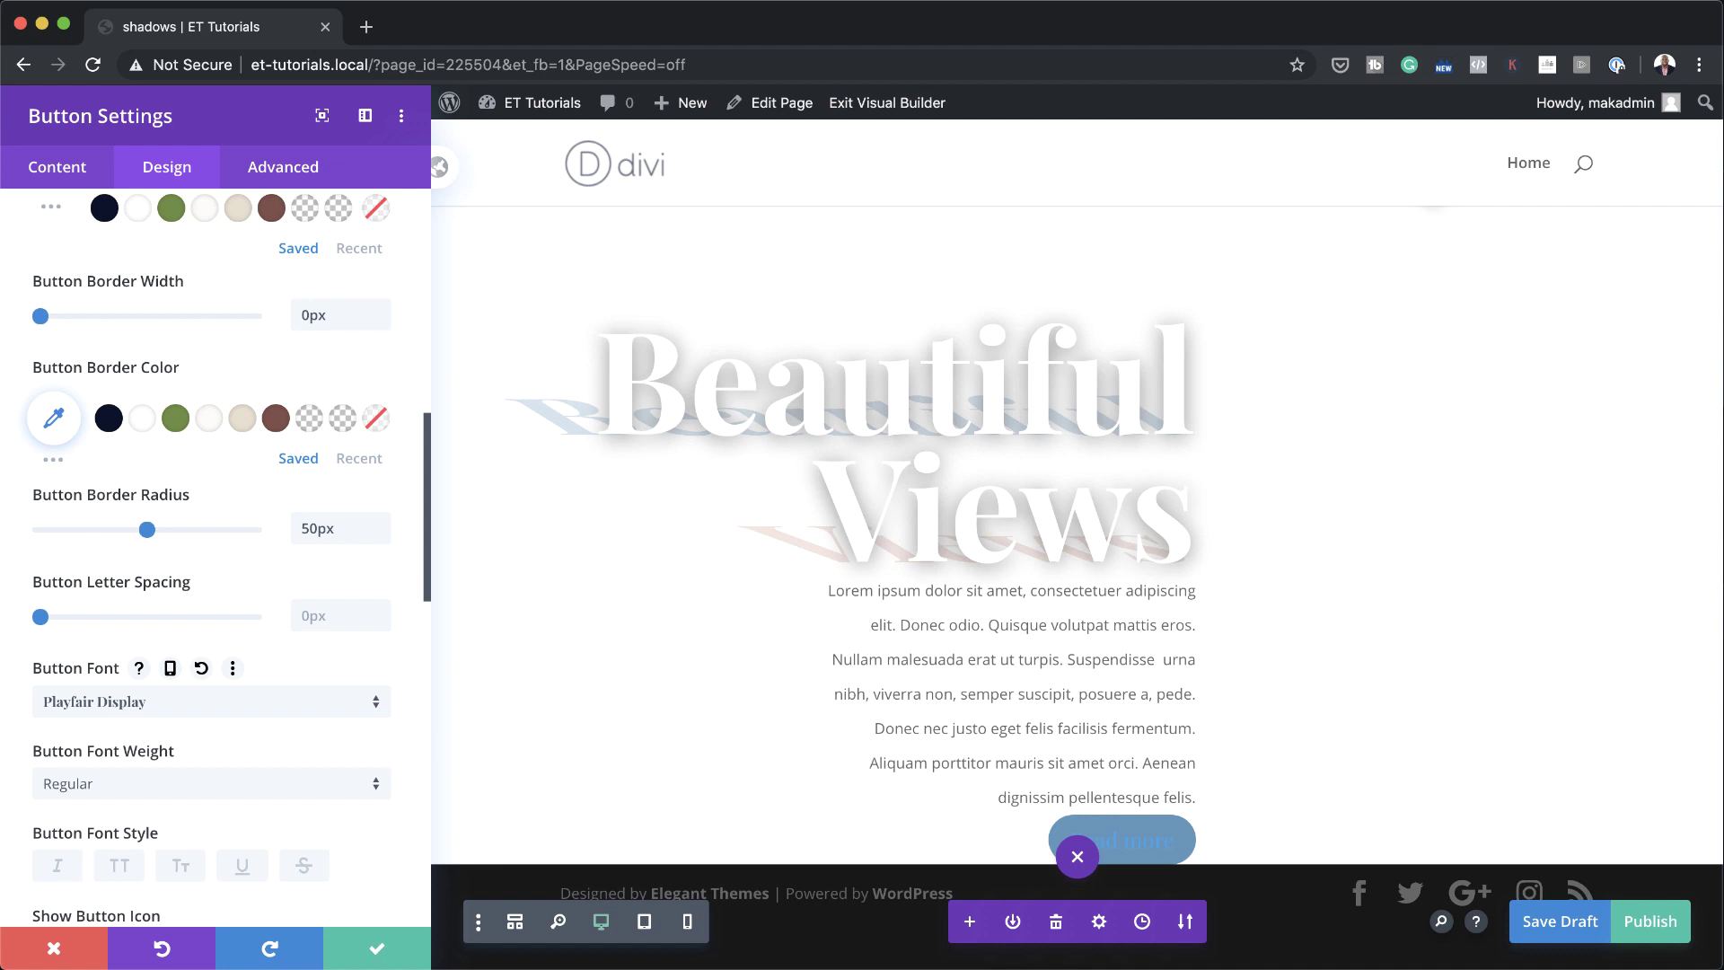
pyautogui.scroll(1, 248, 567)
pyautogui.scroll(5, 248, 567)
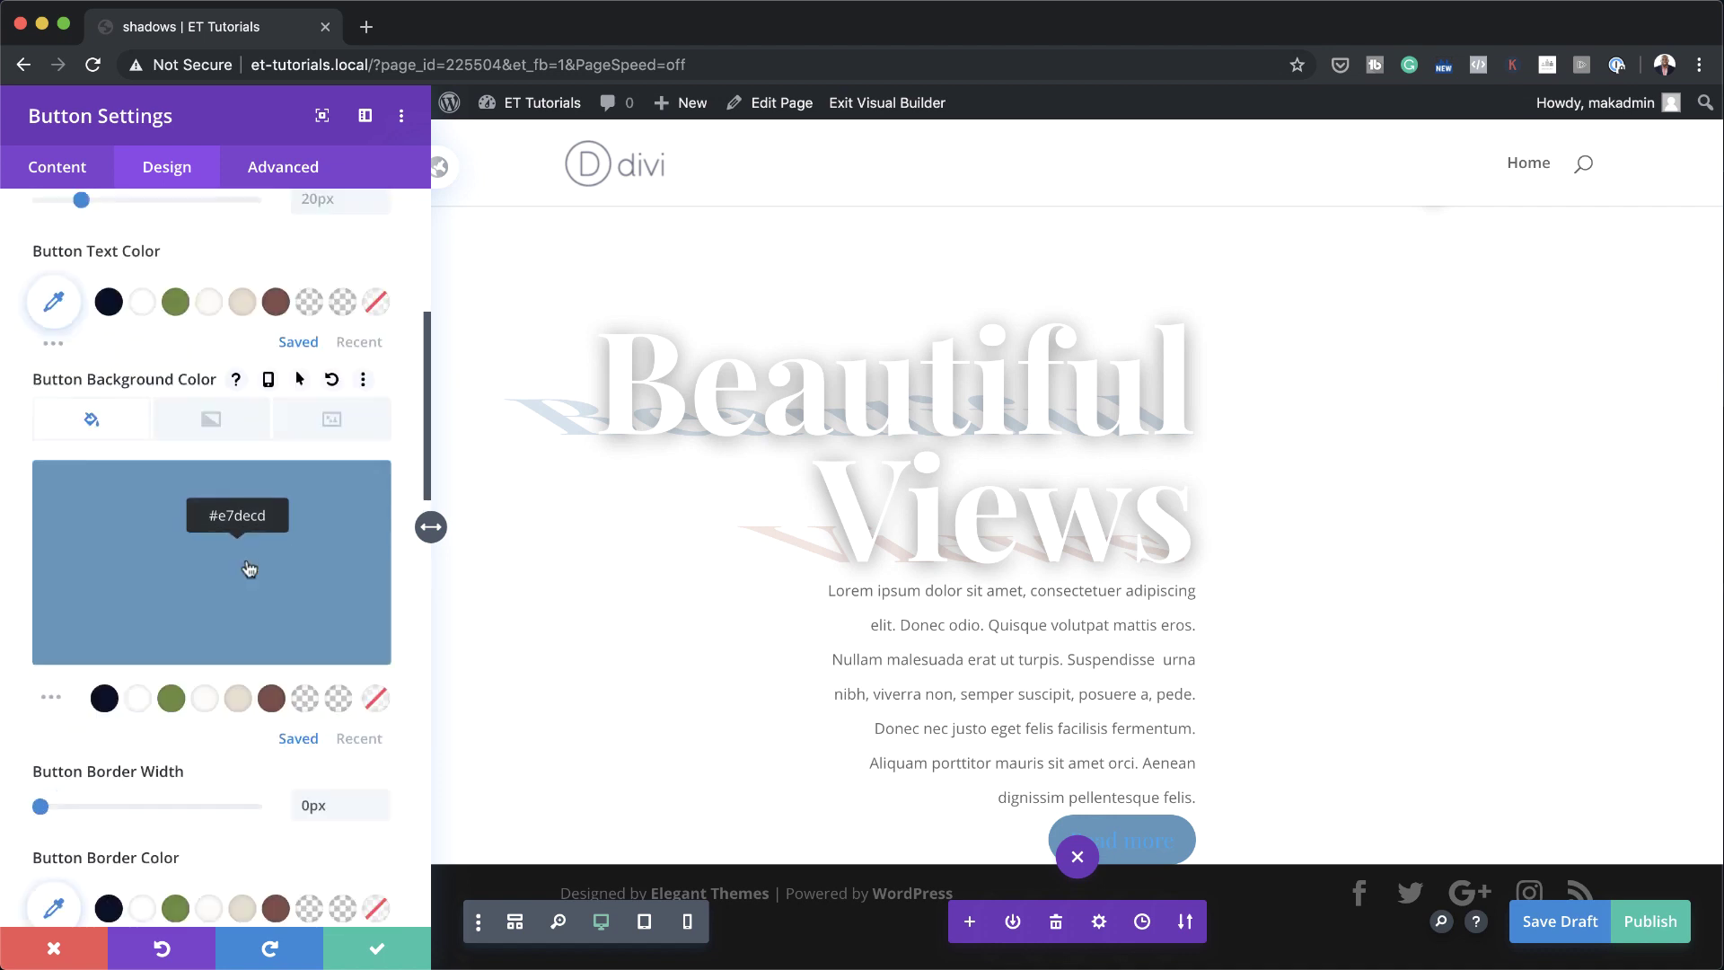
pyautogui.click(149, 377)
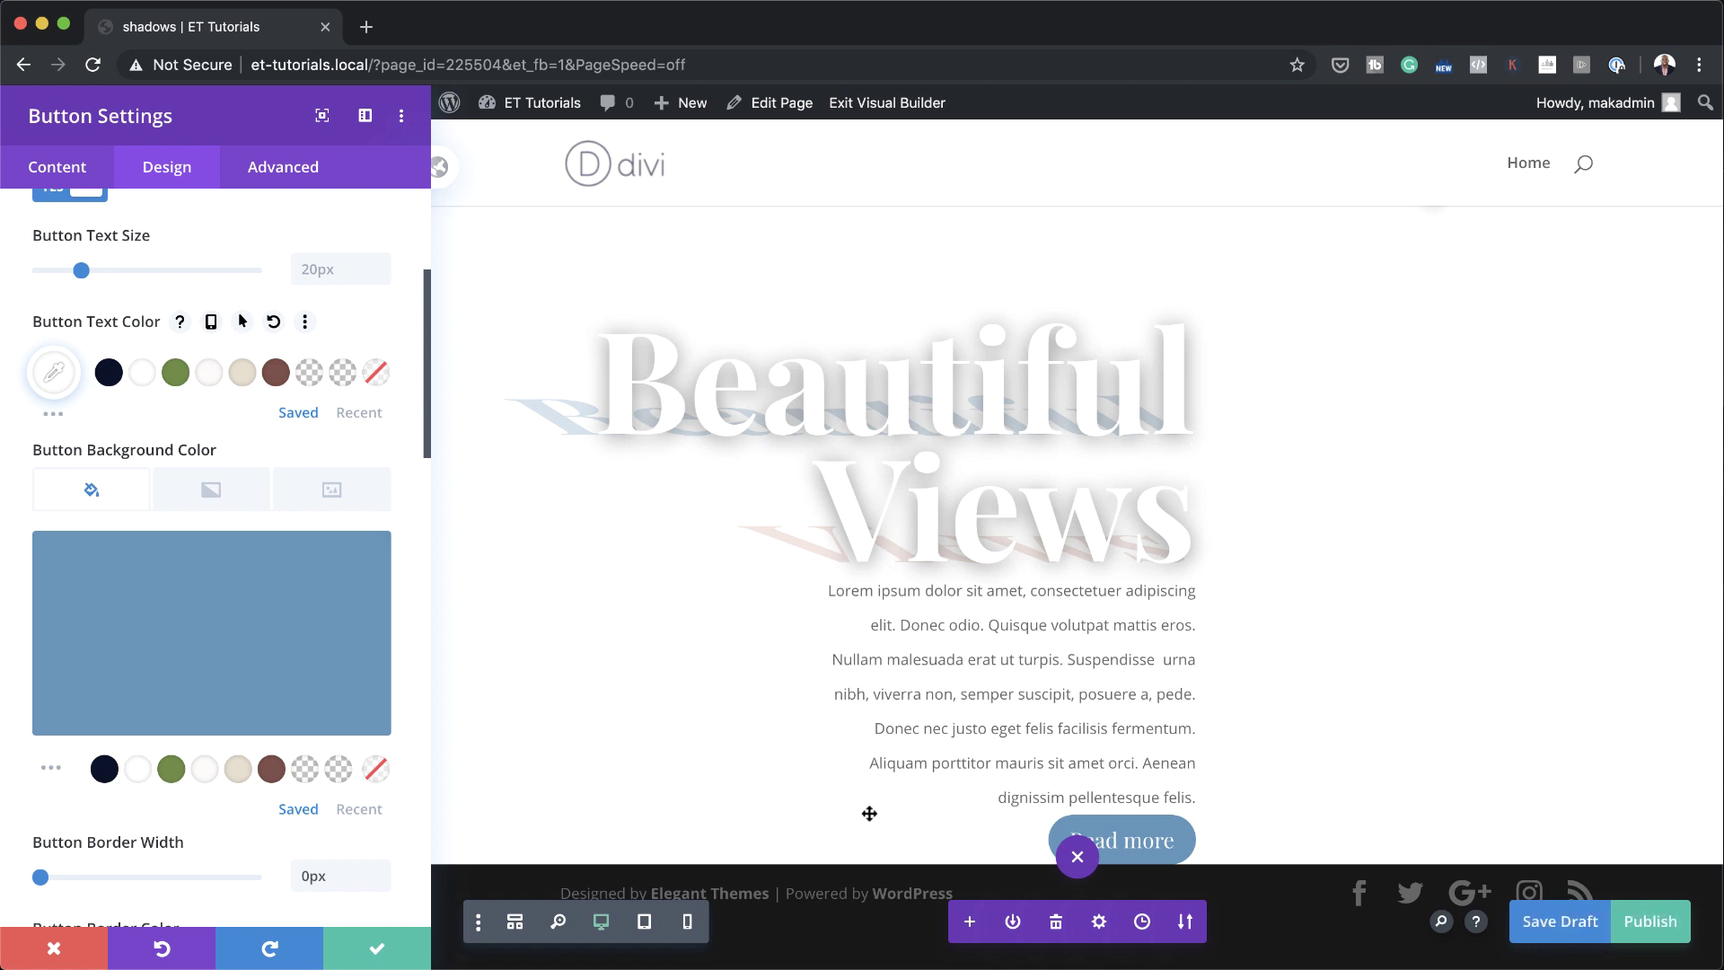
# - Give the "Read more" button a top margin of 2vw and a bottom margin of 3vw
pyautogui.scroll(-1, 205, 826)
pyautogui.scroll(-10, 205, 826)
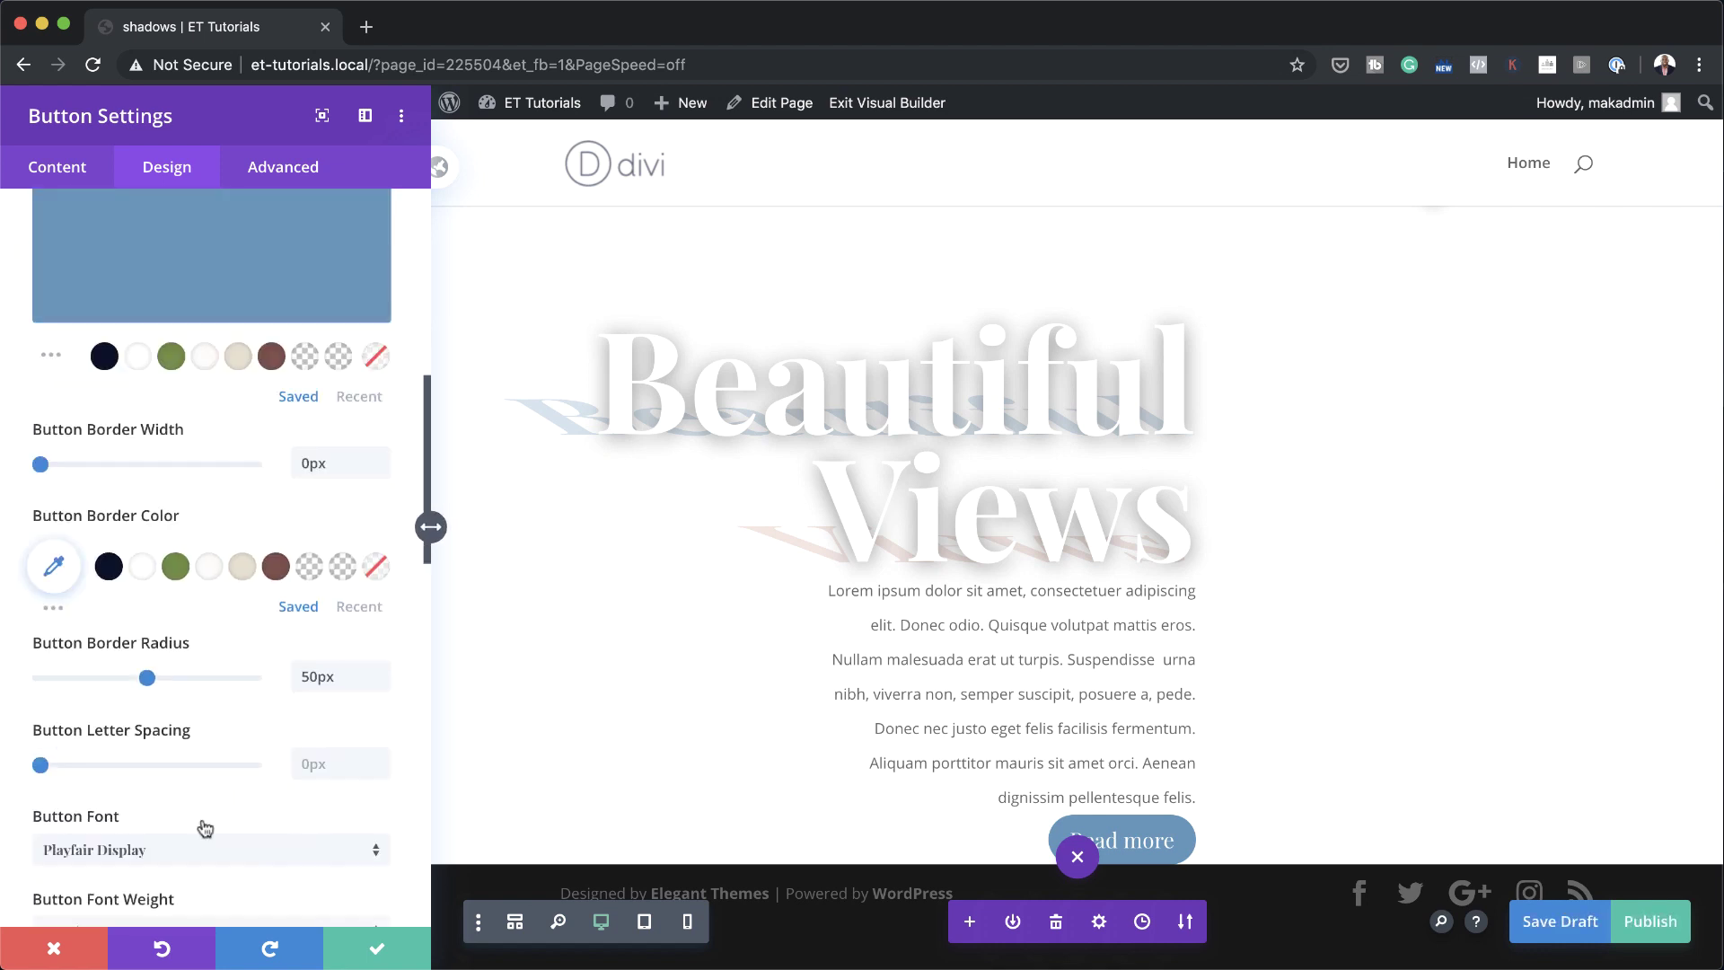
pyautogui.scroll(-10, 205, 826)
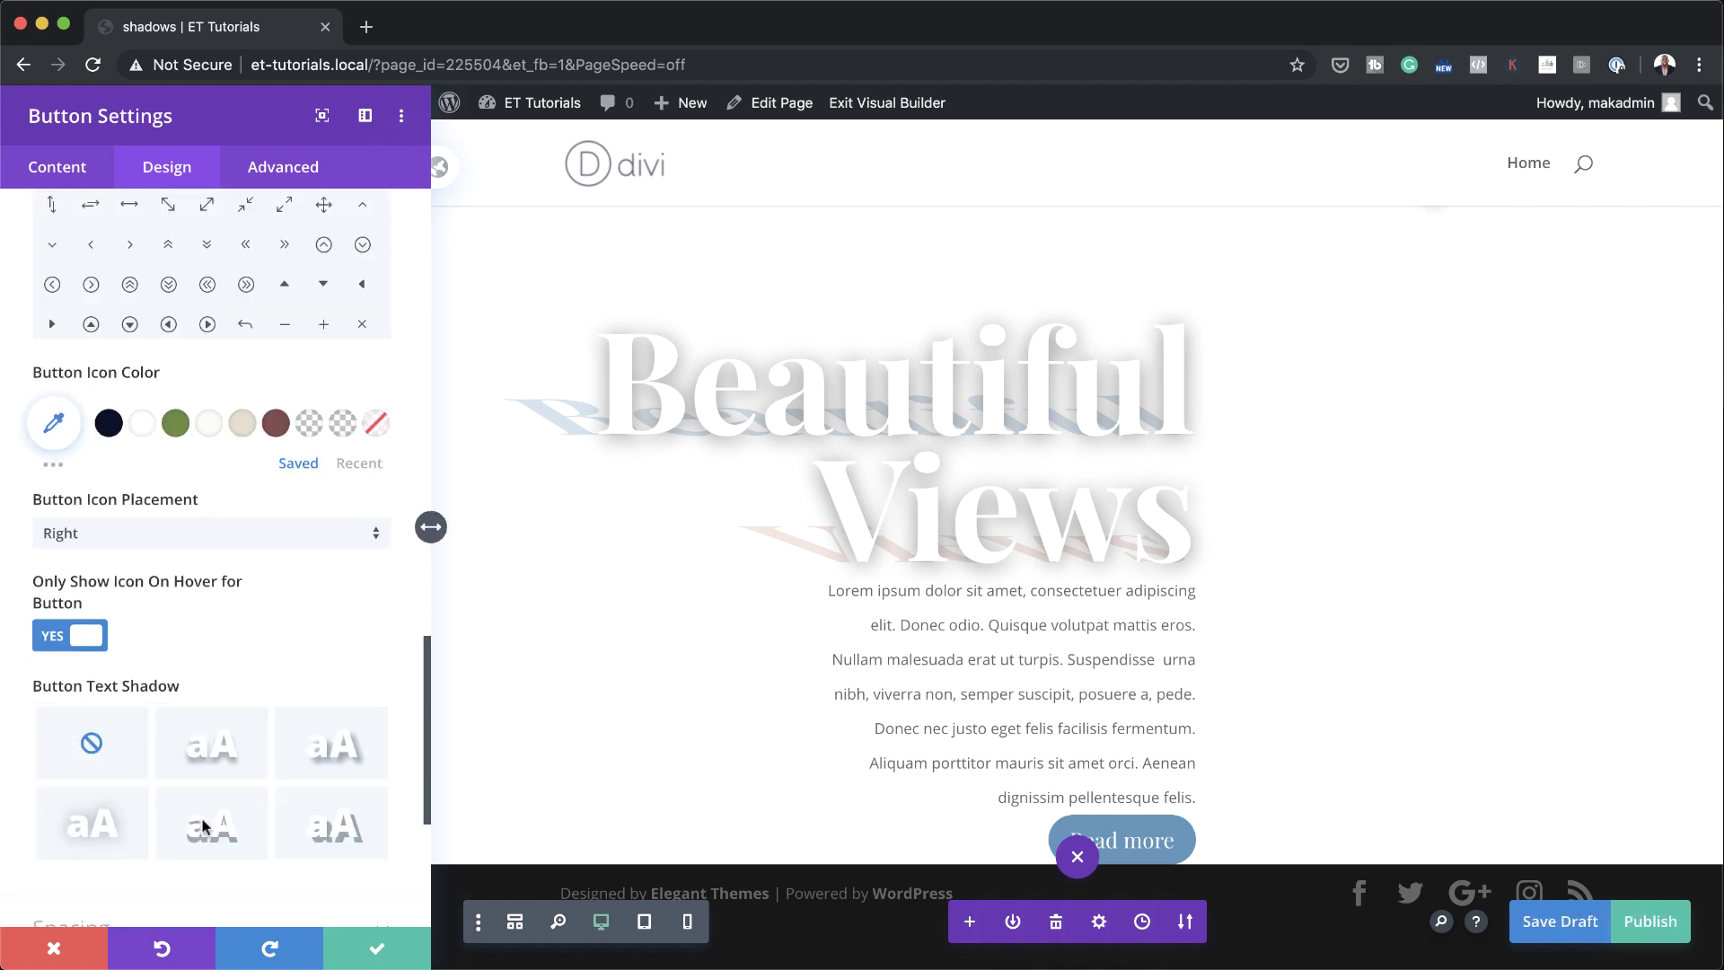
pyautogui.click(91, 532)
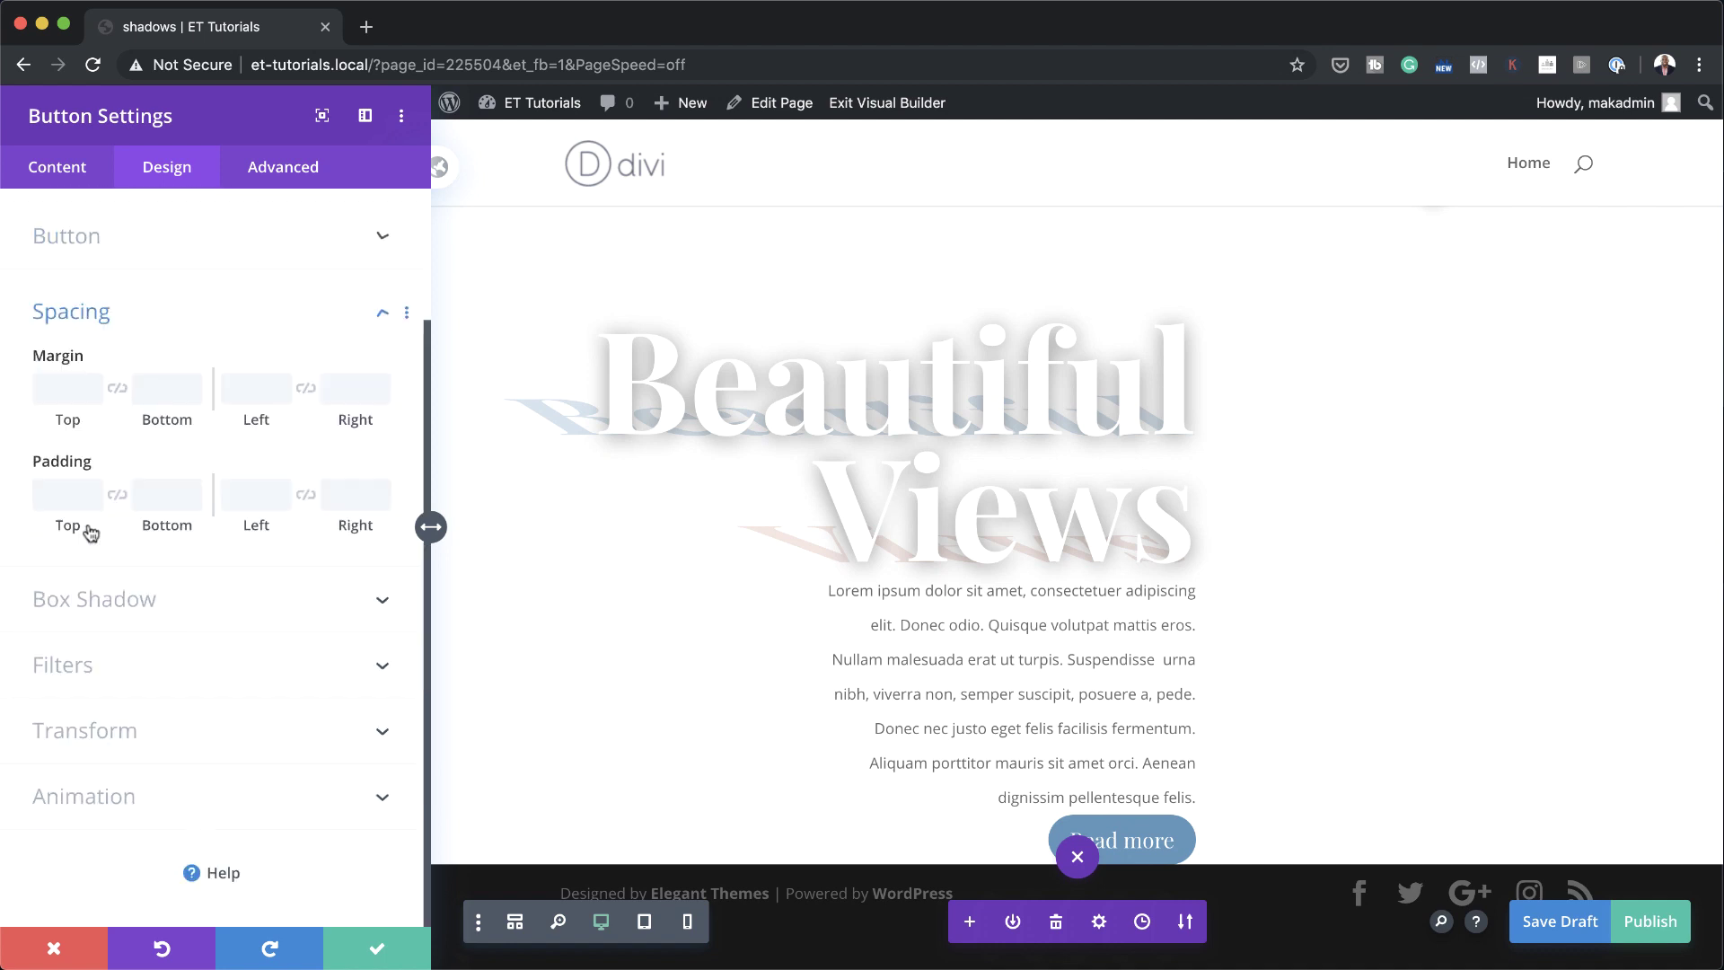
pyautogui.click(72, 391)
pyautogui.write('2vw')
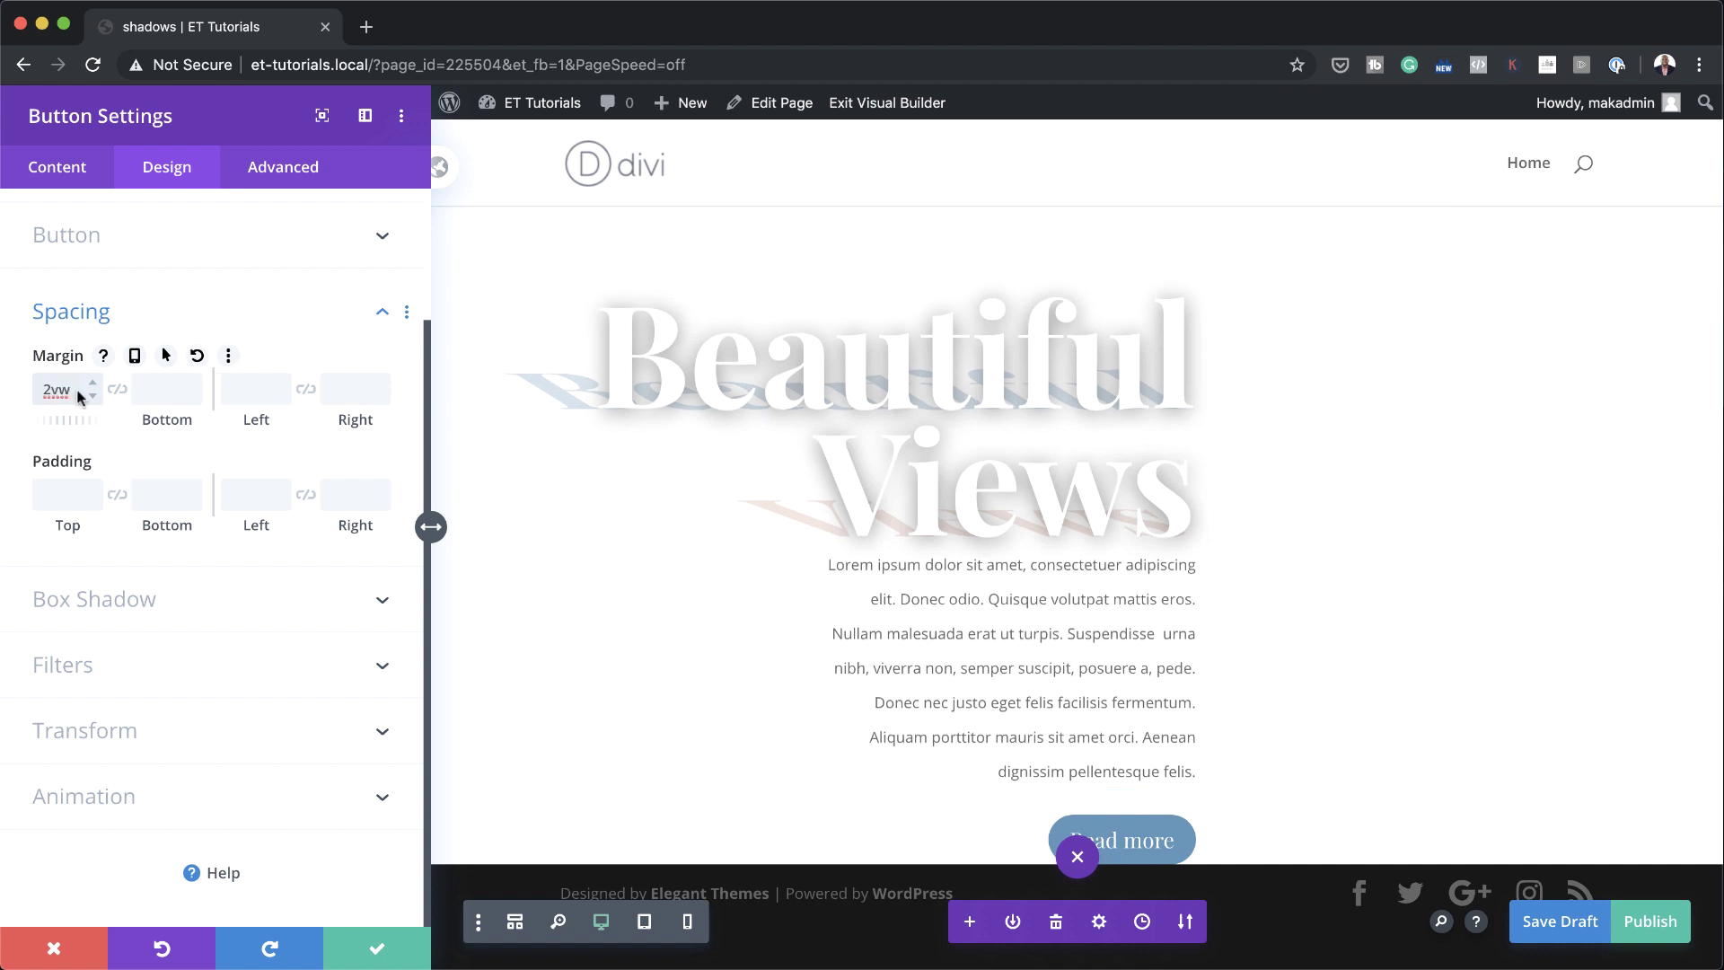
pyautogui.click(157, 391)
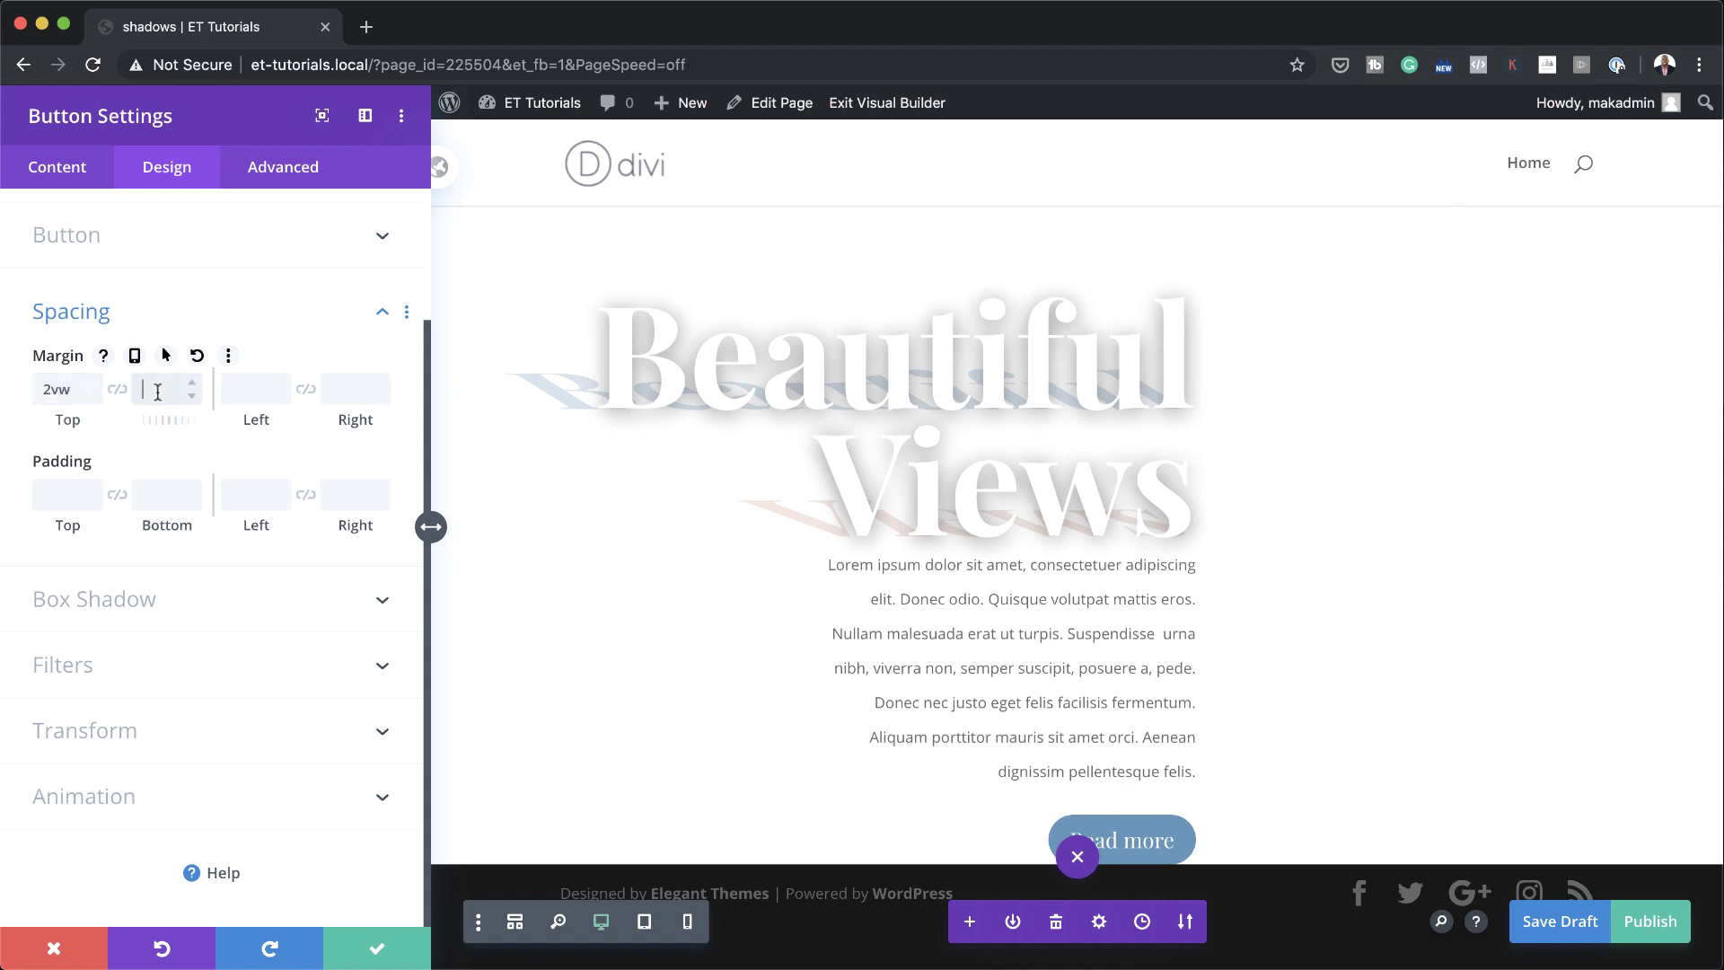
pyautogui.write('3vw')
# - Set the "Read more" button's padding to 20px top and bottom and 50px left and right, and save the module
pyautogui.click(64, 492)
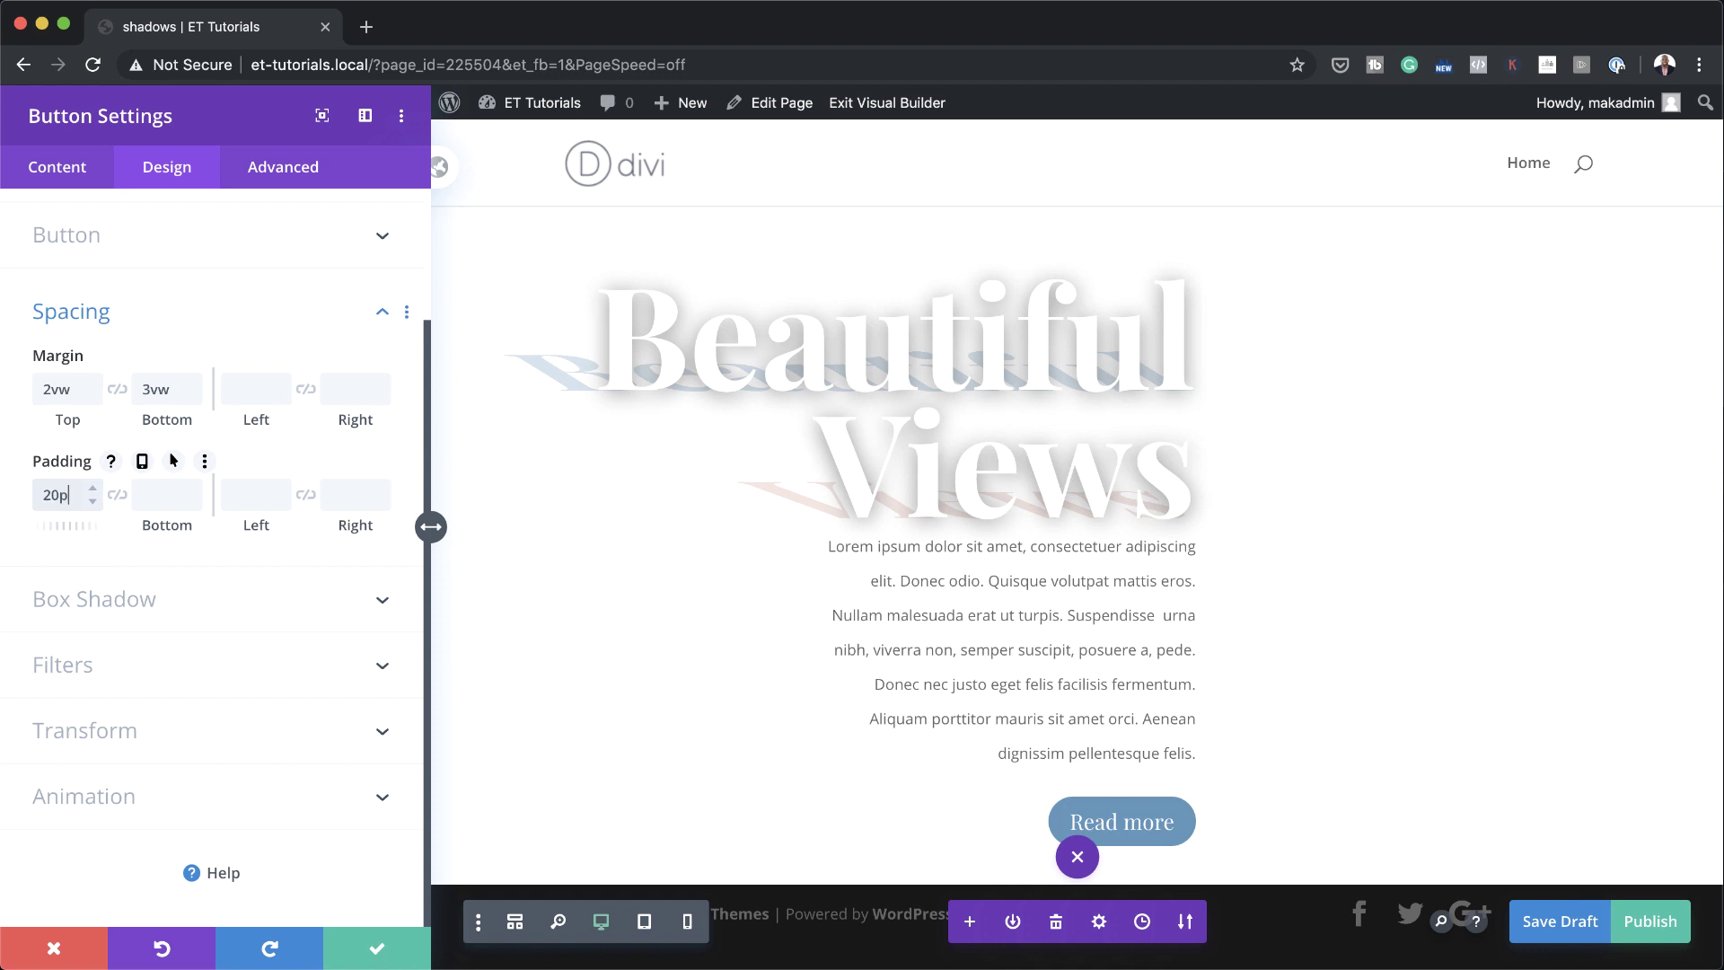
pyautogui.write('20px')
pyautogui.click(115, 499)
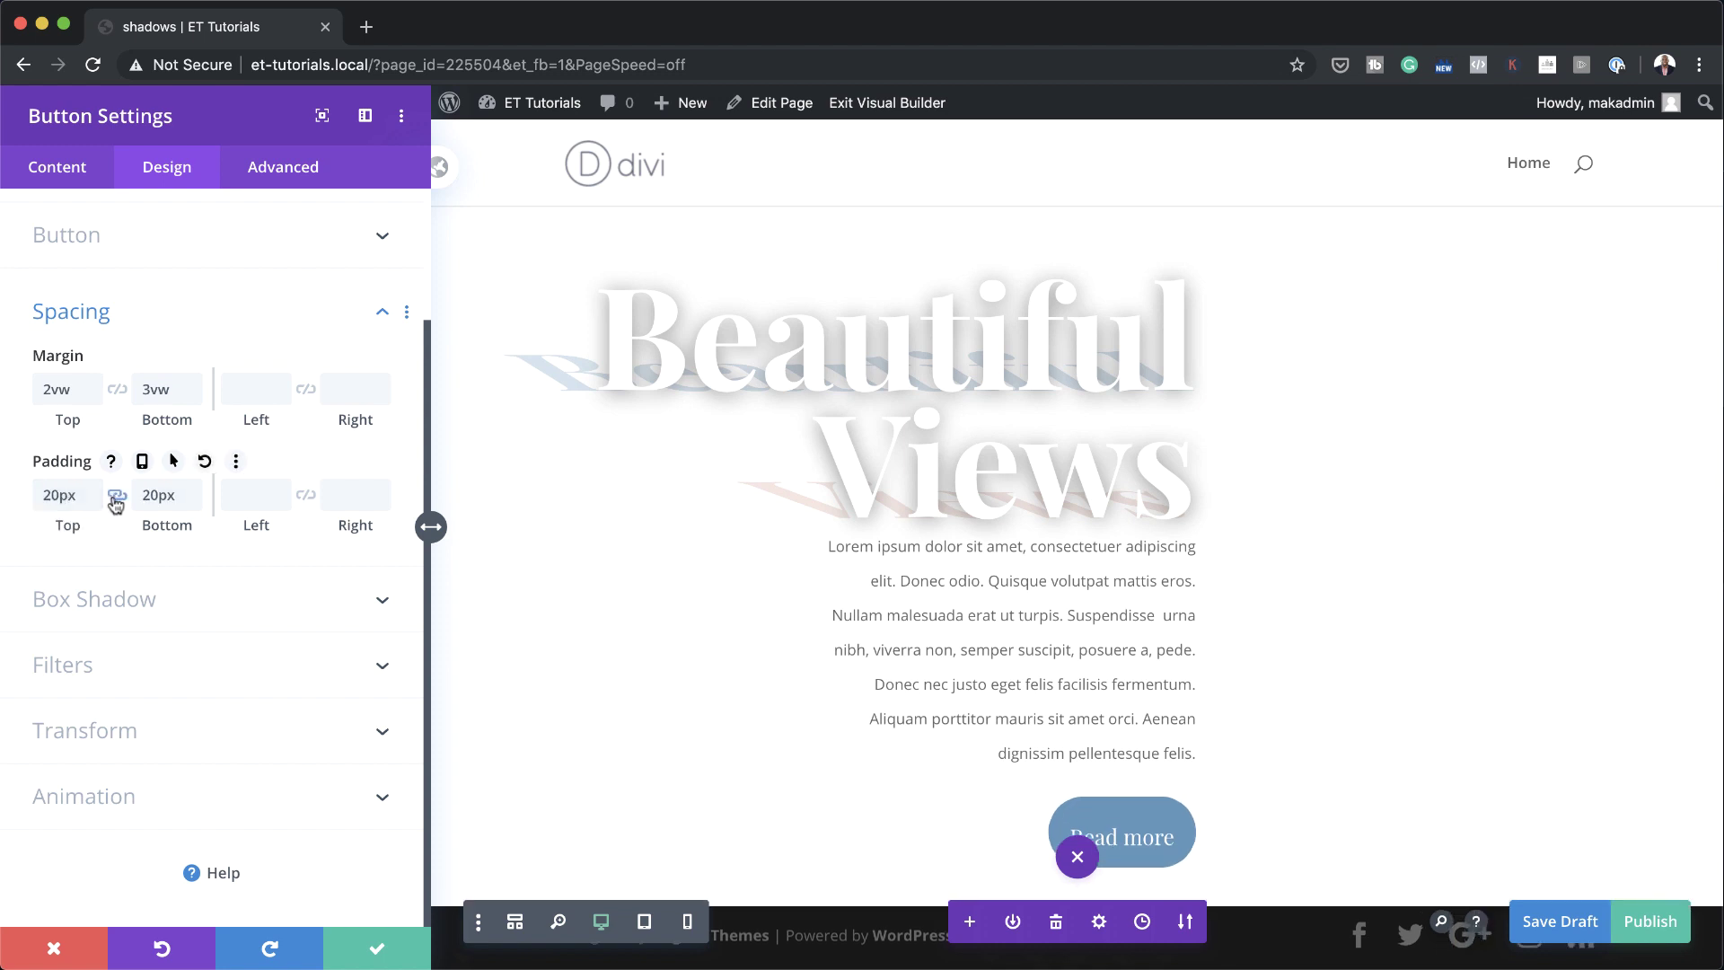
pyautogui.click(250, 495)
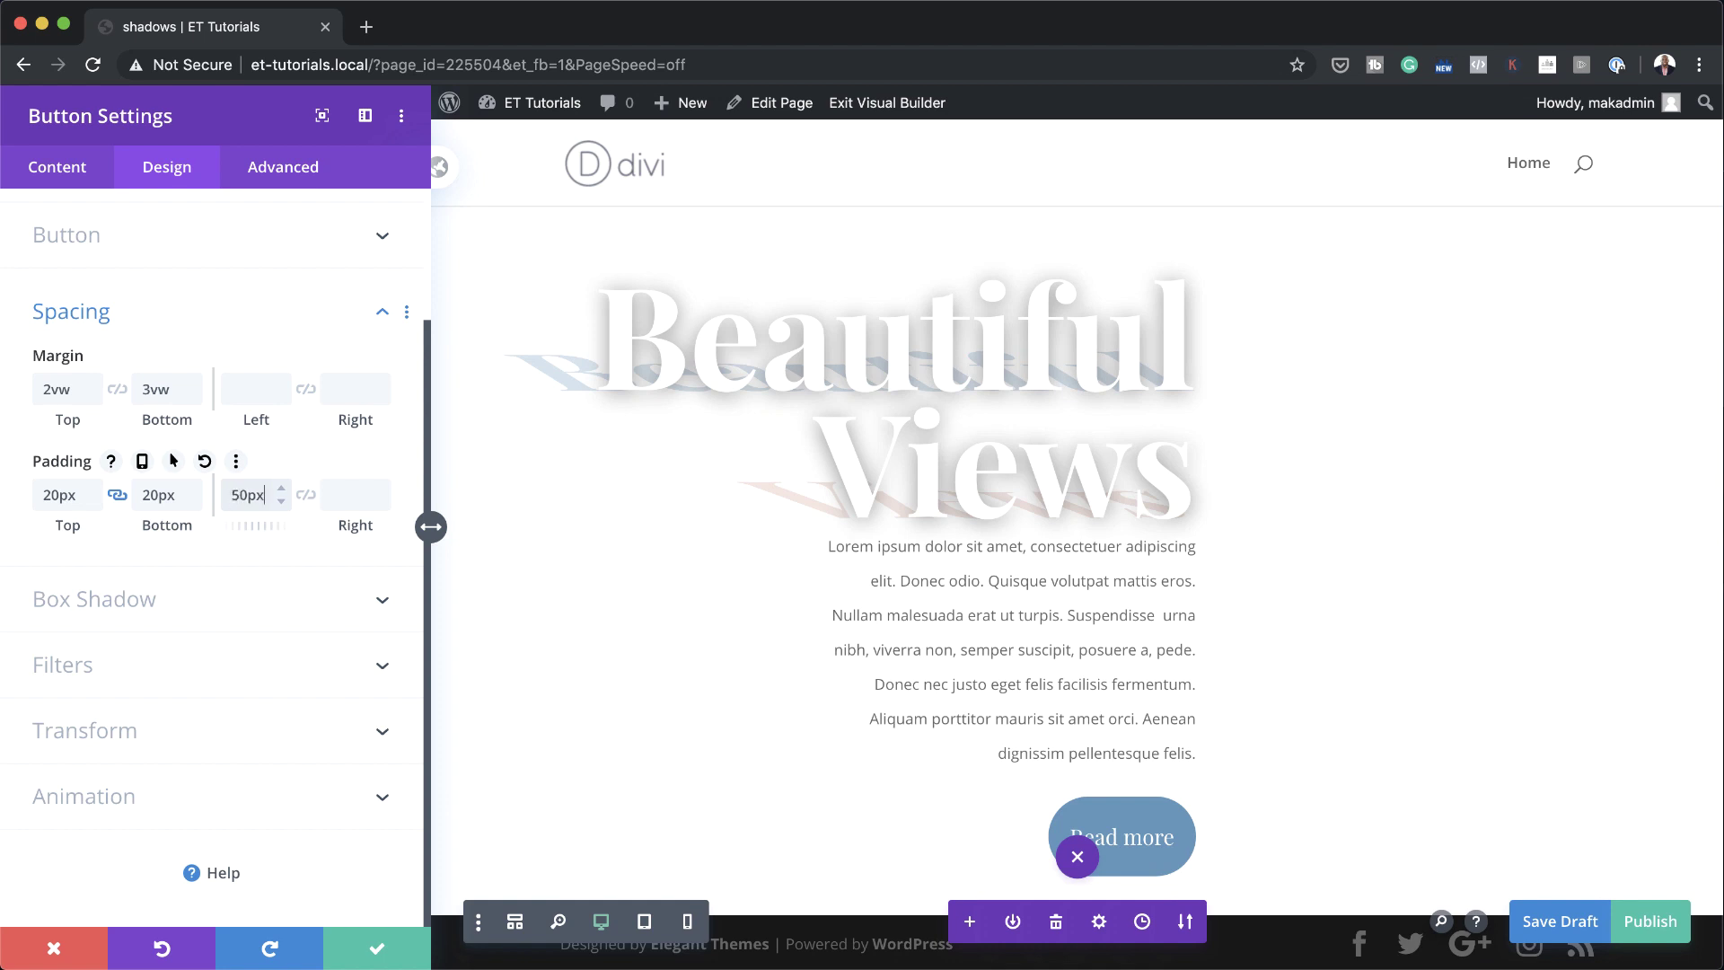
pyautogui.click(306, 500)
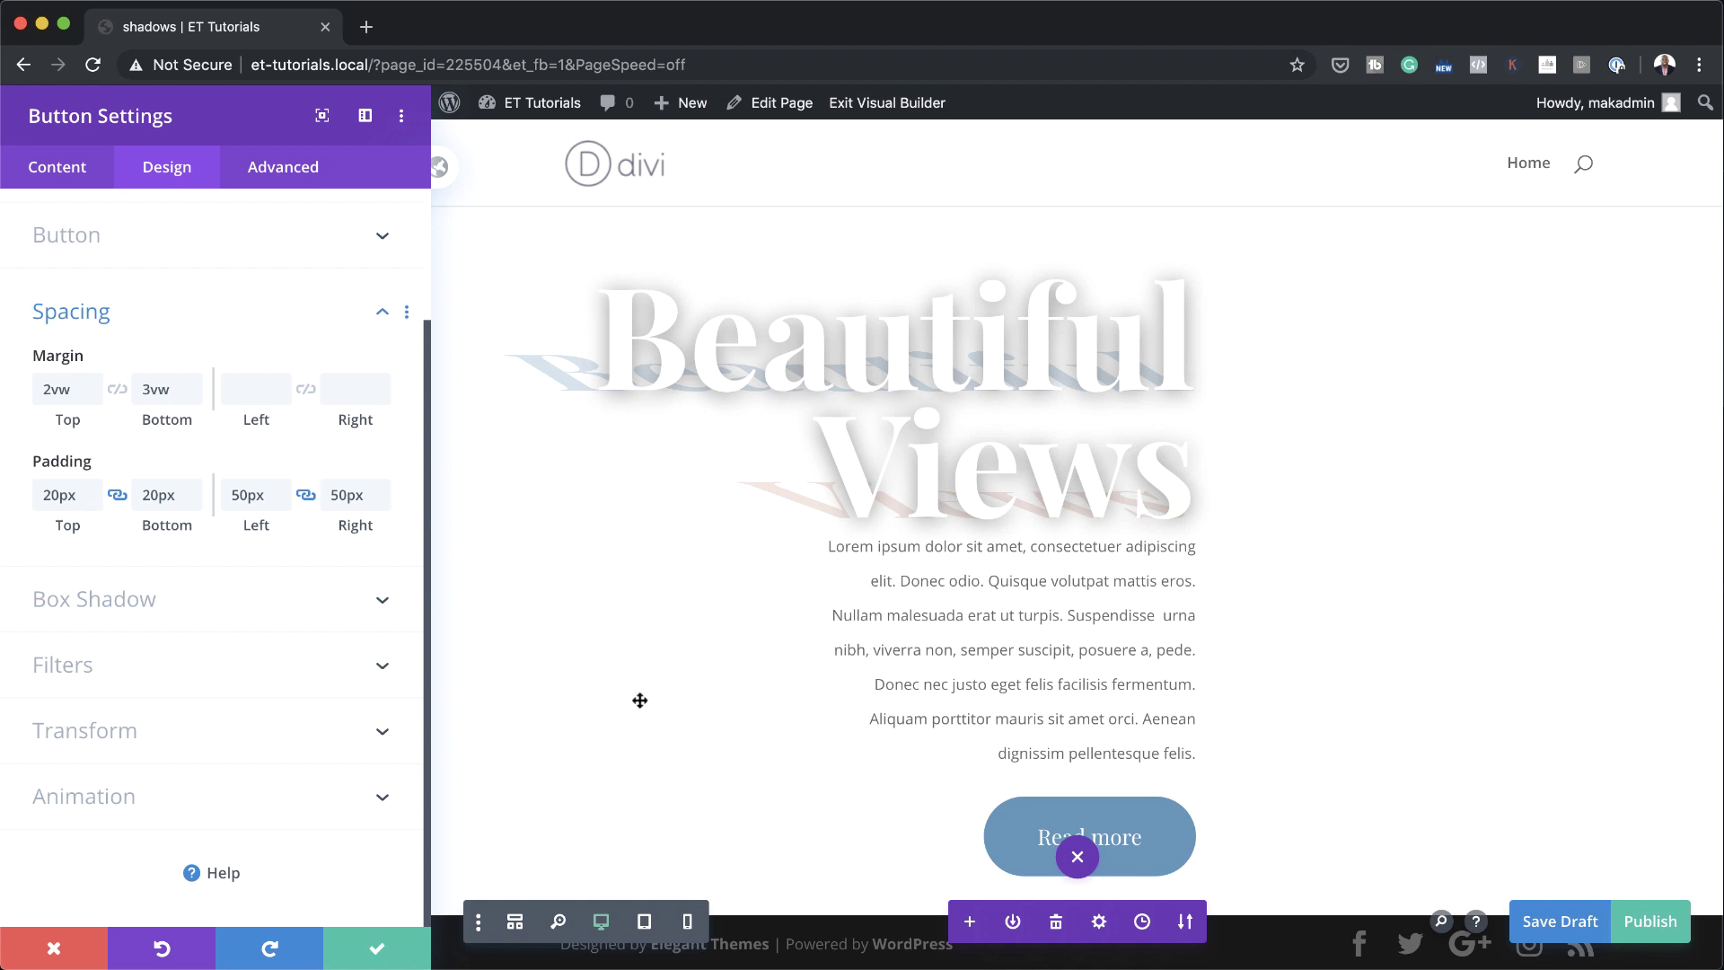
pyautogui.click(378, 954)
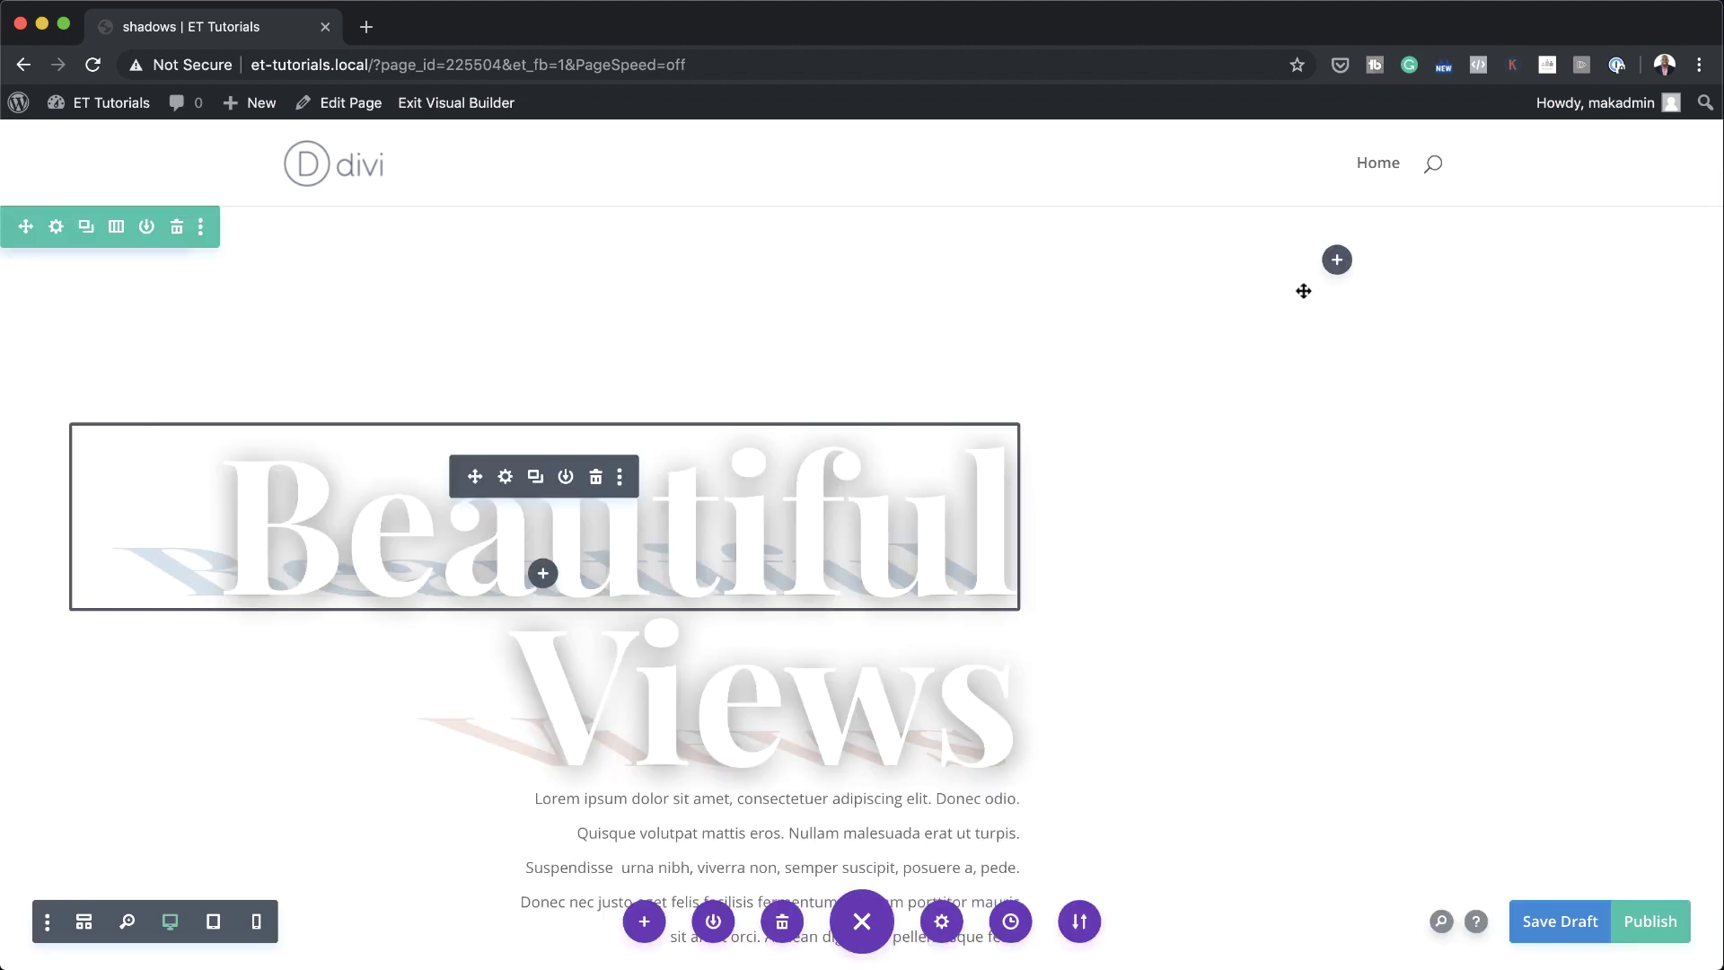
# - Add an Image module to the empty second column using the lake photo x-Madebyvadim-photos-17-1024x682.jpg
pyautogui.click(1337, 260)
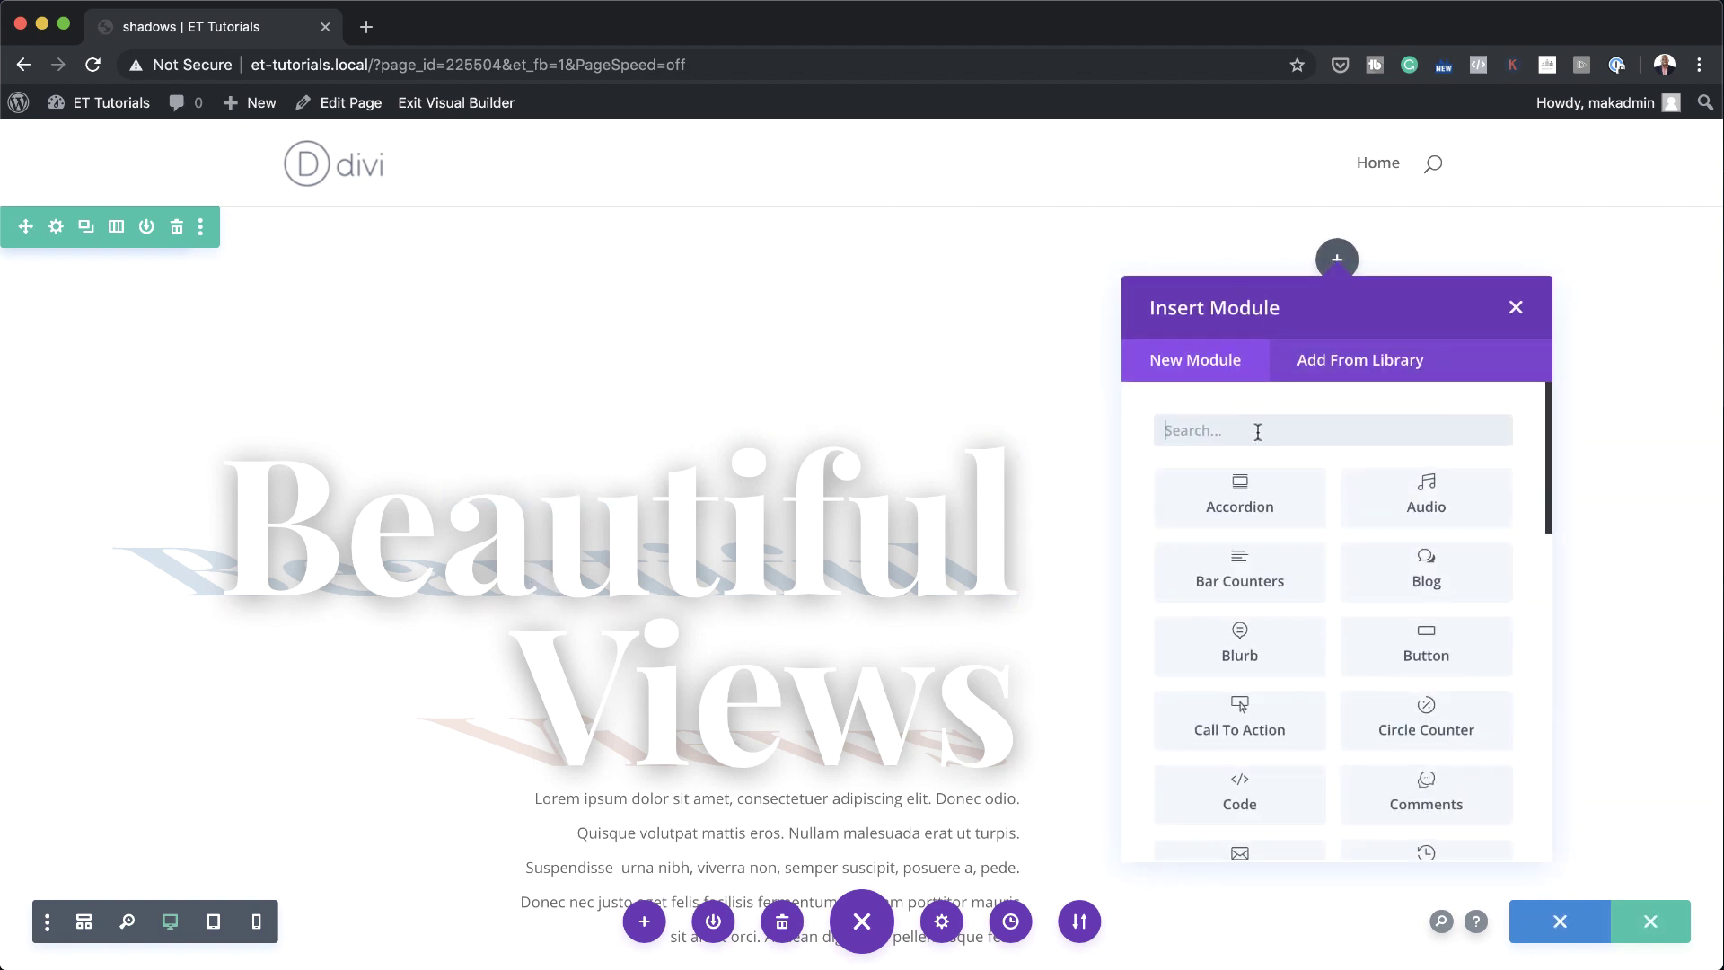
pyautogui.write('image')
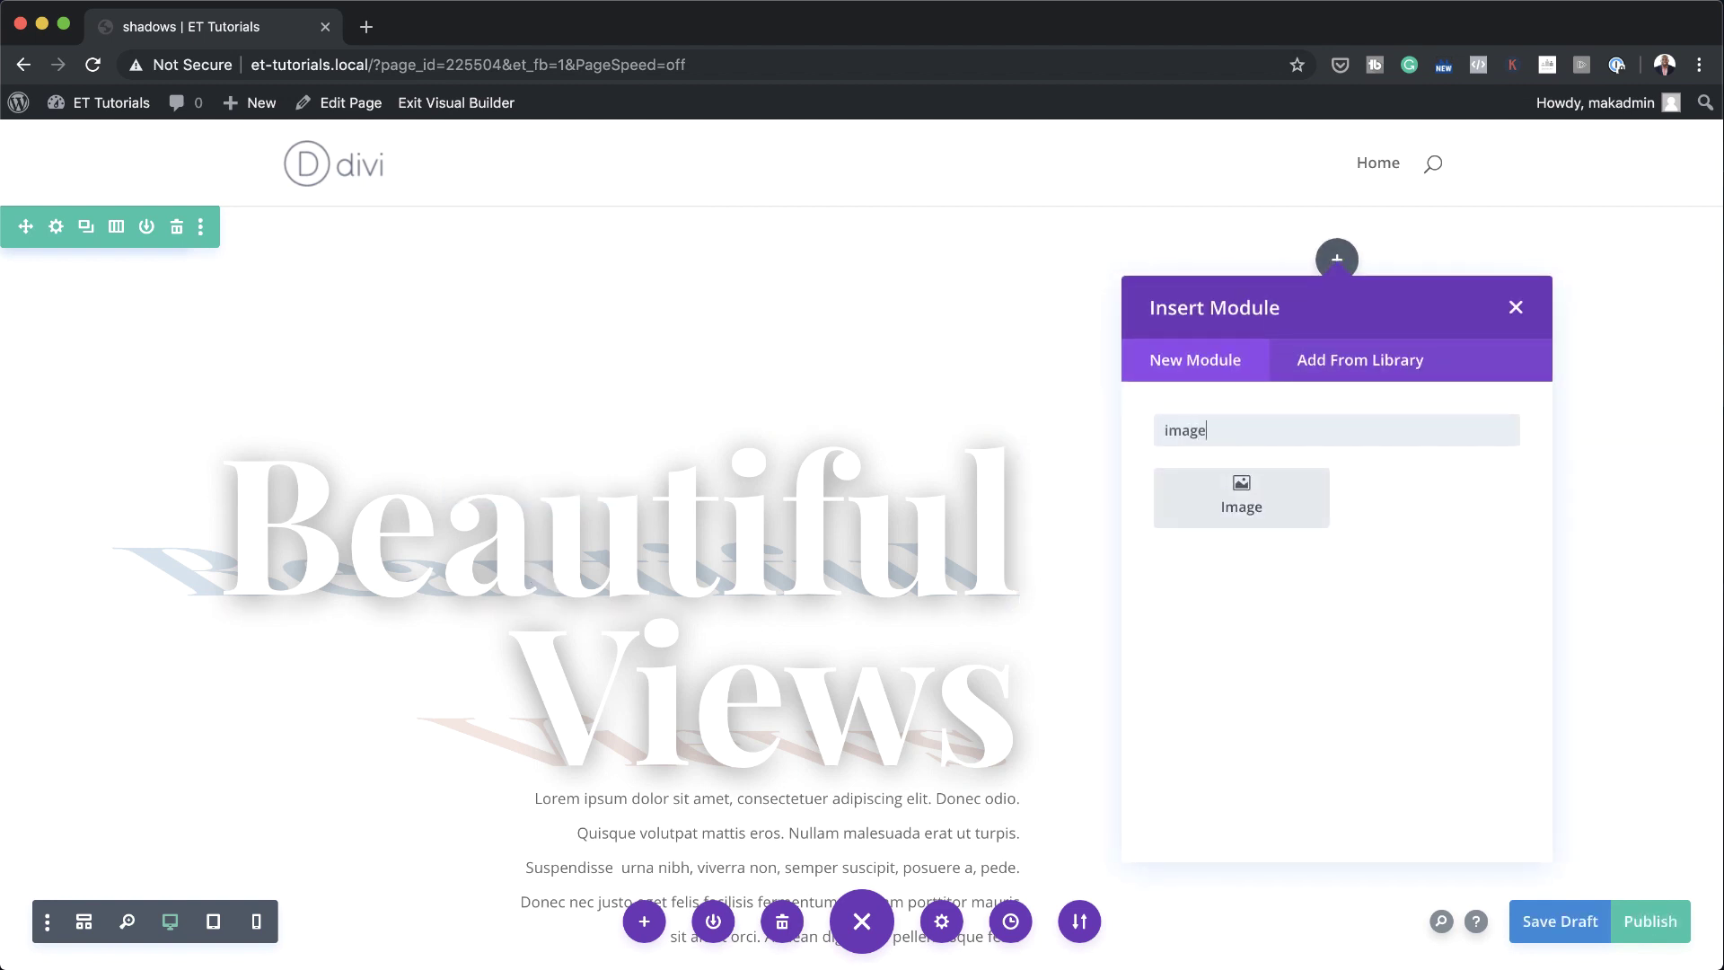
pyautogui.click(1241, 500)
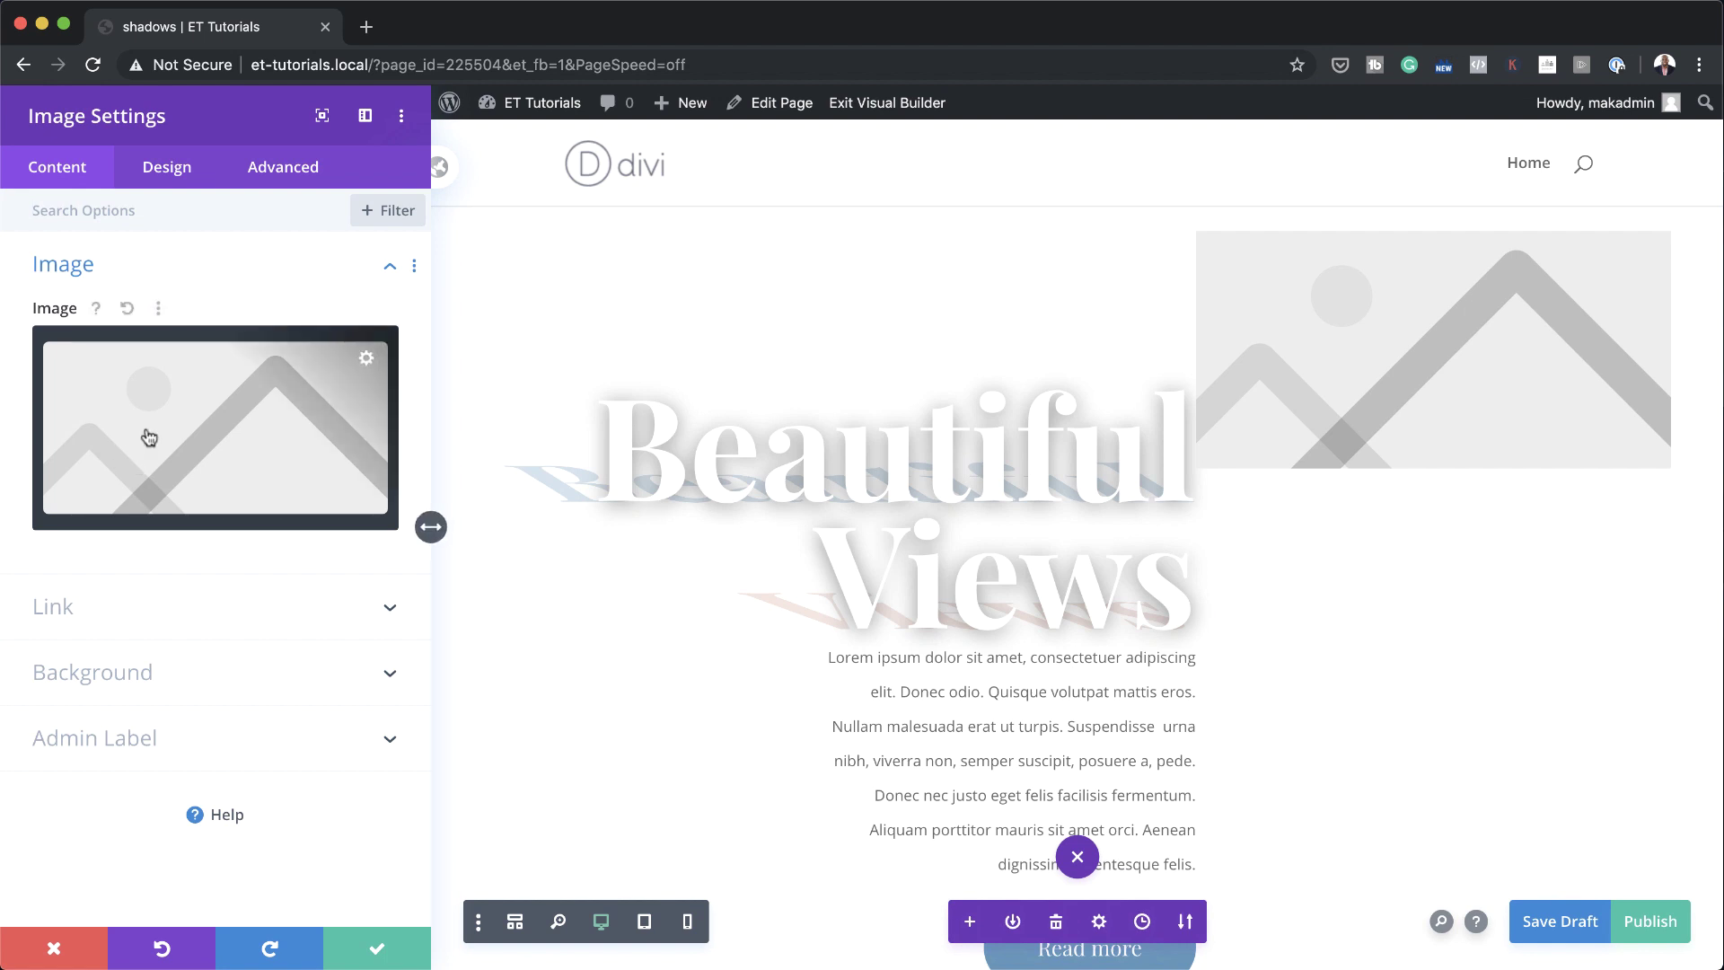
pyautogui.click(221, 418)
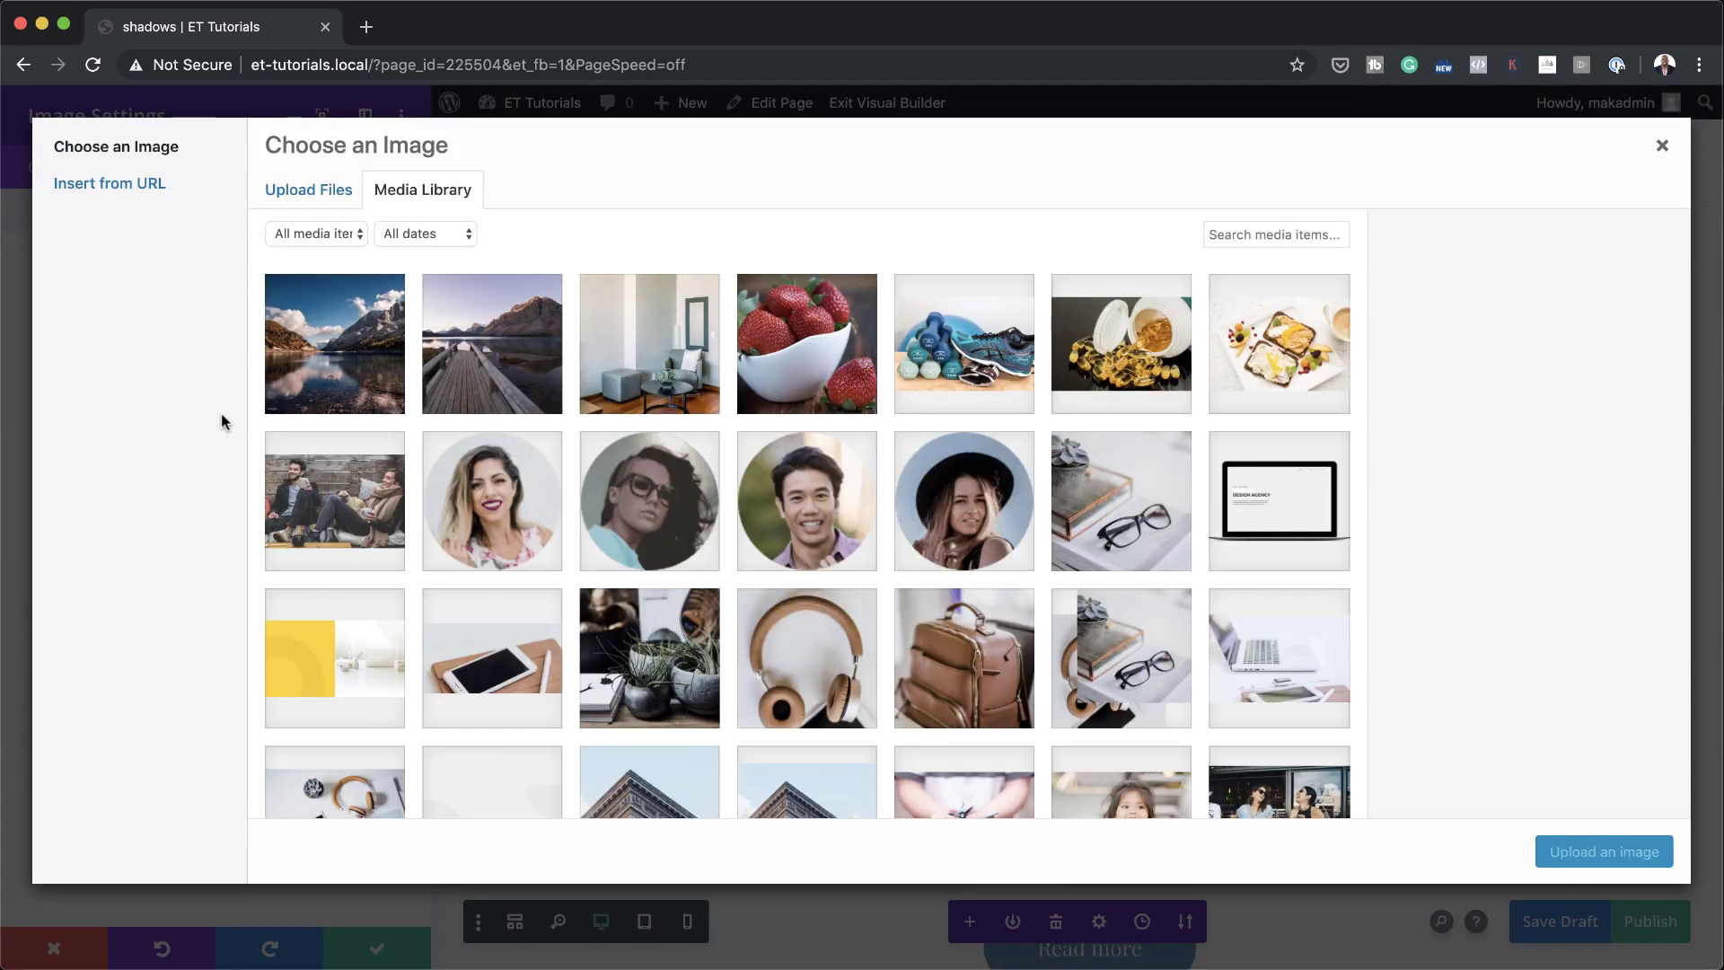
pyautogui.click(363, 341)
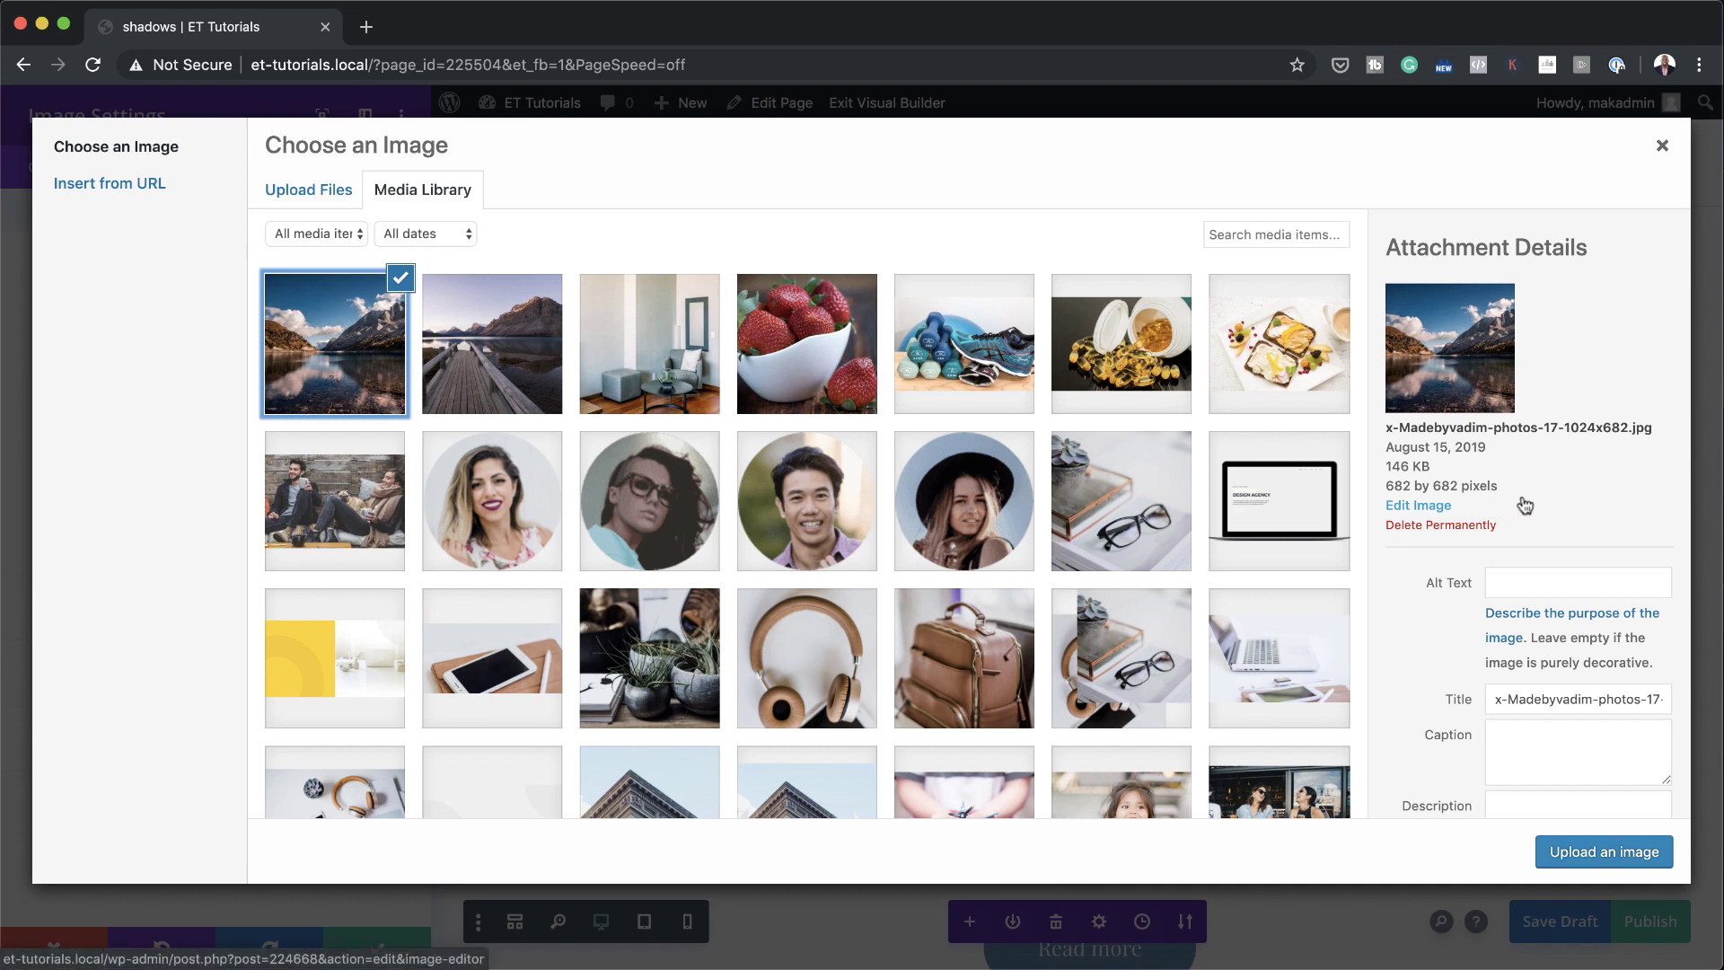
pyautogui.click(1603, 853)
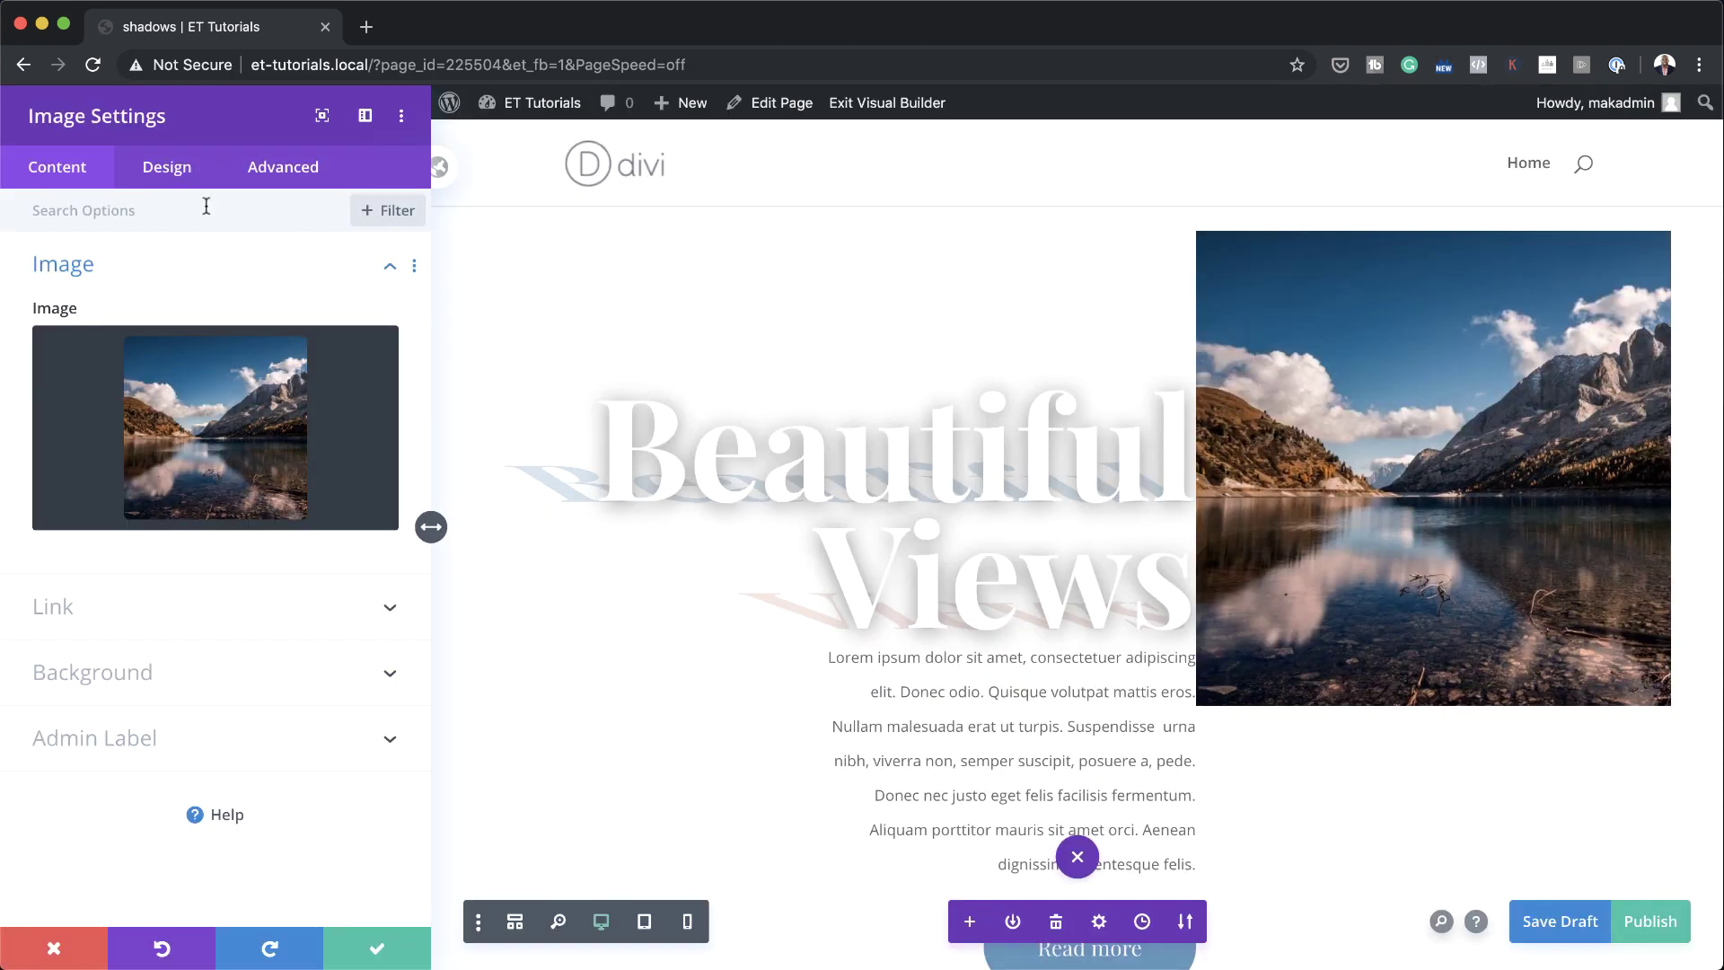
# - Force the lake image to full width
pyautogui.click(173, 176)
pyautogui.click(129, 338)
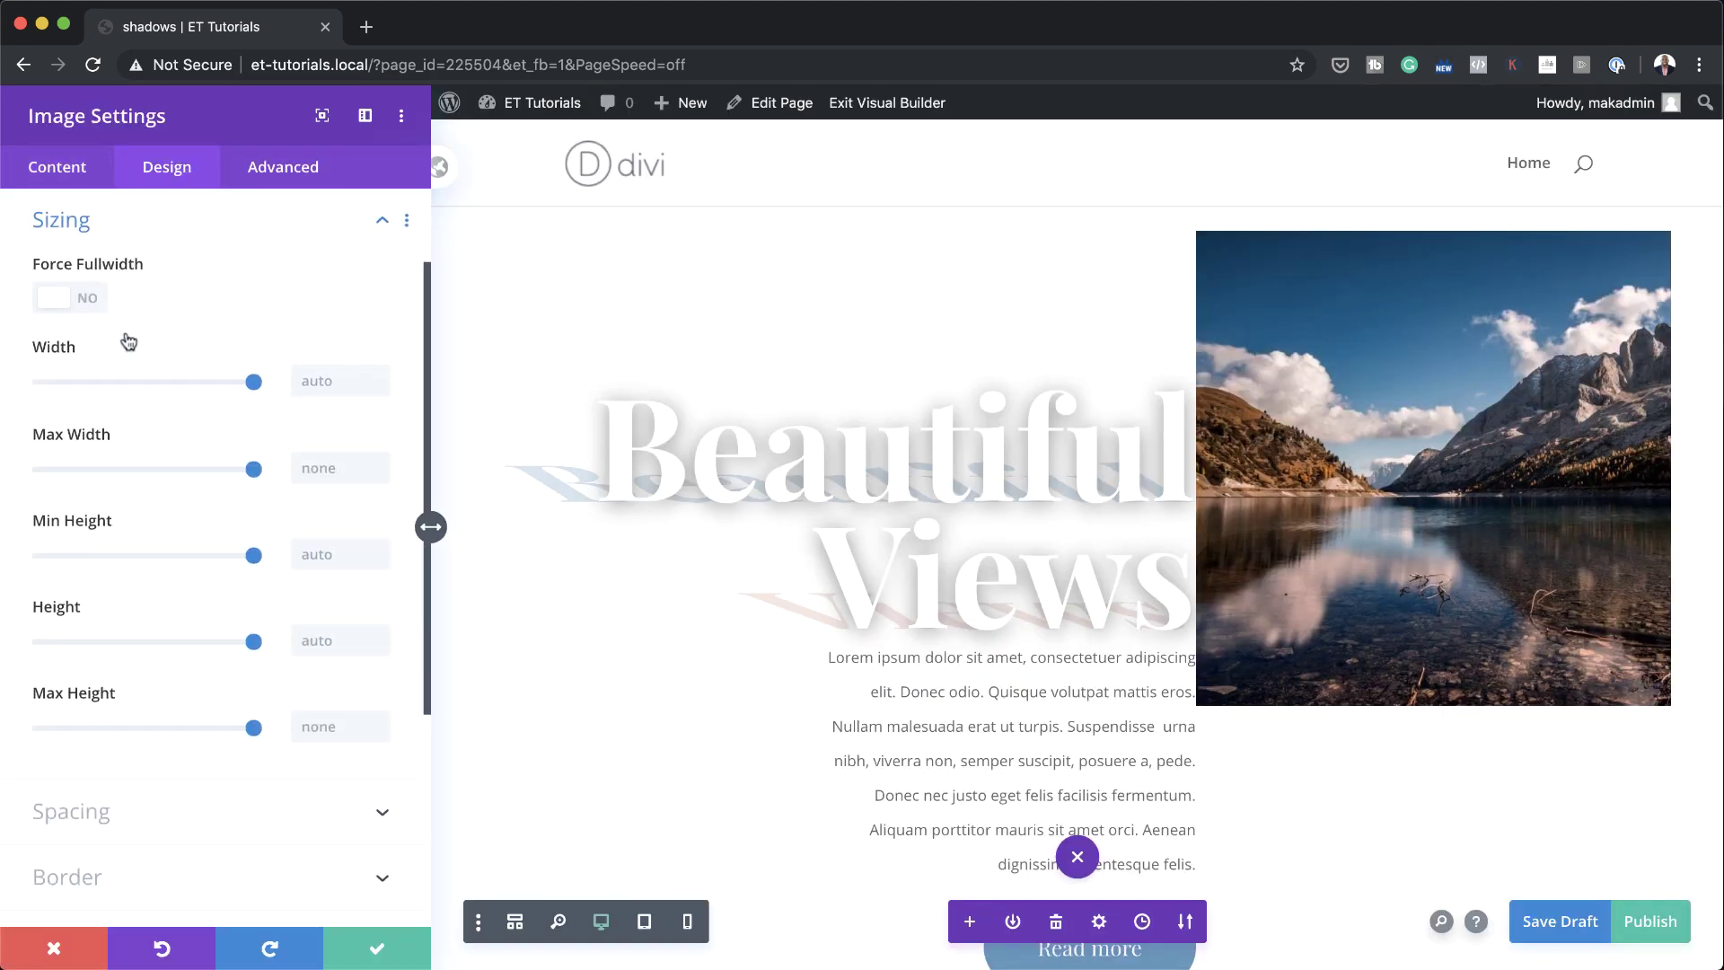
pyautogui.click(90, 302)
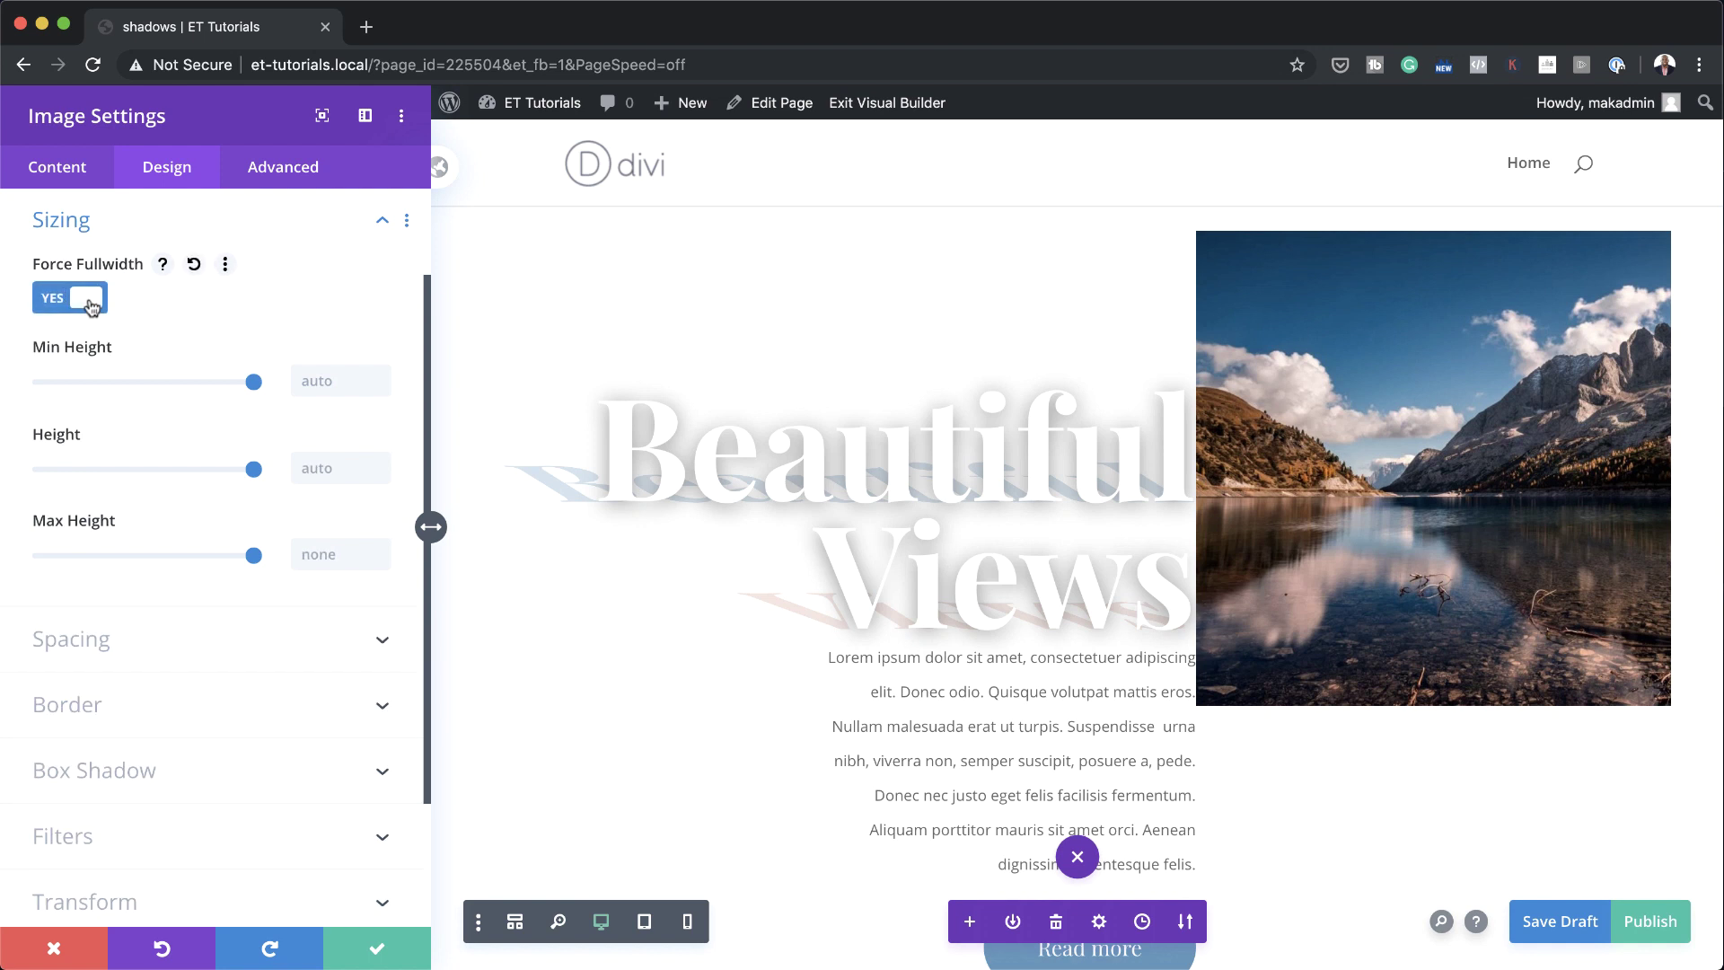
# - Give the lake image a 2vw top margin and round all four of its corners to 50vw
pyautogui.scroll(-3, 242, 701)
pyautogui.click(104, 568)
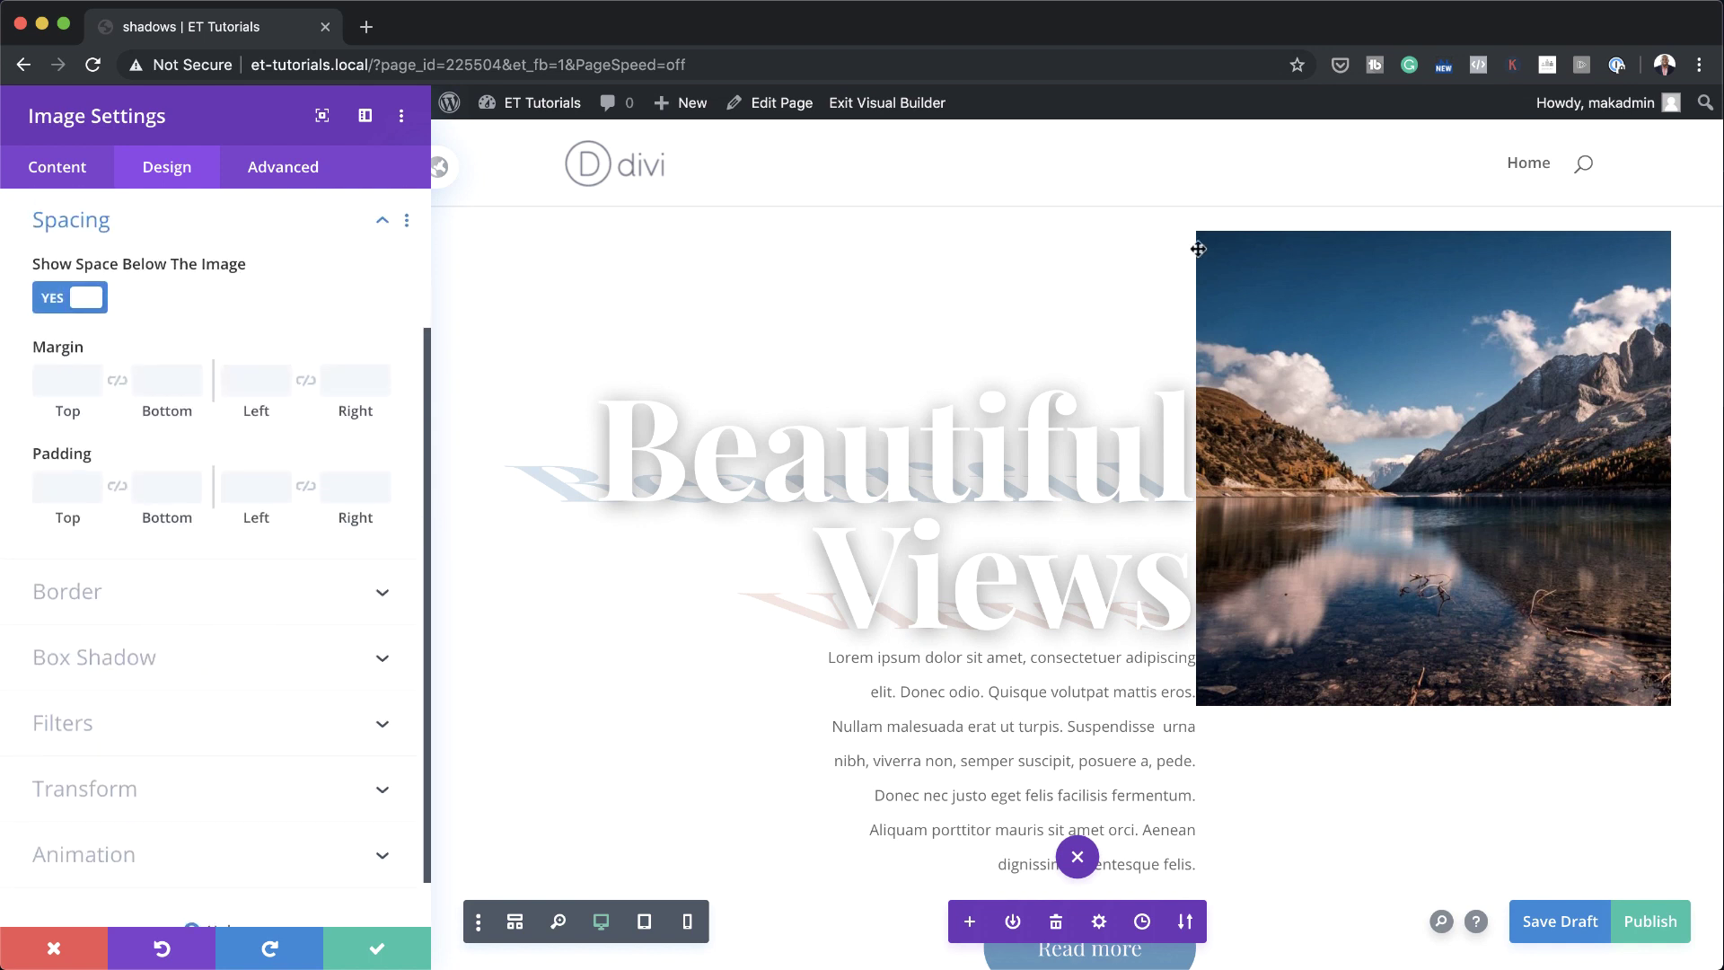
pyautogui.click(60, 381)
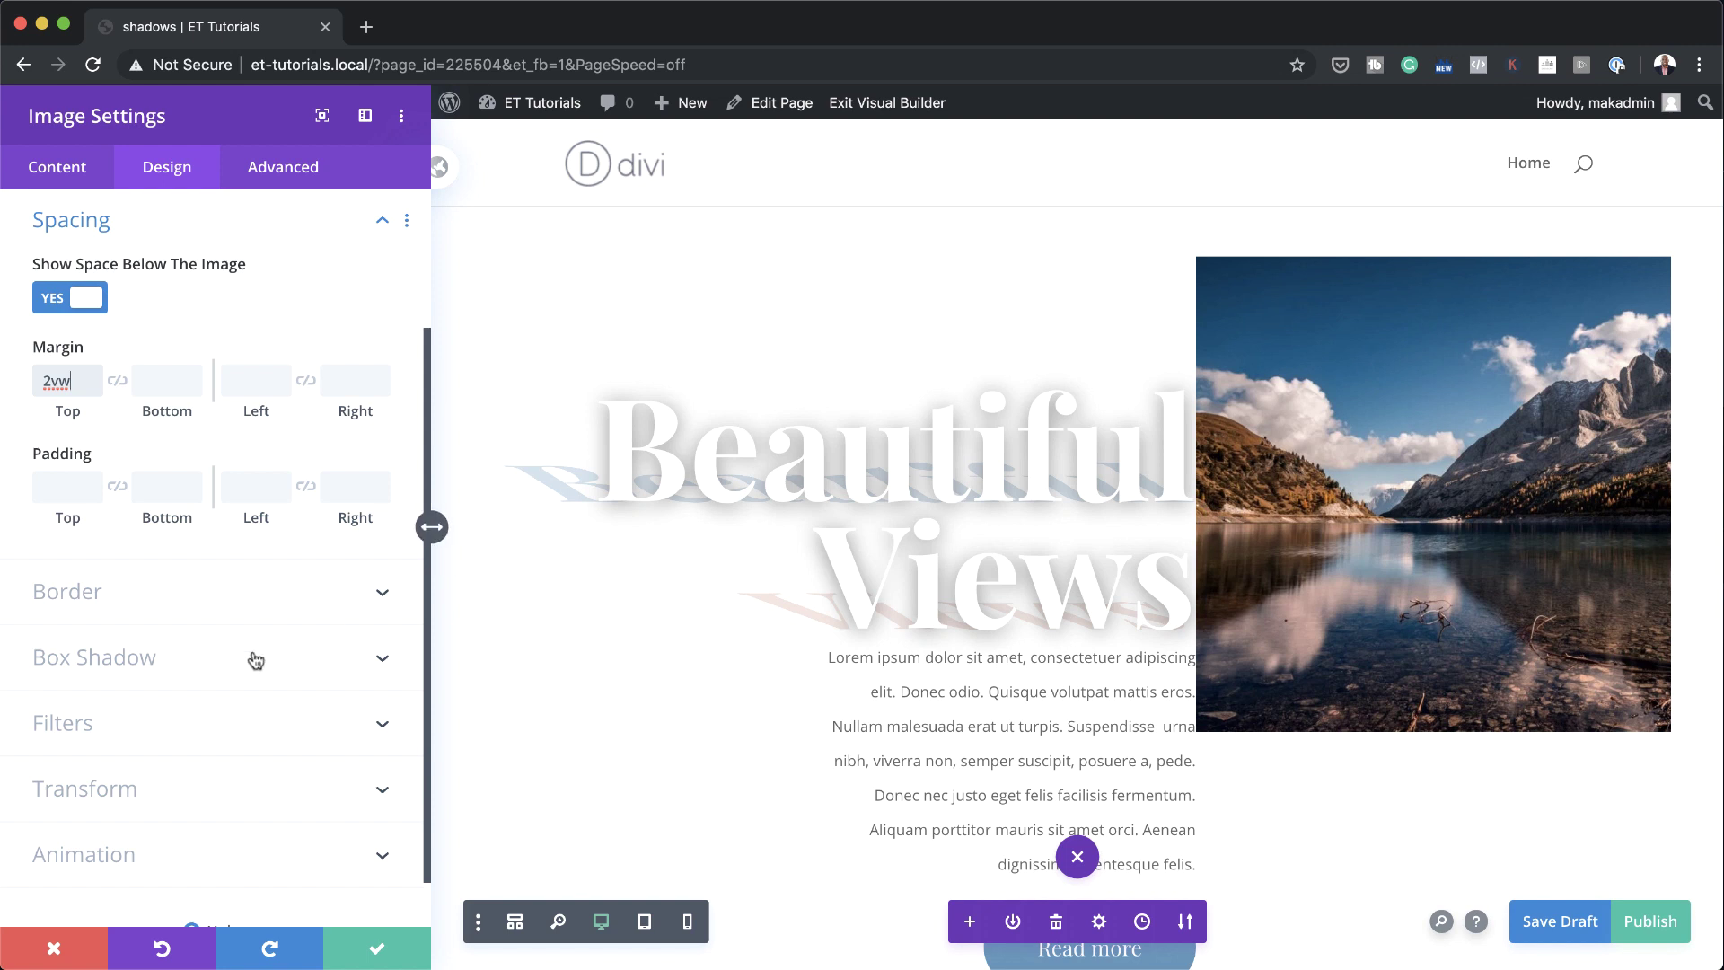
pyautogui.click(149, 590)
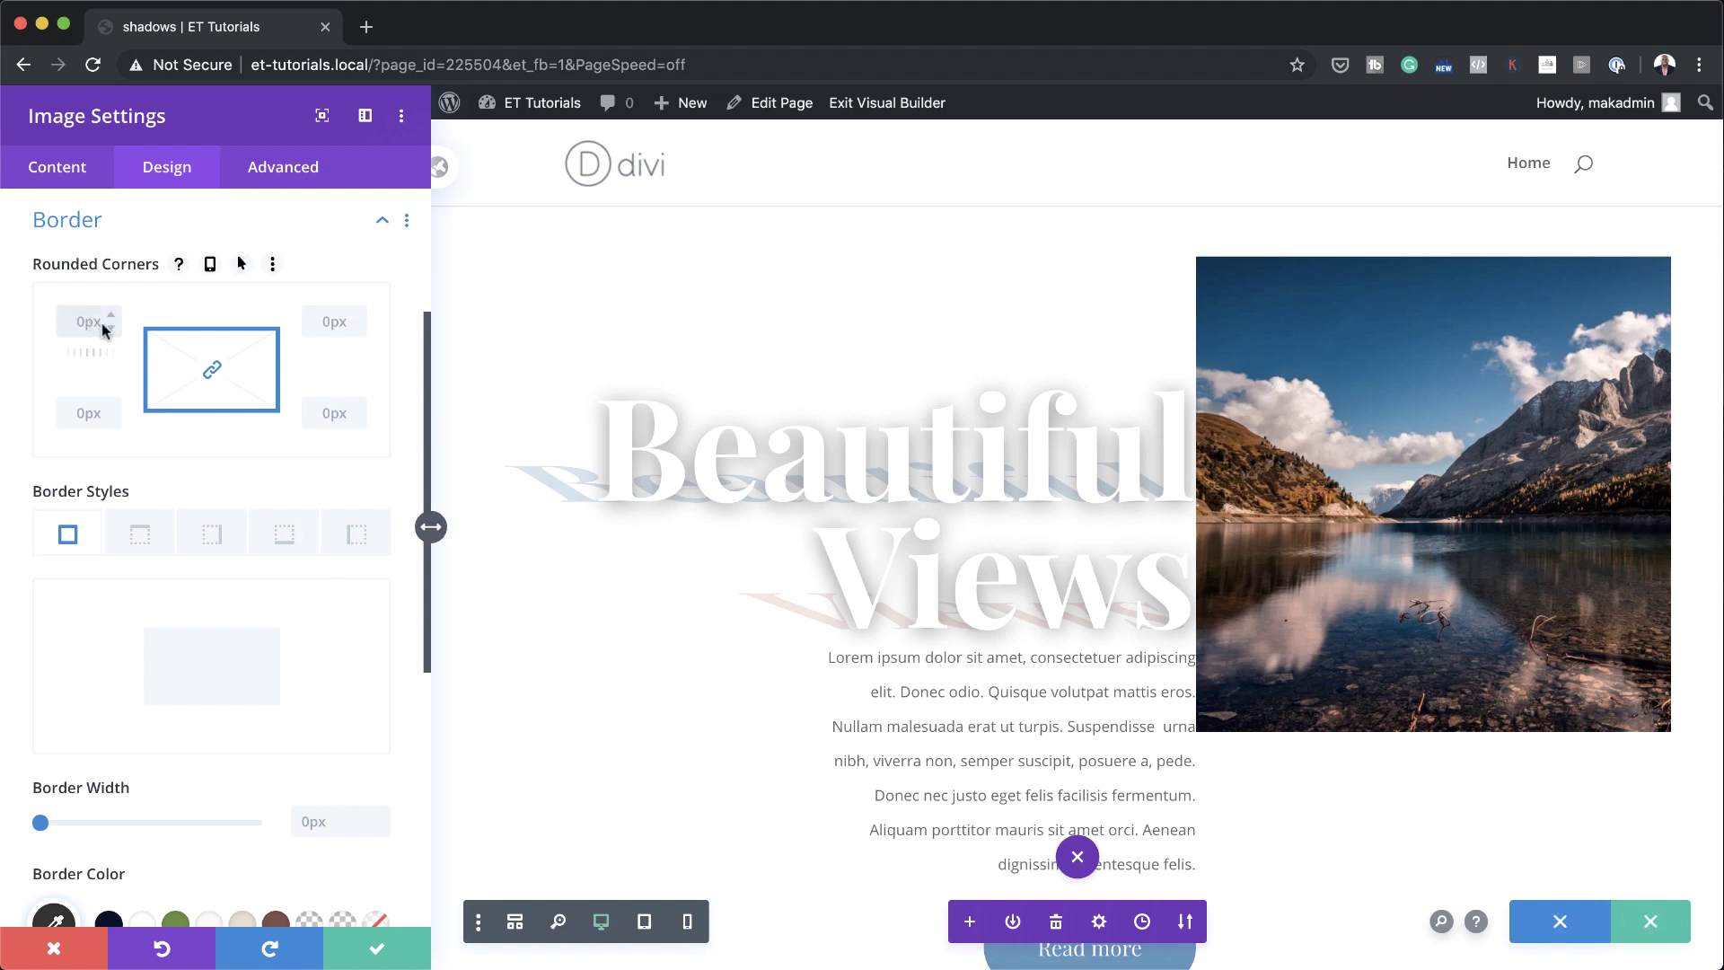
pyautogui.write('50vw')
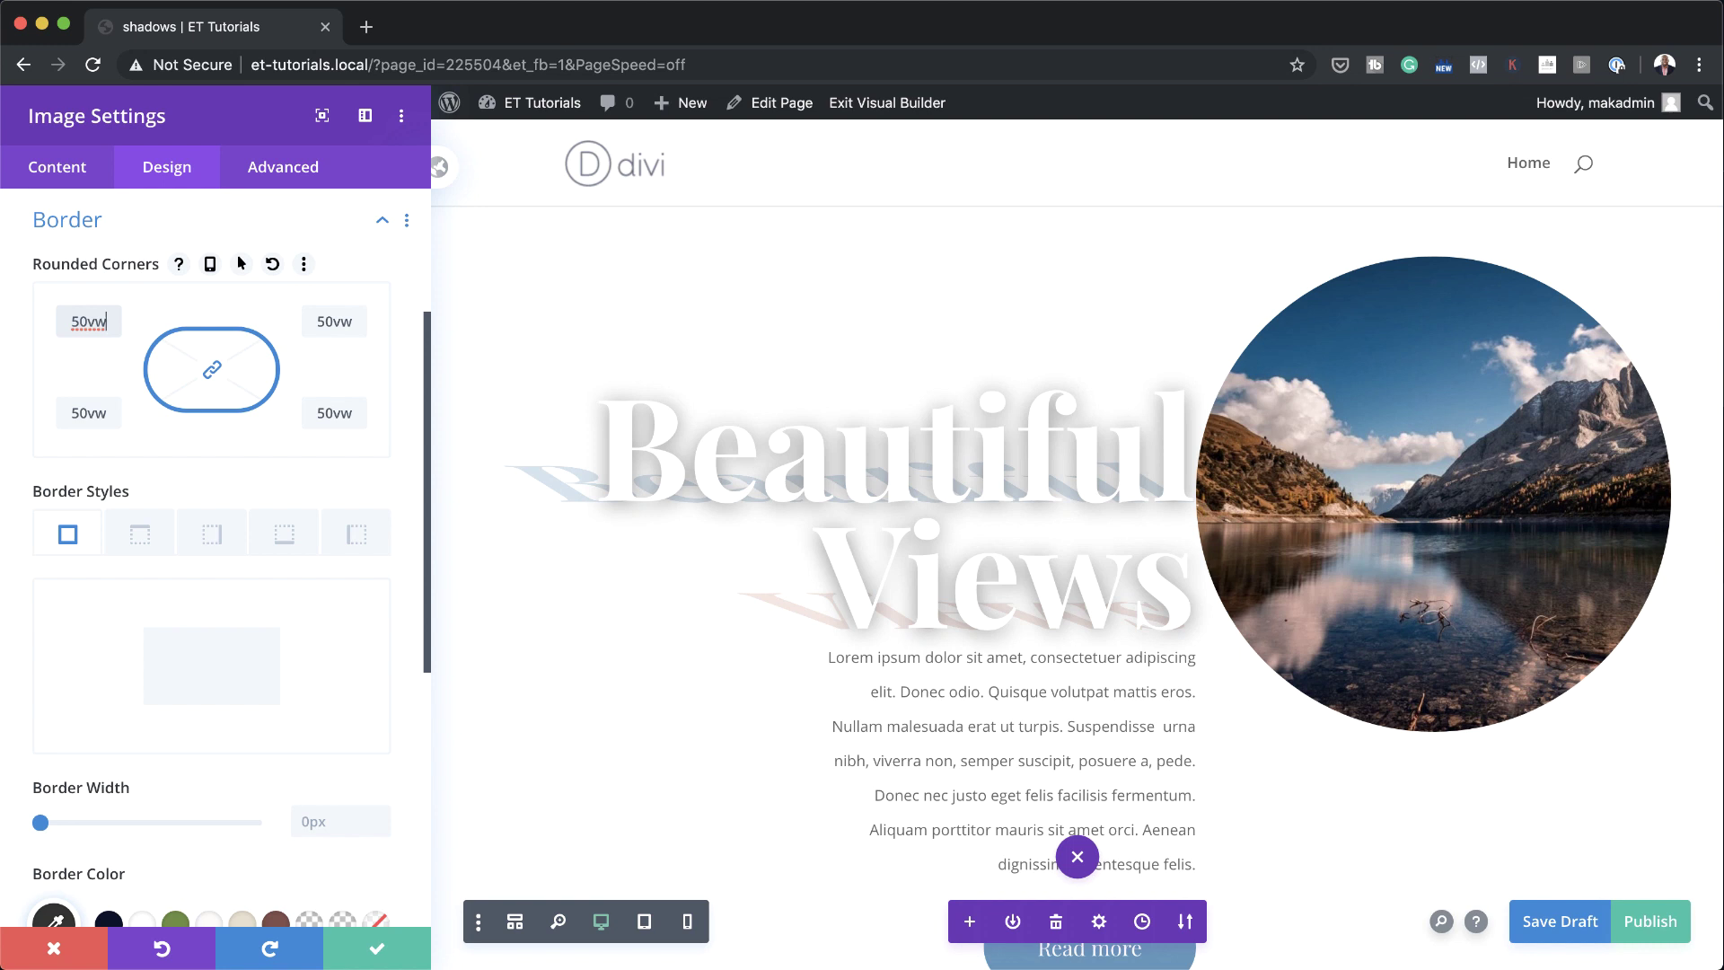
# - Give the lake image the solid all-around outline box shadow, with horizontal and vertical positions of -300px
pyautogui.scroll(-5, 171, 763)
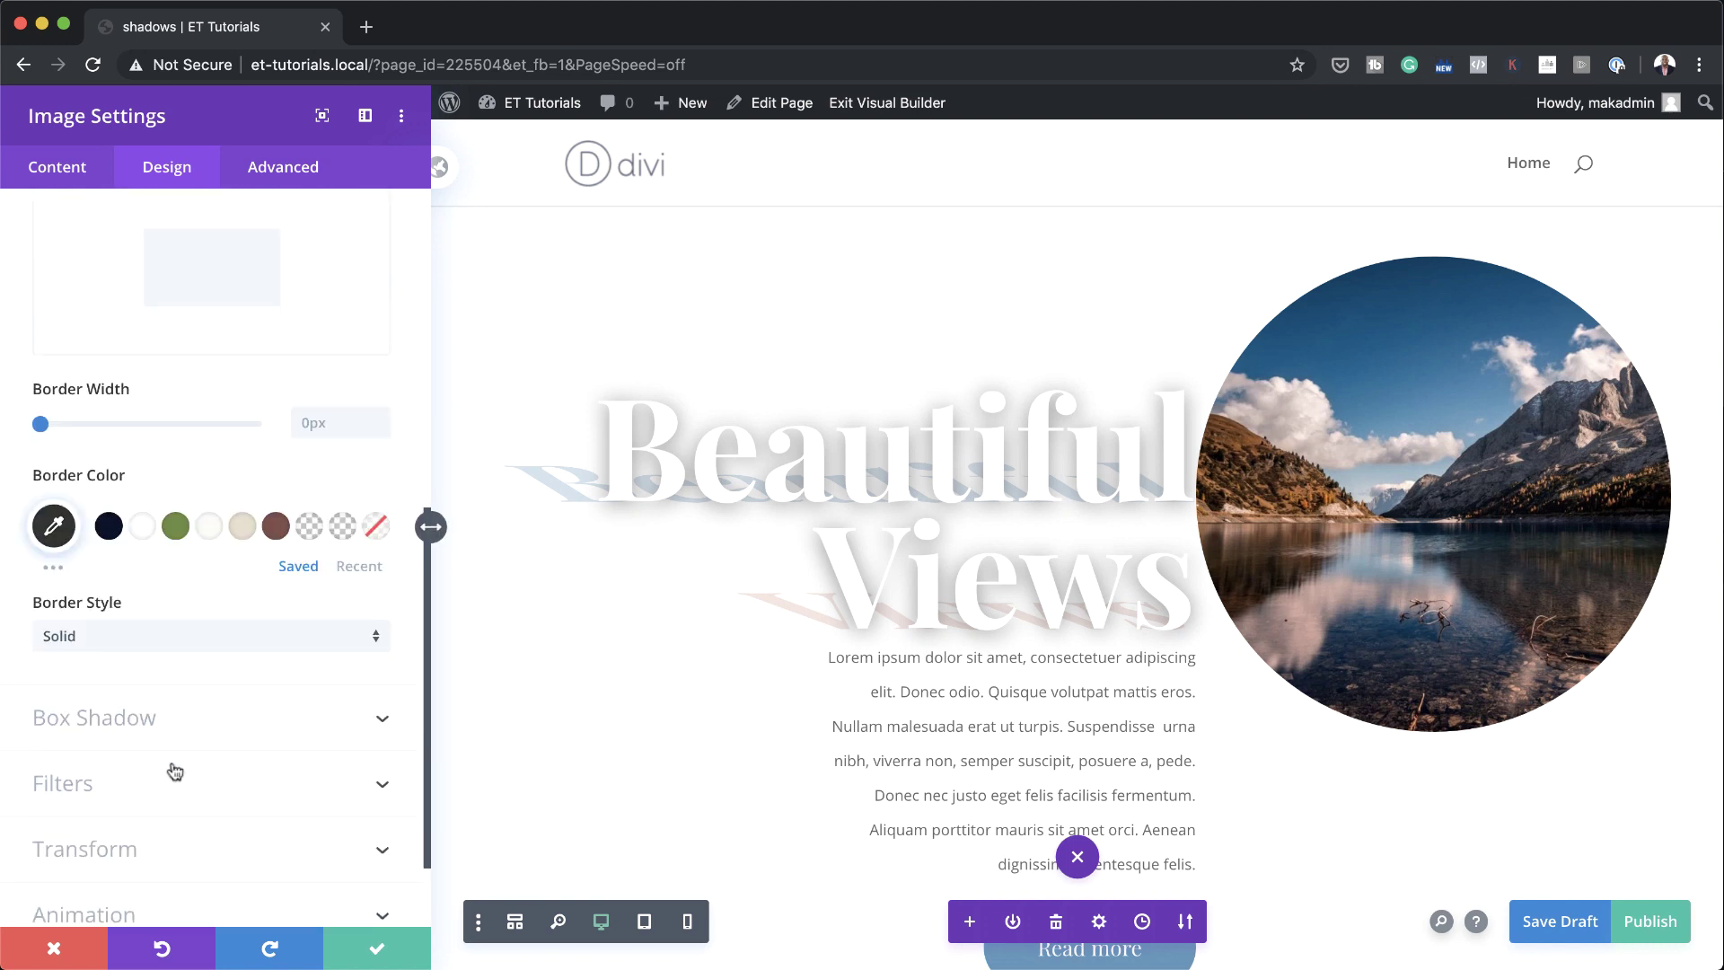
pyautogui.scroll(-1, 174, 770)
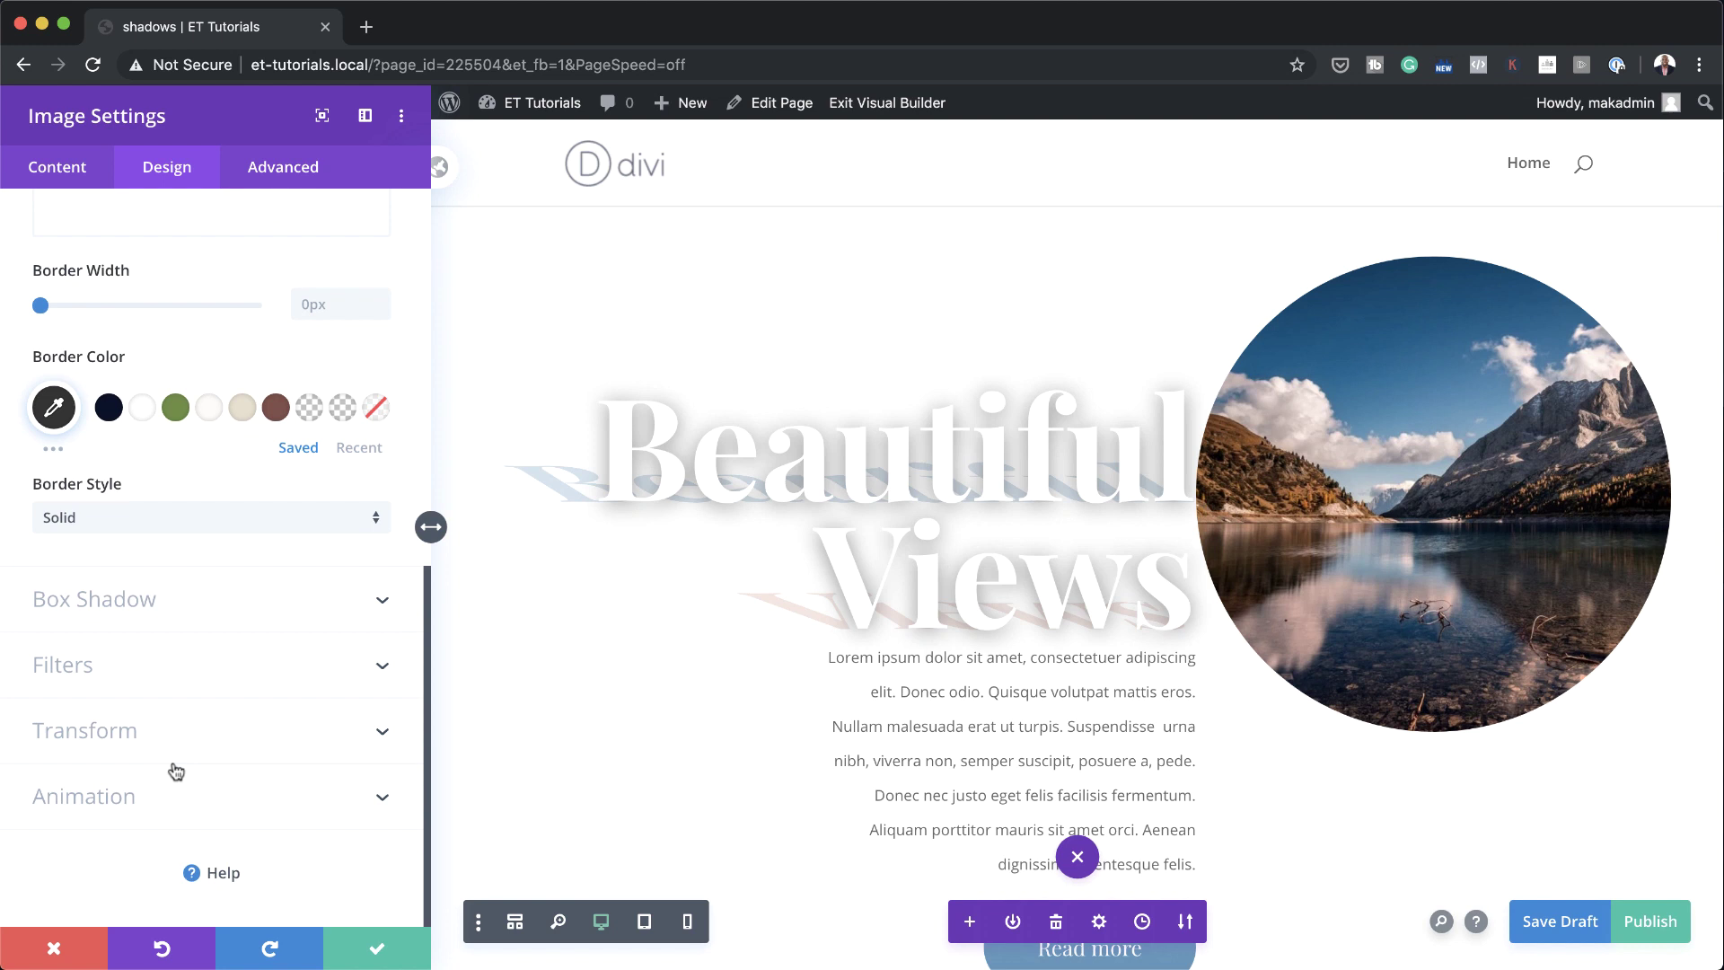
pyautogui.click(115, 599)
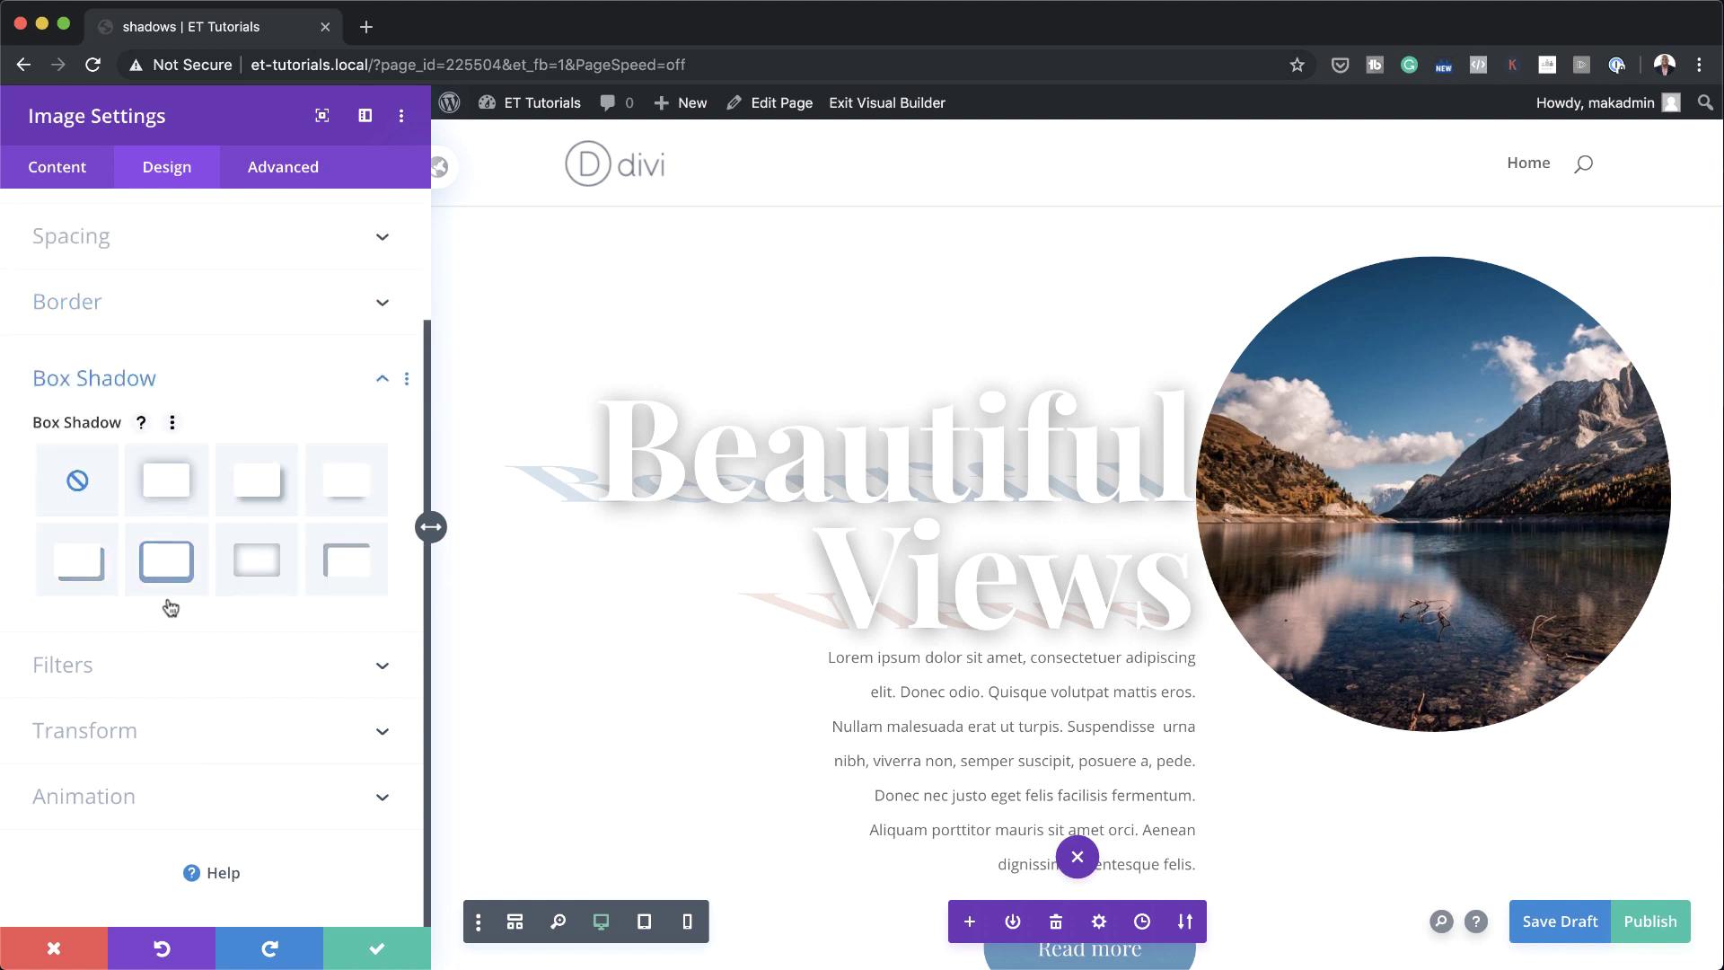
pyautogui.click(173, 563)
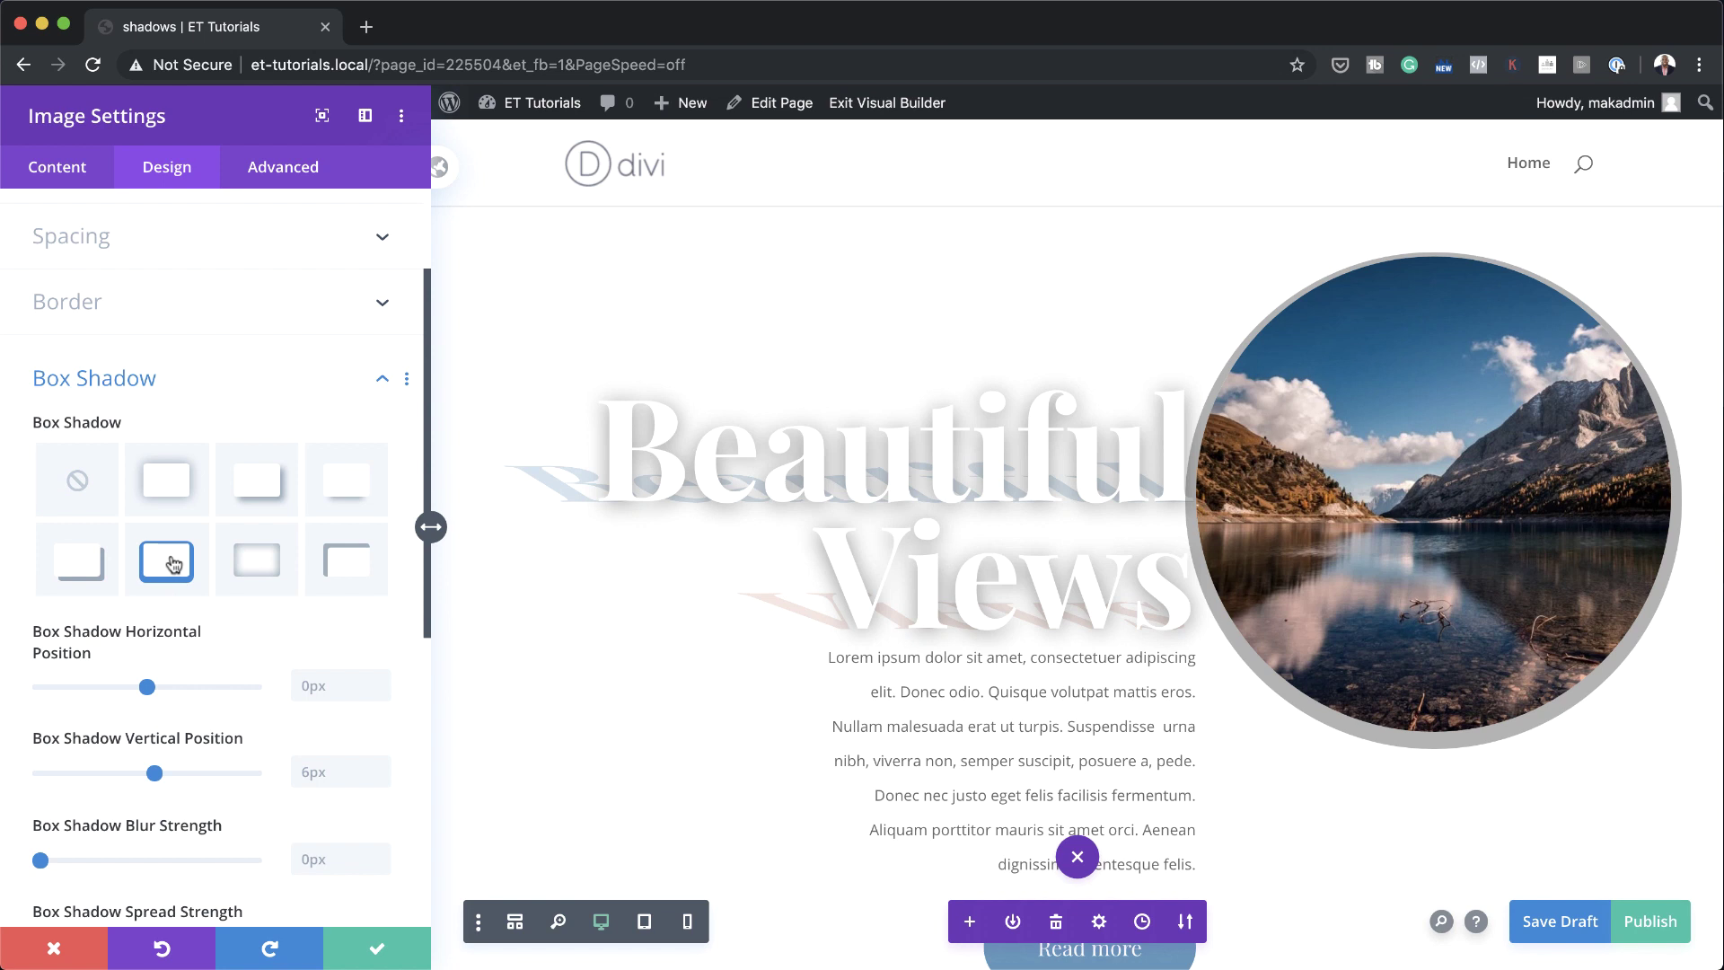
pyautogui.click(361, 689)
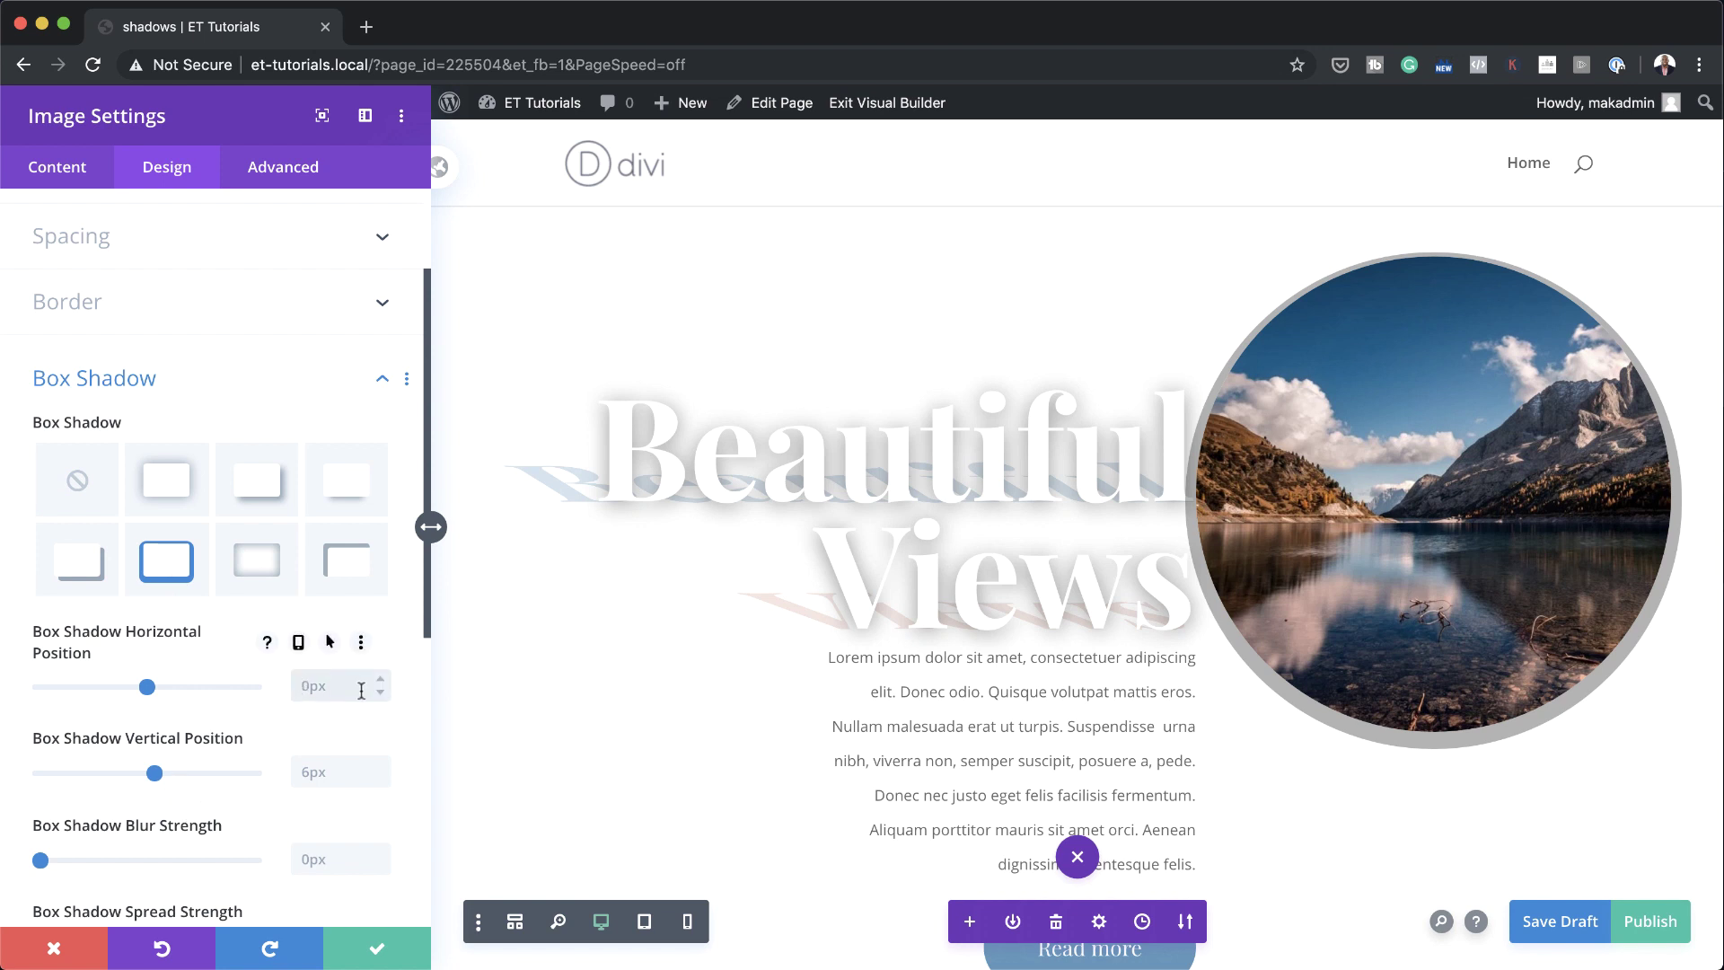
pyautogui.write('-300')
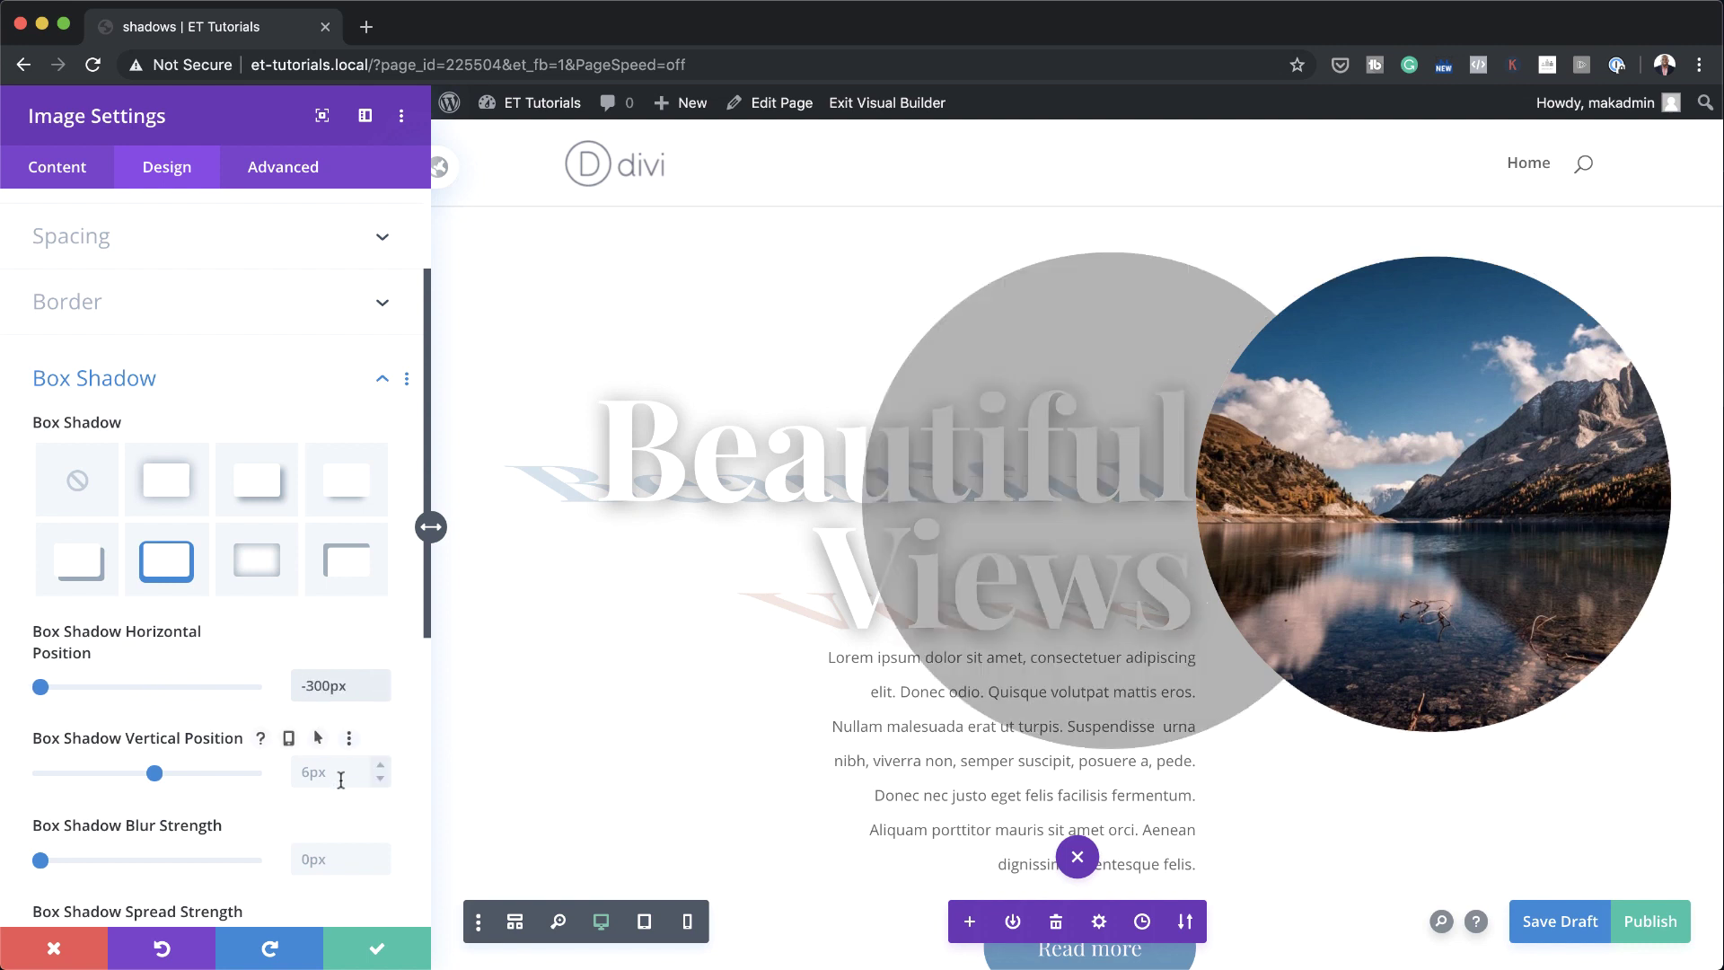
pyautogui.tripleClick(348, 682)
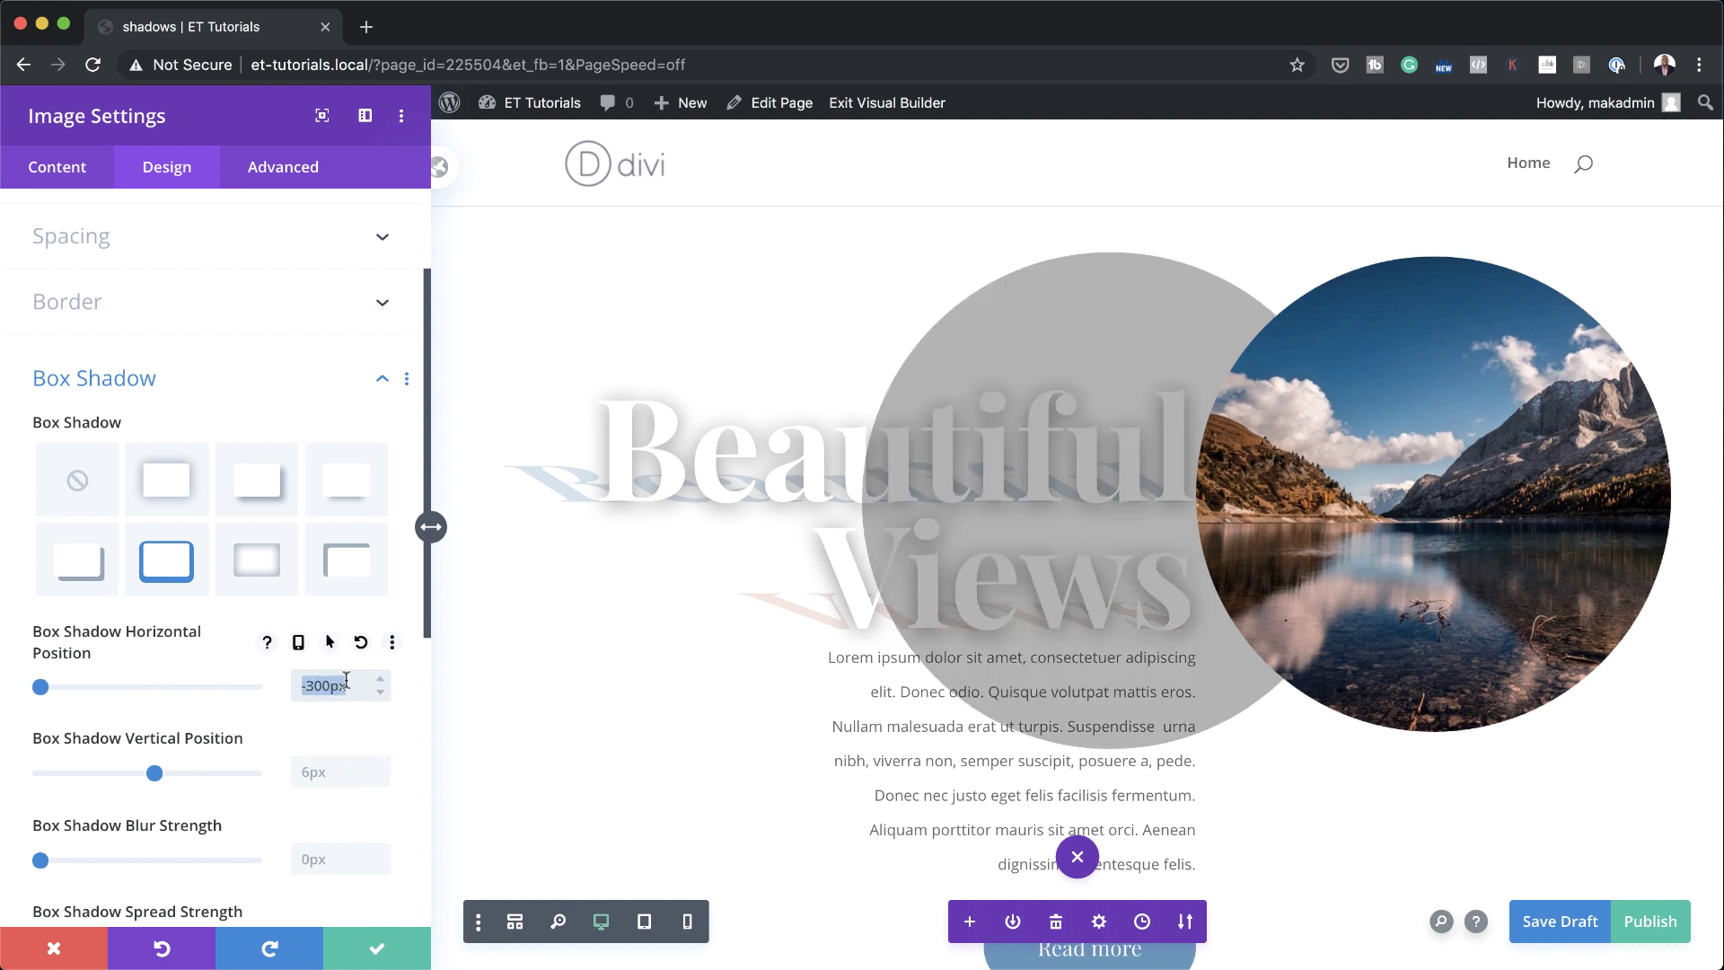
pyautogui.hotkey('ctrl', 'c')
pyautogui.click(331, 765)
pyautogui.hotkey('ctrl', 'v')
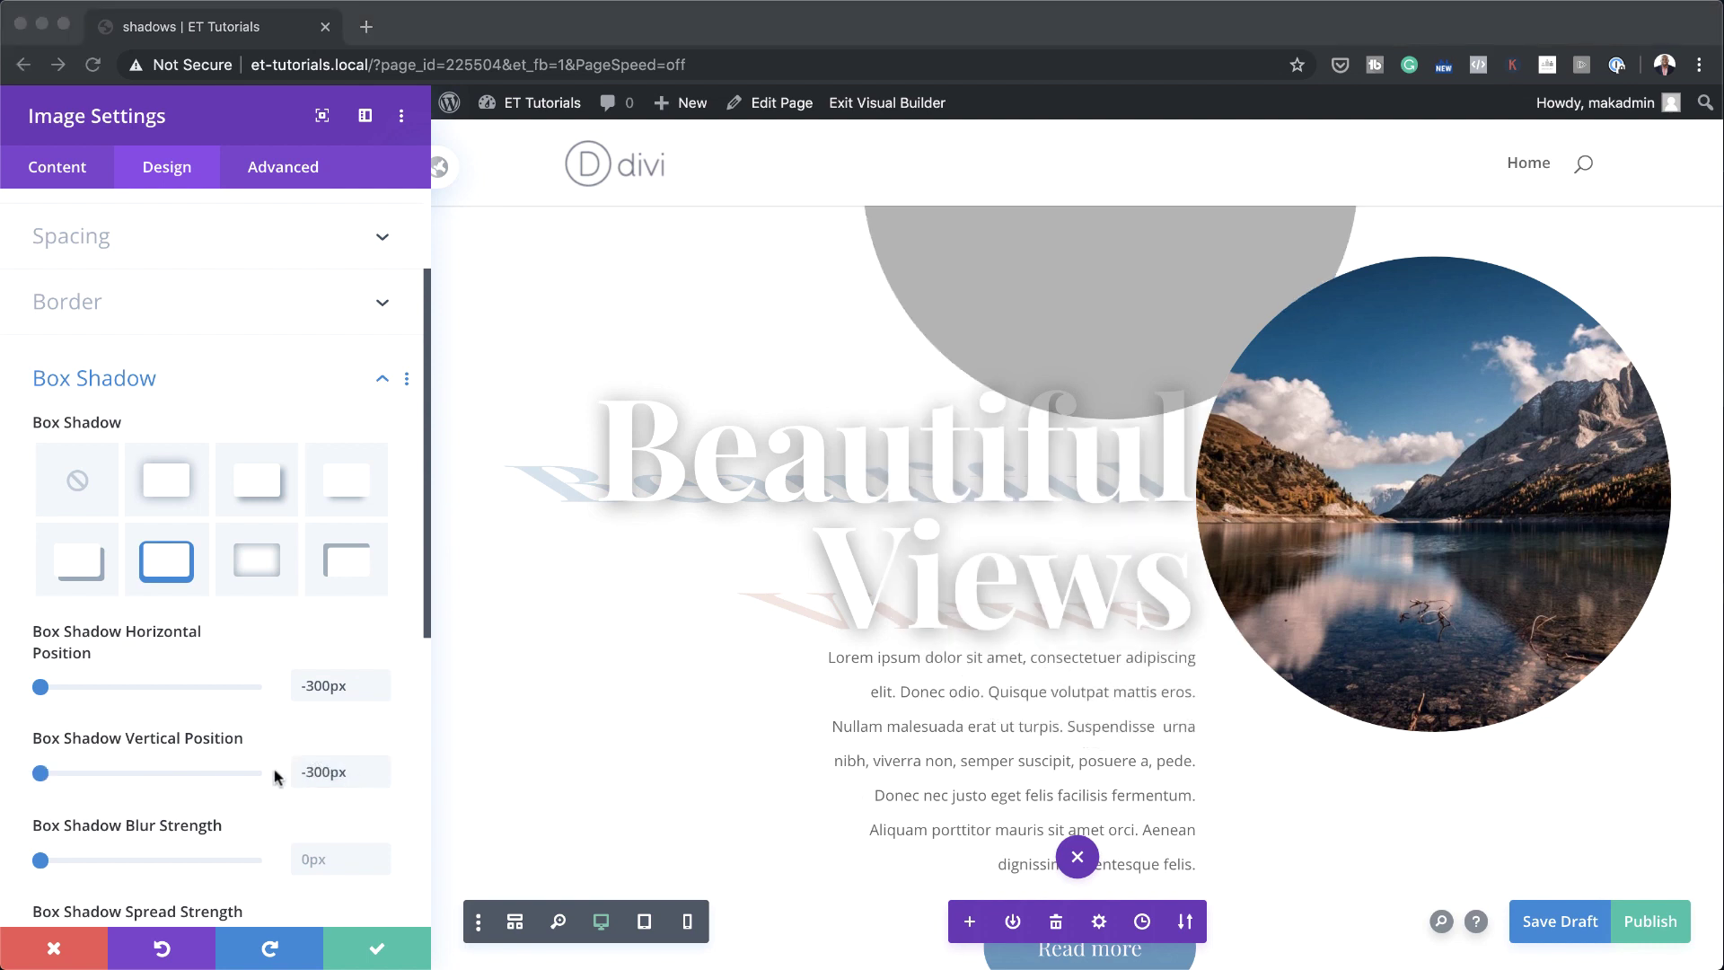
# - Set the lake image's box shadow color to rgba(94,150,187,0.28) and save the module
pyautogui.scroll(-6, 274, 777)
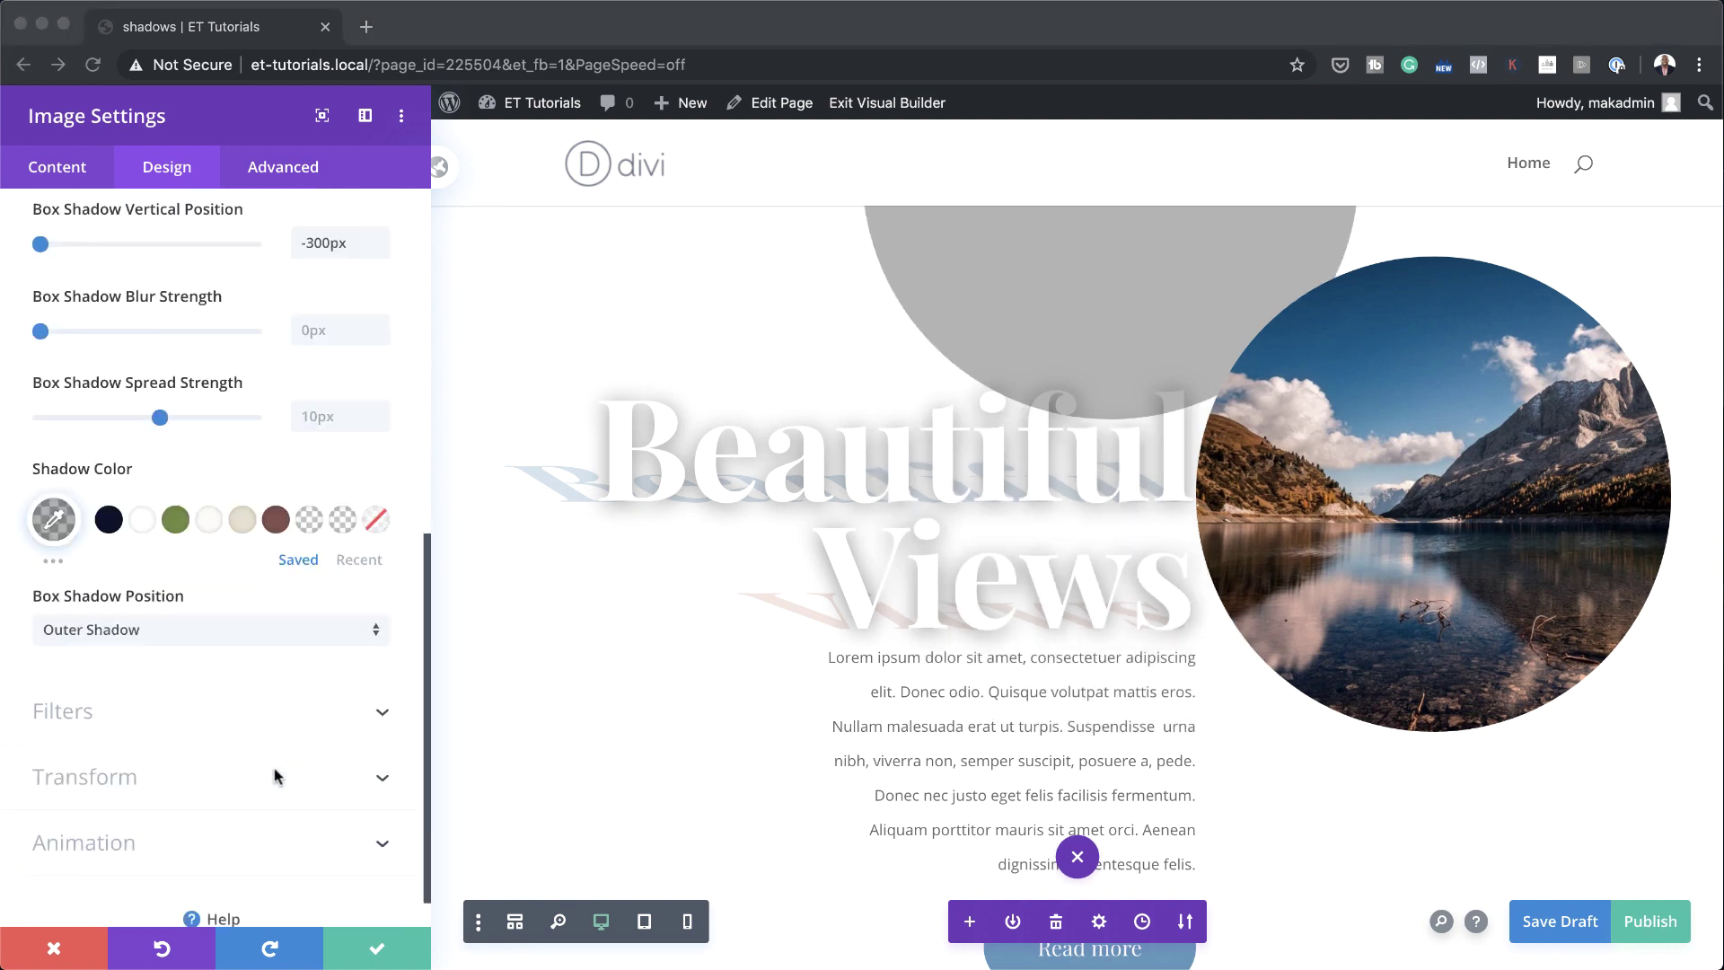
pyautogui.click(51, 521)
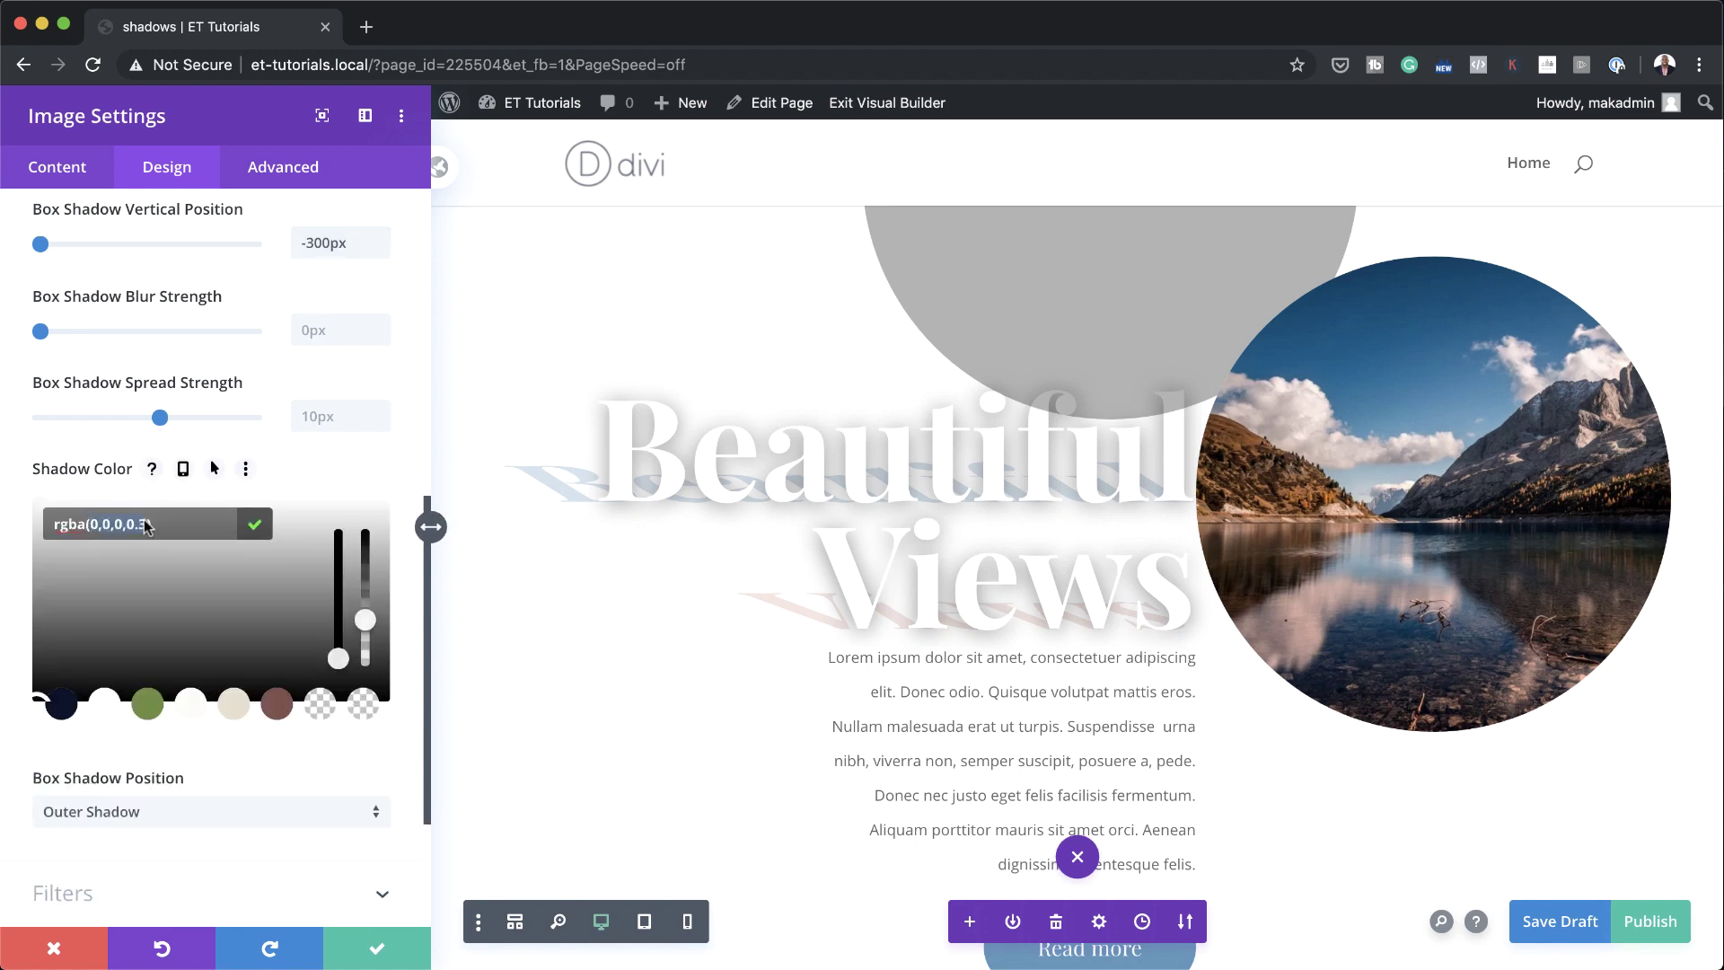
pyautogui.press('super+v')
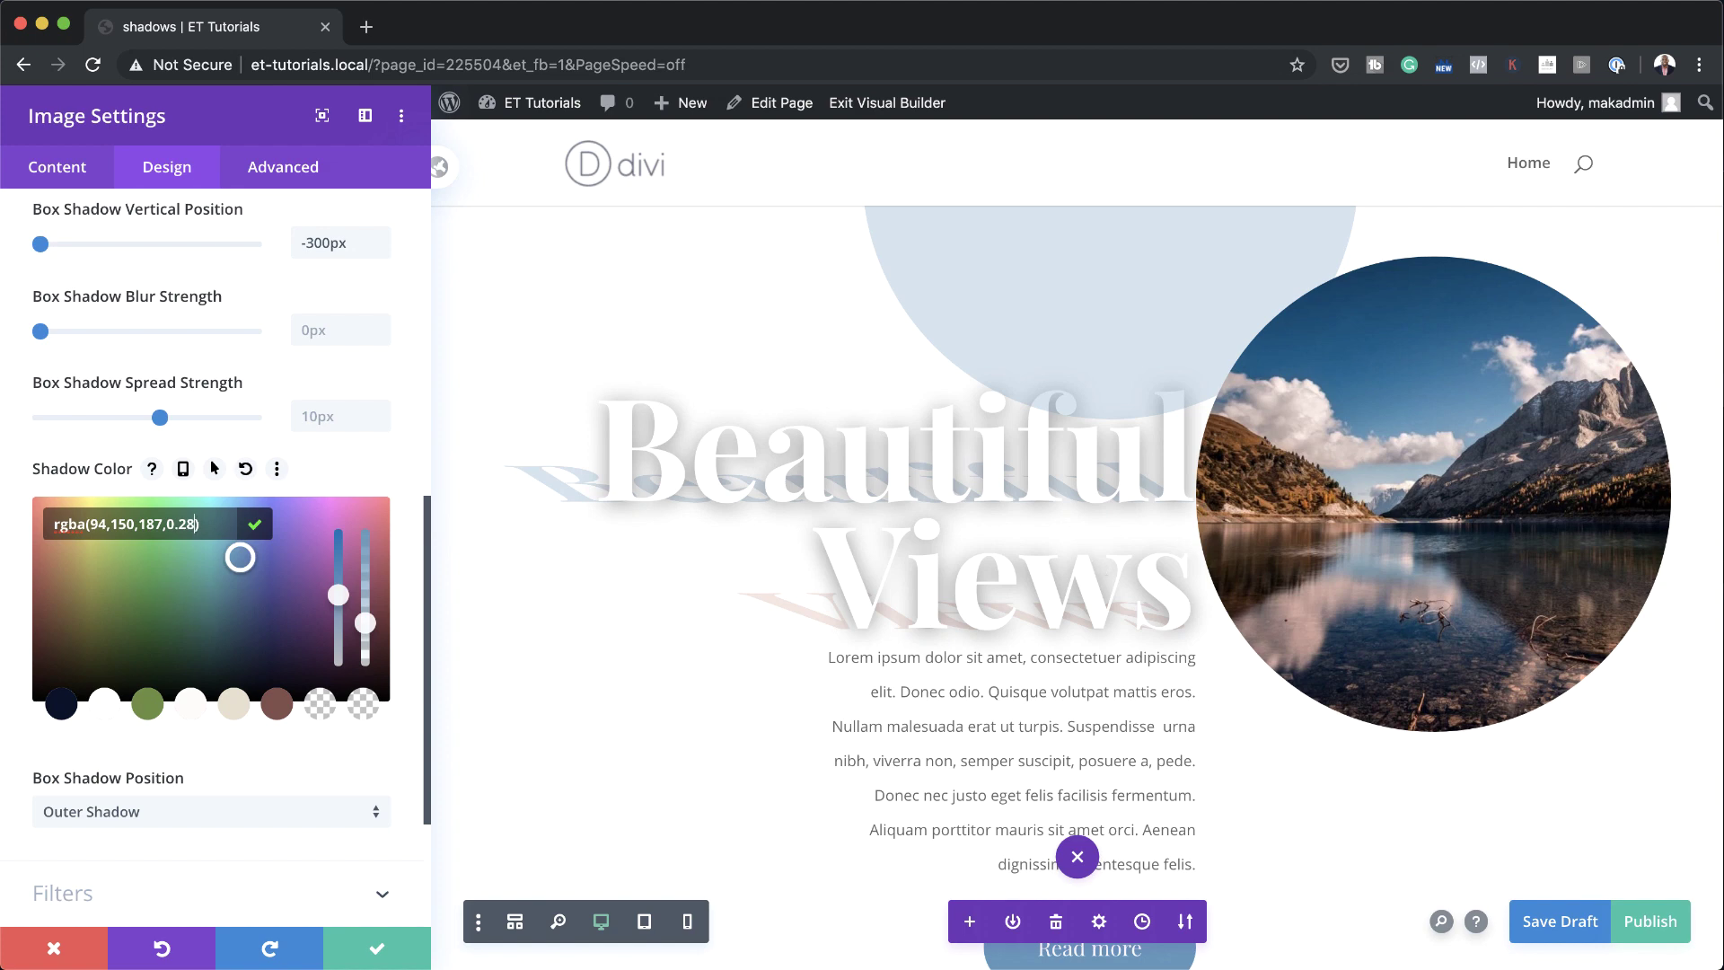
pyautogui.click(377, 950)
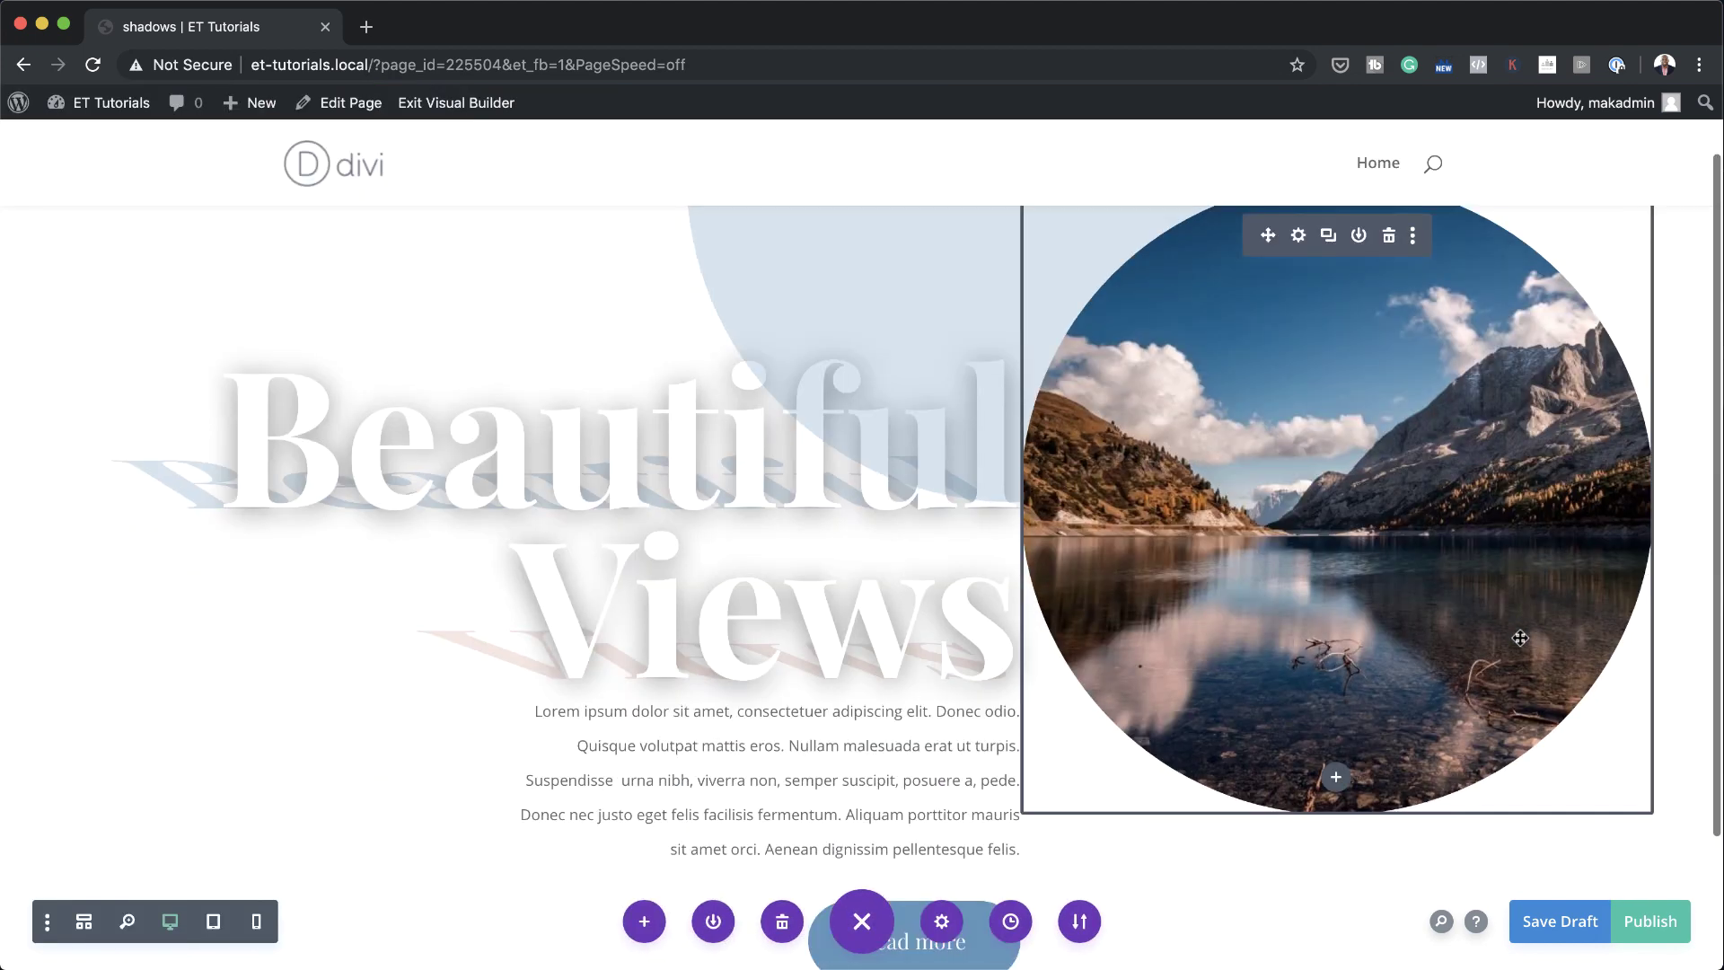
# - Add an Image module below the circular lake image in the same column
pyautogui.scroll(-2, 1302, 449)
pyautogui.scroll(3, 668, 563)
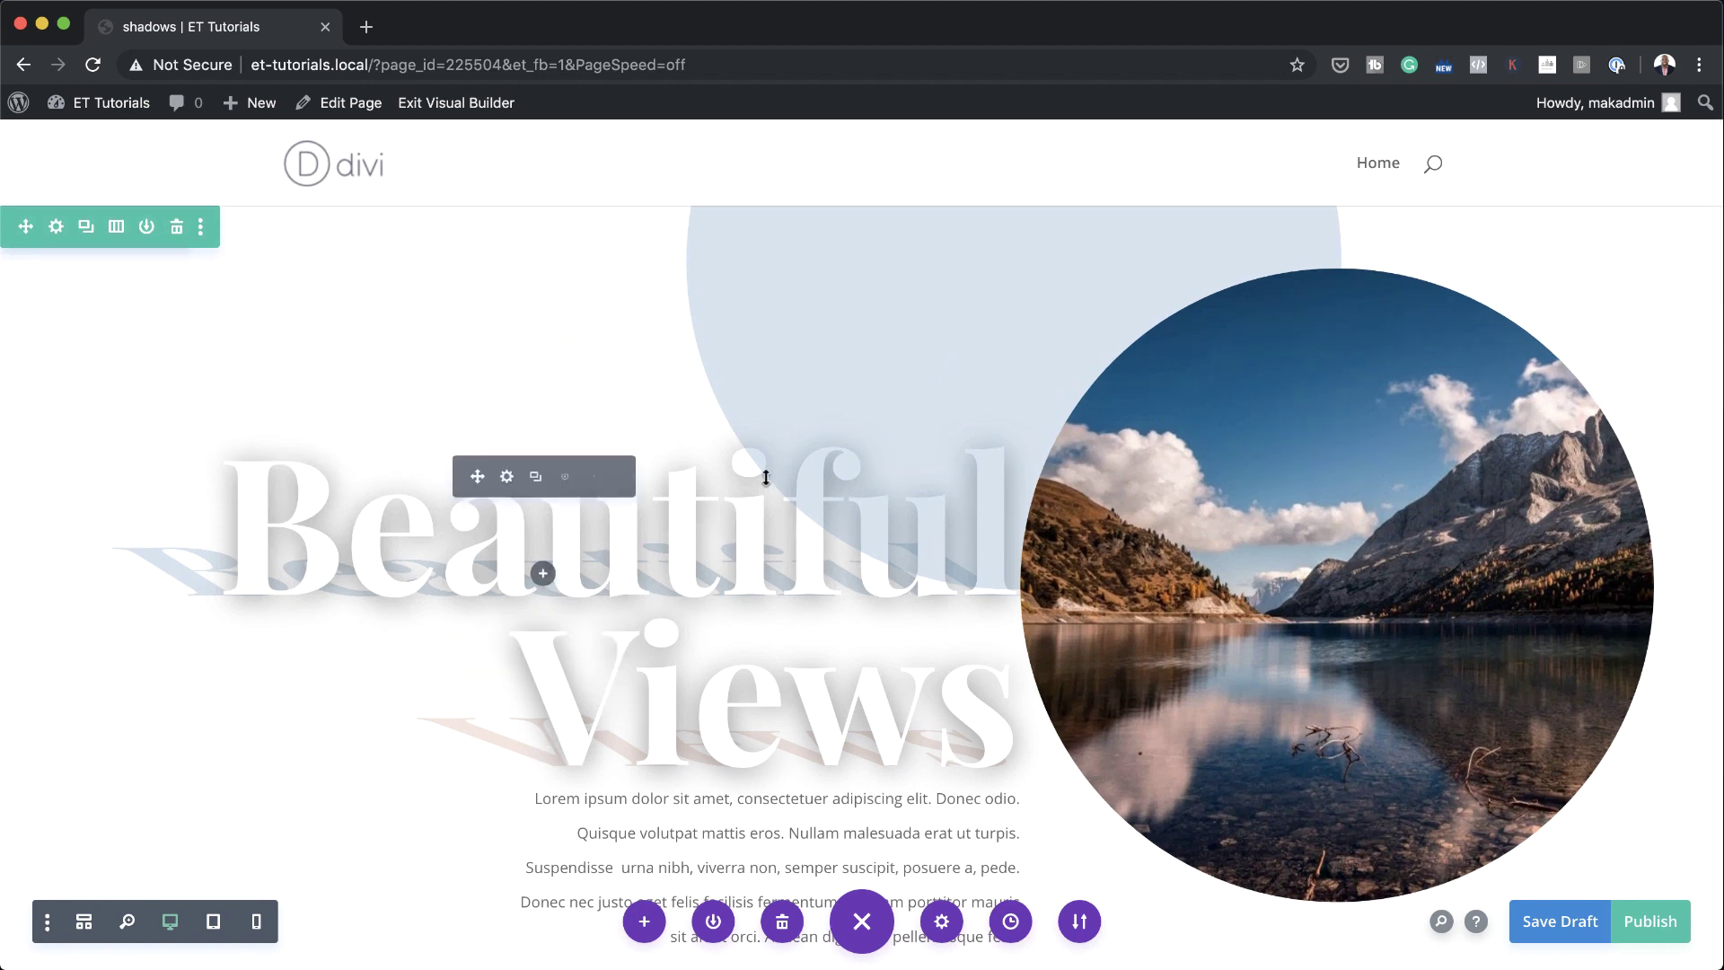
pyautogui.scroll(-3, 1218, 705)
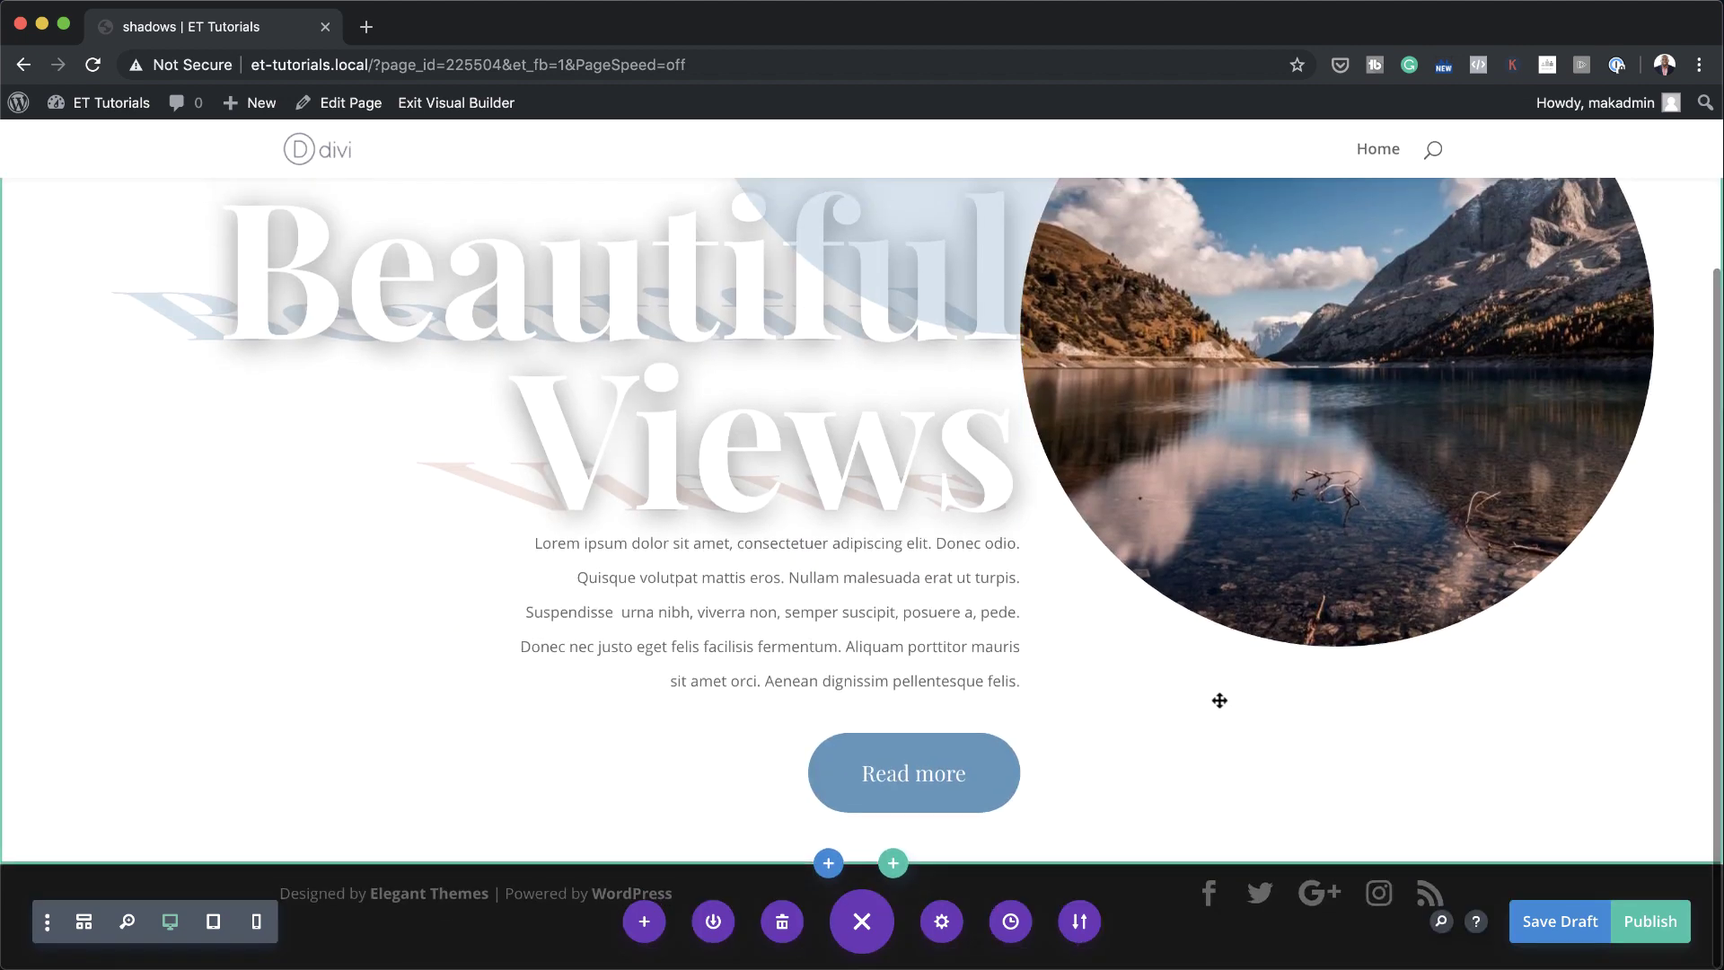
pyautogui.click(1336, 610)
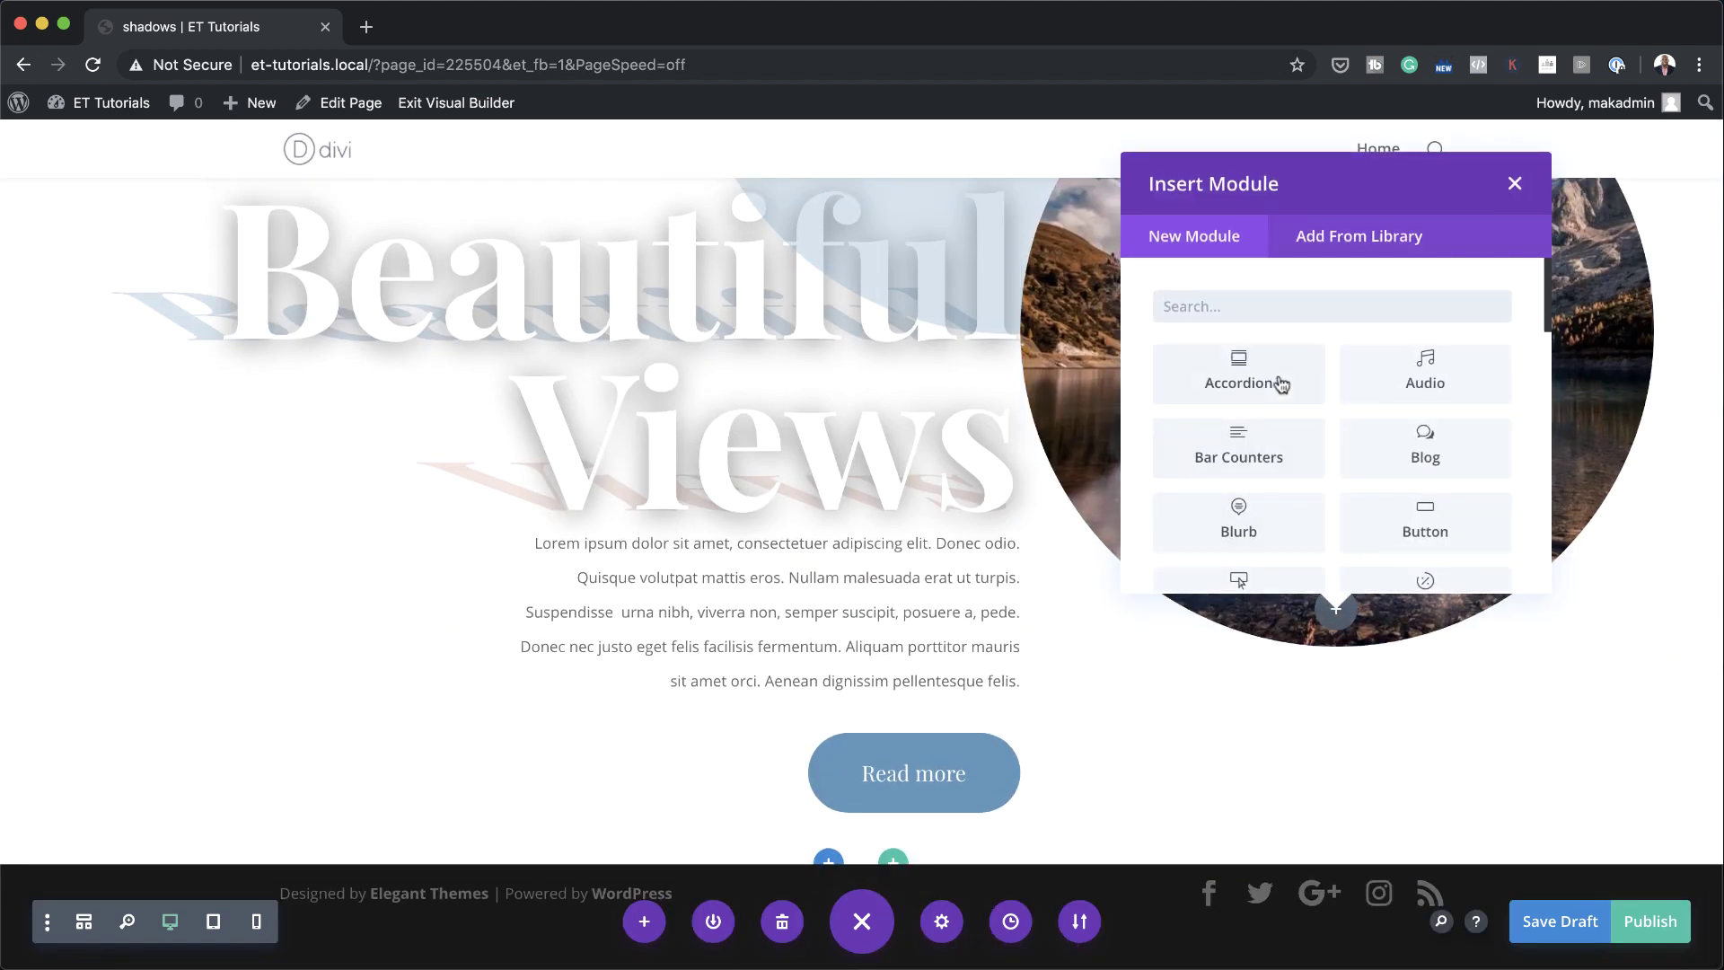
pyautogui.write('image')
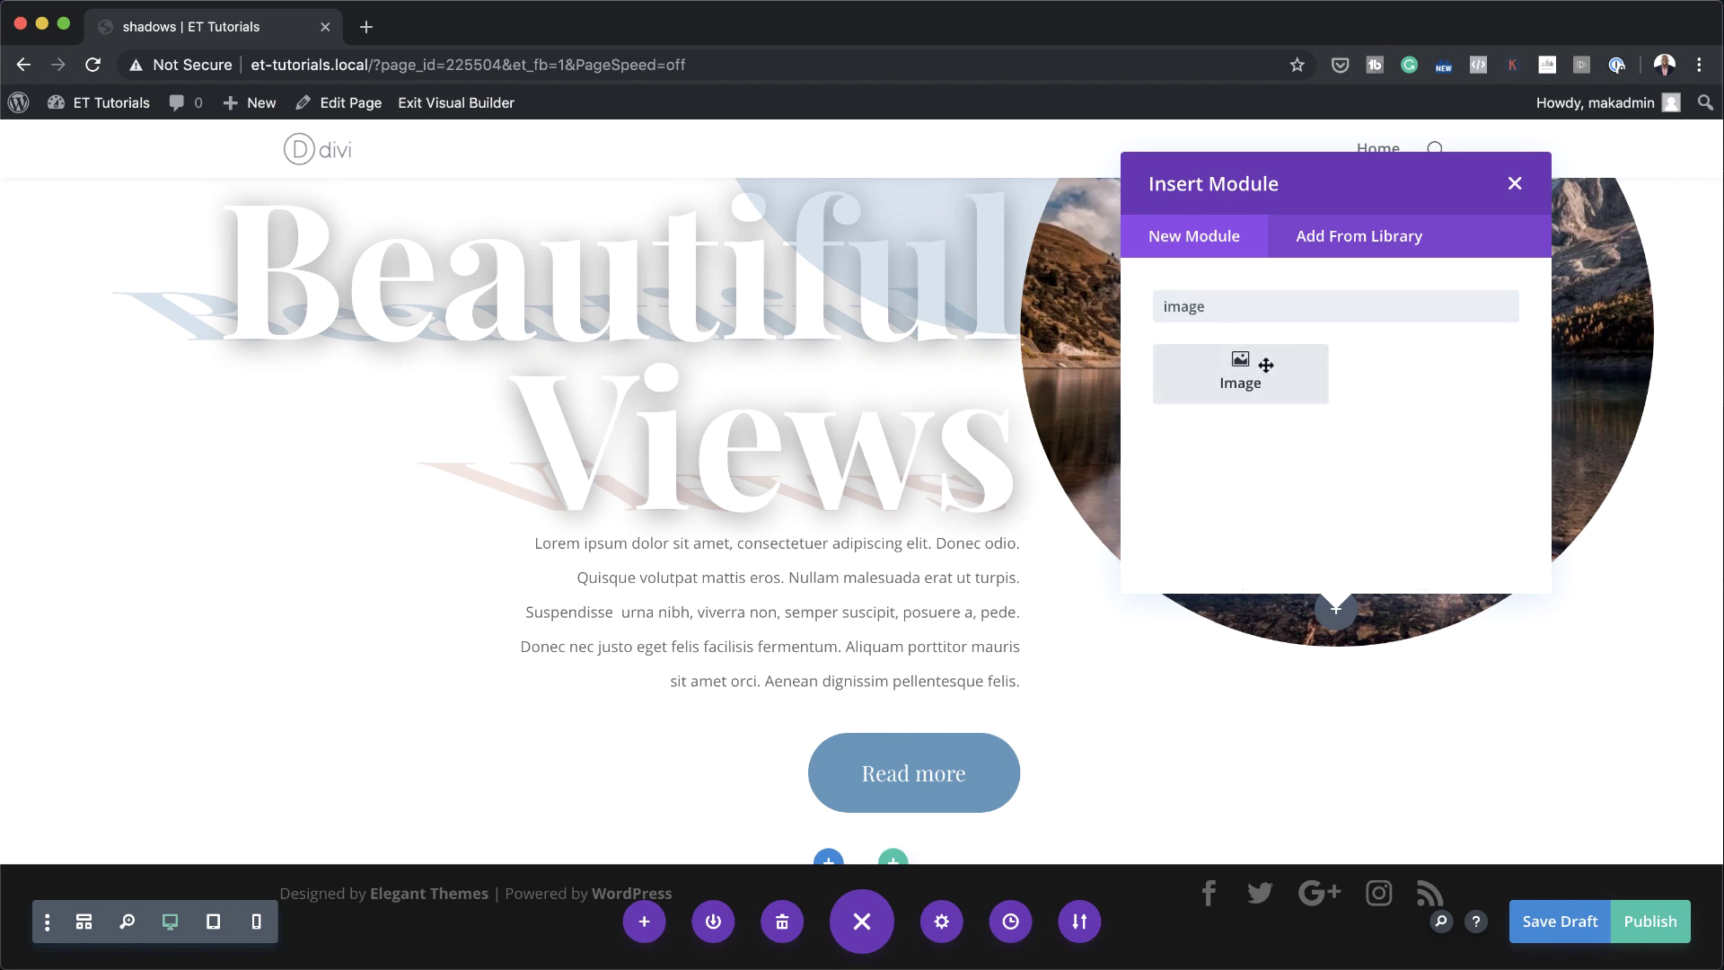
pyautogui.click(1259, 365)
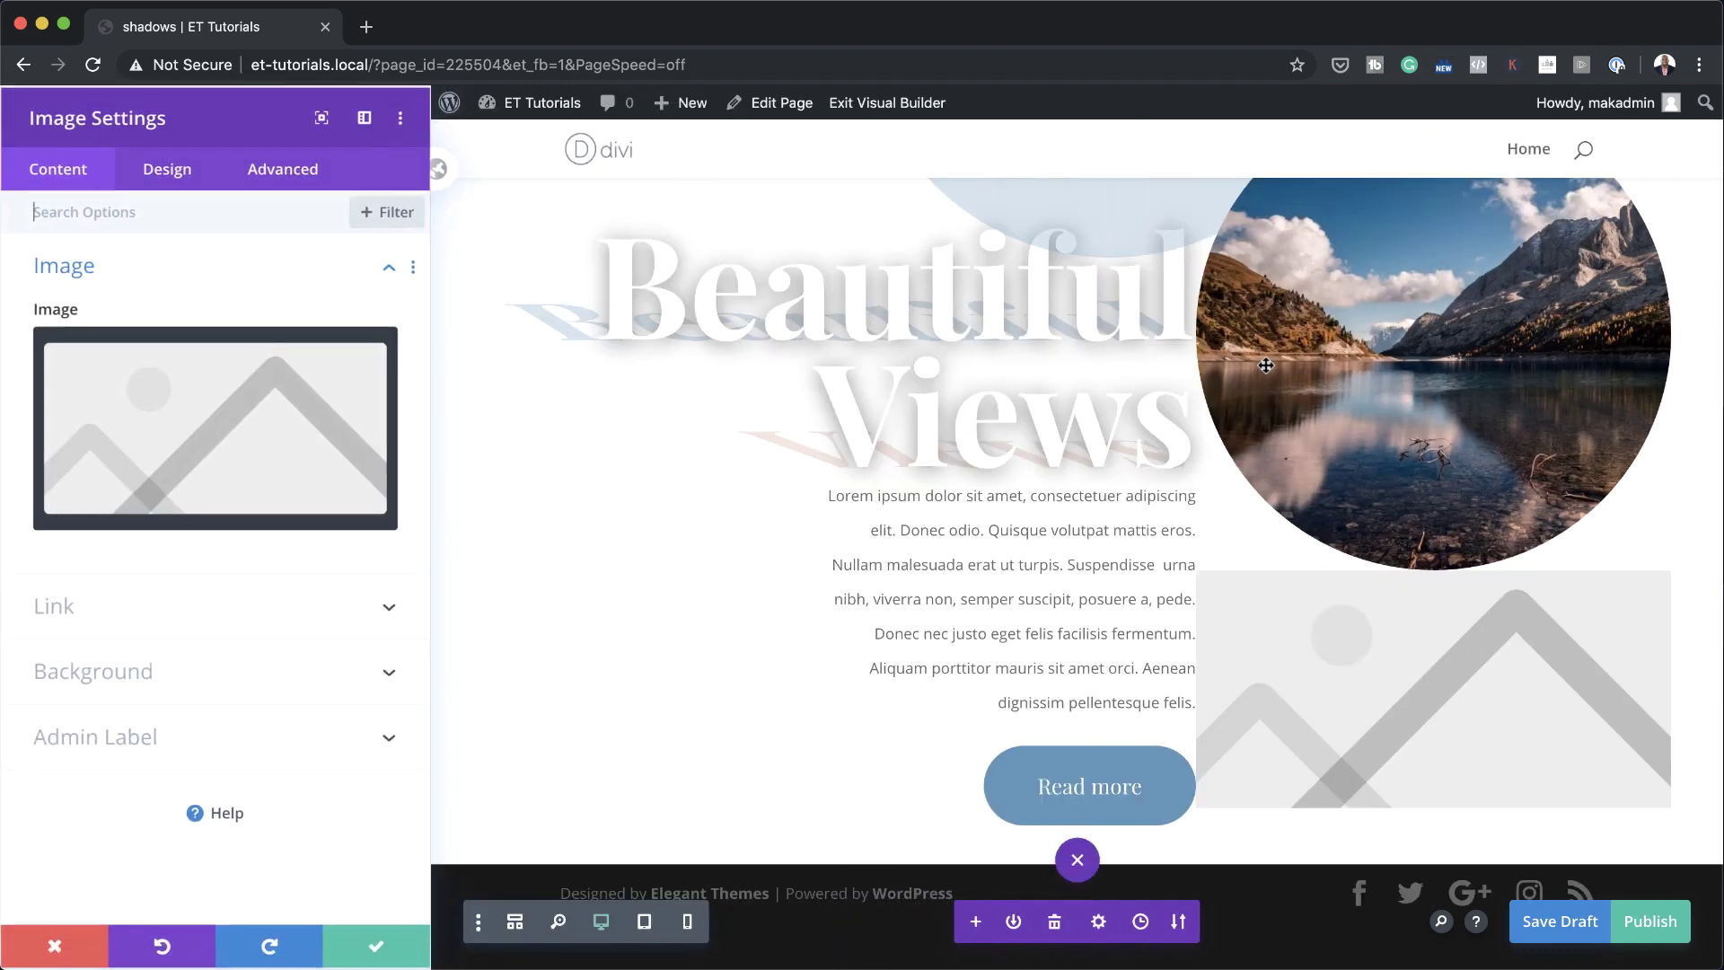
# - Load the square building photo business-05-1024x768-2.jpg from the media library into the new image module
pyautogui.click(205, 412)
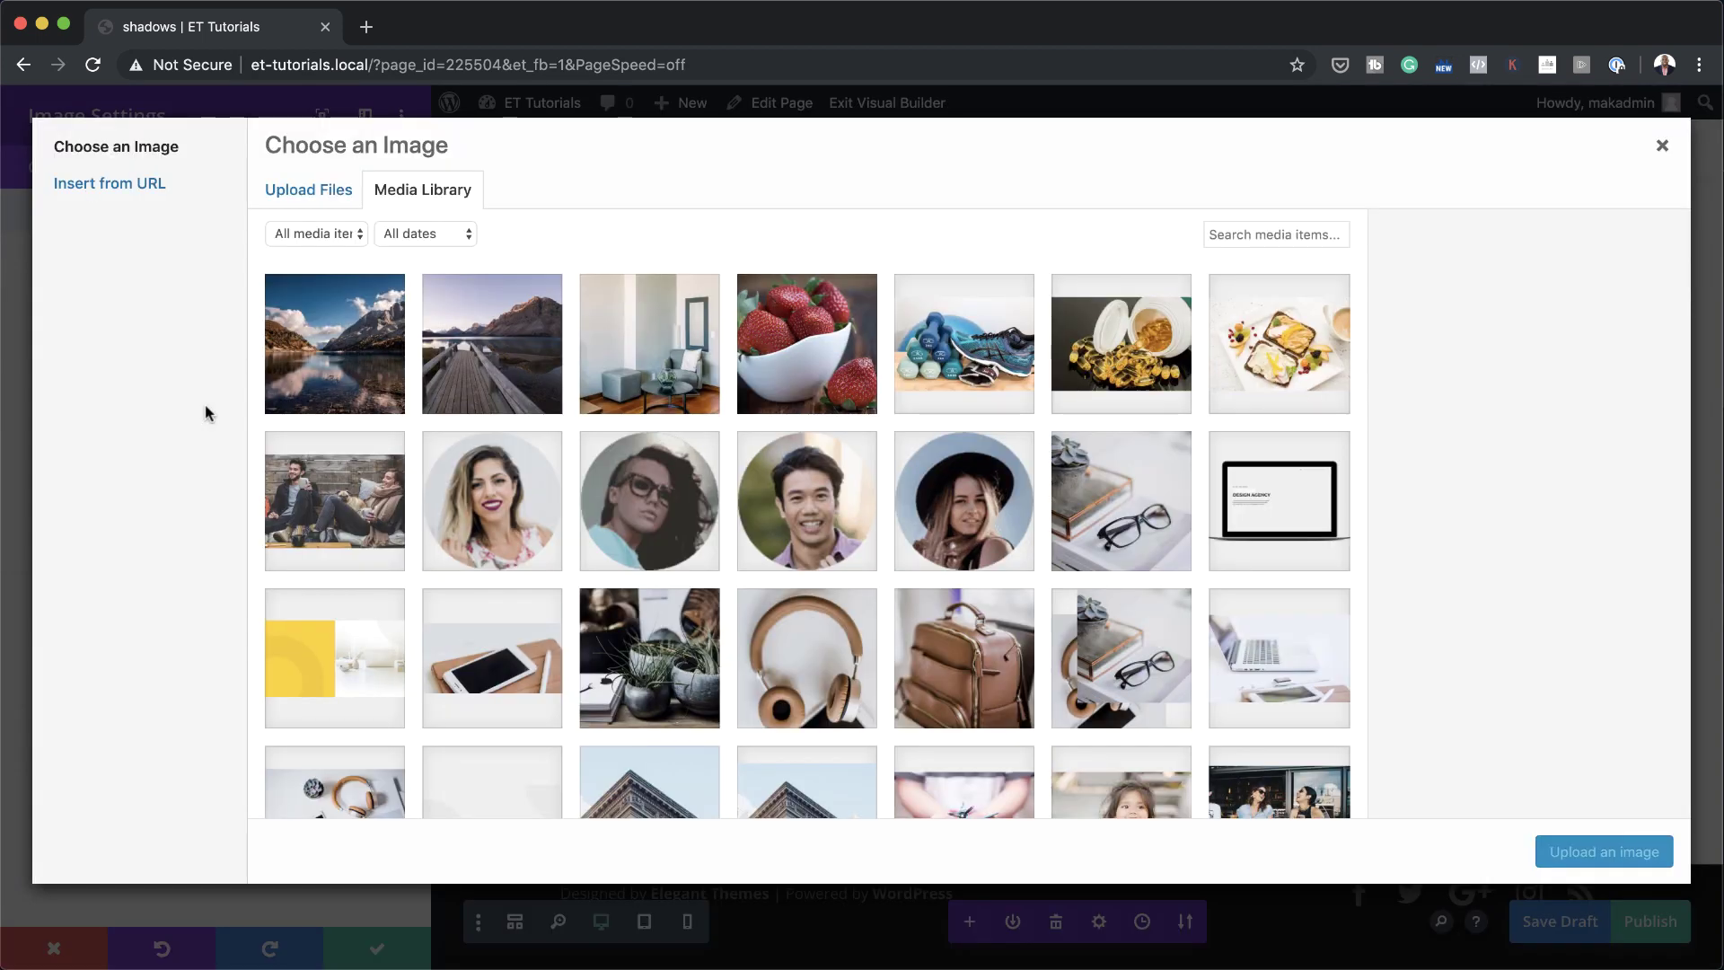
pyautogui.scroll(-3, 920, 735)
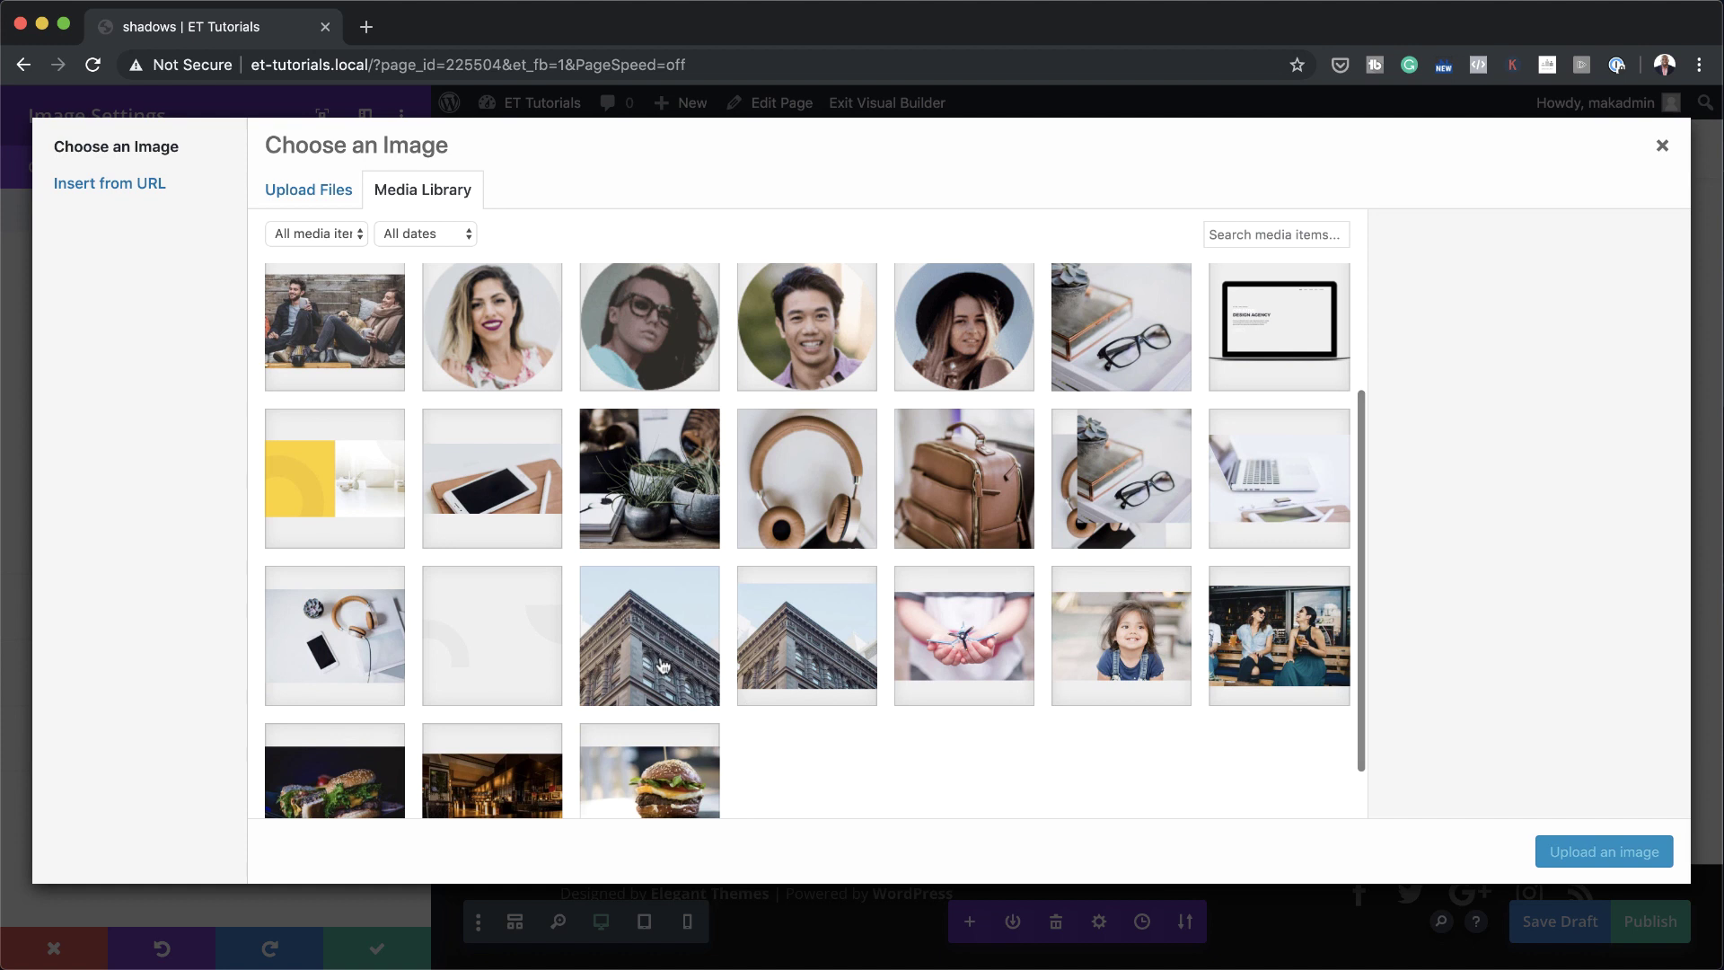
pyautogui.click(663, 665)
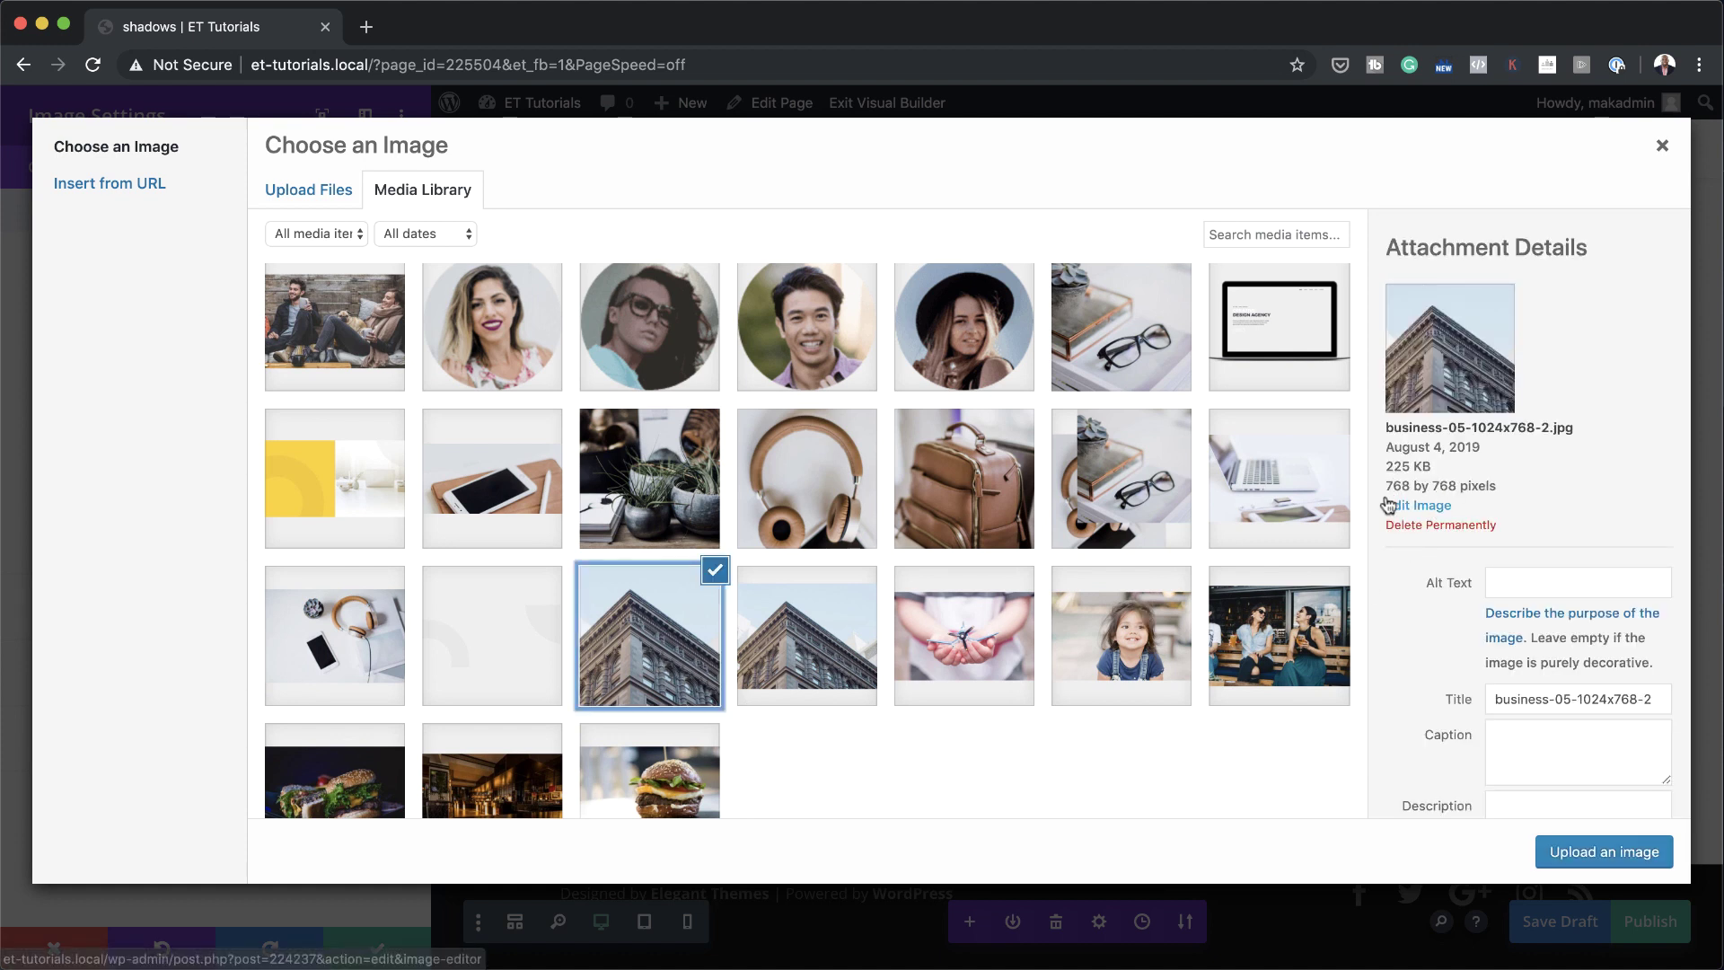
pyautogui.click(1605, 851)
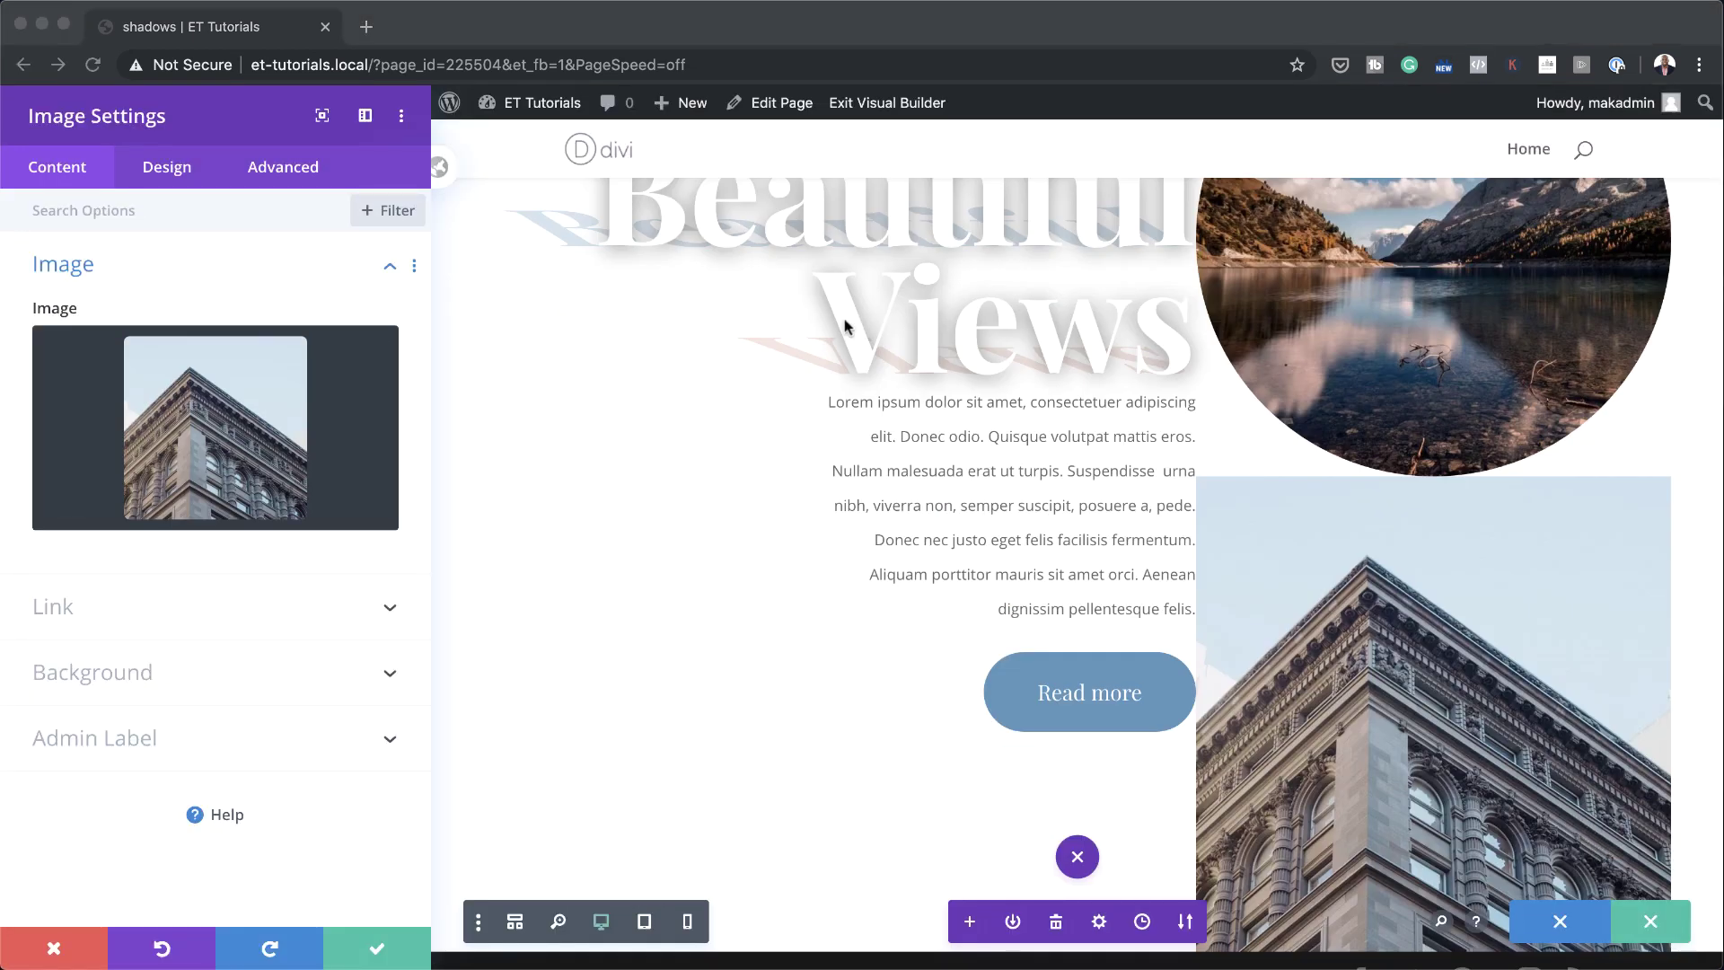
# - Set the building image's width to 62%
pyautogui.scroll(-2, 1272, 487)
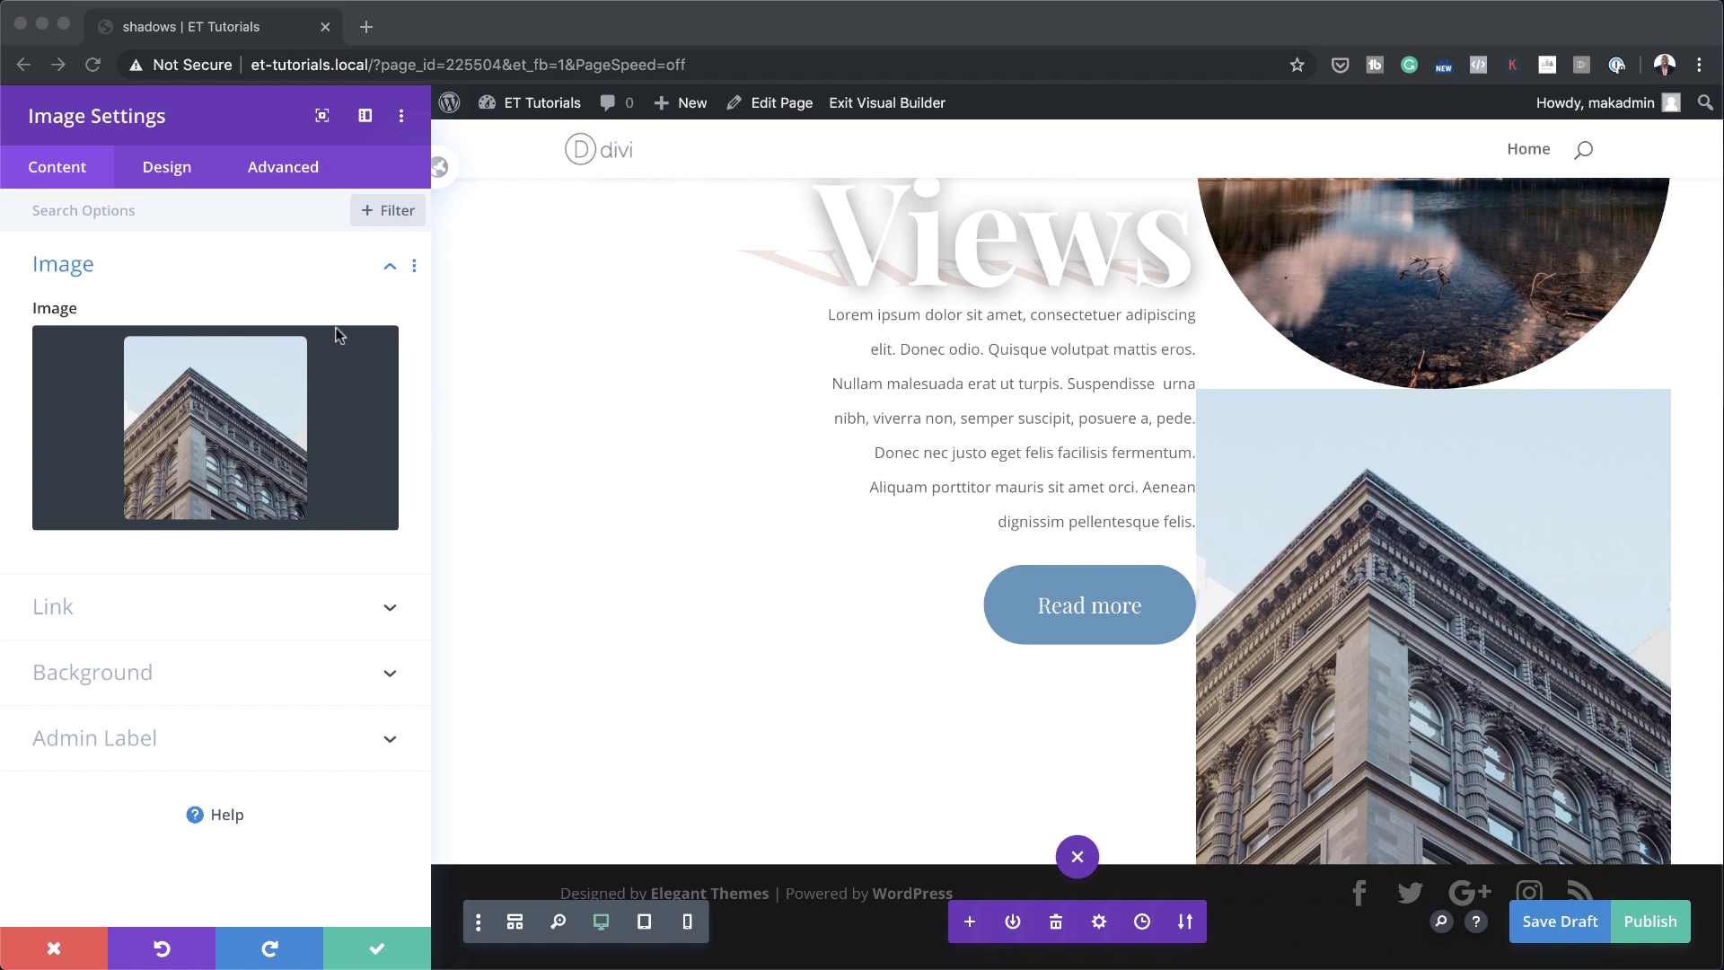
pyautogui.click(178, 174)
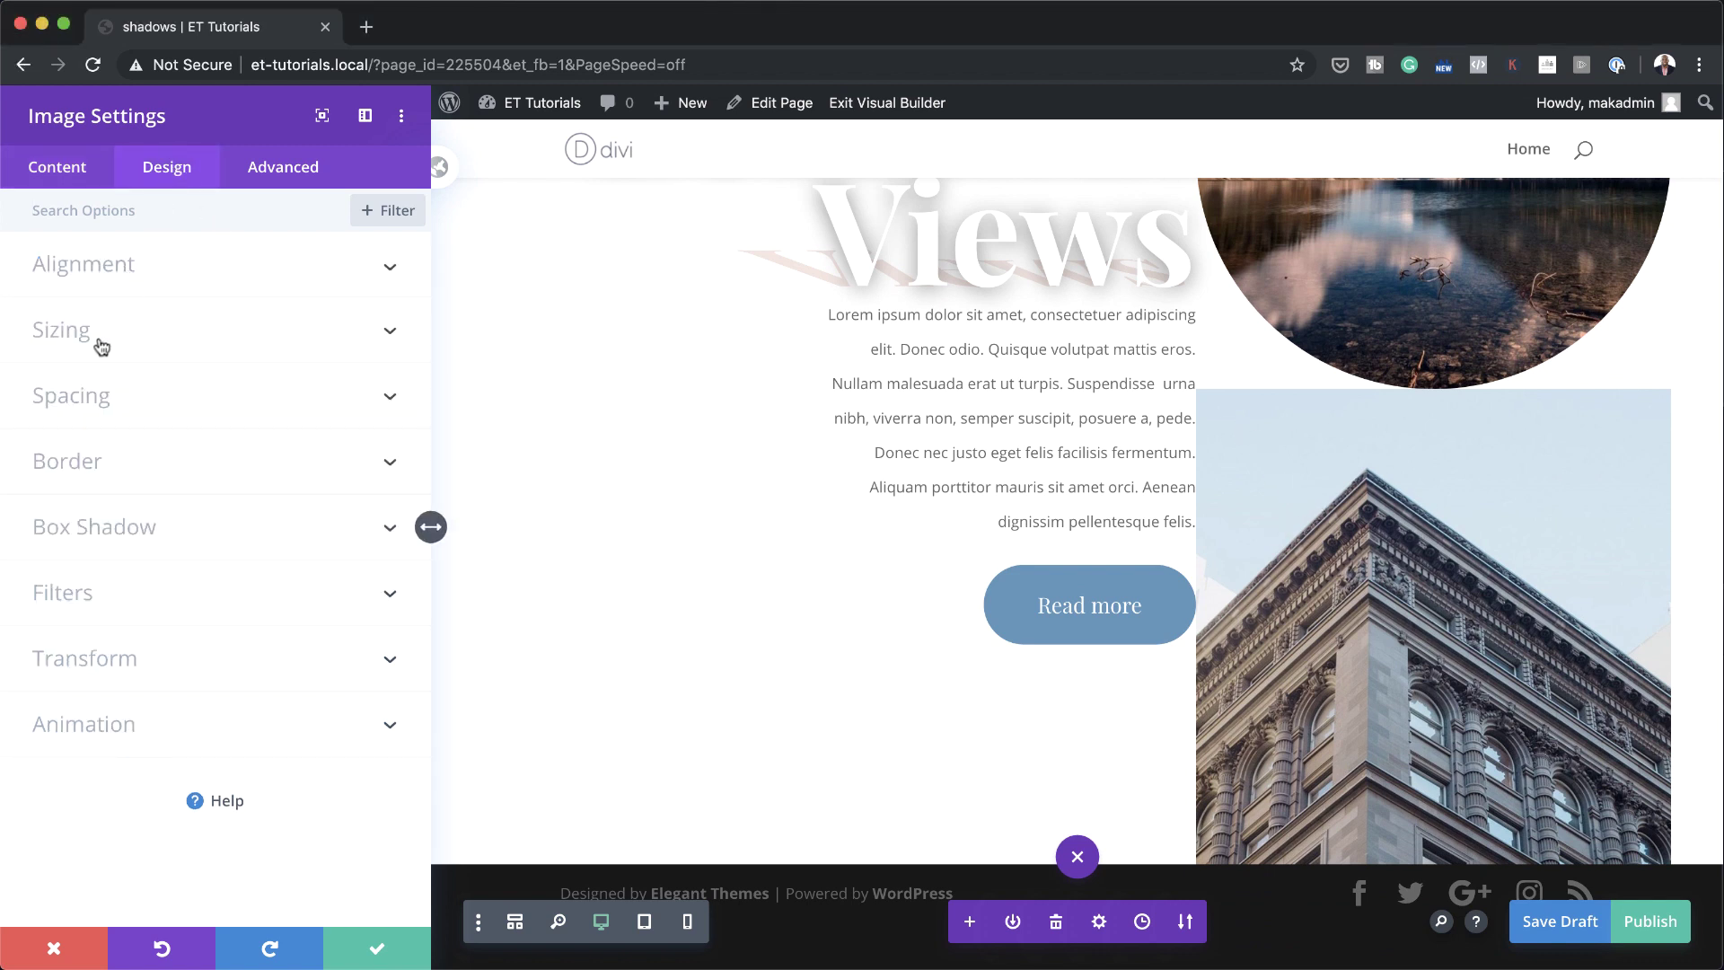
pyautogui.click(100, 346)
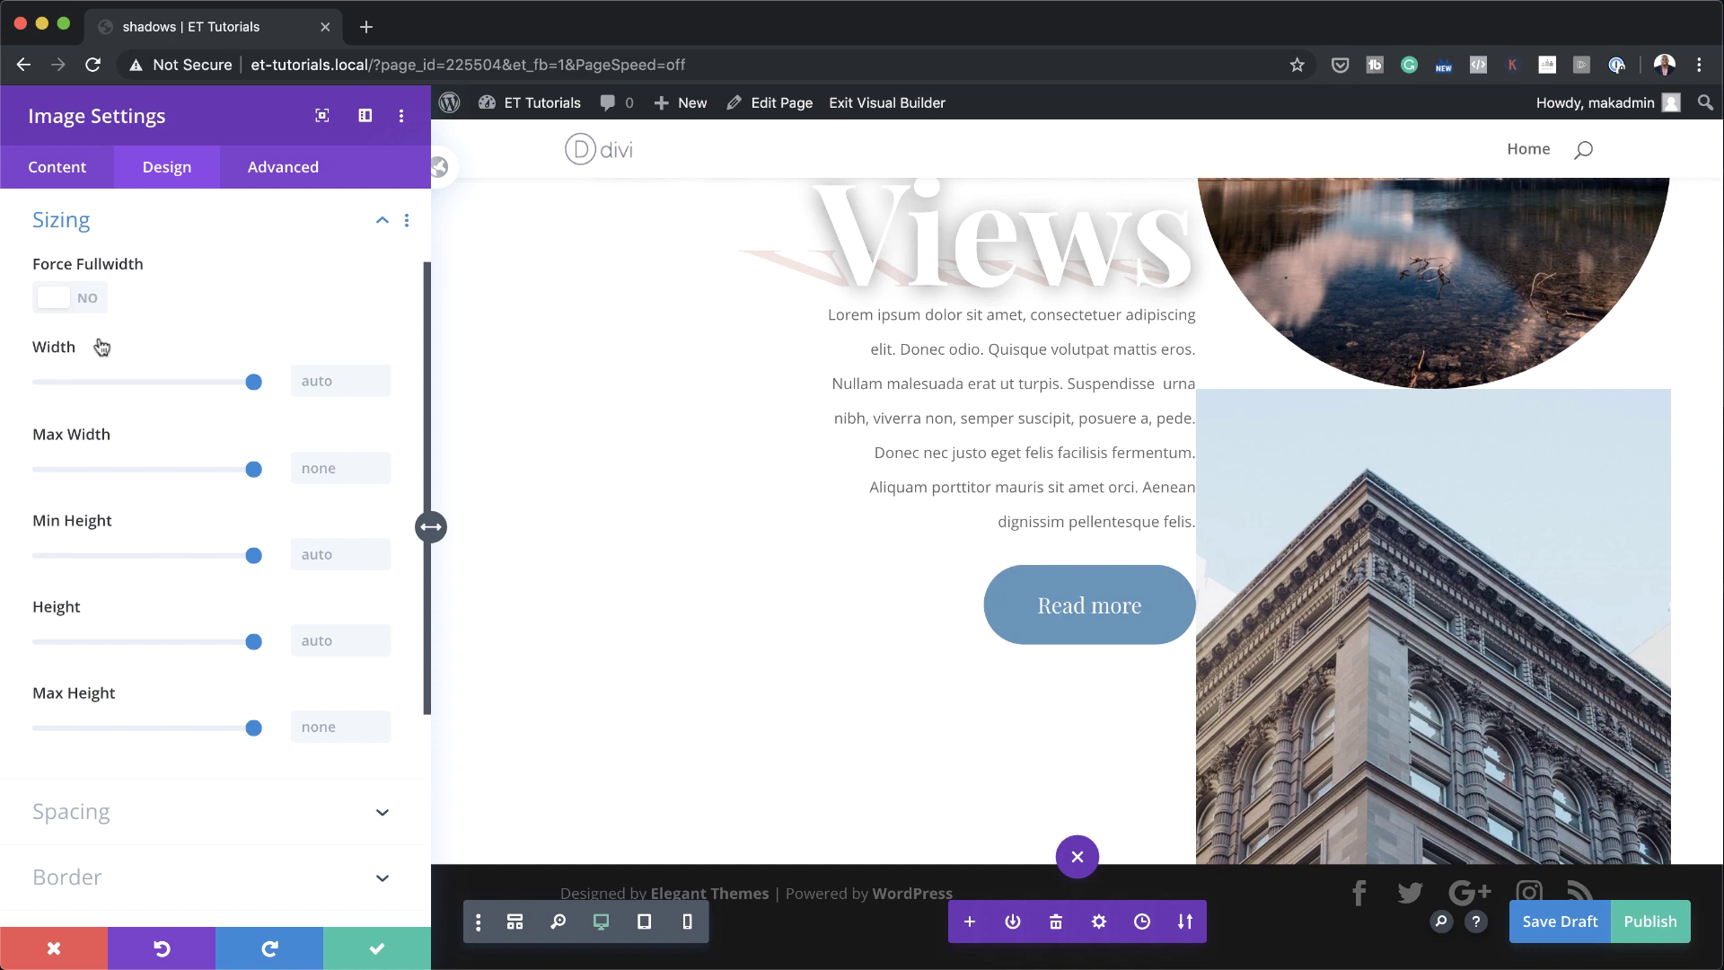
pyautogui.click(334, 376)
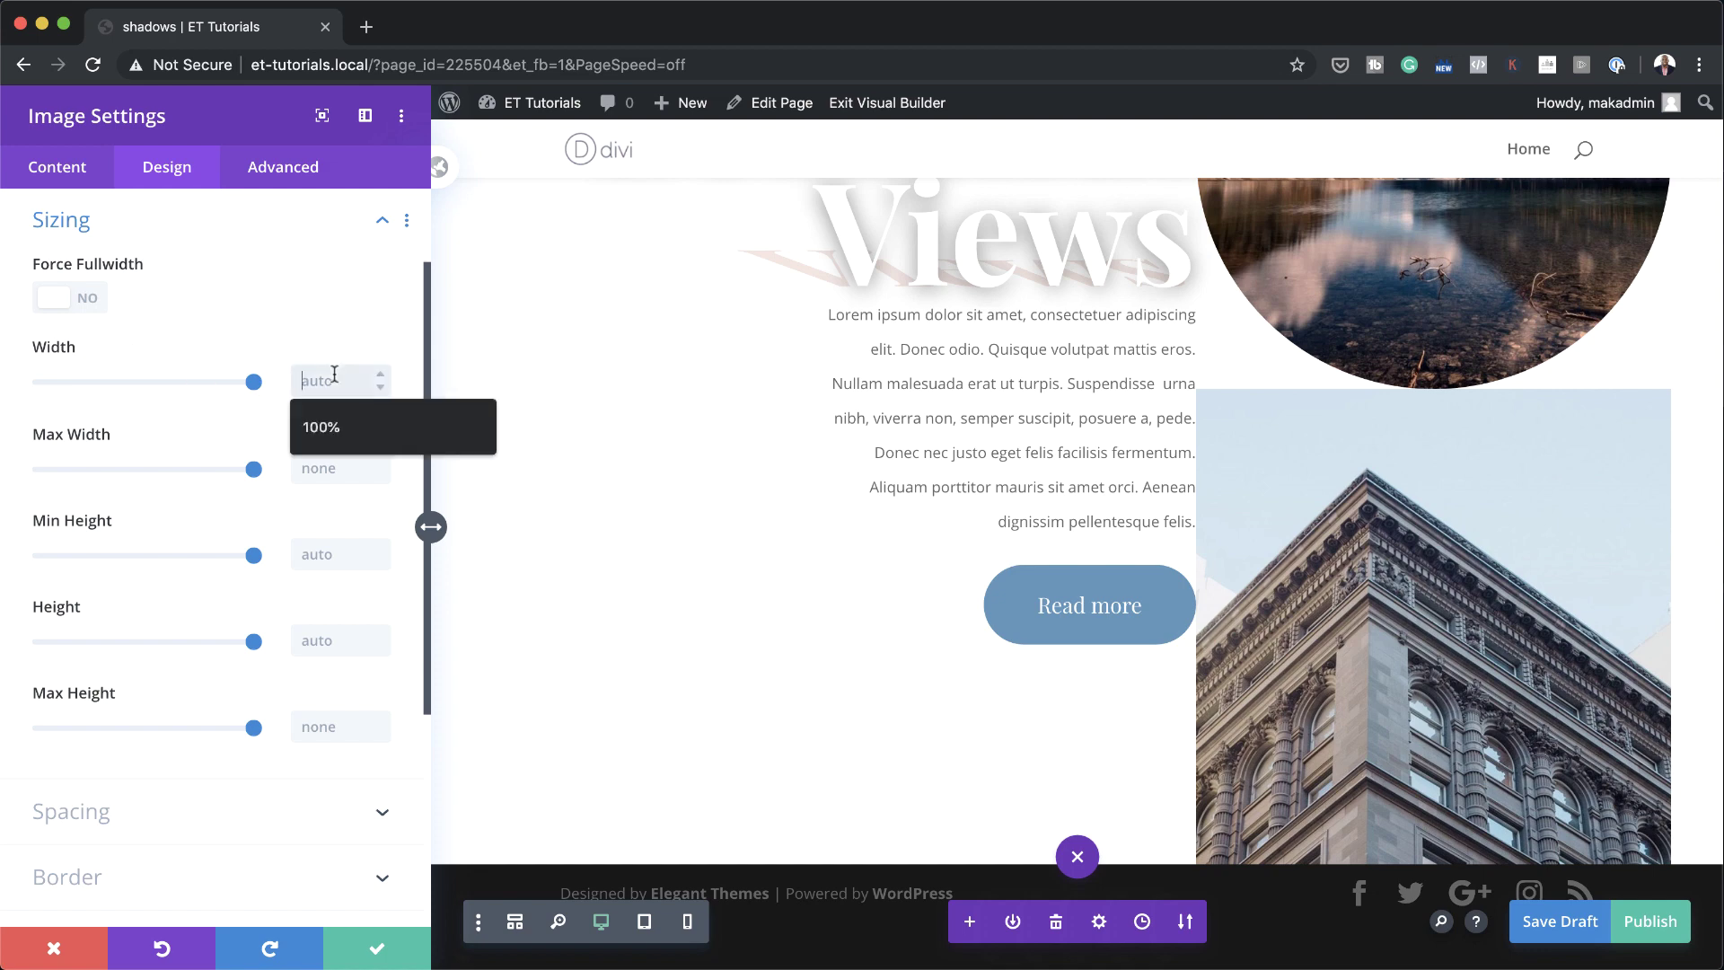
pyautogui.write('62%')
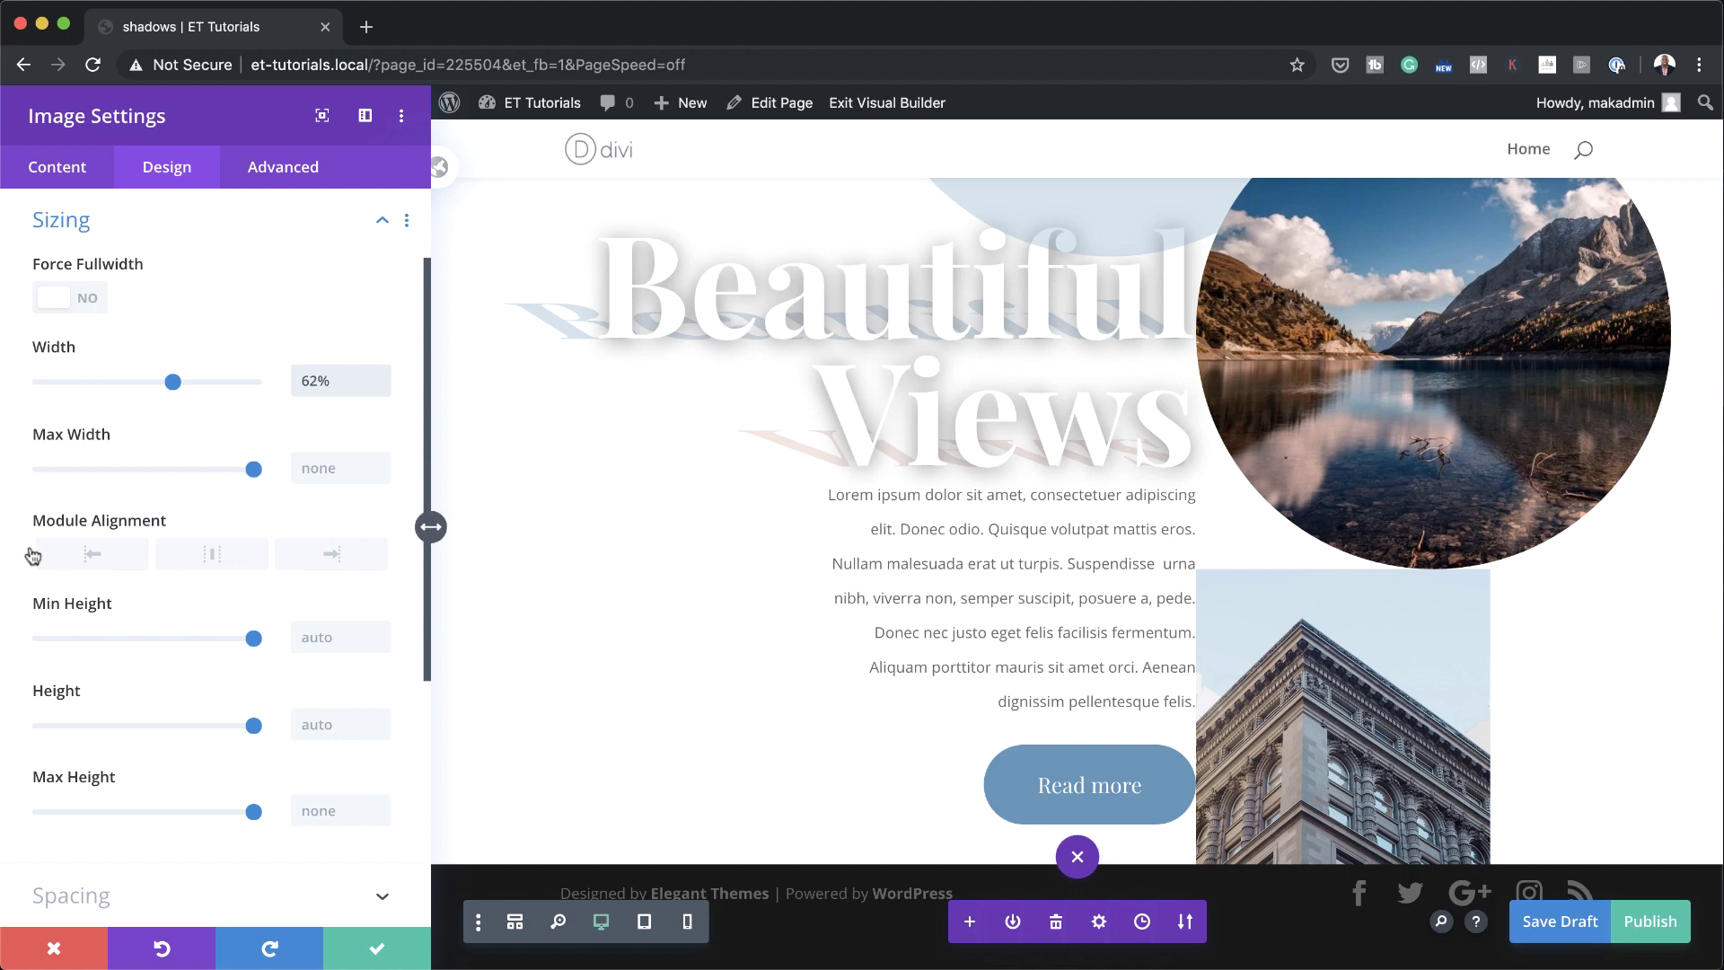
# - Round all four corners of the building image to 50vw
pyautogui.scroll(-5, 148, 620)
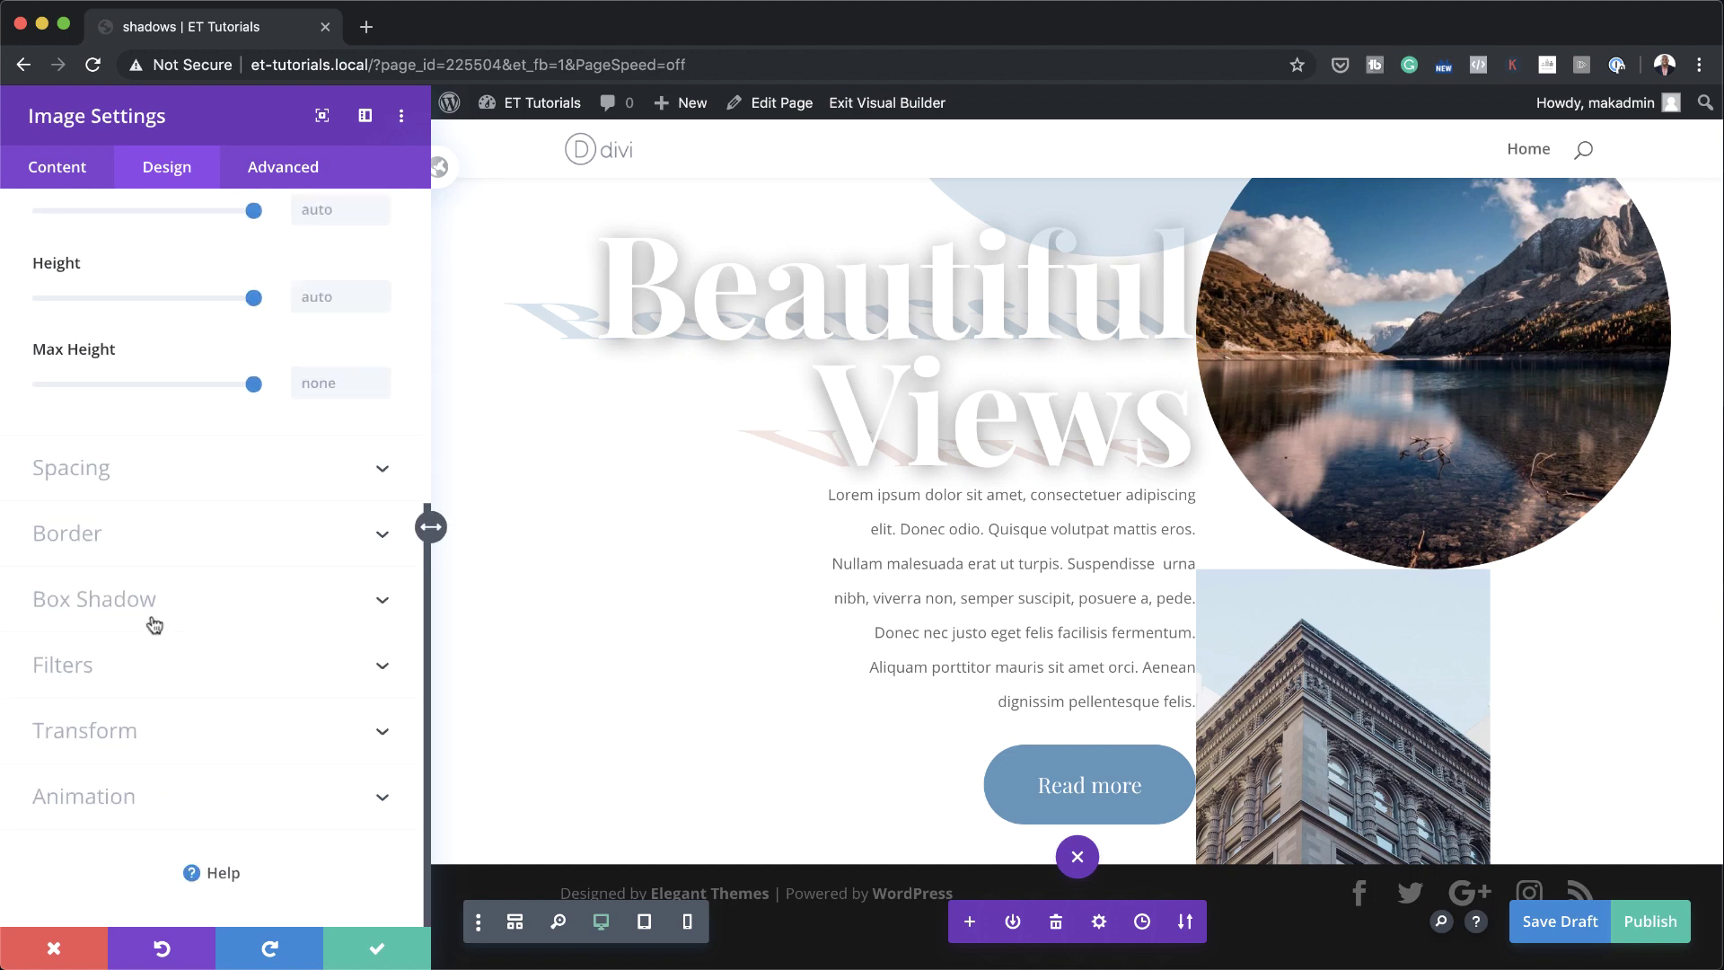
pyautogui.click(89, 539)
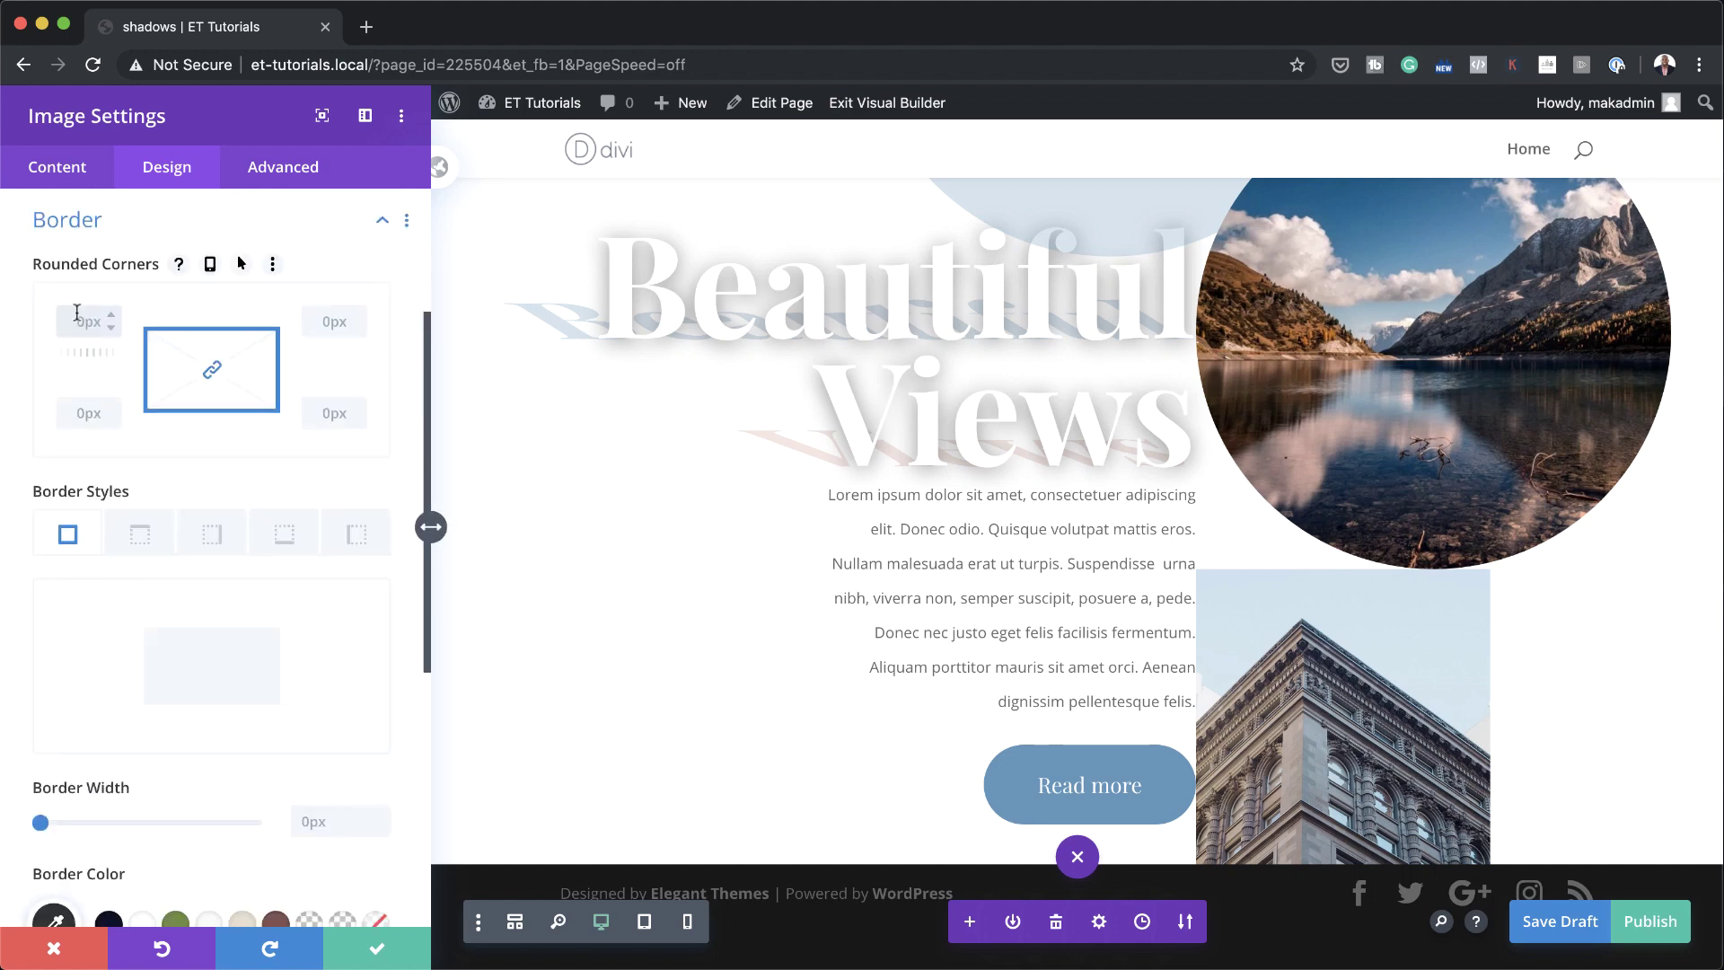
pyautogui.write('50vw')
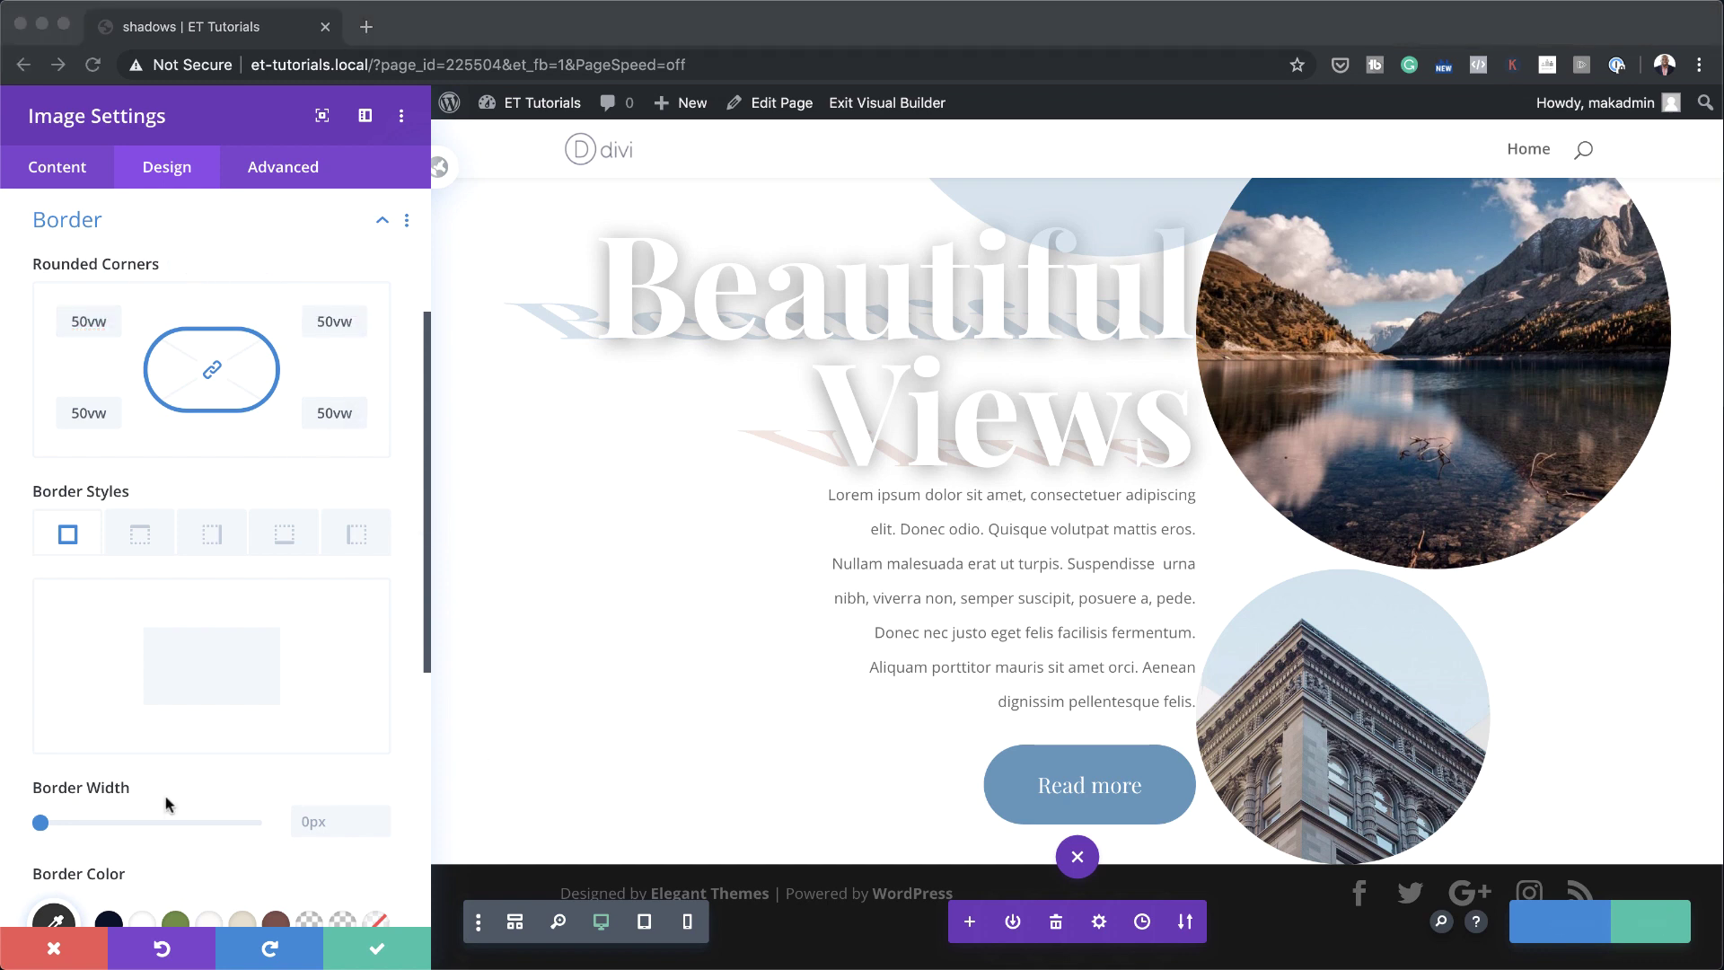
# - Give the building image the solid all-around outline box shadow, with a horizontal position of -200px and a vertical position of 150px
pyautogui.scroll(-5, 93, 794)
pyautogui.scroll(-2, 93, 794)
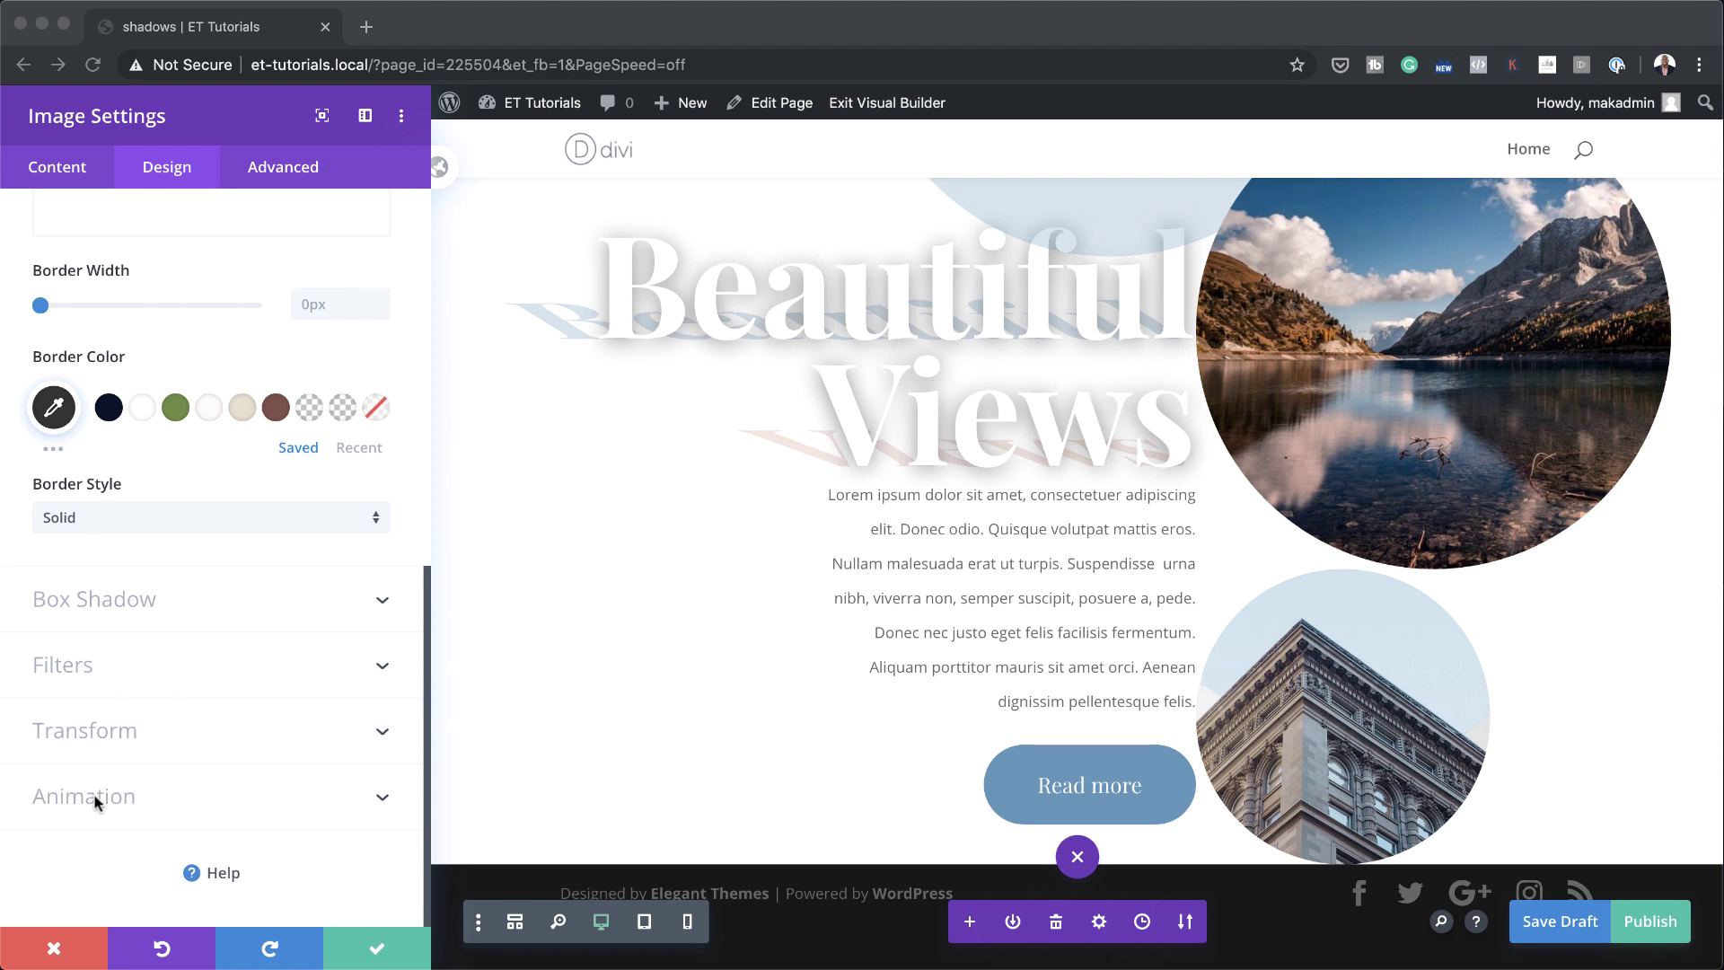
pyautogui.click(130, 608)
pyautogui.click(130, 608)
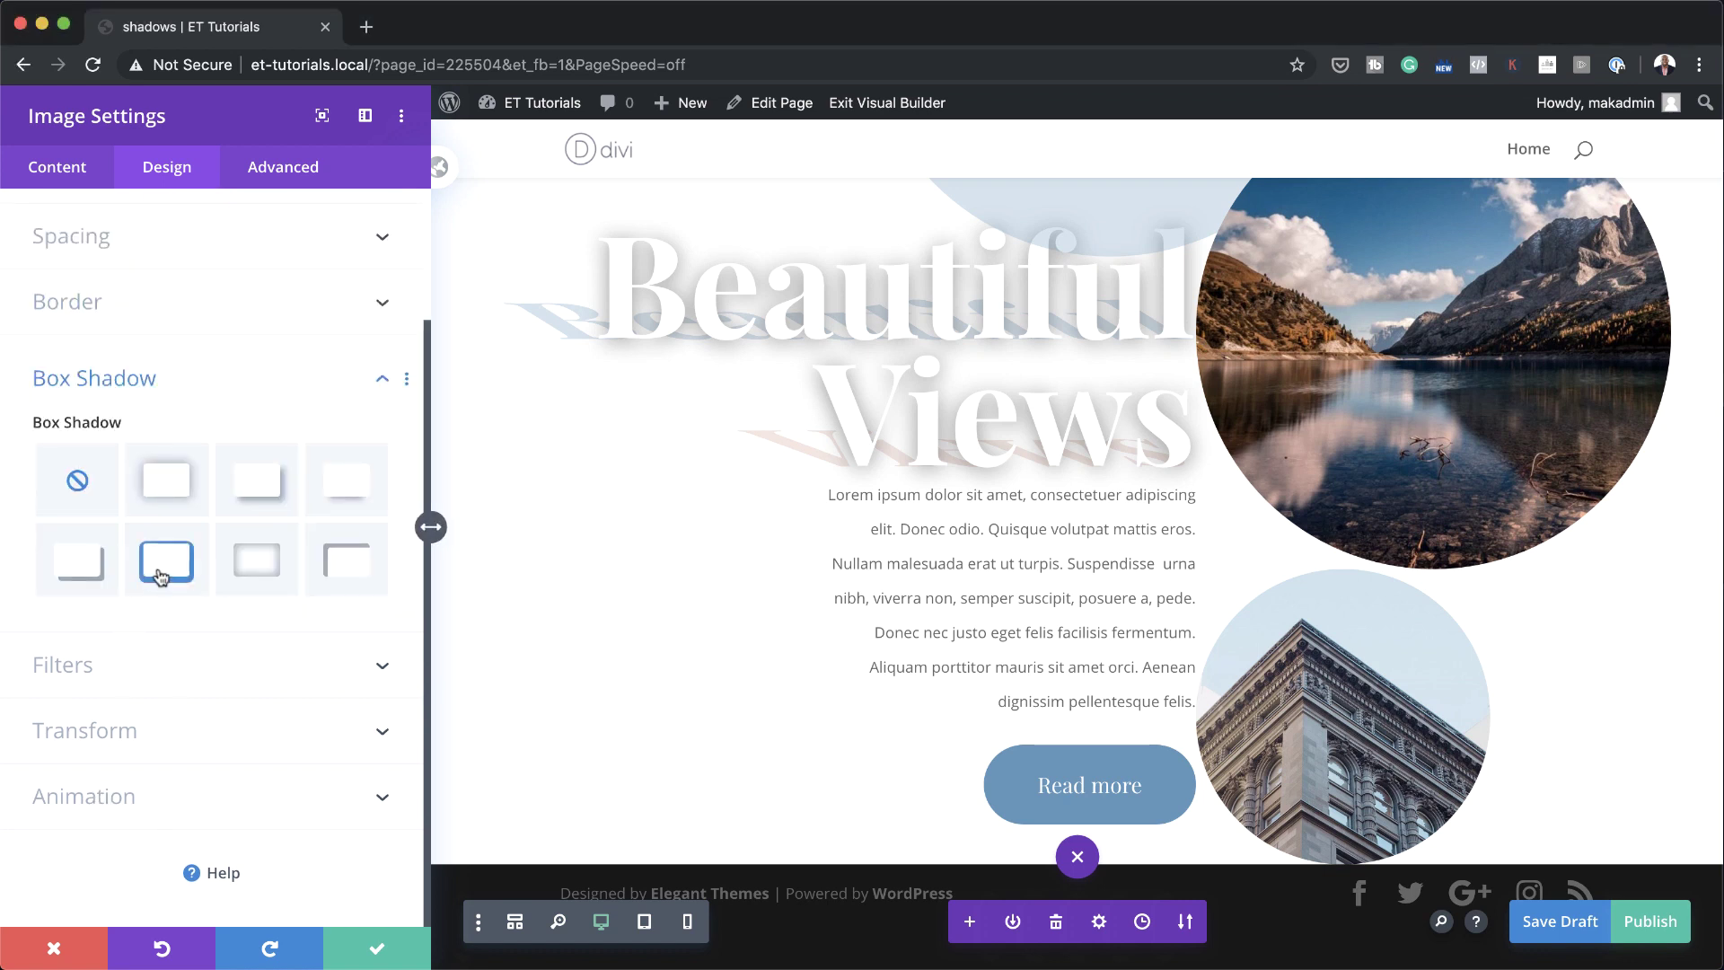
pyautogui.click(160, 573)
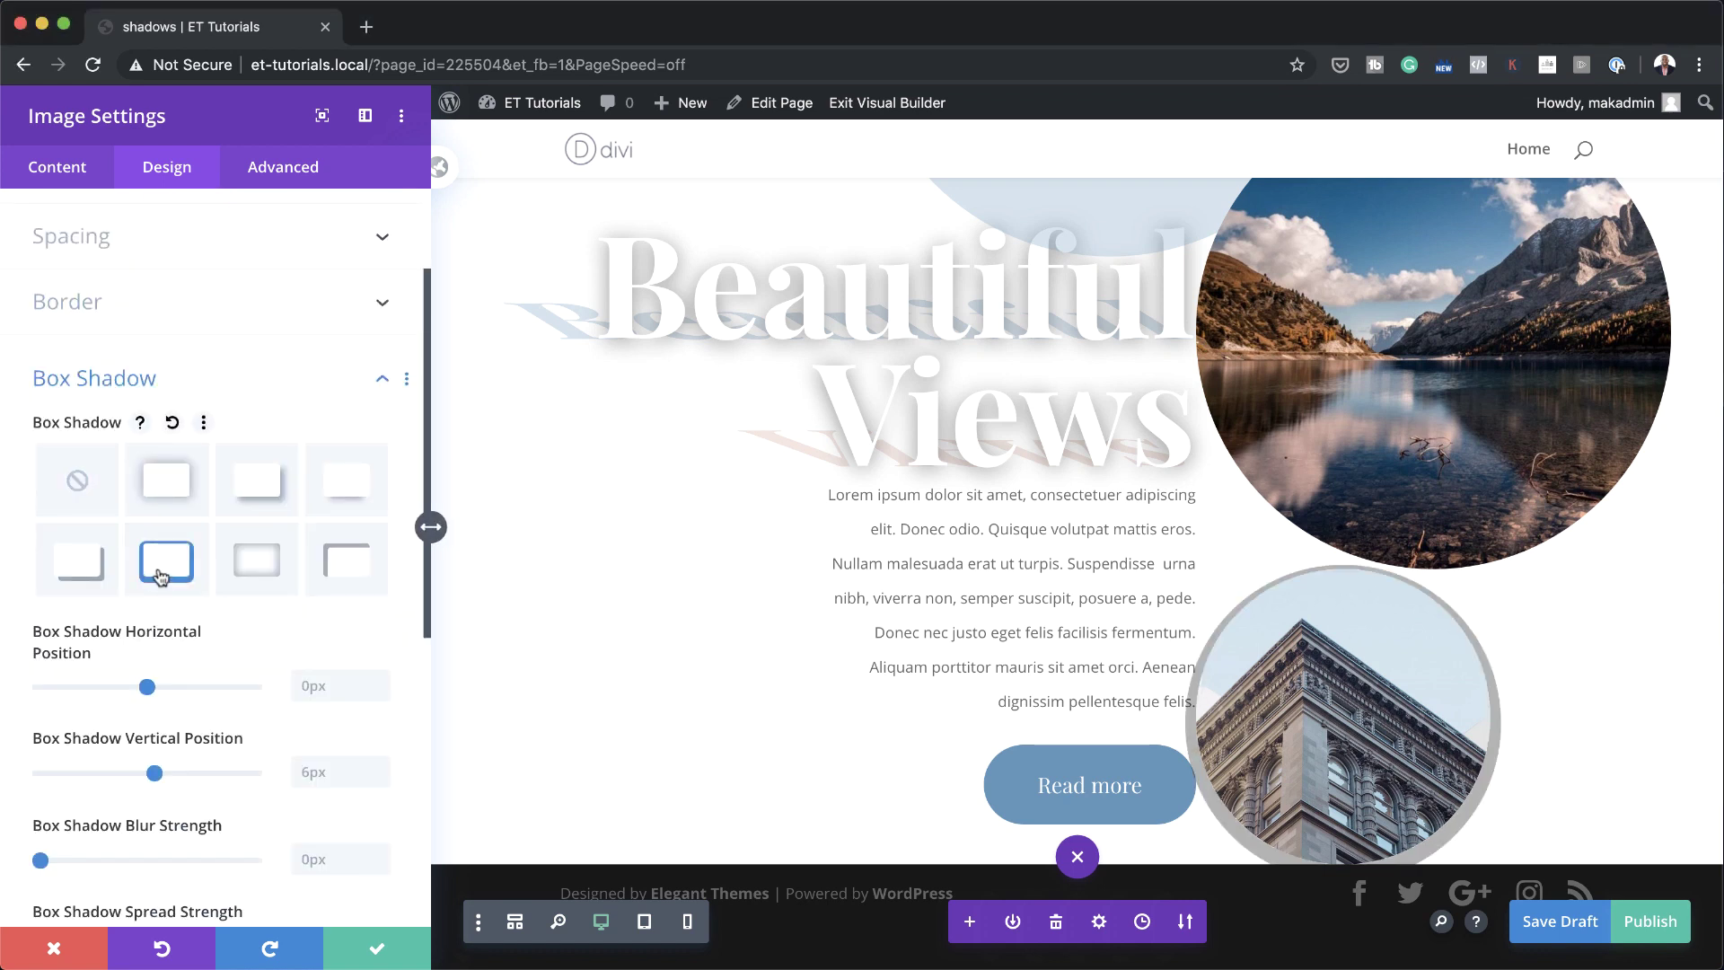
pyautogui.doubleClick(328, 686)
pyautogui.write('-200px')
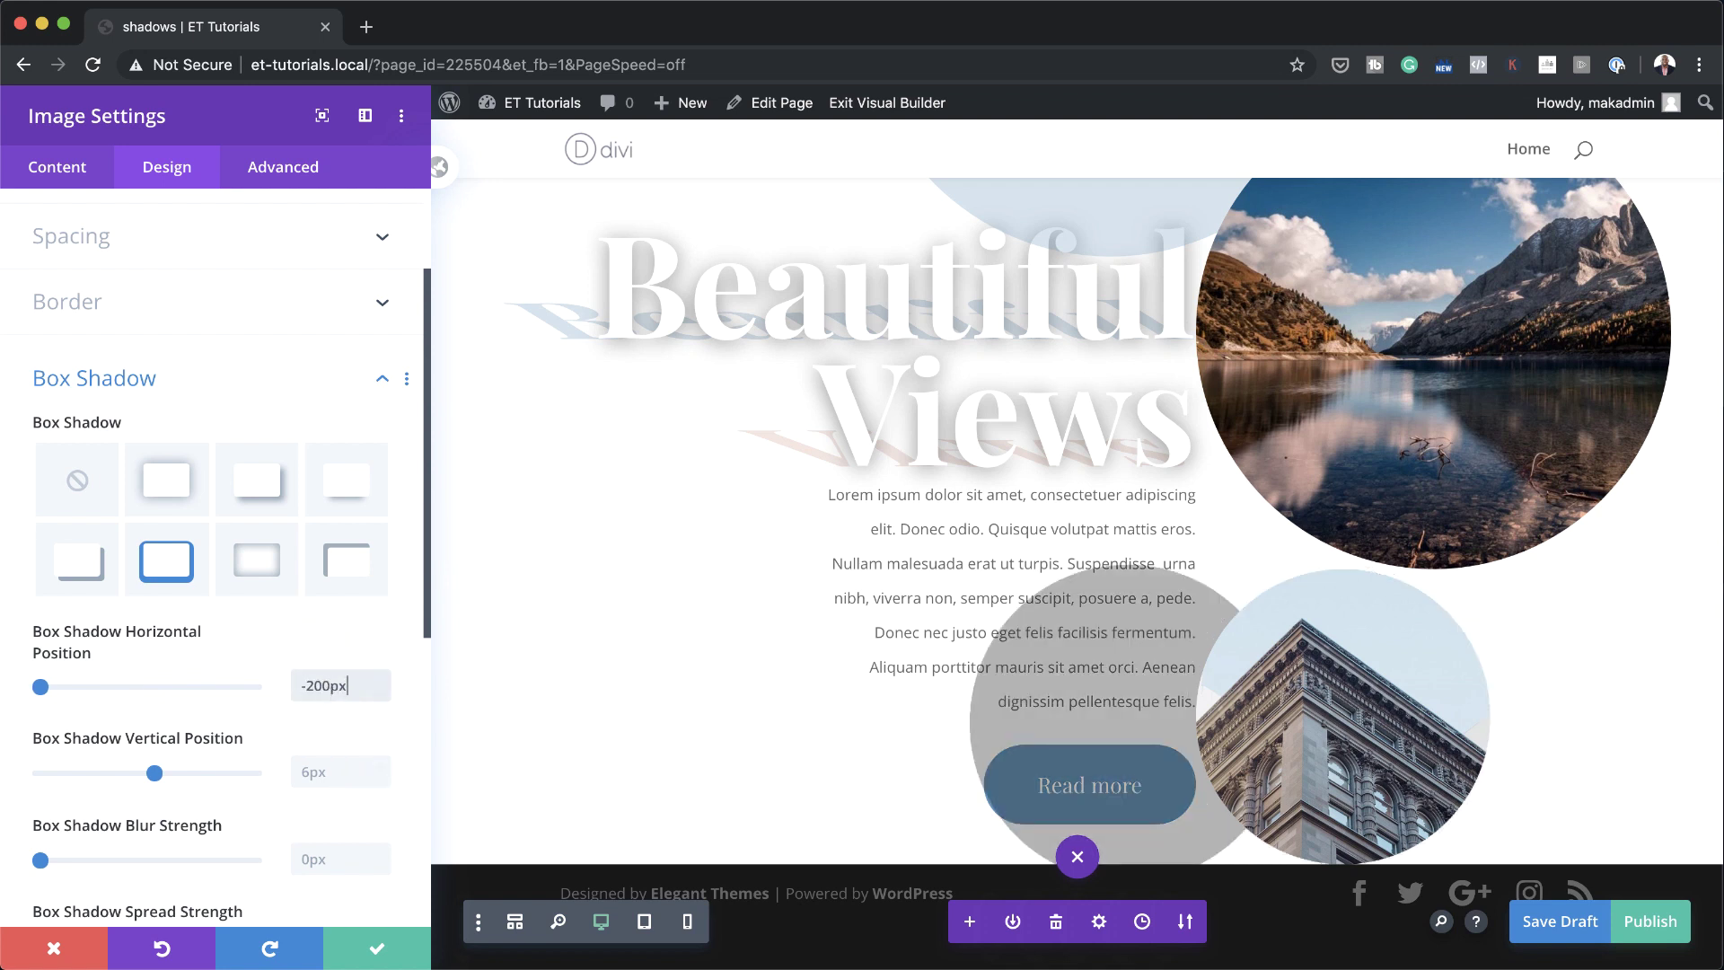
pyautogui.press('super+Tab')
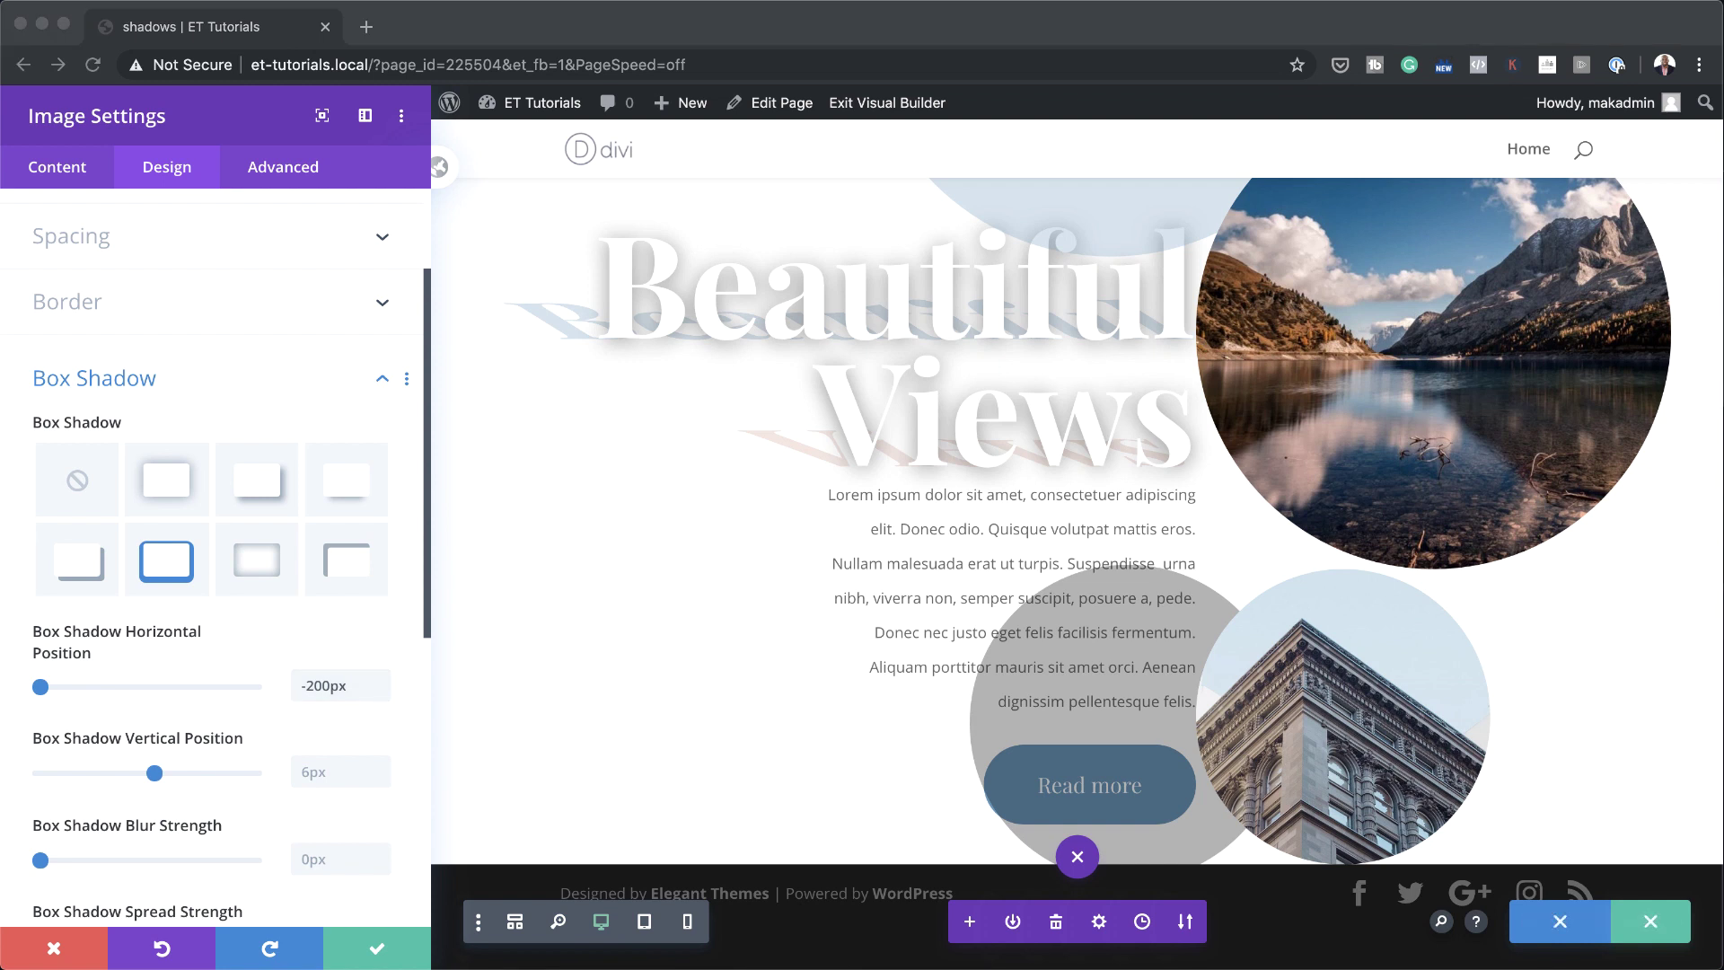
pyautogui.press('super+Tab')
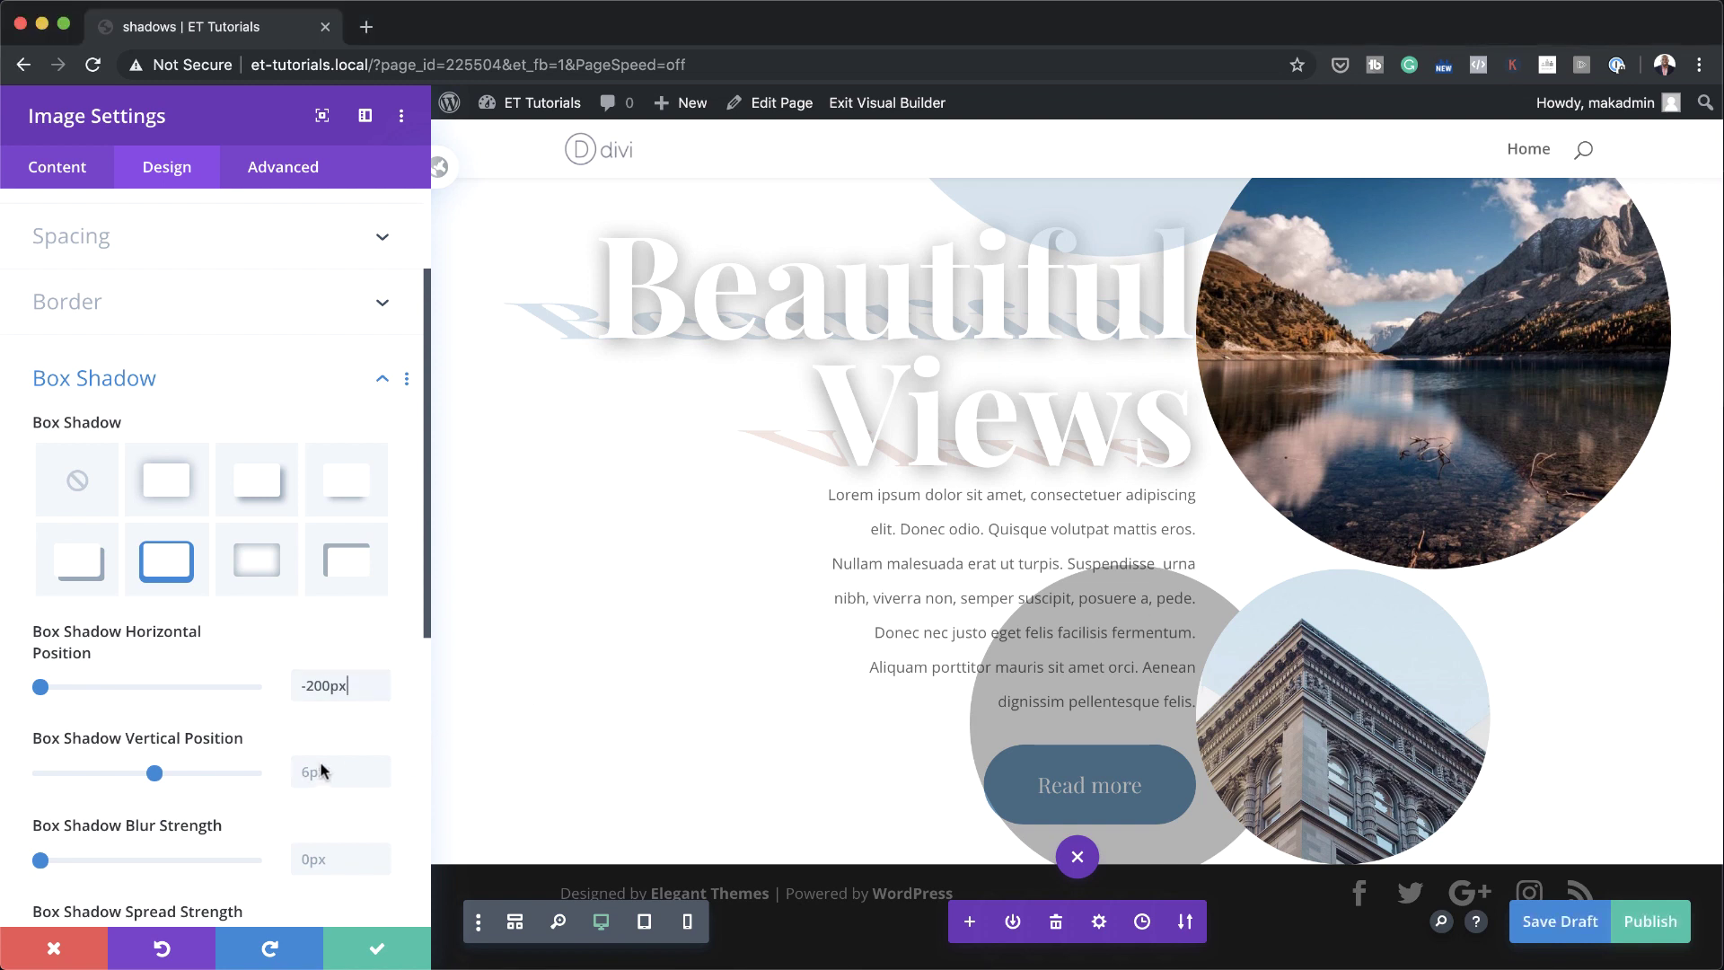
pyautogui.click(320, 770)
pyautogui.write('150px')
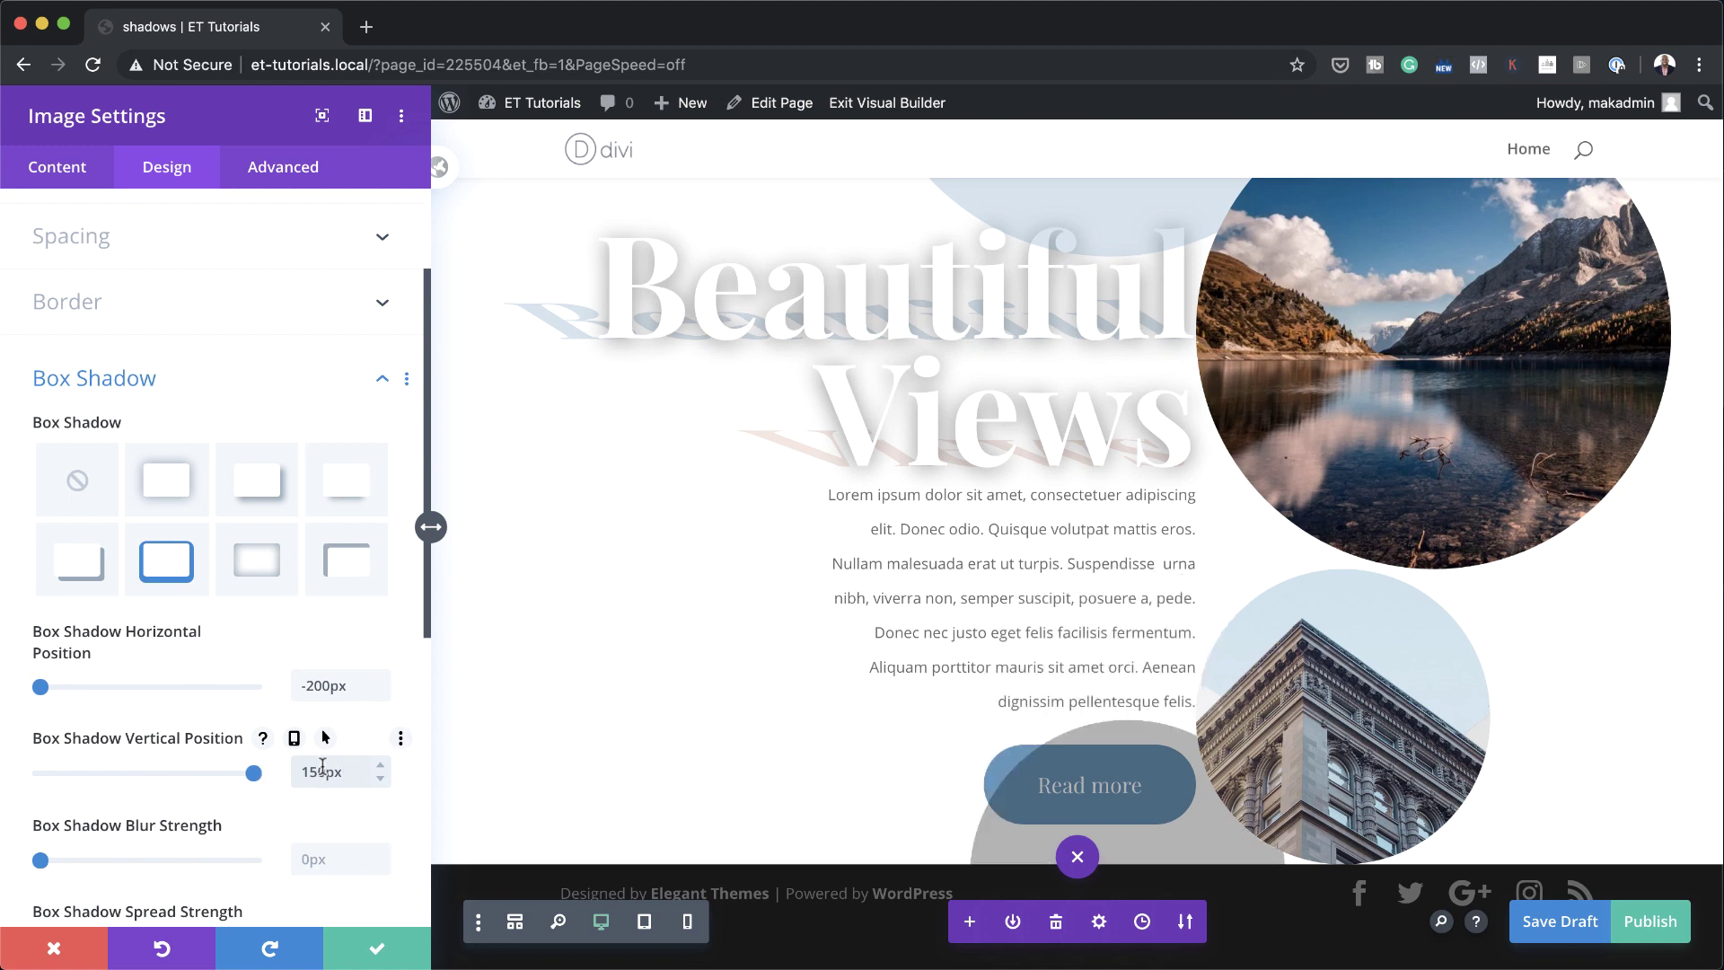
pyautogui.press('super+Tab')
# - Set the building image's box shadow color to fully opaque #d4c1bd
pyautogui.scroll(-3, 180, 761)
pyautogui.scroll(-7, 180, 761)
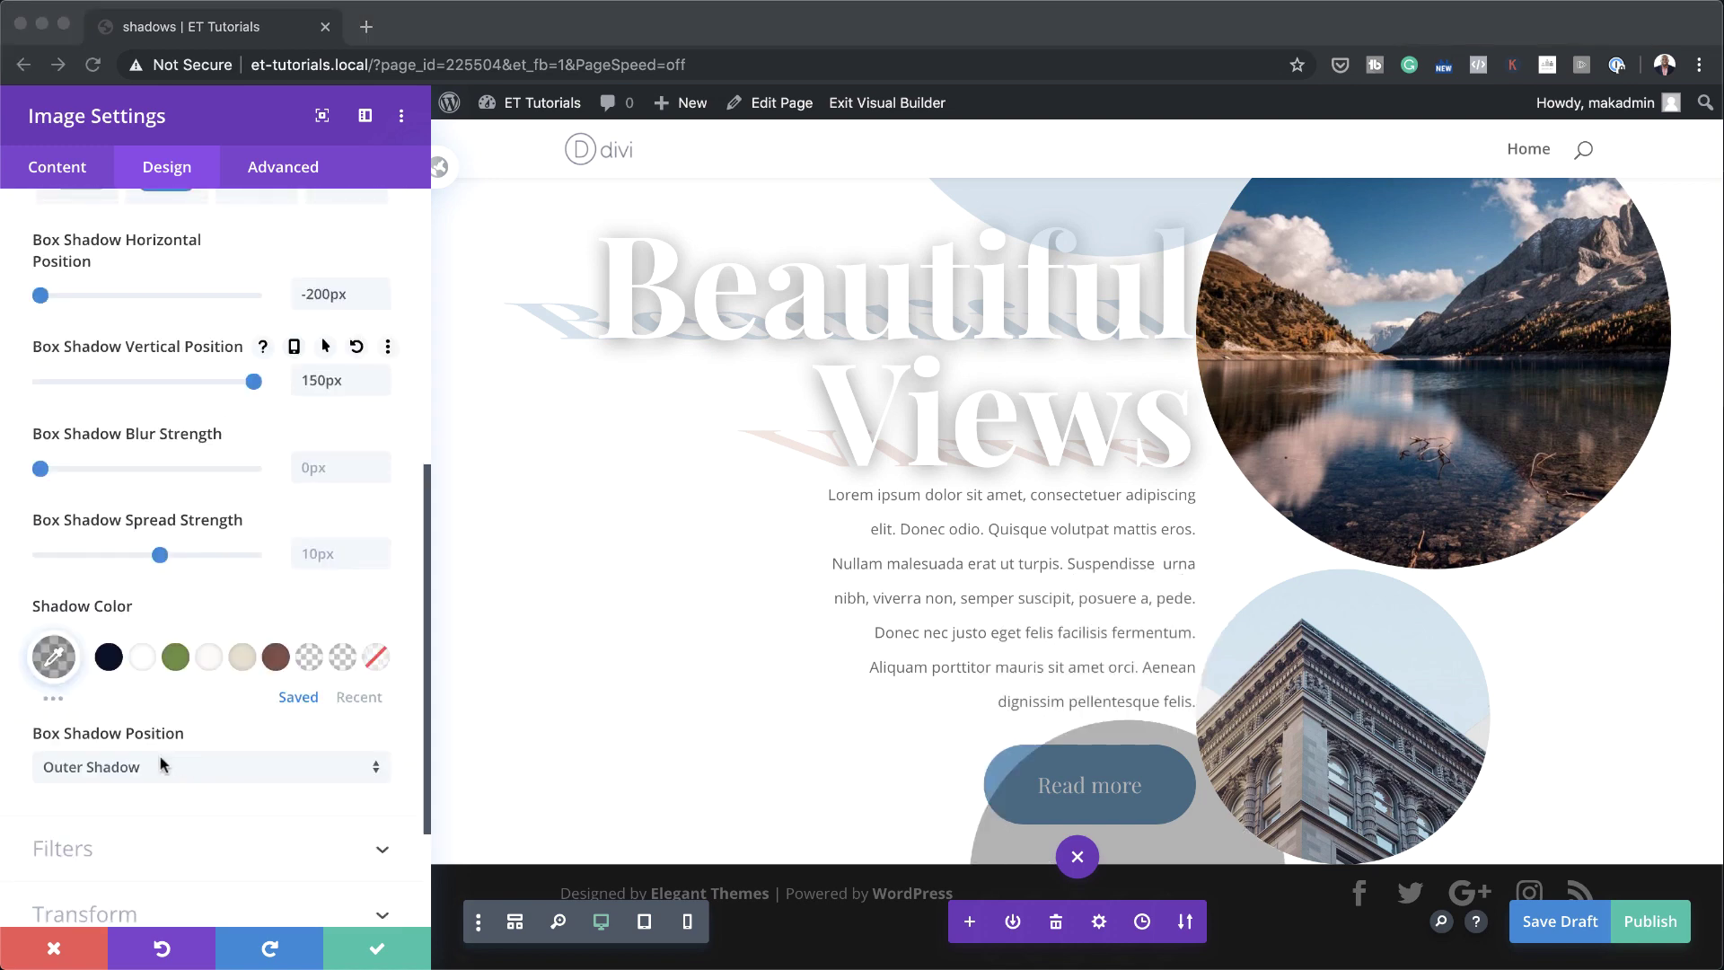
pyautogui.press('super+Tab')
pyautogui.click(54, 660)
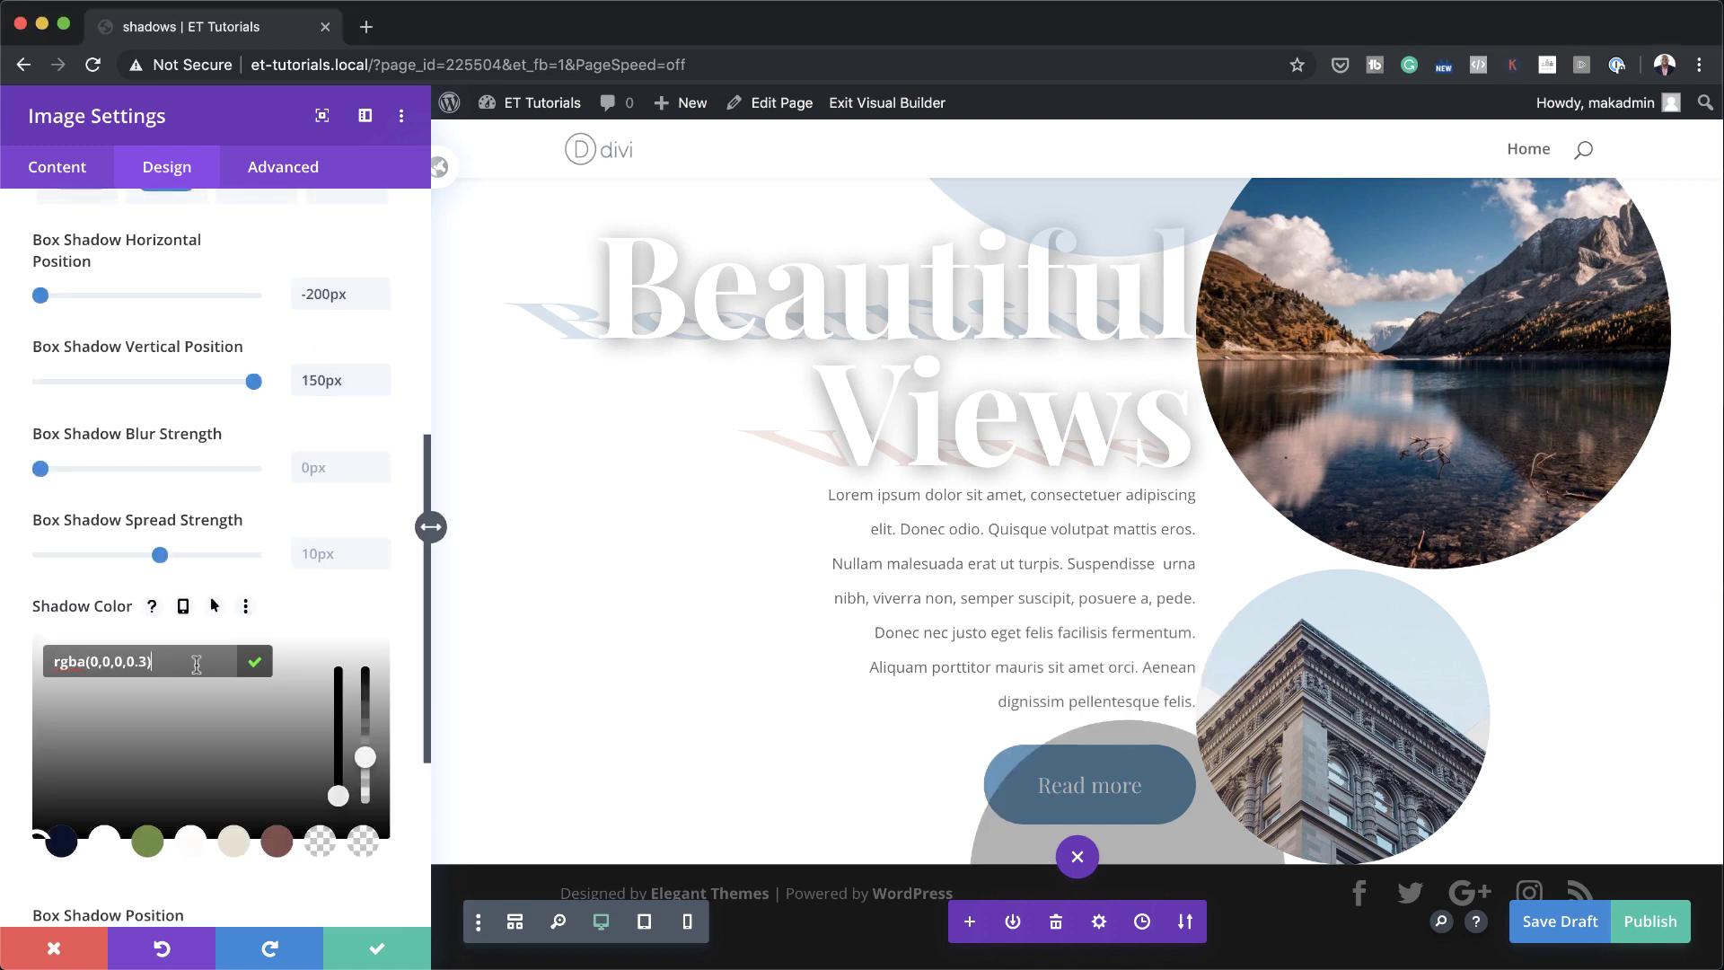
pyautogui.moveTo(384, 772); pyautogui.dragTo(387, 661)
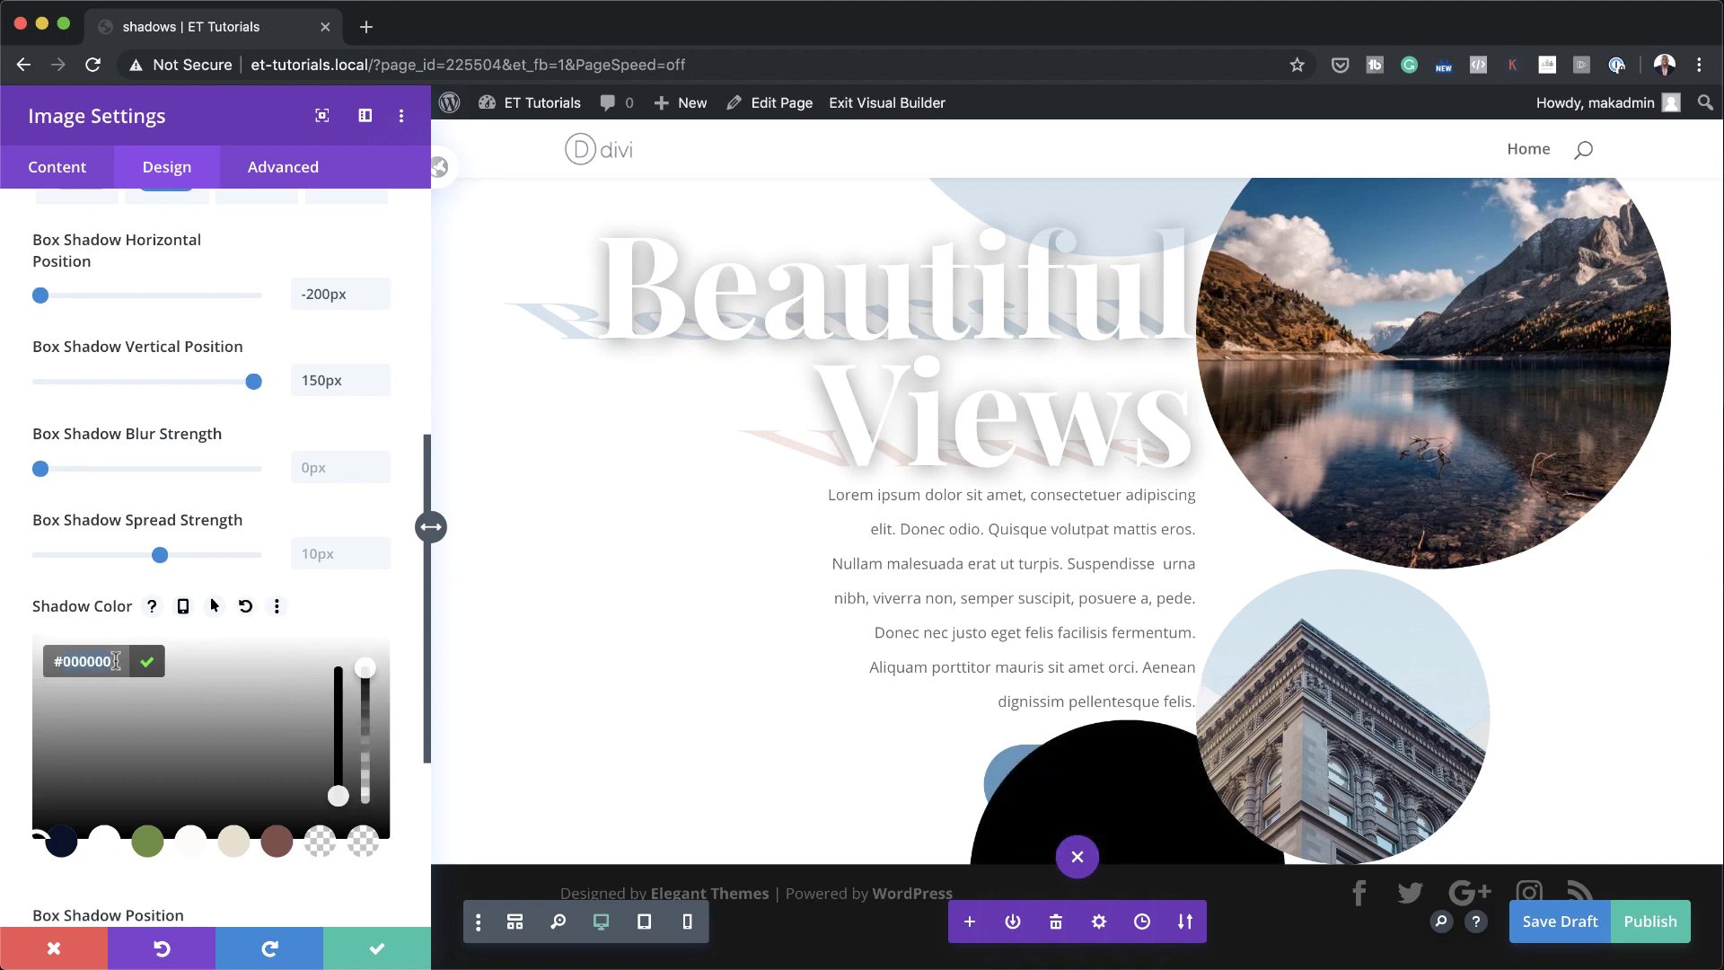
pyautogui.write('#d4c1bd')
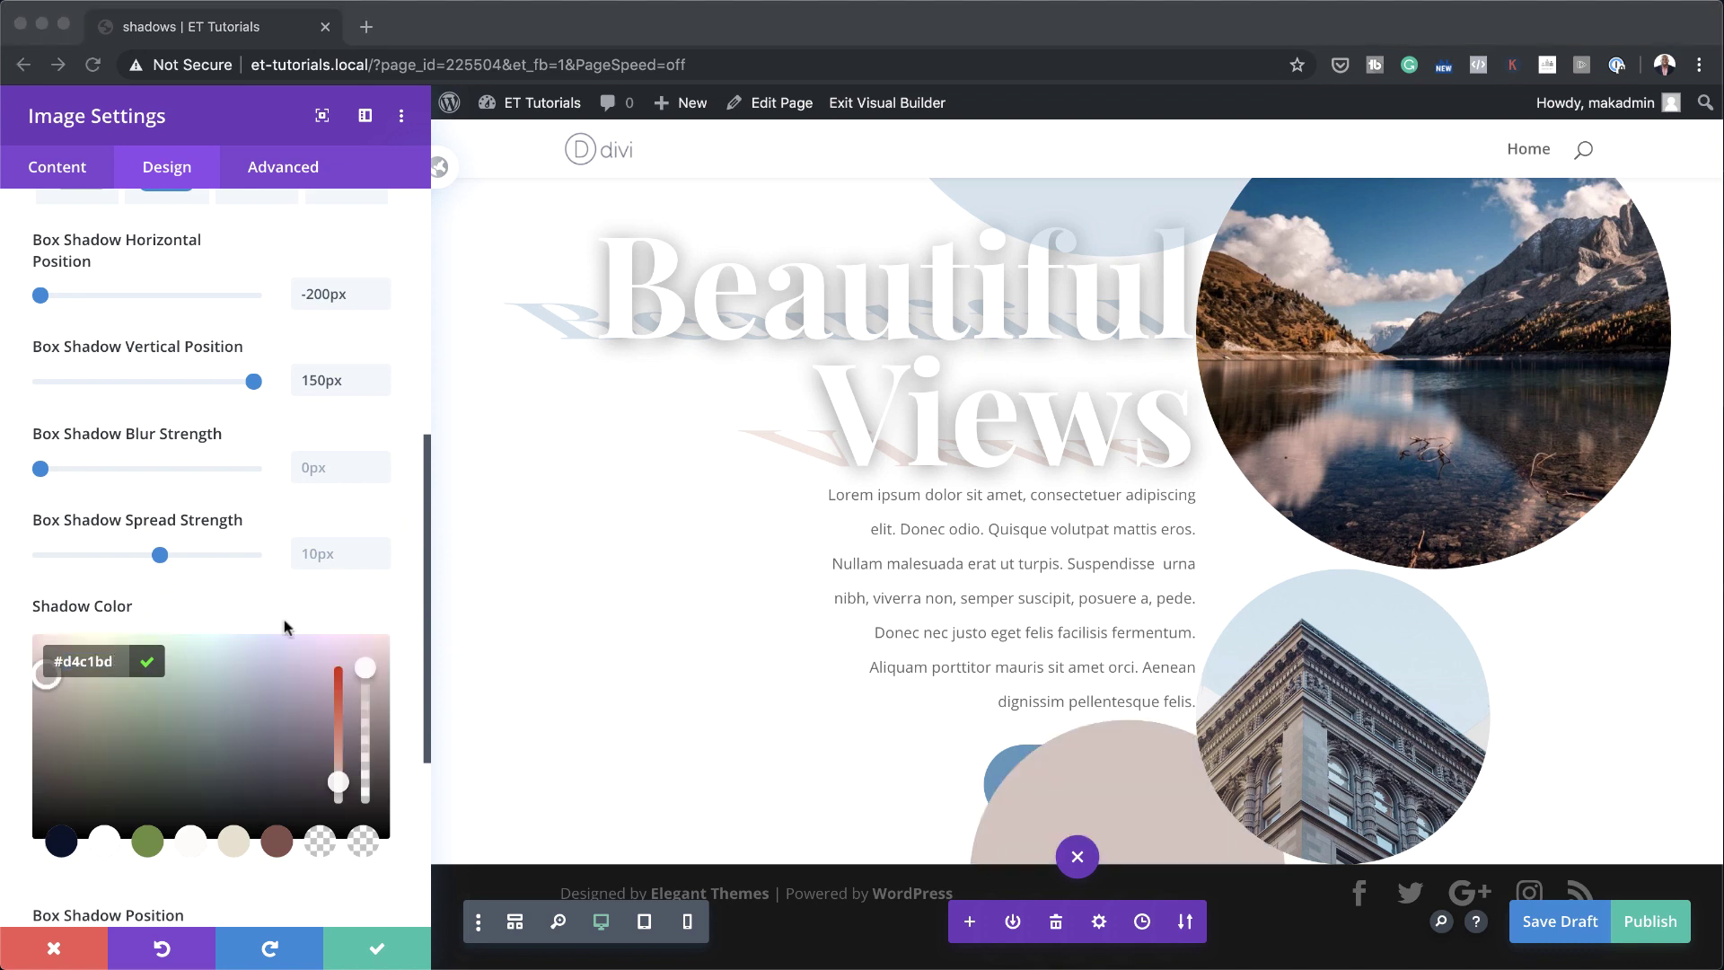
# - Translate the building image -13vw vertically and 19vw horizontally, and save the module
pyautogui.scroll(-4, 284, 615)
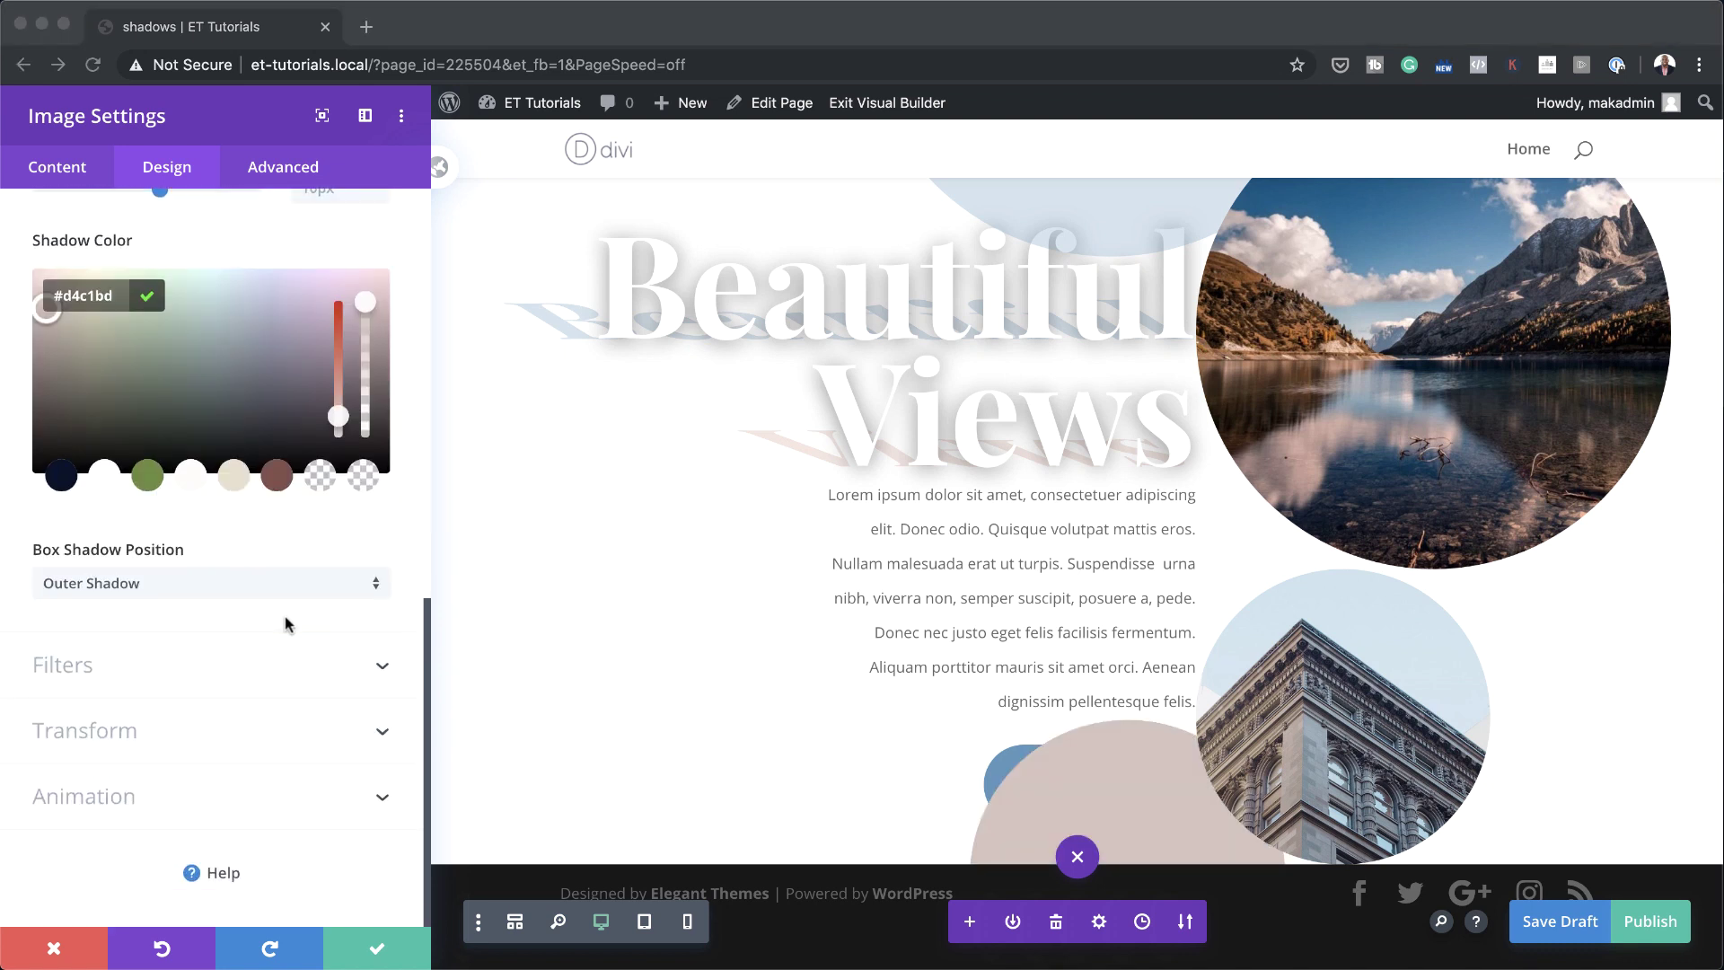
pyautogui.click(174, 729)
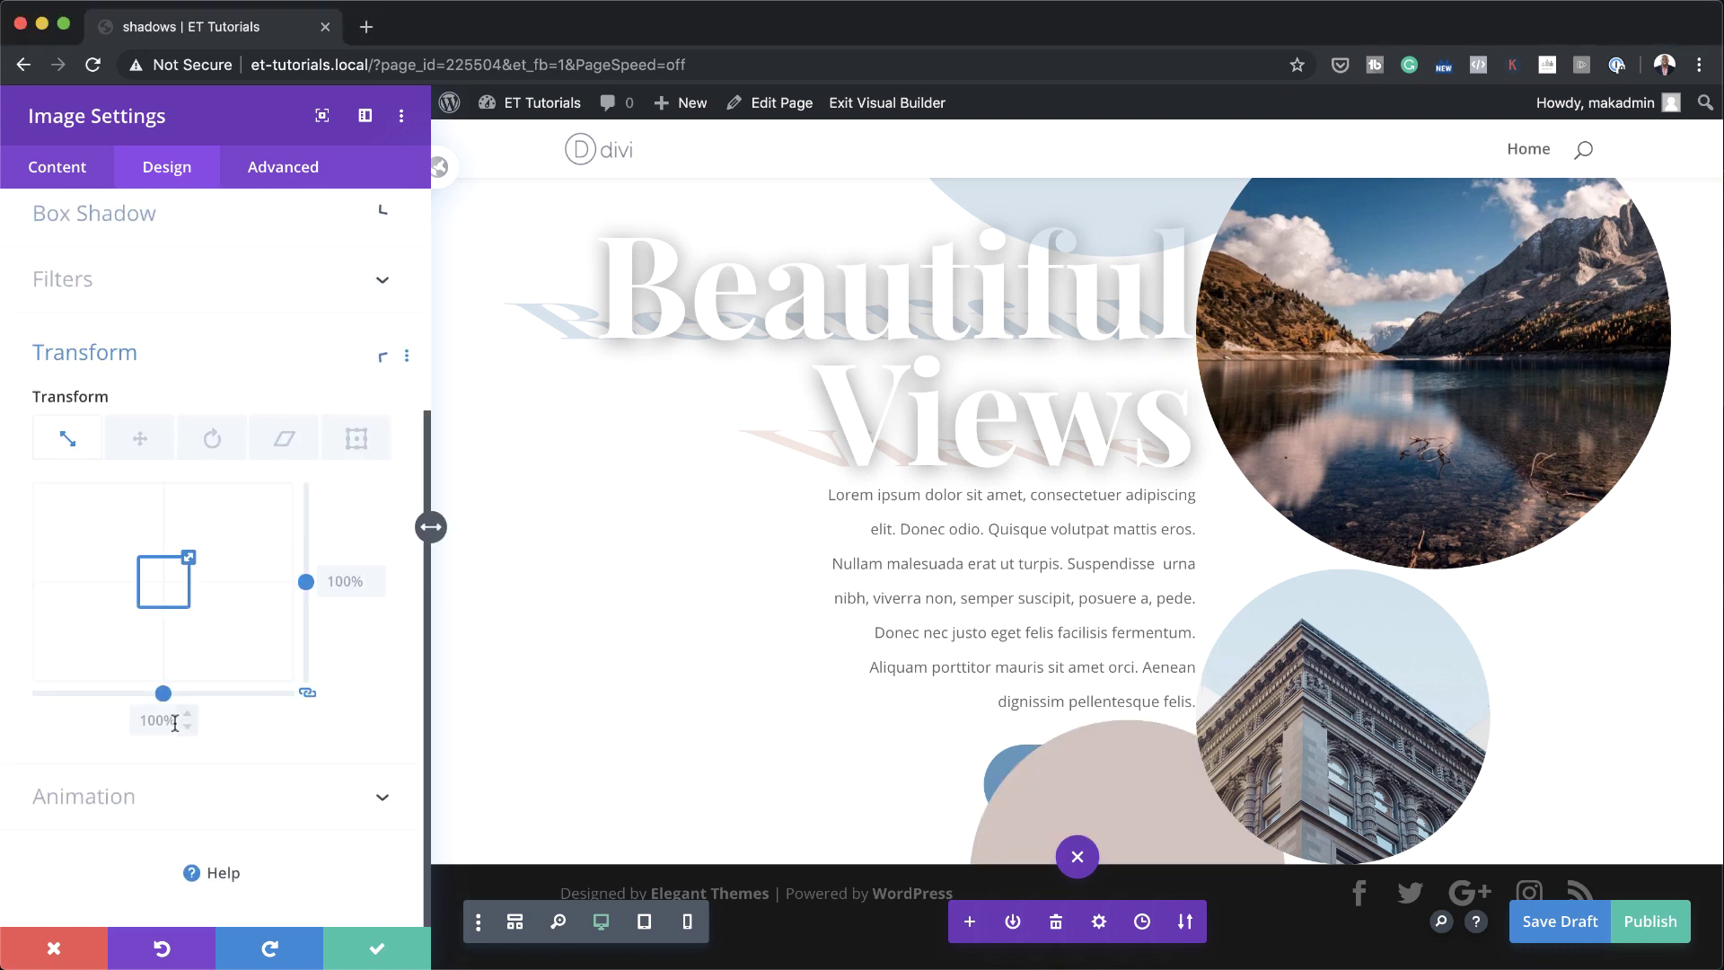
pyautogui.click(127, 430)
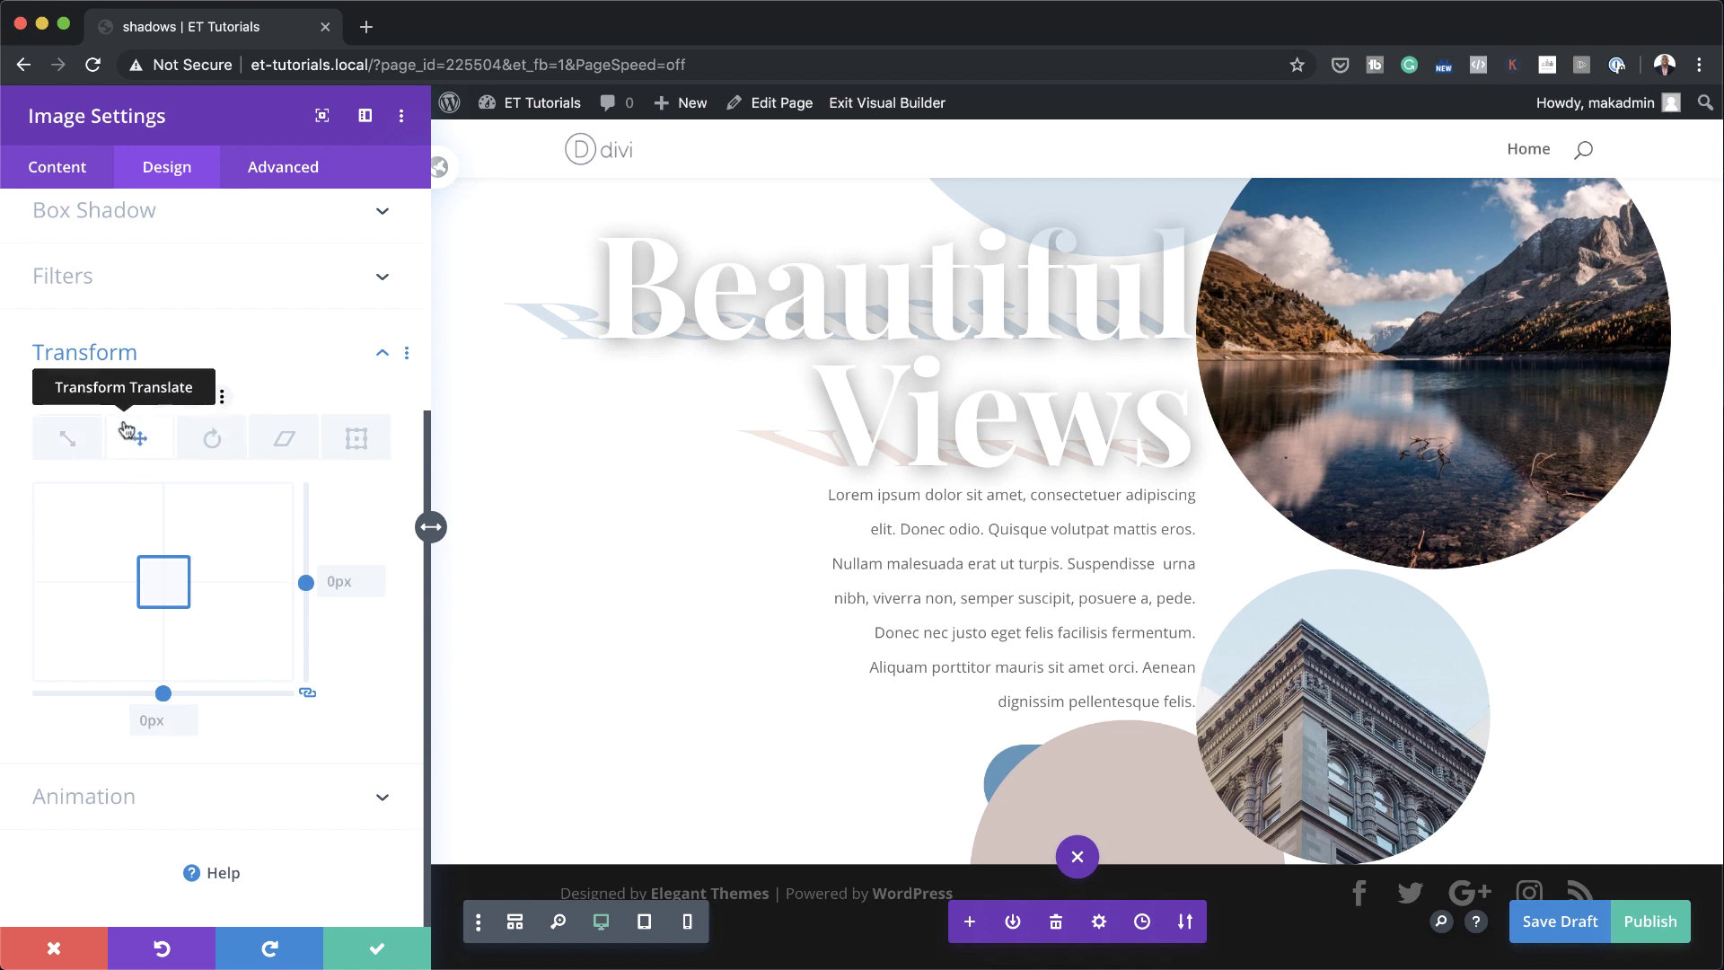
pyautogui.click(336, 580)
pyautogui.write('-13vw')
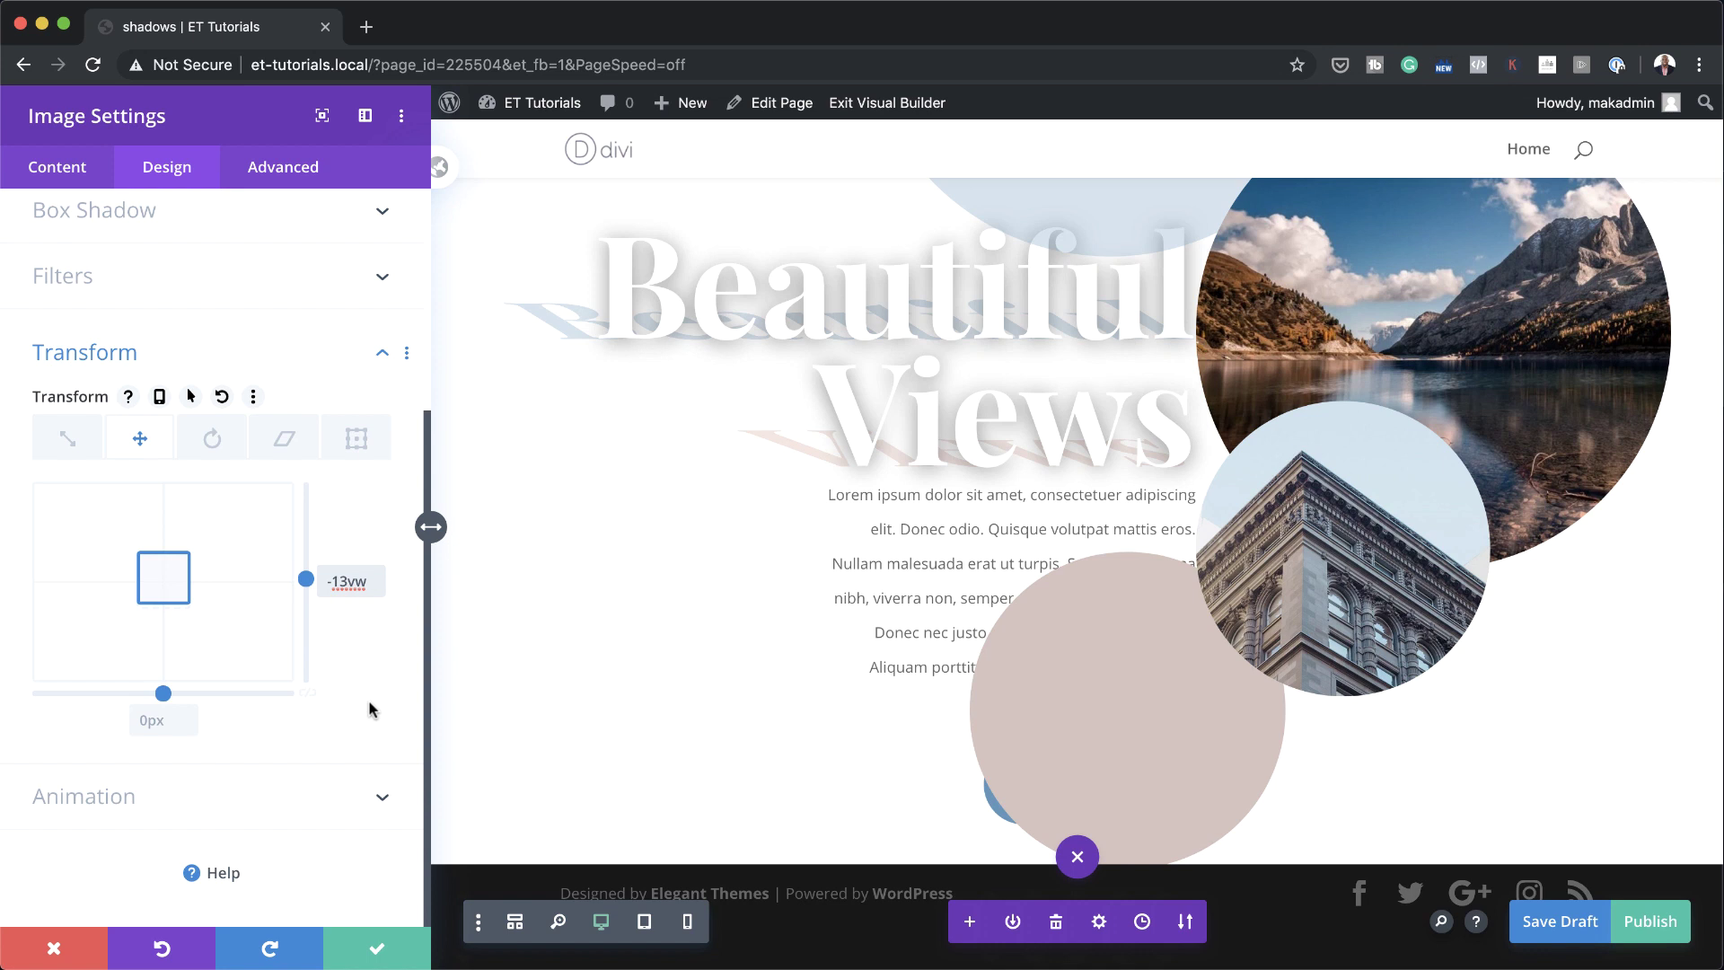
pyautogui.click(151, 719)
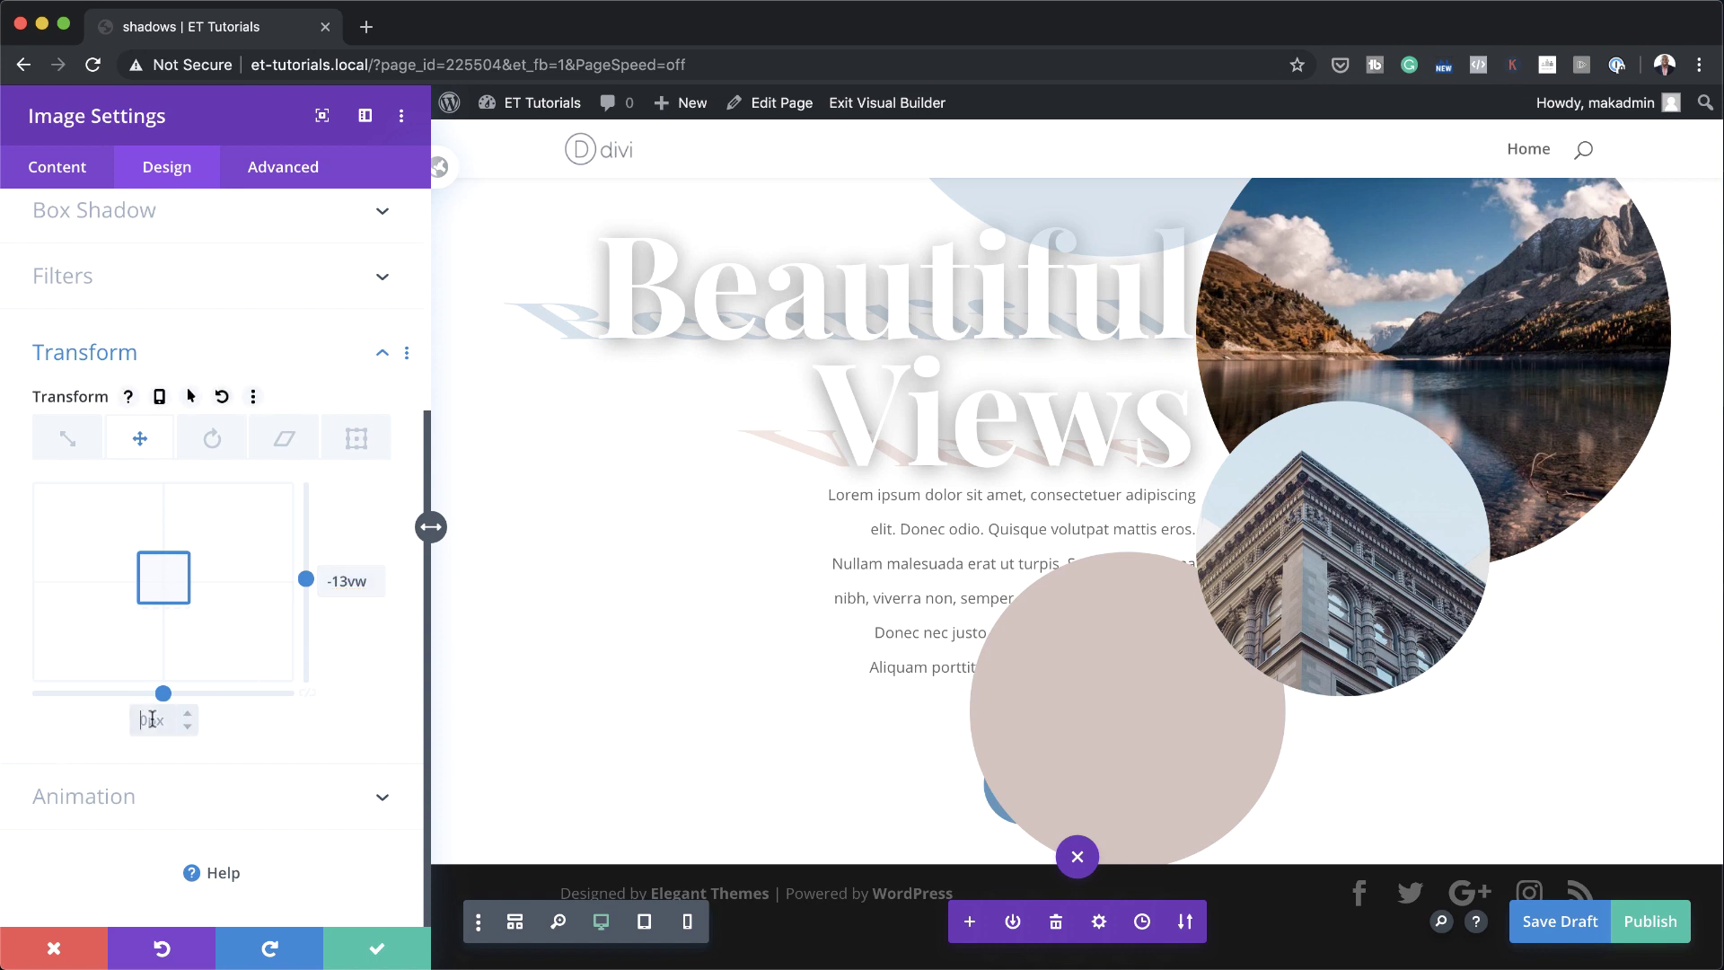
pyautogui.write('19vw')
pyautogui.click(377, 948)
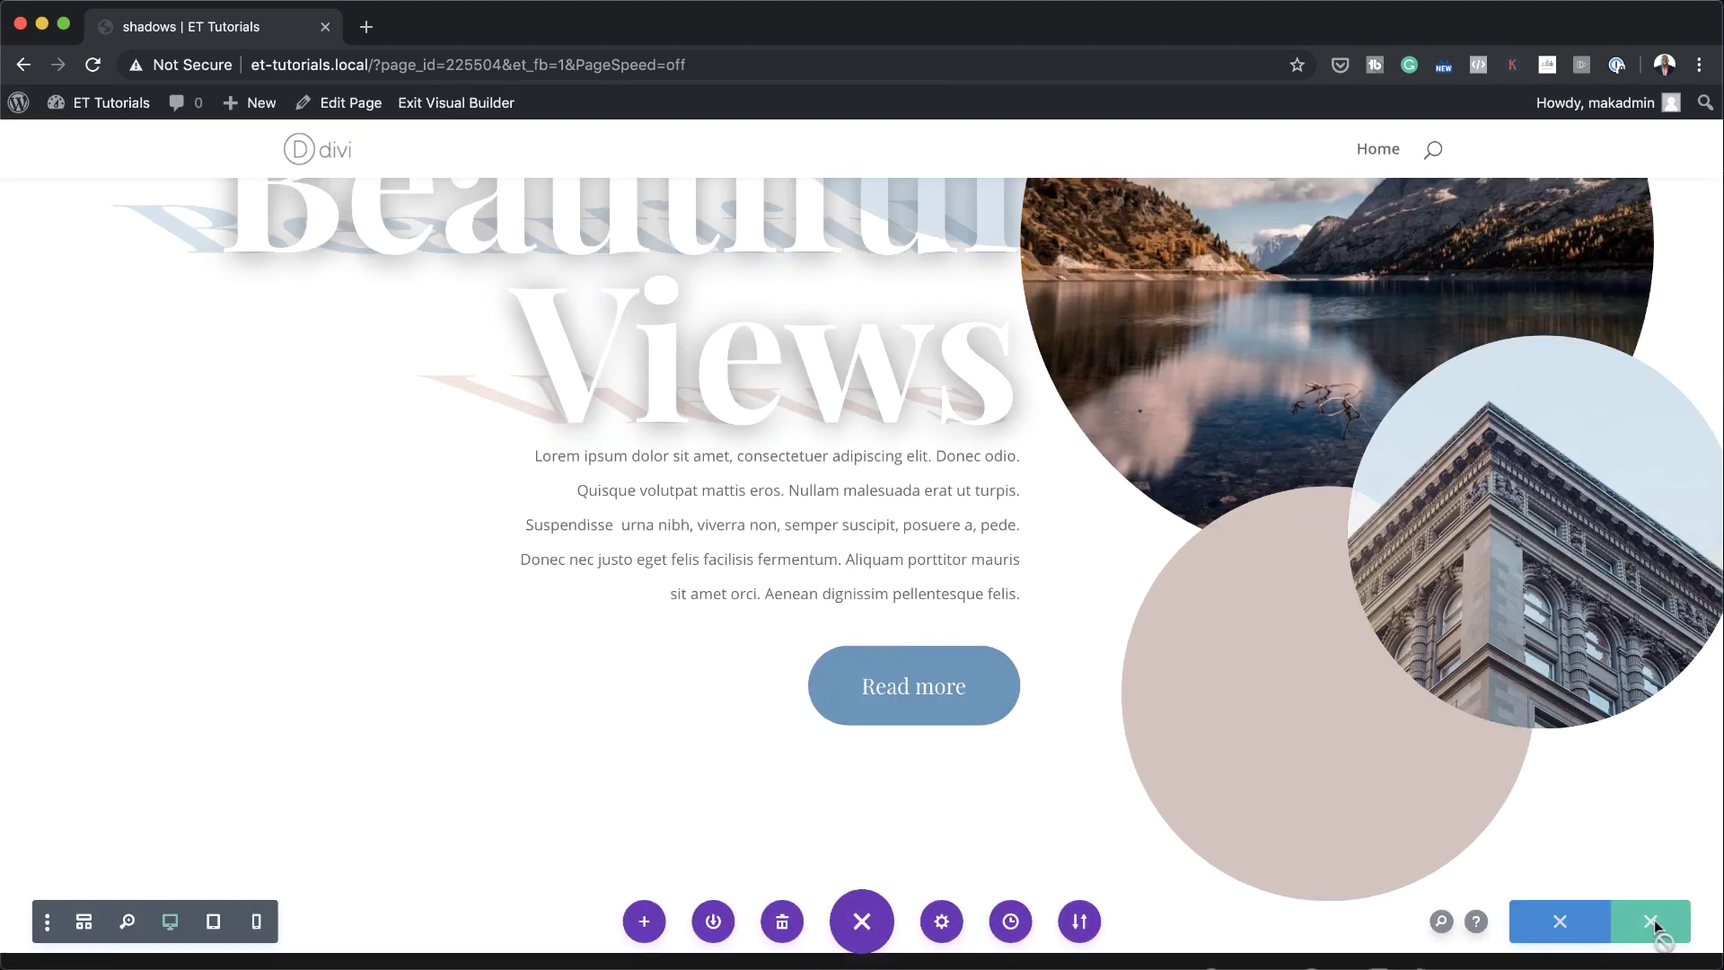
# - Publish the page, exit the visual builder and review the layout on the live page
pyautogui.click(1652, 921)
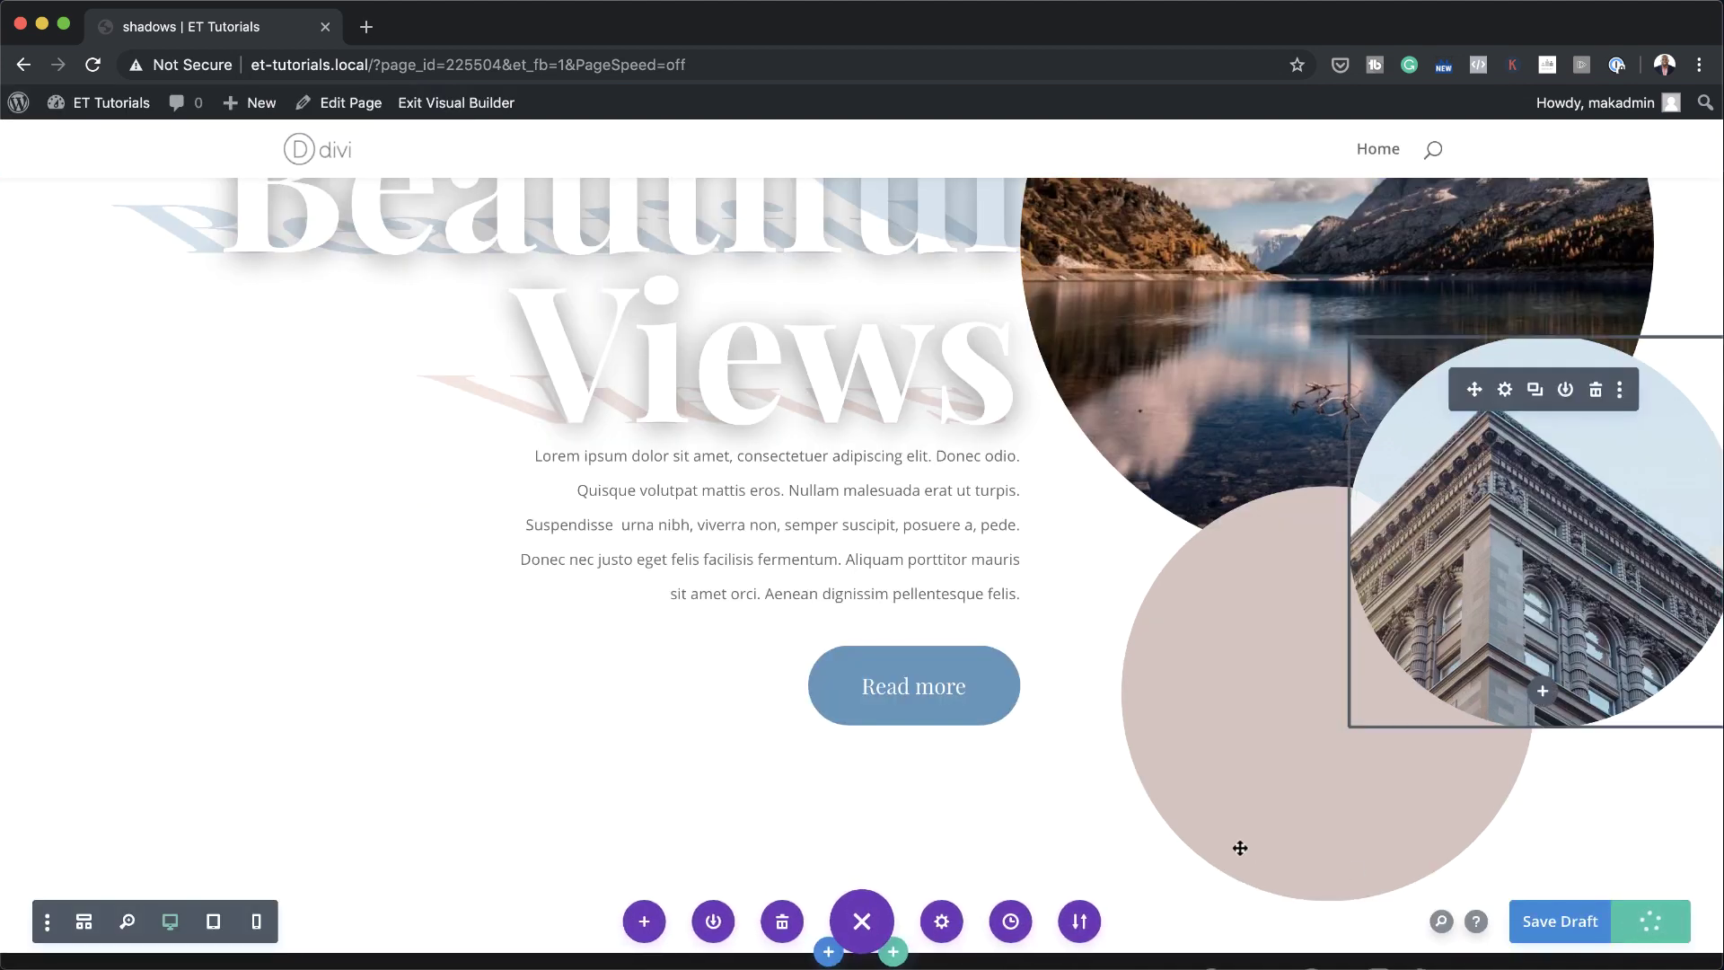
pyautogui.click(422, 104)
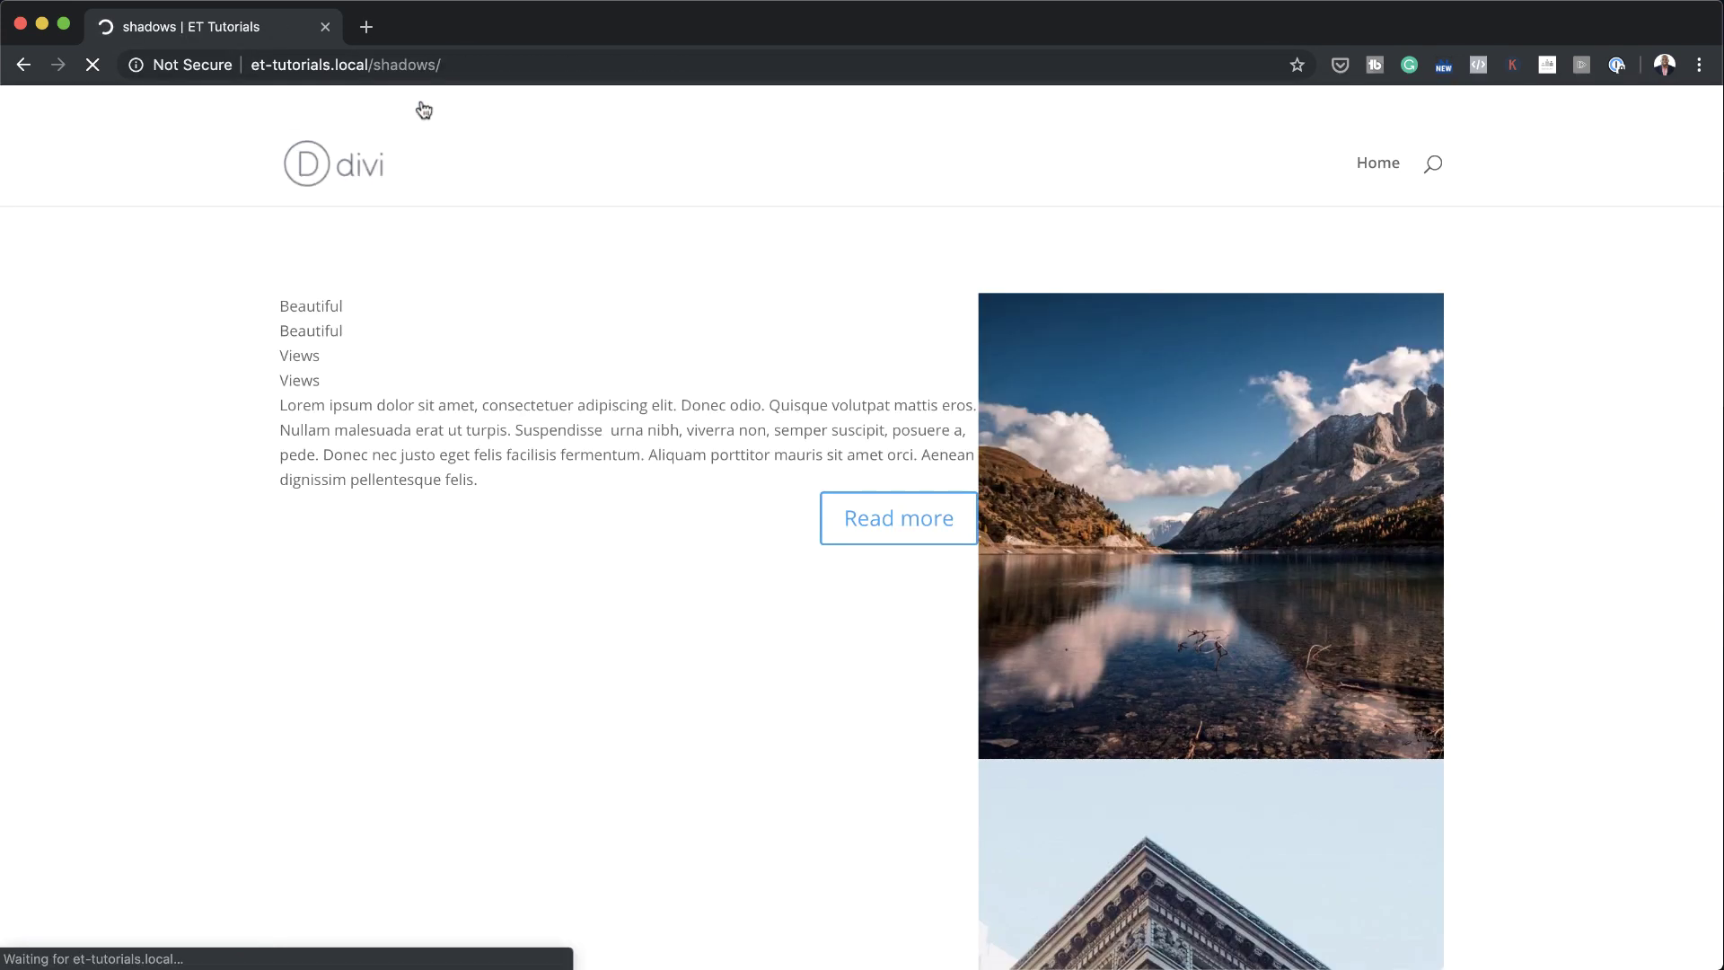
pyautogui.scroll(-5, 85, 516)
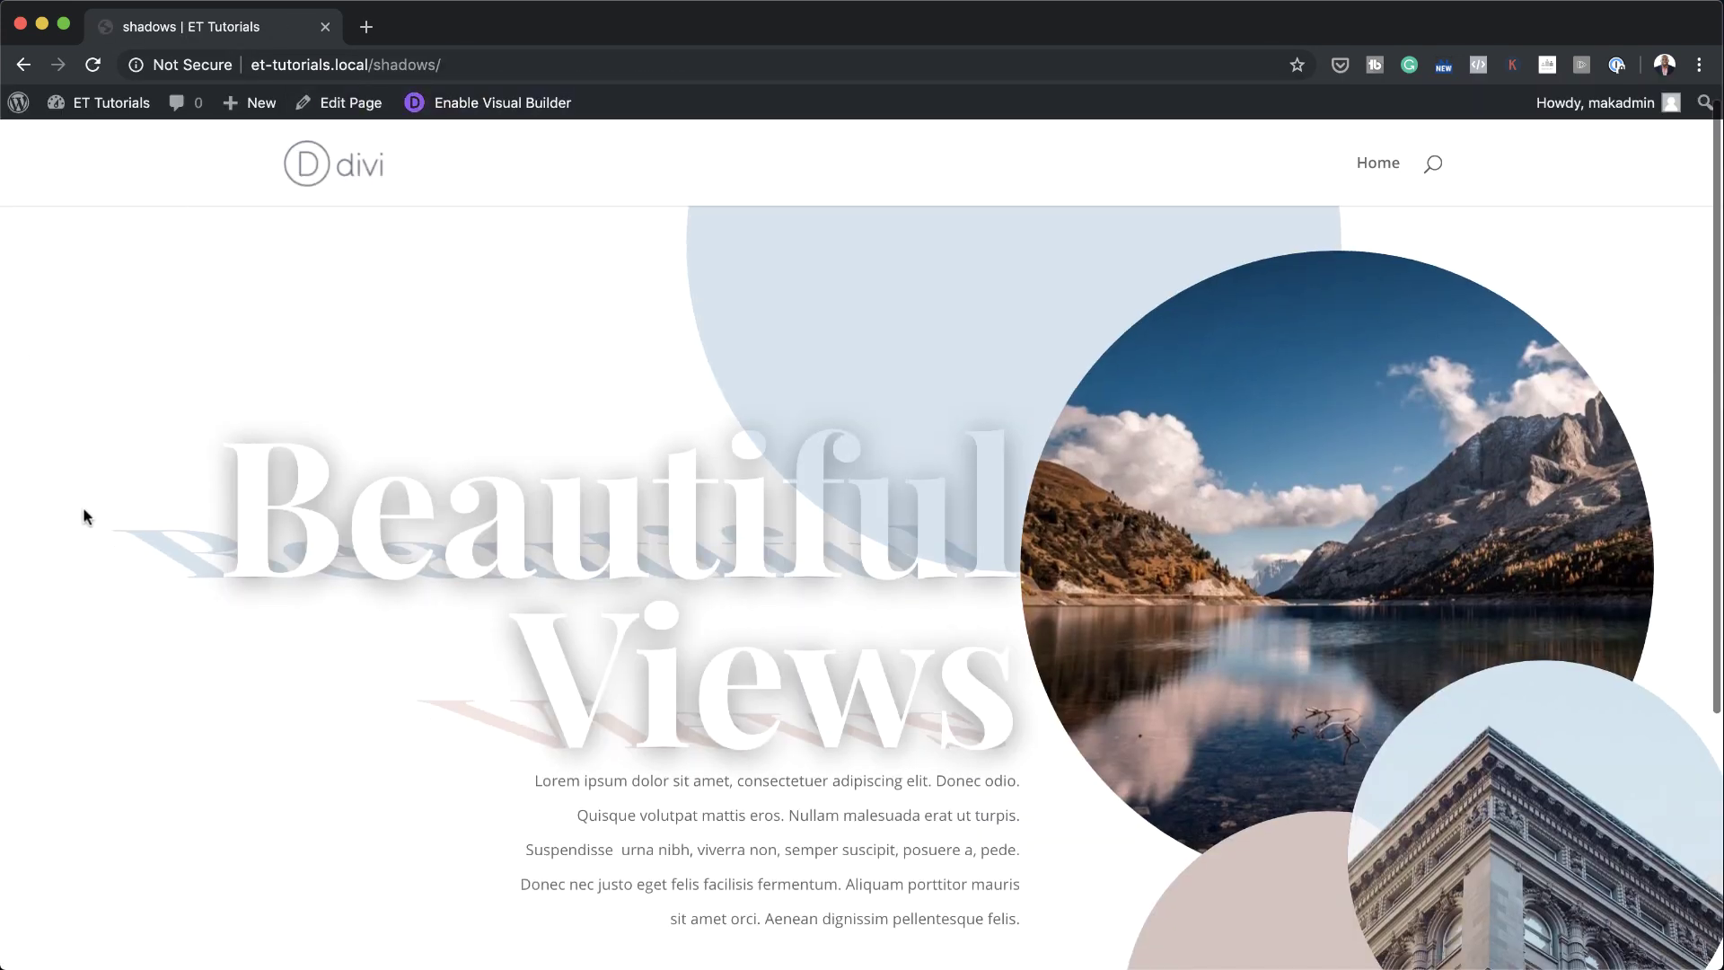
pyautogui.scroll(1, 84, 512)
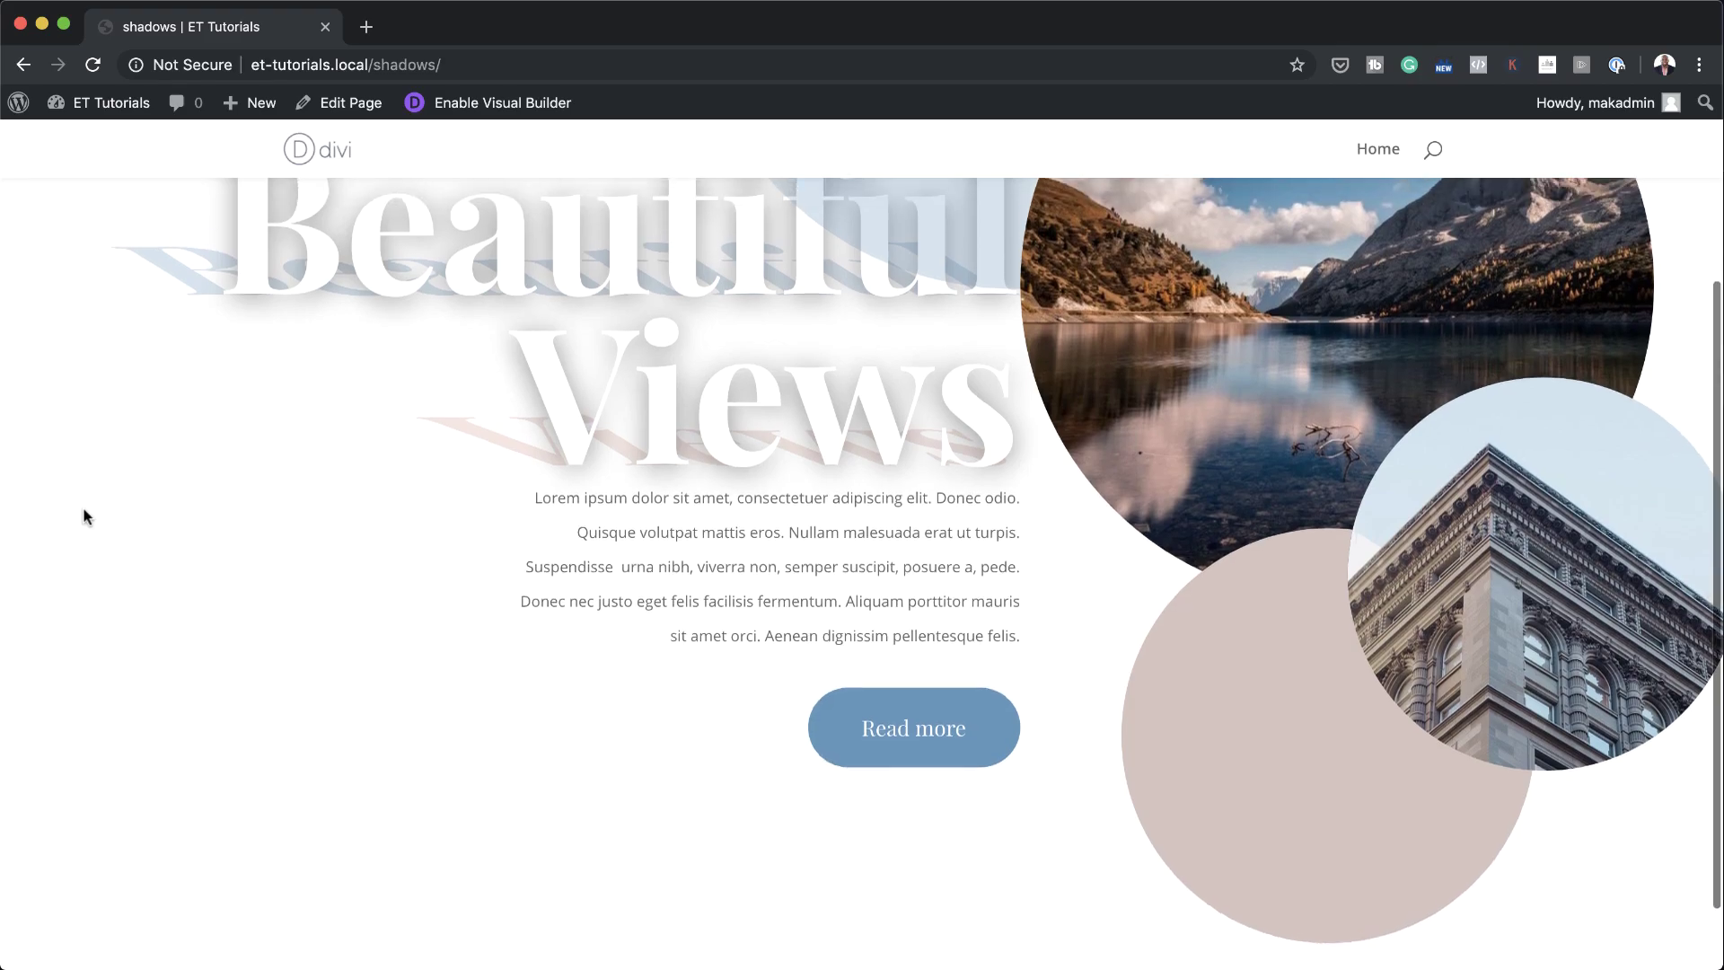